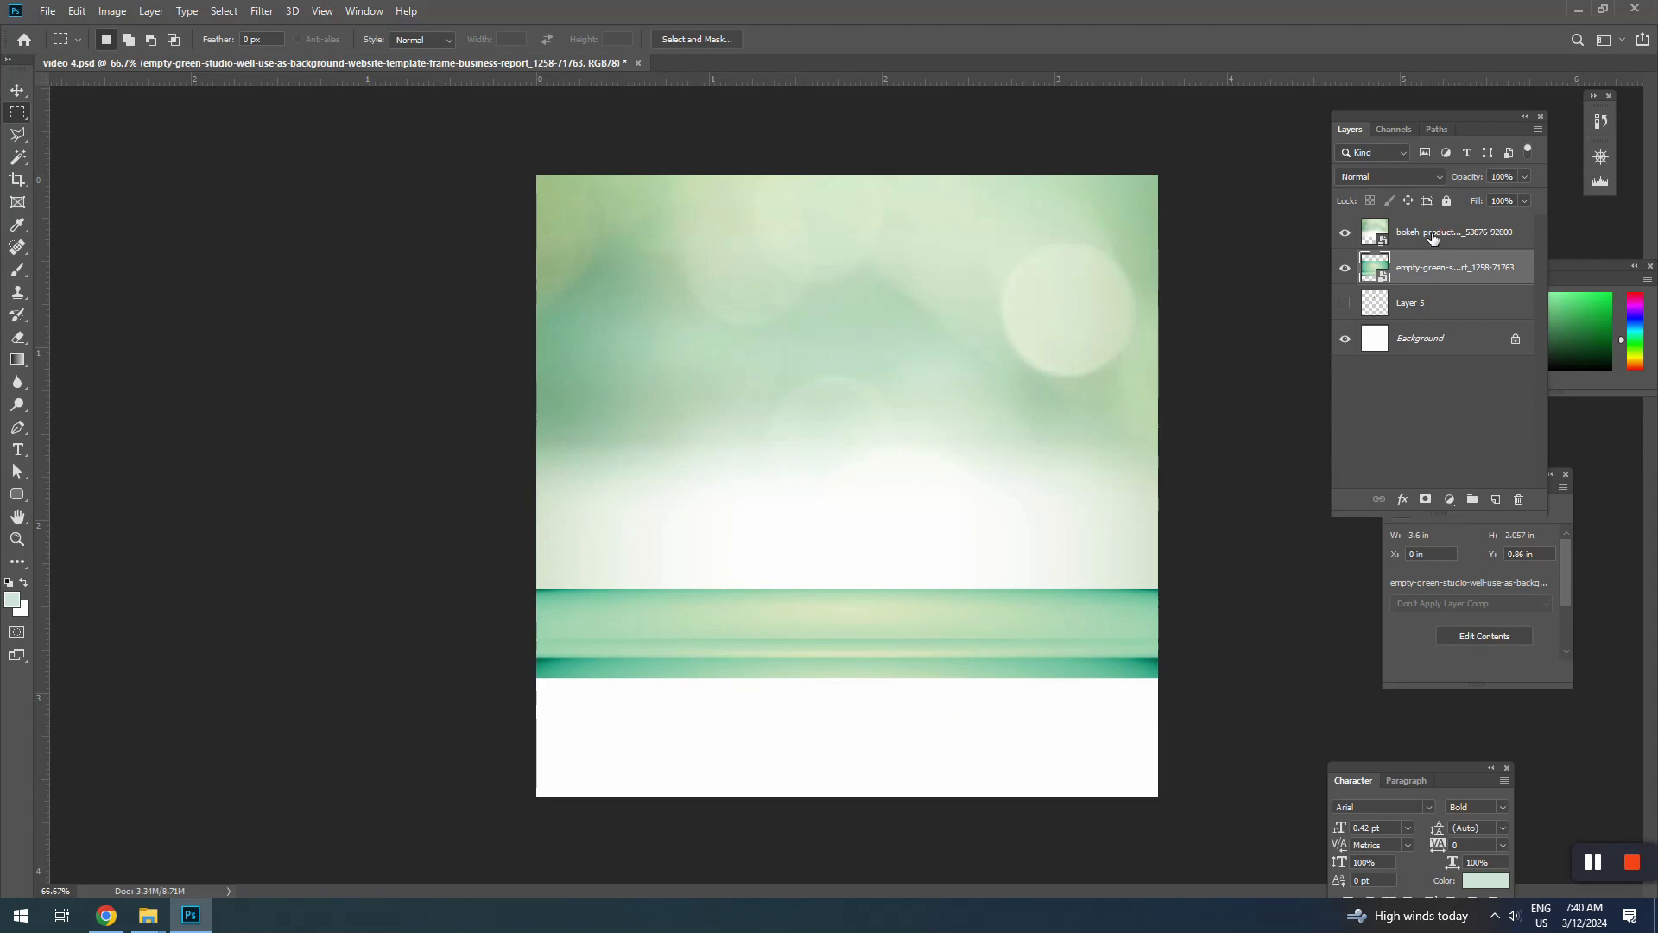
Rasterize the bokeh product background layer and the empty green studio layer together
shift+click(1431, 235)
right_click(1432, 233)
click(1252, 474)
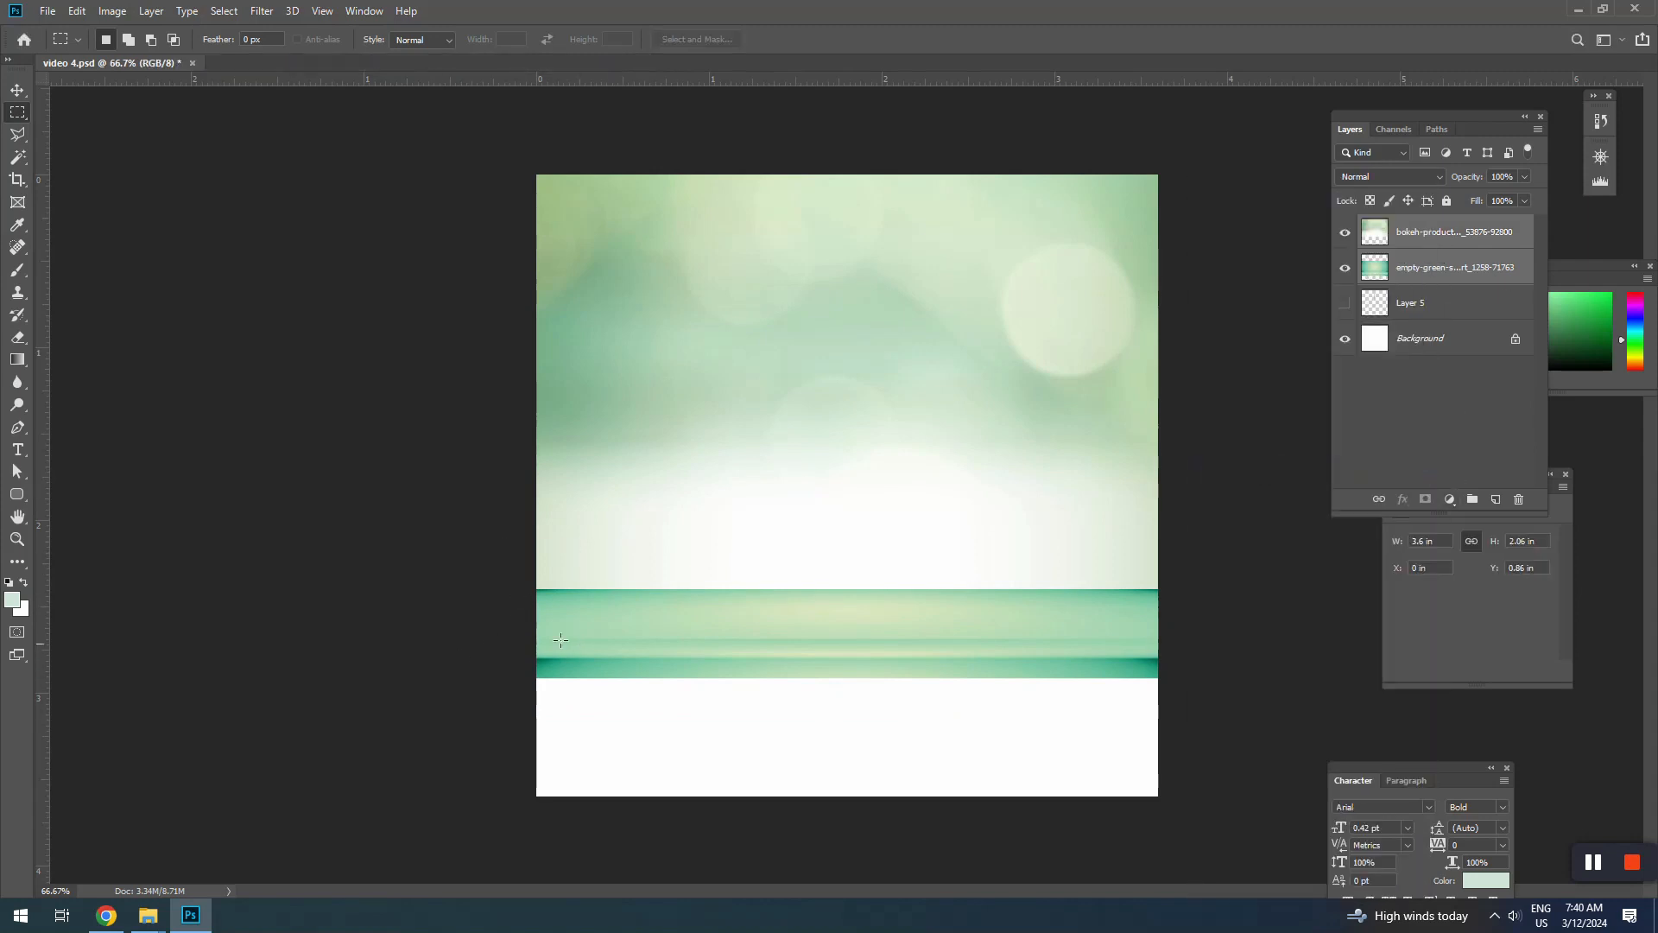
drag(507, 600, 1195, 683)
key(v)
key(ctrl+t)
drag(822, 684, 823, 789)
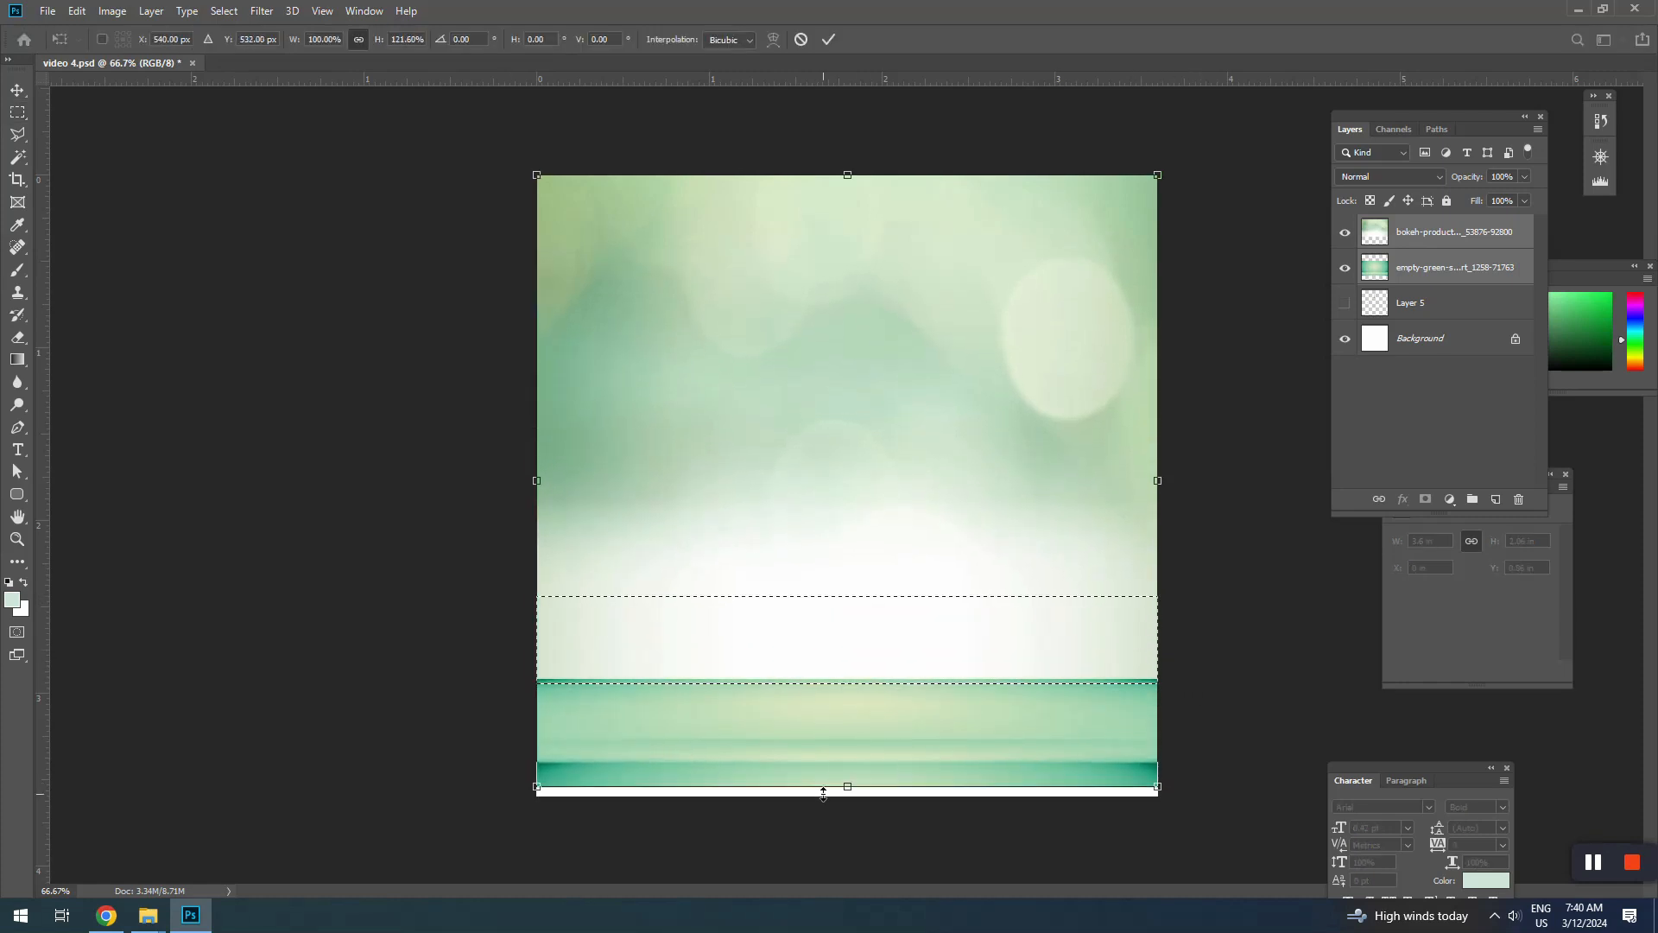
key(ctrl+z)
key(Return)
key(m)
Select the lower band of the empty green studio layer, stretch it vertically to fill the canvas bottom, and deselect
click(1409, 263)
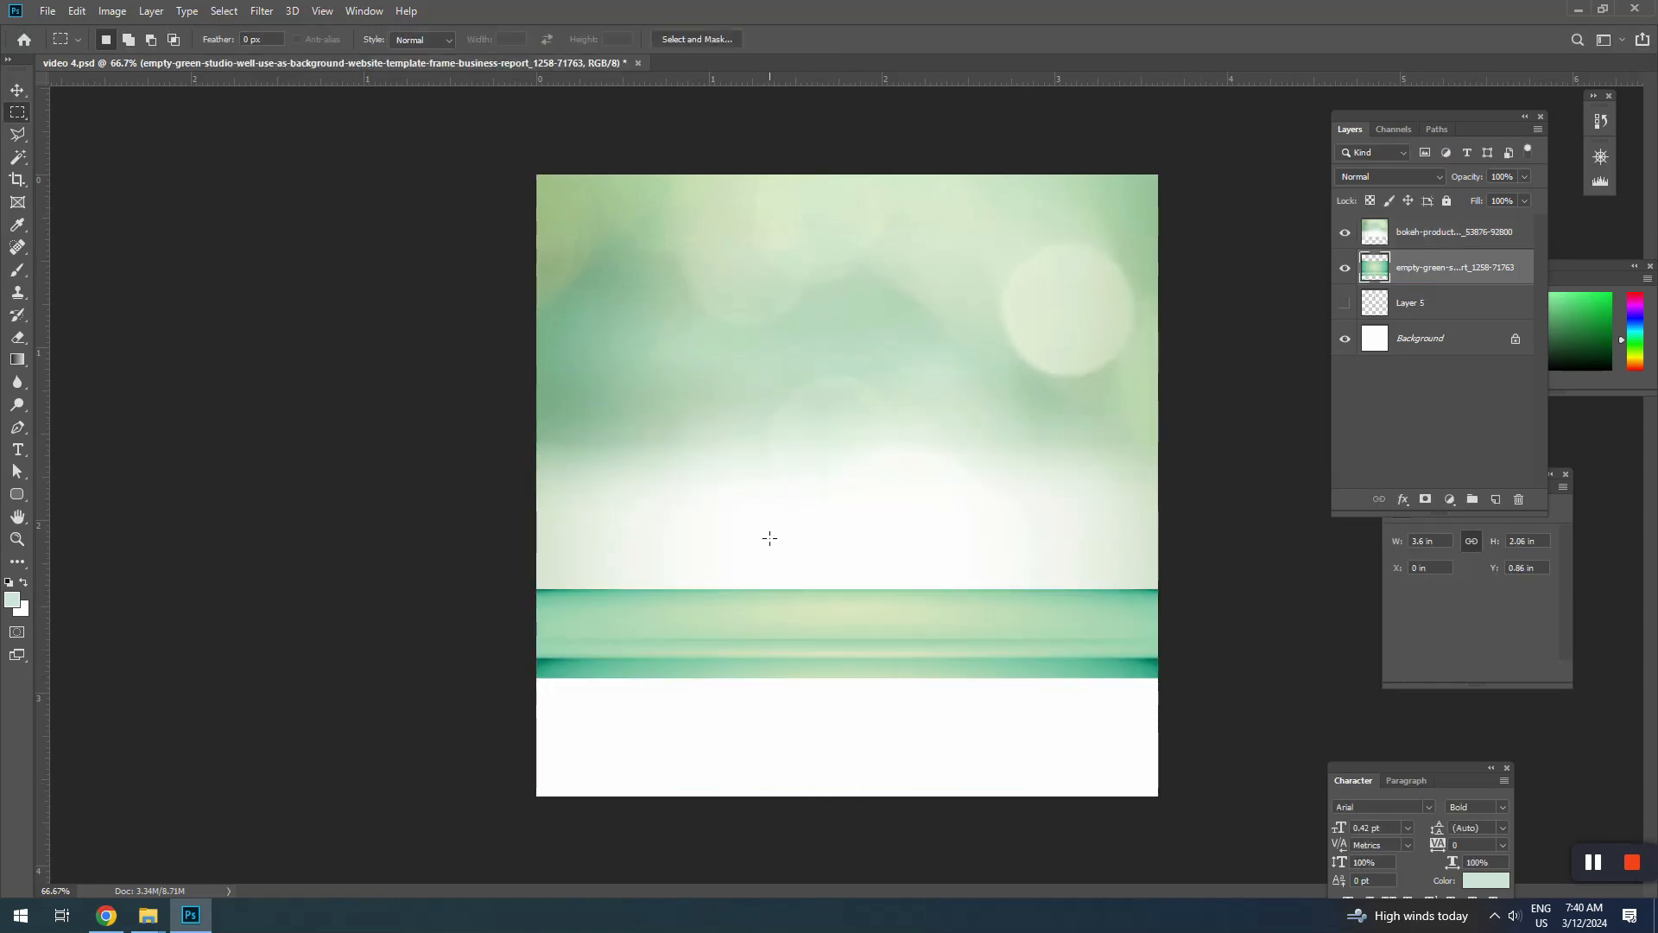
drag(452, 718, 1206, 557)
key(ctrl+t)
drag(847, 727, 837, 858)
drag(848, 554, 847, 507)
drag(848, 858, 877, 888)
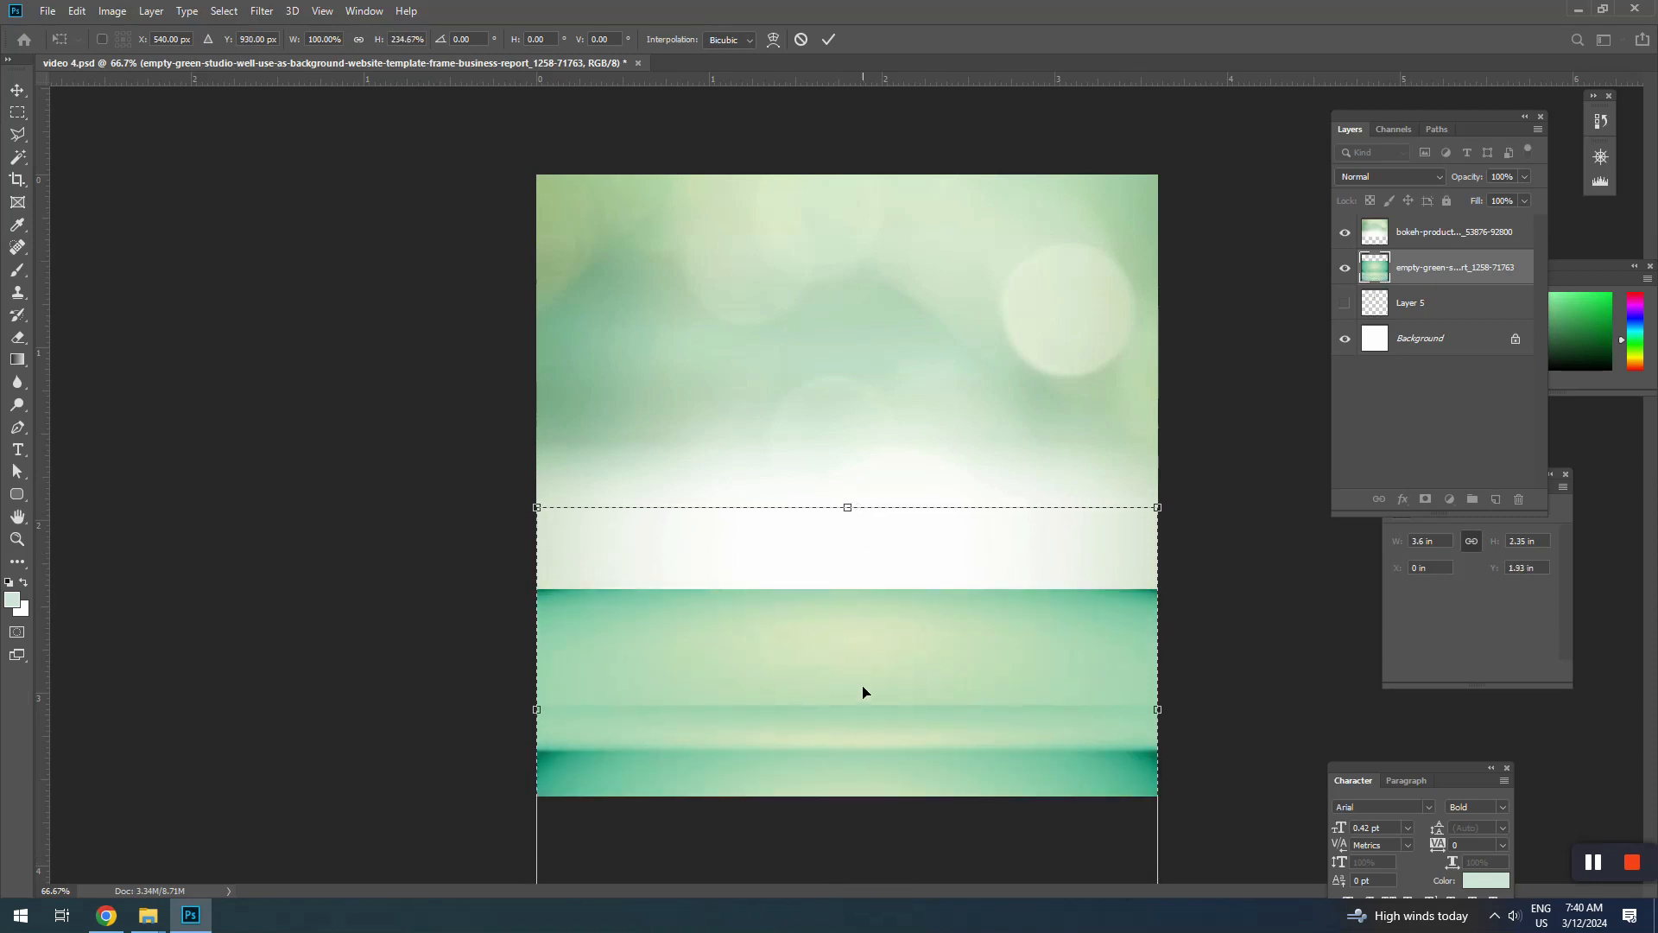
drag(847, 507, 847, 498)
key(Return)
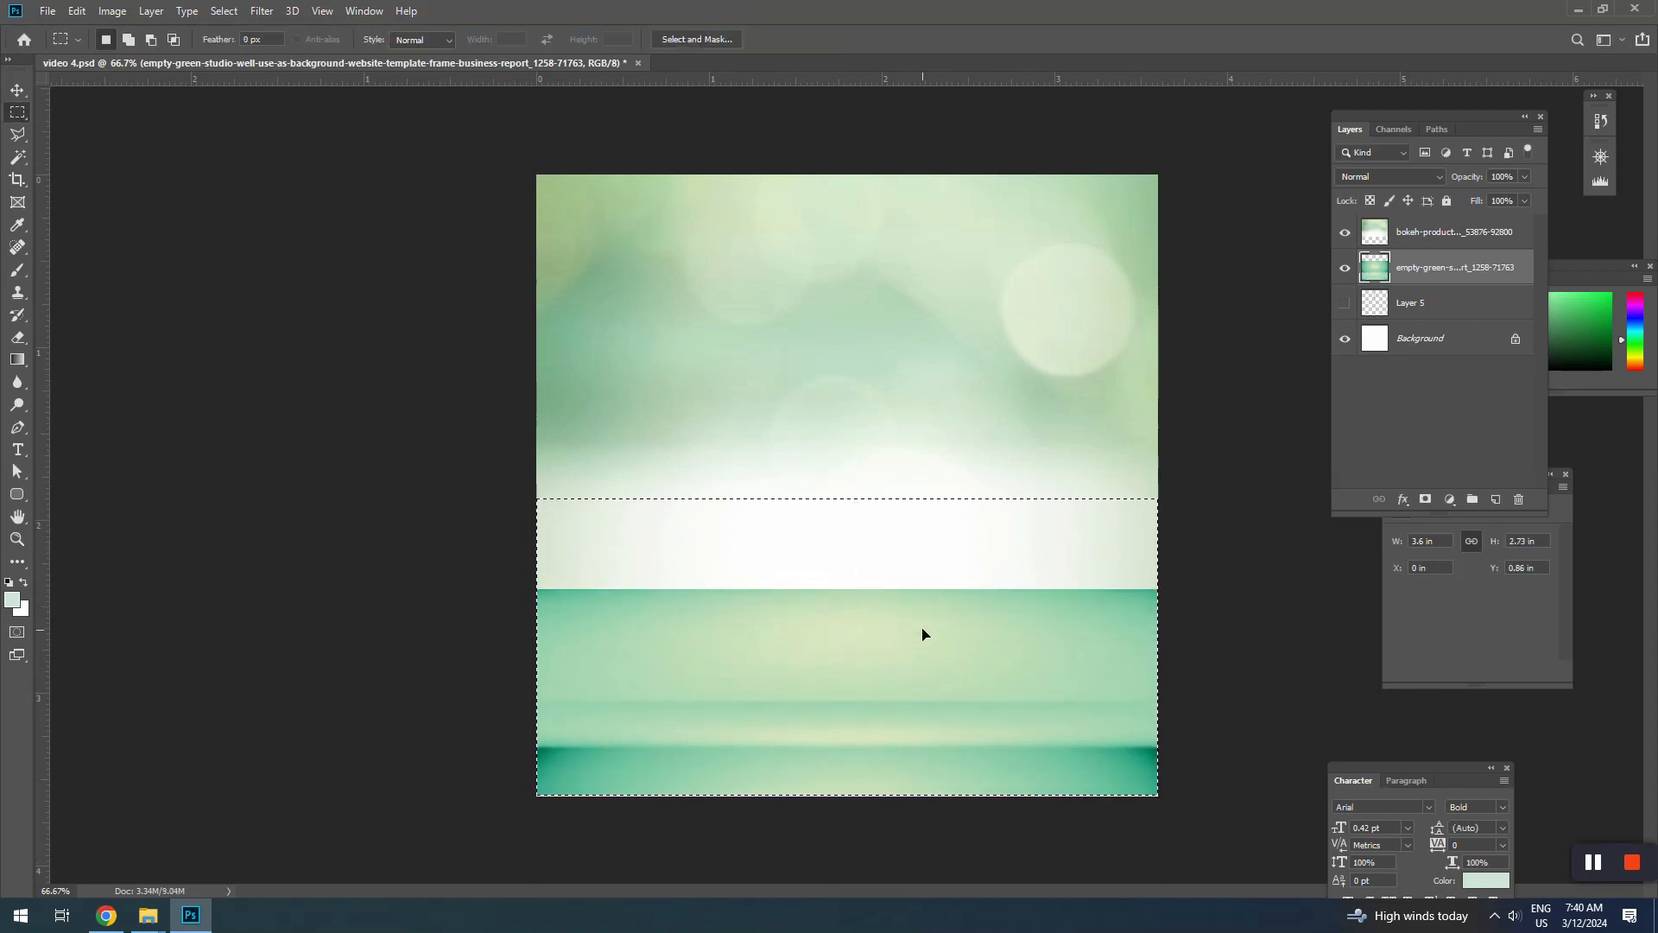
key(v)
key(ctrl+d)
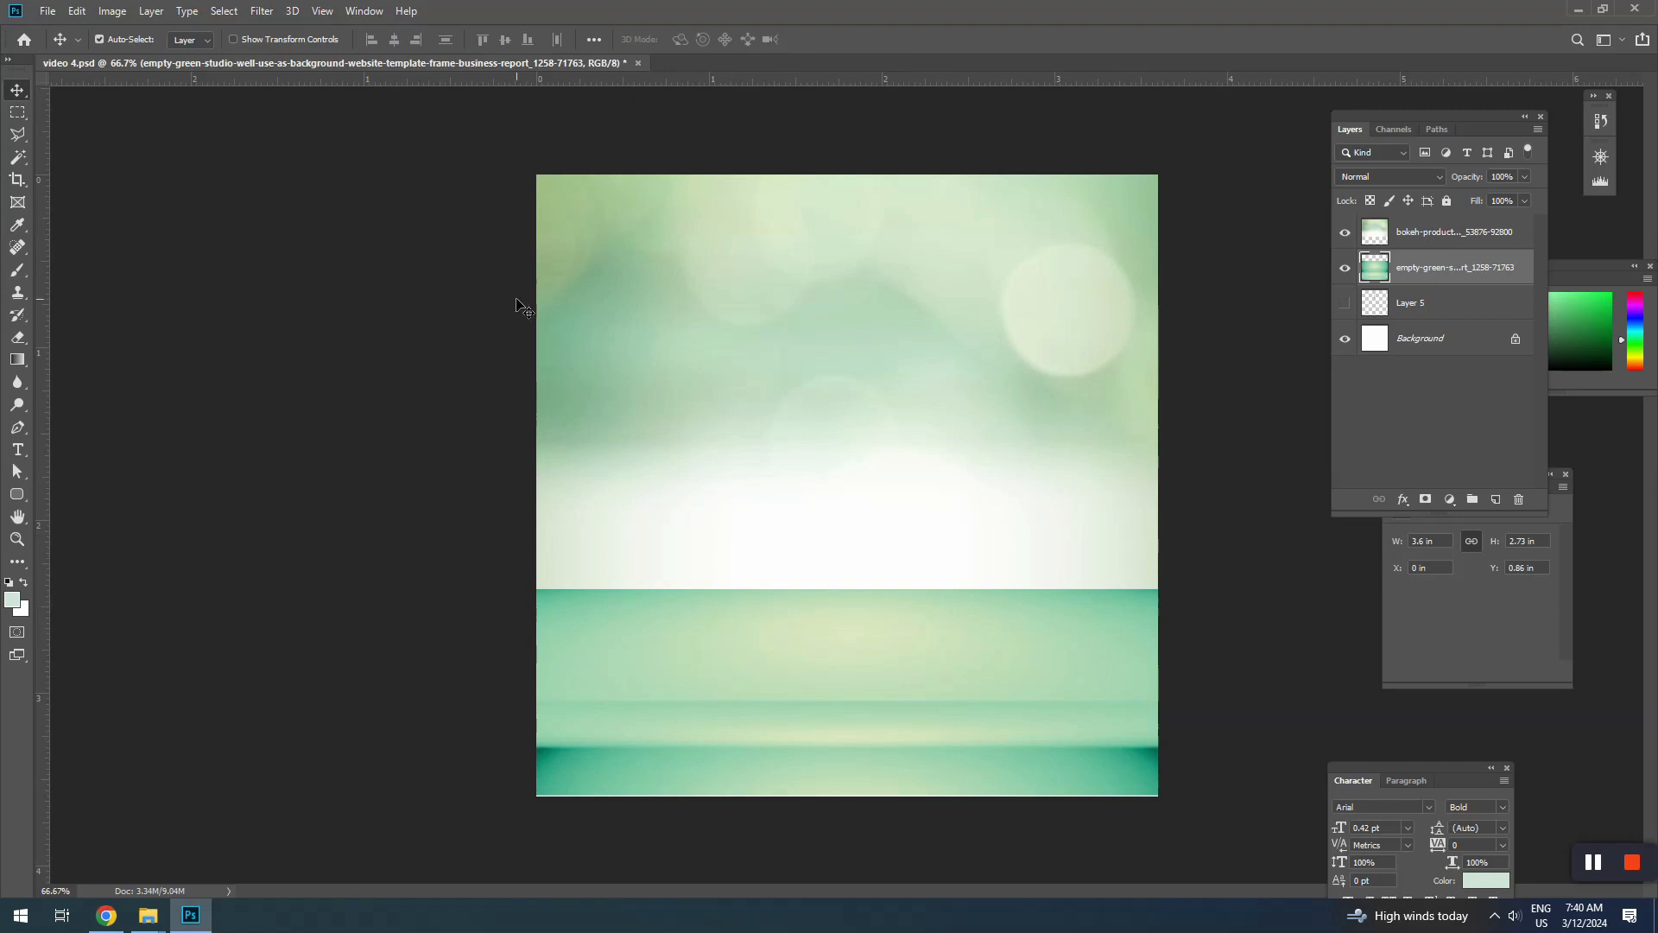
Apply a Gaussian Blur to the stretched empty green studio layer
click(259, 11)
mouse_move(370, 210)
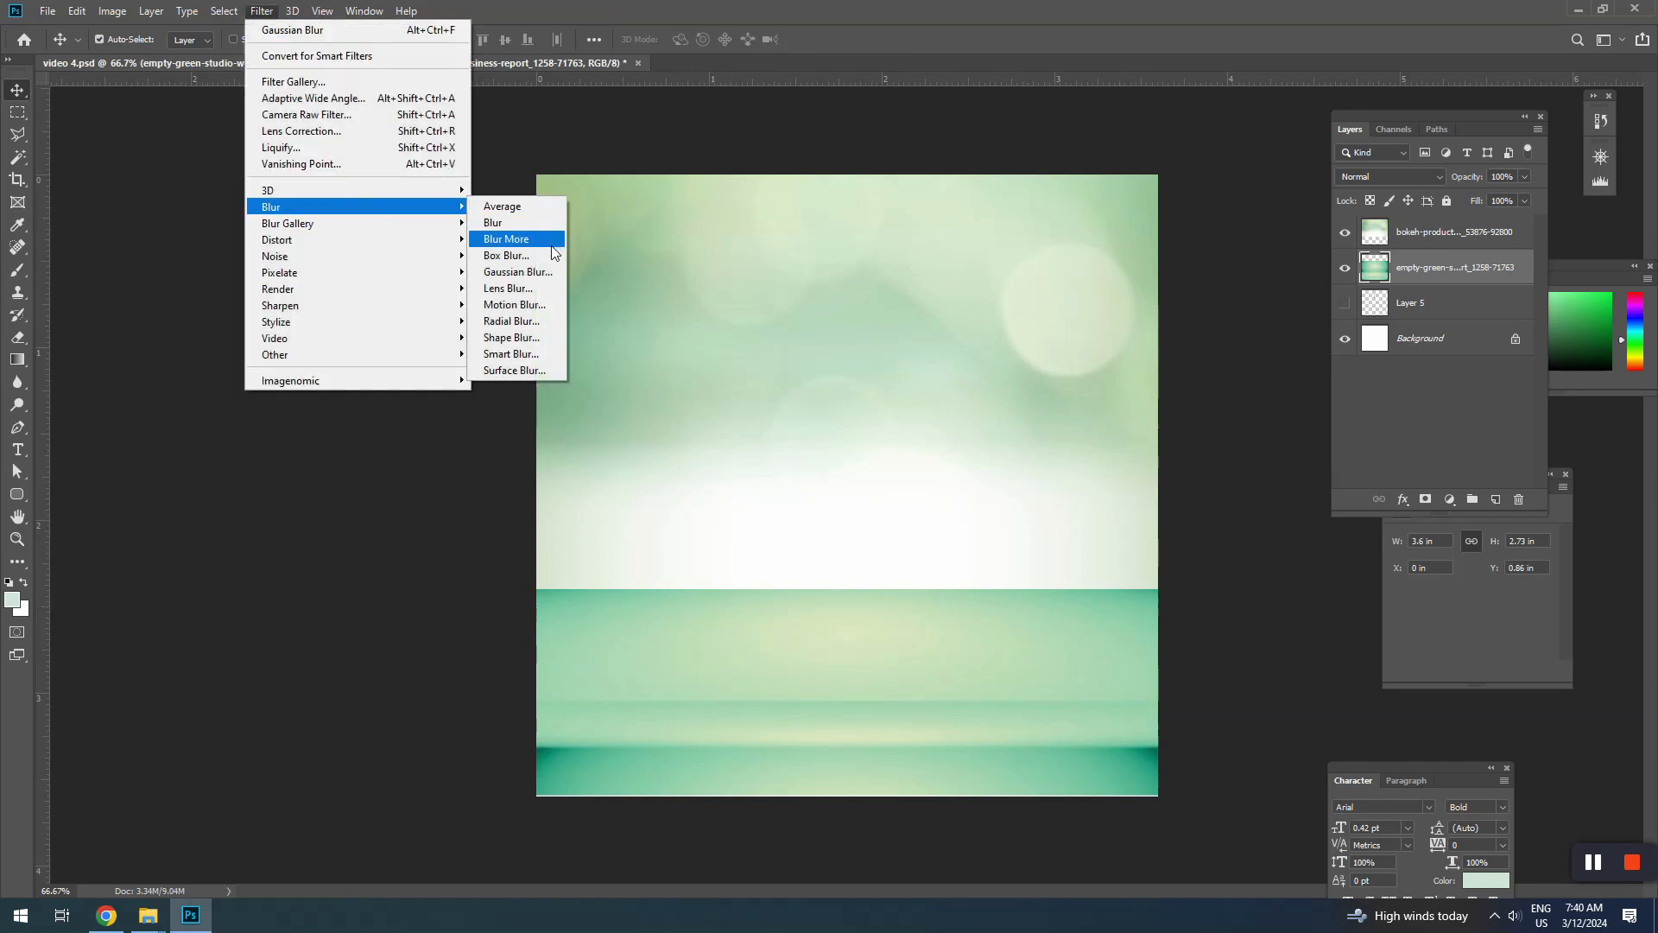
click(549, 272)
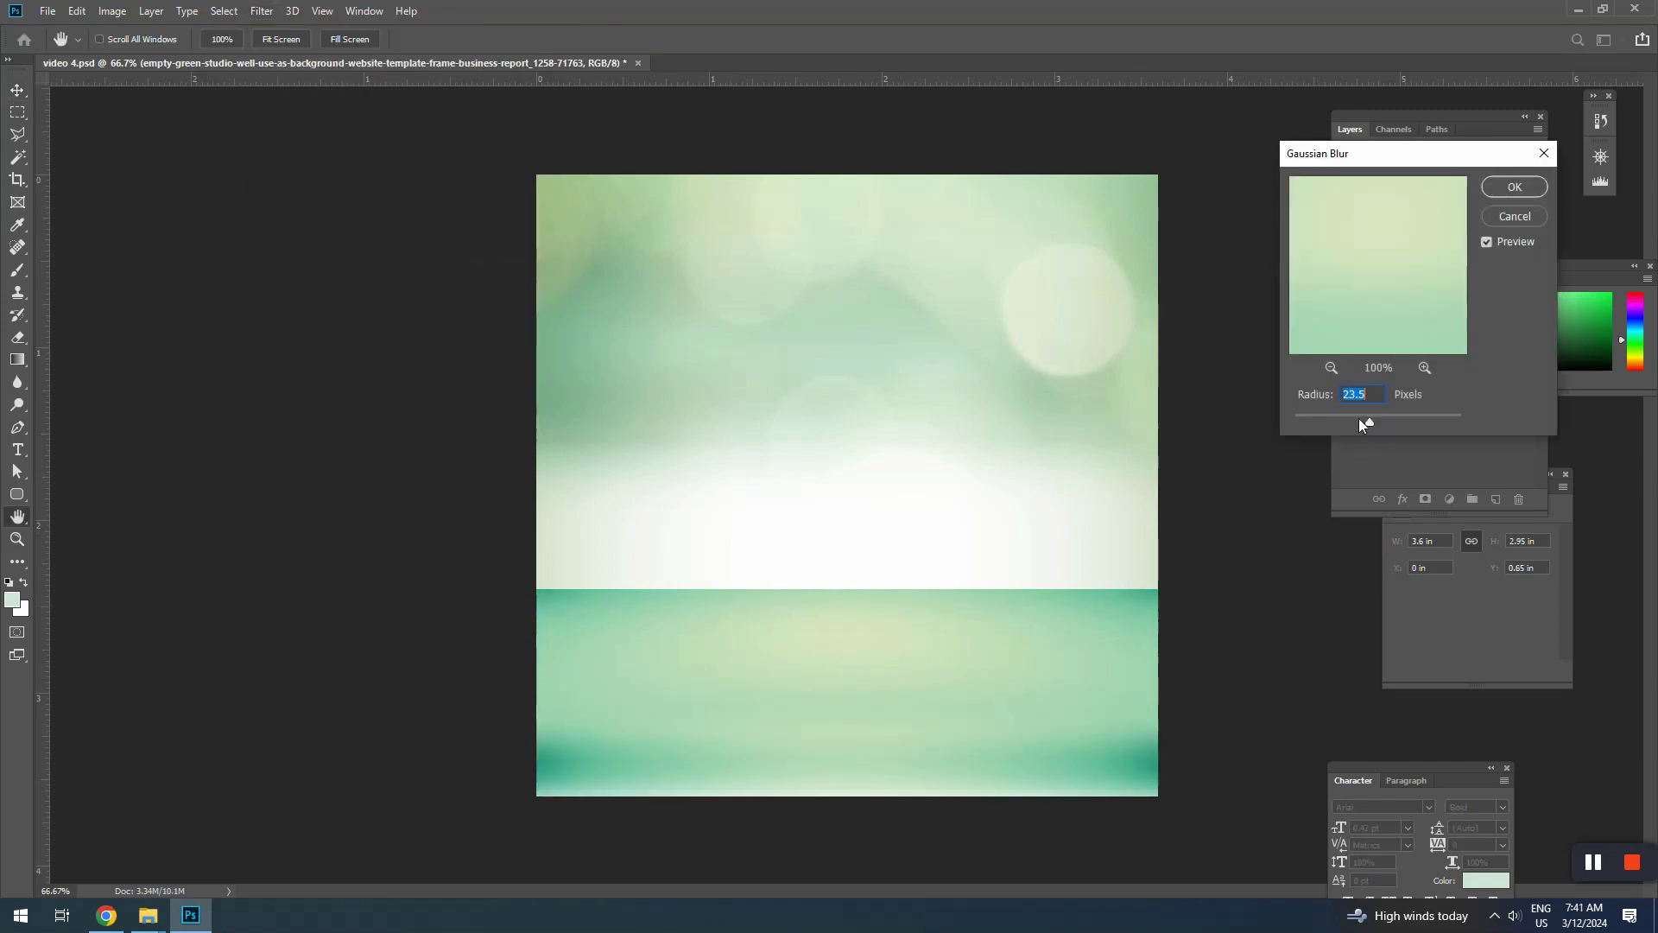
drag(1359, 418, 1369, 418)
click(1514, 187)
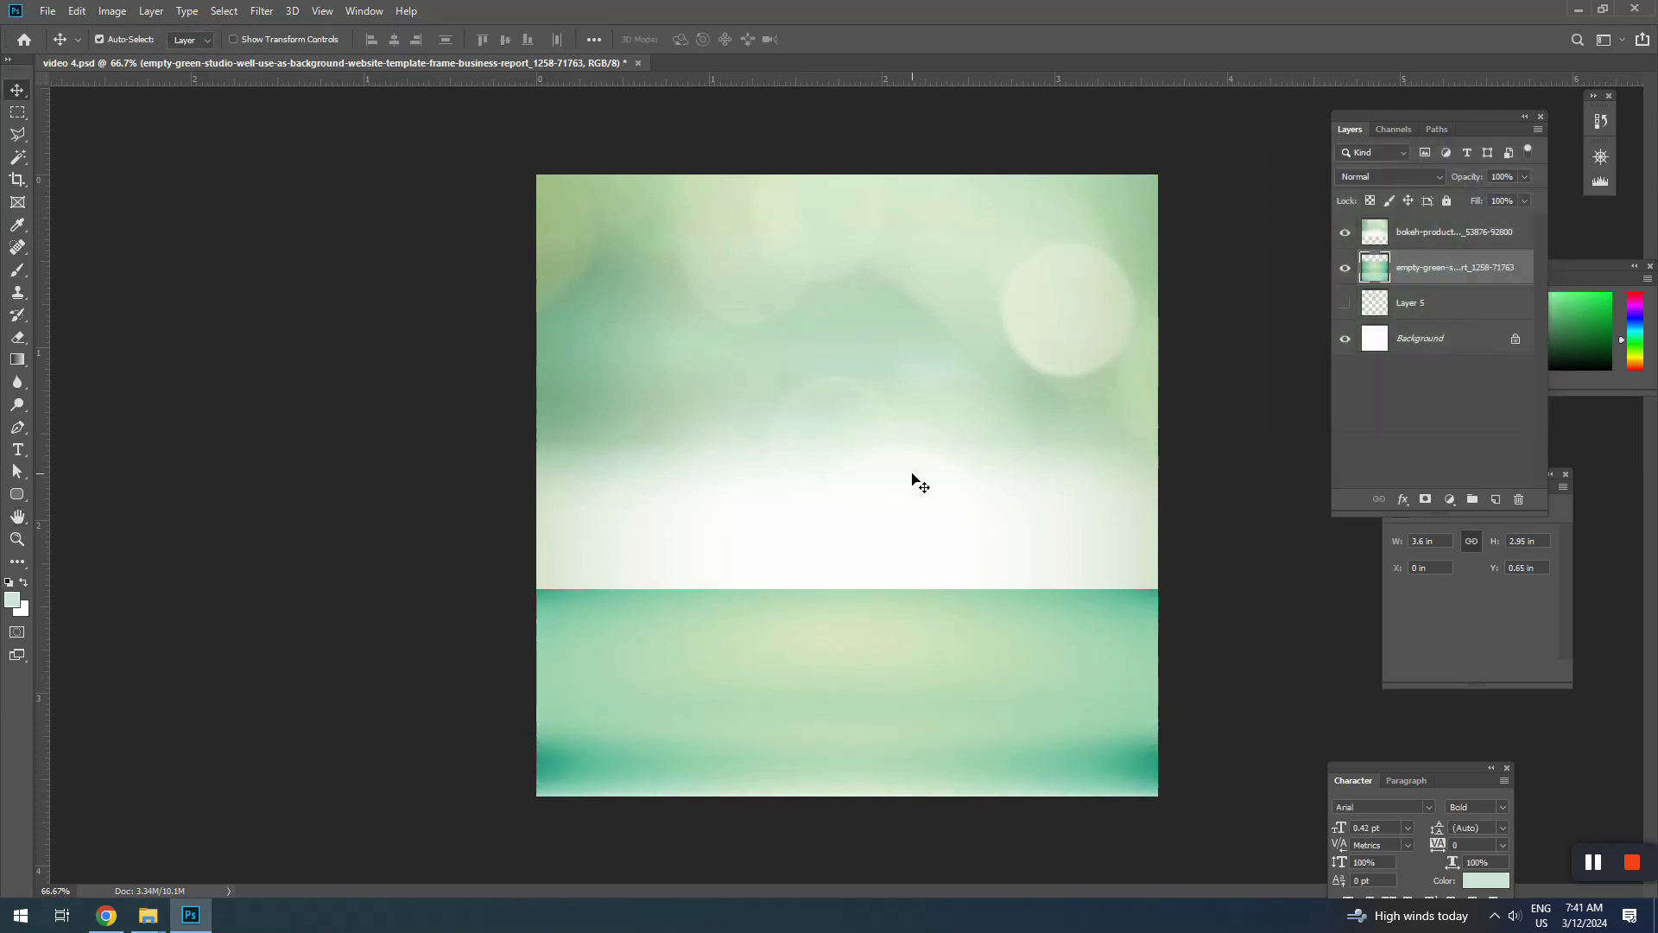
Move the bokeh background layer lower, scale it proportionally to about 122.63%, and shift it up slightly to cover the upper canvas
click(912, 478)
drag(878, 388, 870, 440)
key(ctrl+t)
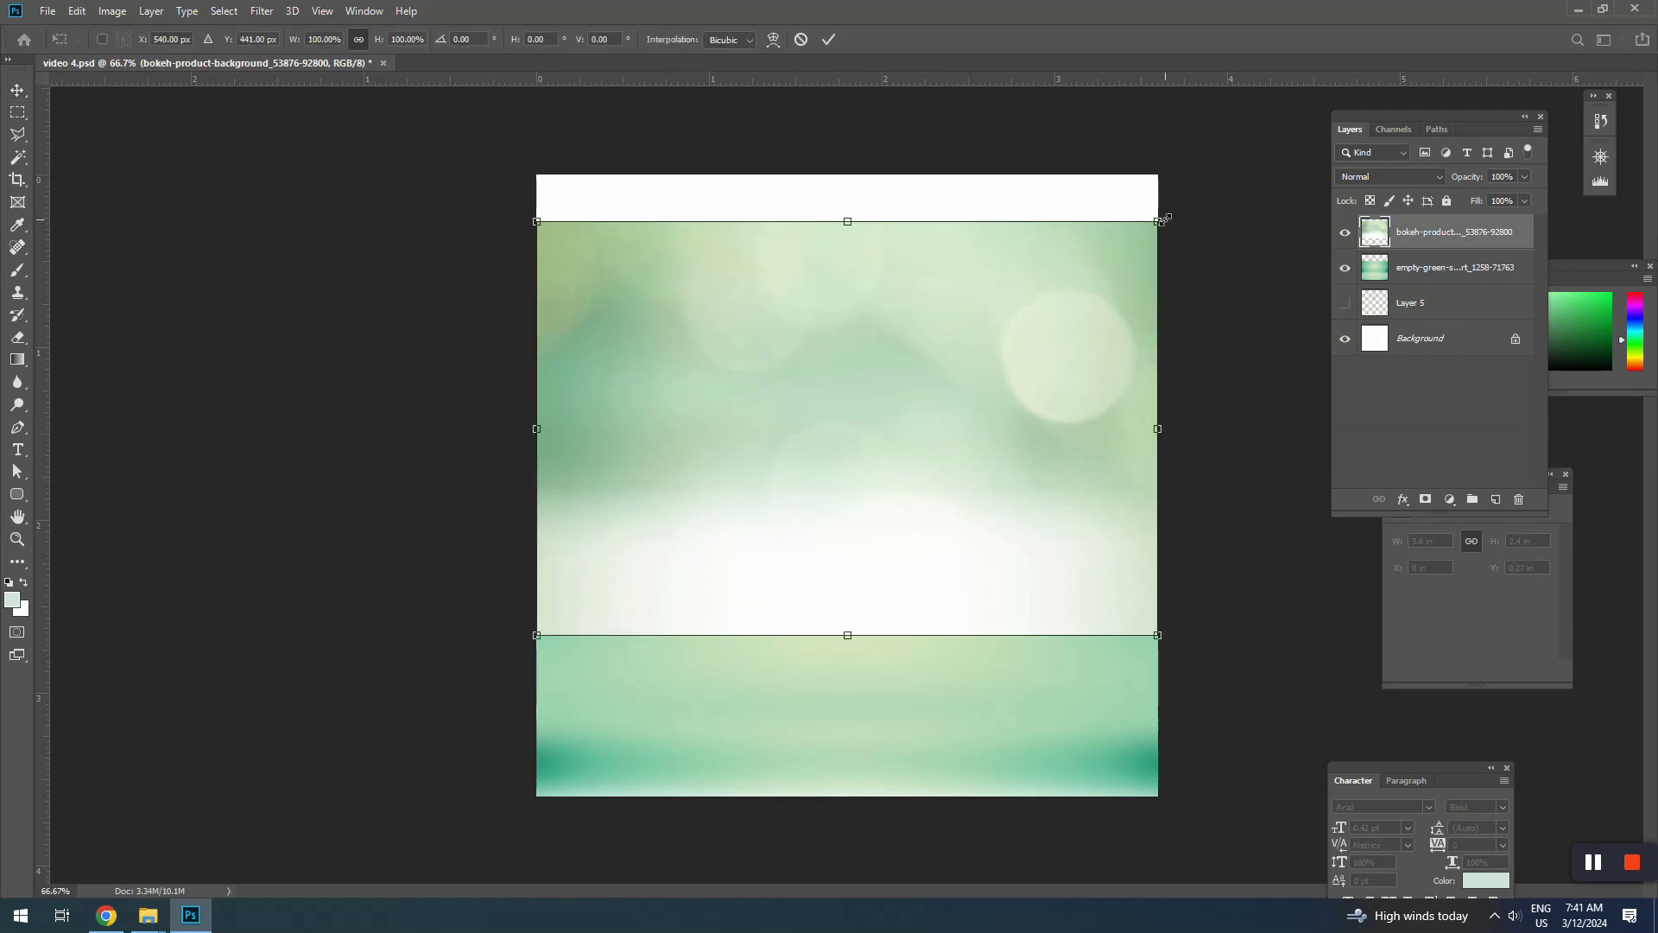
drag(1163, 220, 1227, 173)
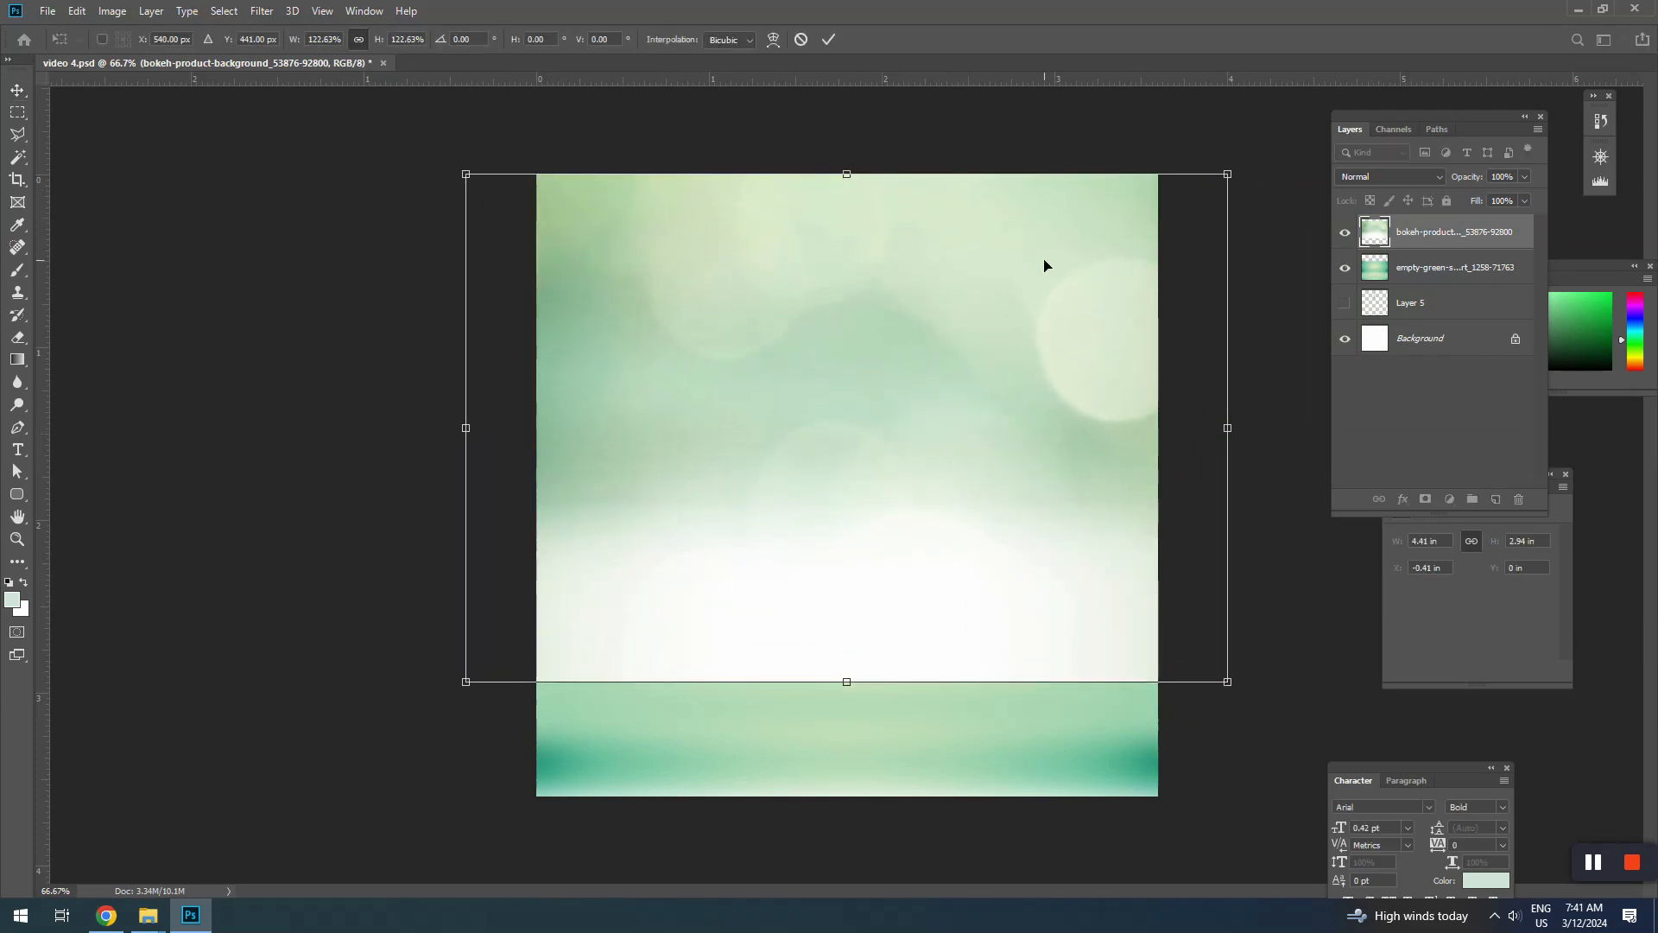
key(Return)
drag(985, 449, 986, 421)
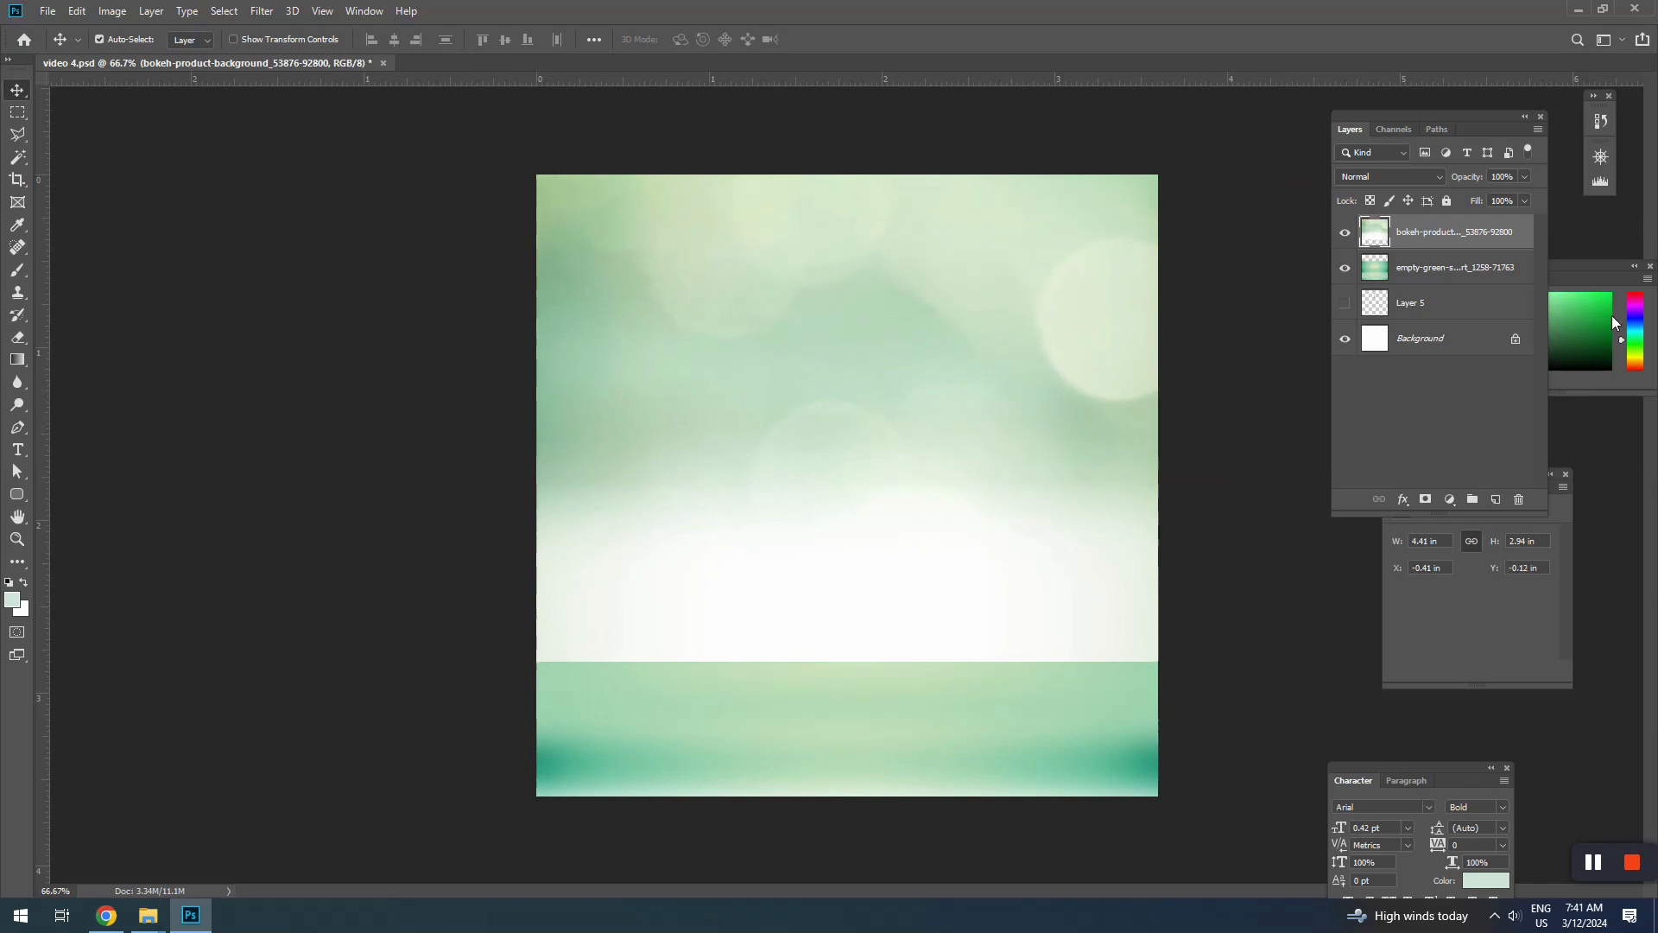
Add a layer mask to the bokeh layer and paint its lower edge black with a soft brush to blend it into the green floor
click(1423, 500)
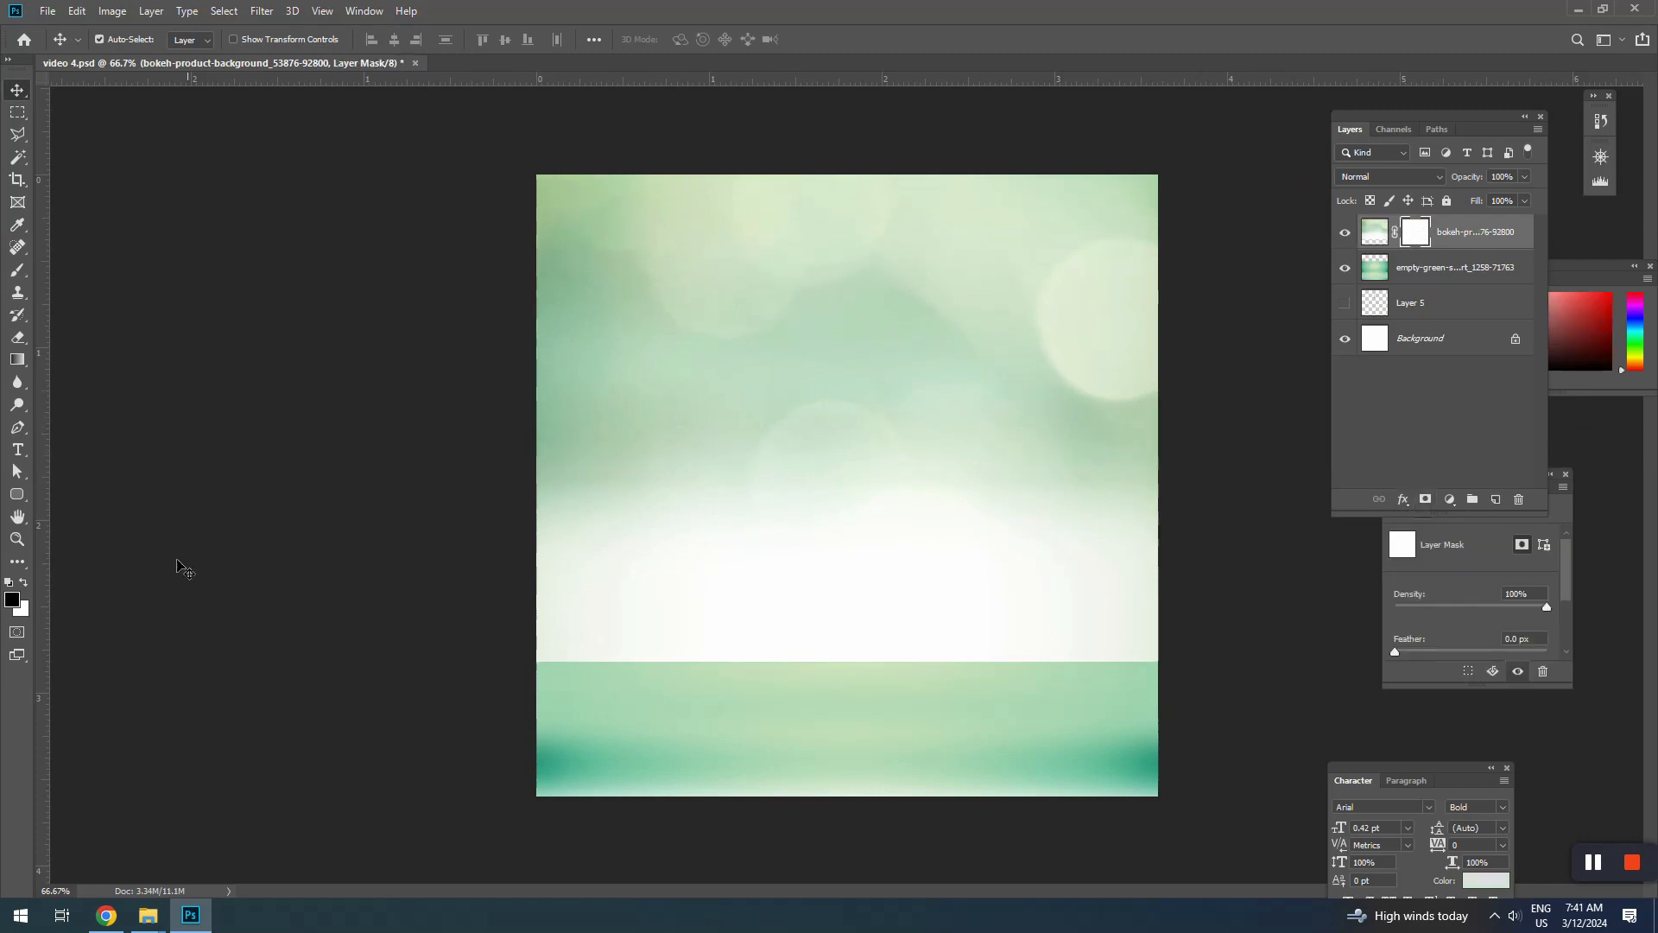
click(17, 269)
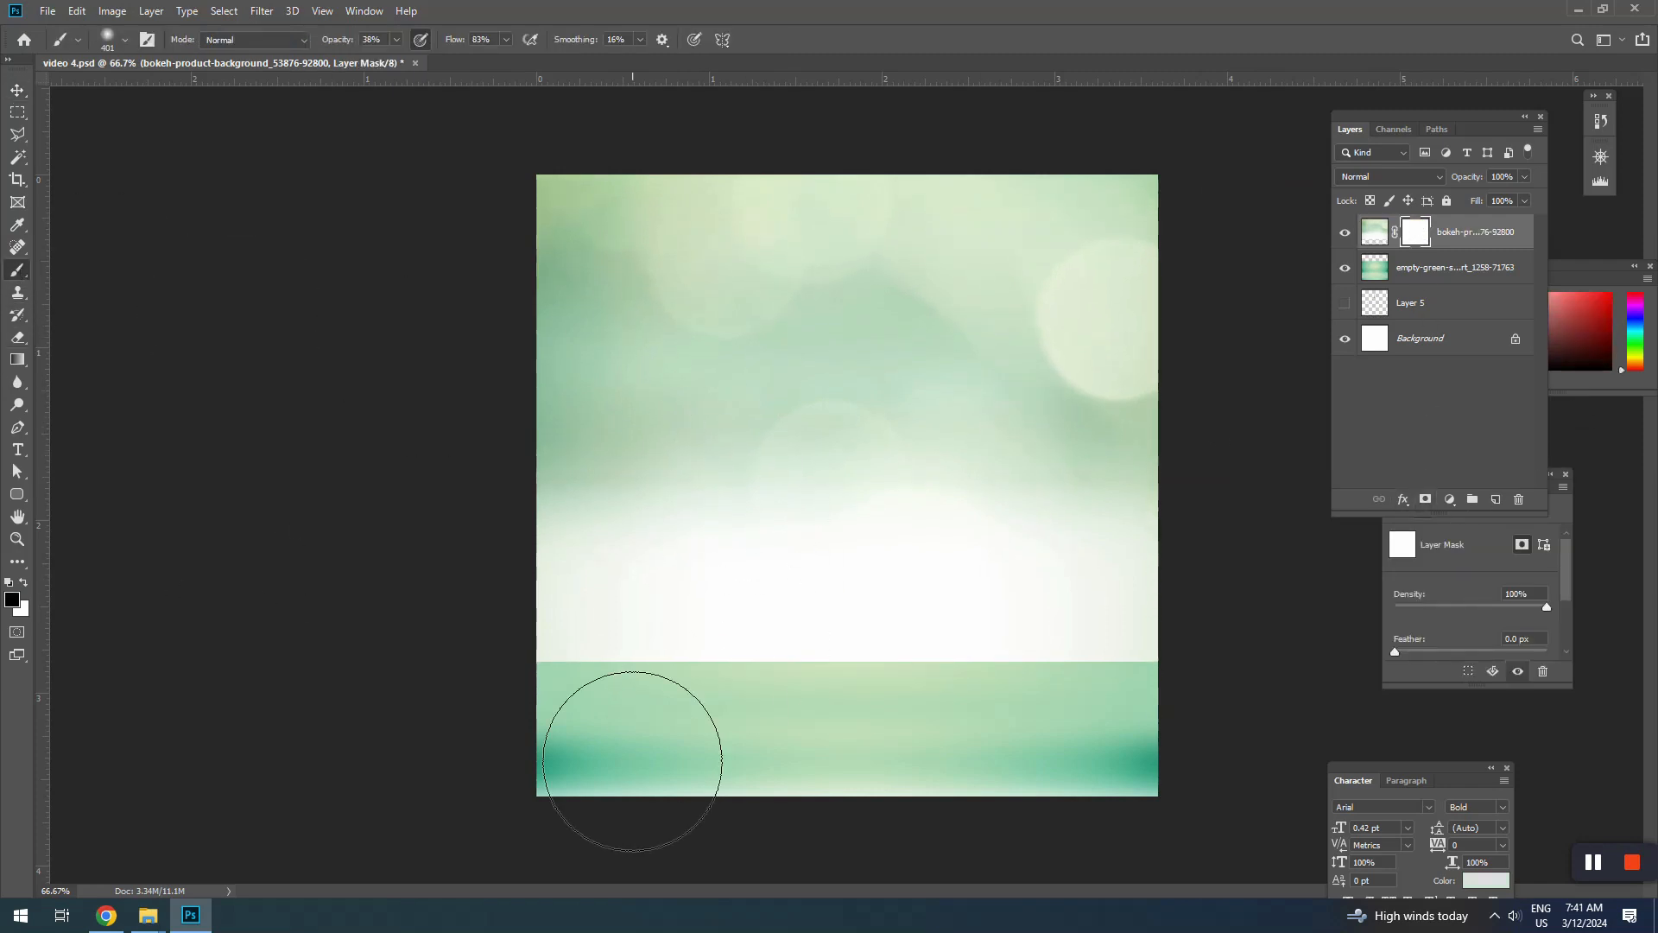
mouse_move(553, 622)
mouse_down()
mouse_move(1102, 637)
mouse_move(1032, 669)
mouse_move(622, 700)
mouse_move(1107, 697)
mouse_move(873, 711)
mouse_move(630, 688)
mouse_up()
mouse_move(744, 639)
mouse_down()
mouse_move(1105, 710)
mouse_move(603, 699)
mouse_move(783, 715)
mouse_move(853, 675)
mouse_move(910, 674)
mouse_move(1014, 711)
mouse_up()
key(v)
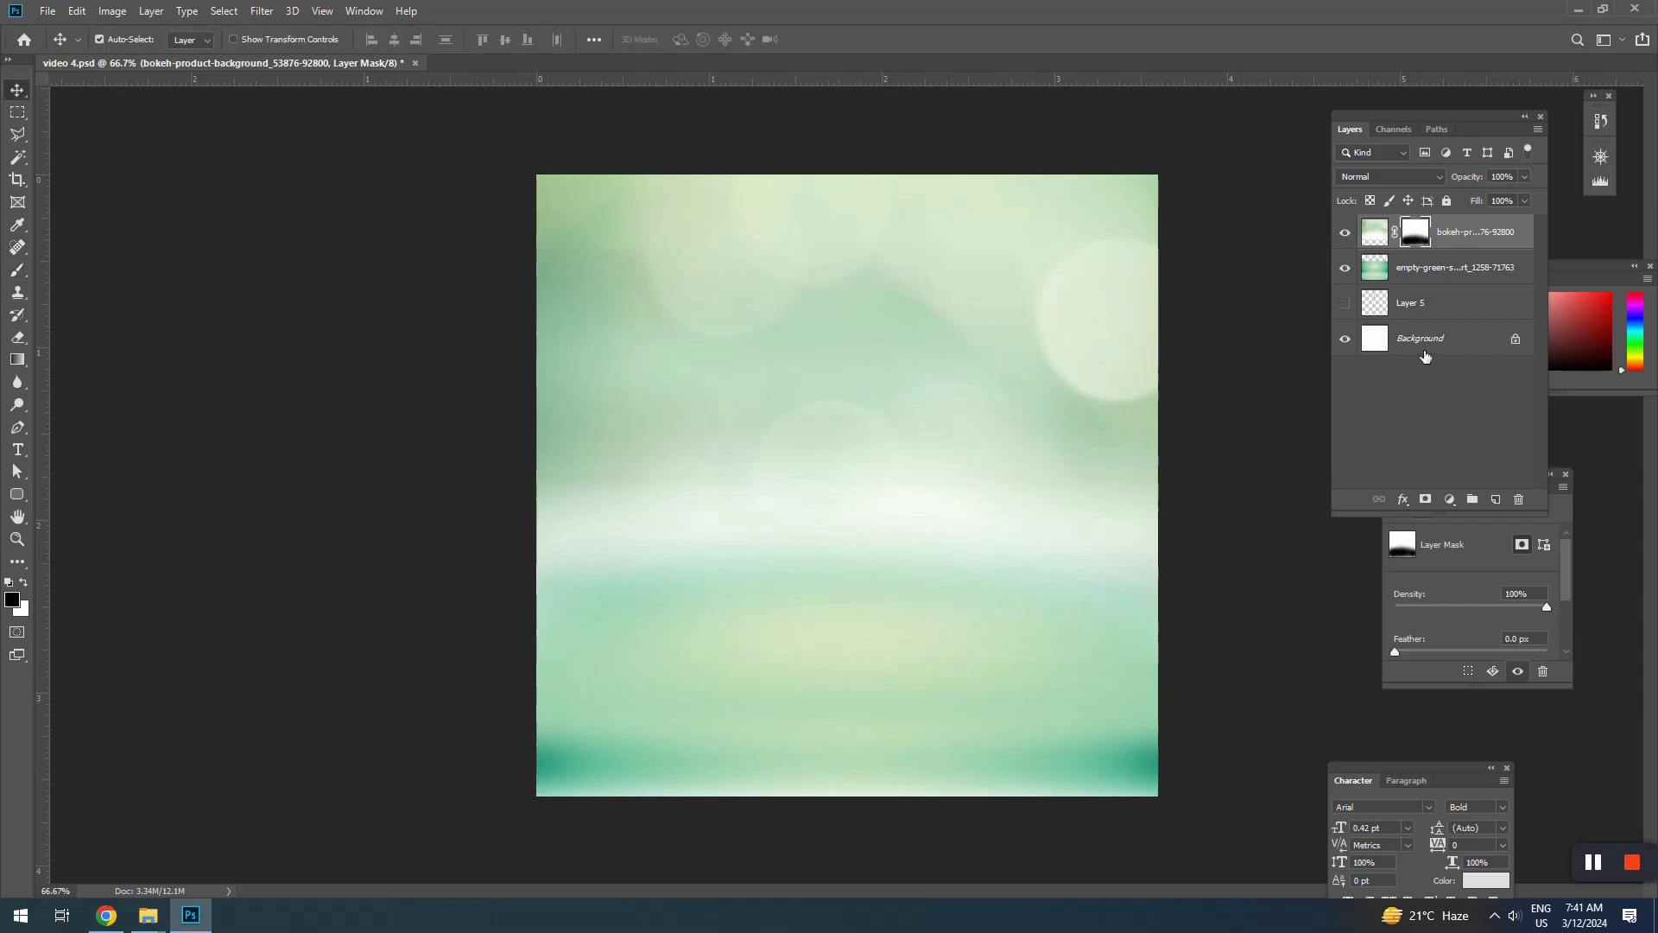
click(1418, 274)
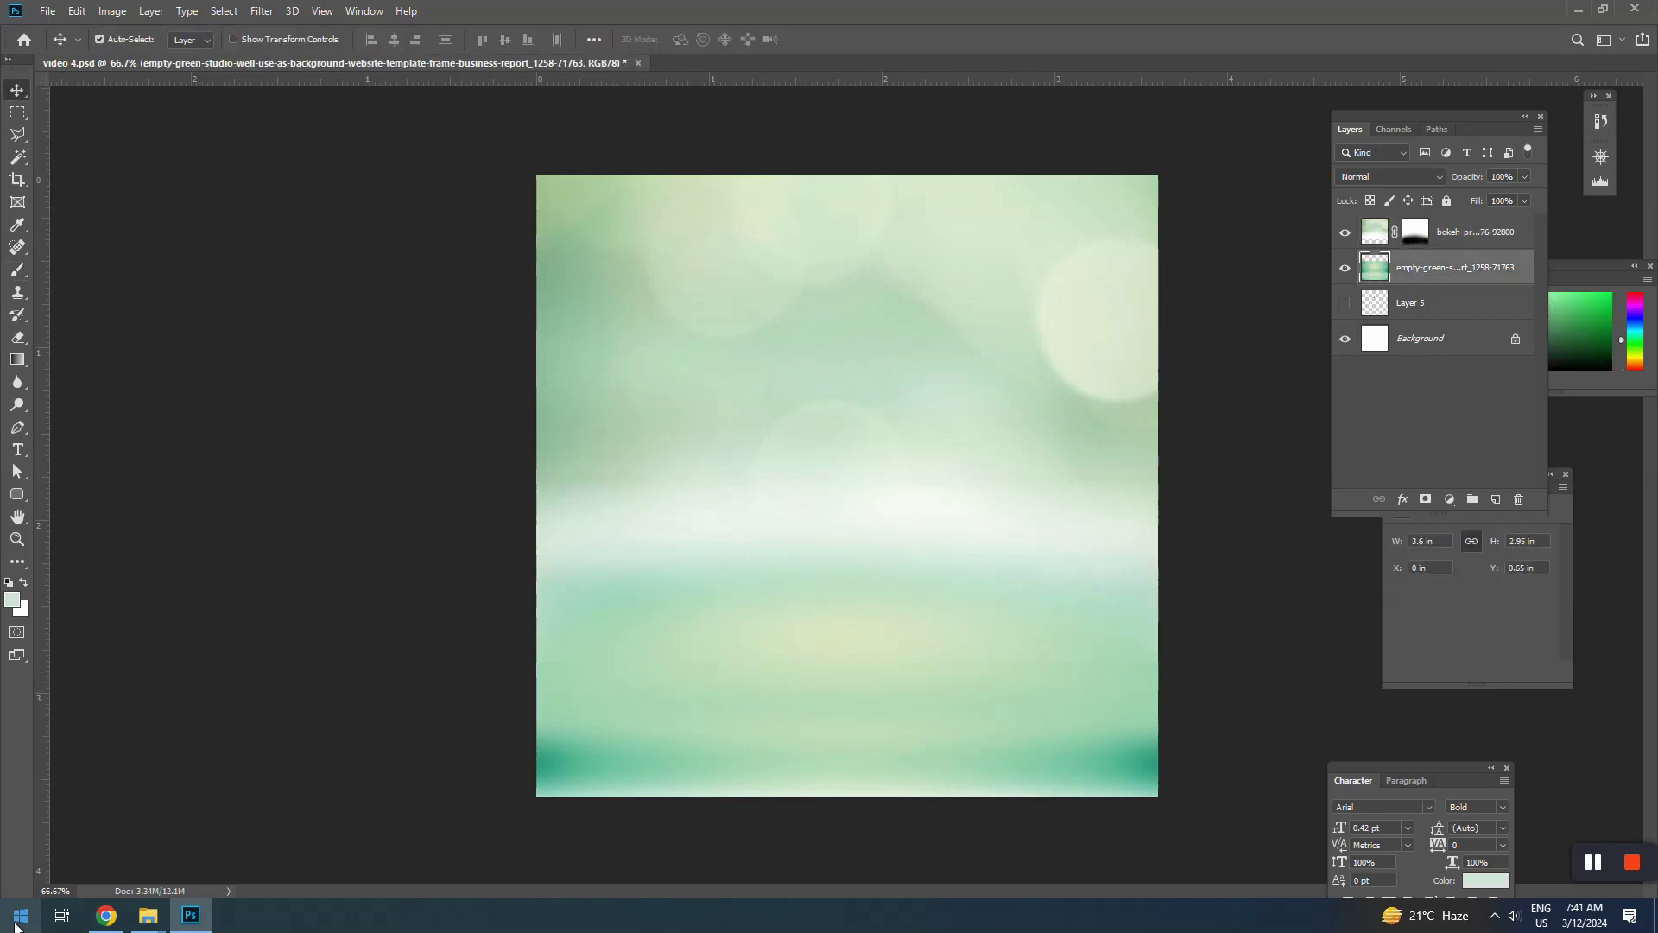
mouse_move(166, 917)
click(255, 846)
scroll(1209, 388, up, 3)
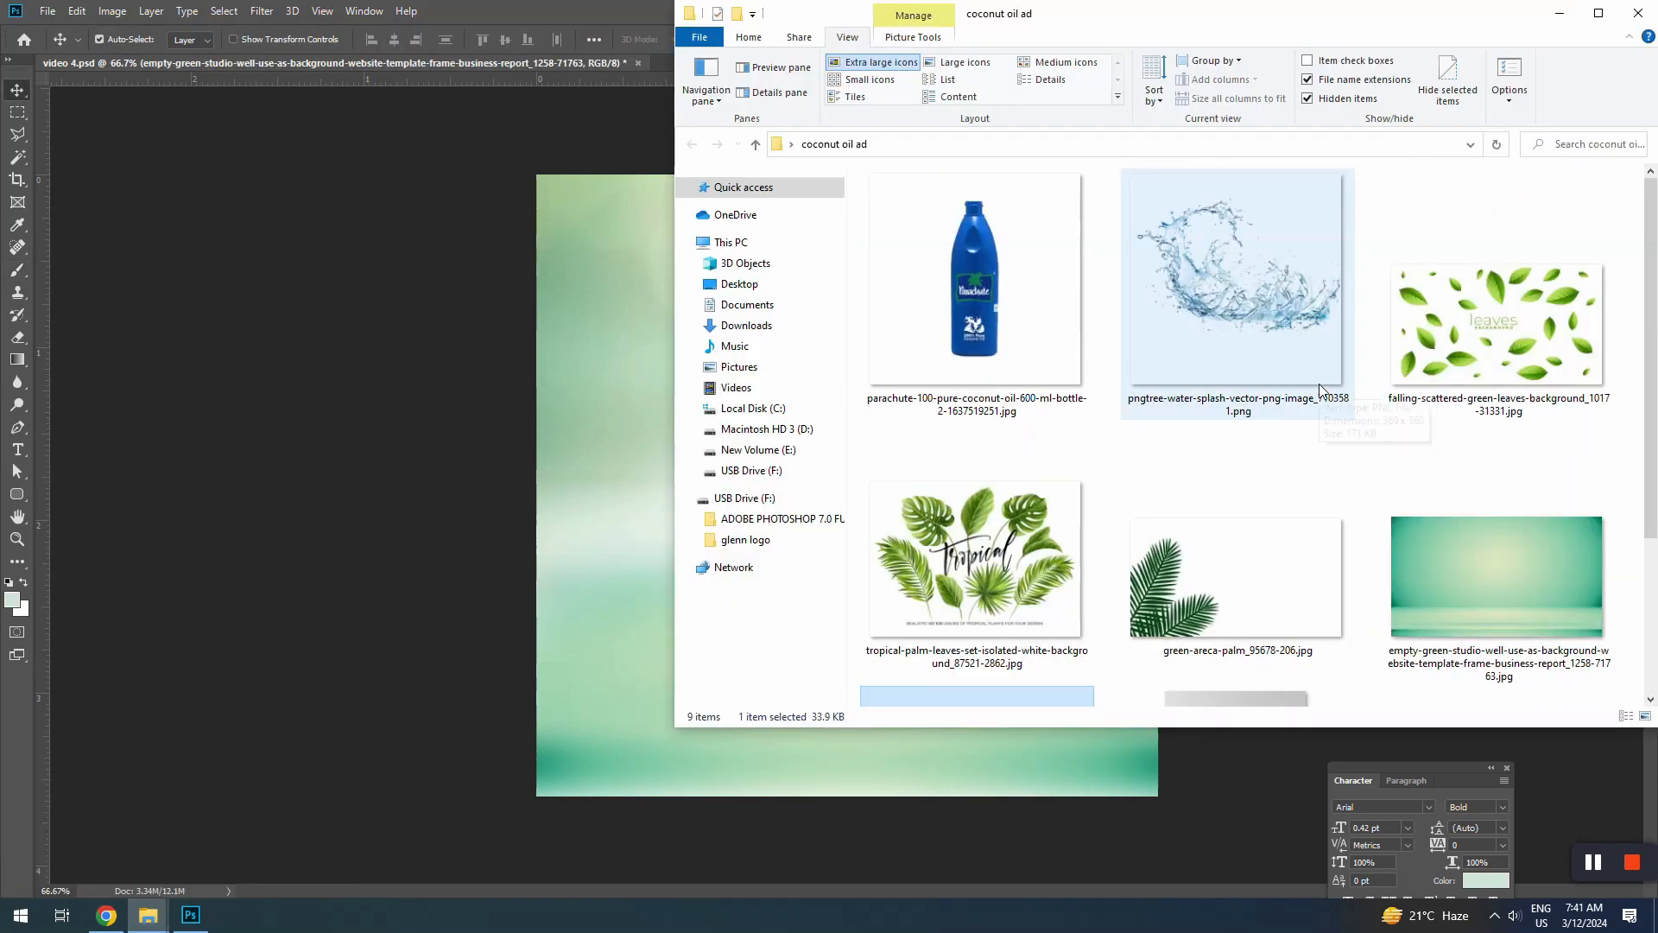
click(926, 273)
drag(925, 272, 682, 502)
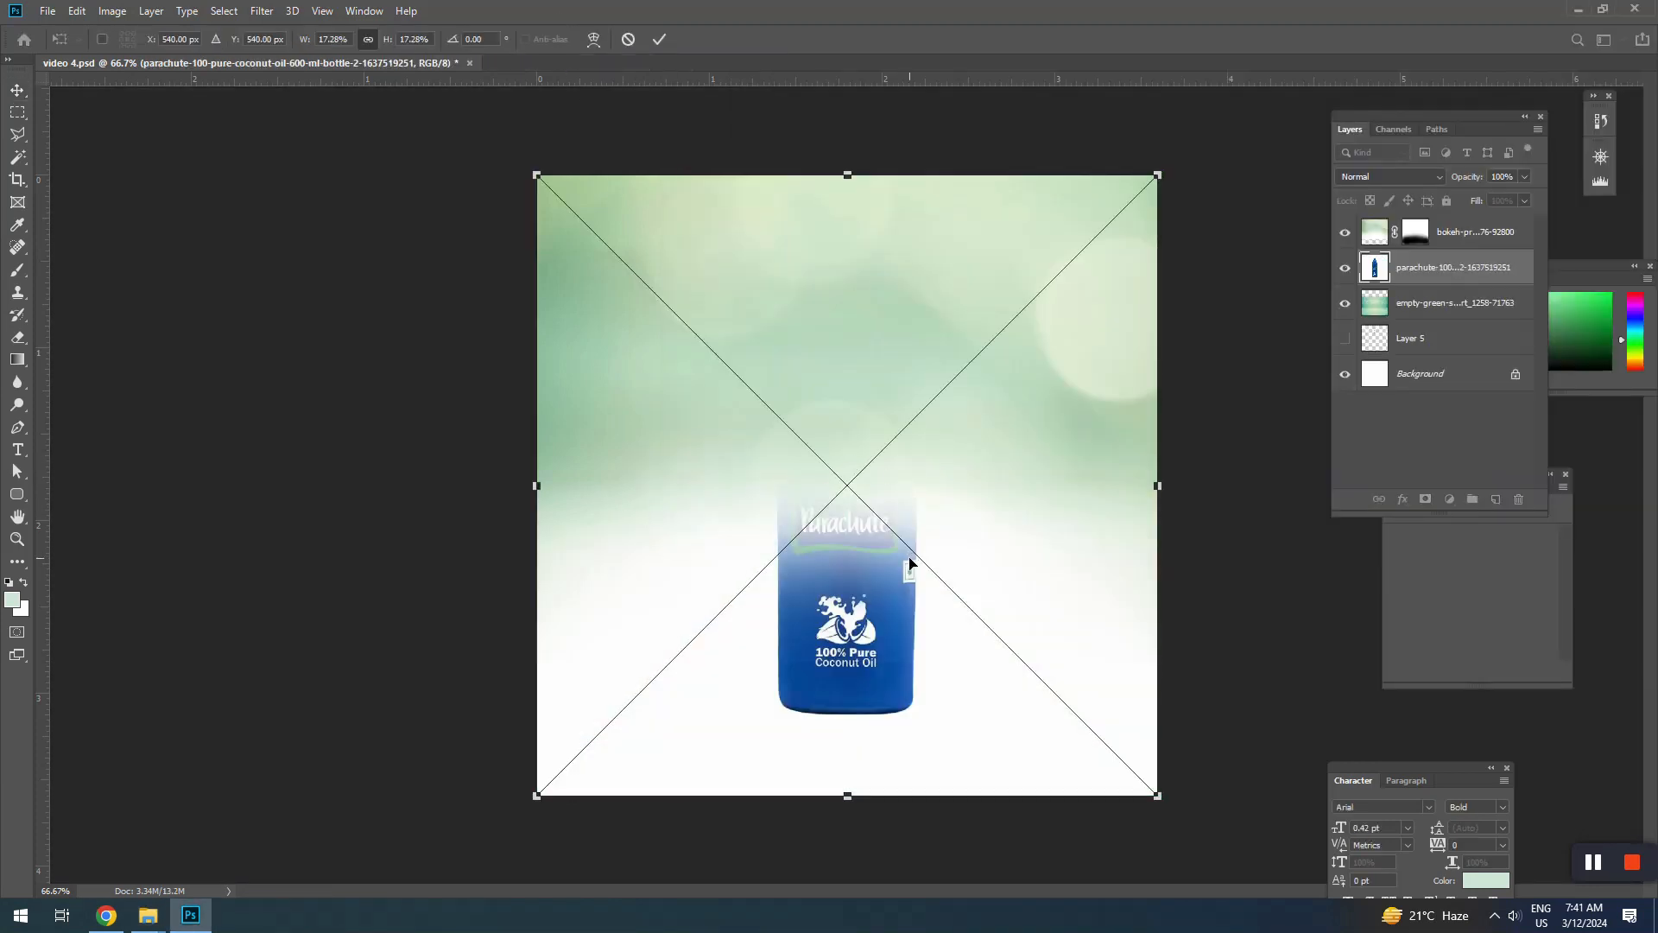
key(Return)
key(Delete)
Open the Parachute coconut oil bottle image from the coconut oil ad folder as a separate document
mouse_move(147, 915)
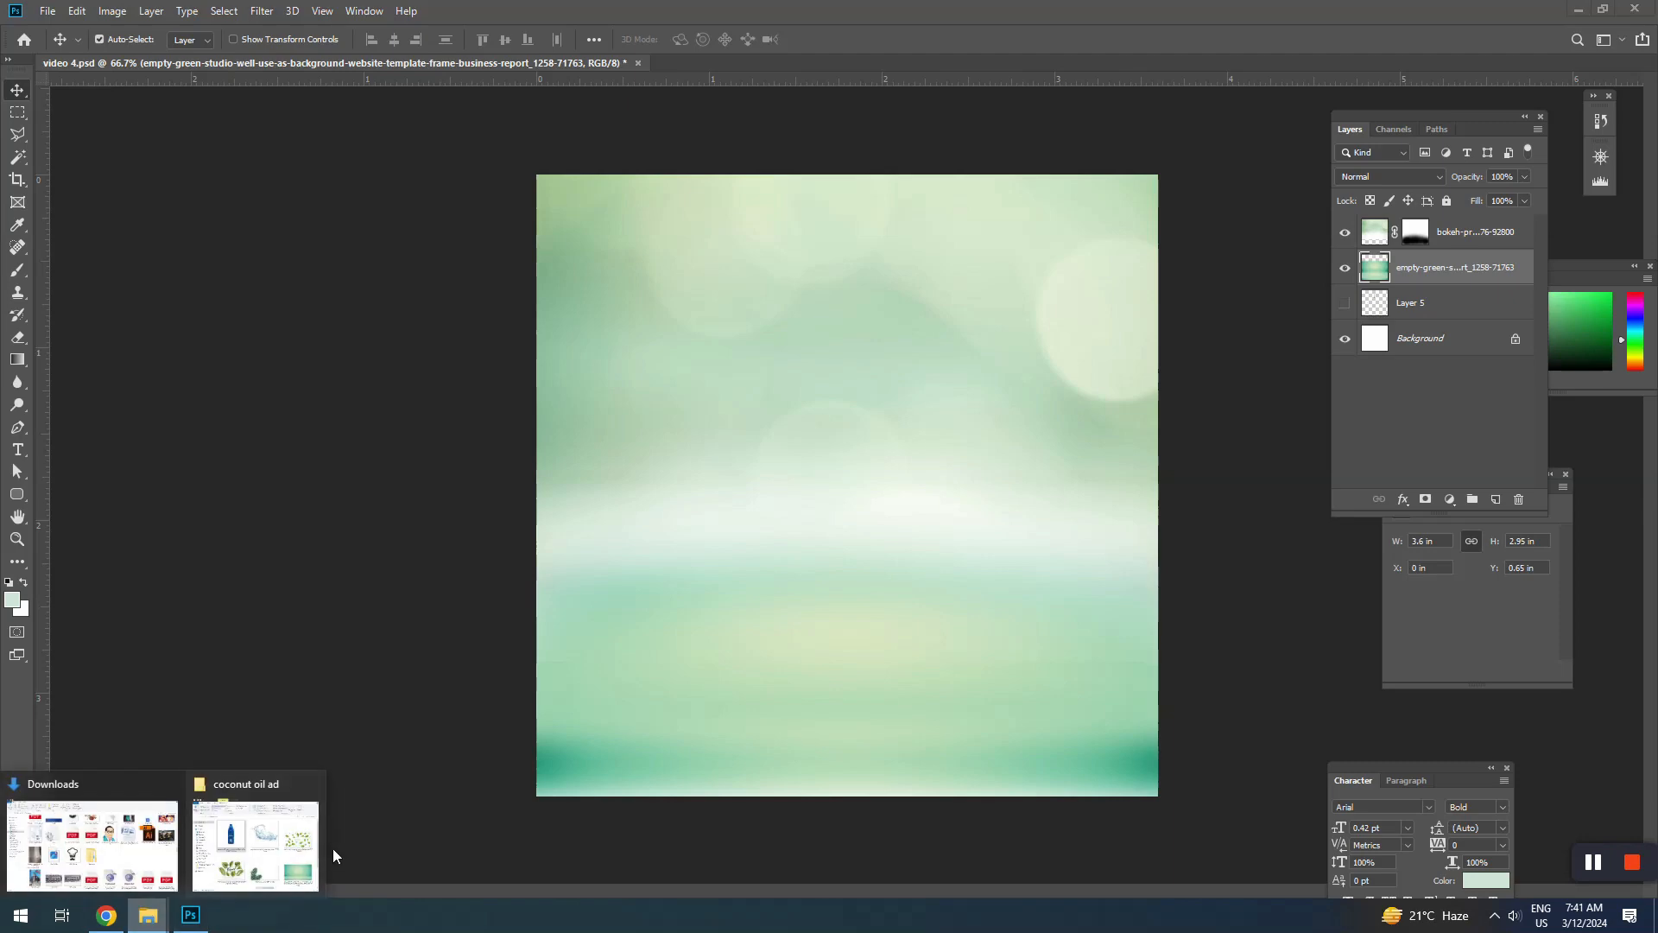
click(302, 842)
drag(639, 47, 647, 47)
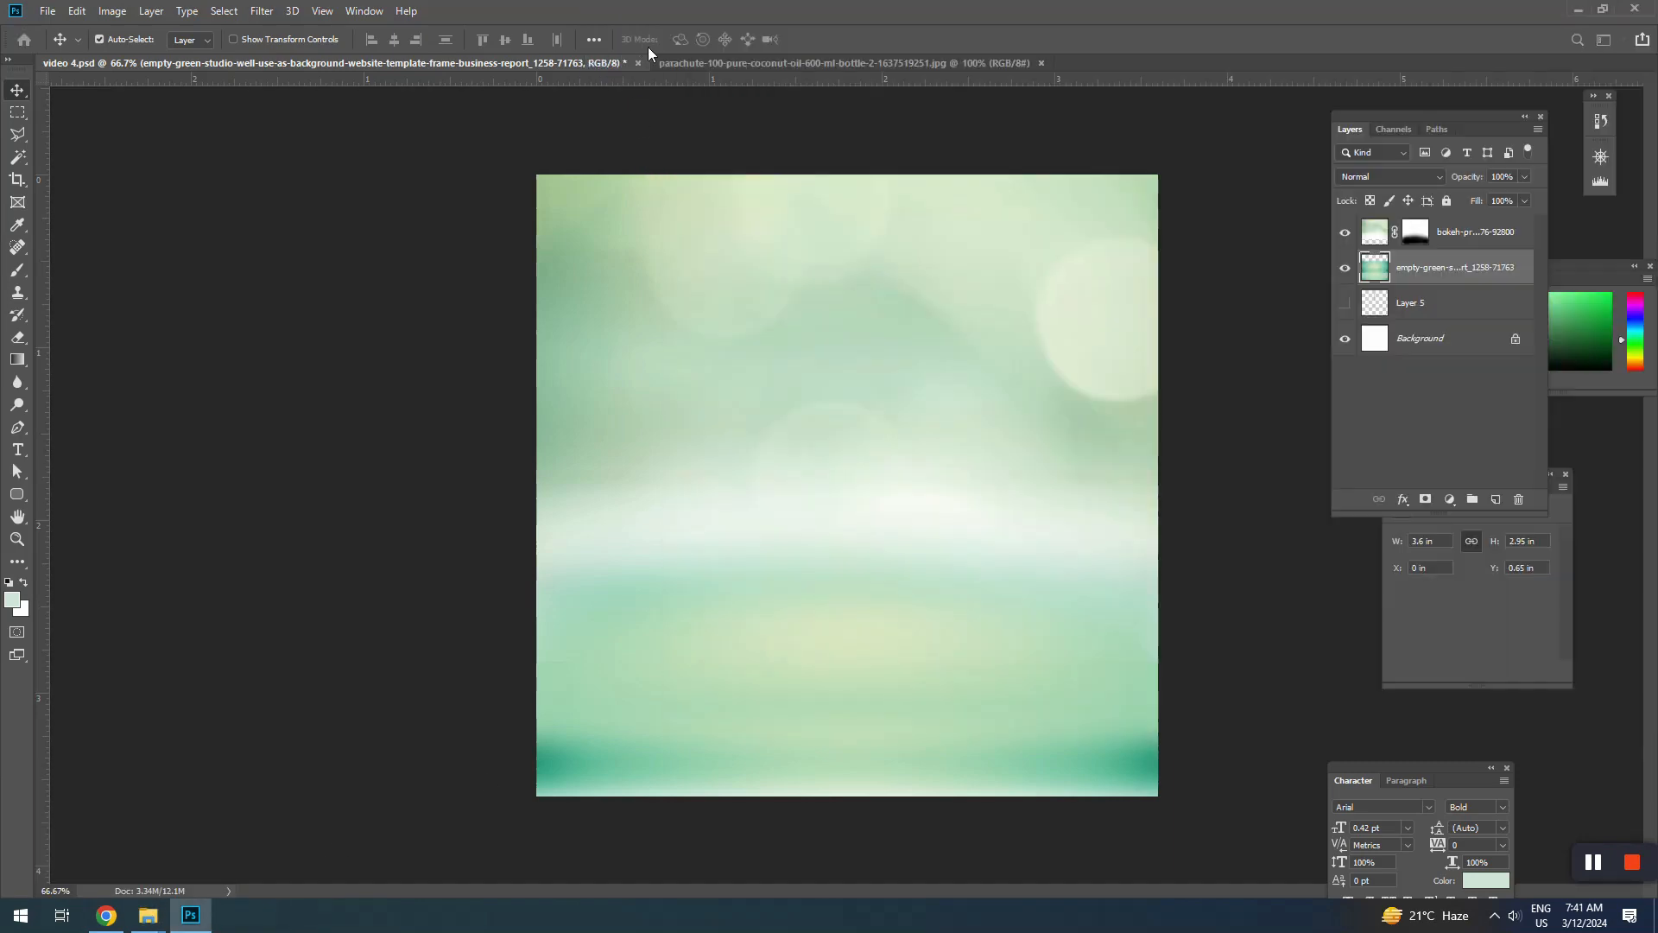
Select the white background around the bottle with the Magic Wand at tolerance 49 and invert the selection
click(949, 449)
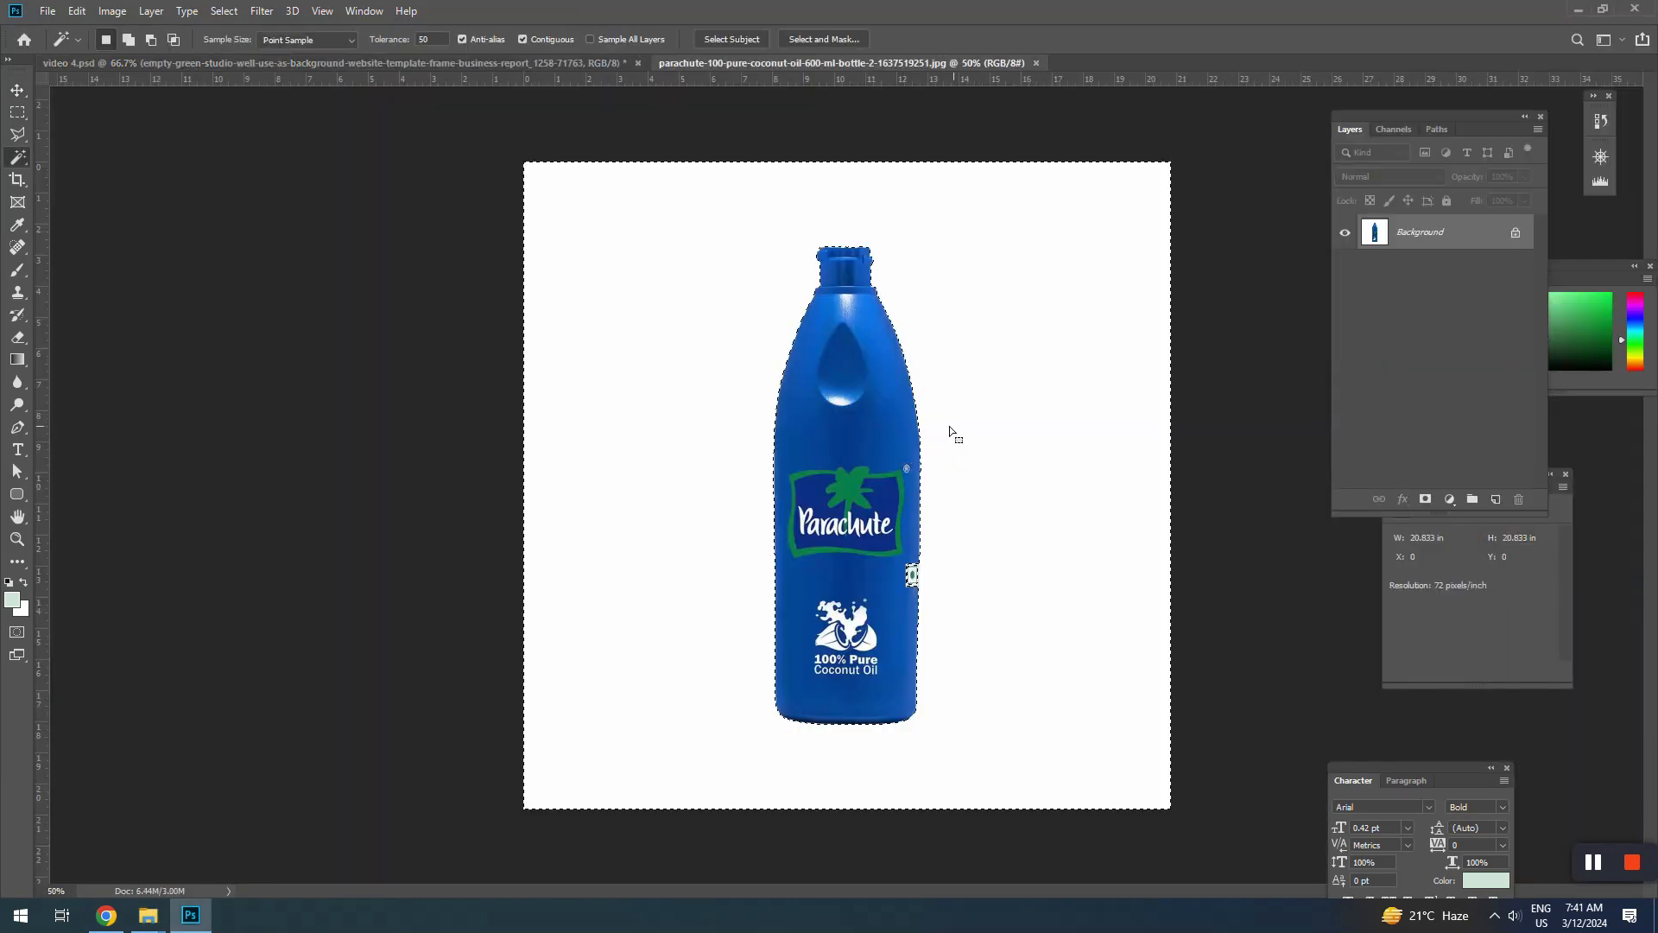
right_click(969, 466)
click(270, 473)
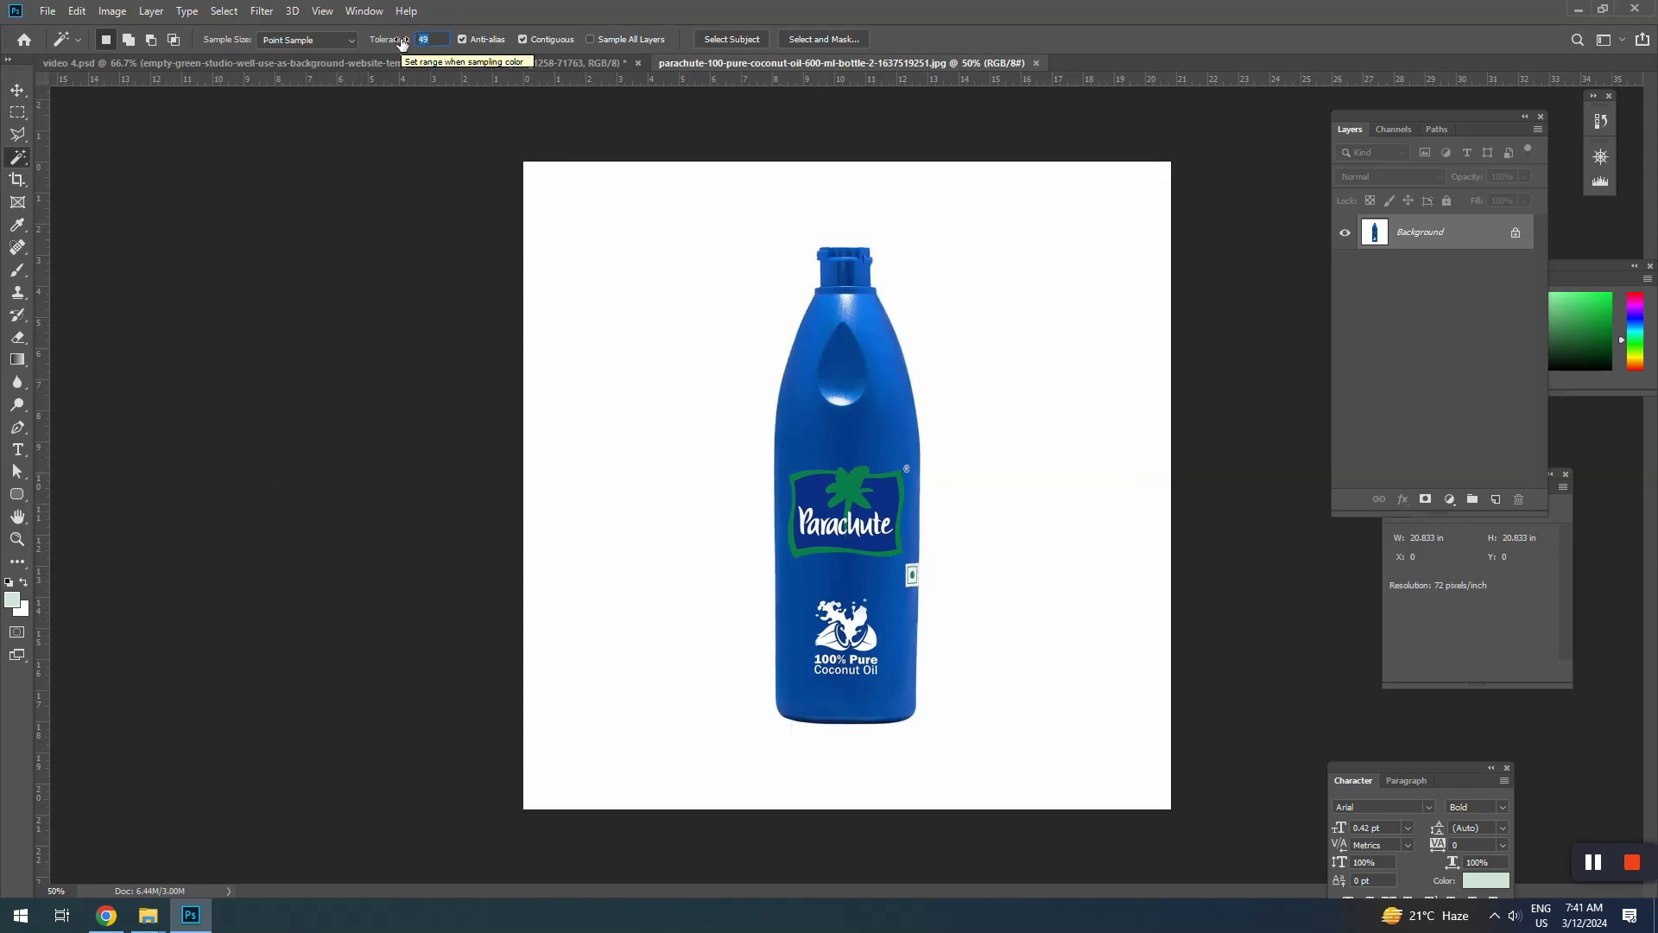
right_click(665, 368)
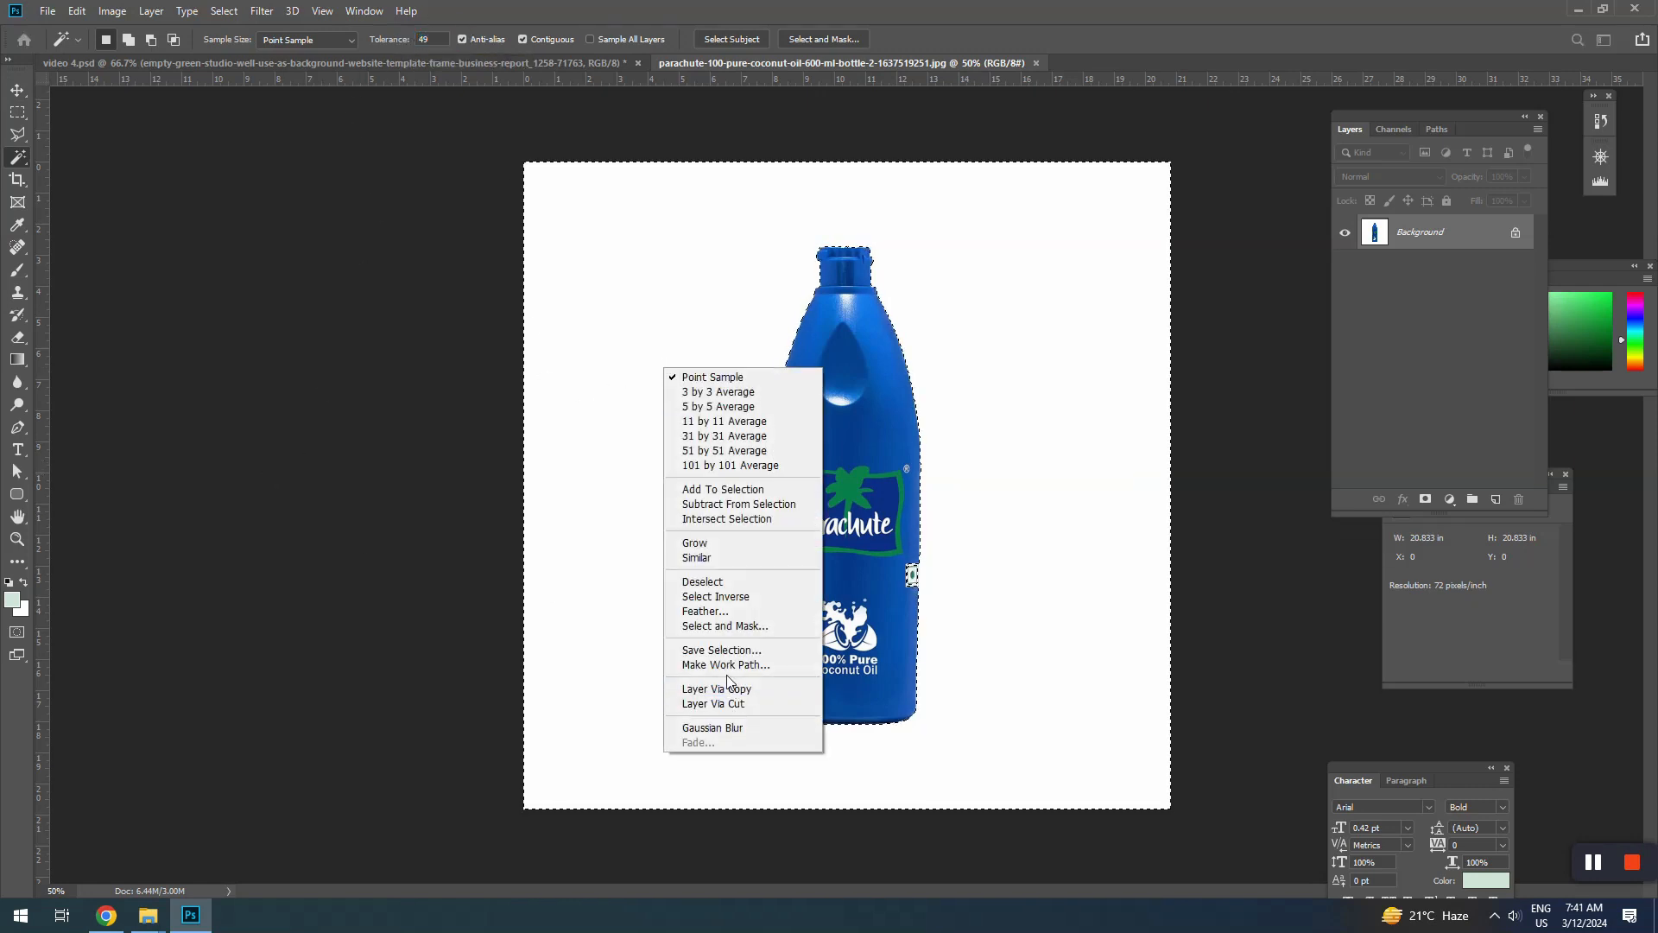
click(725, 596)
Add the small white label mark at the bottle's edge to the selection with marquee and polygonal lasso areas
scroll(952, 582, up, 4)
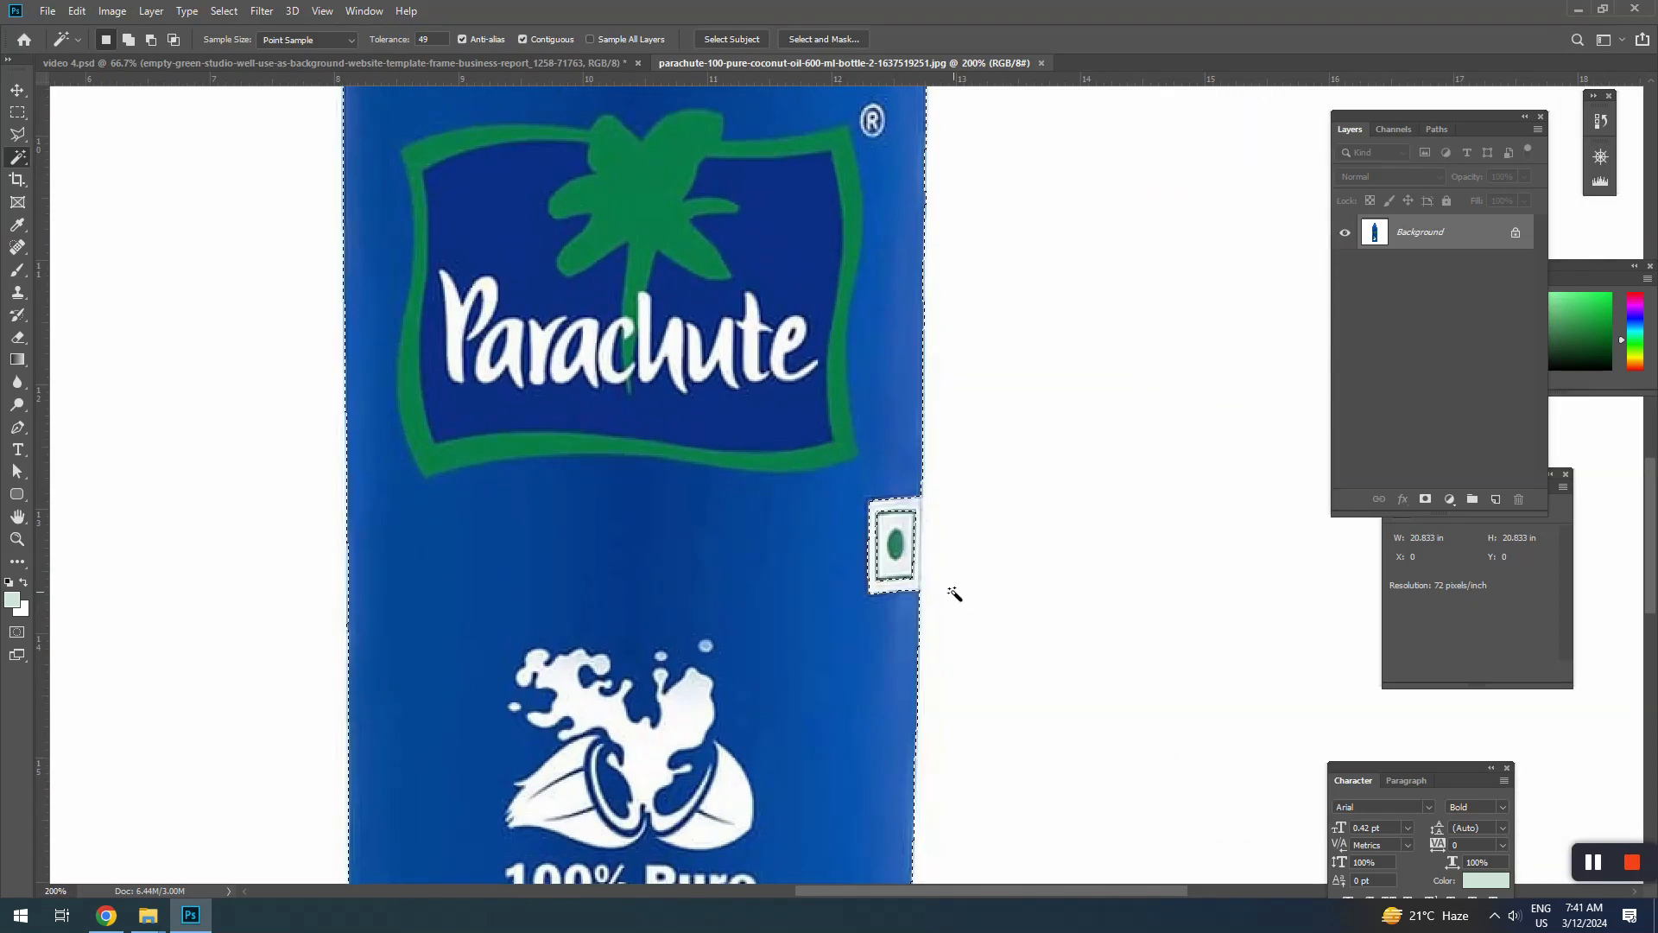
key(m)
drag(828, 457, 919, 645)
key(l)
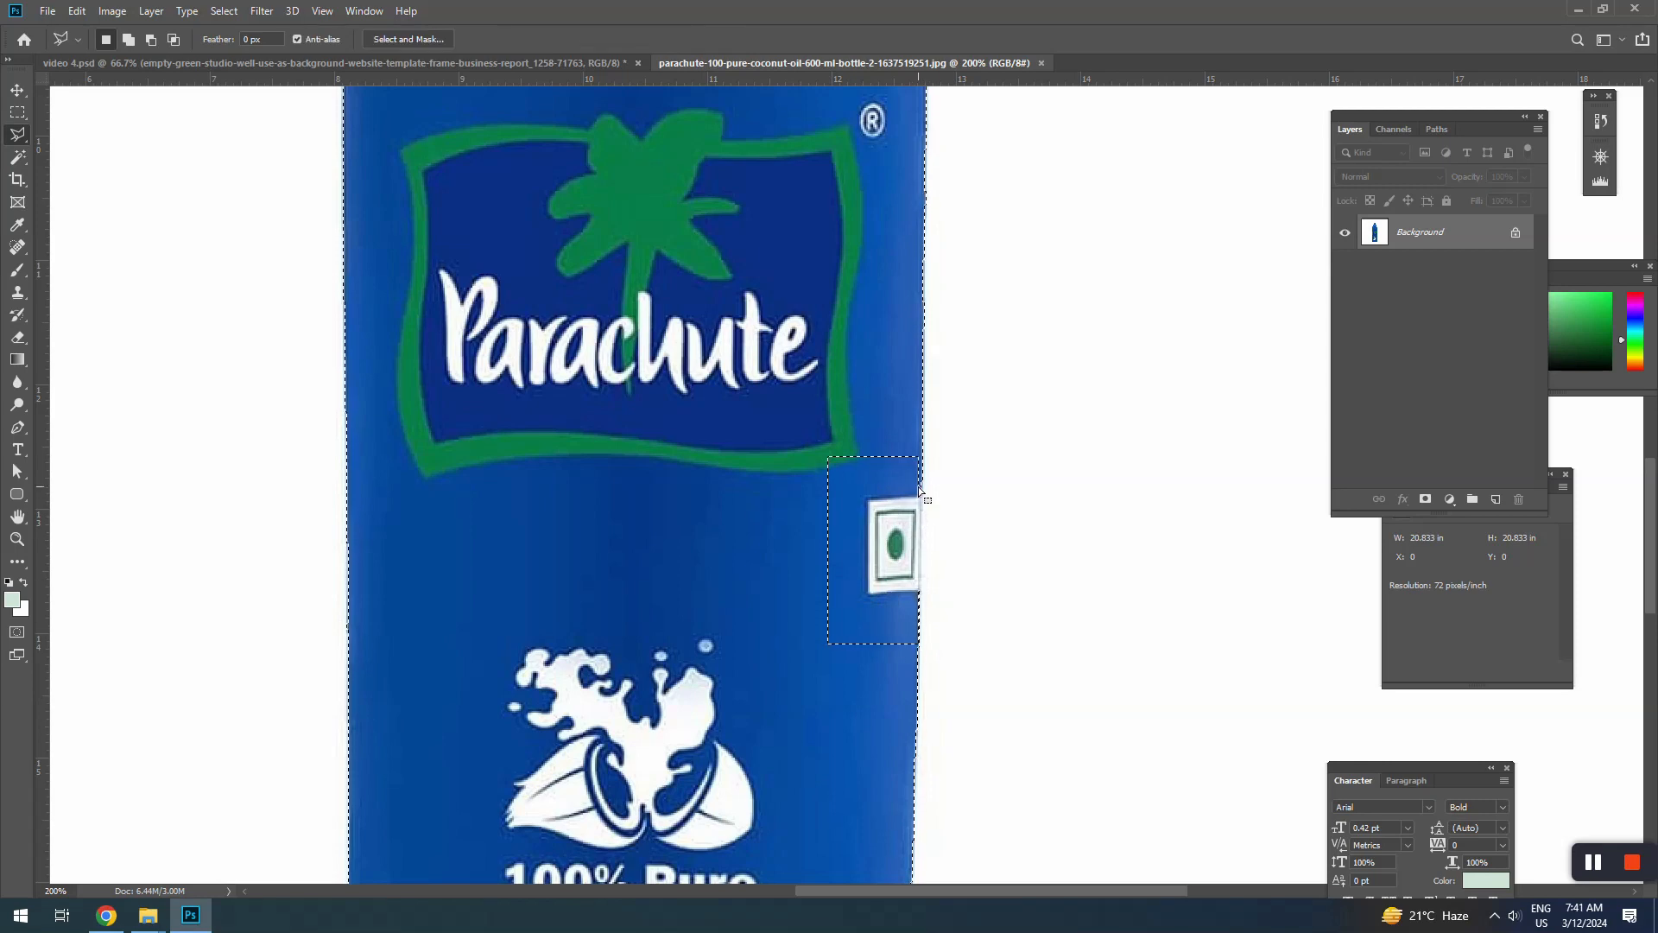
key(shift)
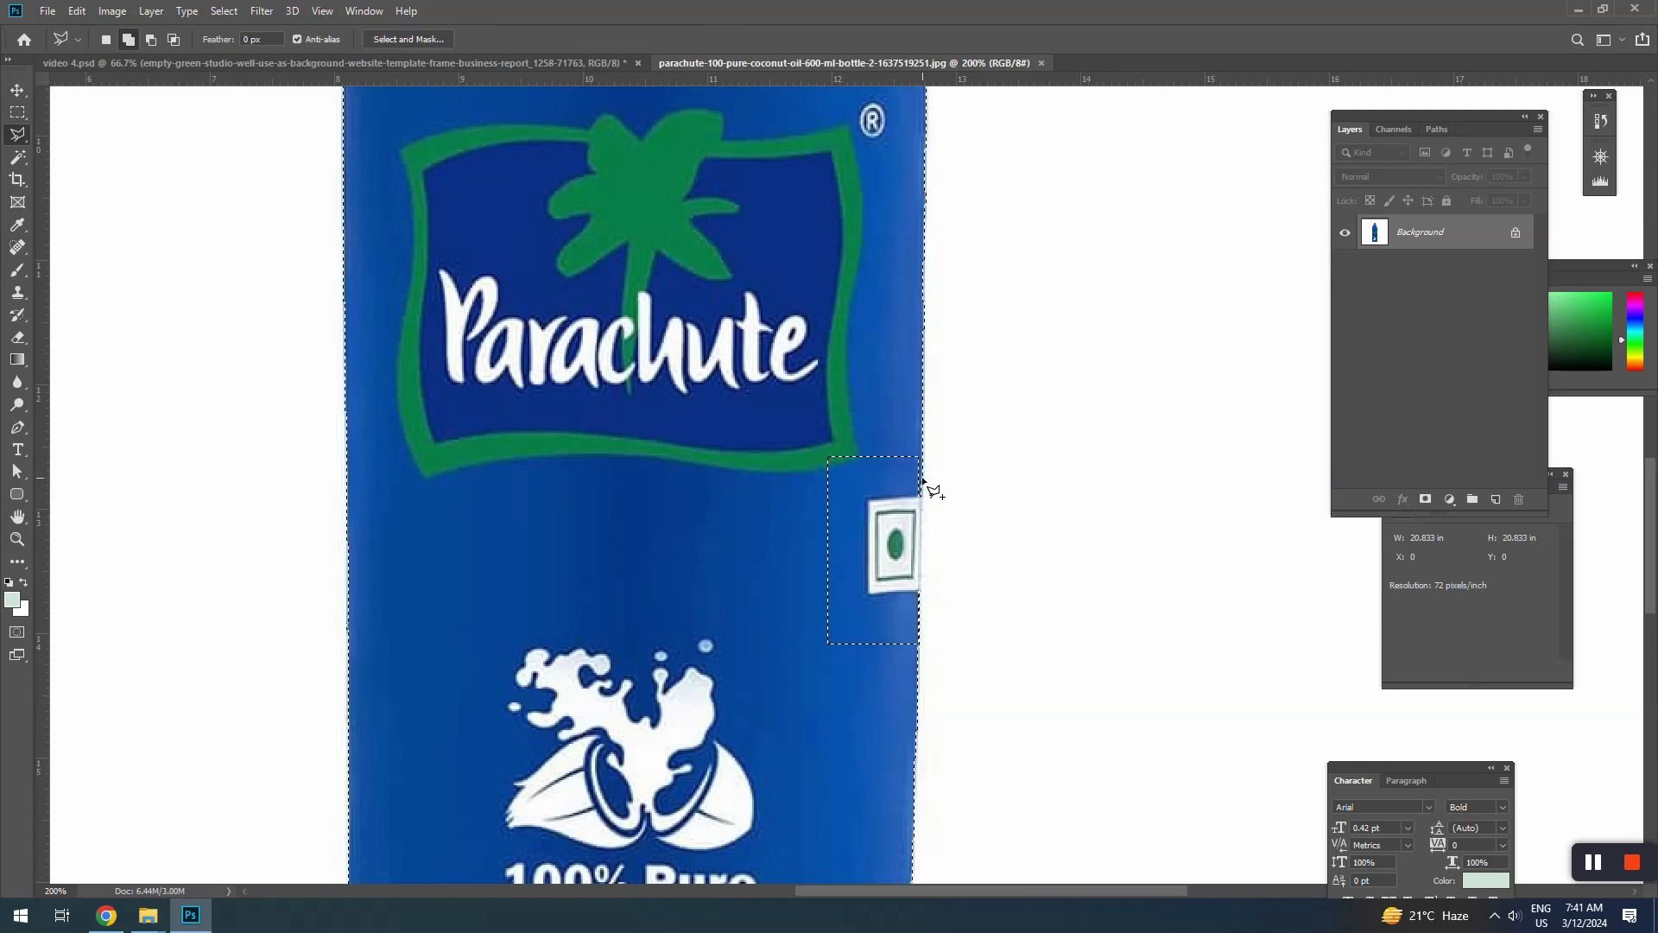
click(800, 669)
click(778, 438)
double_click(921, 418)
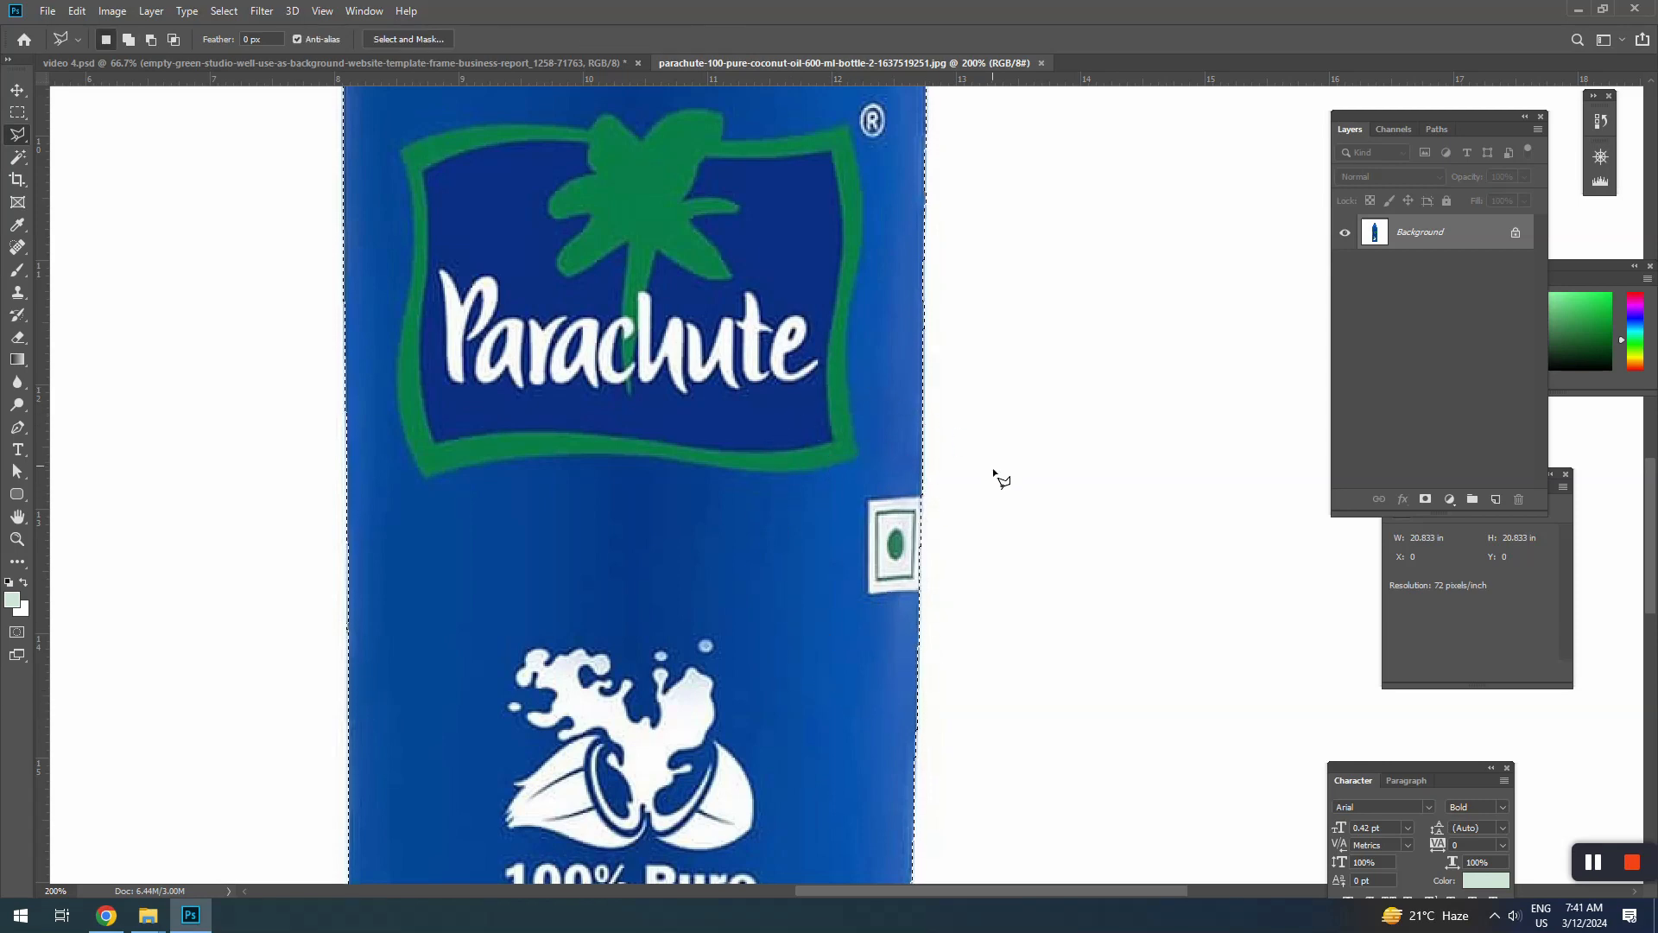
Copy the selected bottle into video 4.psd, pasting it above the bokeh layer
key(ctrl+minus)
key(ctrl+minus)
key(v)
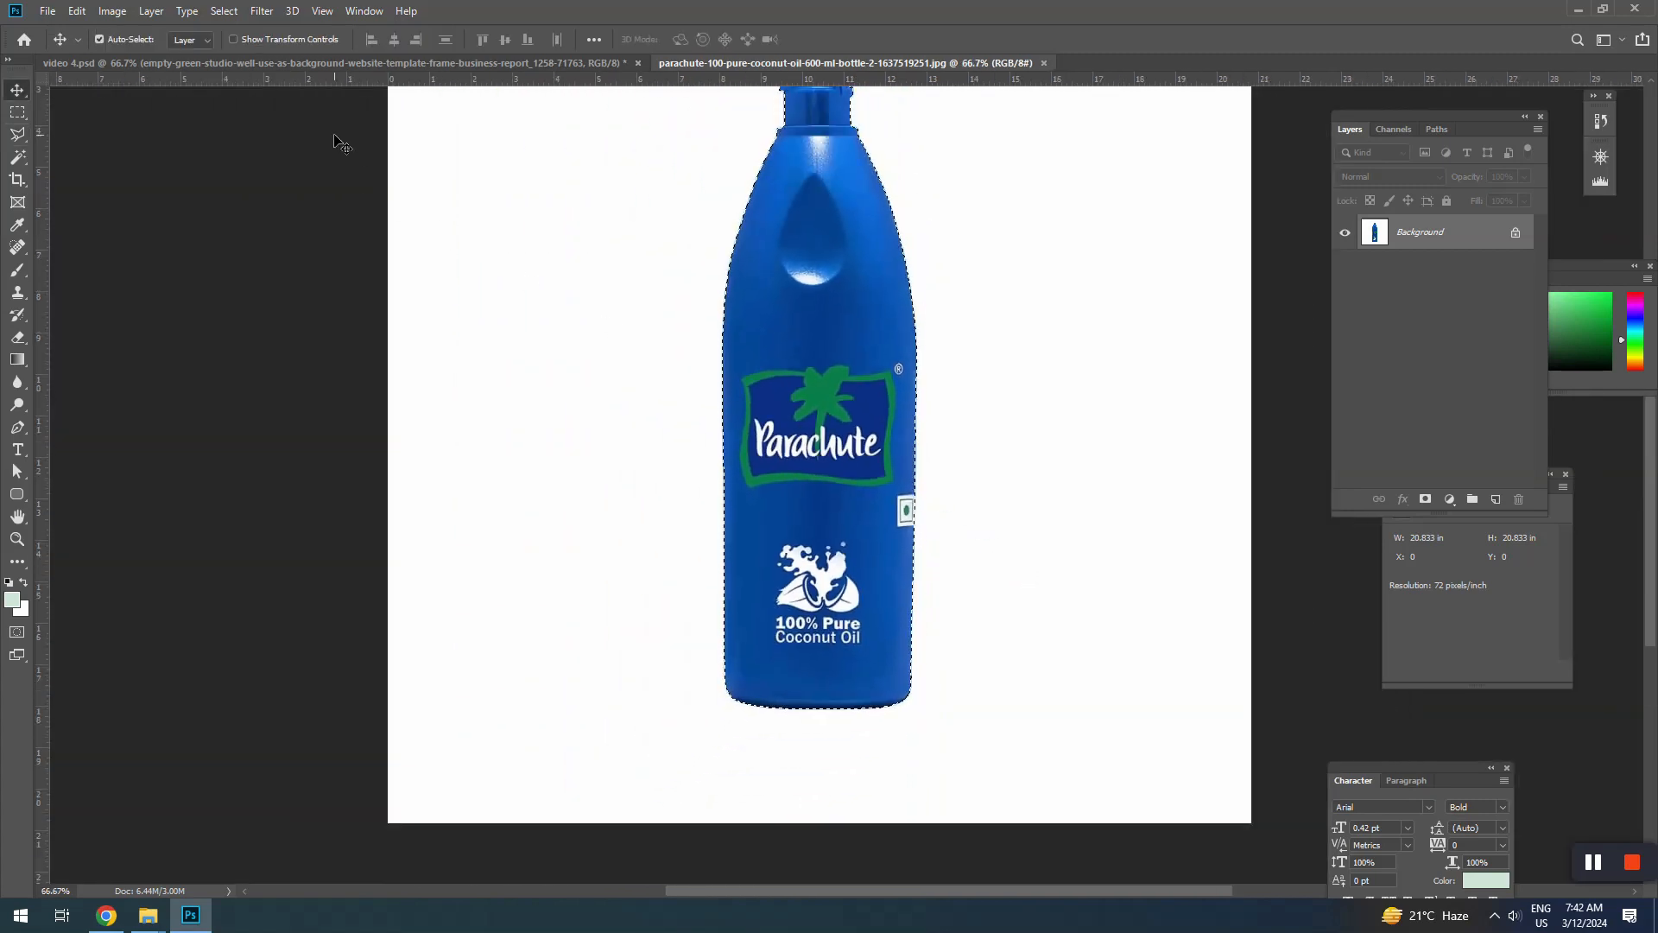
click(271, 63)
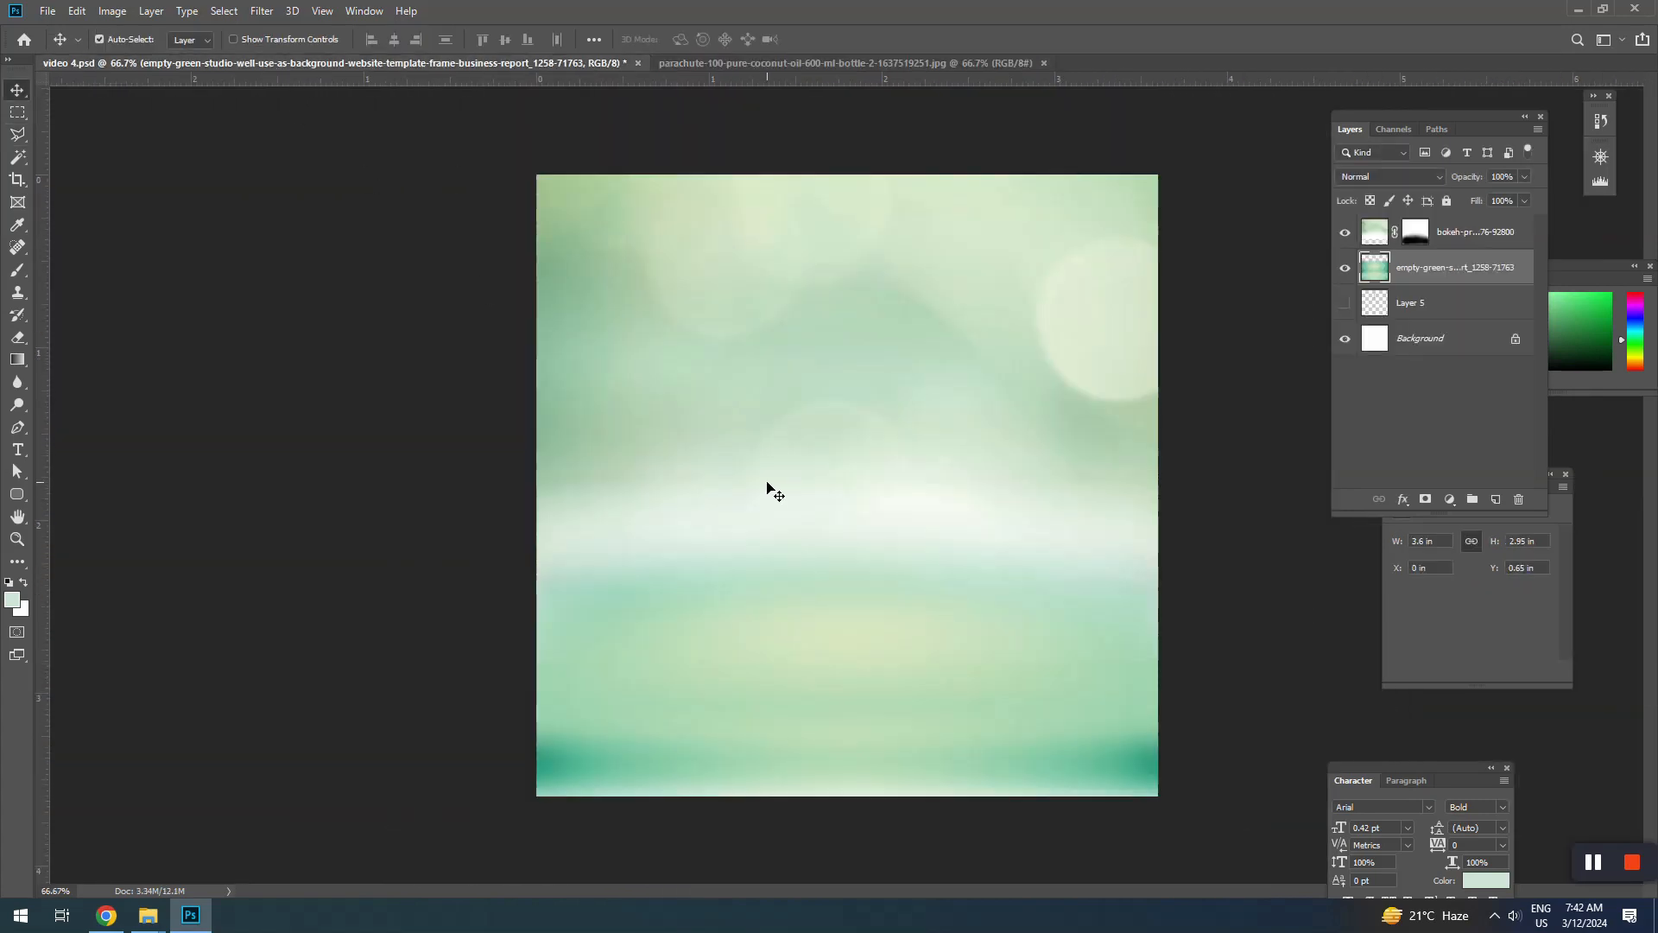
click(1494, 238)
key(ctrl+v)
Scale the bottle down to about 0.66 by 2.16 in and place it left of the canvas centre
key(ctrl+t)
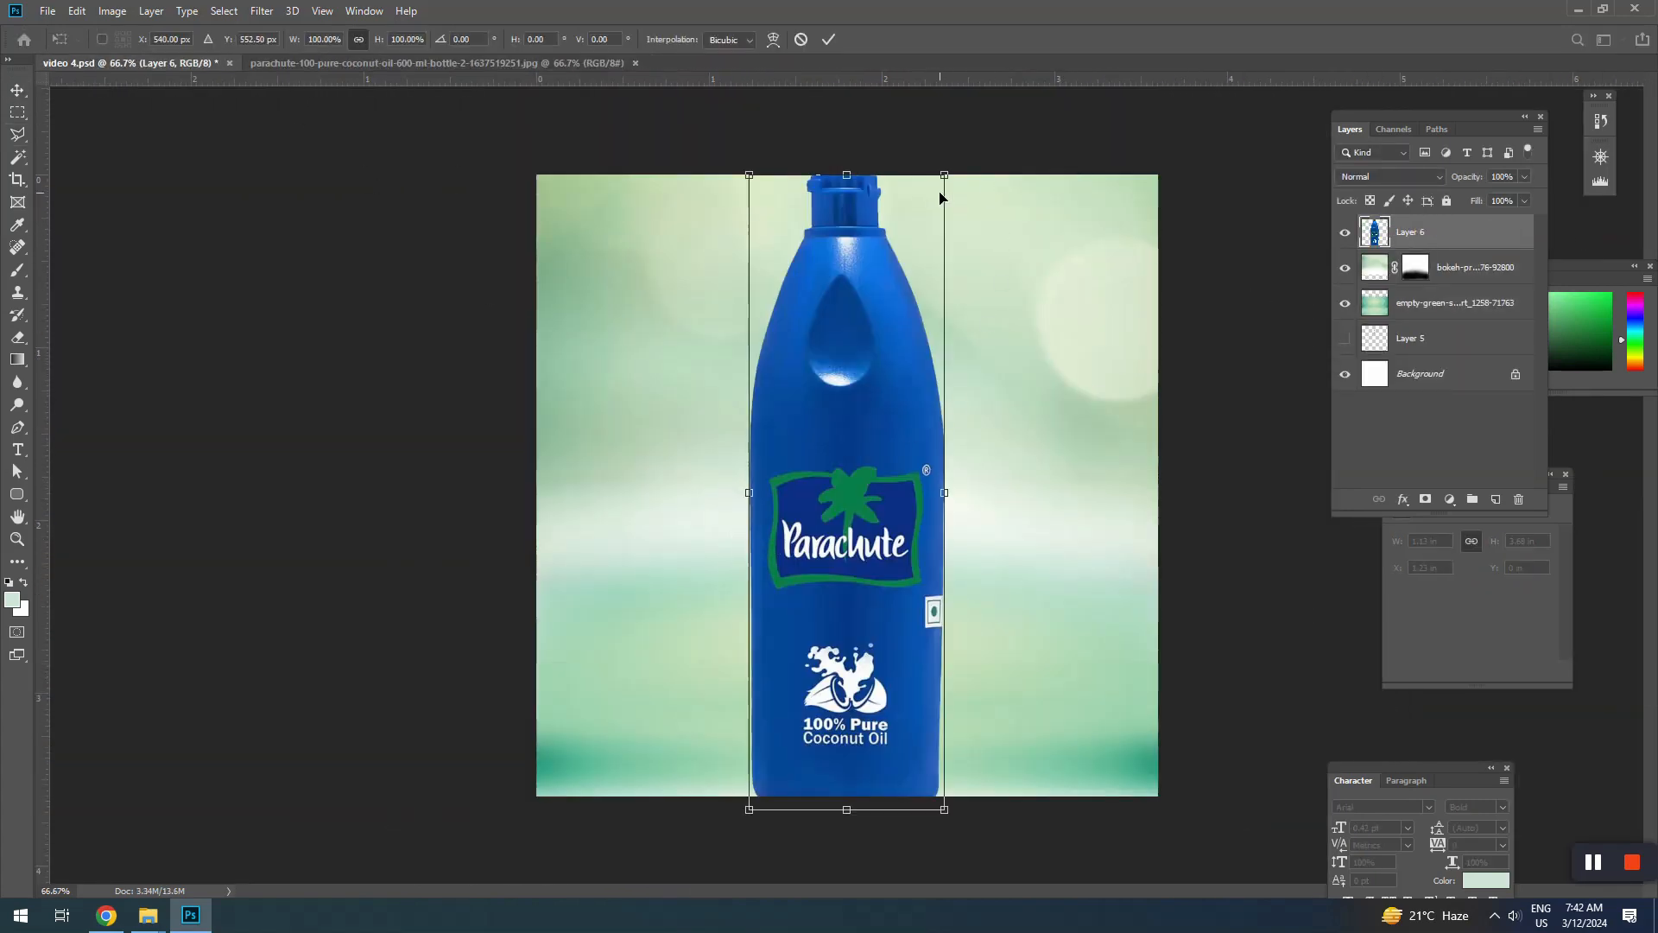
drag(946, 176, 918, 258)
drag(860, 351, 766, 343)
drag(820, 254, 816, 270)
drag(772, 321, 759, 321)
key(Return)
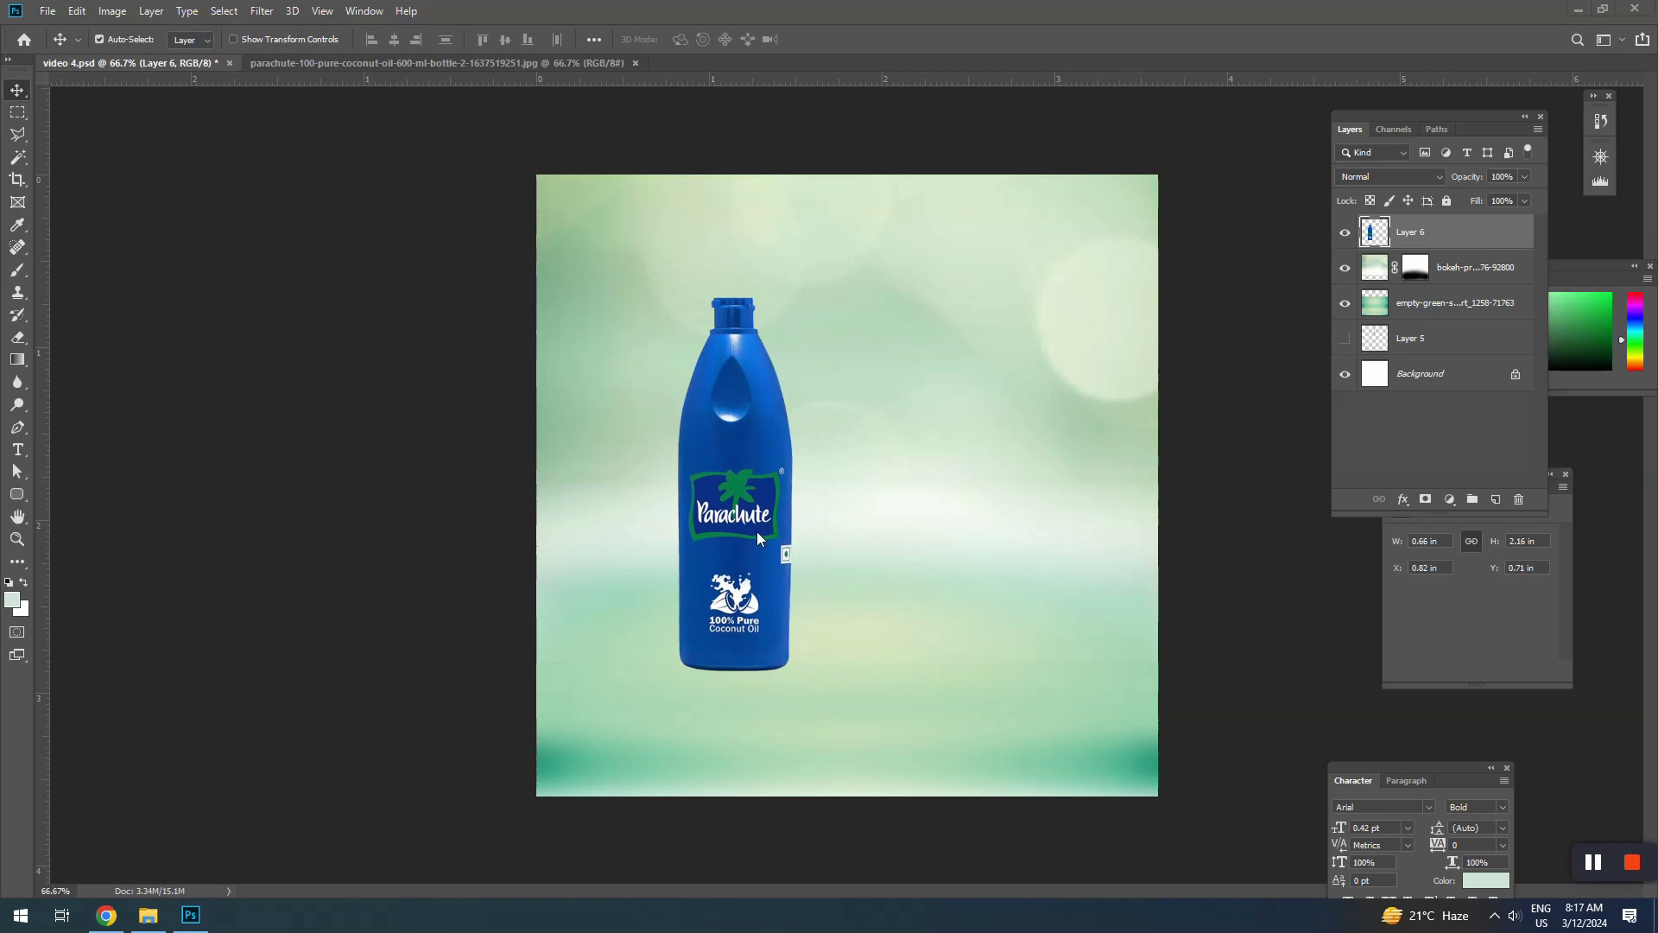
Choose the Elliptical Marquee tool and fully lock the bokeh layer and the empty green studio layer
right_click(17, 112)
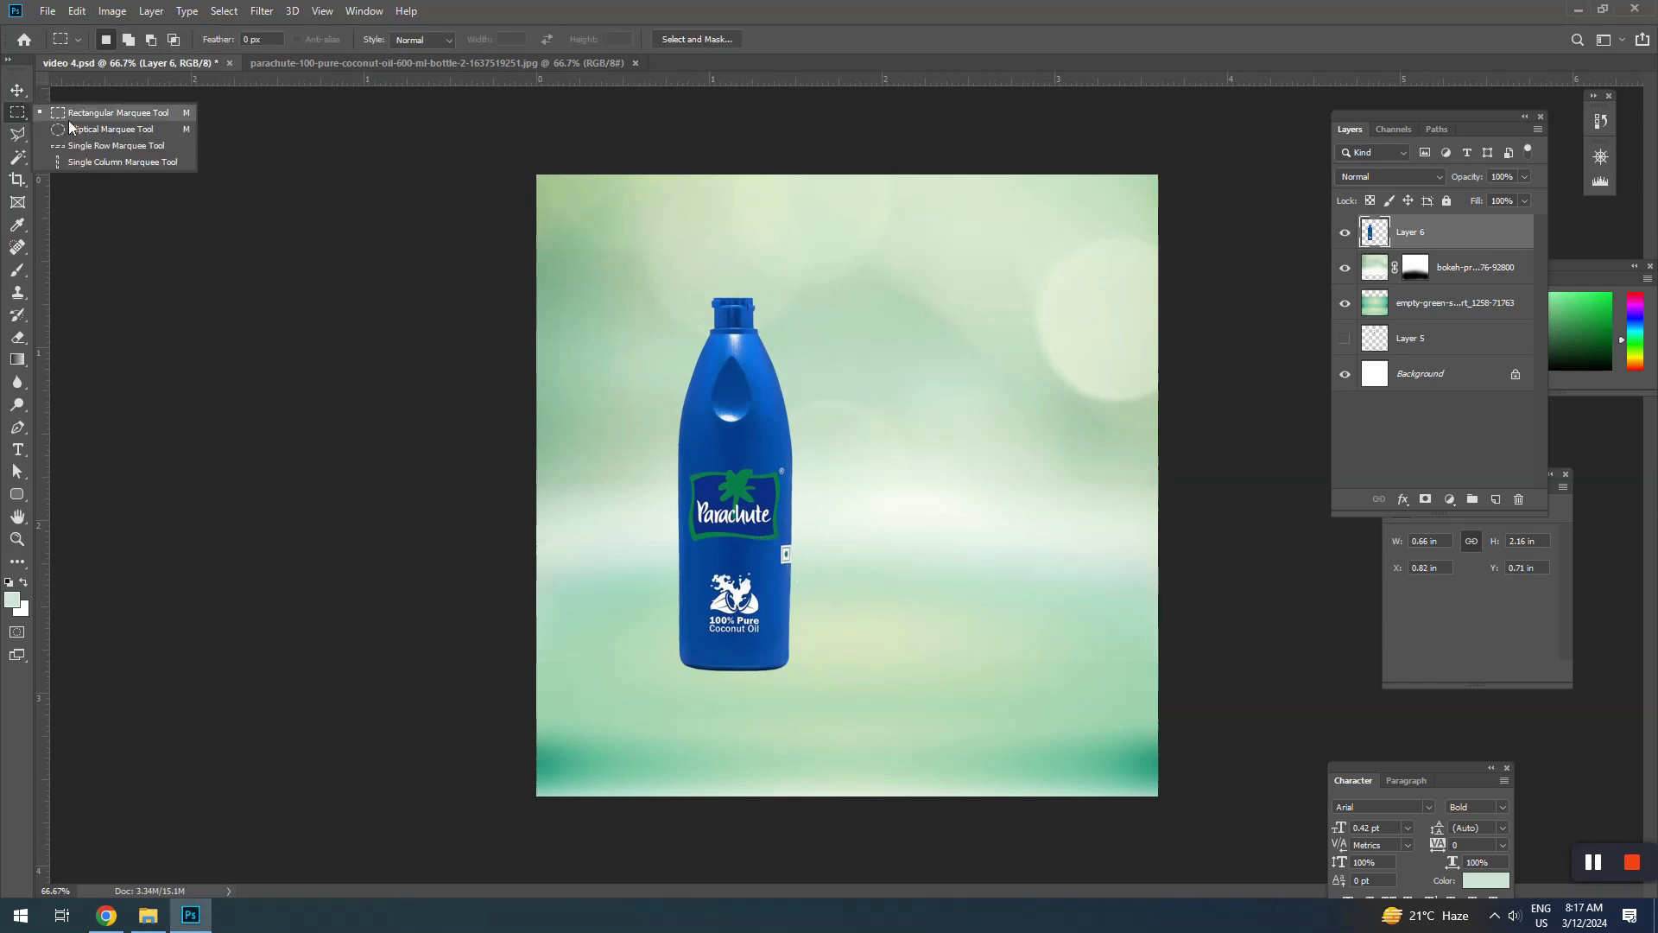
click(70, 124)
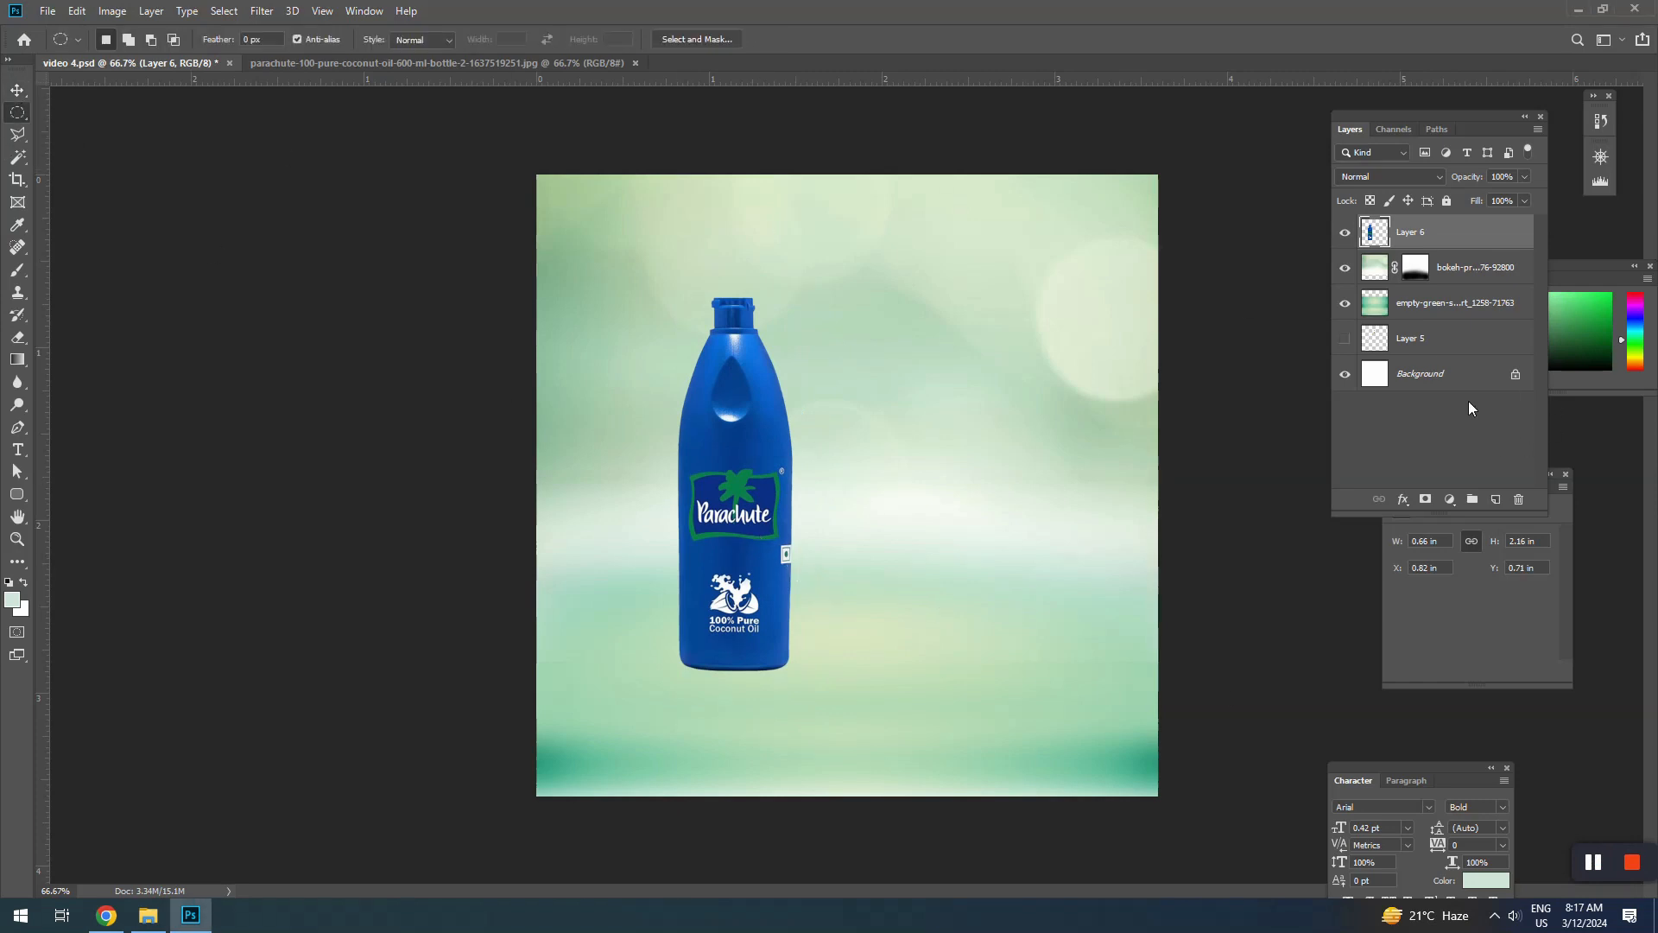
click(1445, 277)
click(1446, 201)
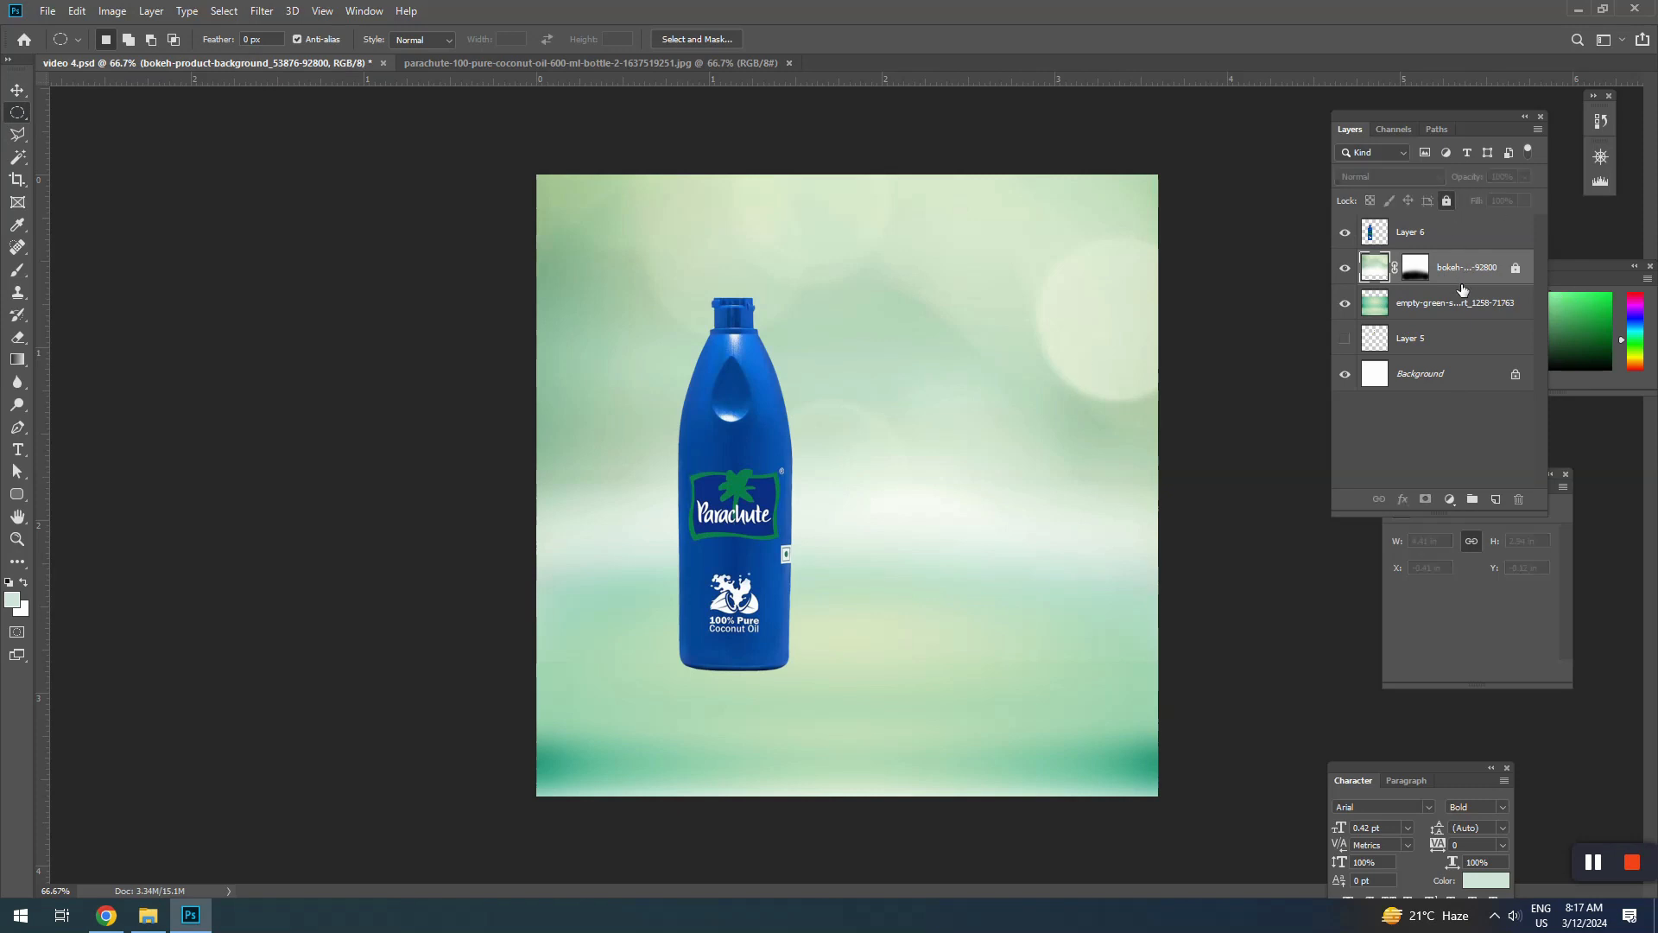
click(1459, 302)
click(1447, 200)
Draw a circular selection on the empty background to the right of the bottle
drag(987, 343, 982, 475)
key(v)
click(814, 345)
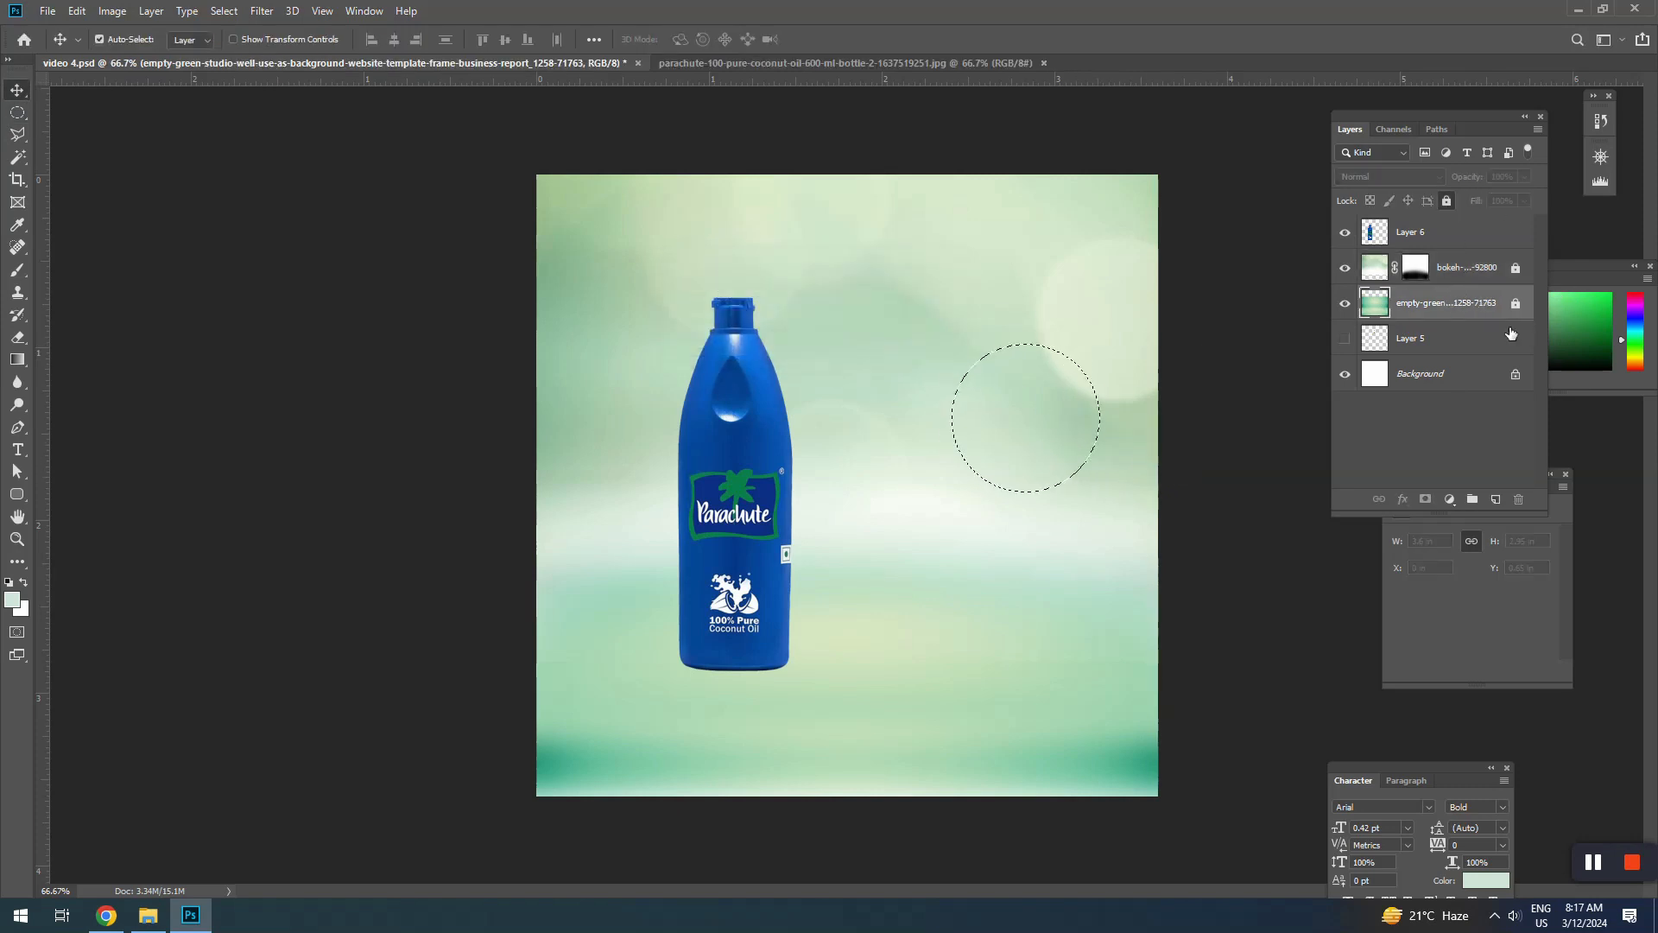
Fill the circular selection with near-black #060b07 on a new layer between the bottle and the bokeh layer, and deselect
click(1433, 268)
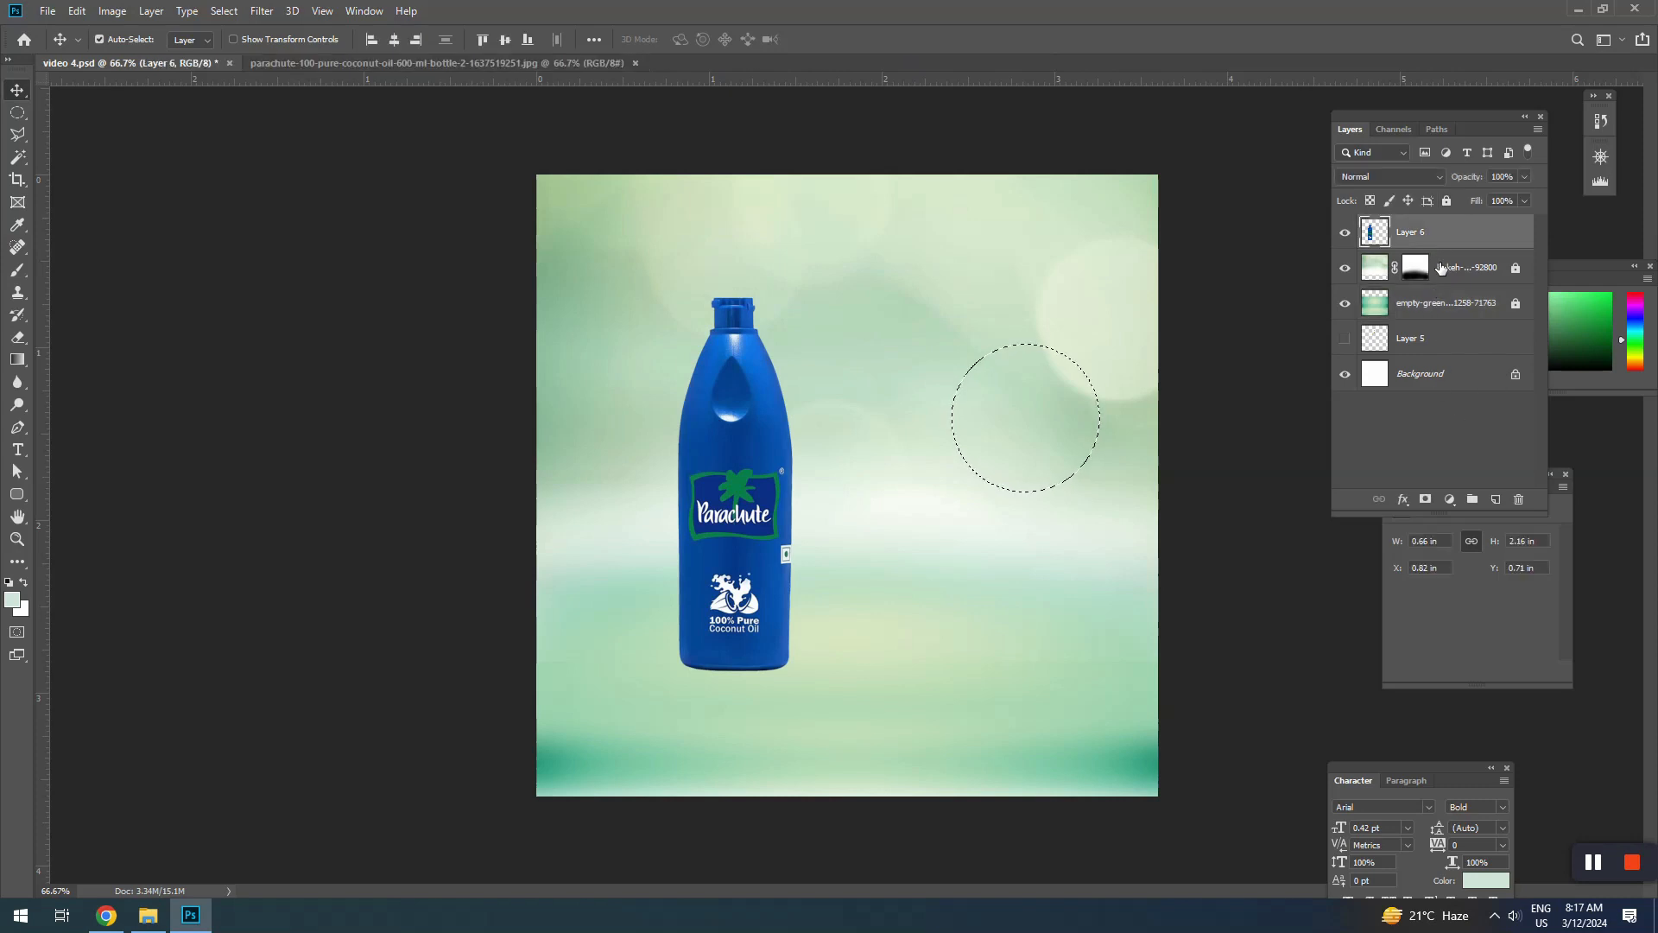
click(1495, 498)
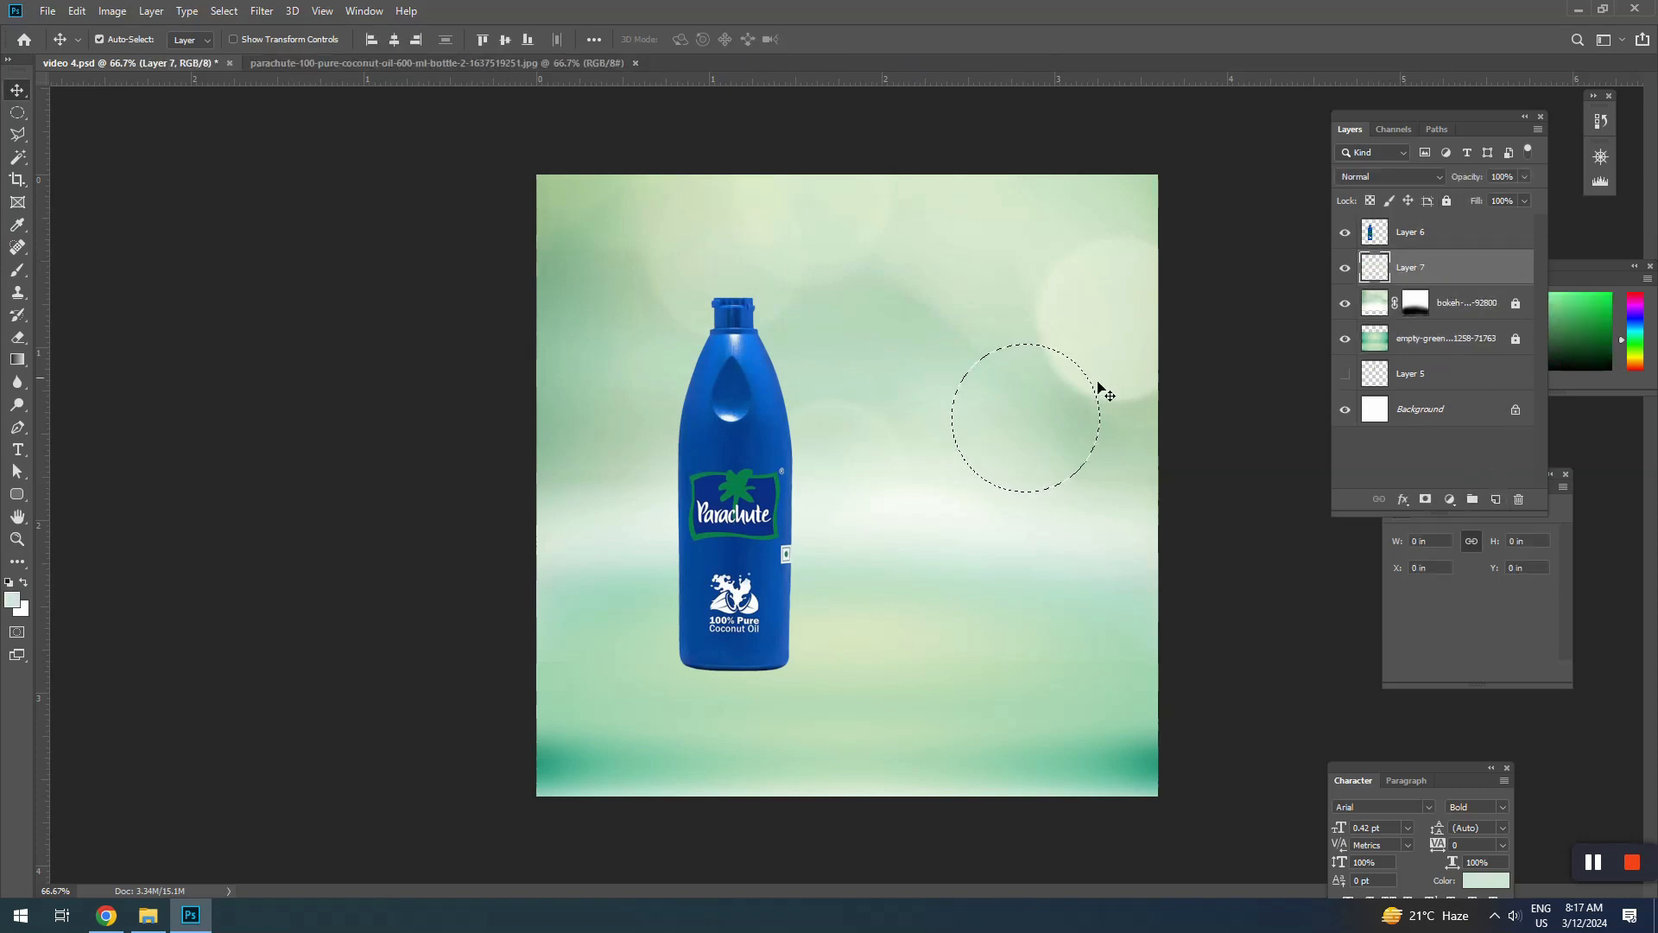
click(9, 602)
click(1248, 413)
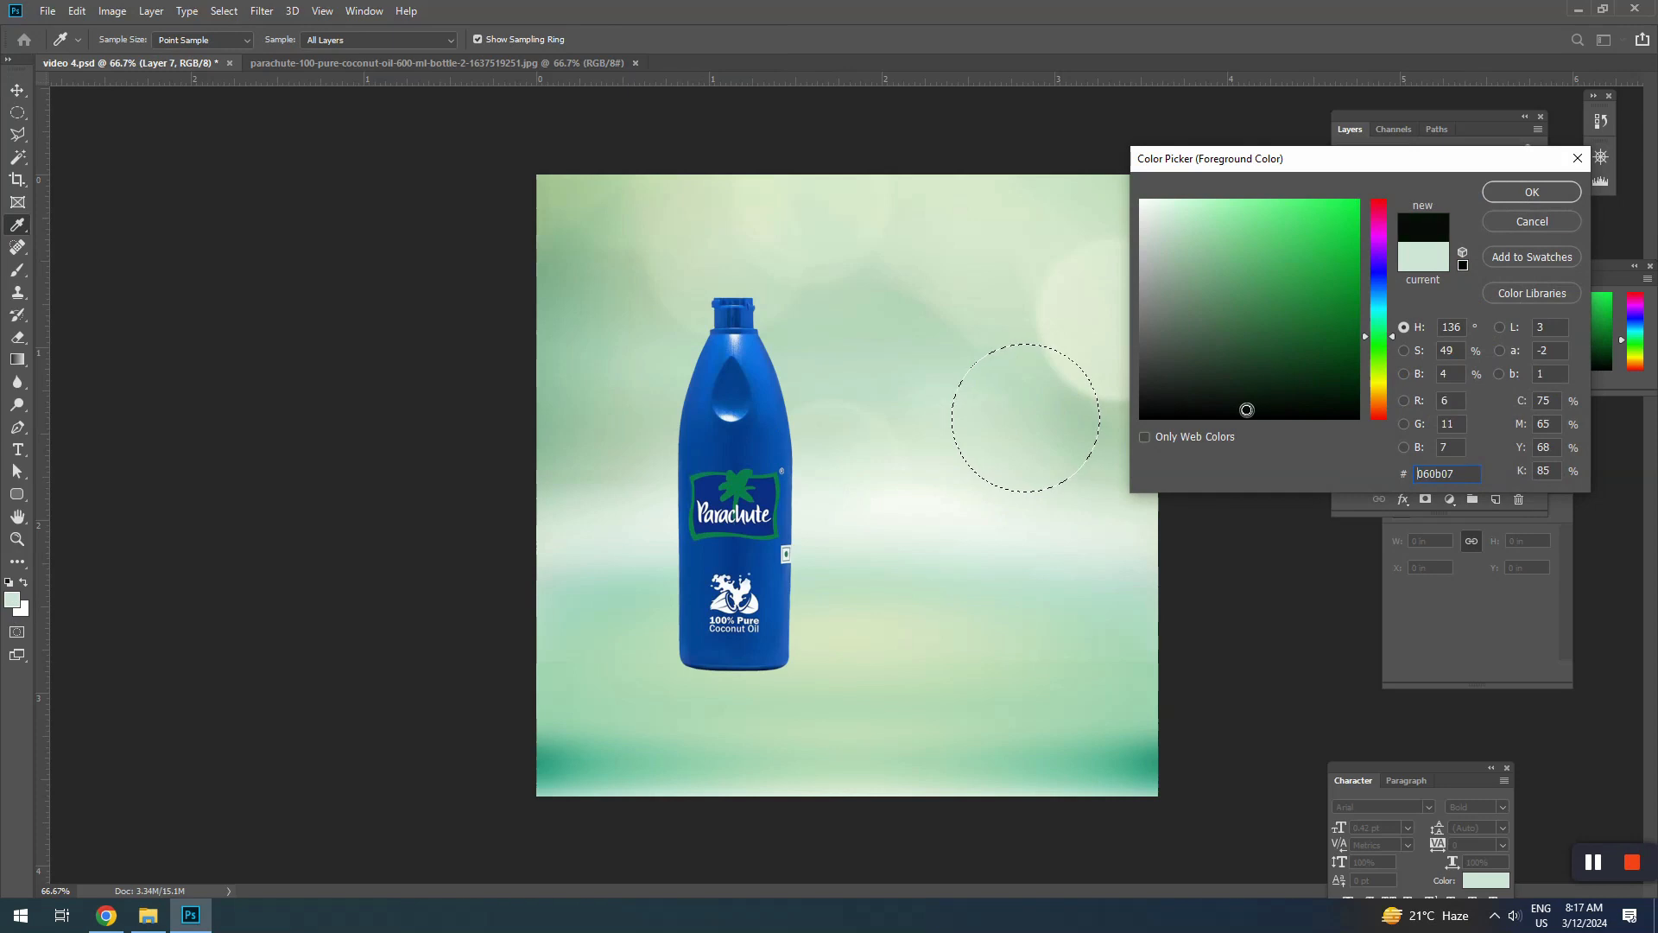
key(Return)
key(alt+BackSpace)
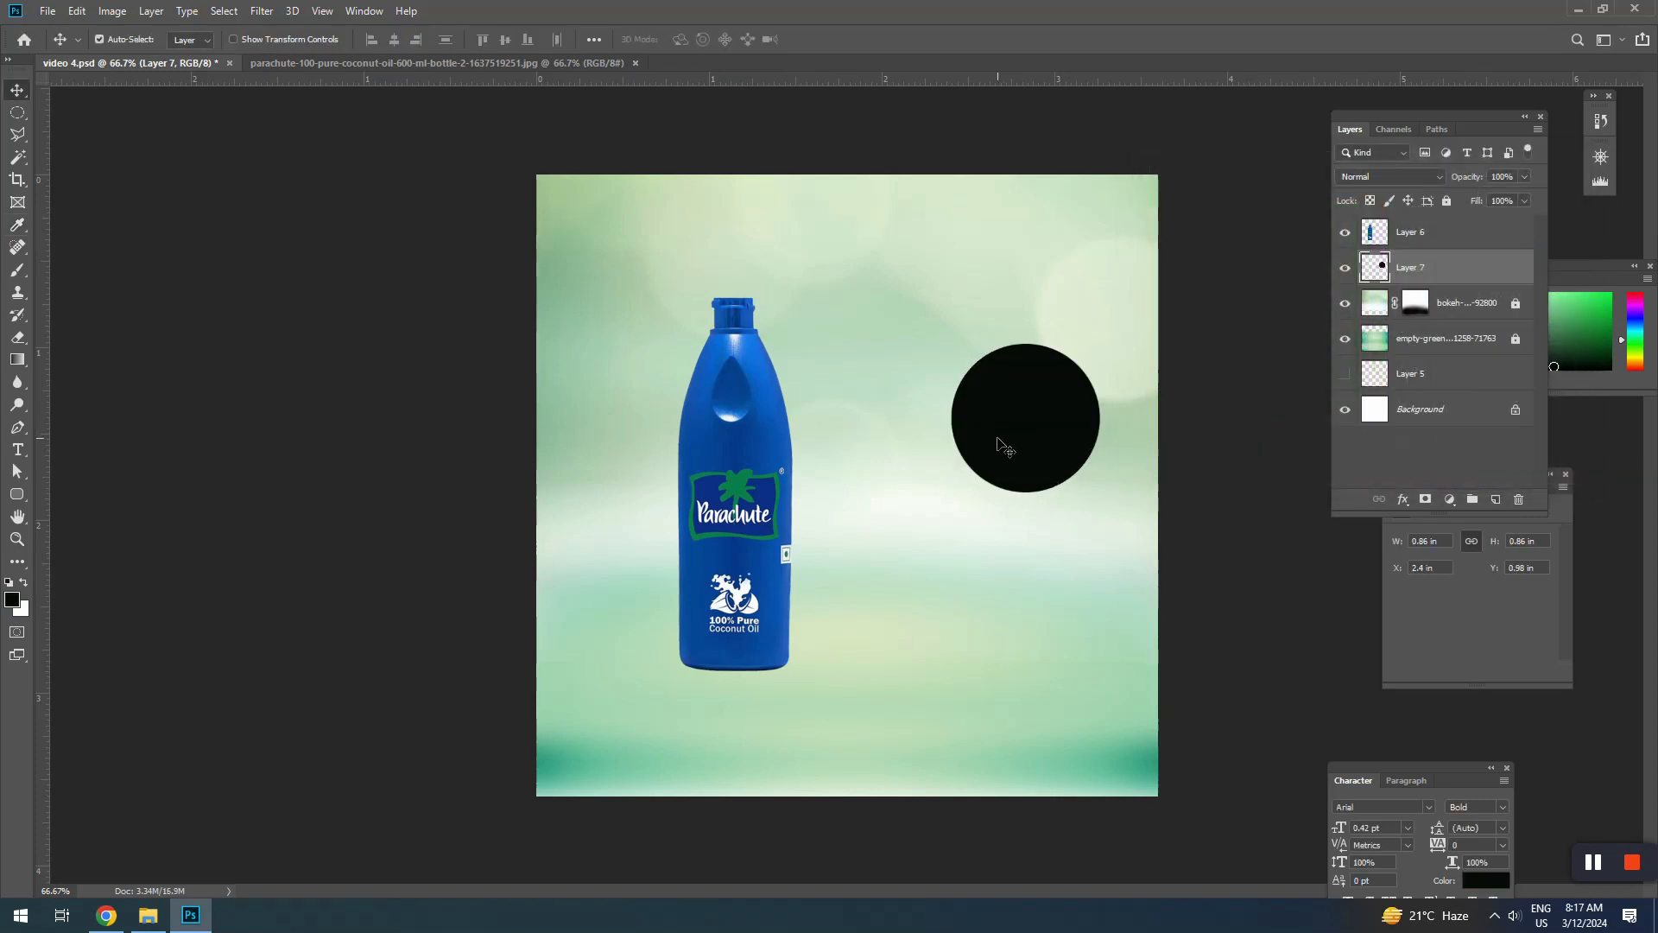
key(ctrl+d)
Move the dark circle closer to the bottle and darken it with a legacy Brightness/Contrast adjustment, brightness about -47
drag(1037, 453, 952, 490)
click(110, 11)
mouse_move(160, 58)
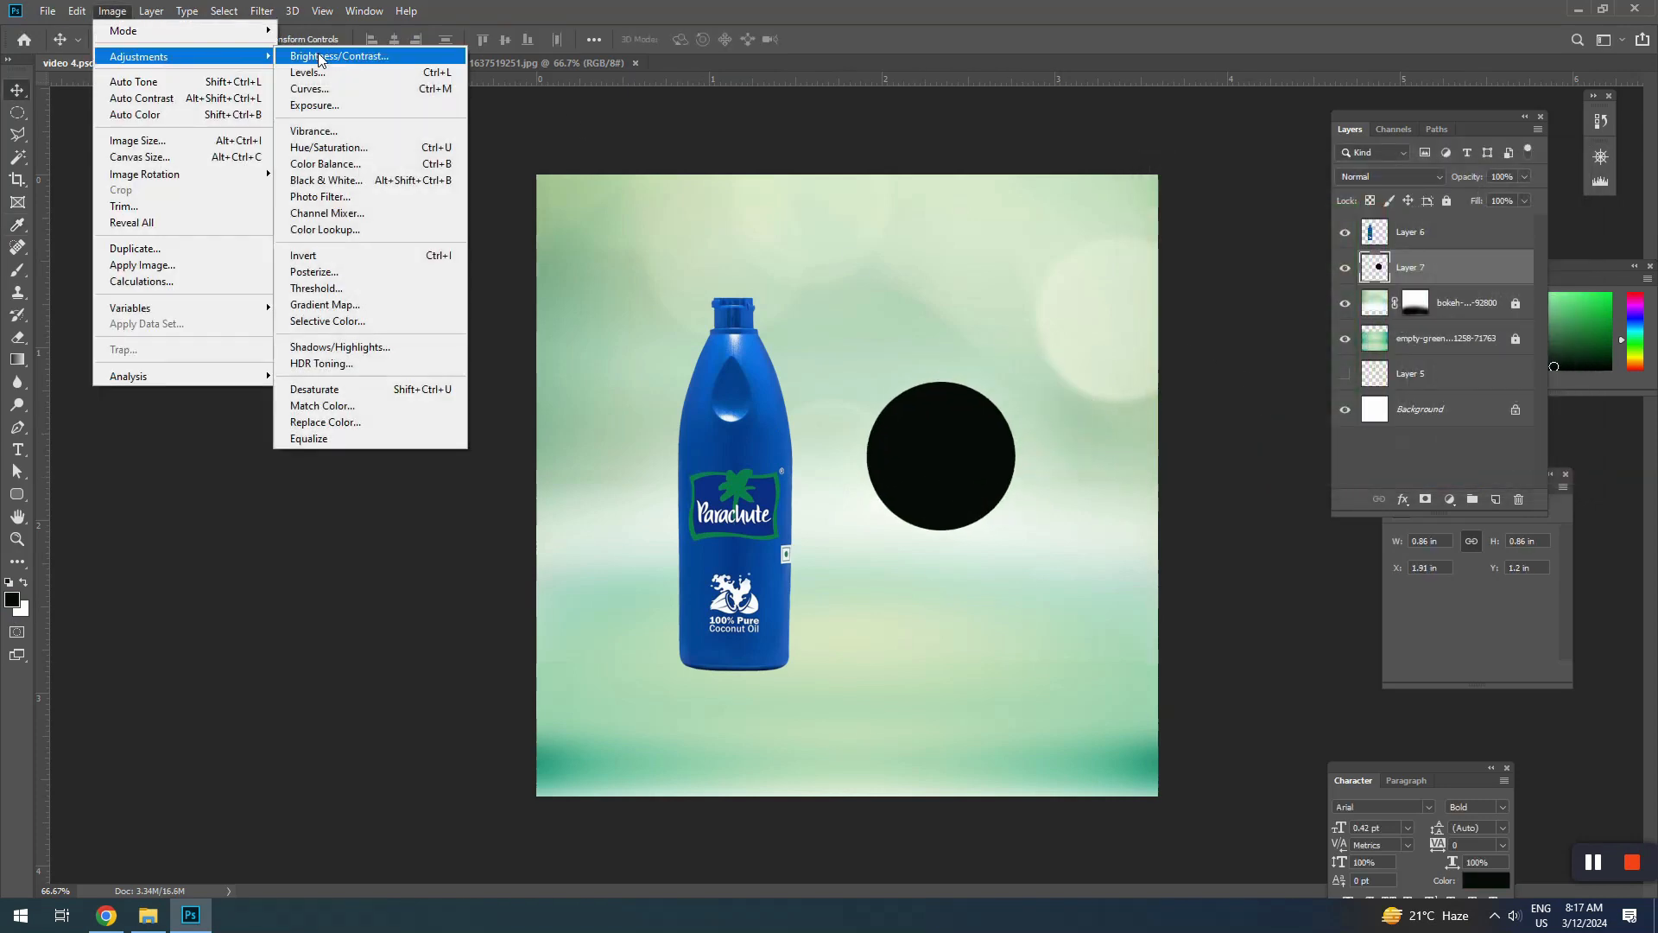
click(319, 58)
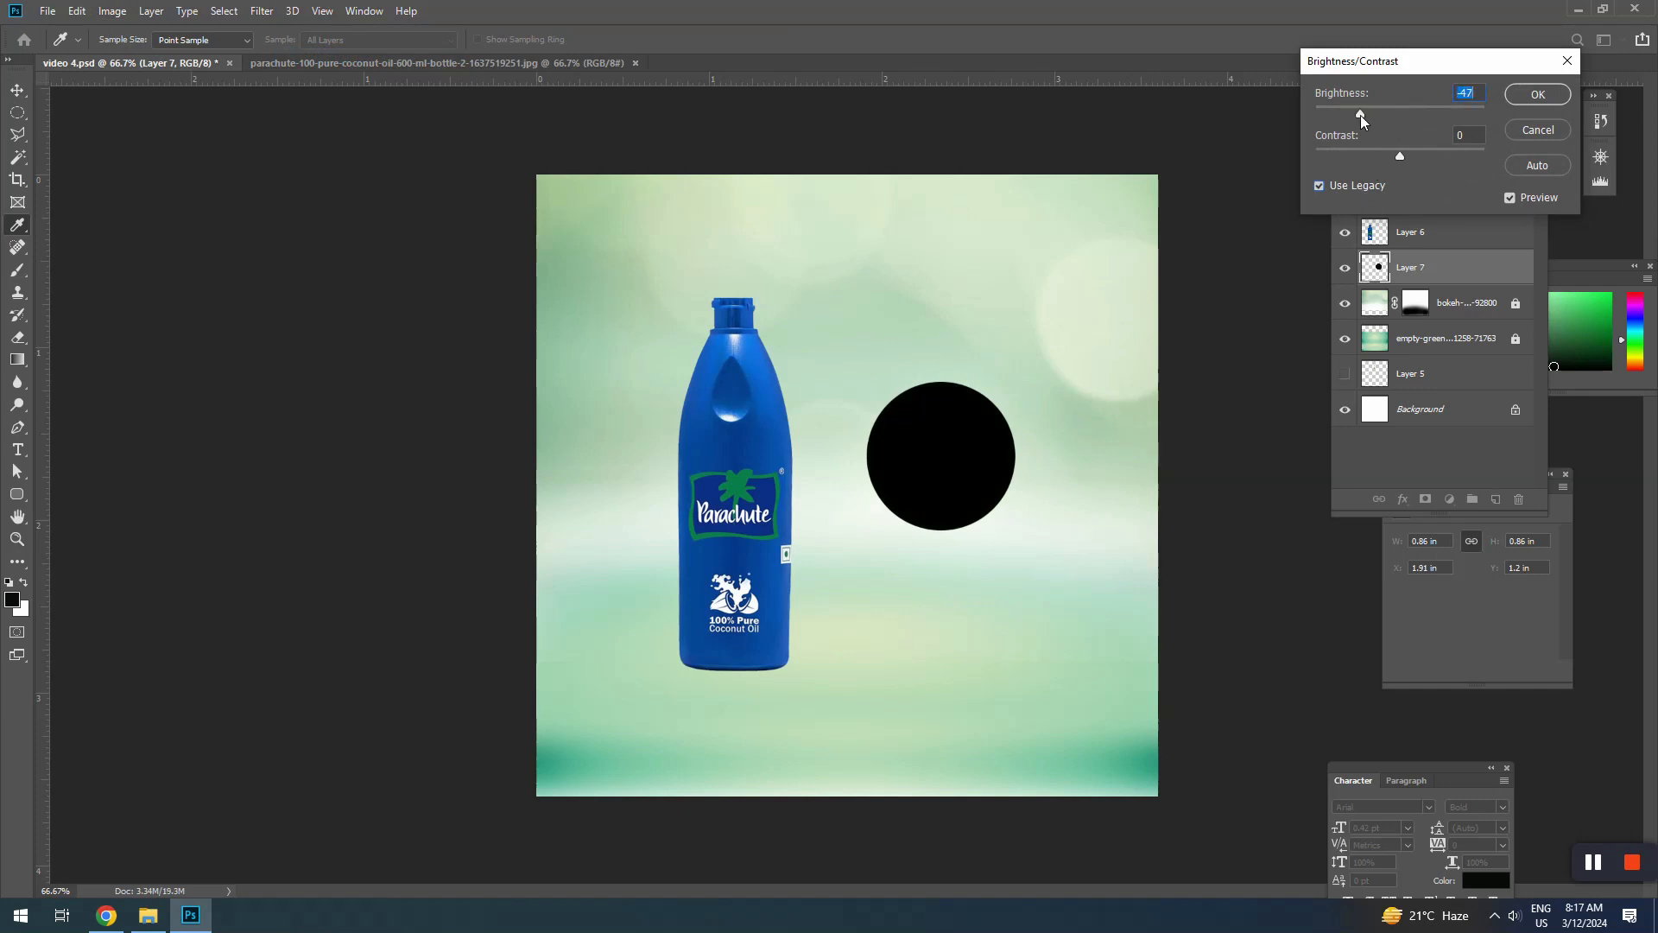
click(1537, 94)
Bring the black circle nearer the bottle, and shift the bottle and circle together slightly up and left
drag(970, 481, 933, 493)
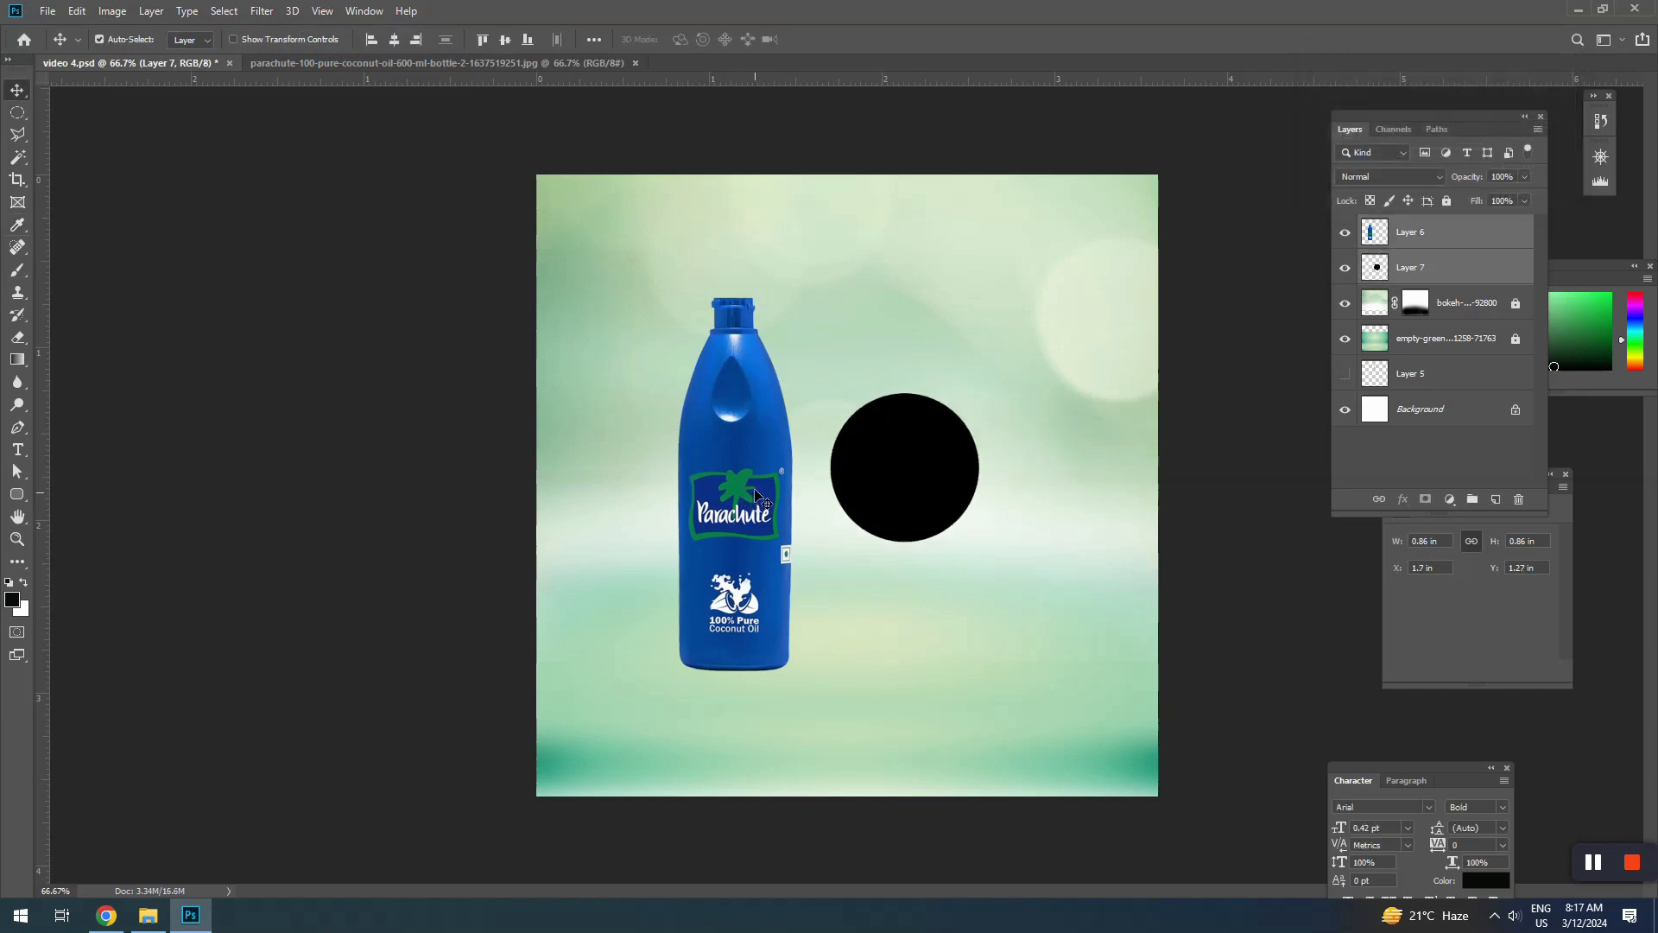
drag(756, 495, 749, 485)
click(1129, 518)
Apply a Gaussian Blur with a 64.0 pixel radius to the black circle
click(954, 475)
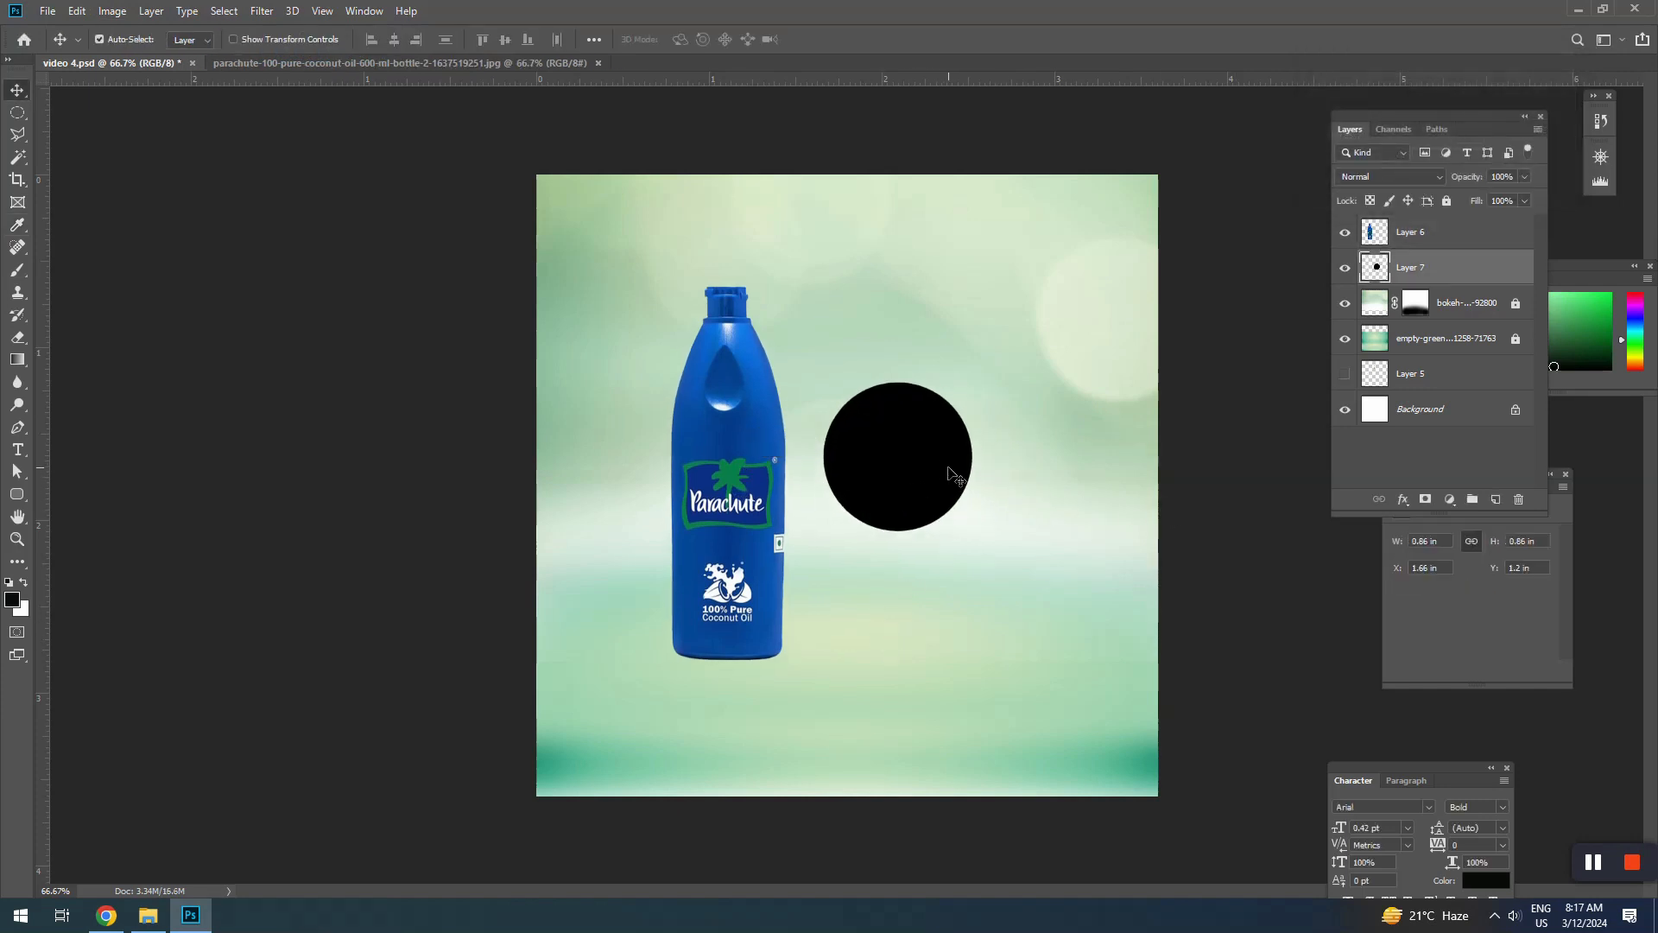
click(261, 10)
mouse_move(363, 206)
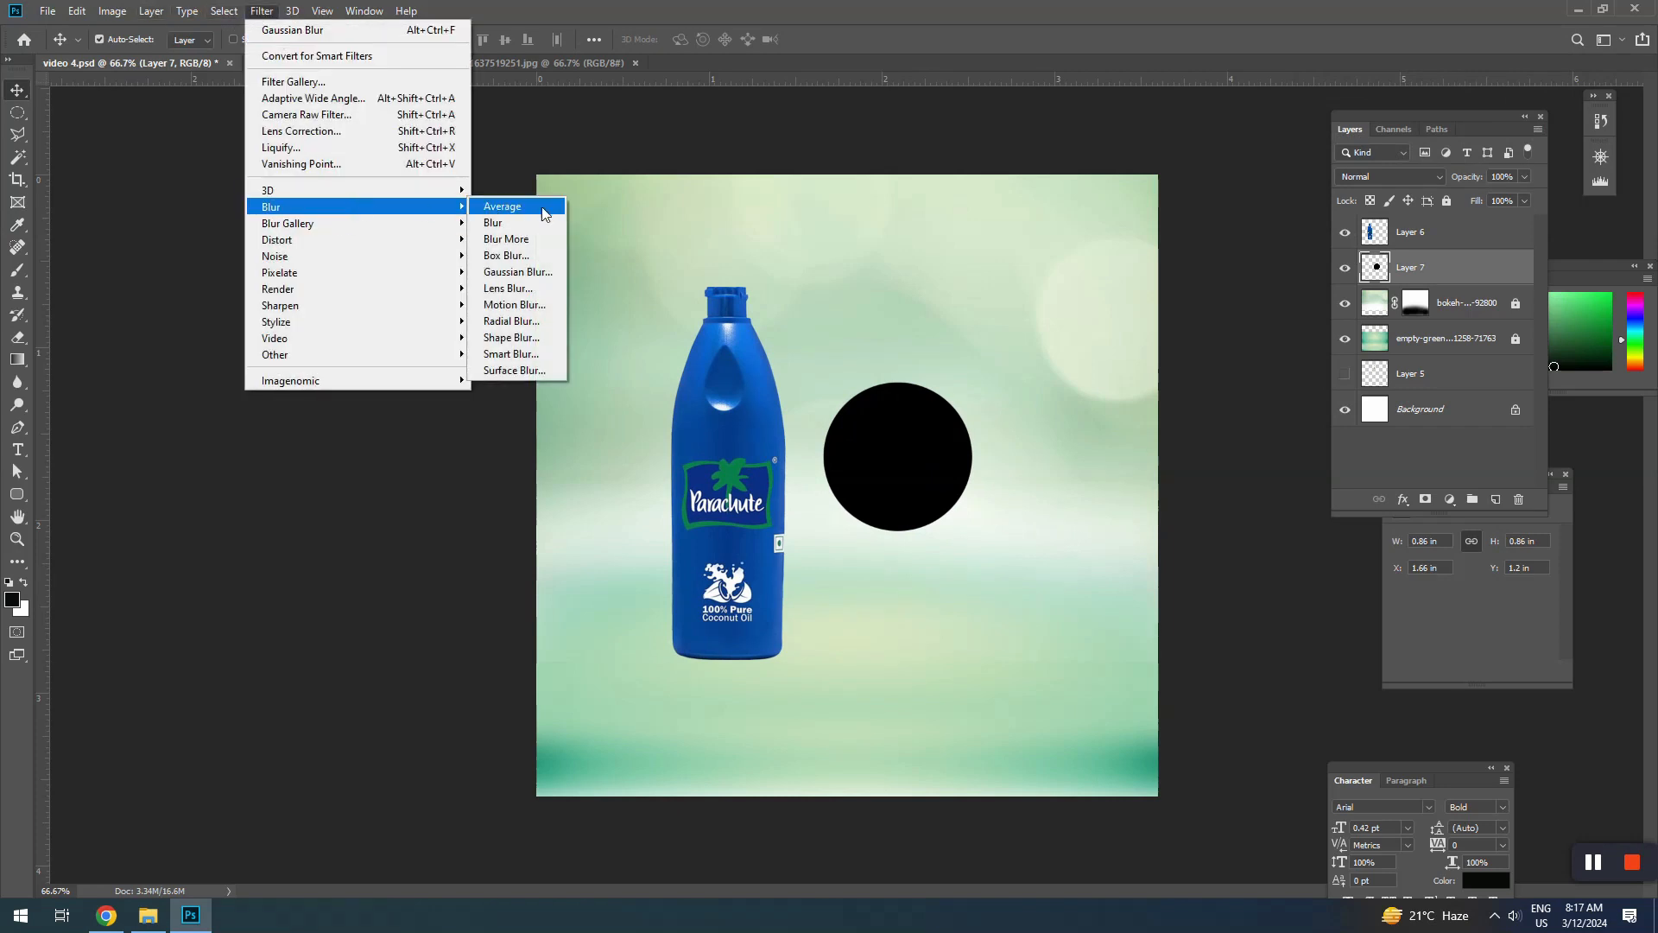
click(548, 272)
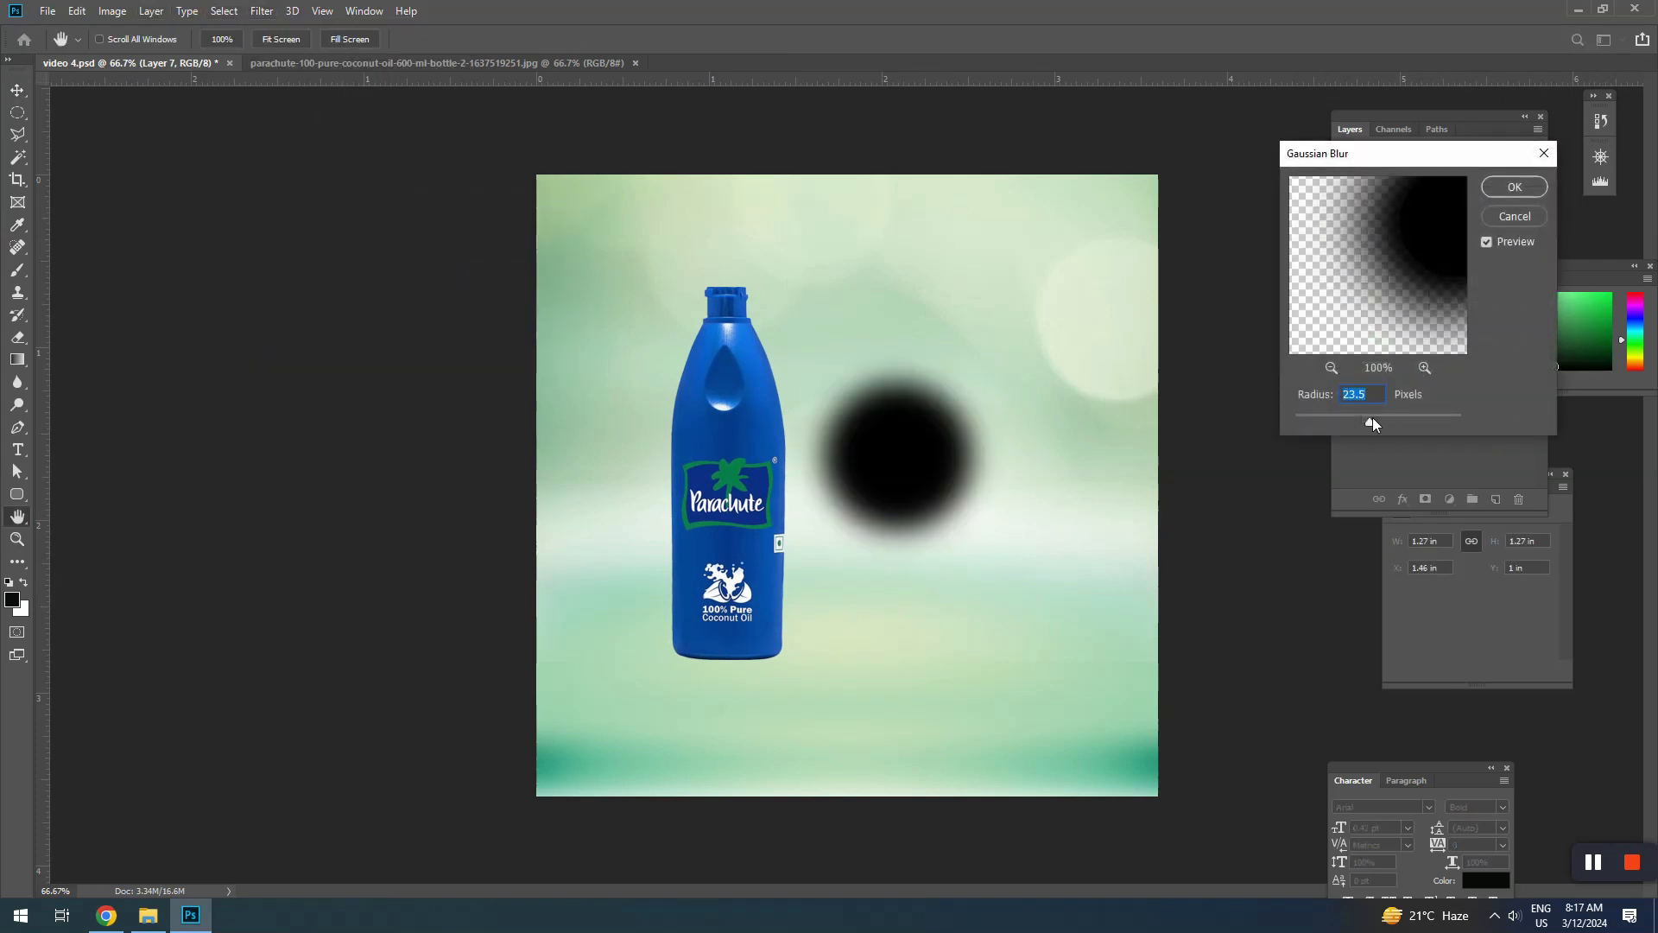
drag(1376, 417, 1390, 421)
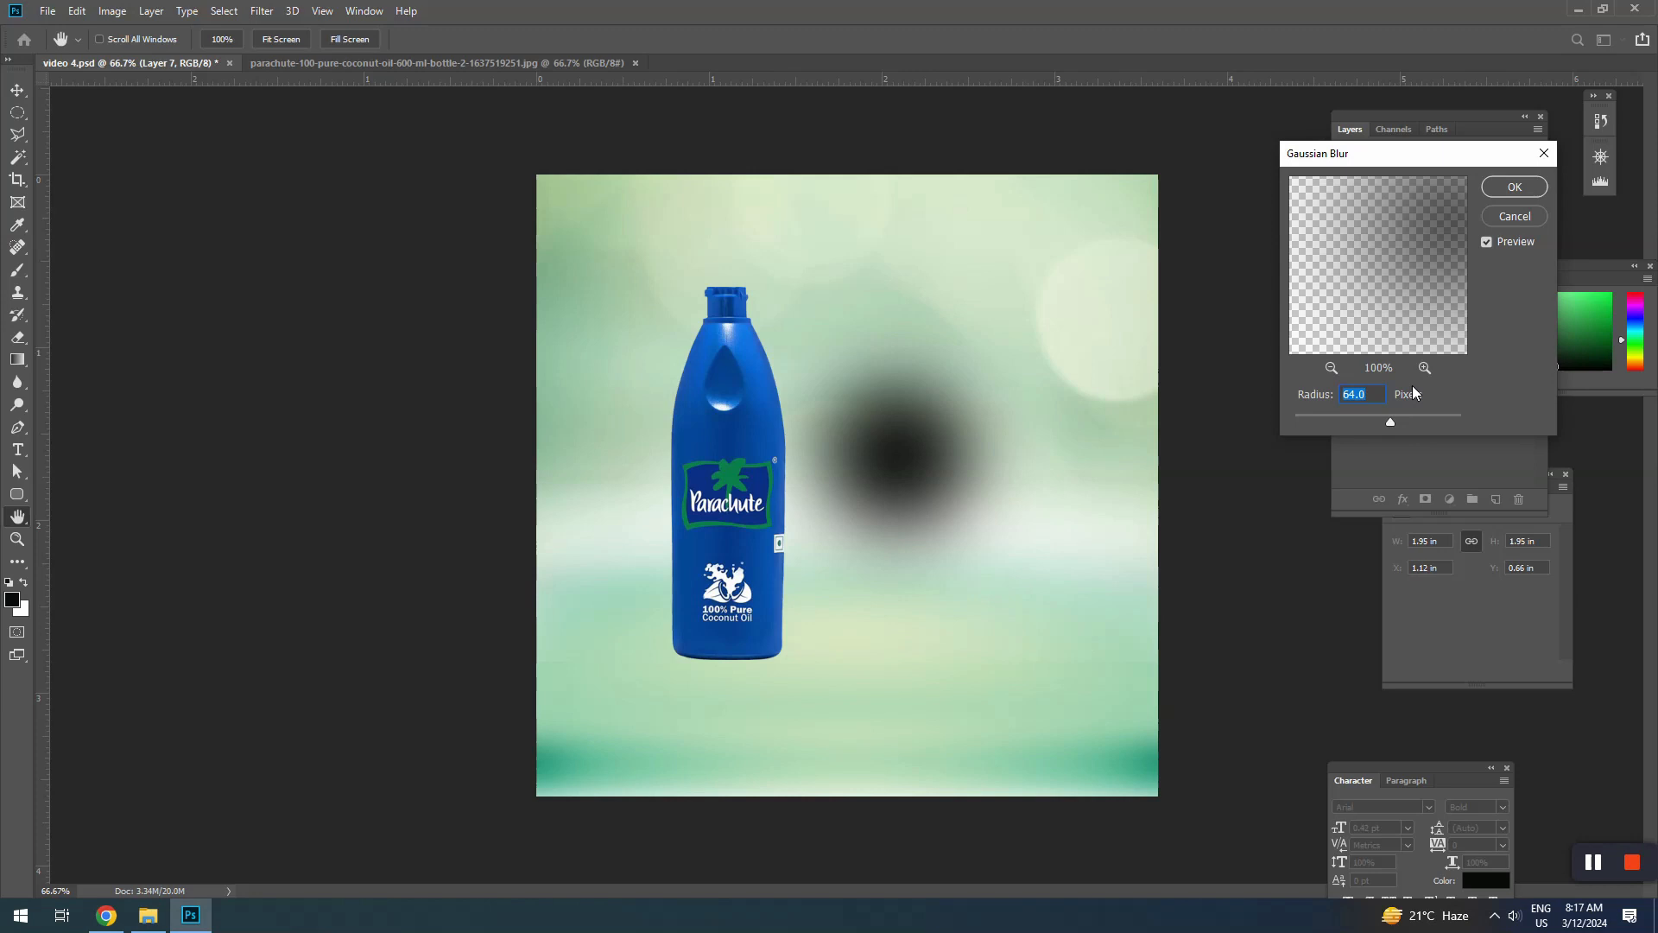
click(1514, 186)
Squash the blurred circle into a flat shadow about 1.94 by 0.14 in and position it under the bottle's base
key(ctrl+t)
drag(911, 325, 958, 471)
key(ctrl+z)
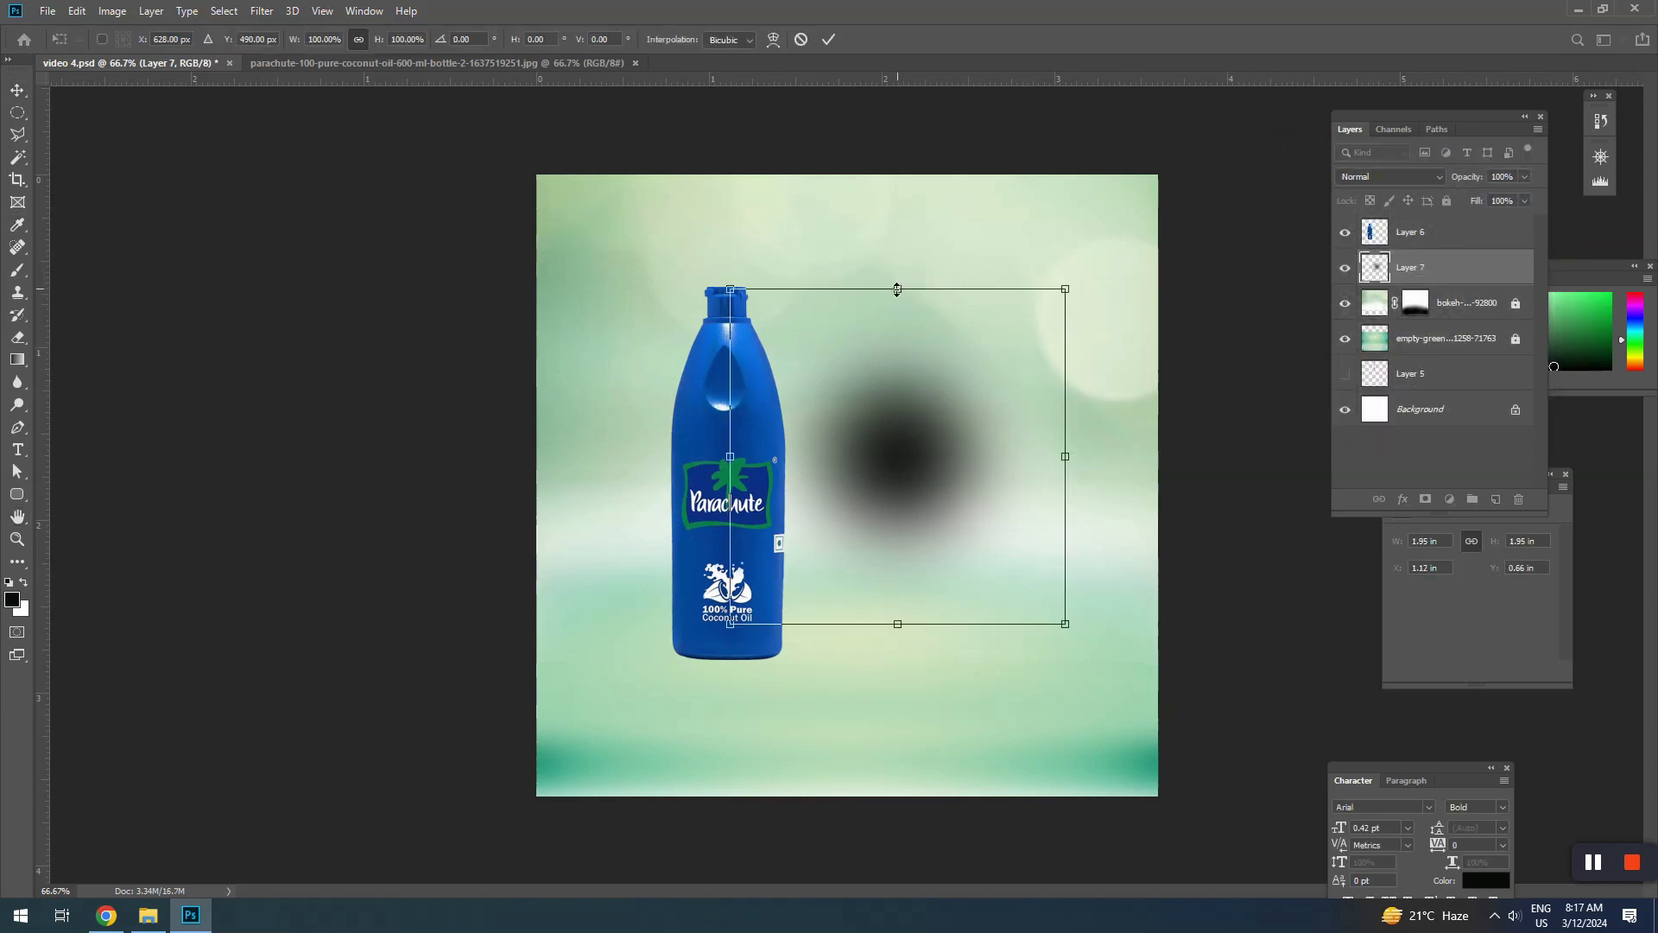
drag(897, 289, 786, 672)
key(Return)
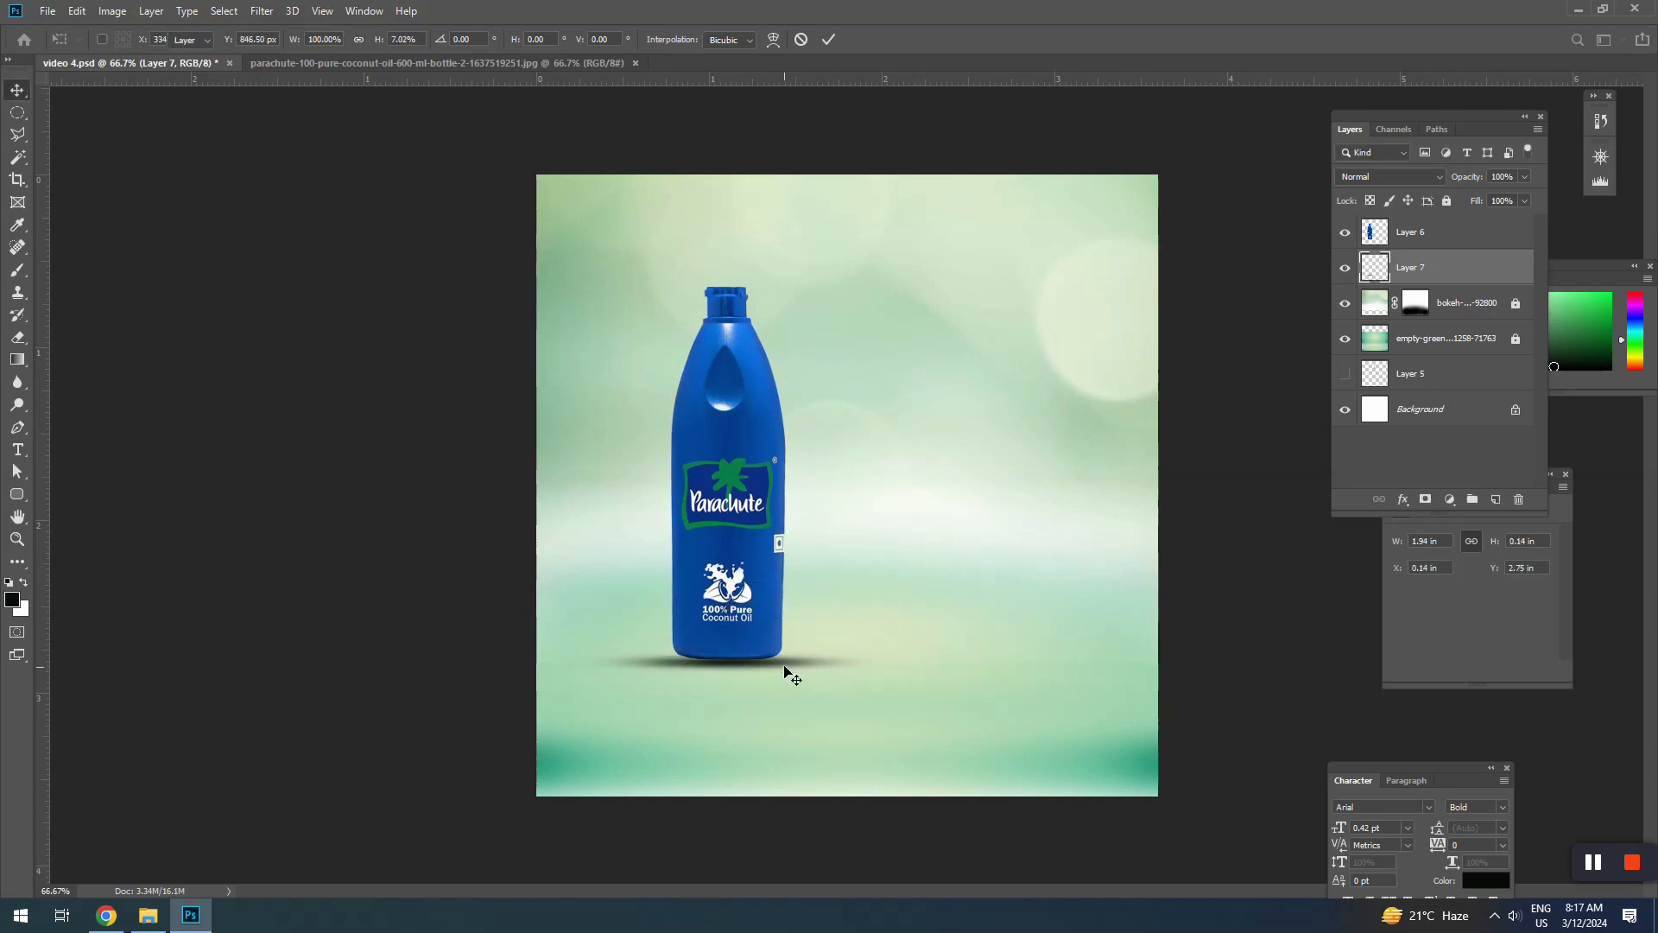
Move the bottle and its shadow together about 0.08 in right and 0.04 in up
shift+click(741, 599)
mouse_move(741, 599)
mouse_down()
mouse_move(764, 575)
mouse_move(755, 593)
mouse_up()
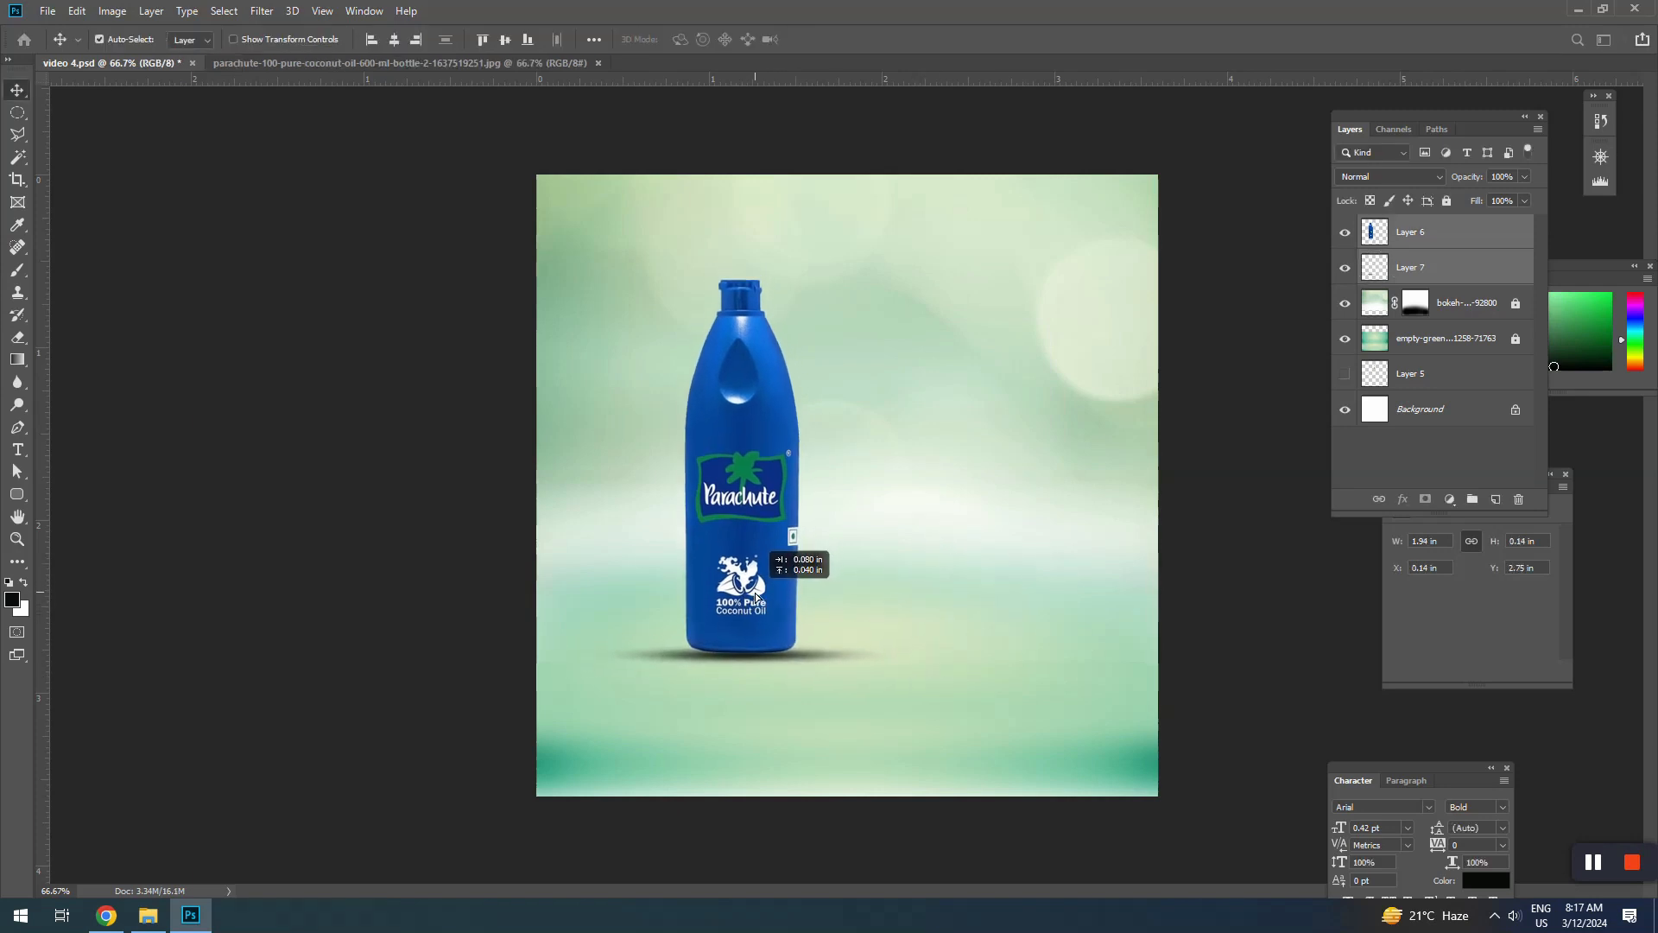
click(392, 634)
Nudge the bottle down a few pixels and slightly left so its base sits on the shadow
drag(432, 644, 862, 605)
drag(861, 596, 560, 460)
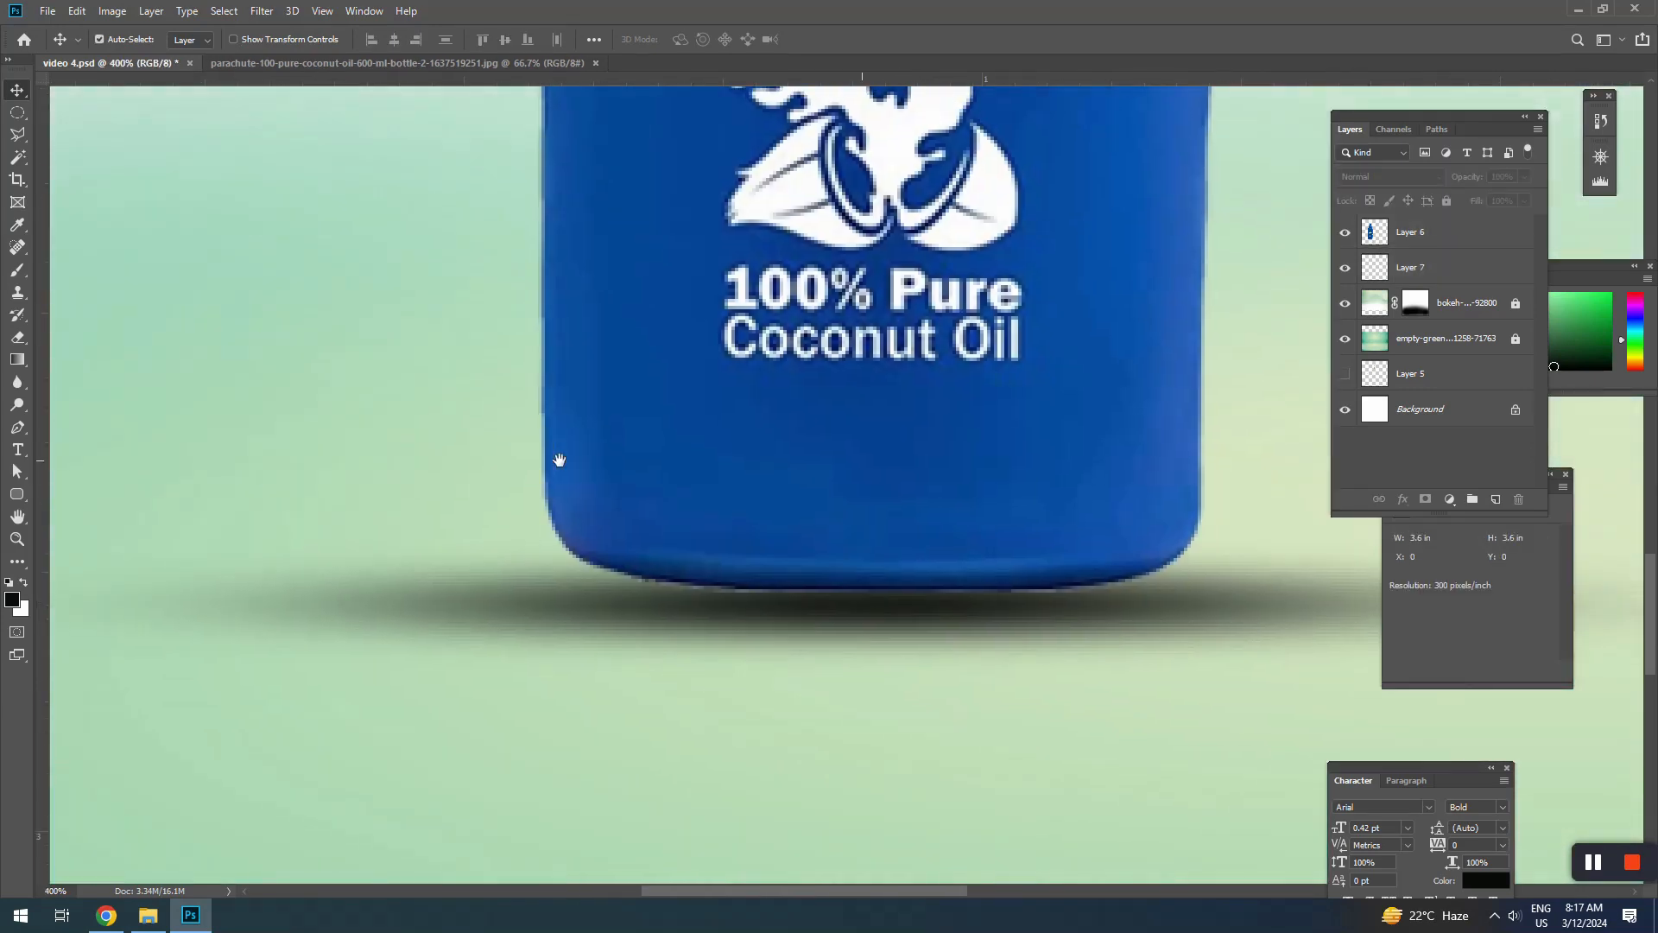
click(1151, 579)
click(985, 517)
key(Down)
key(Down)
key(Down)
key(Down)
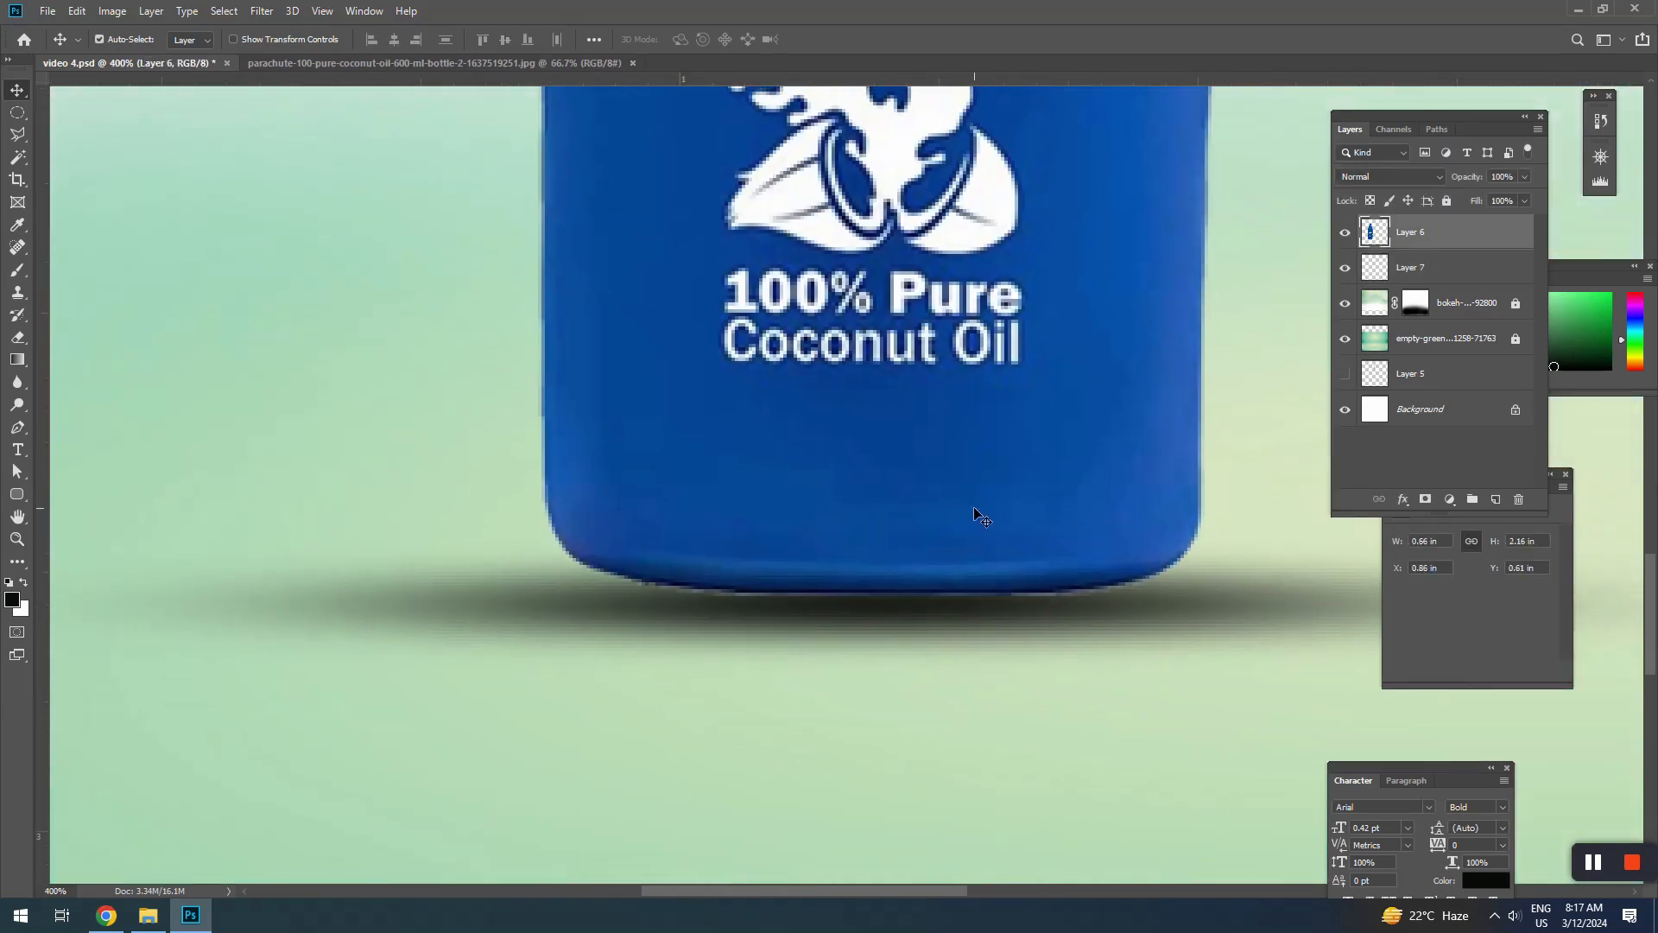
key(Left)
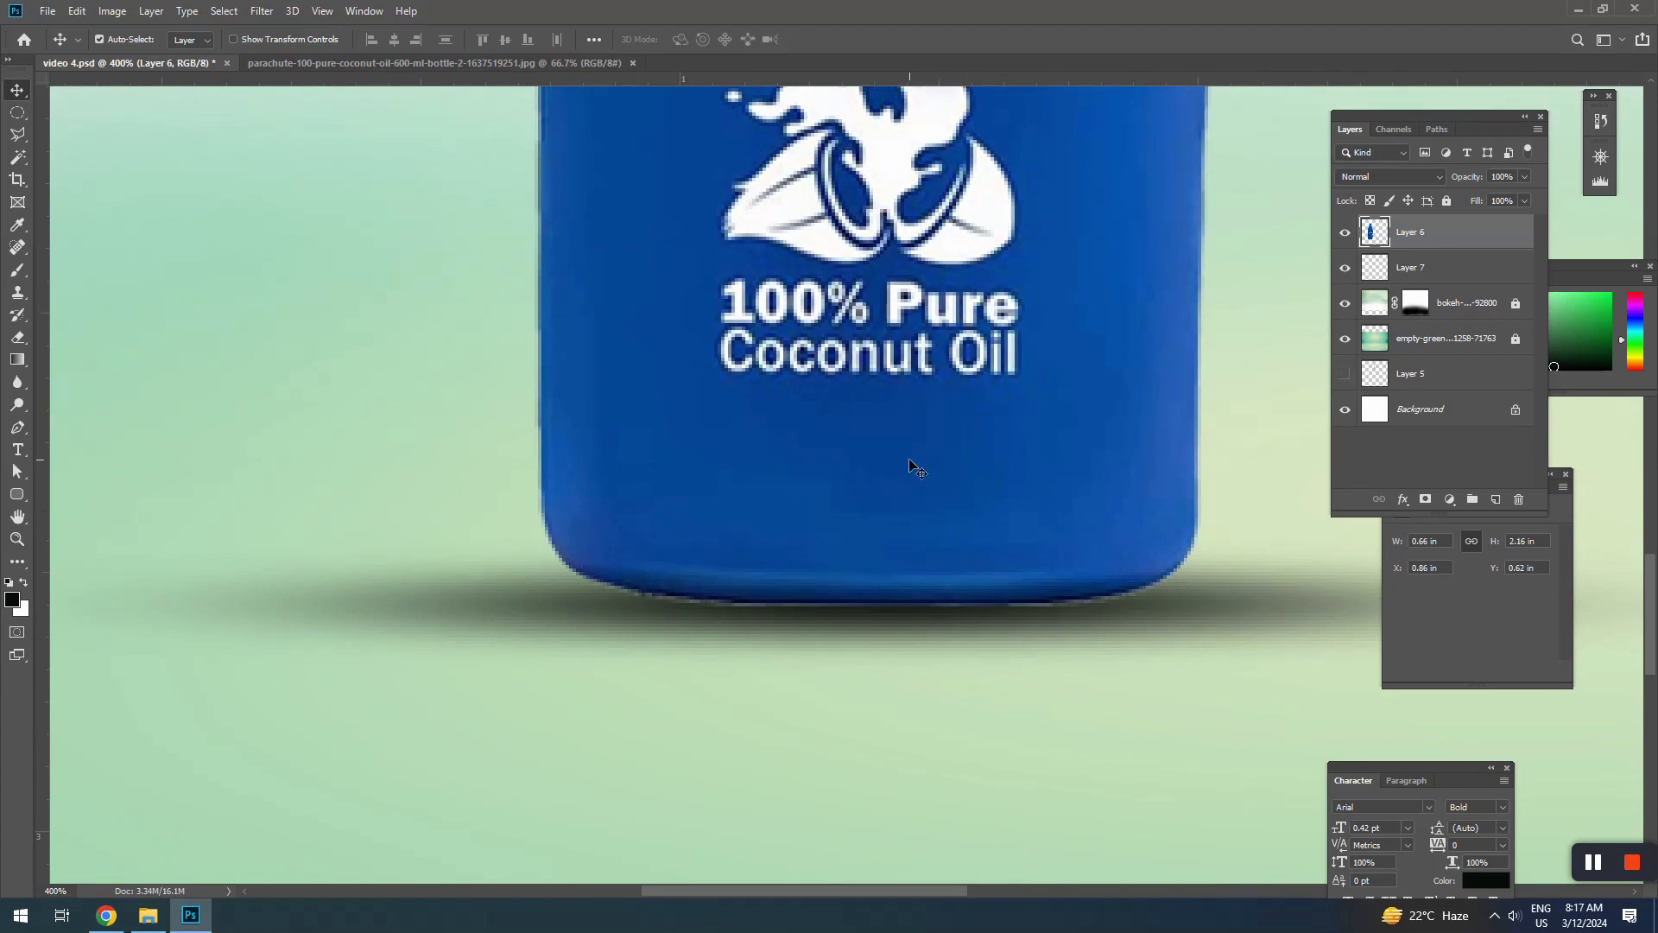
Soften the bottle's bottom edge where it meets the shadow using the Blur tool with a 25 px soft brush
click(17, 382)
right_click(1039, 505)
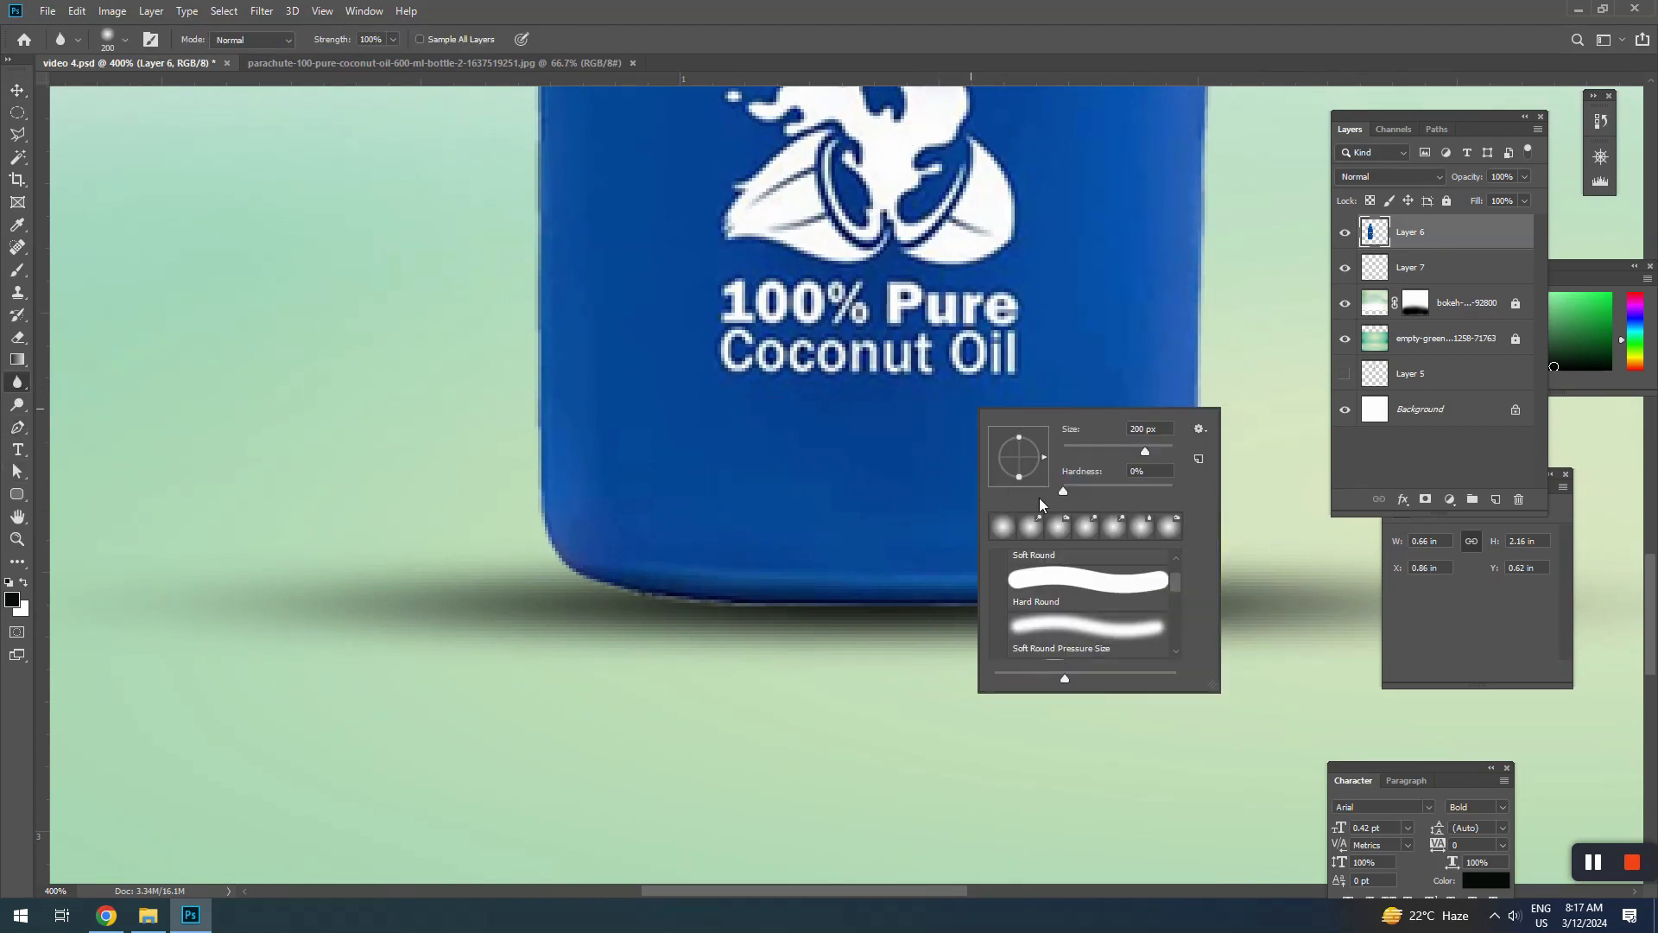
key(Return)
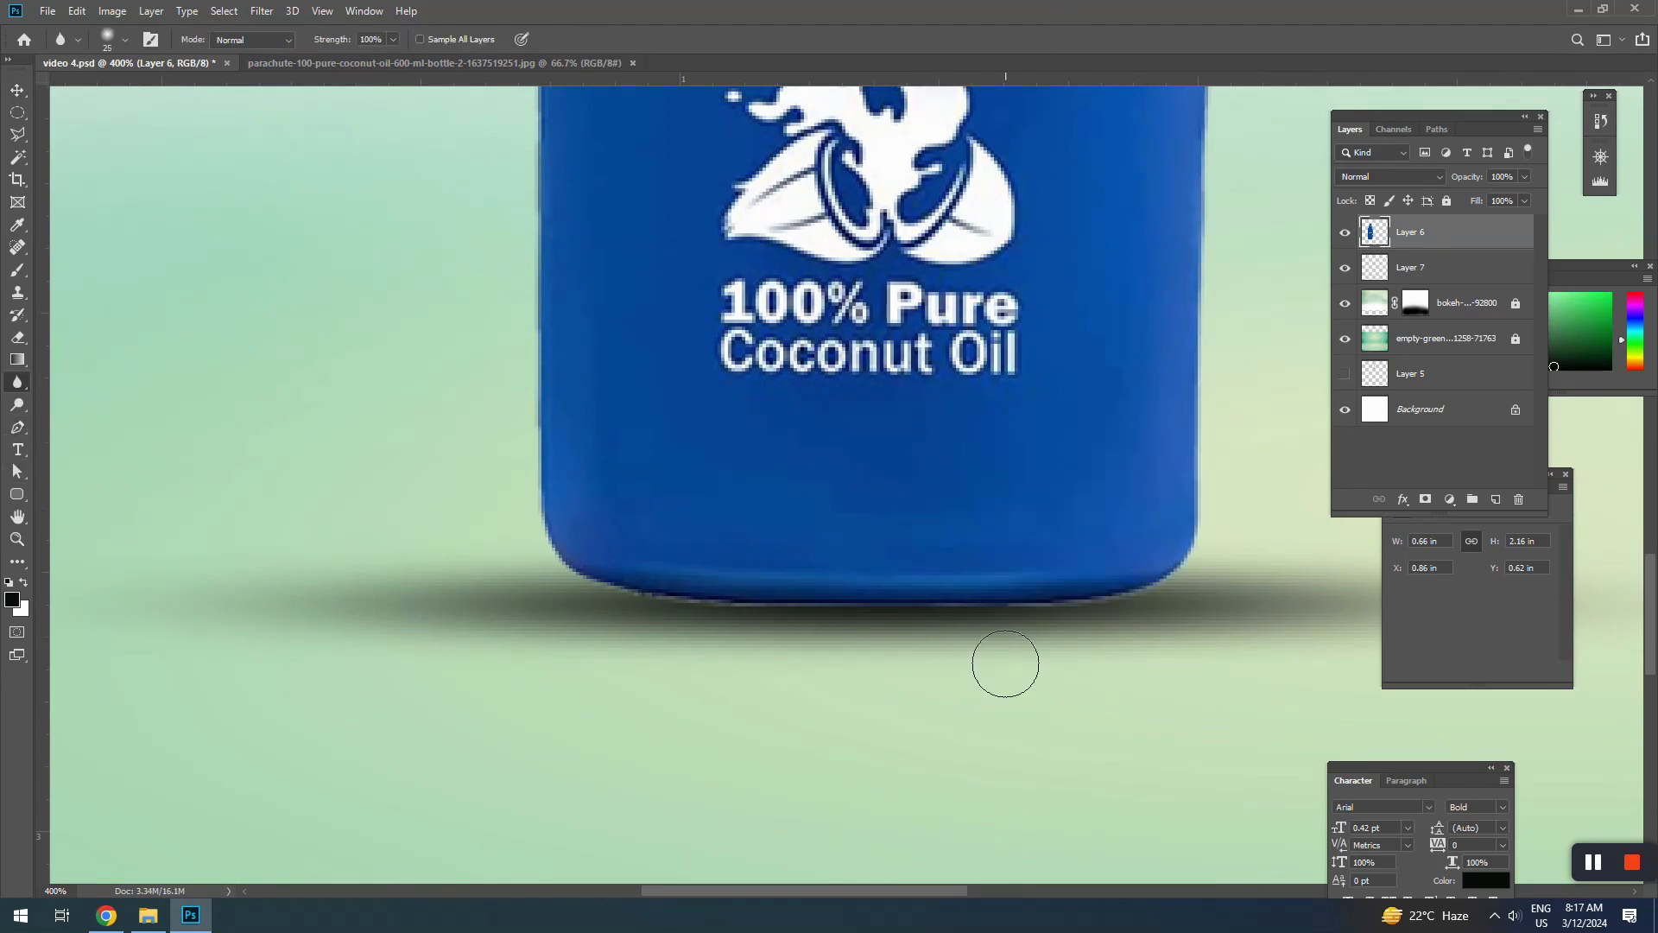
drag(1133, 600, 662, 600)
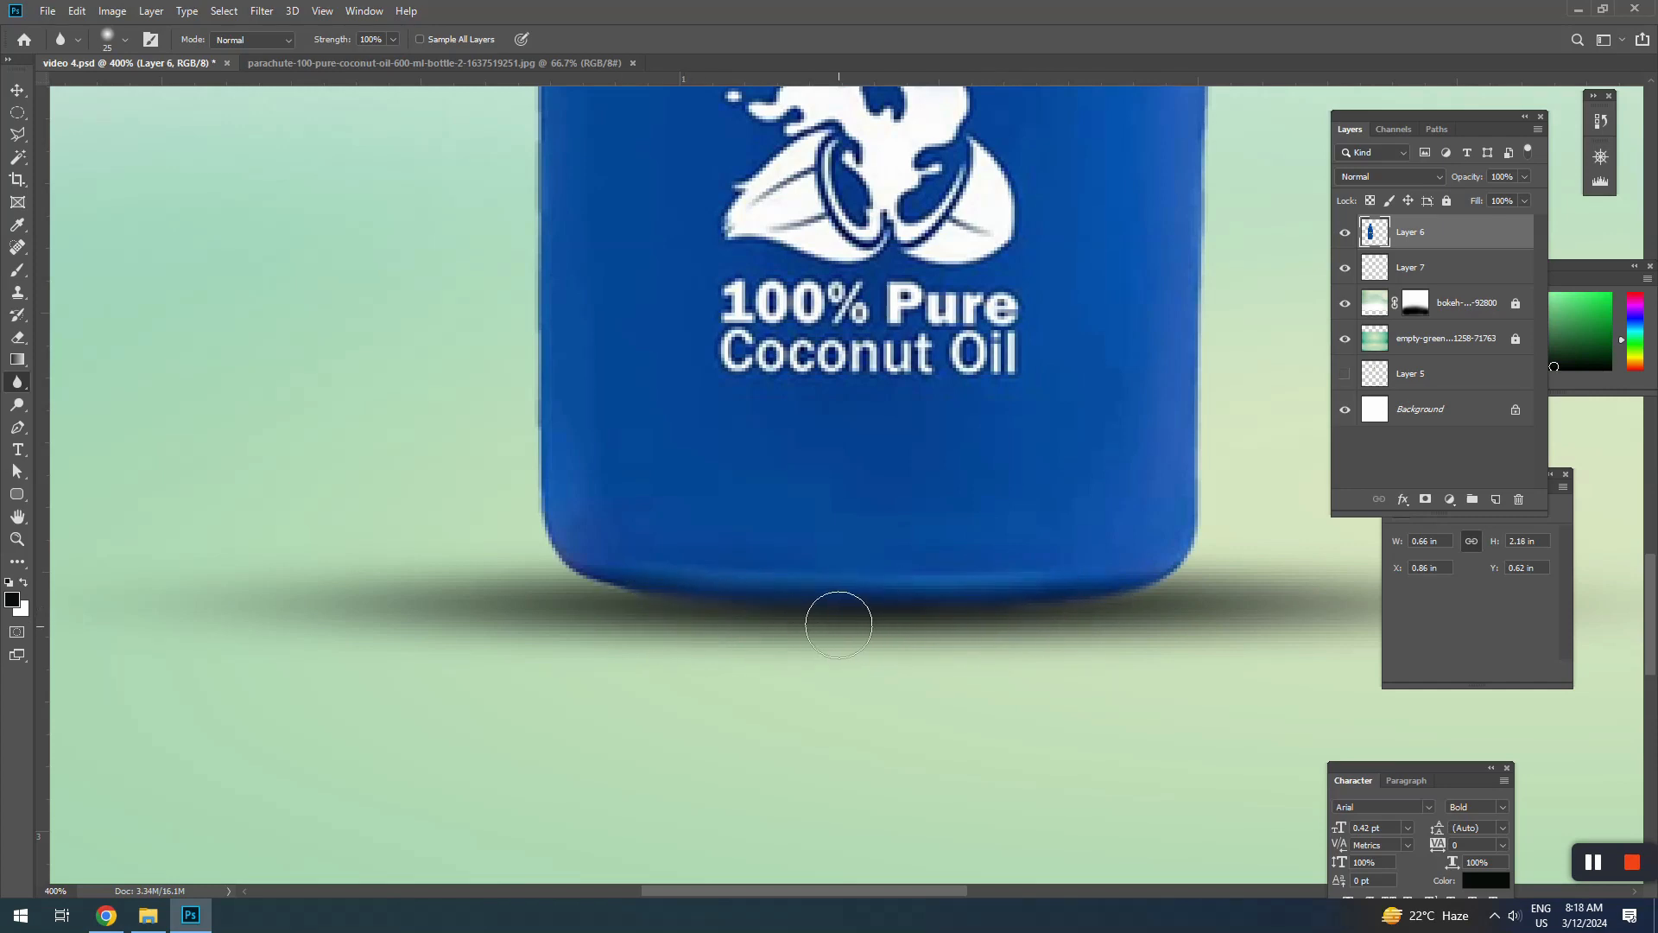
alt+click(848, 568)
alt+click(849, 569)
alt+click(848, 568)
alt+click(848, 567)
drag(848, 567, 751, 621)
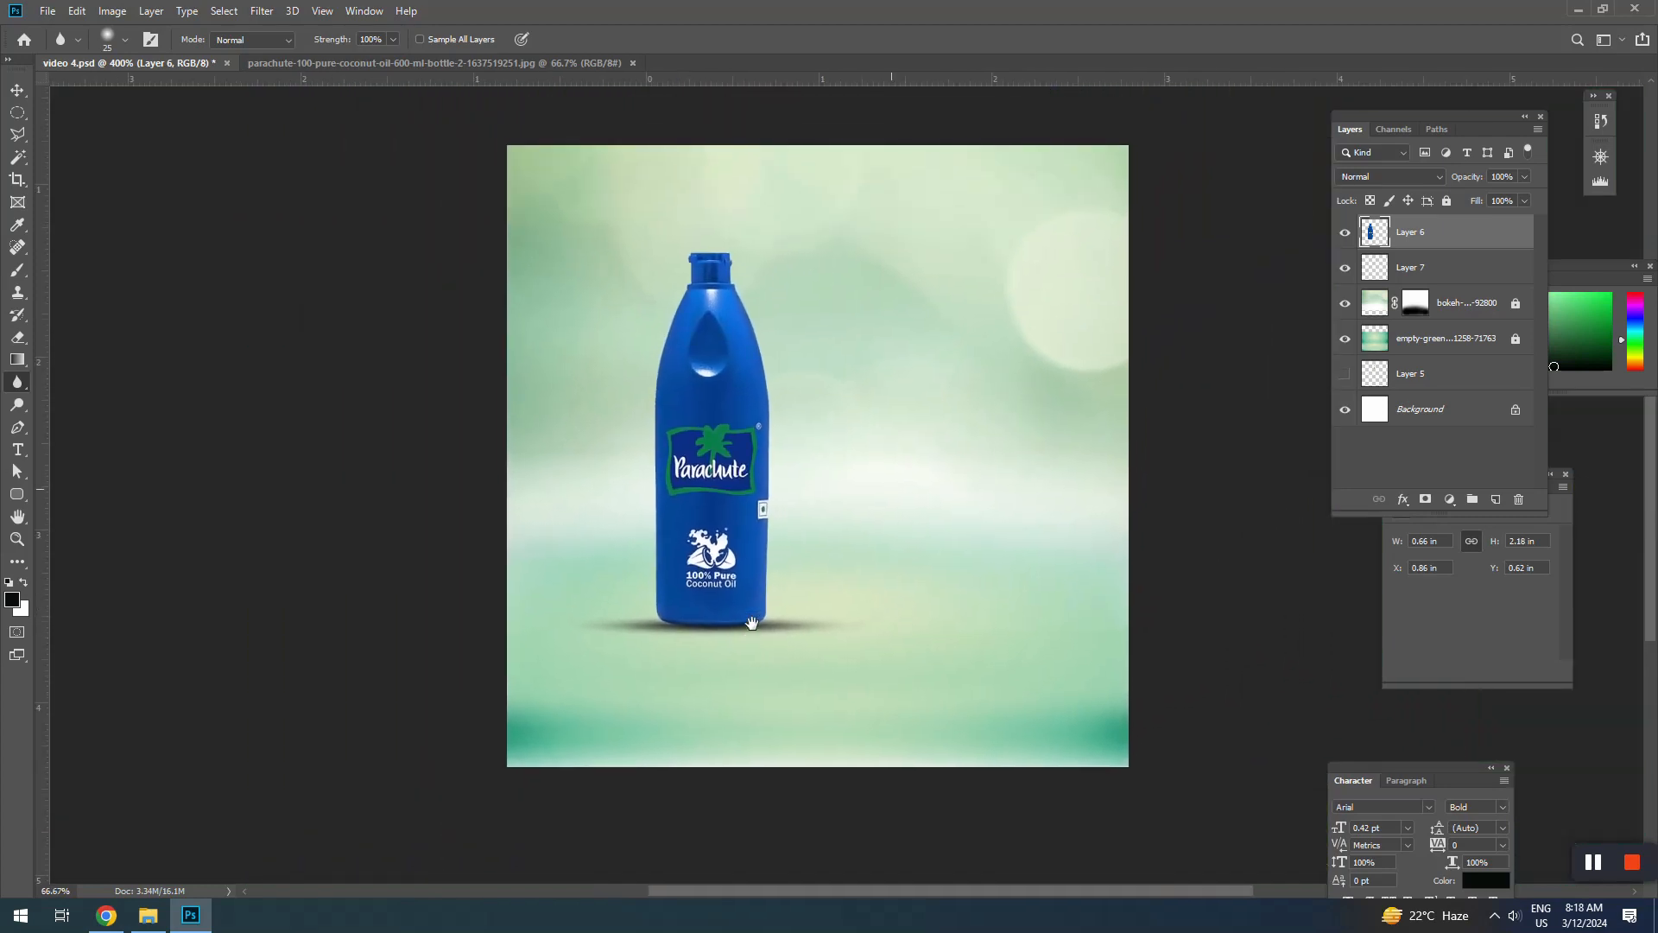
Scale the shadow layer up to about 114.63%, extending it above its fixed lower edge
key(v)
ctrl+click(774, 631)
ctrl+click(774, 628)
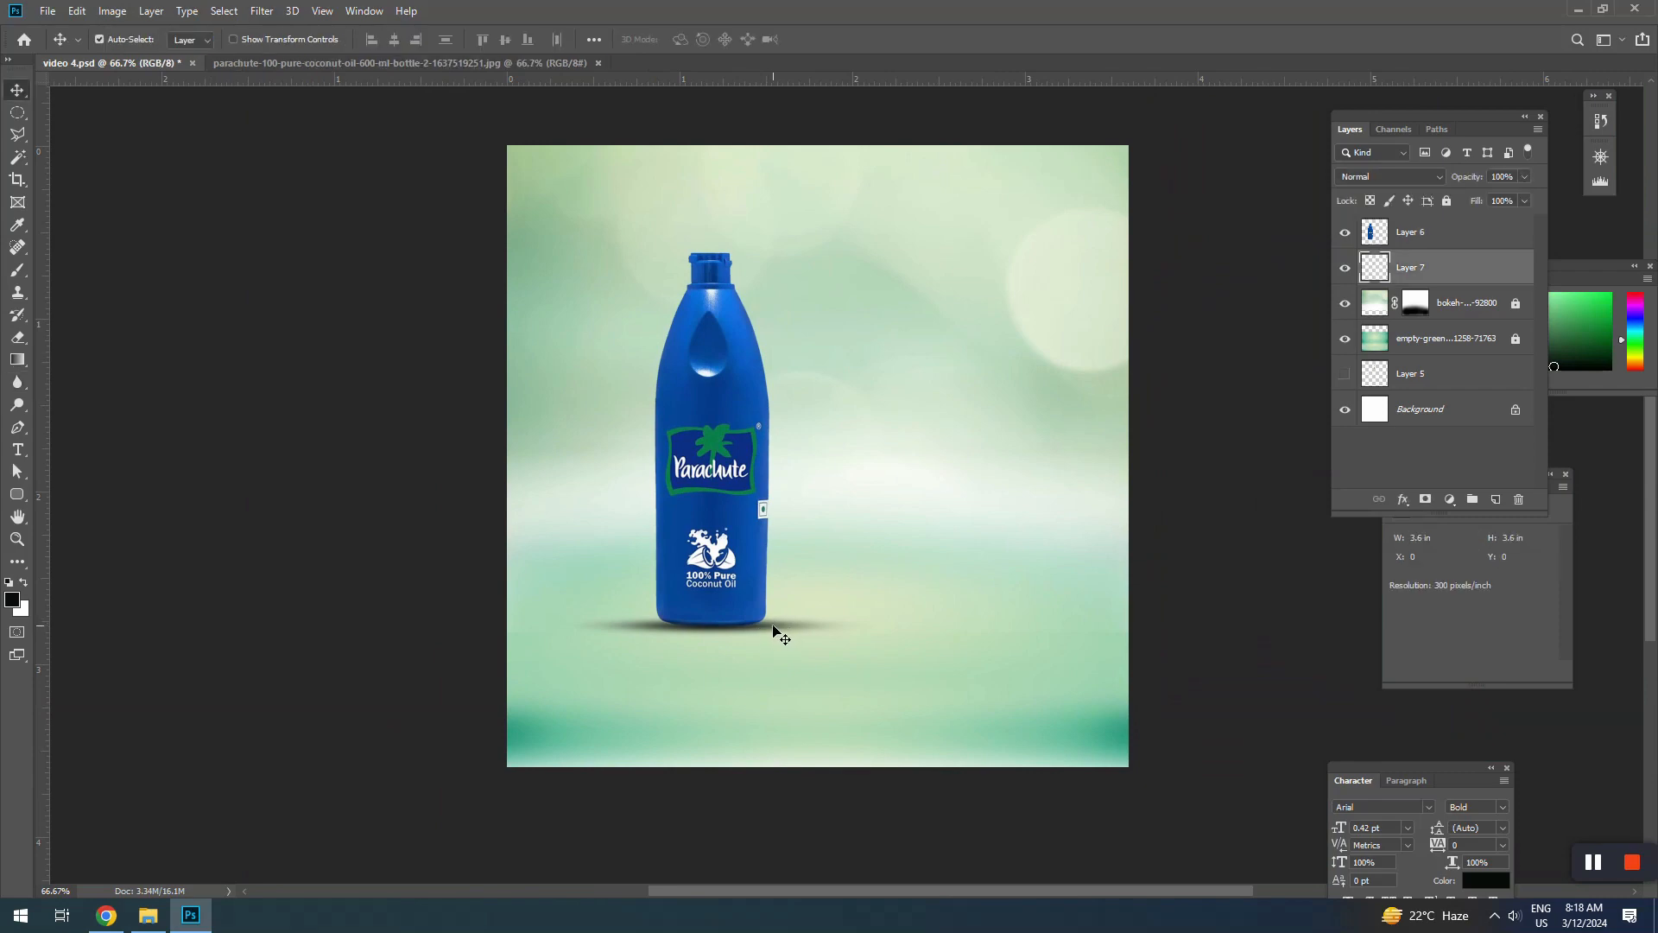
ctrl+click(700, 620)
click(705, 622)
key(ctrl+t)
click(722, 620)
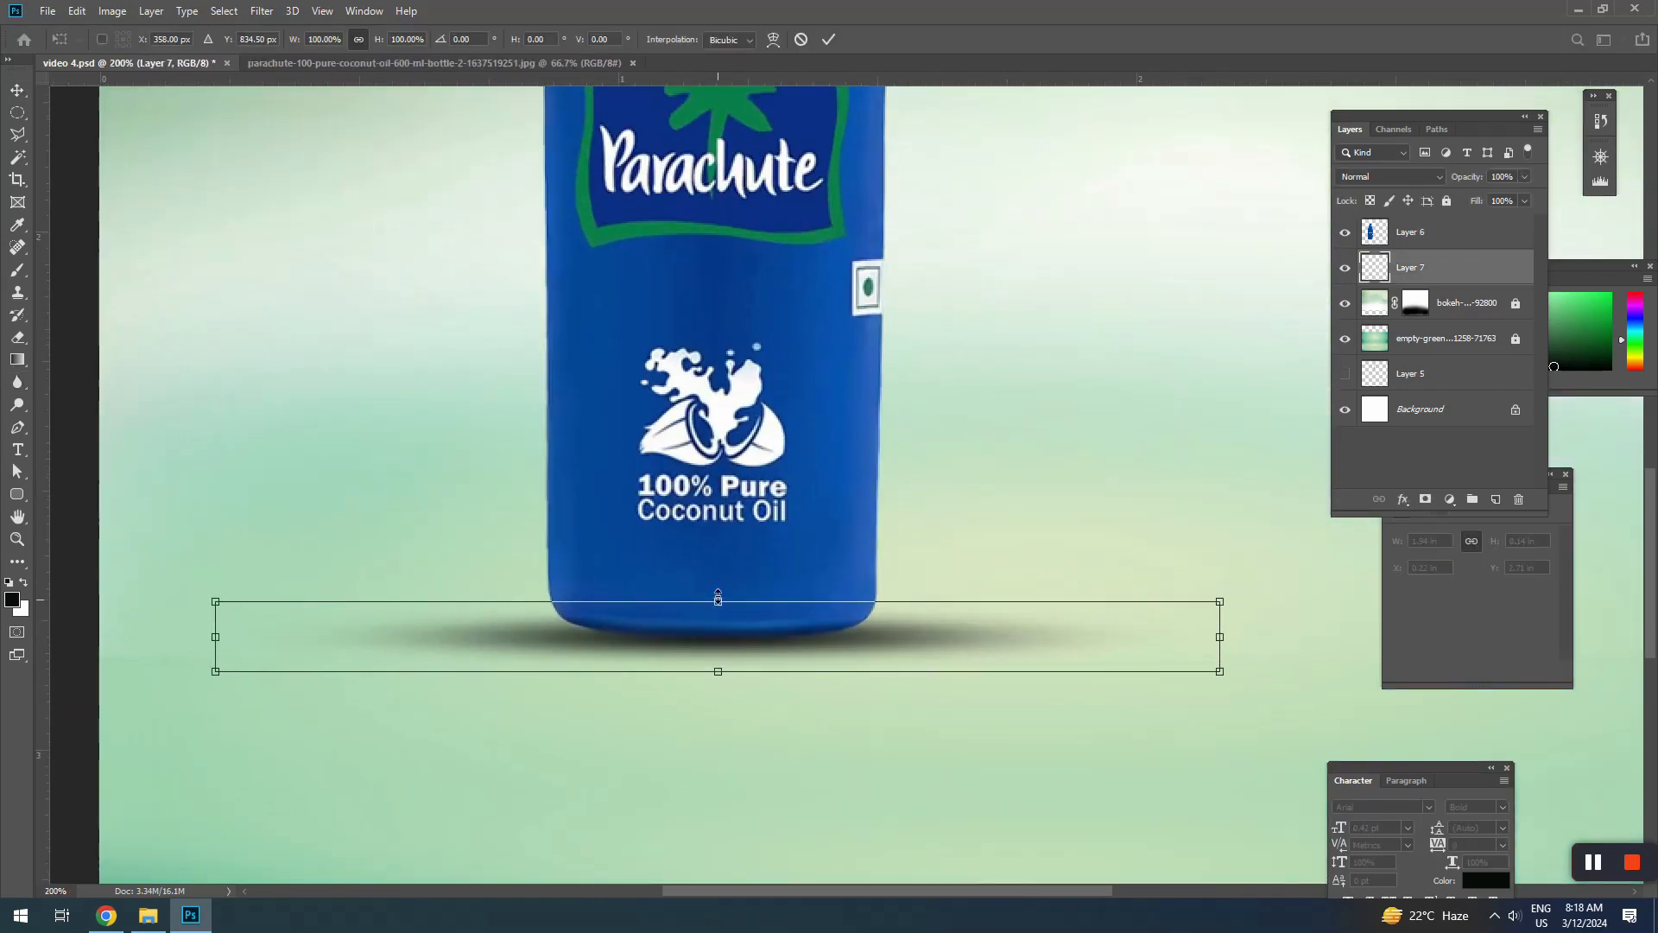
drag(717, 599, 716, 590)
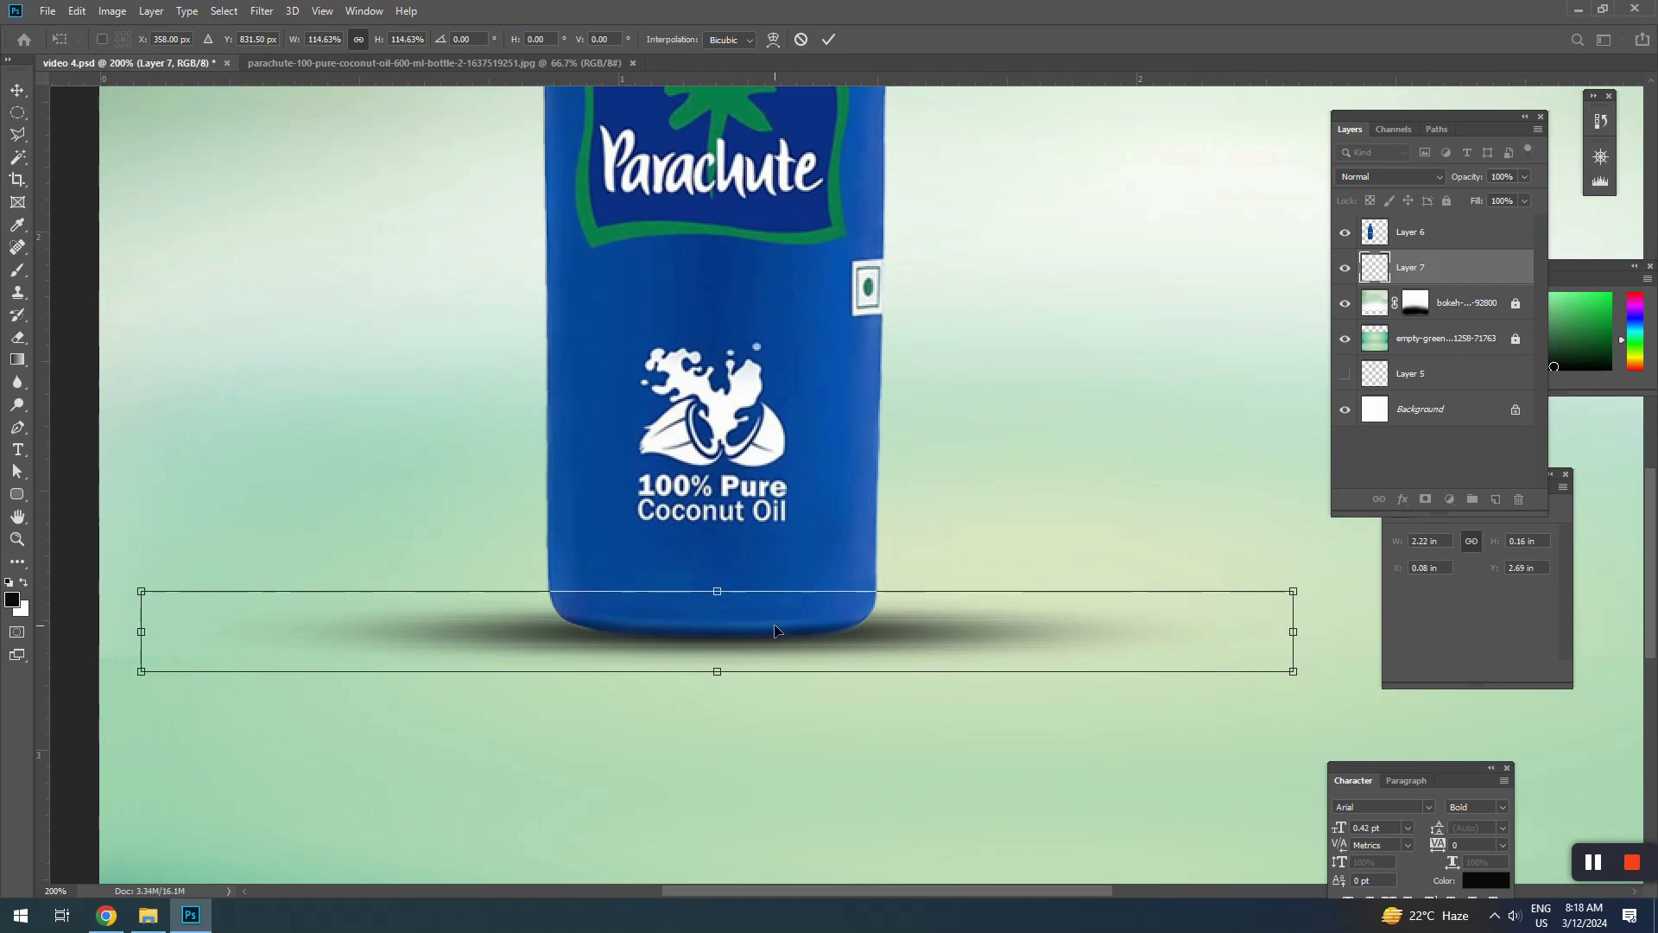
key(Return)
scroll(835, 636, down, 4)
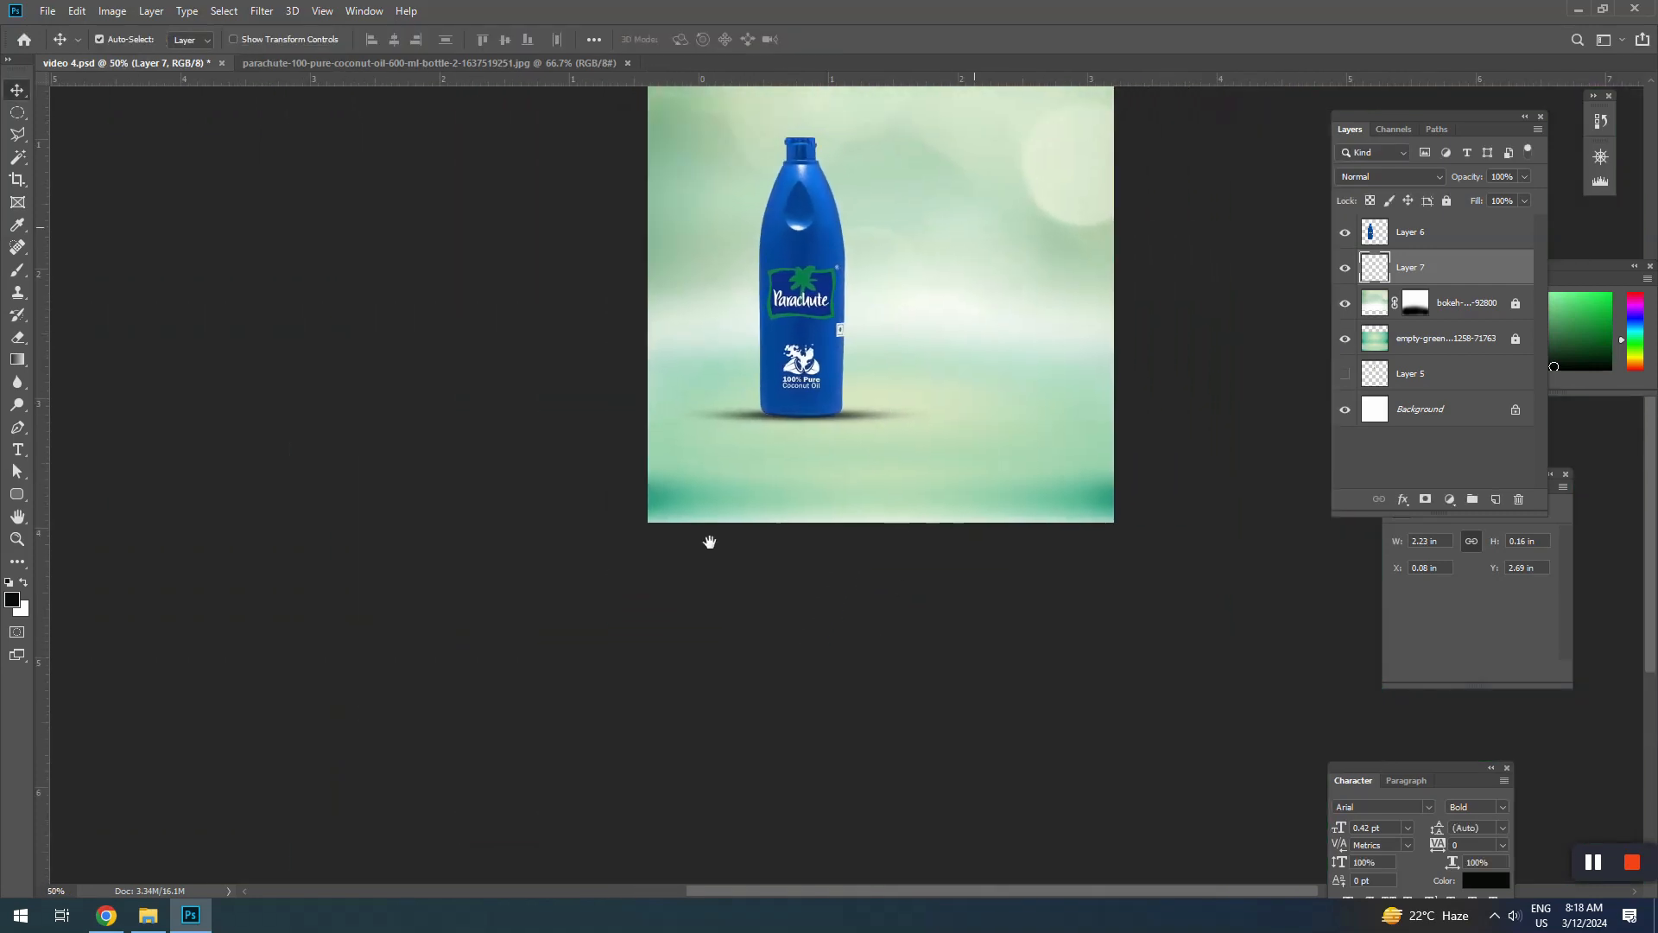
scroll(816, 475, up, 1)
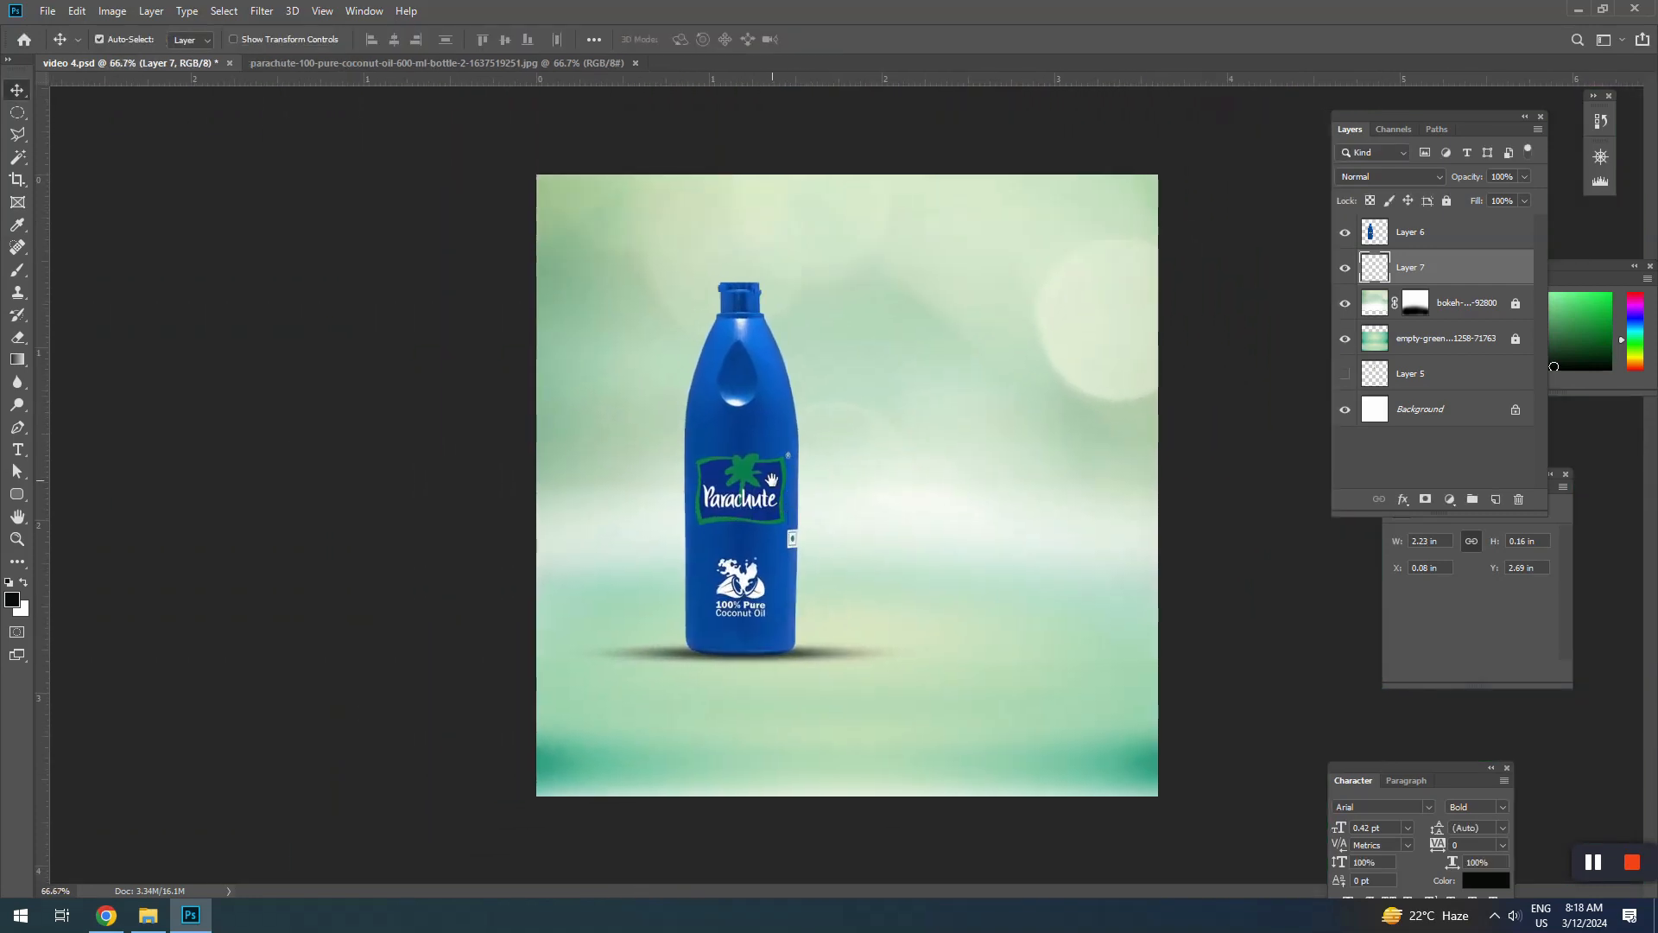
click(147, 914)
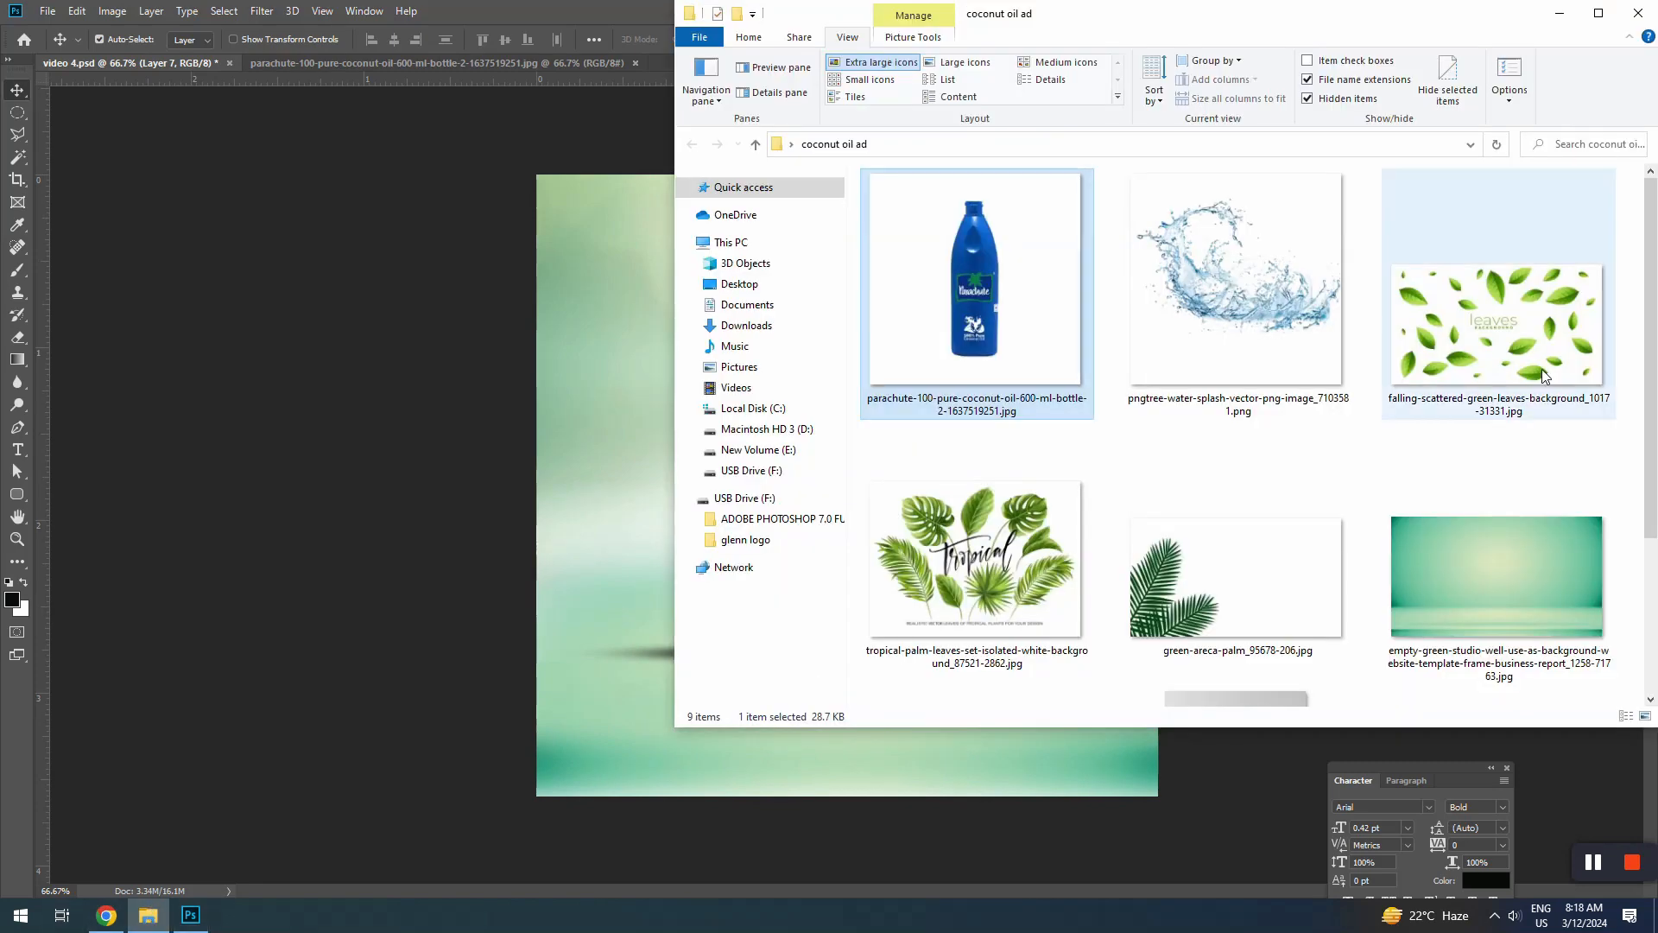
click(1222, 350)
click(471, 456)
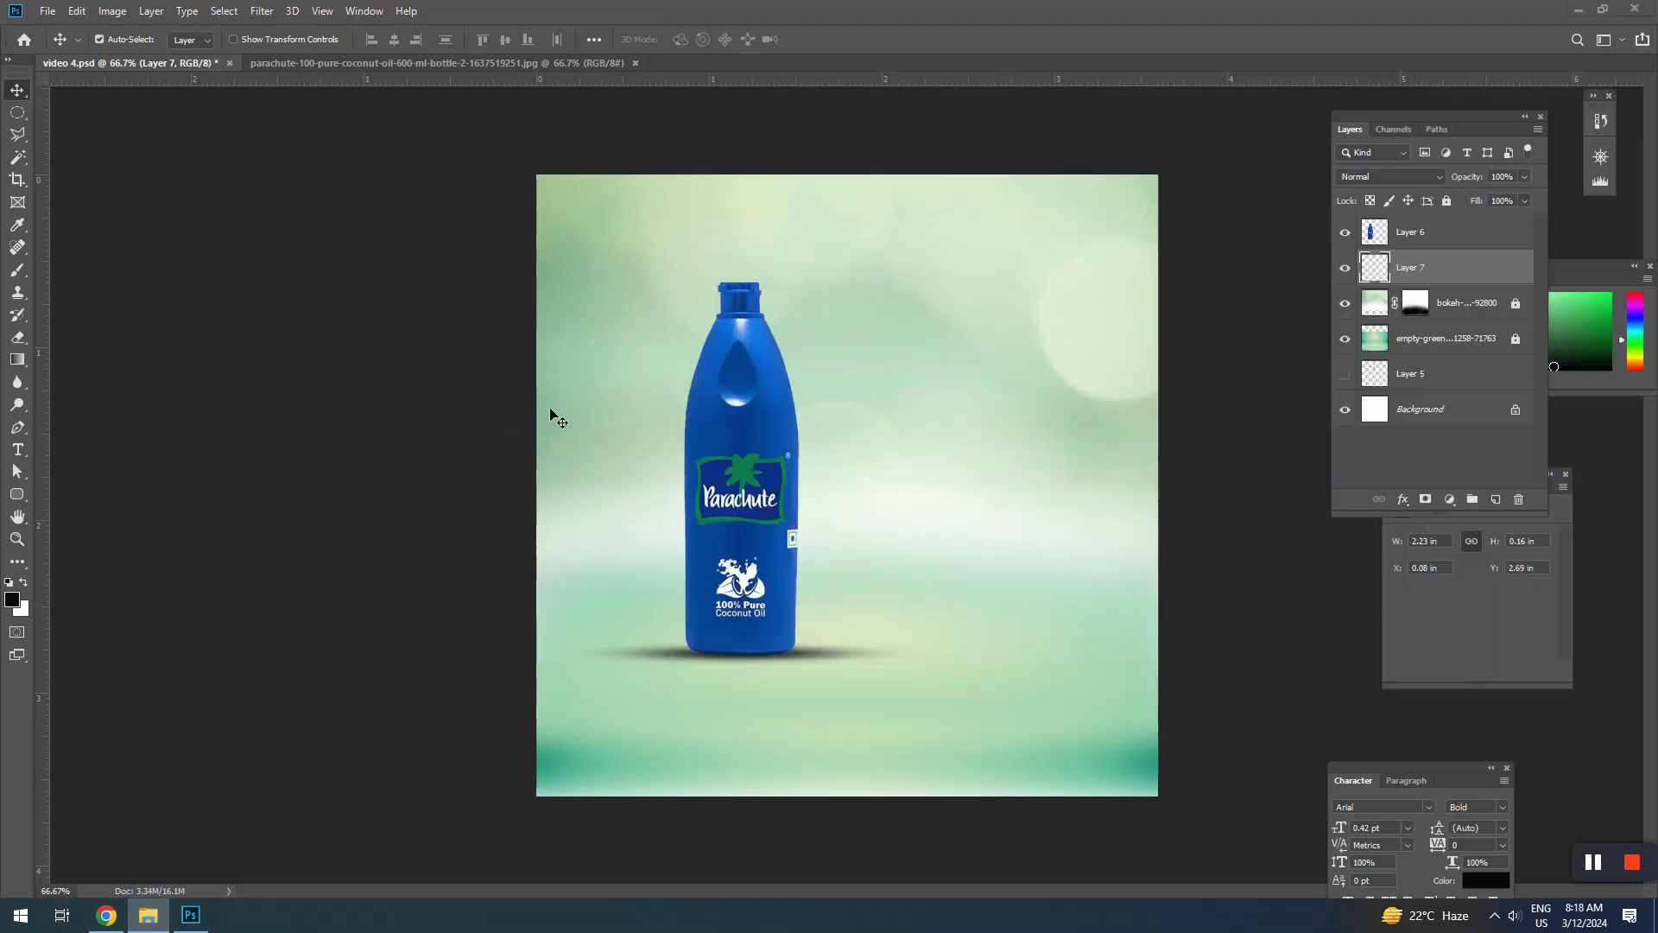
Place the pngtree water splash image from the coconut oil ad folder above the bokeh layer, about 2.14 by 1.56 in, behind the bottle
click(1438, 309)
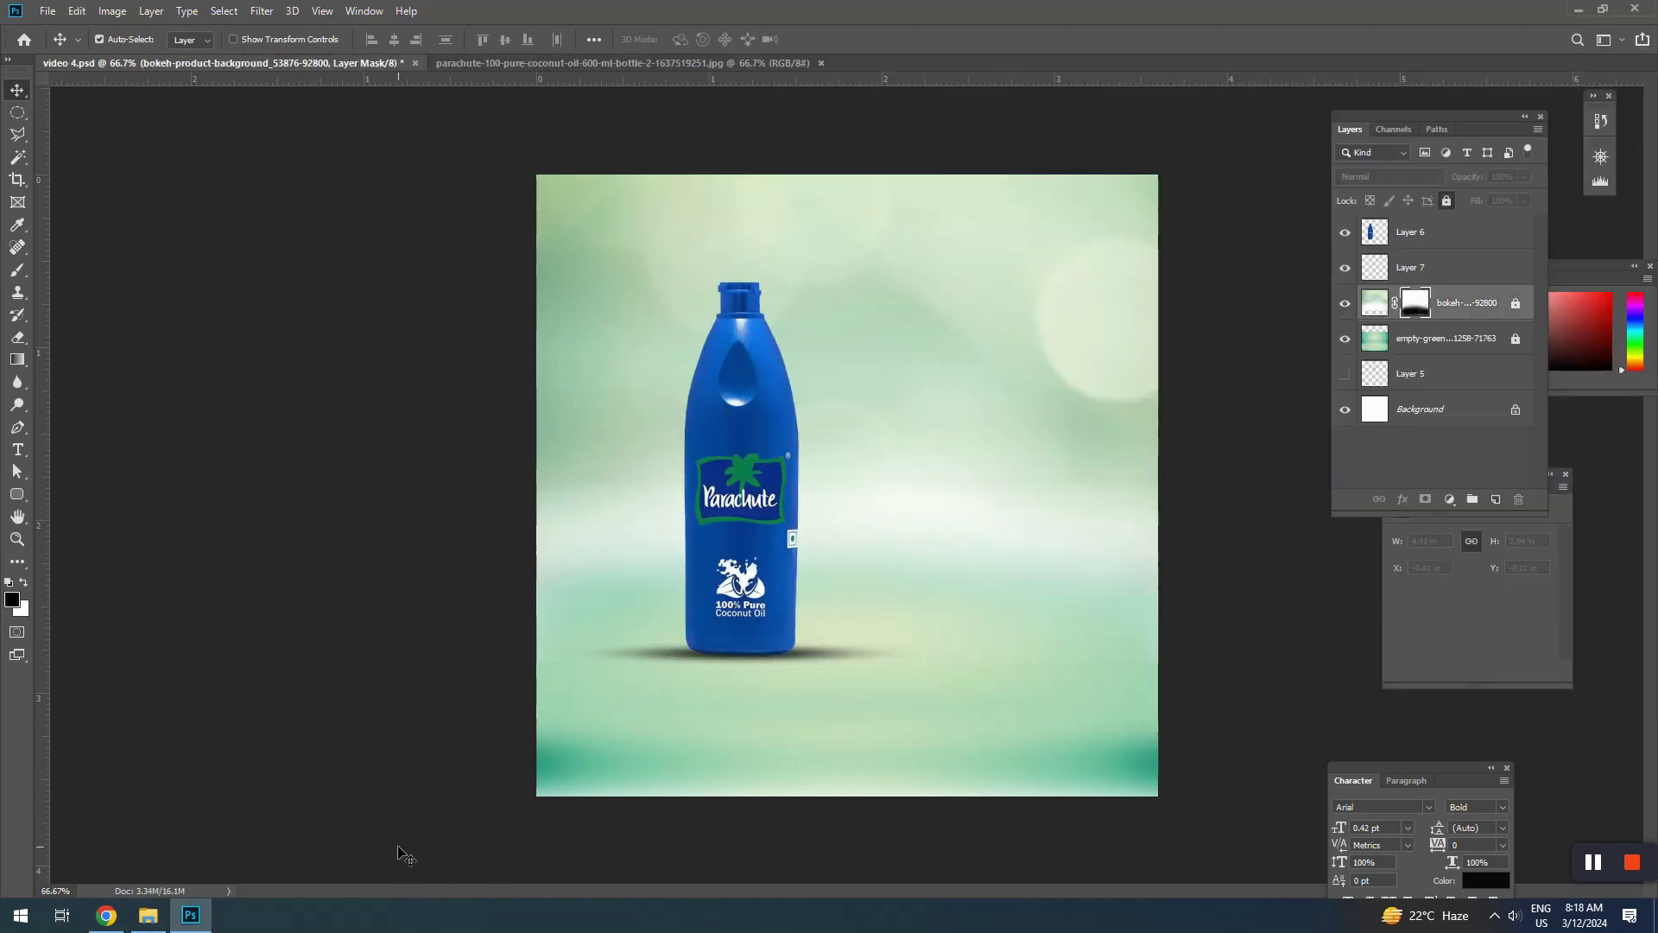
click(160, 923)
drag(1195, 354, 799, 485)
drag(1160, 176, 995, 265)
drag(937, 435, 828, 506)
key(Return)
Rasterize the water splash layer and shift its Color Balance midtones toward cyan and yellow, with yellow-blue at -64
ctrl+click(848, 510)
ctrl+click(849, 510)
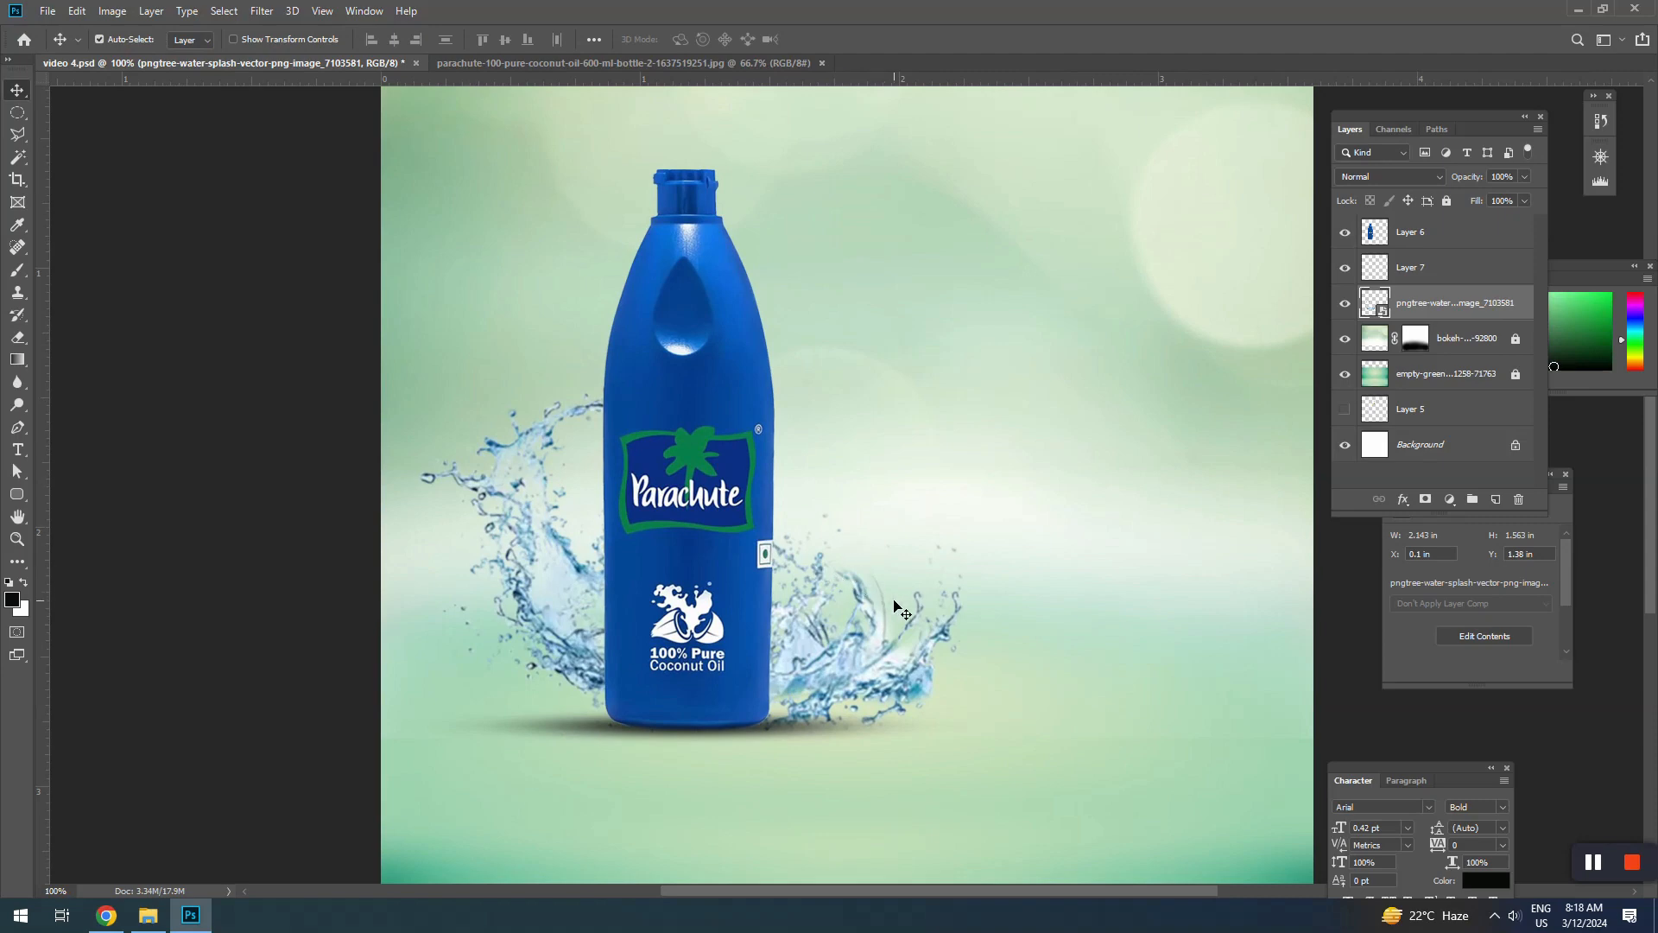
right_click(1430, 312)
click(1247, 469)
key(ctrl+b)
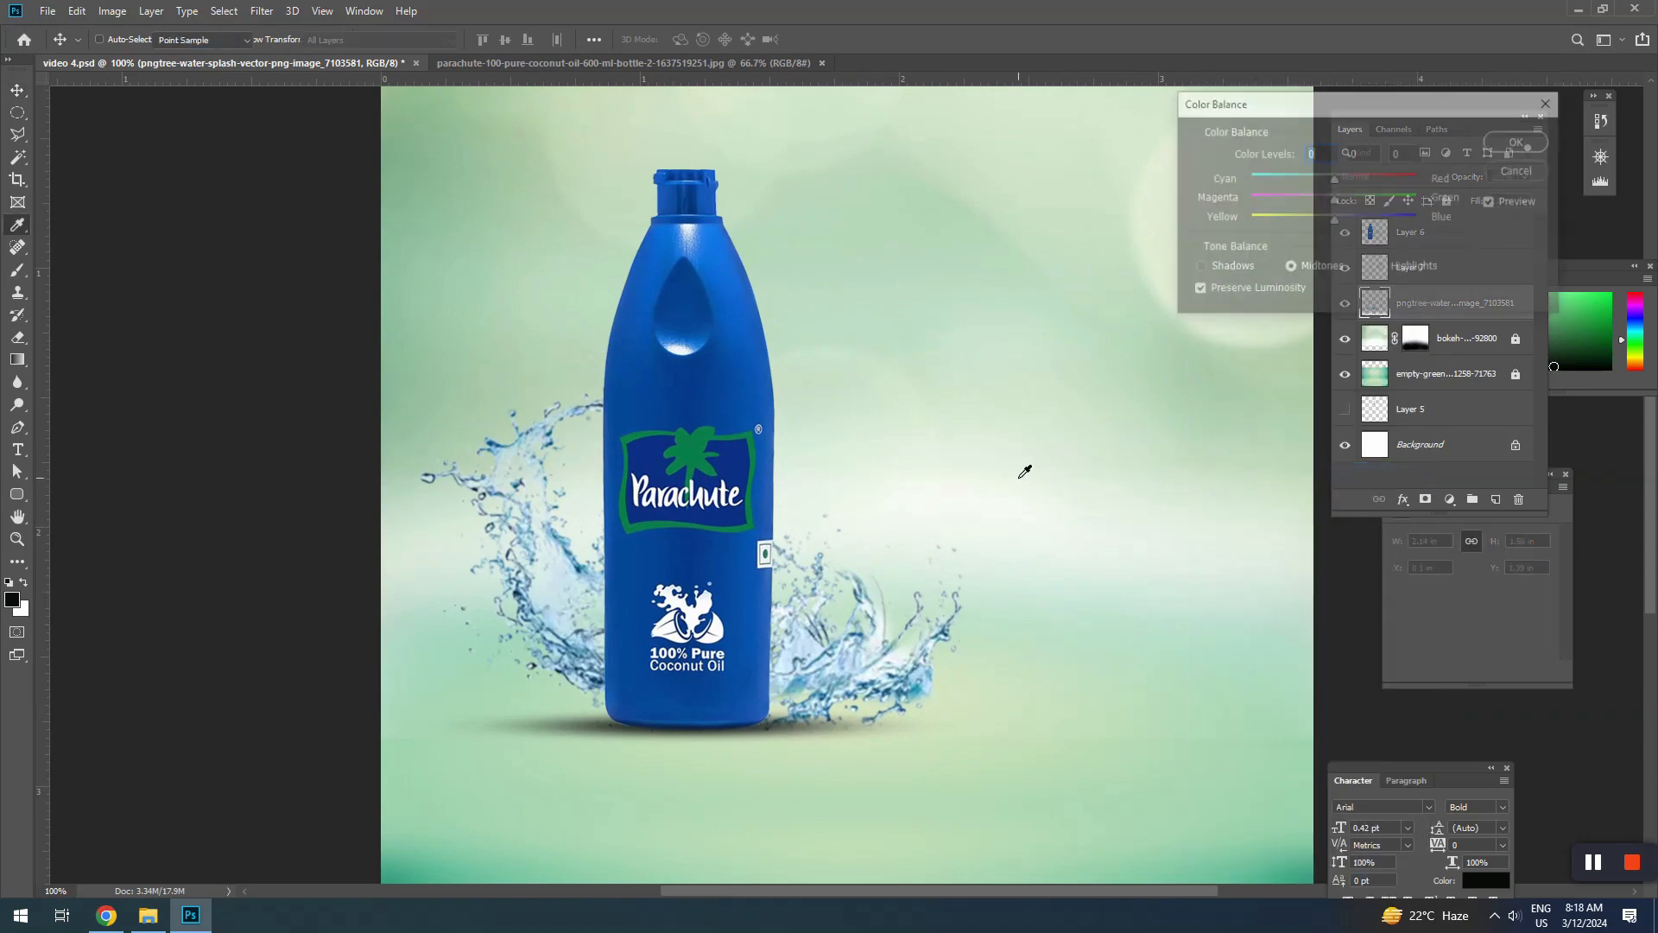
drag(1337, 220, 1280, 231)
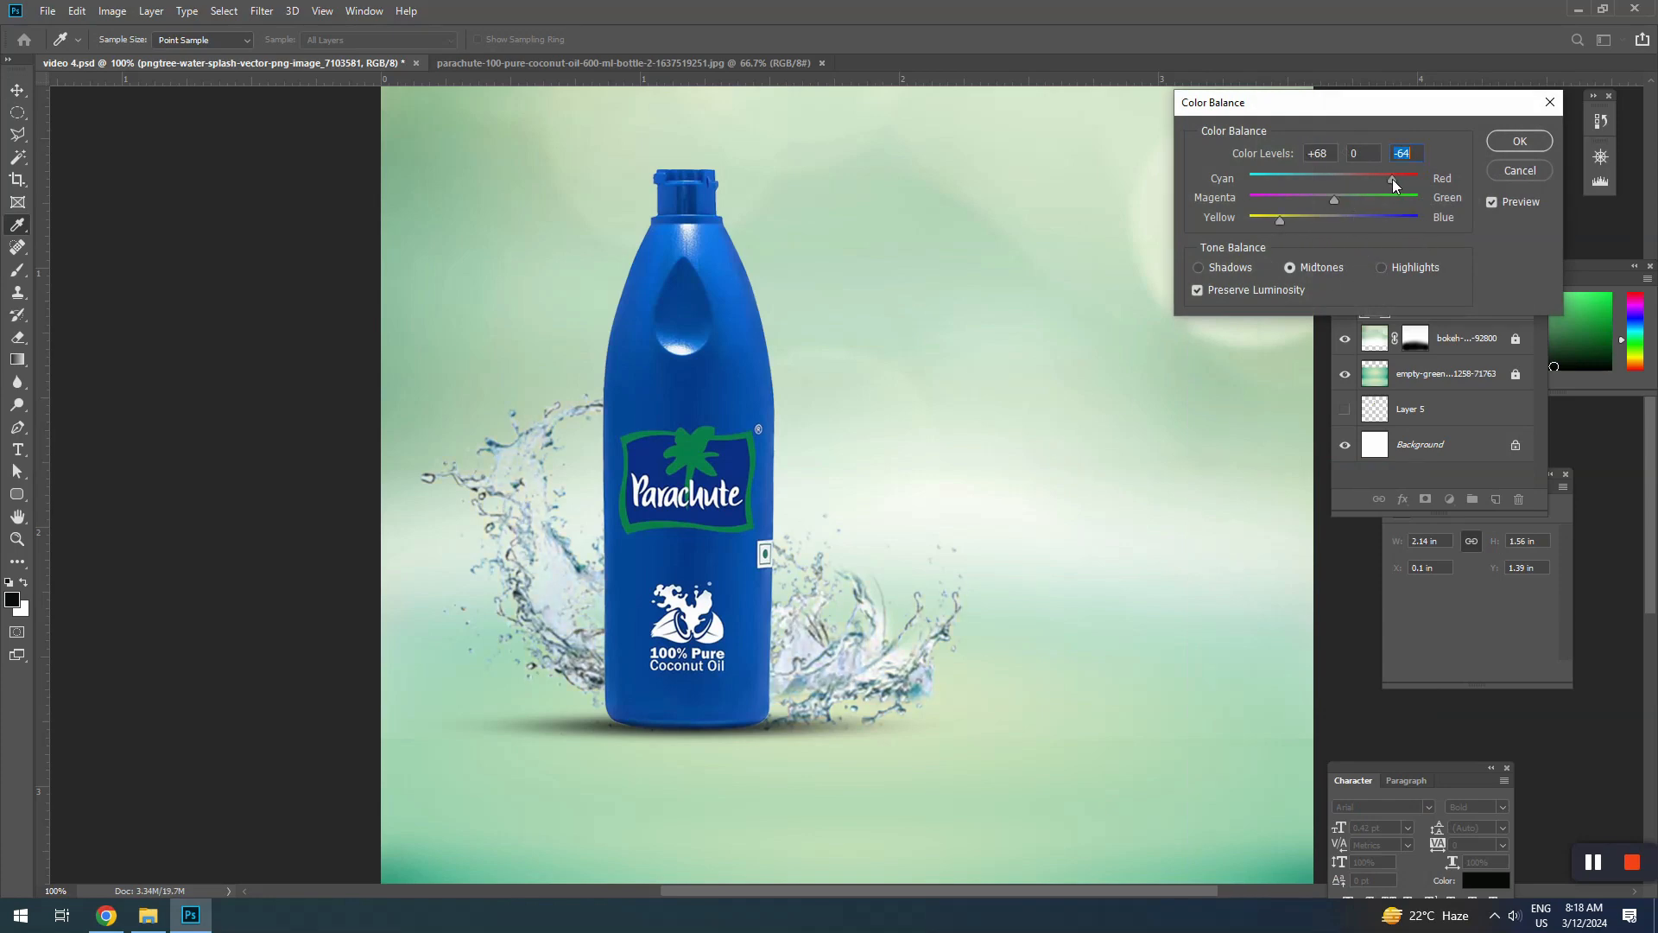
drag(1337, 180, 1310, 179)
click(1528, 132)
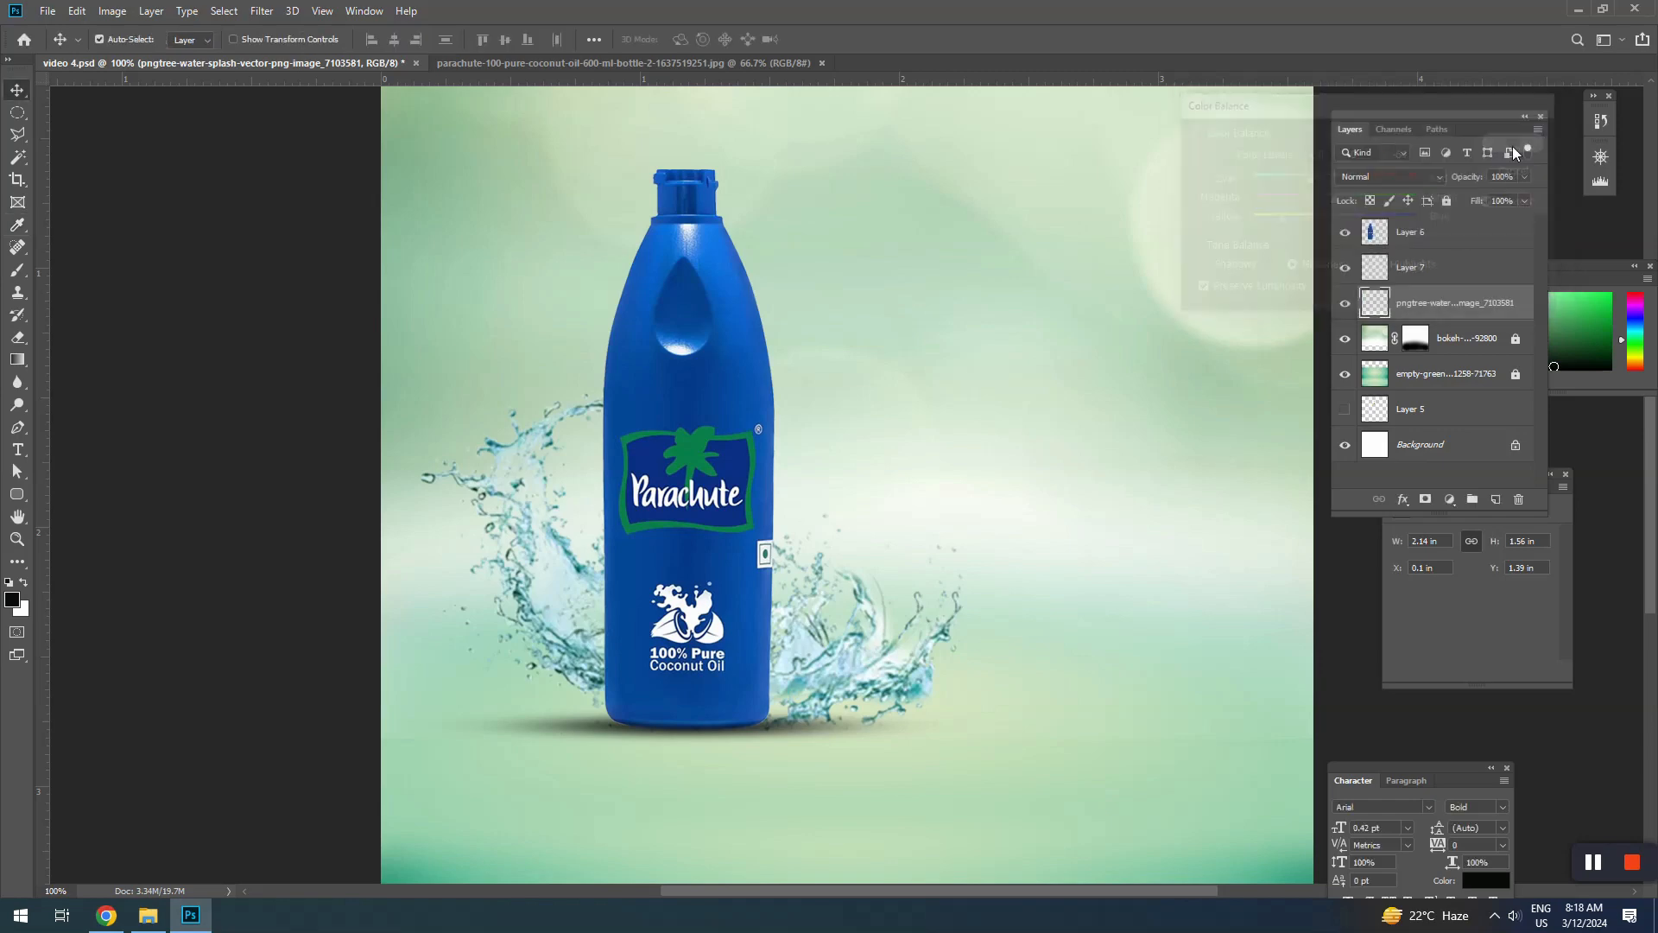
Increase the water splash's contrast with Levels, setting the input black point to 36 and the white point to 247
key(ctrl+l)
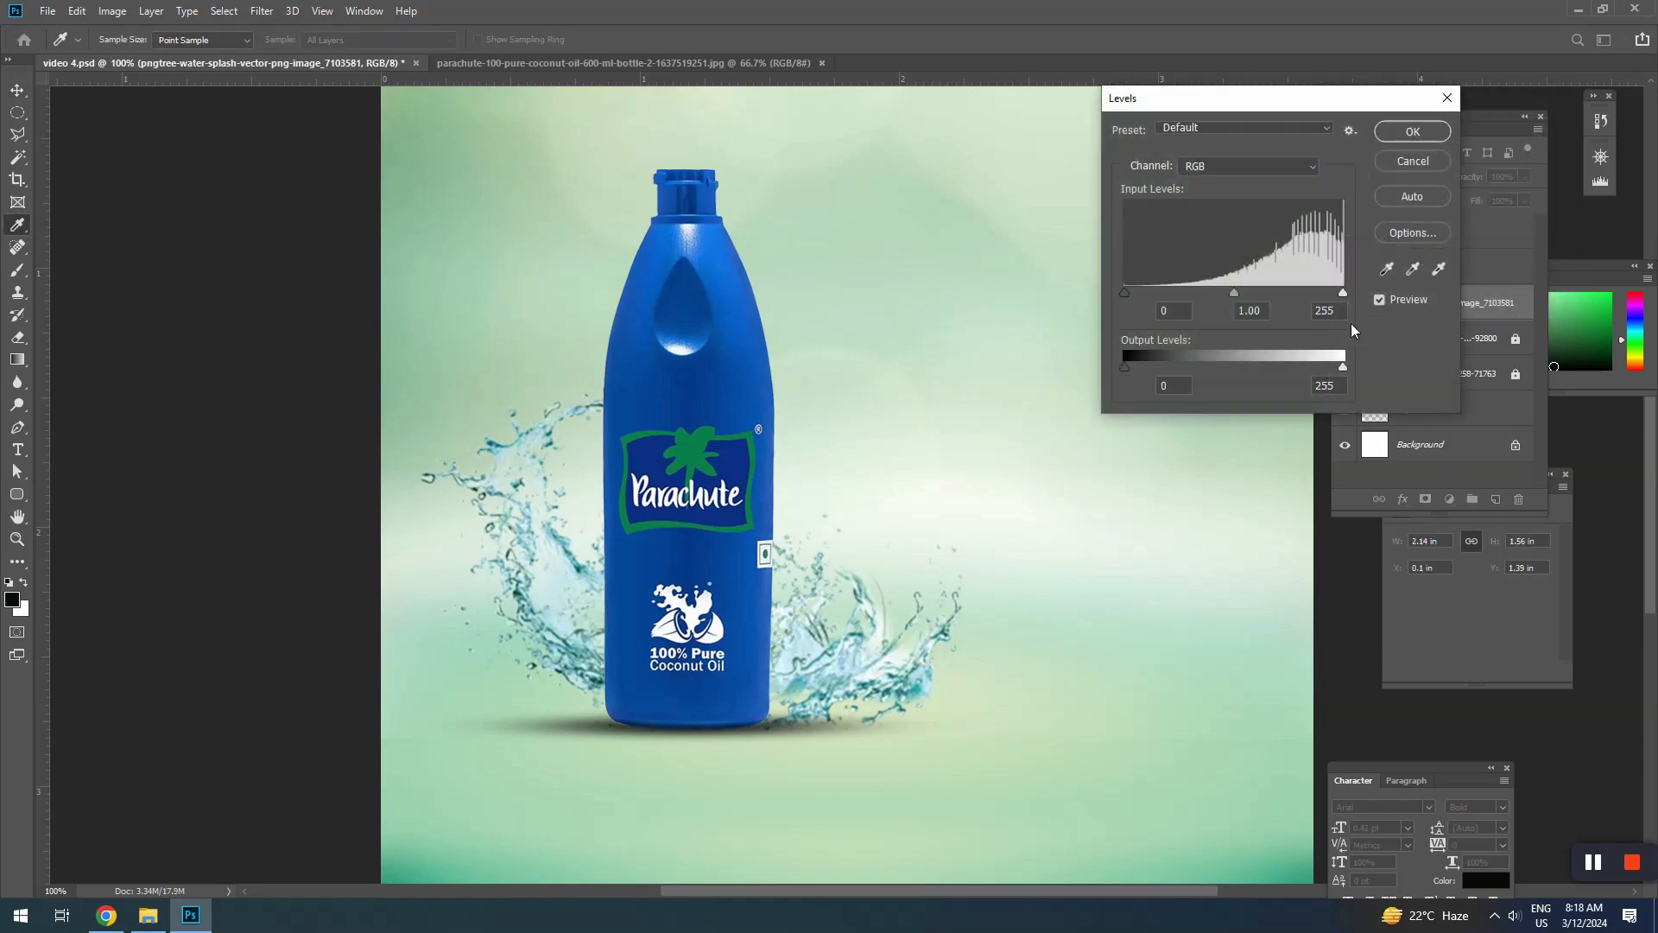
mouse_move(1147, 289)
mouse_down()
mouse_move(1196, 289)
mouse_move(1156, 293)
mouse_up()
drag(1340, 292, 1337, 291)
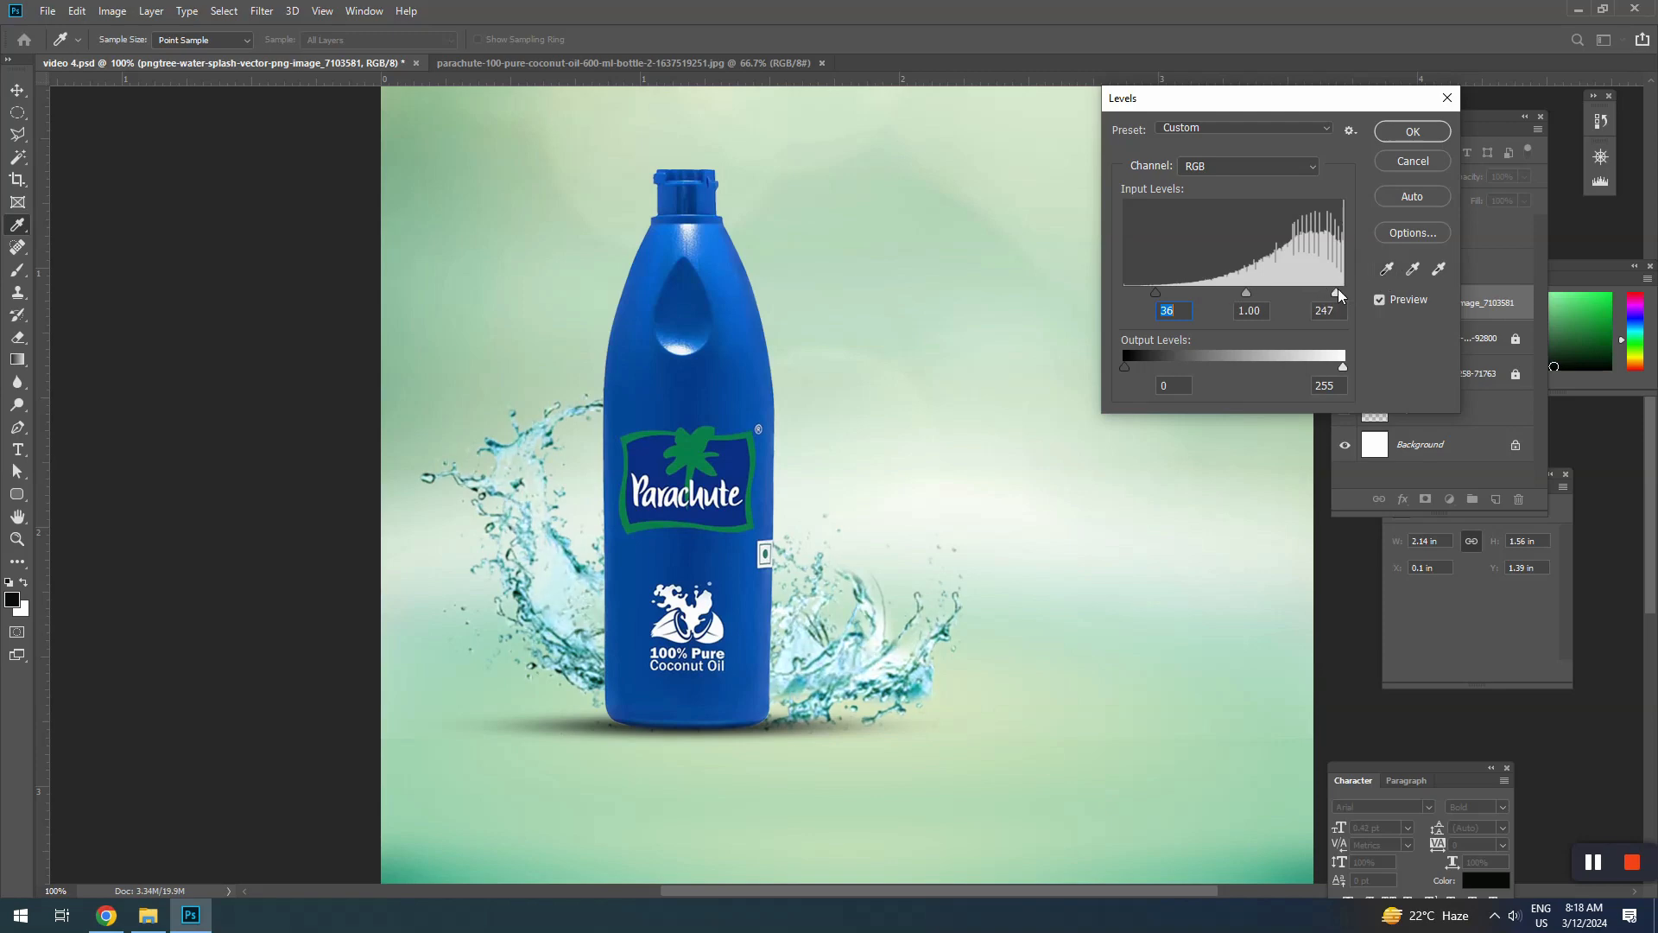
click(1413, 133)
key(v)
Scale the water splash down to about 2.05 by 1.5 in around its centre
key(ctrl+minus)
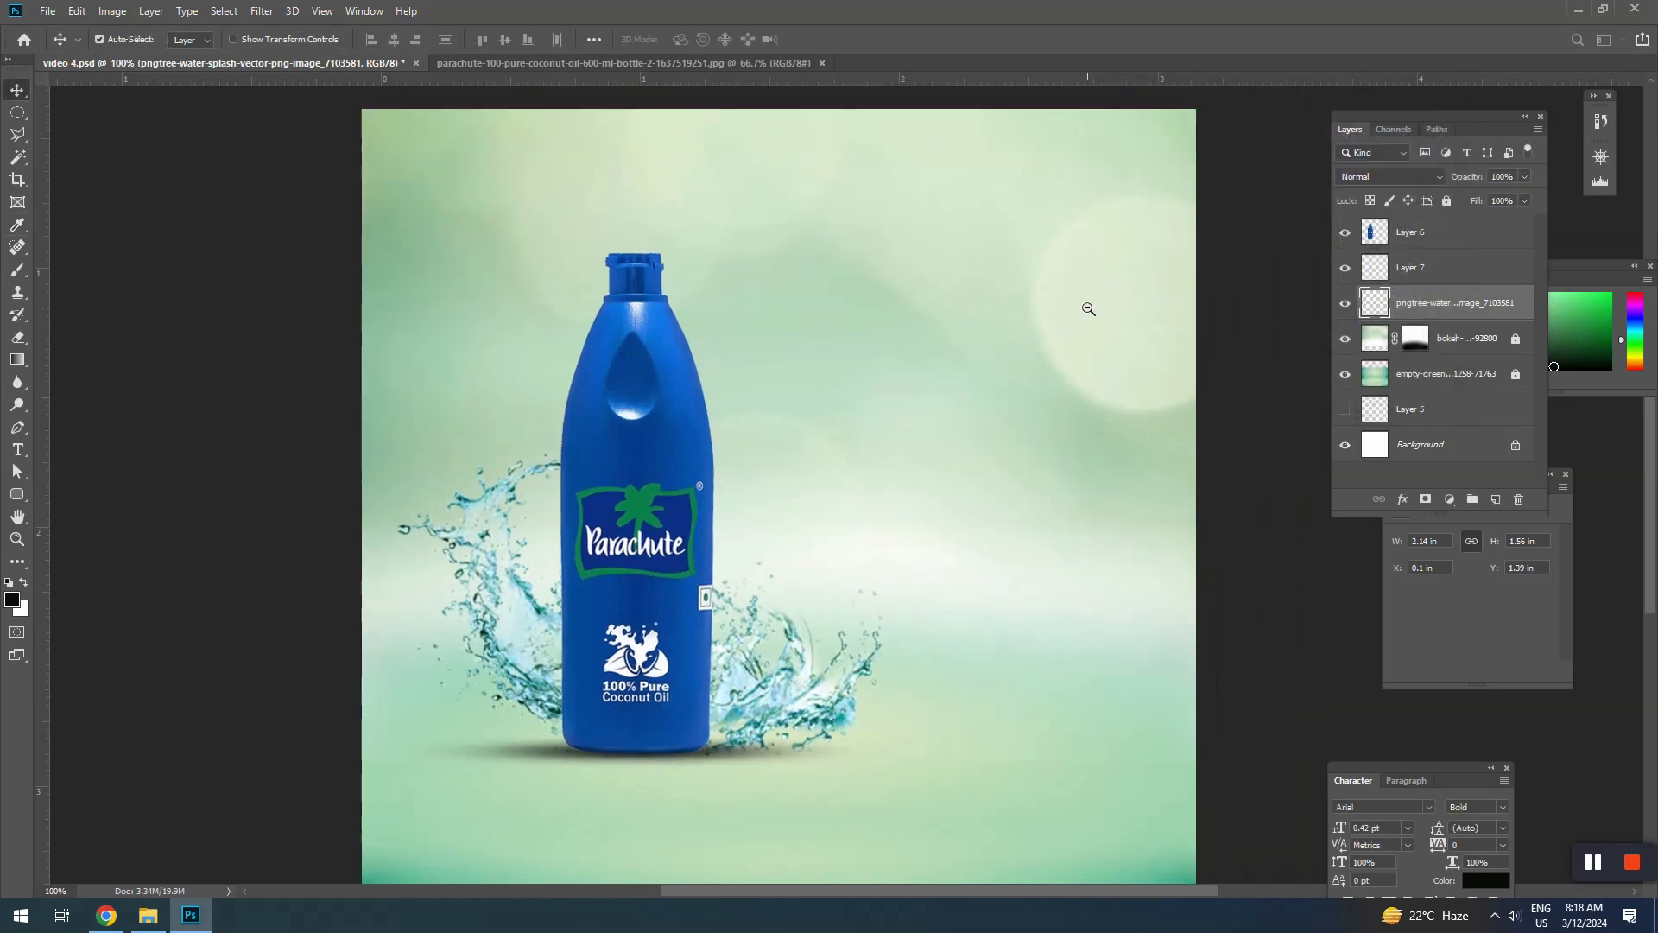
key(ctrl+t)
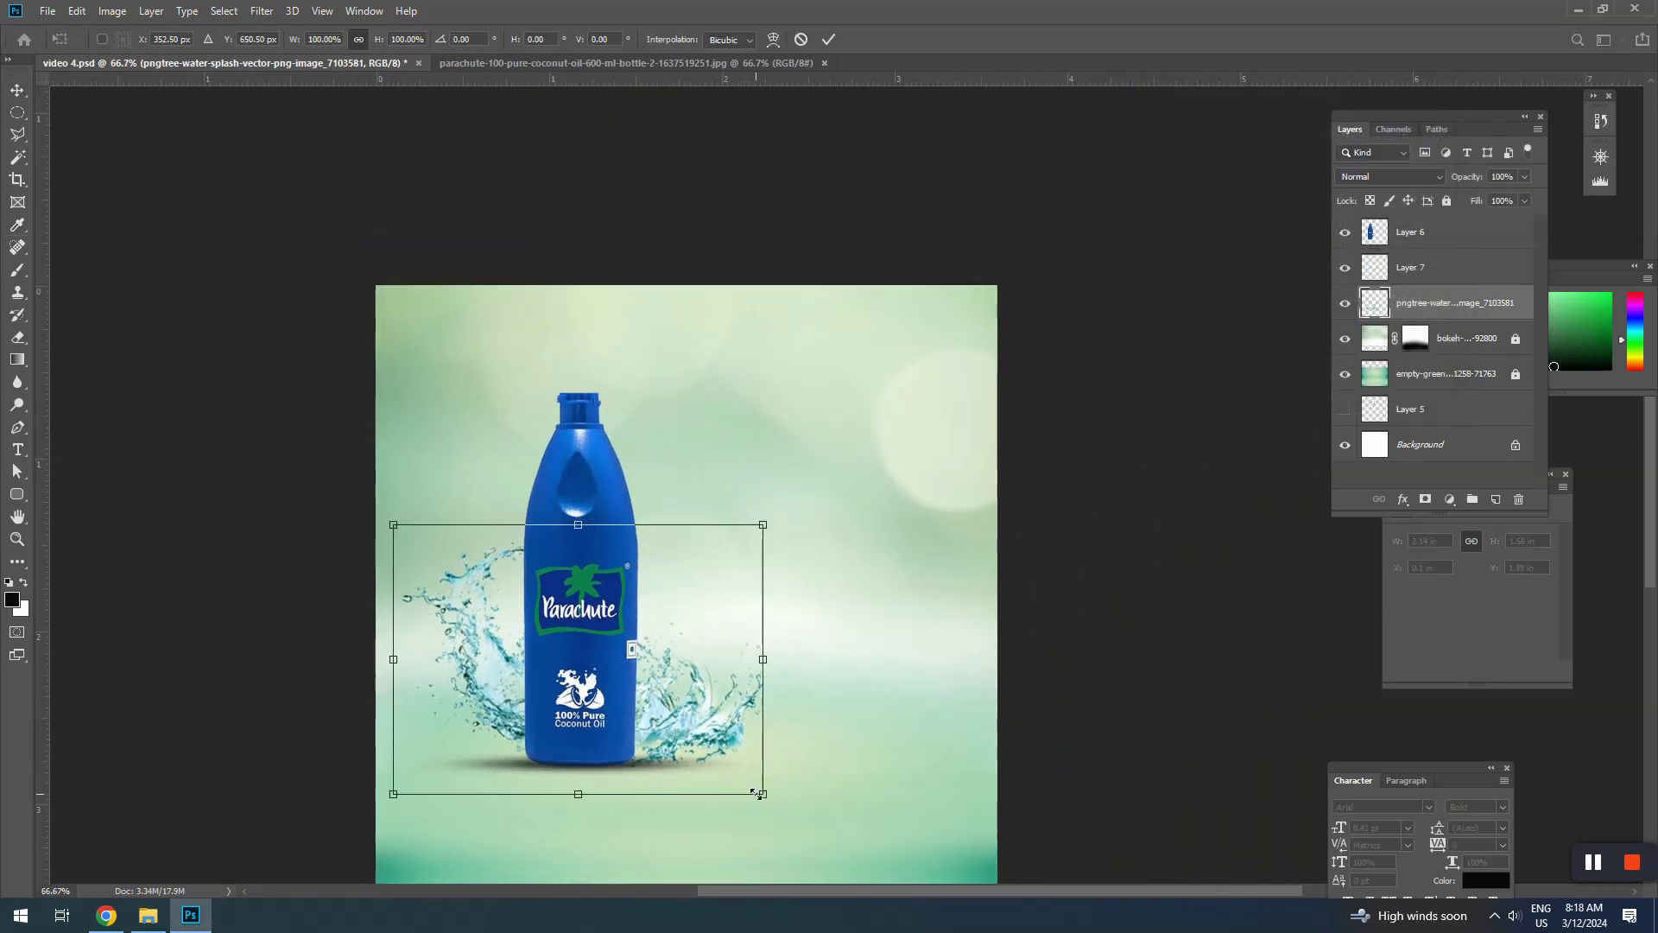
drag(753, 793, 747, 772)
key(Return)
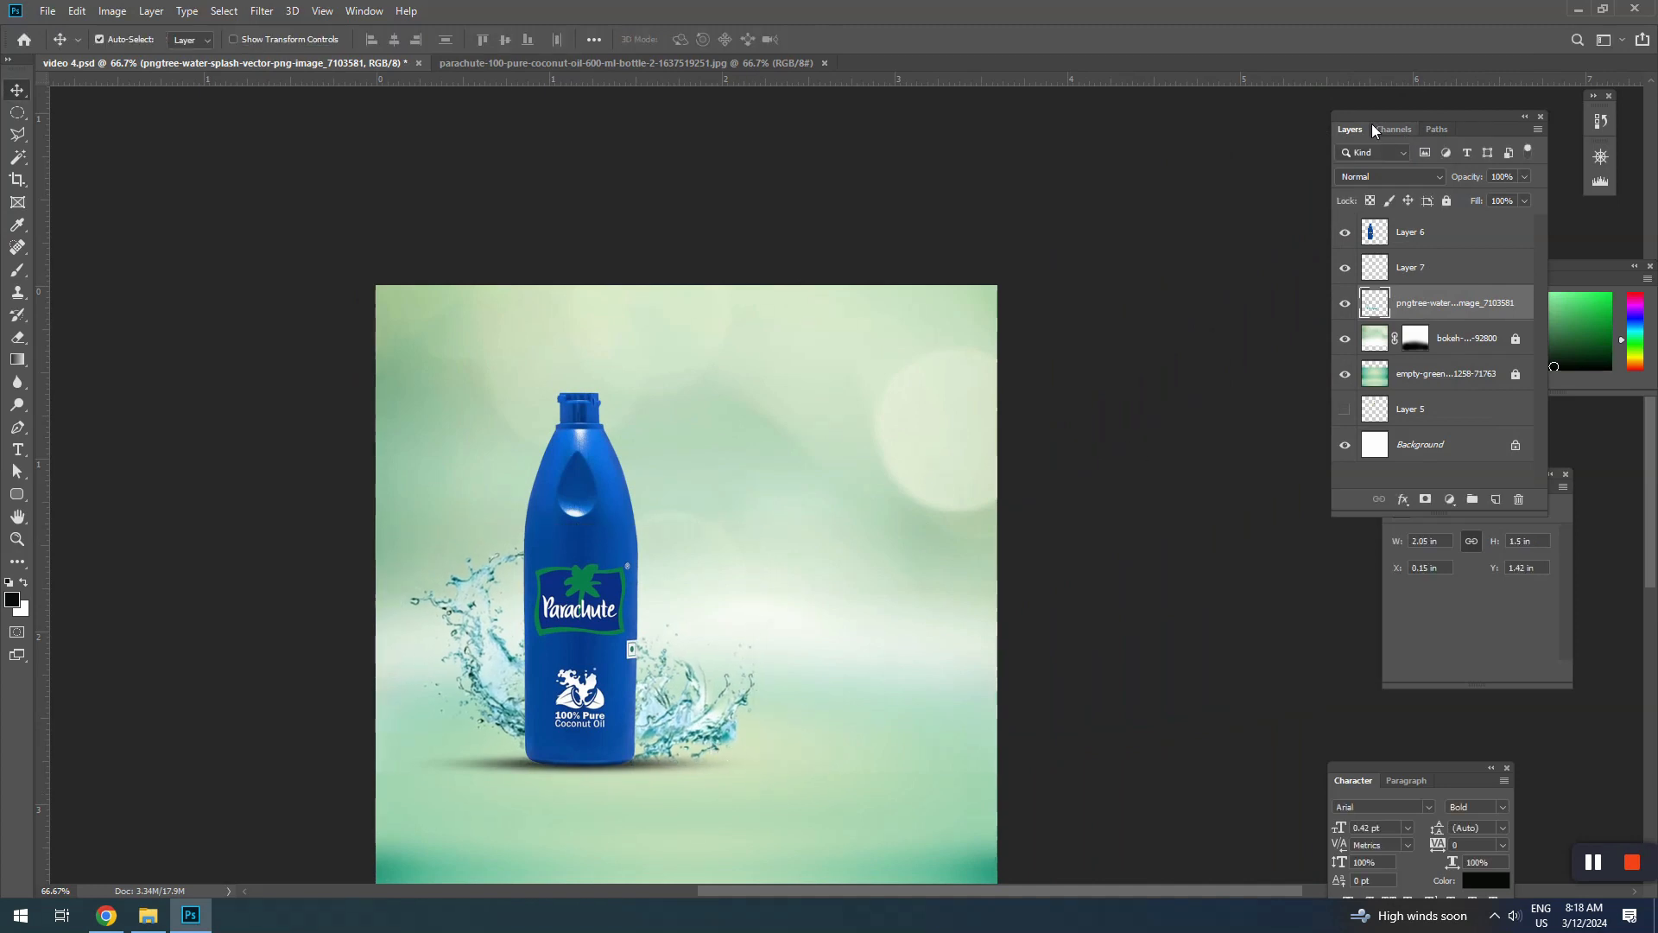
Preview blend modes on the water splash layer, keep it at Normal and lower its opacity, leaving no layer selected
click(1402, 180)
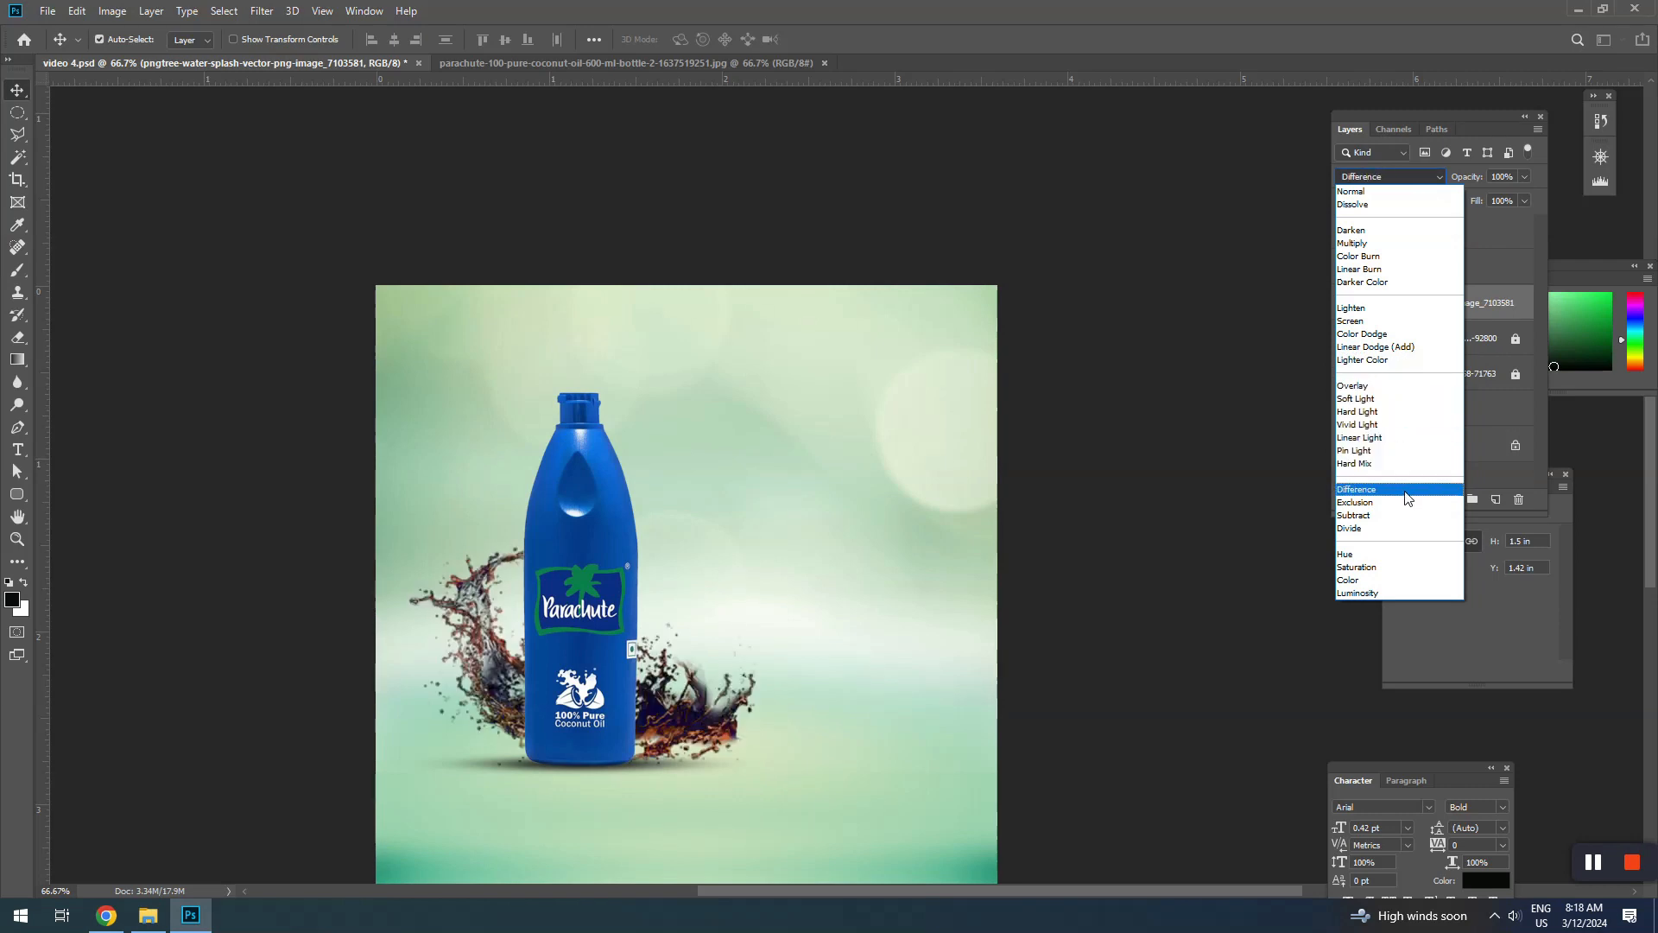
click(1221, 328)
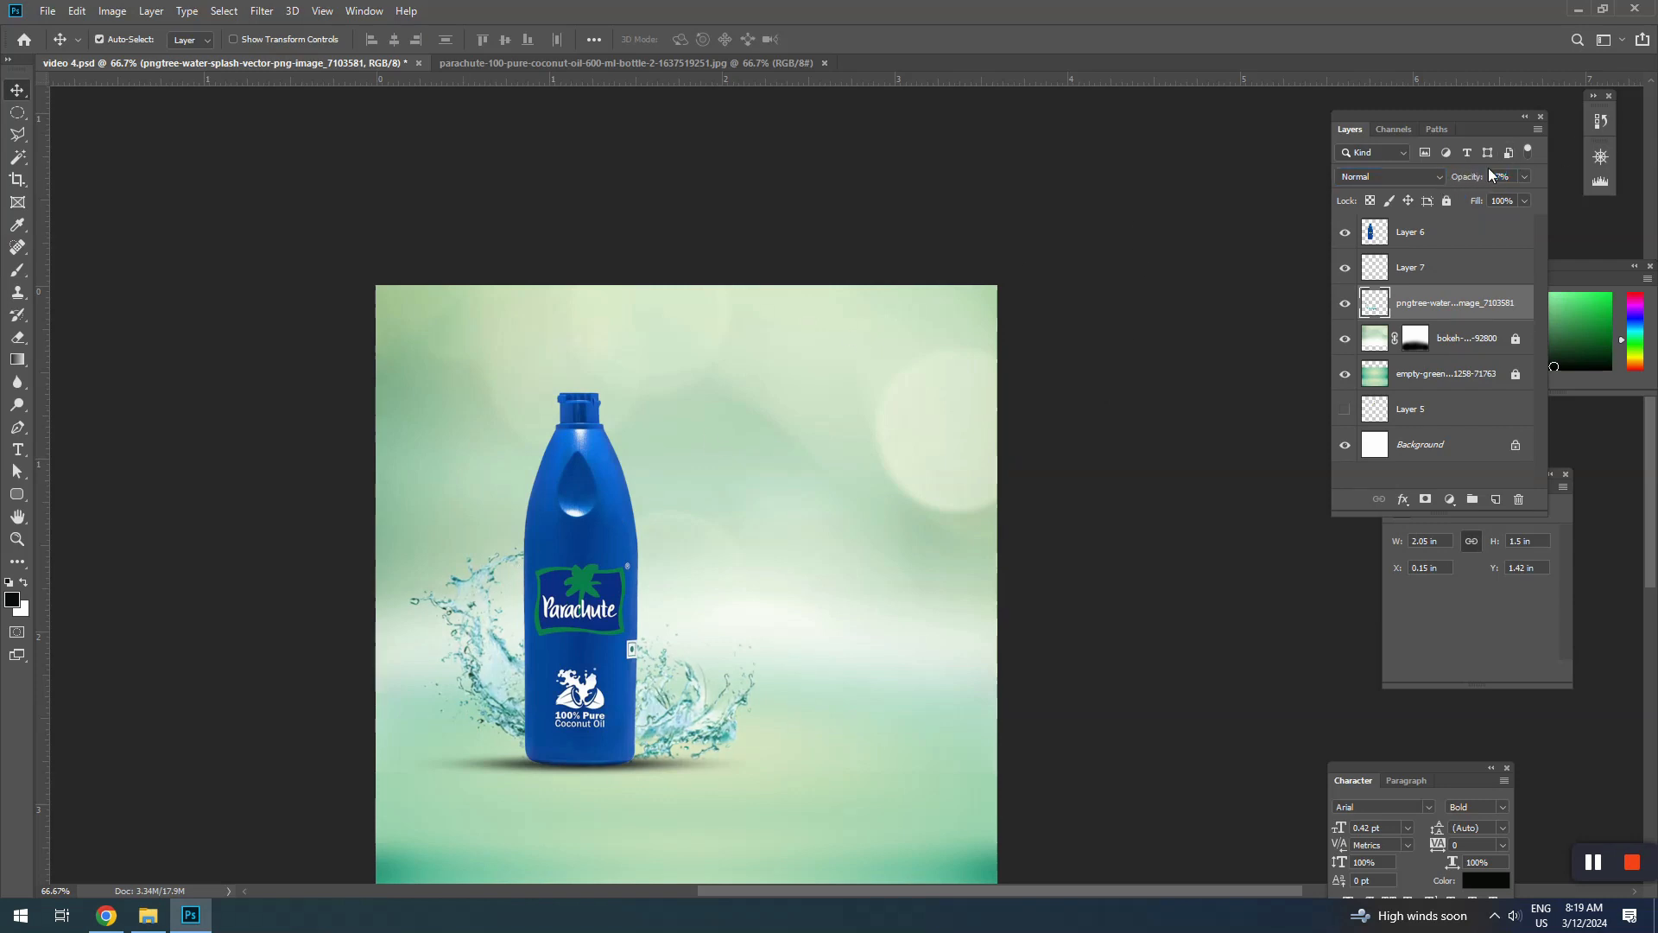
click(239, 633)
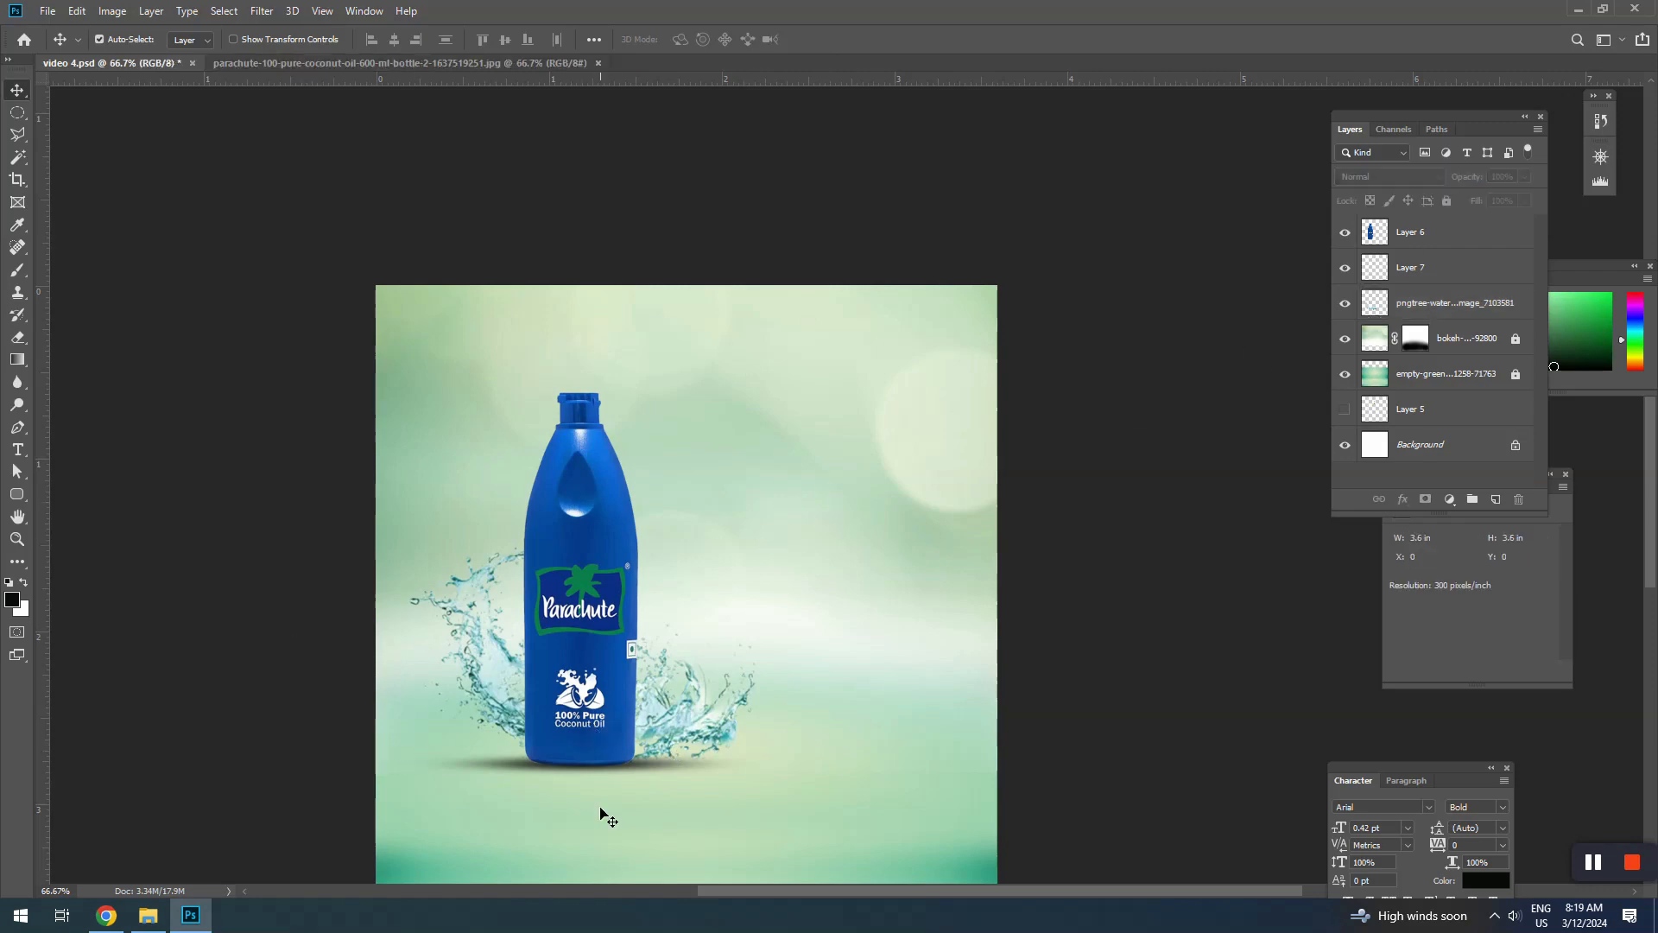
Open the creative-feng-shui-assortment stone image from the coconut oil ad folder as a separate document
click(148, 914)
scroll(1263, 534, down, 5)
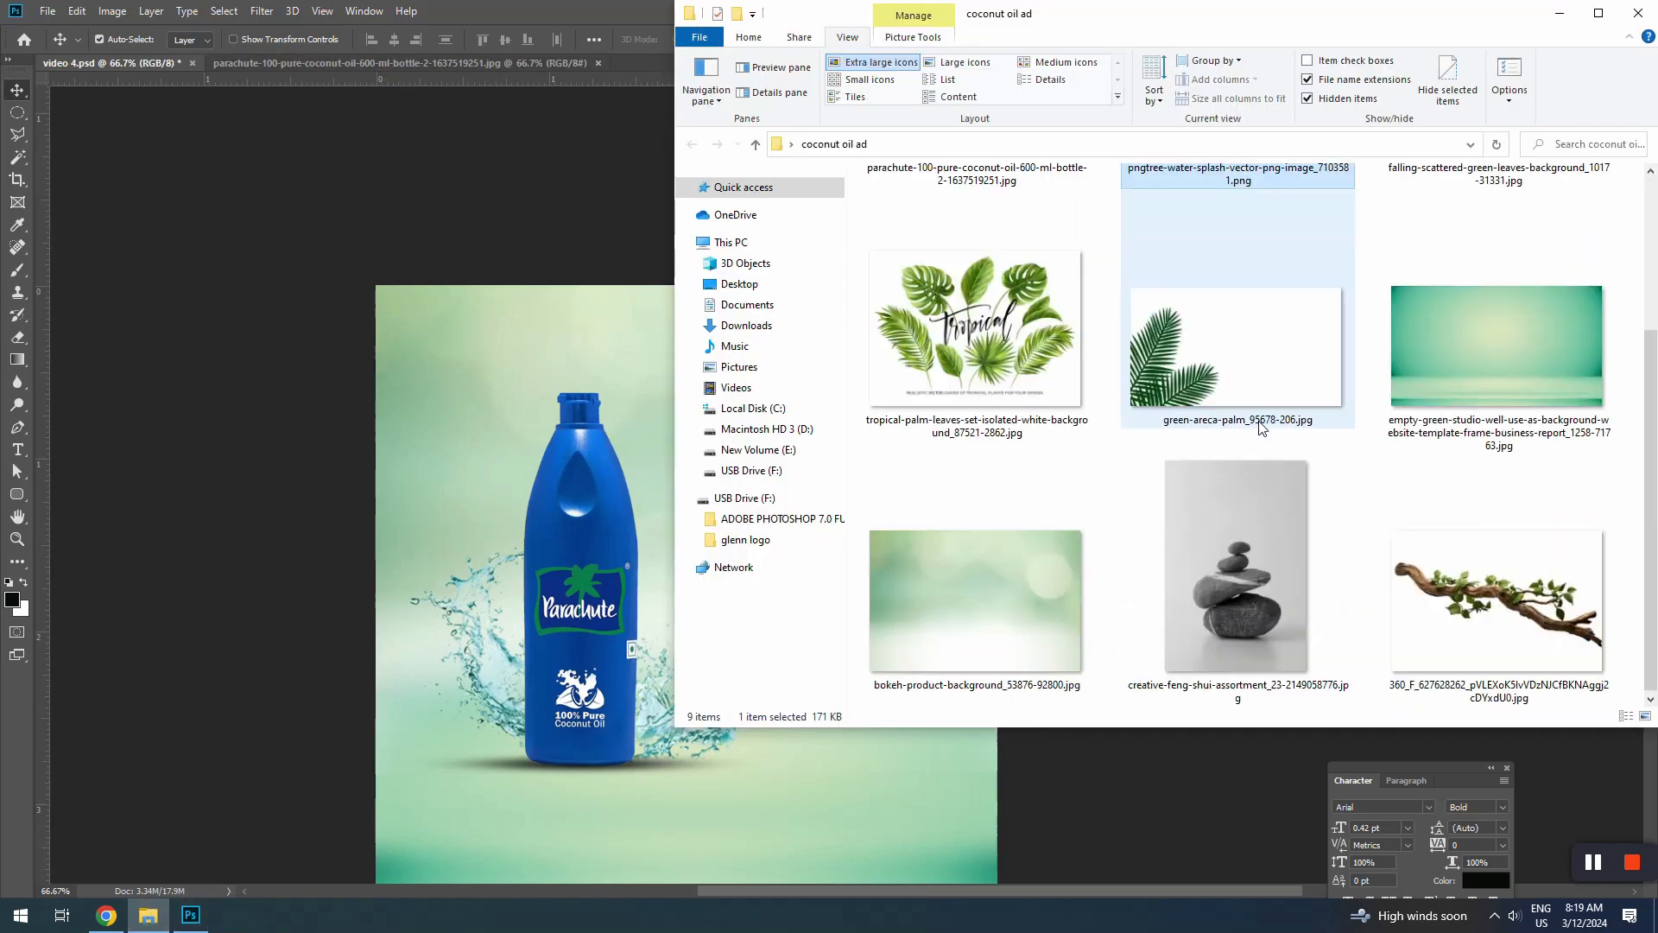
drag(1262, 533, 649, 50)
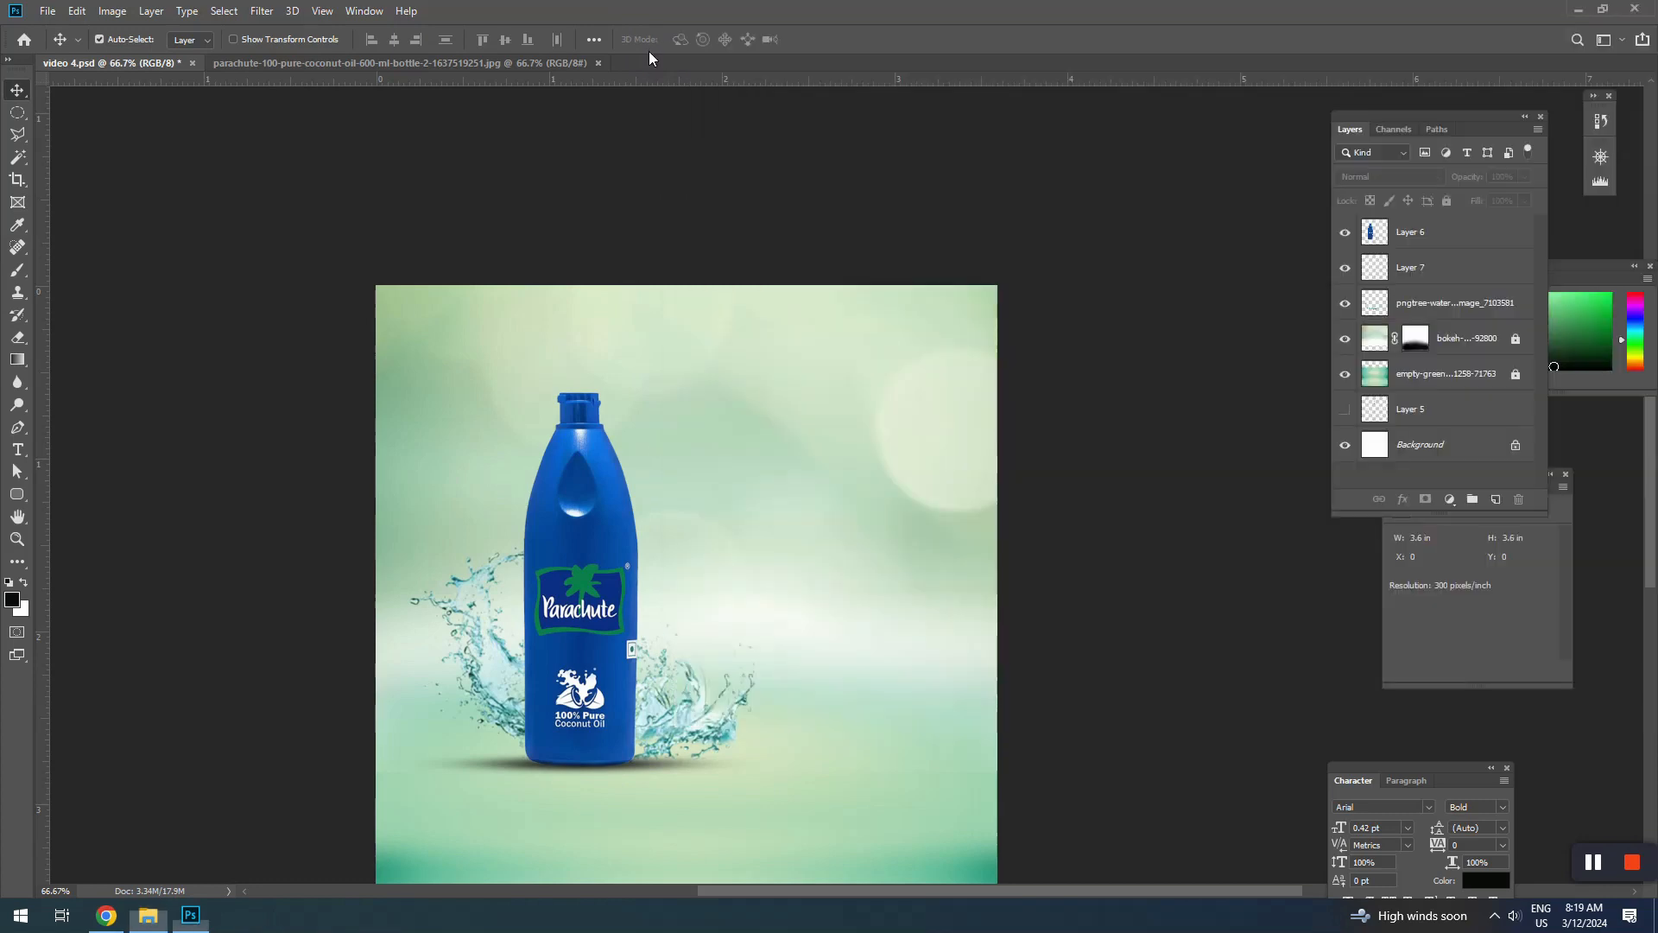
Select the stone stack by picking the grey backdrop with the Magic Wand at tolerance 48 and inverting the selection
key(w)
click(930, 446)
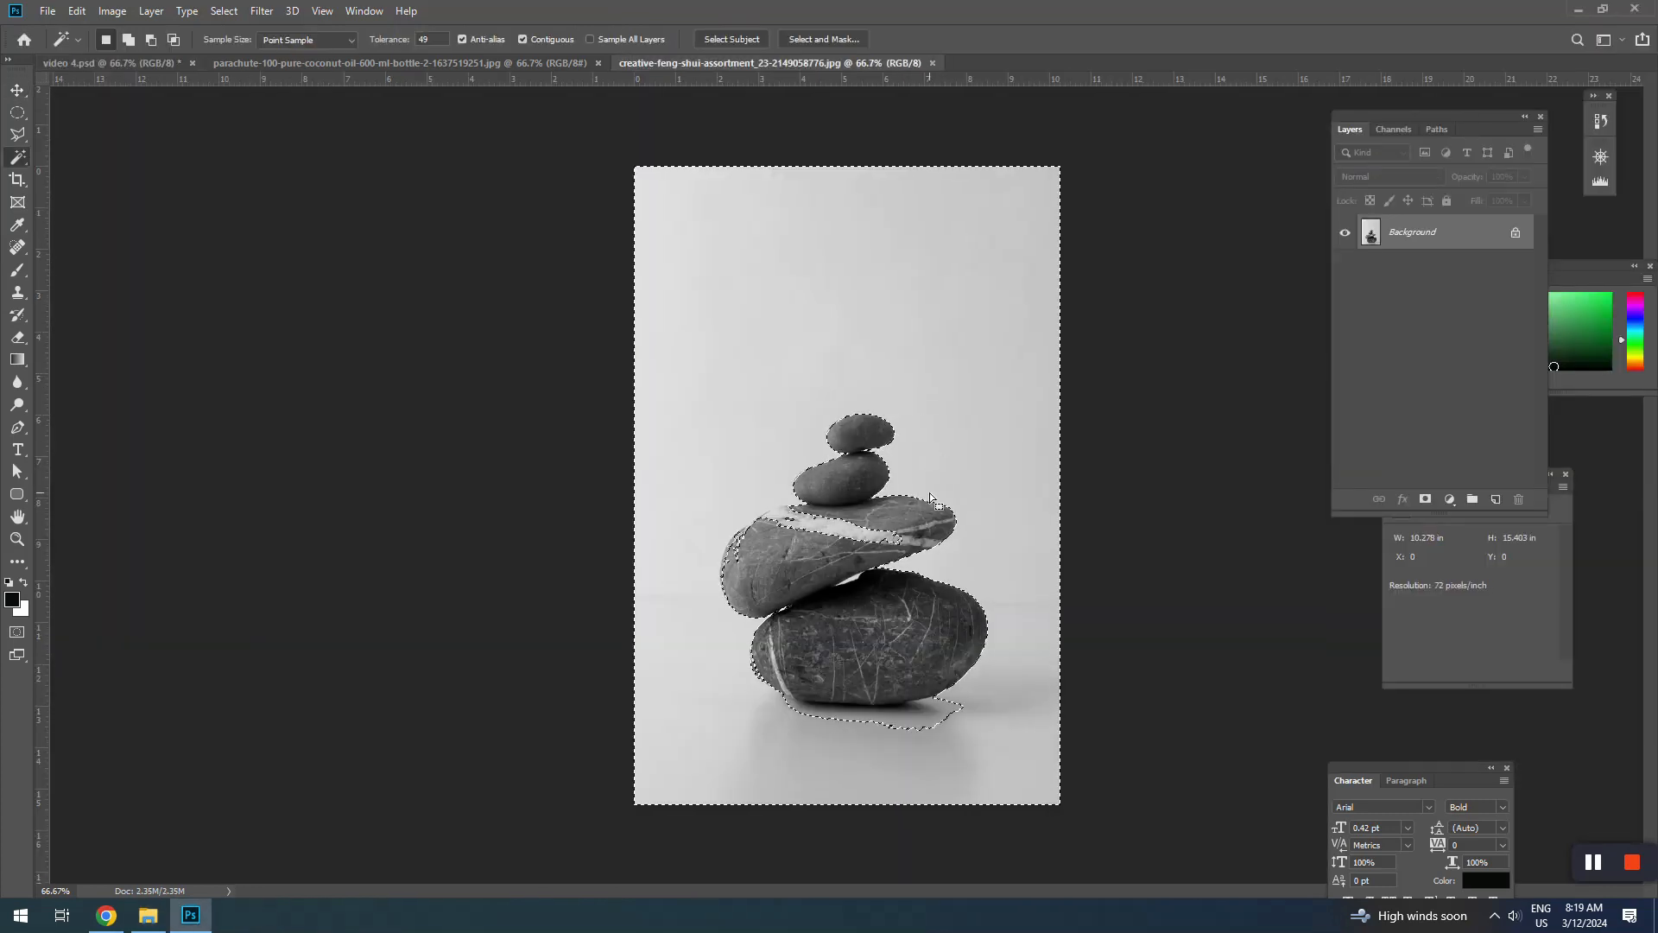
key(ctrl+d)
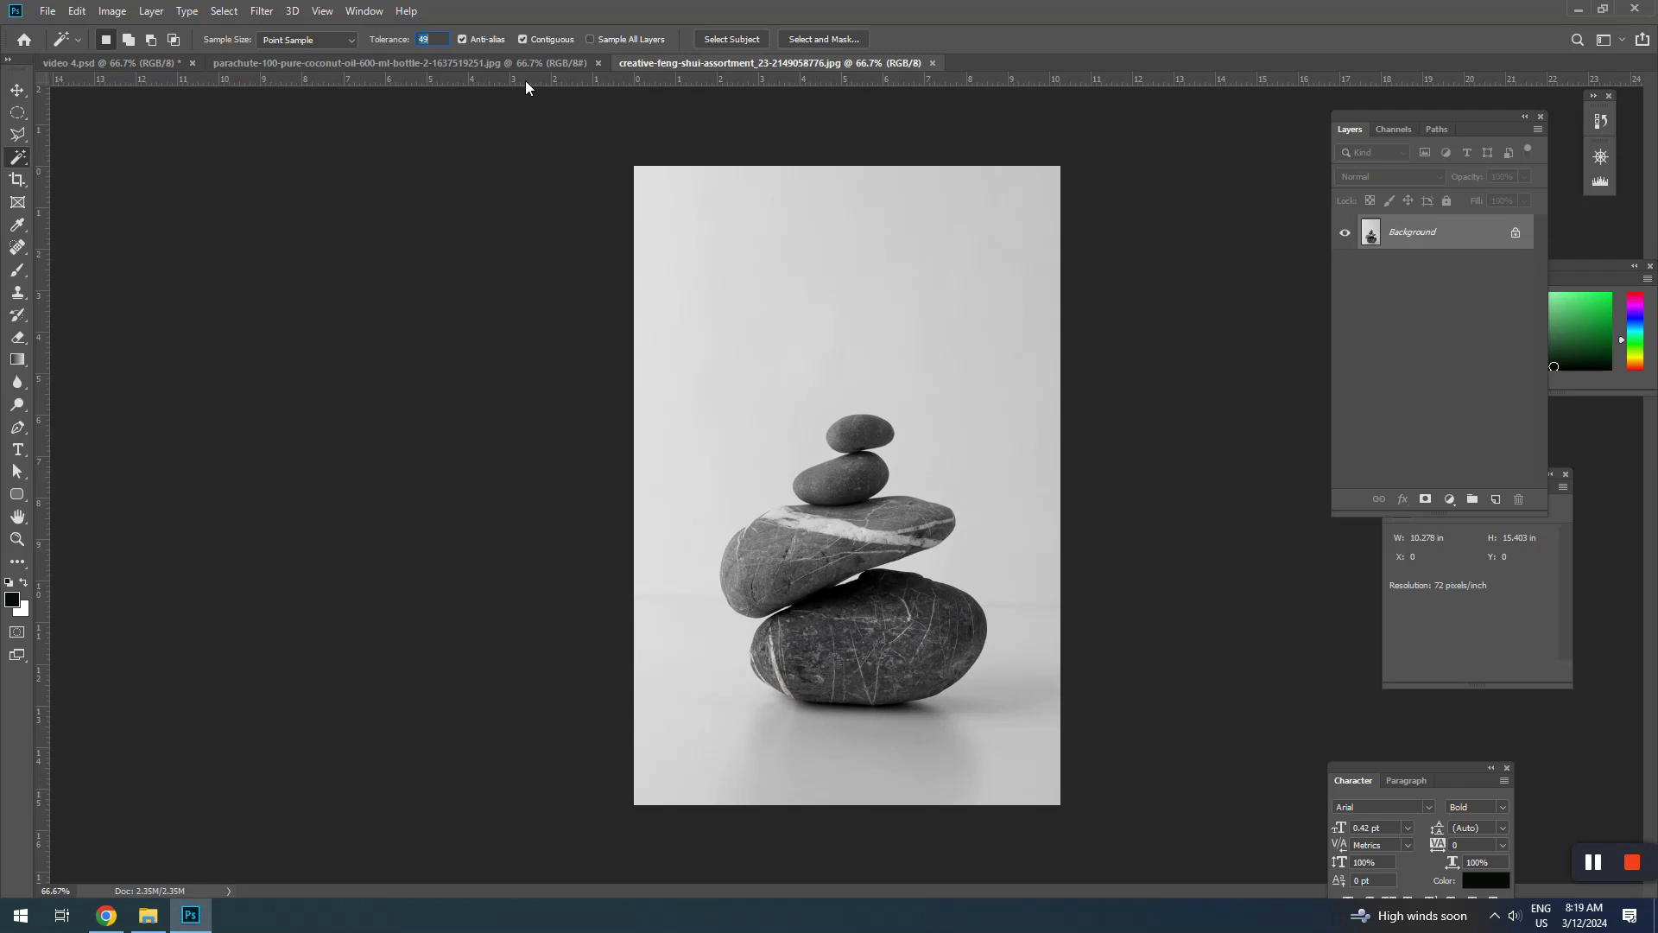
click(768, 492)
right_click(997, 560)
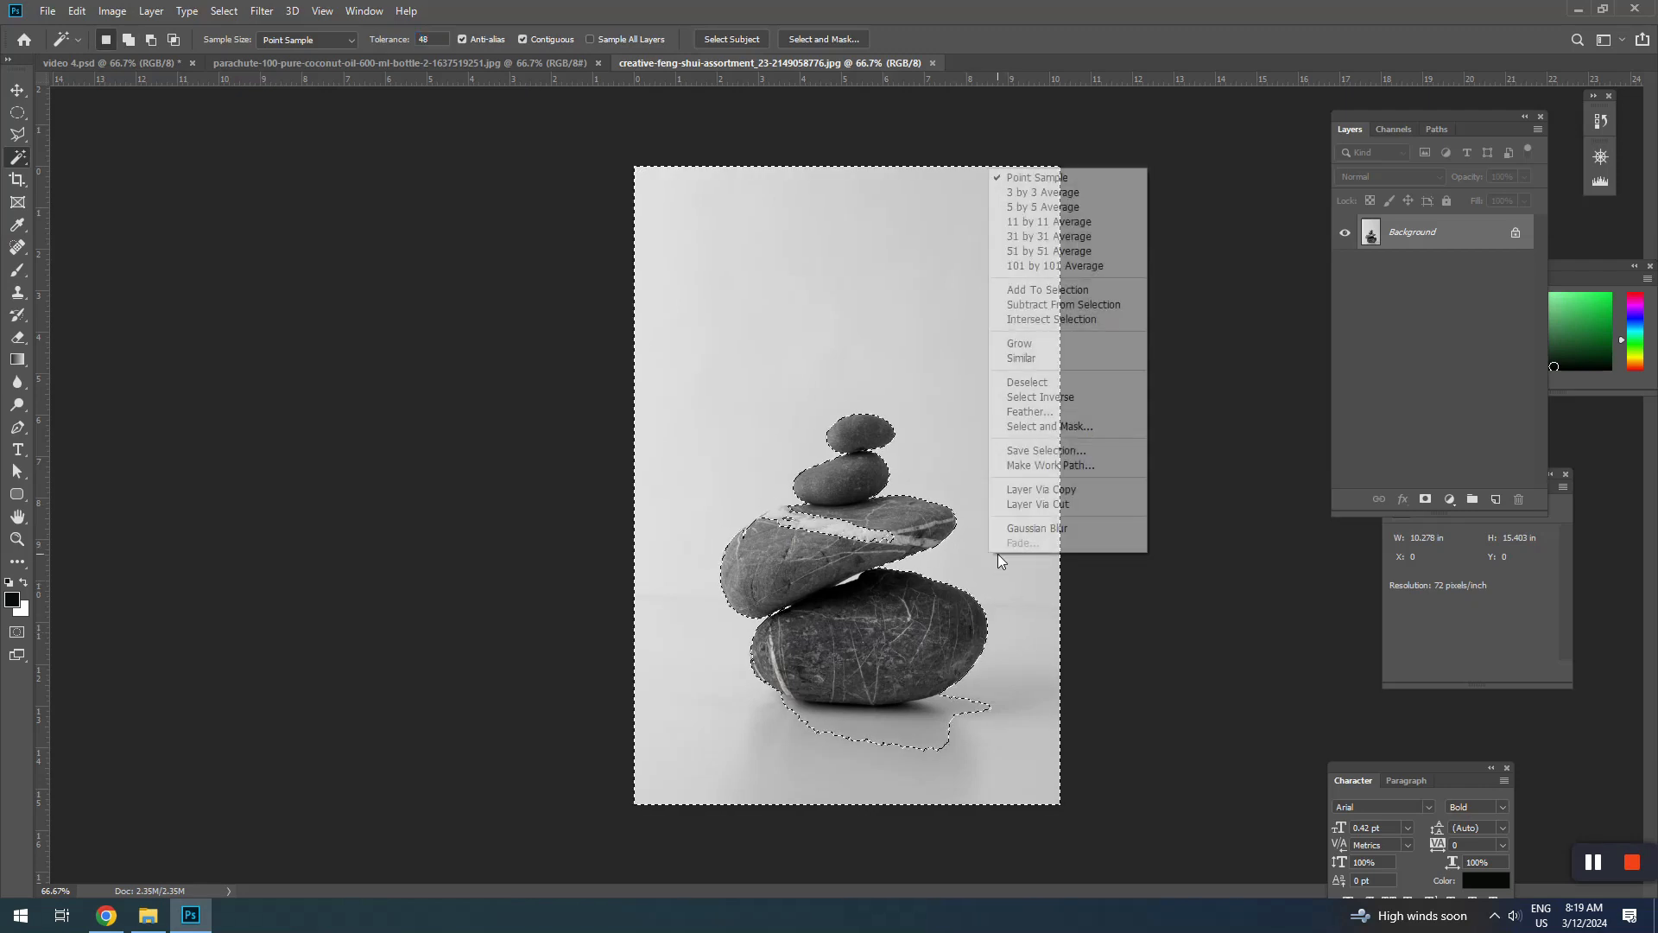
click(1040, 397)
Add the missing white vein and upper edge of the large tilted stone to the selection with the Polygonal Lasso
ctrl+click(741, 537)
ctrl+click(741, 536)
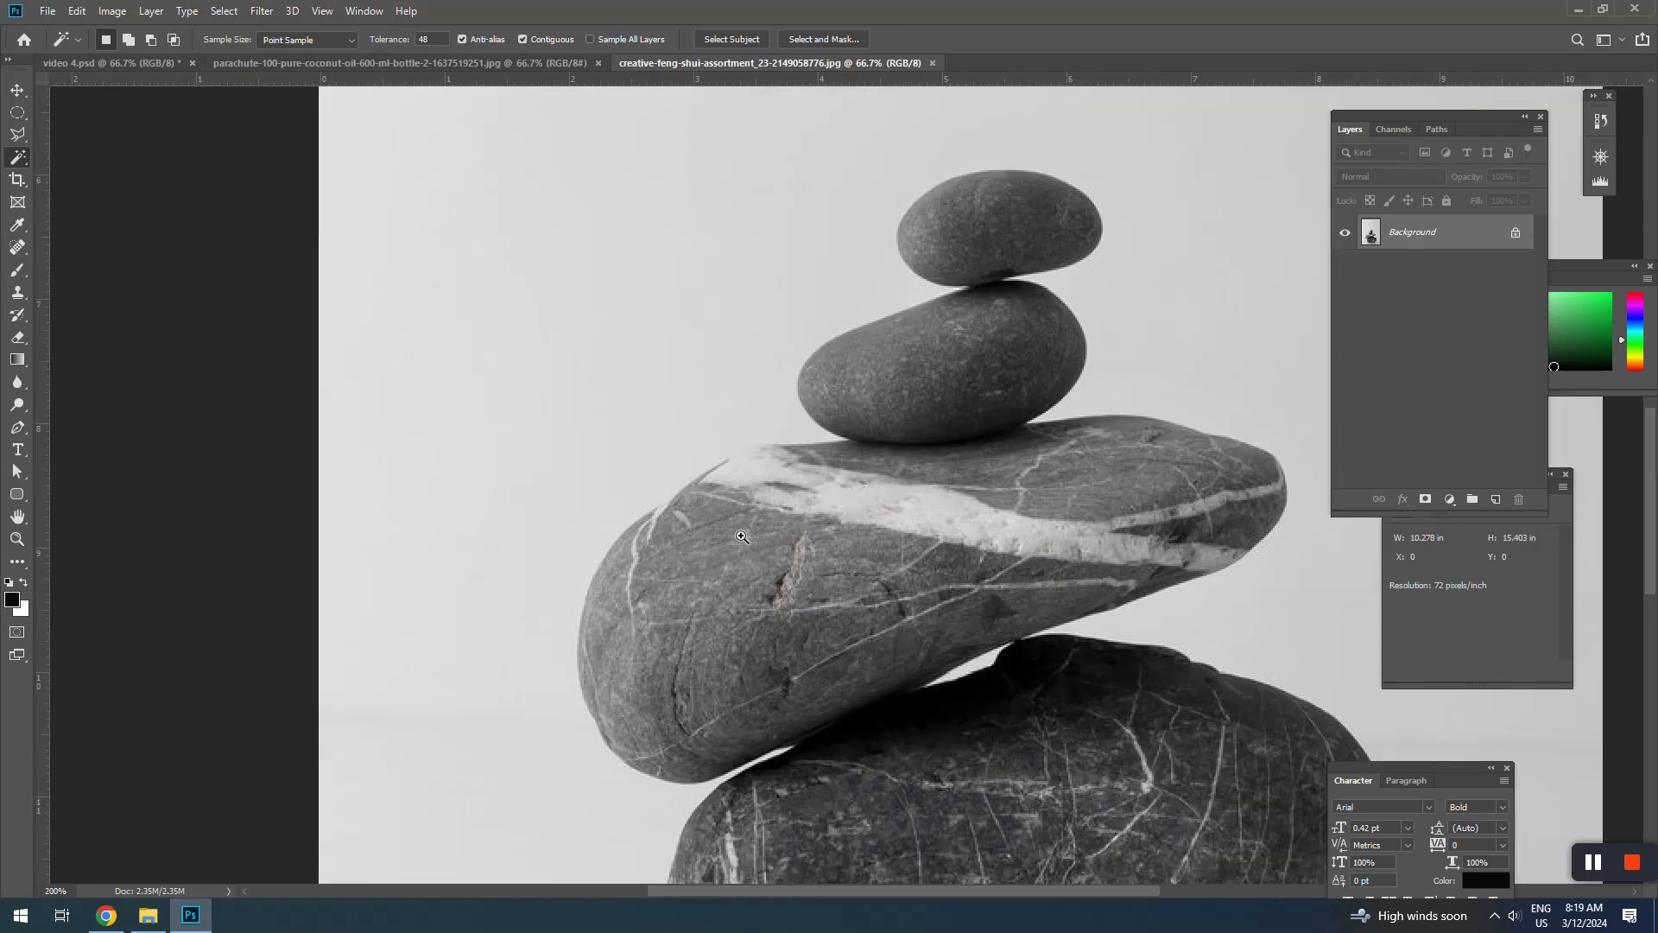
ctrl+click(741, 536)
key(l)
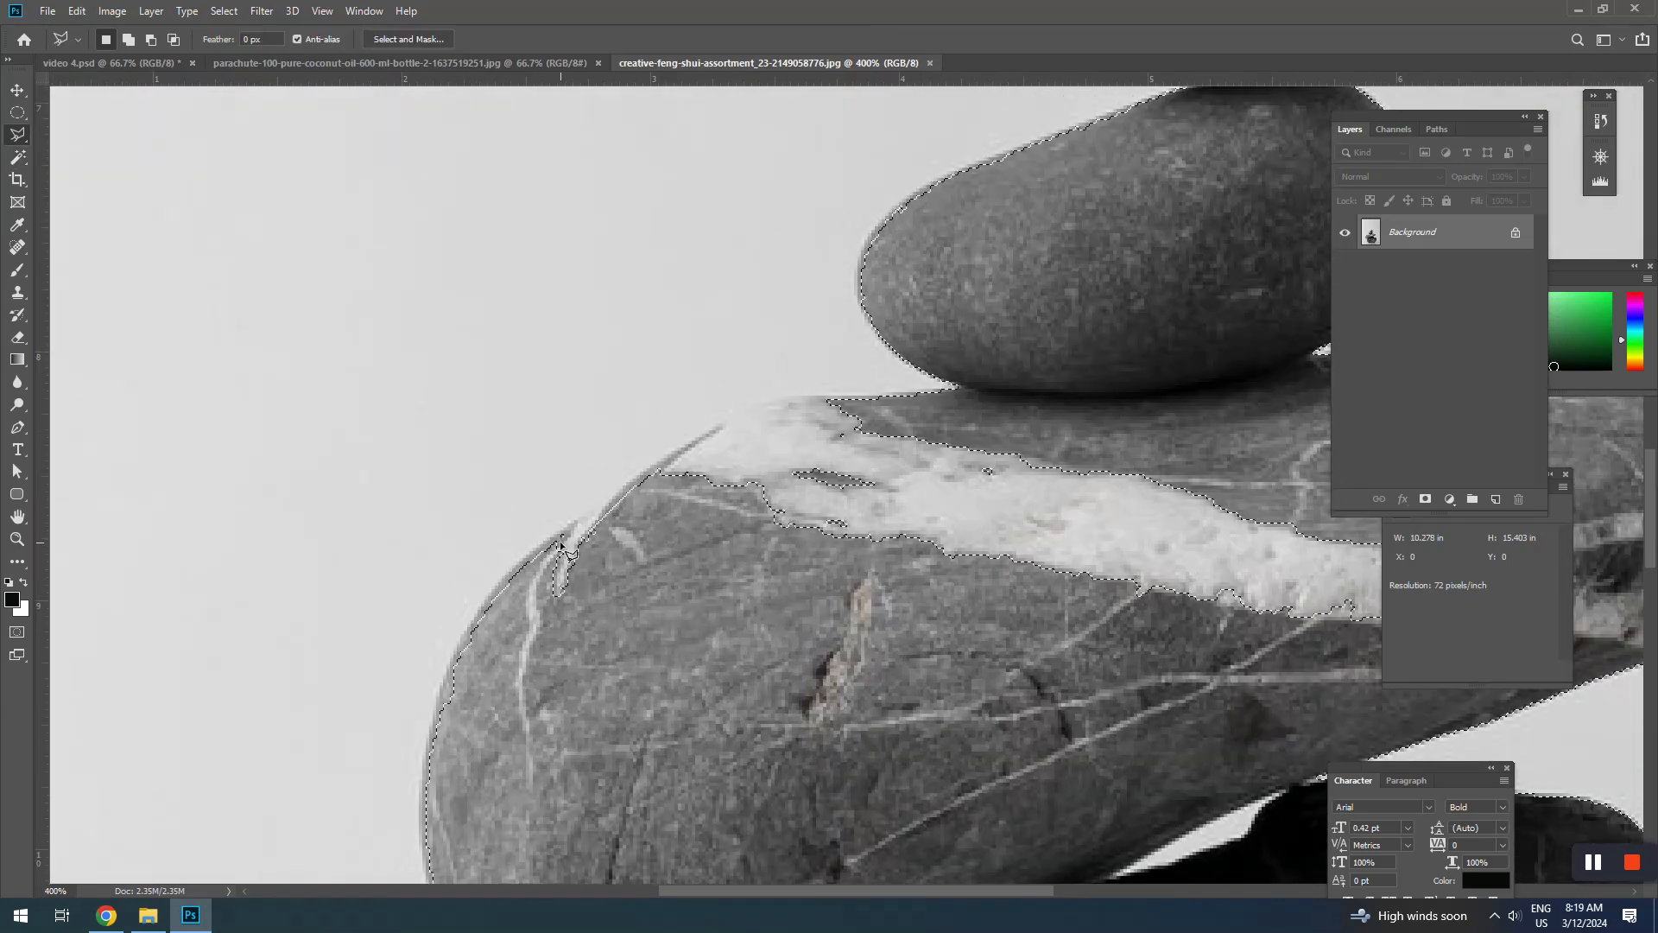
shift+click(557, 551)
click(596, 499)
click(689, 437)
click(758, 402)
click(881, 389)
scroll(889, 378, down, 1)
drag(889, 369, 651, 297)
click(678, 318)
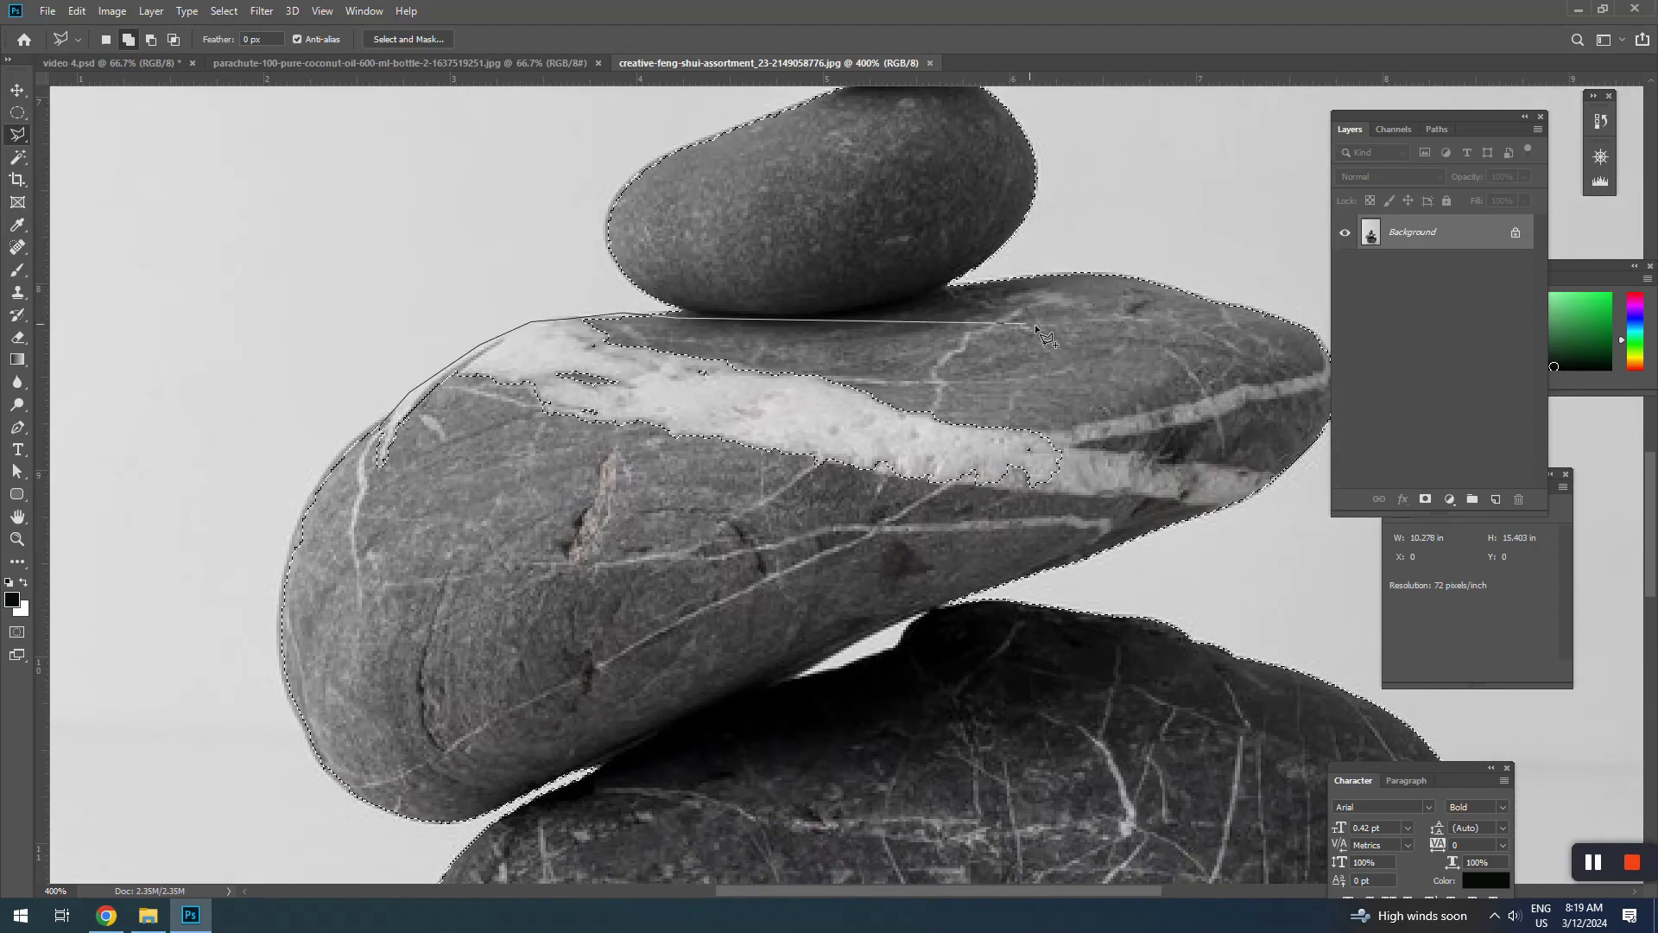
click(1049, 331)
click(1146, 378)
click(340, 501)
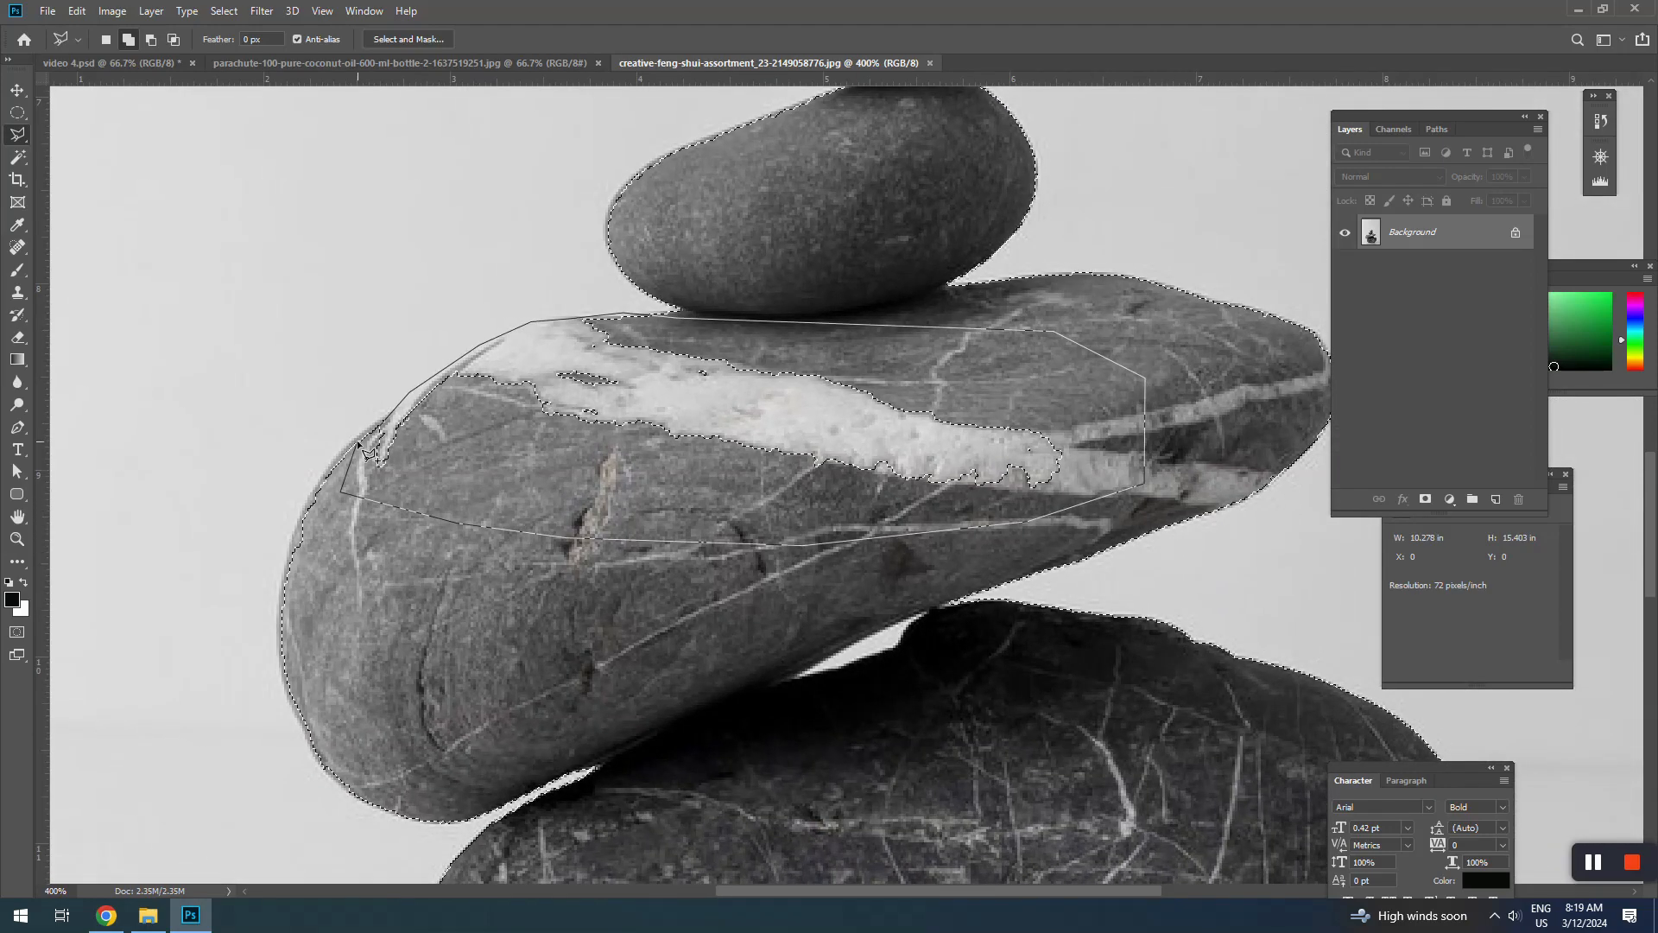
double_click(355, 439)
Subtract the ground shadow beneath the bottom stone from the selection, tracing the stone's lower edge with the Polygonal Lasso
drag(777, 603, 507, 103)
drag(532, 559, 657, 416)
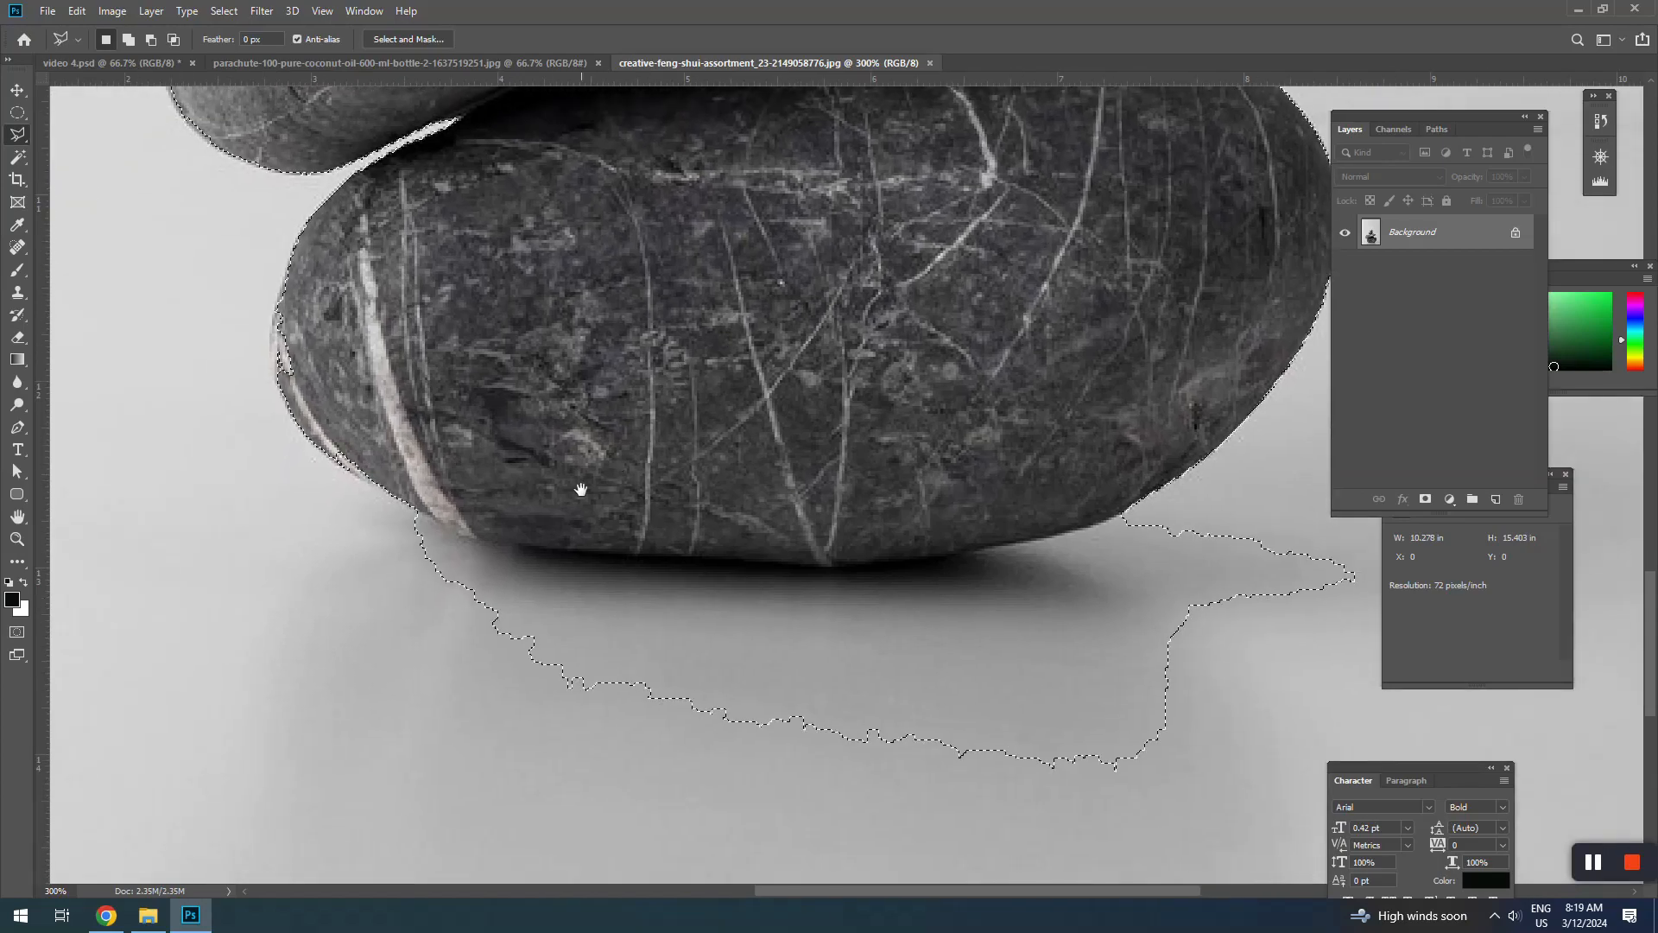
alt+click(418, 514)
click(489, 541)
click(825, 562)
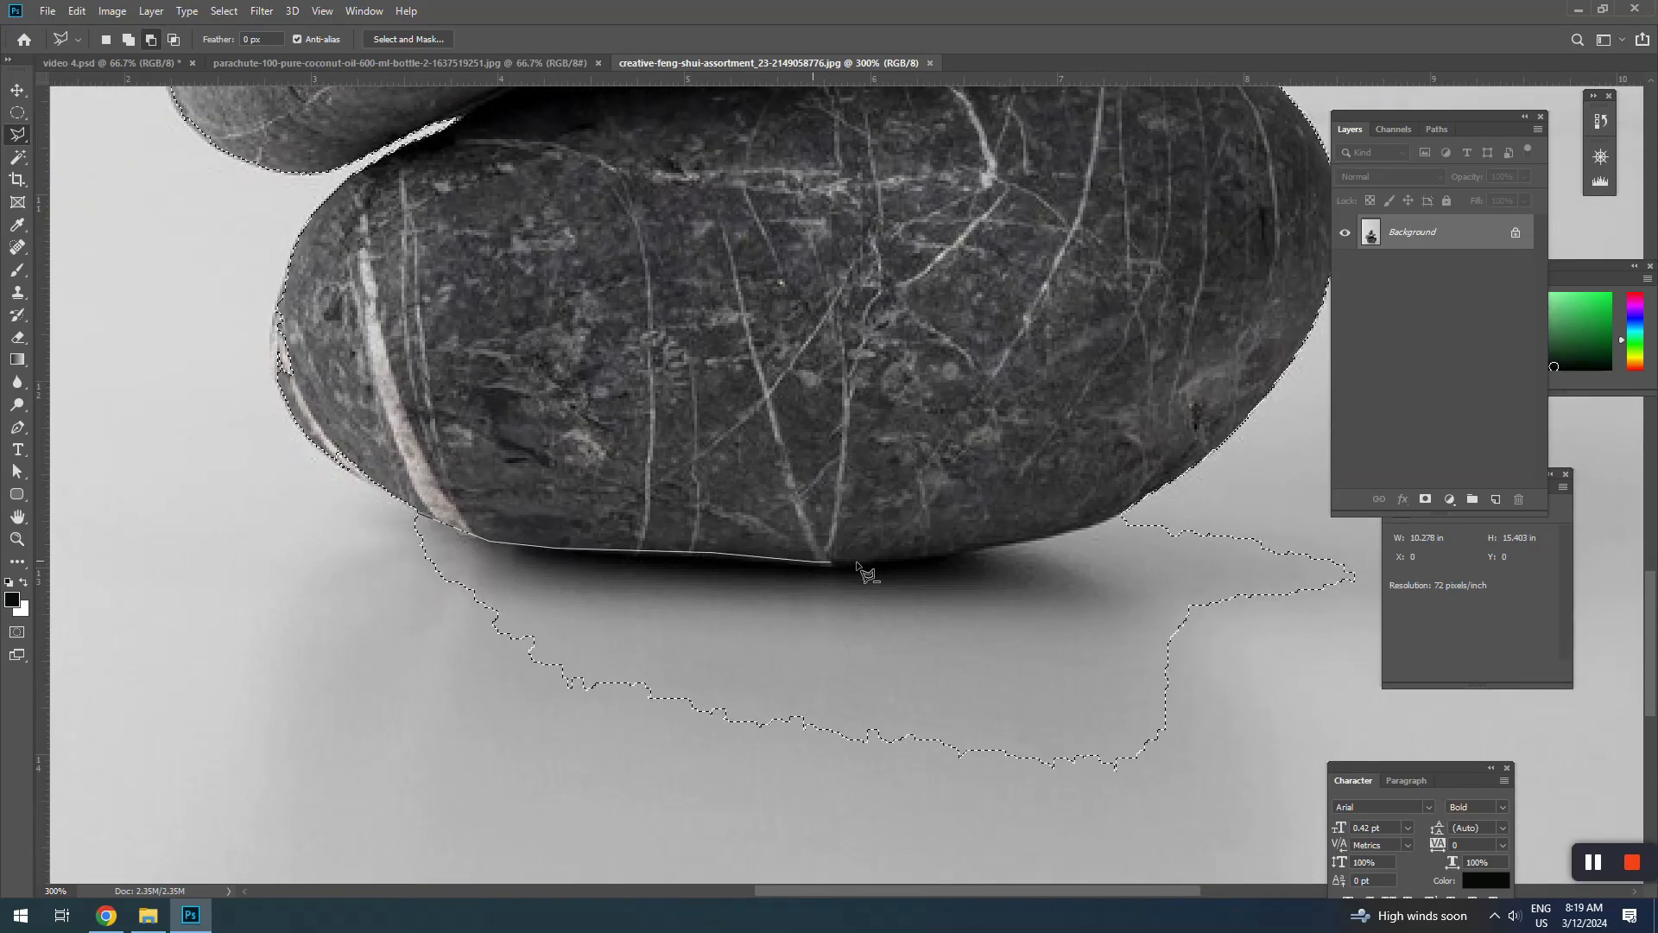
click(1039, 539)
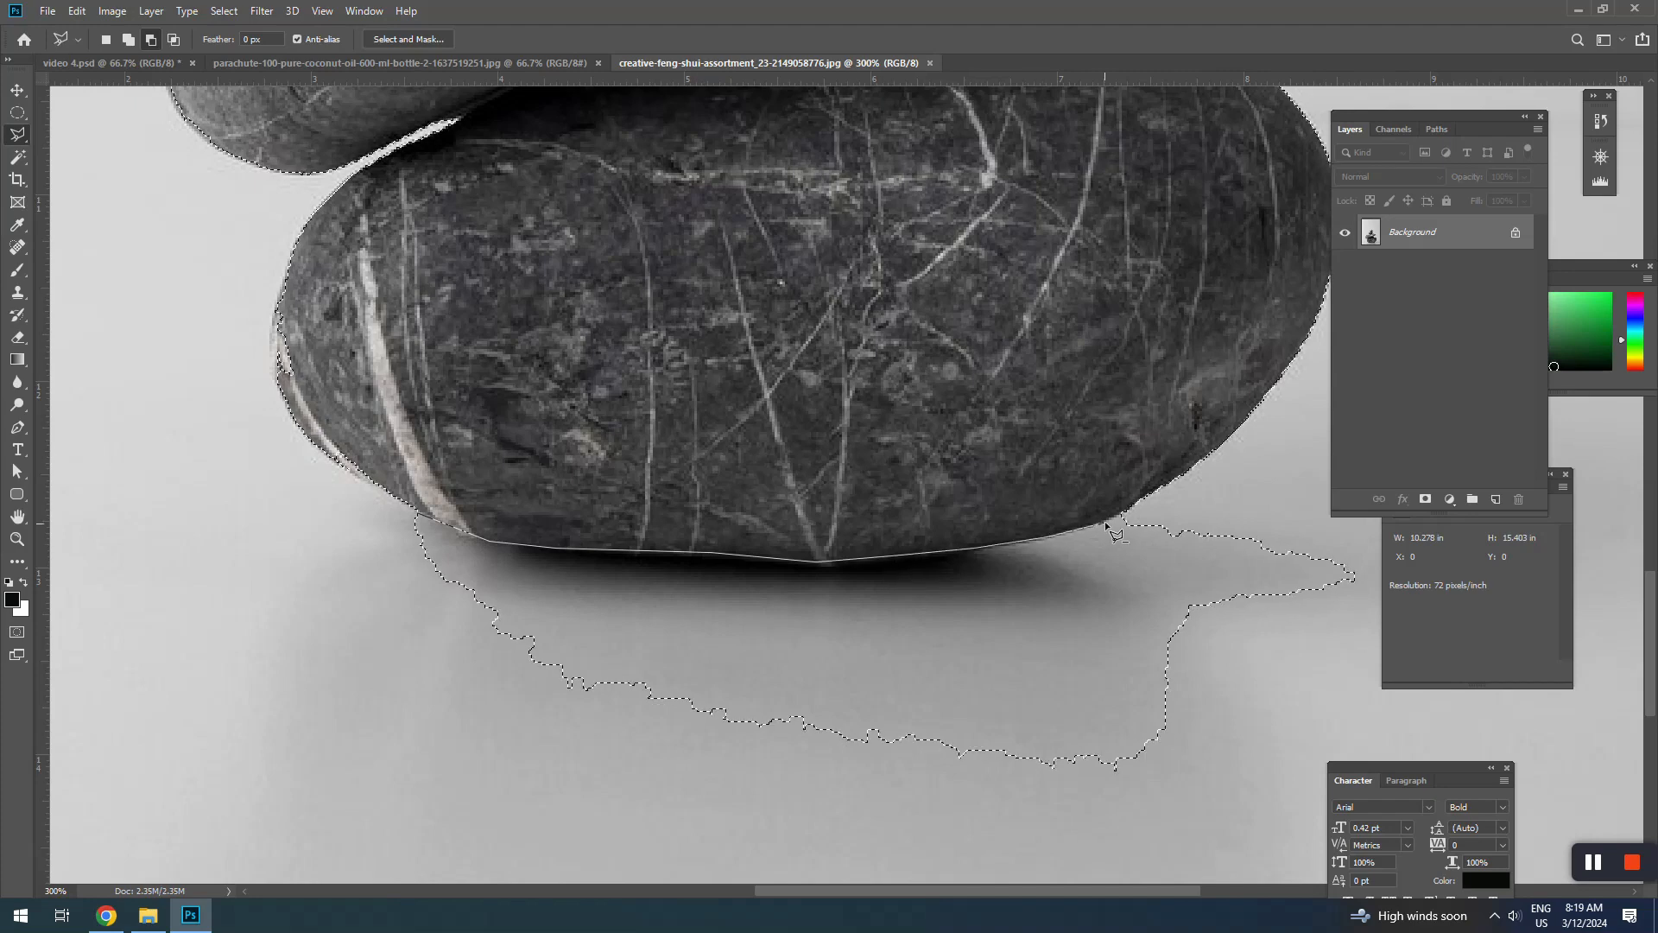
scroll(1157, 499, down, 2)
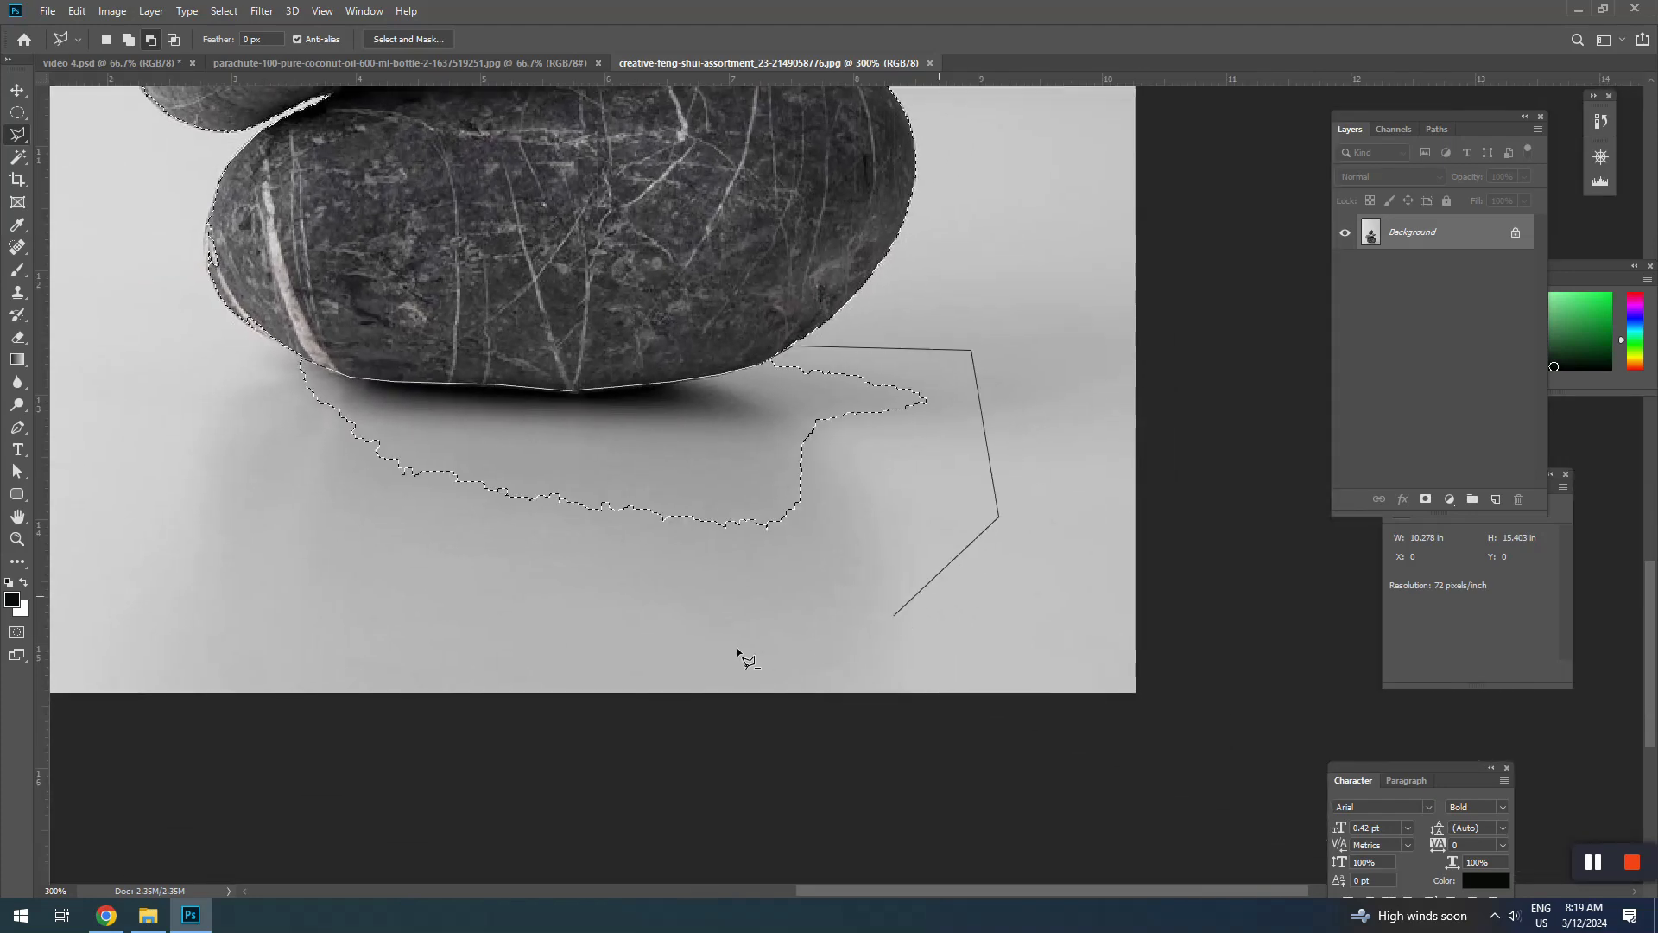
click(756, 644)
click(485, 633)
click(308, 547)
double_click(231, 474)
Add the missing pale strip along the bottom stone's left edge to the selection with the Polygonal Lasso
scroll(238, 295, up, 1)
drag(259, 292, 747, 544)
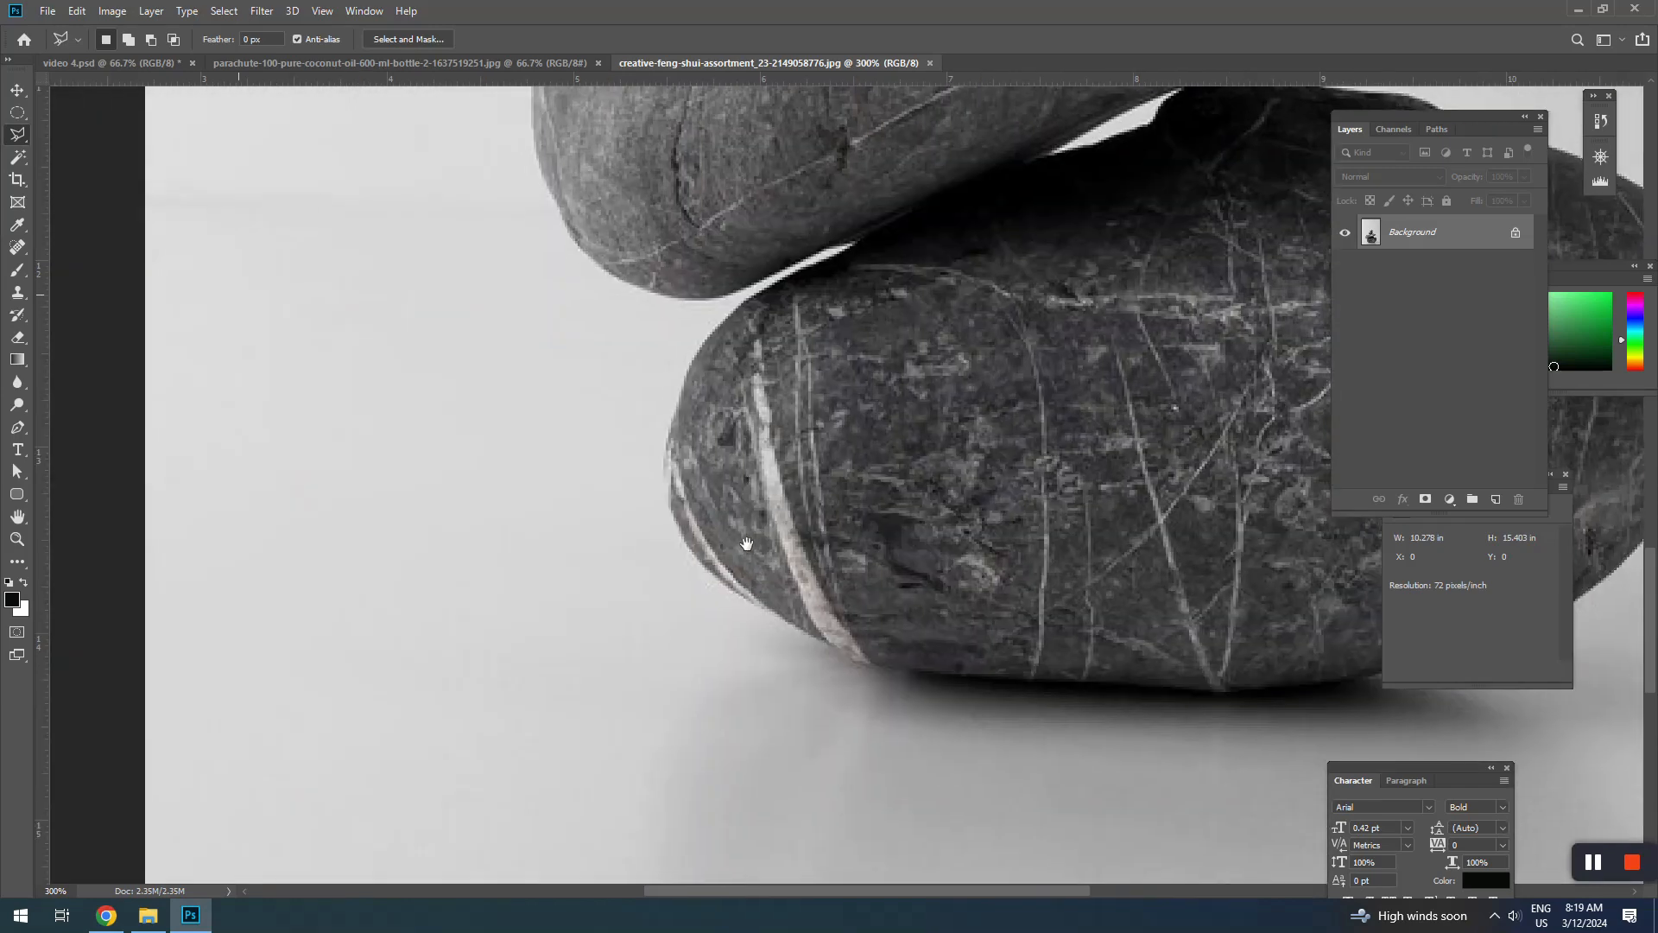
shift+click(673, 442)
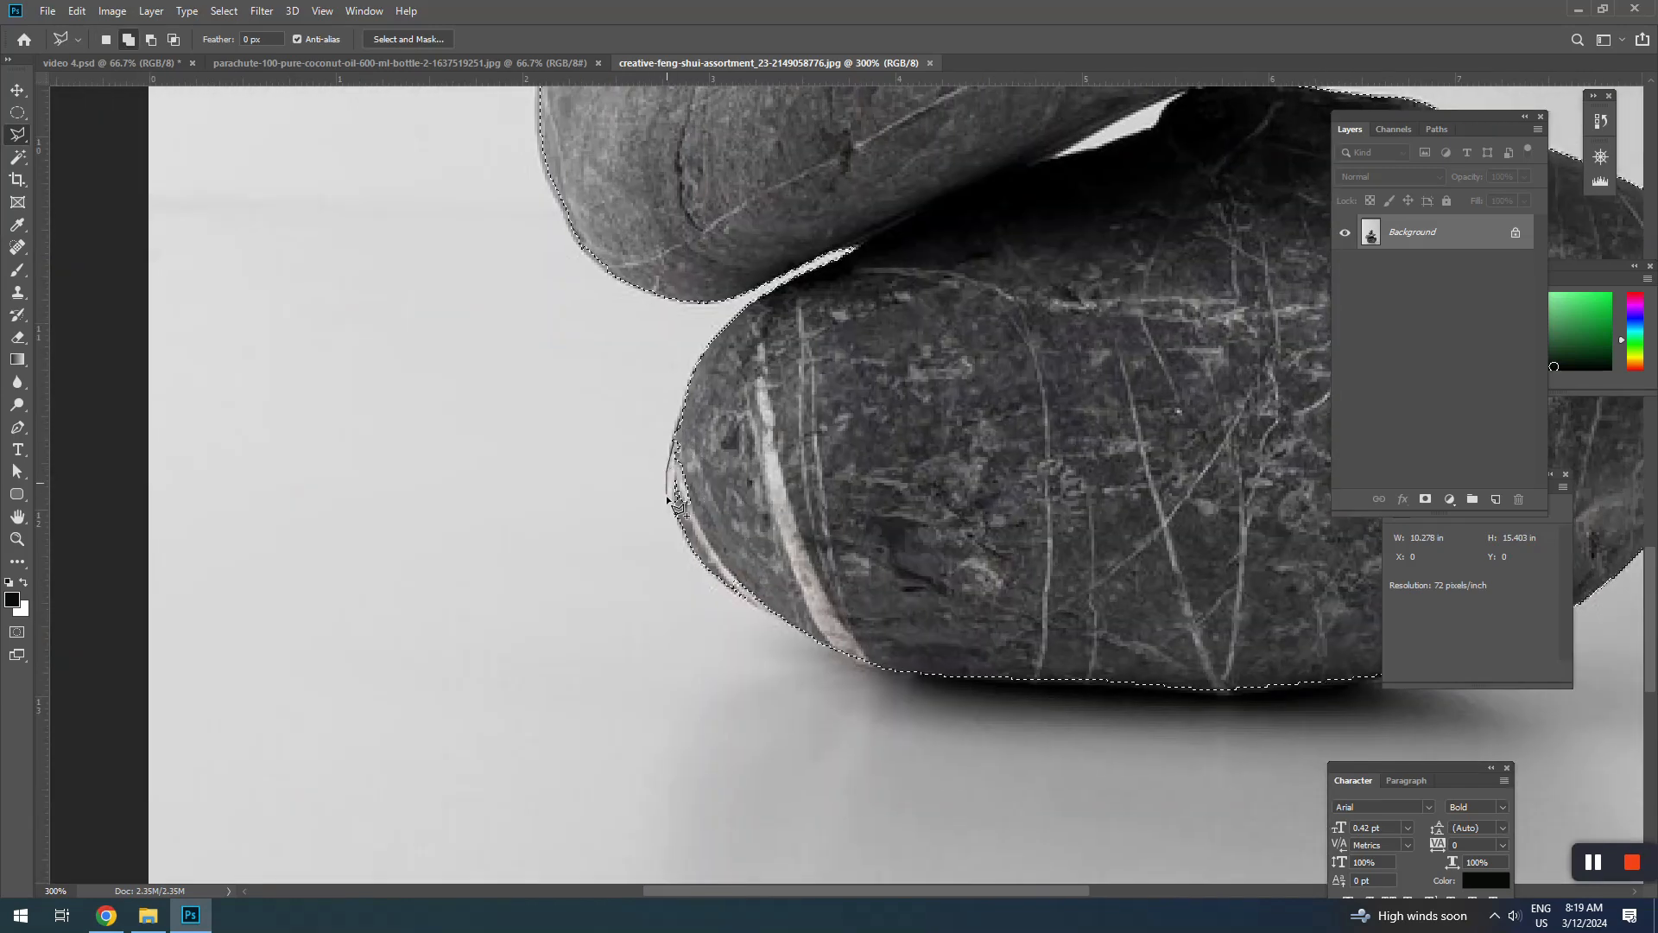
click(674, 498)
click(698, 560)
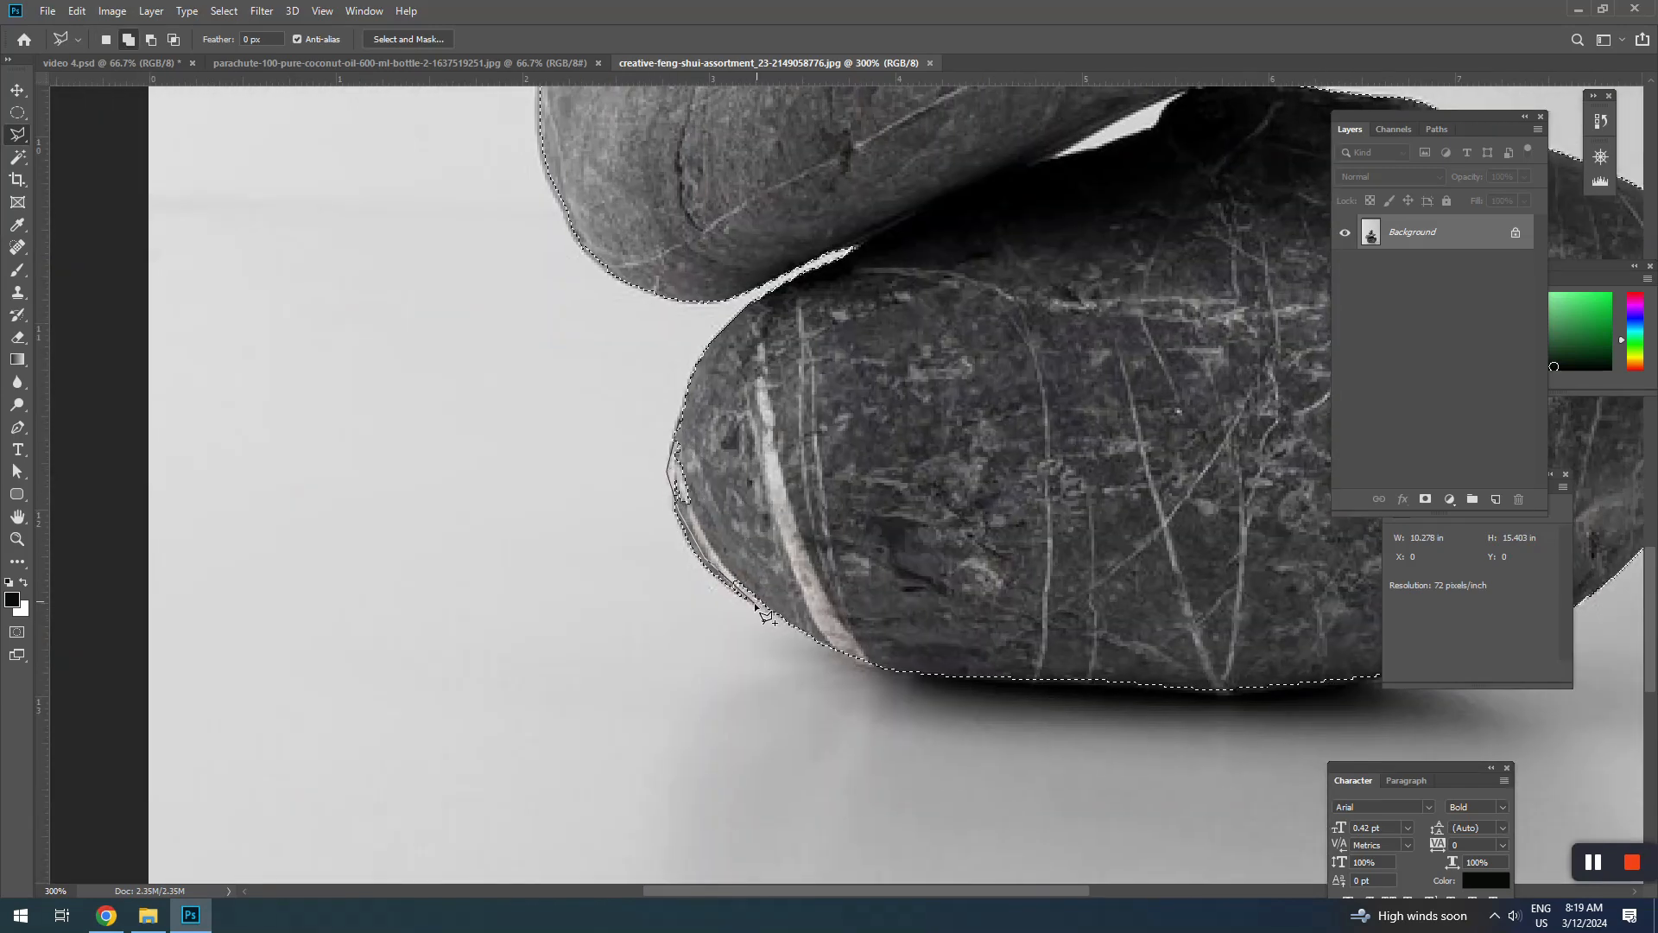
click(756, 606)
click(814, 641)
double_click(817, 453)
Subtract the light backdrop gap between the two large stones from the selection using the Magic Wand
drag(869, 220, 710, 490)
scroll(716, 494, down, 1)
scroll(887, 535, up, 1)
key(w)
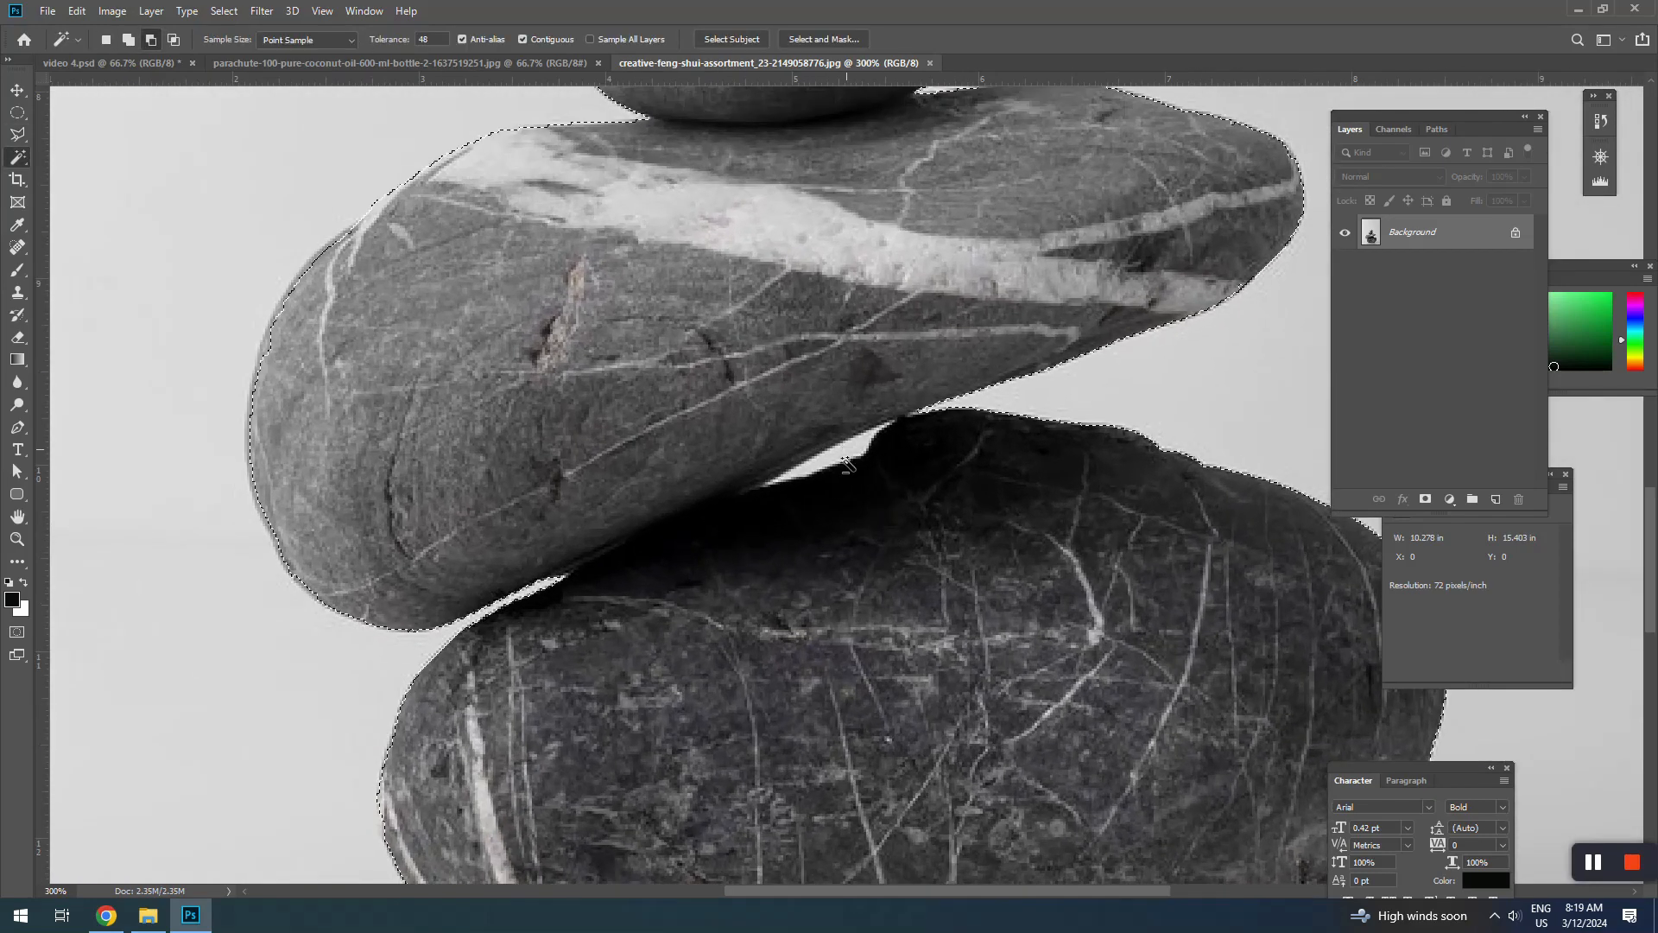
click(847, 464)
scroll(836, 518, down, 3)
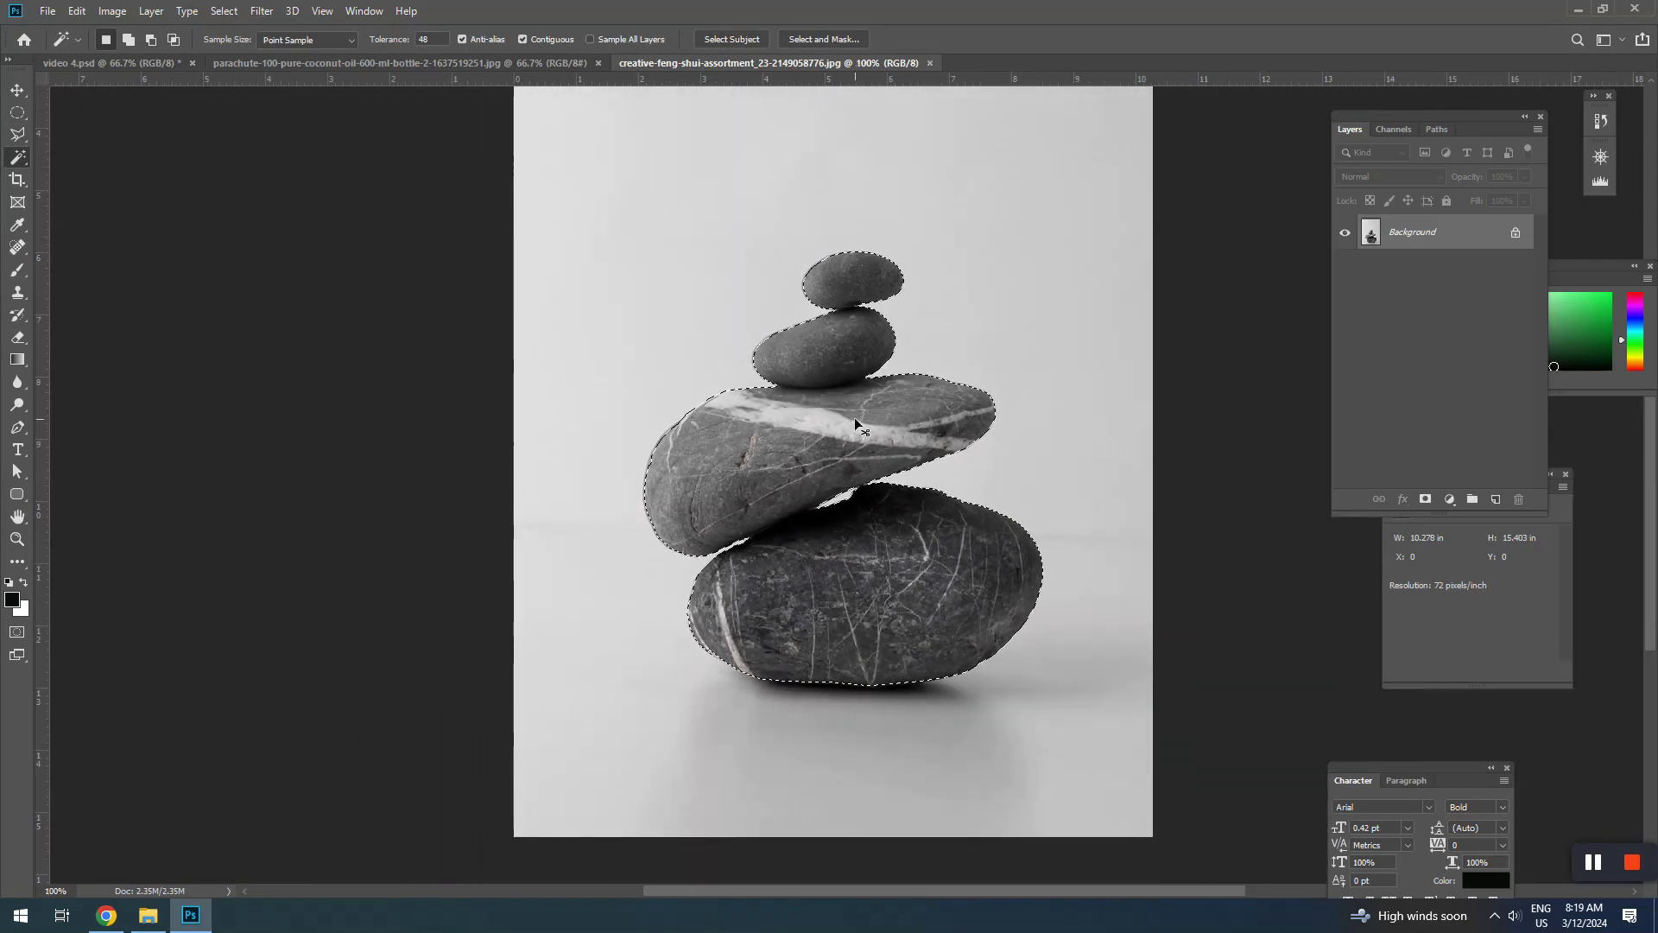
Paste the cut-out stones into video 4.psd and scale them proportionally to about 54.28%, placed to the right of the bottle
click(110, 63)
key(v)
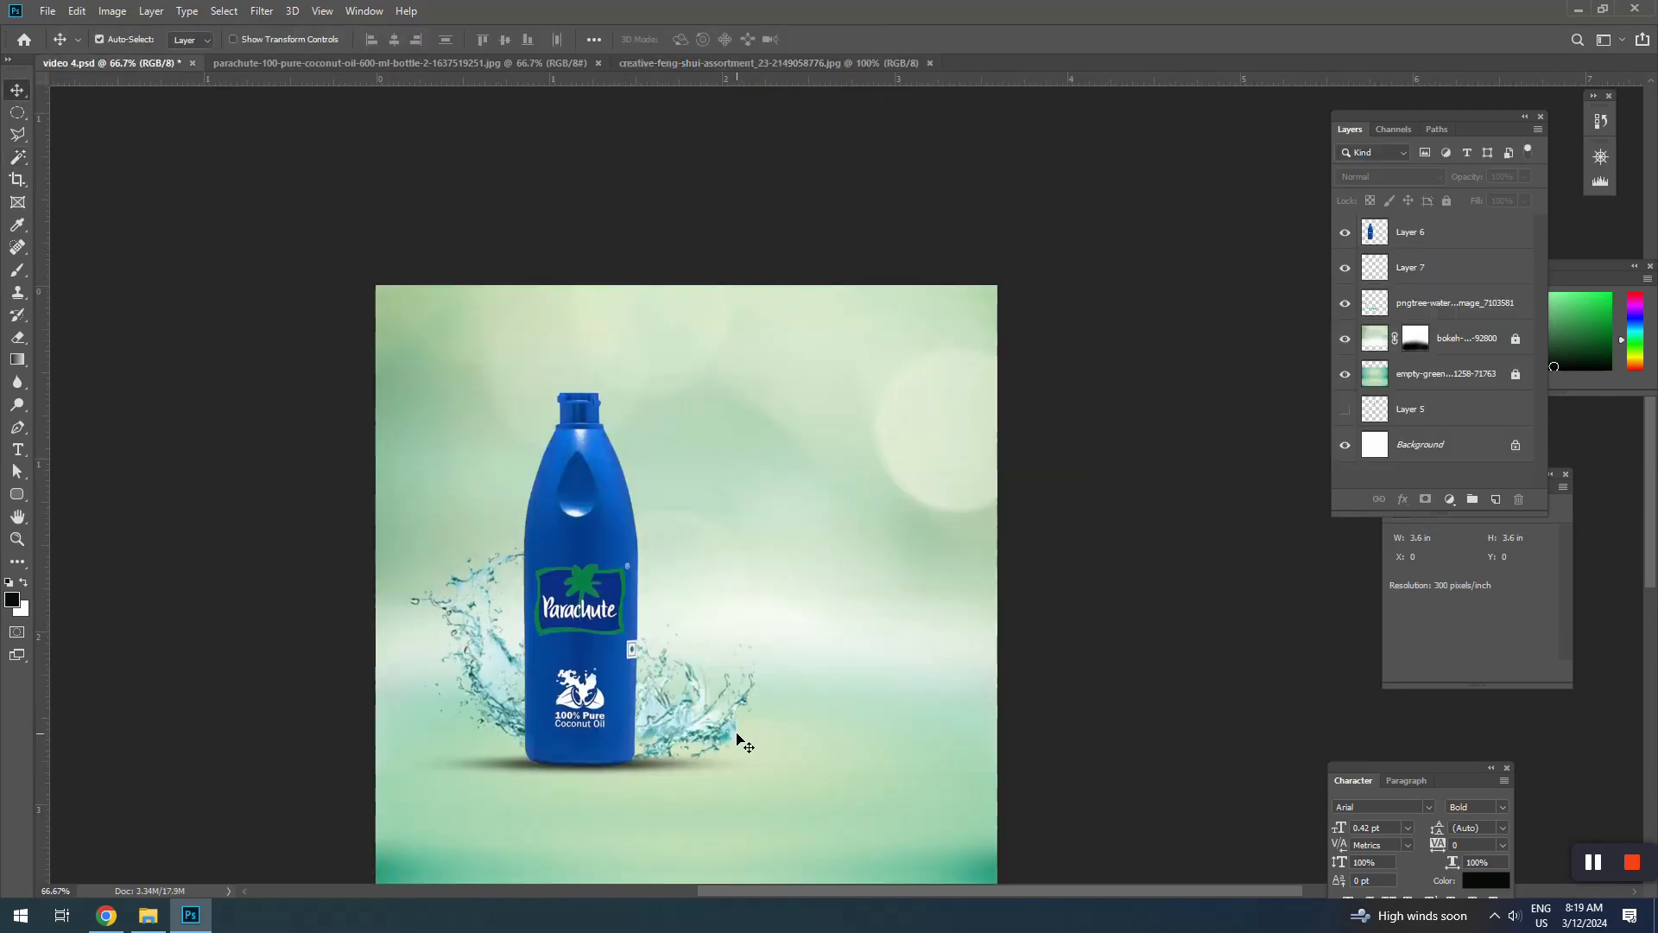
key(ctrl+v)
key(ctrl+t)
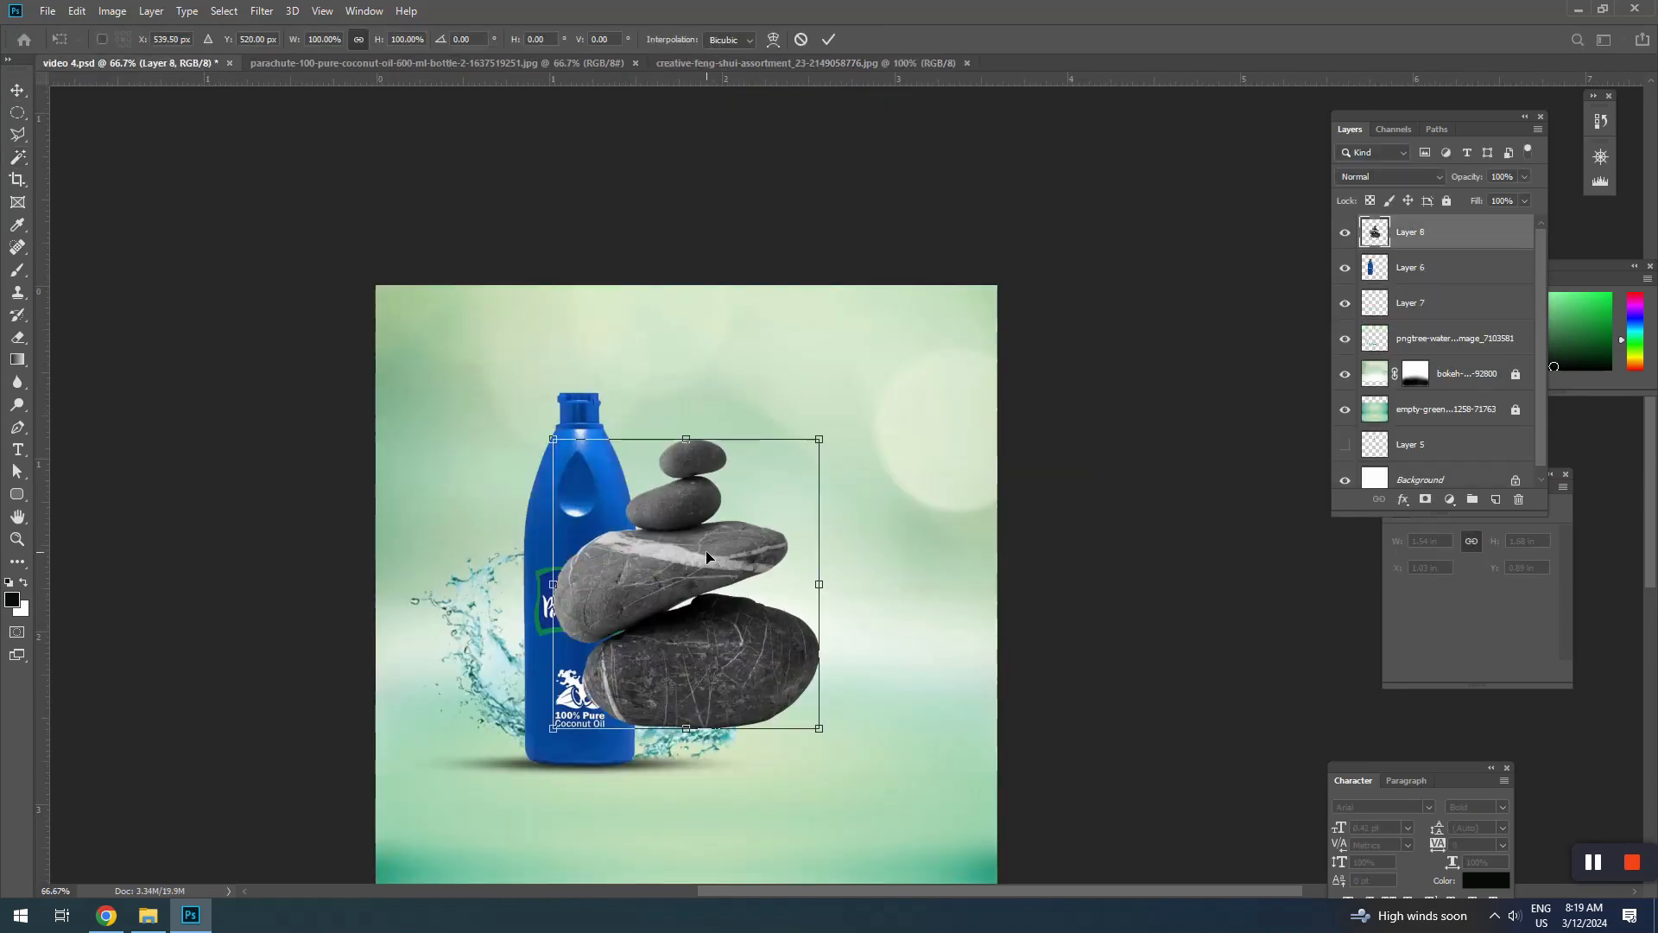
drag(690, 511, 824, 571)
drag(687, 499, 826, 622)
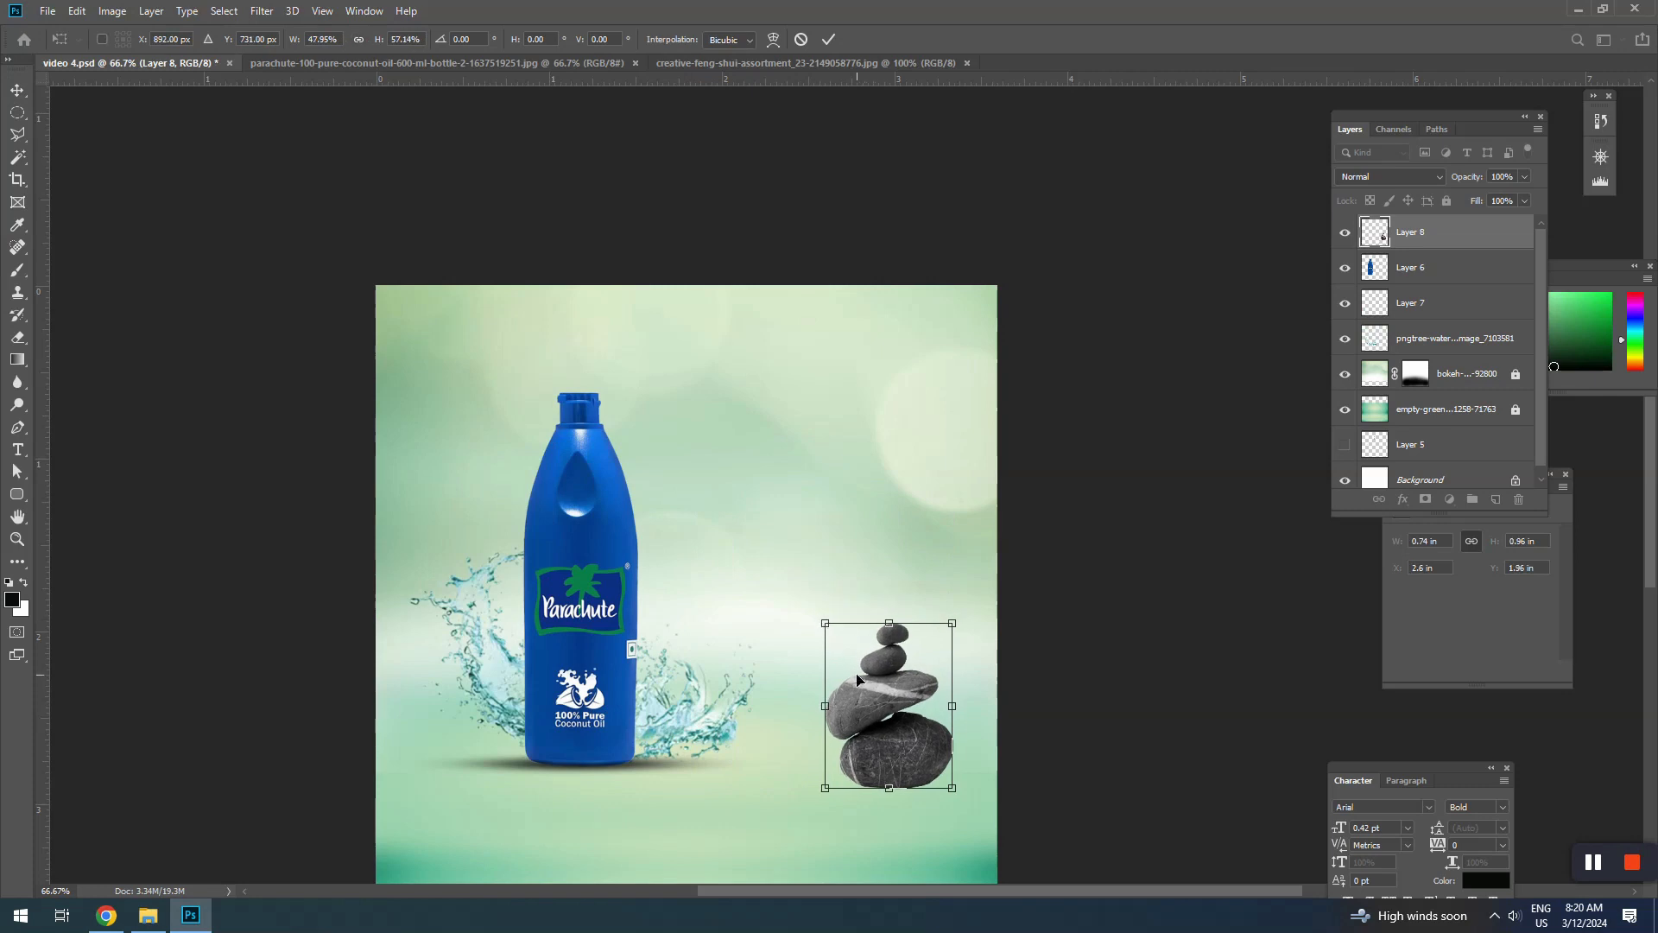
key(ctrl+z)
drag(687, 499, 920, 563)
key(Return)
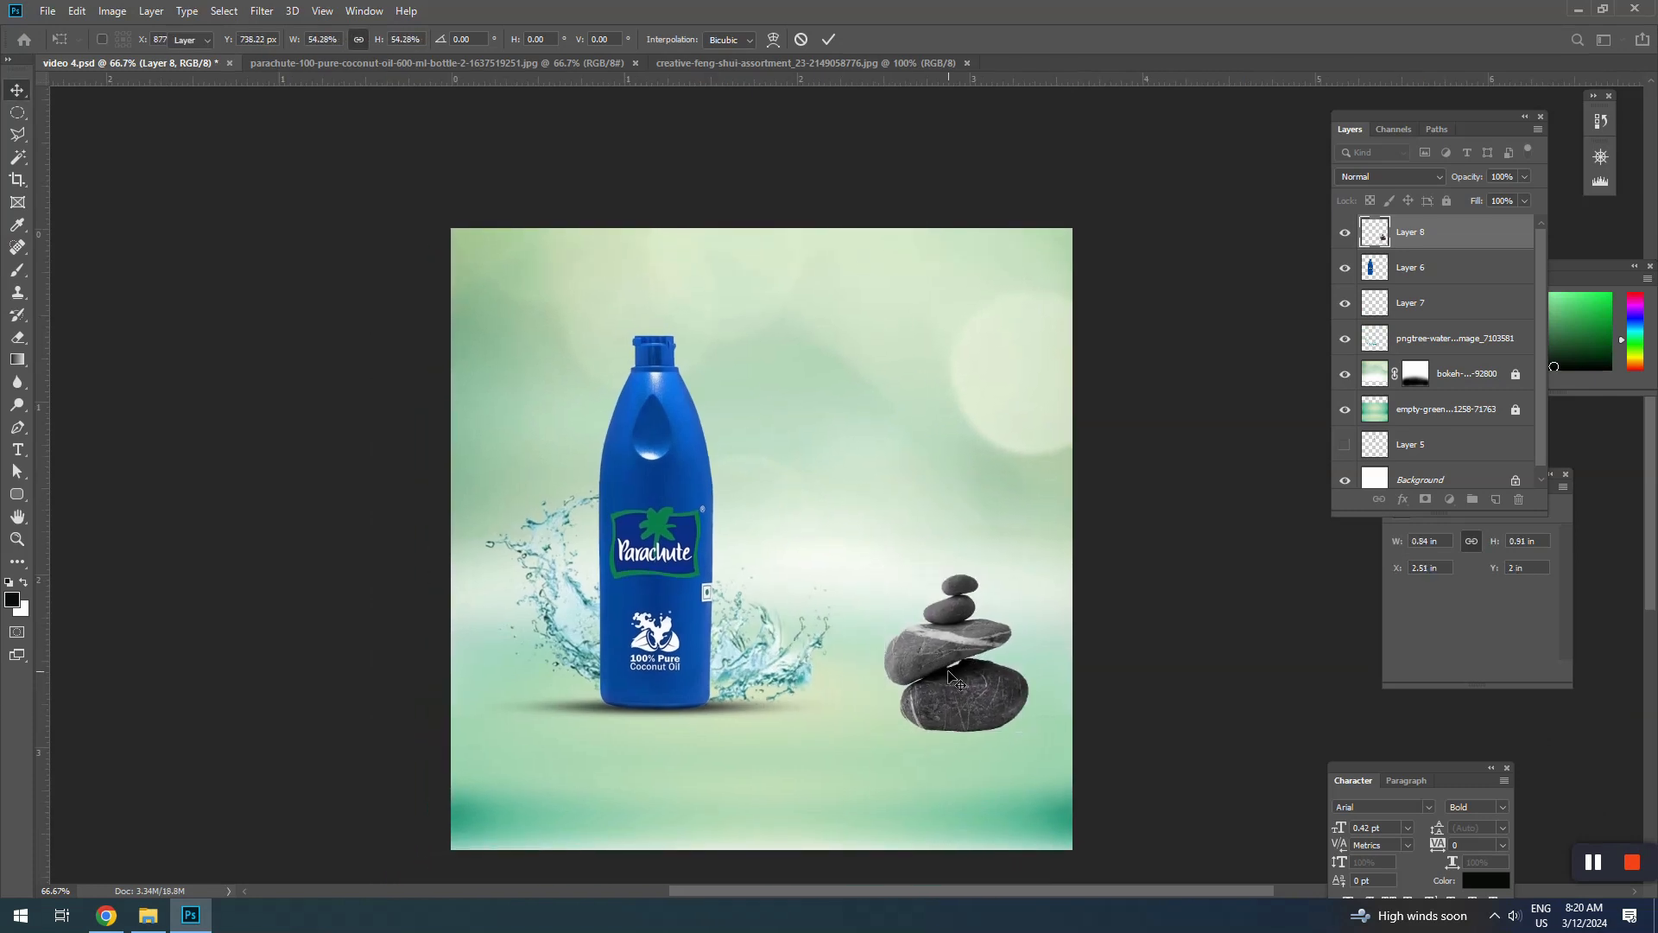
Shift the bottle, its shadow and the water splash together 40 px to the right
drag(489, 596, 688, 728)
key(shift+Right)
key(shift+Right)
key(shift+Right)
key(shift+Right)
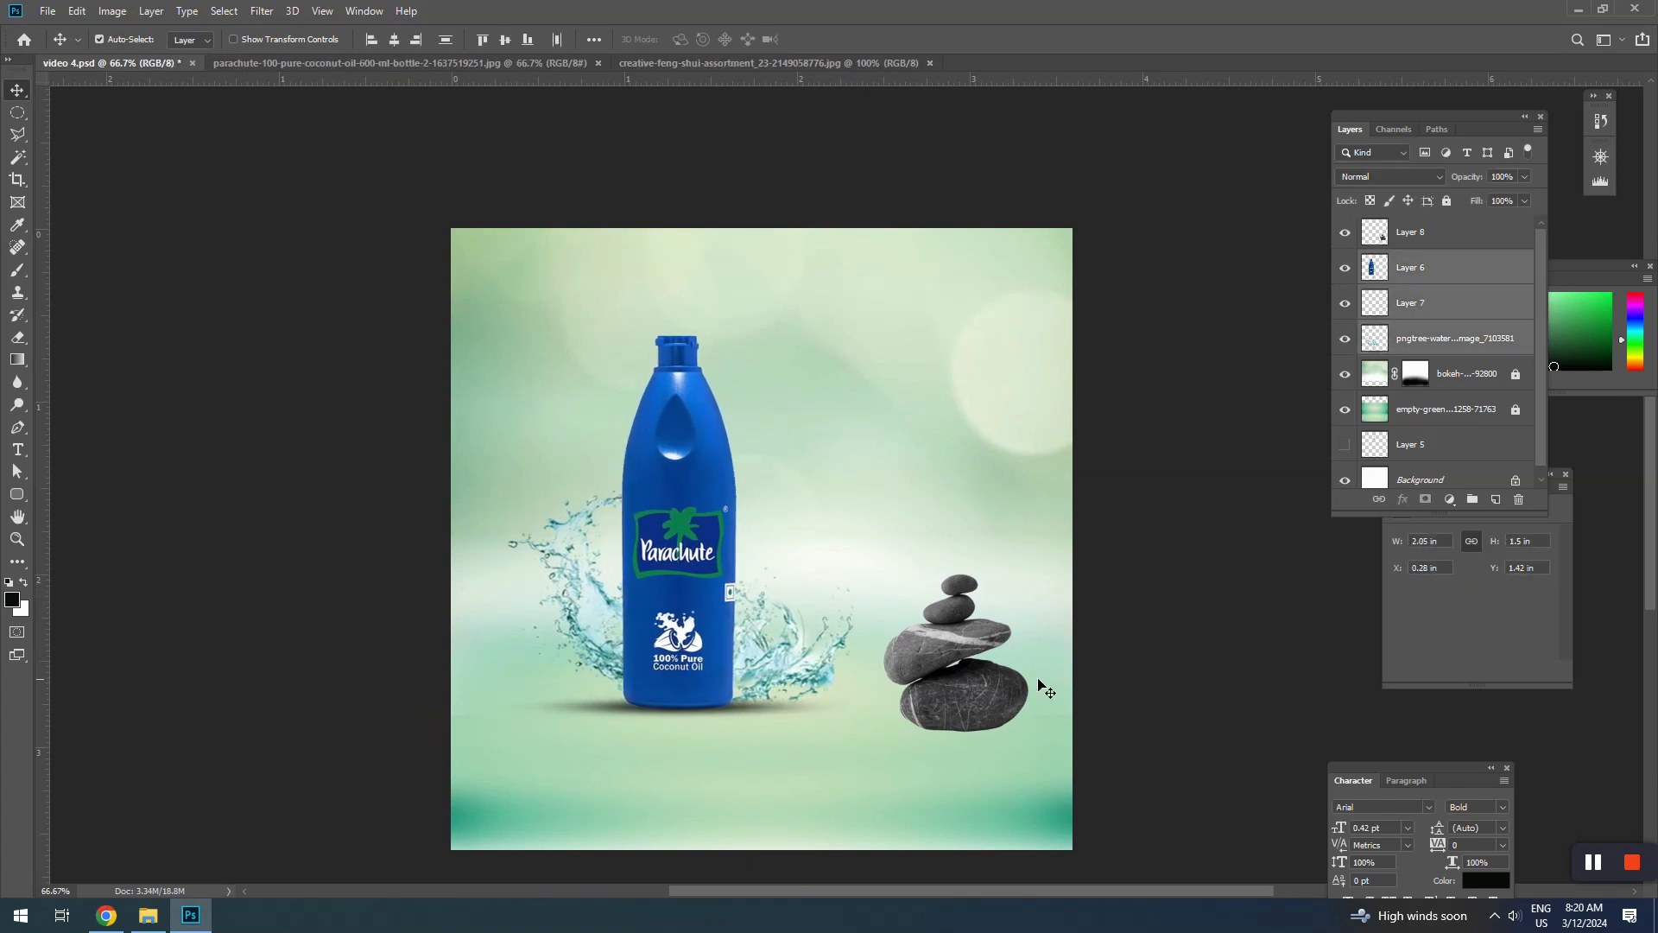
Move the stone stack up and scale it down to about 0.64 by 0.7 in beside the splash
drag(966, 702, 976, 654)
key(ctrl+t)
key(Return)
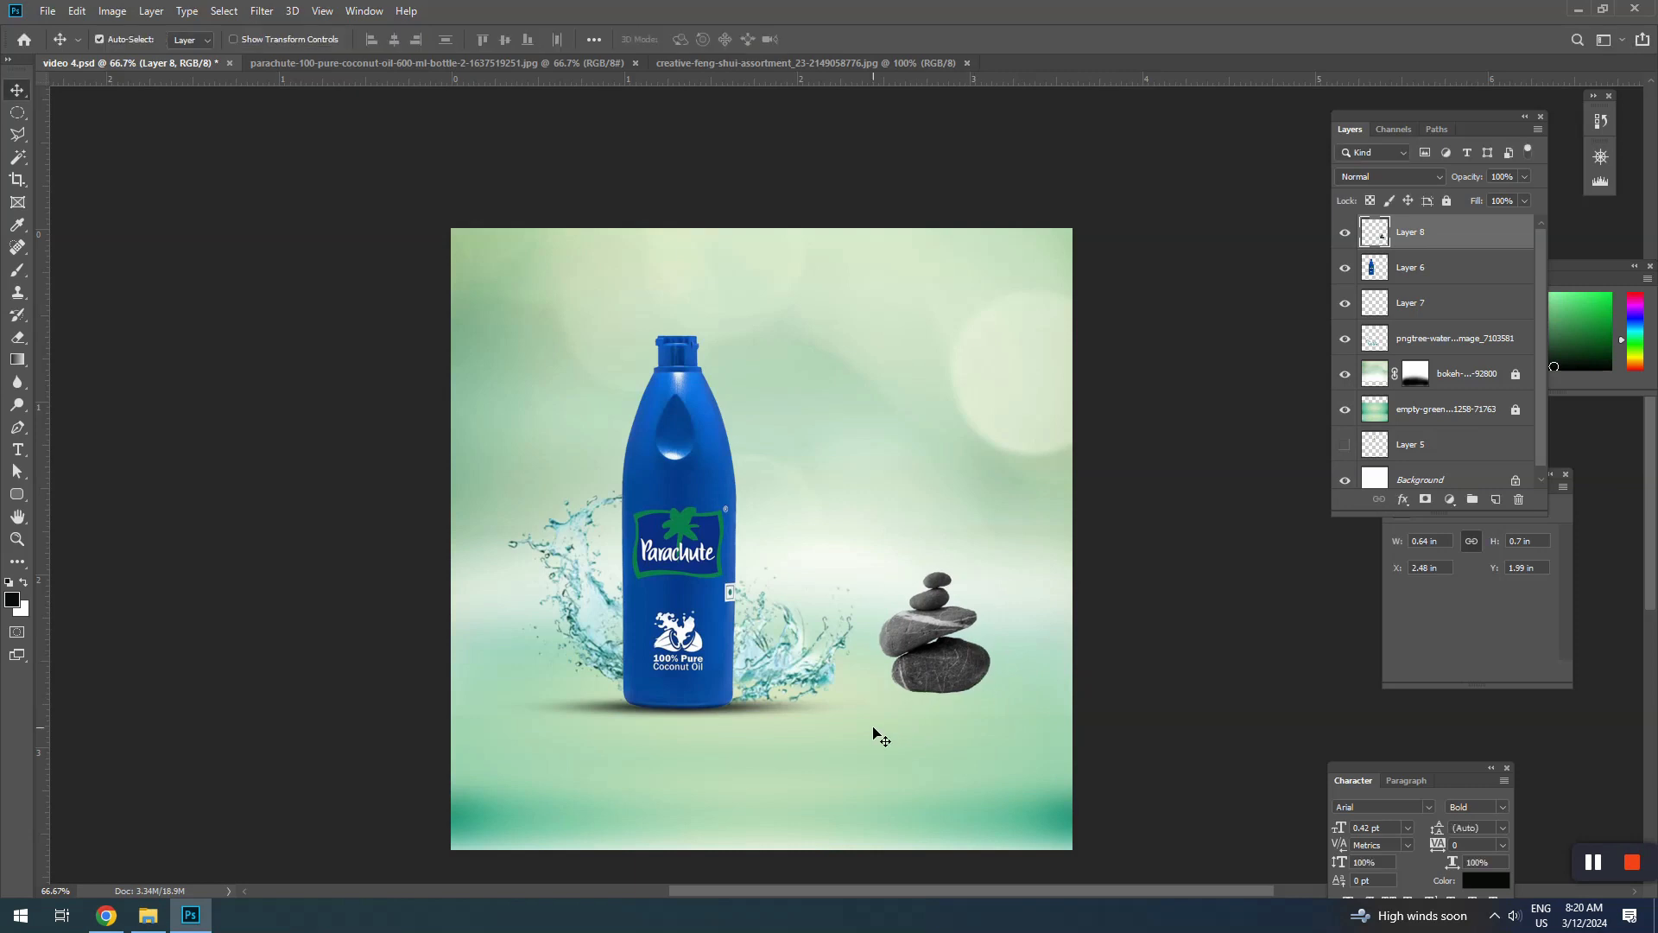
Duplicate the bottle's shadow under the stone stack and scale the copy to about 46.11%
drag(615, 706, 874, 691)
key(ctrl+t)
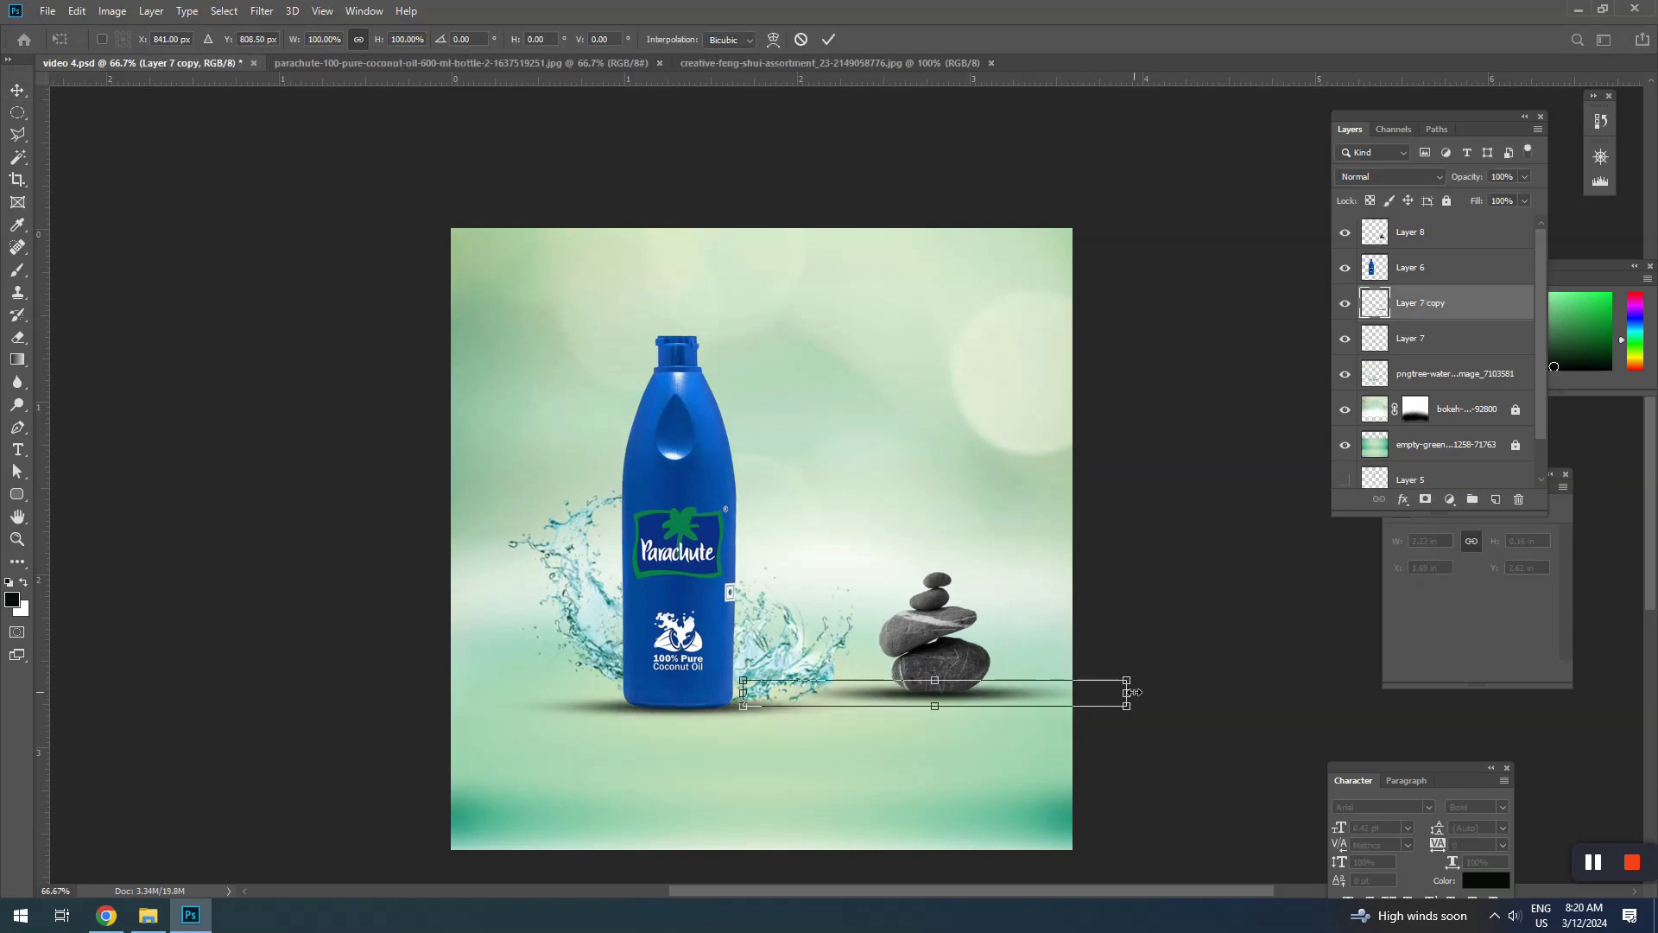
drag(1133, 692, 1017, 703)
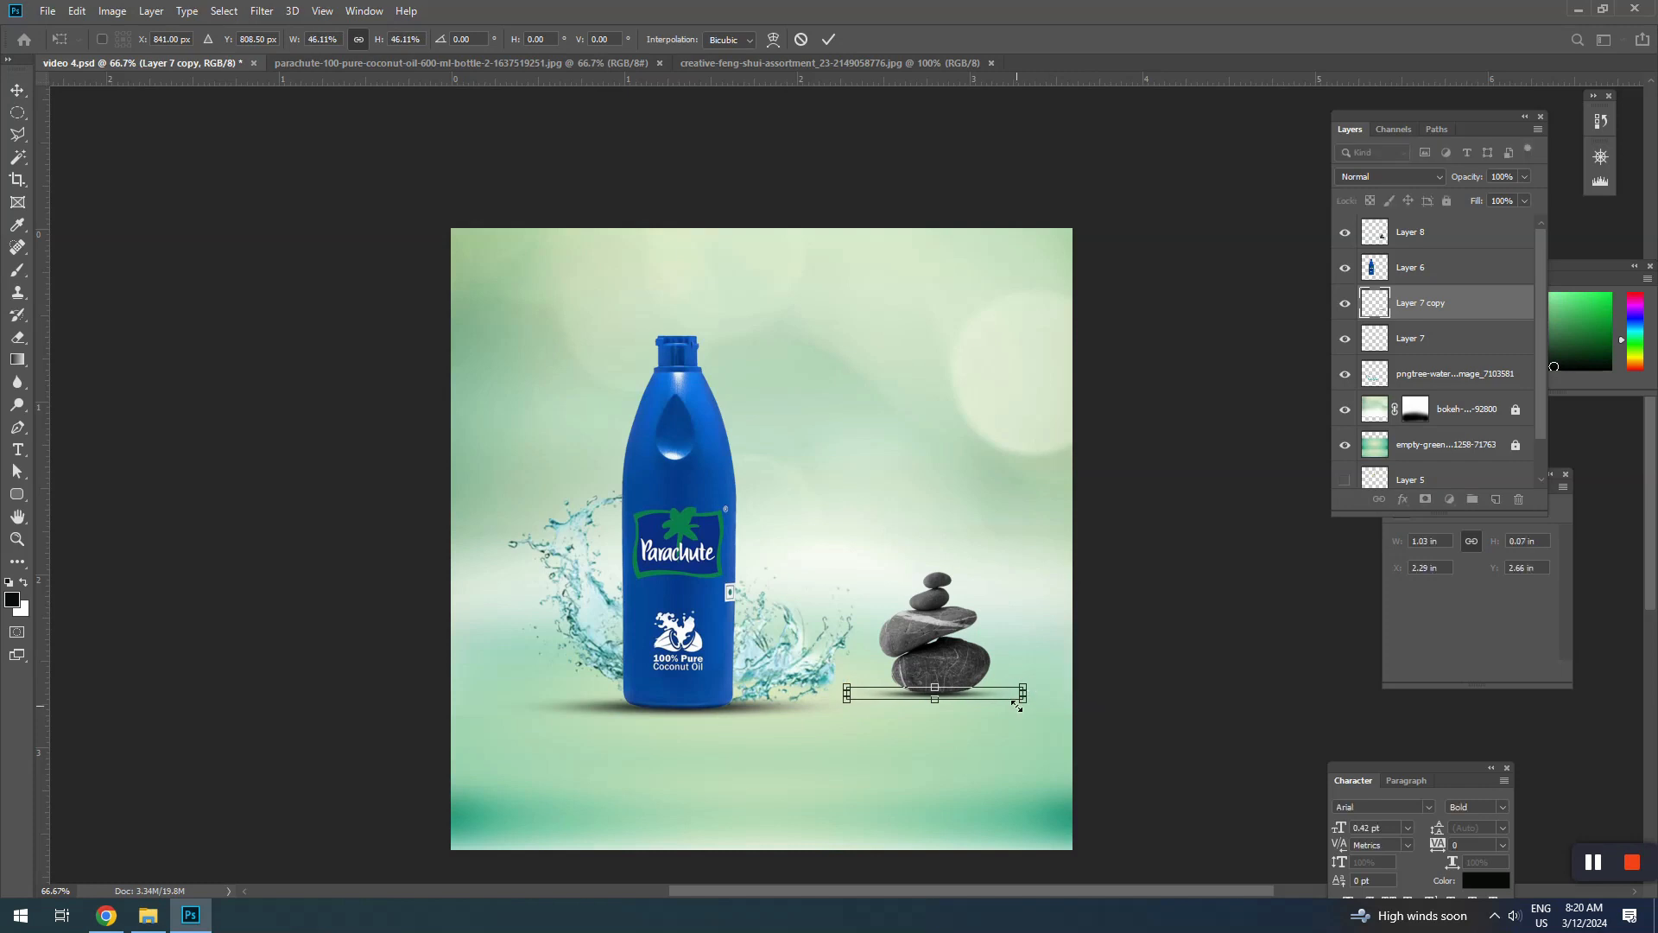
key(Return)
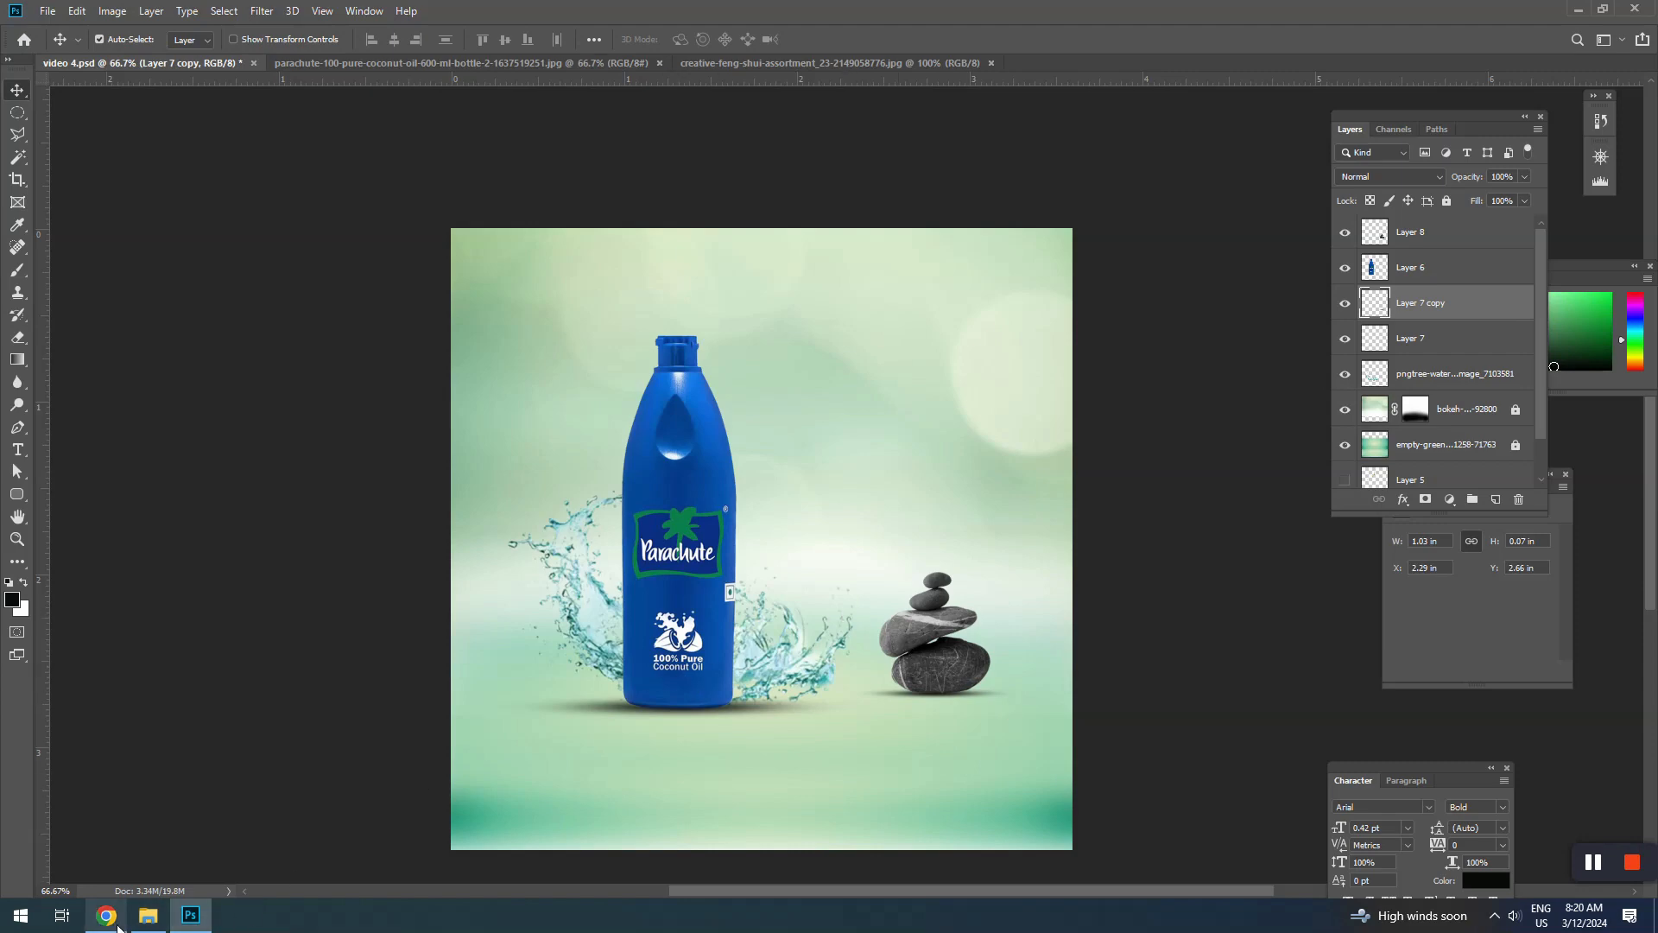
Place the leafy branch image from the coconut oil ad folder into video 4.psd and bring its layer to the top
click(148, 915)
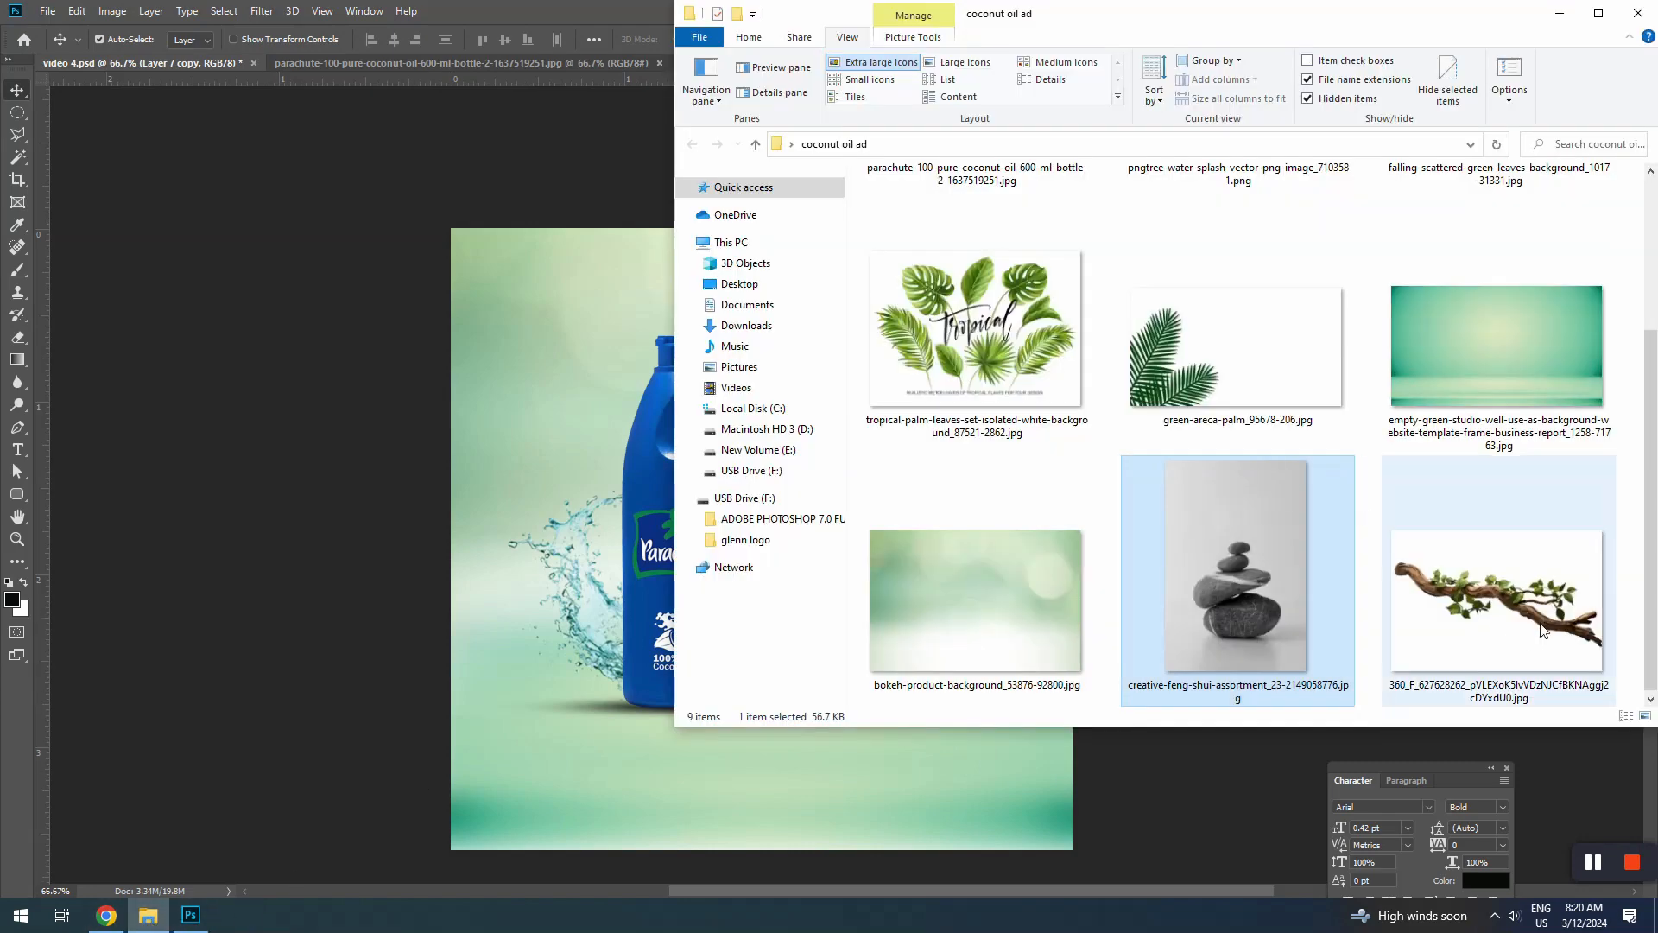
click(1457, 594)
scroll(1367, 570, up, 2)
scroll(1367, 569, down, 2)
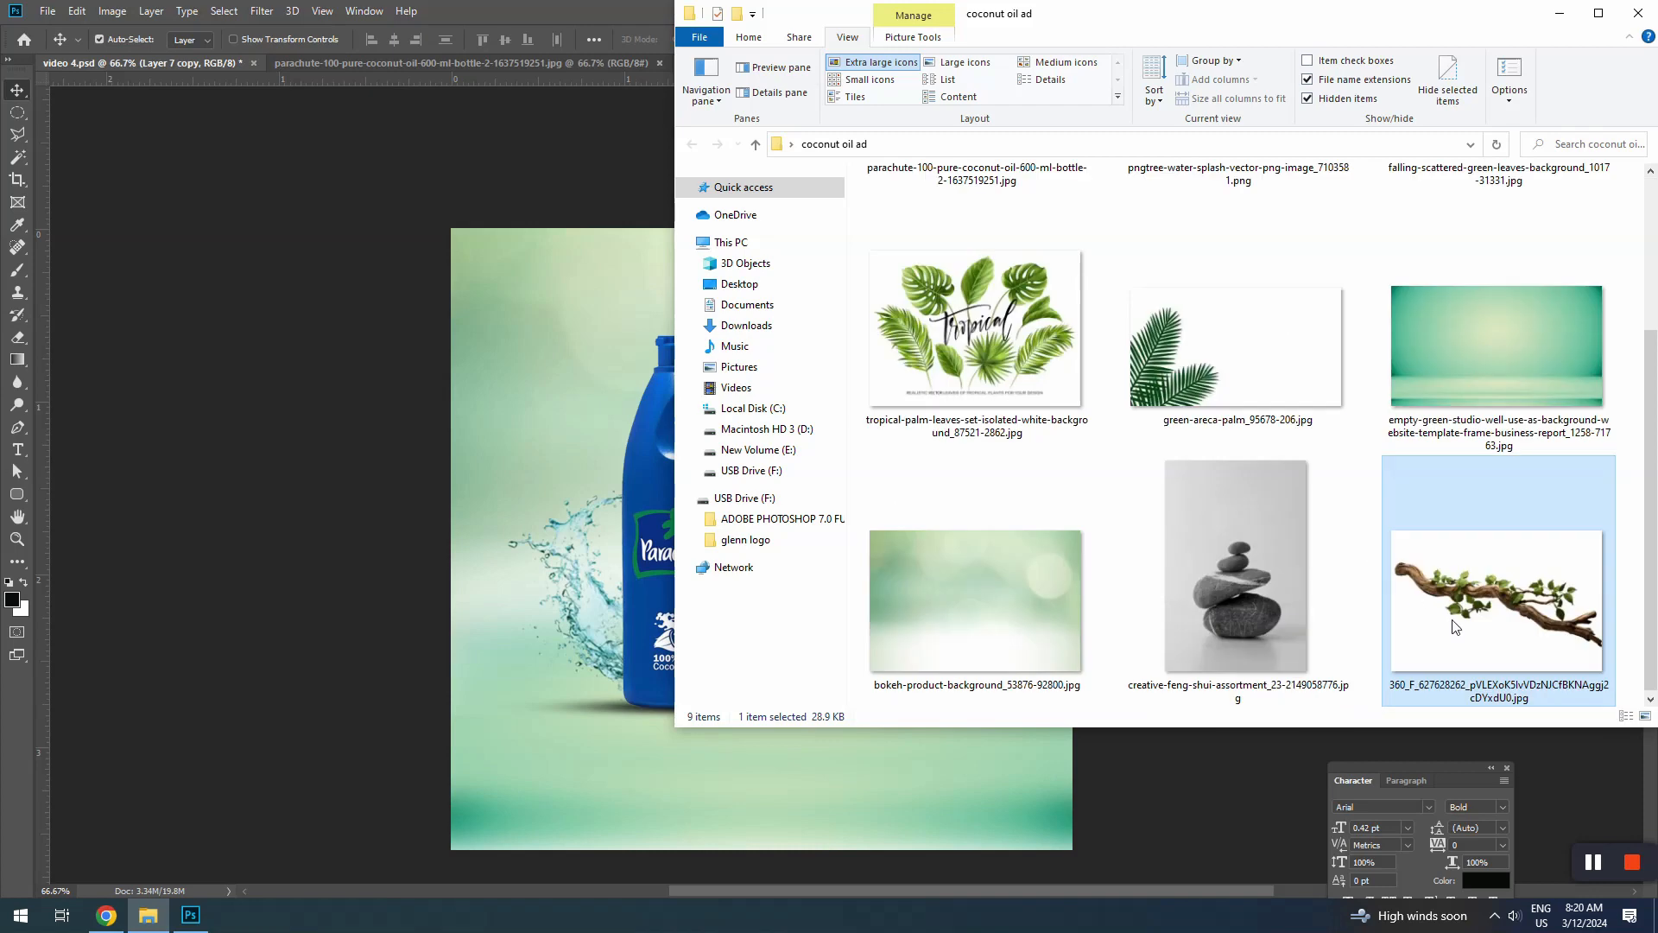
drag(1414, 610, 645, 668)
drag(786, 594, 715, 714)
key(Return)
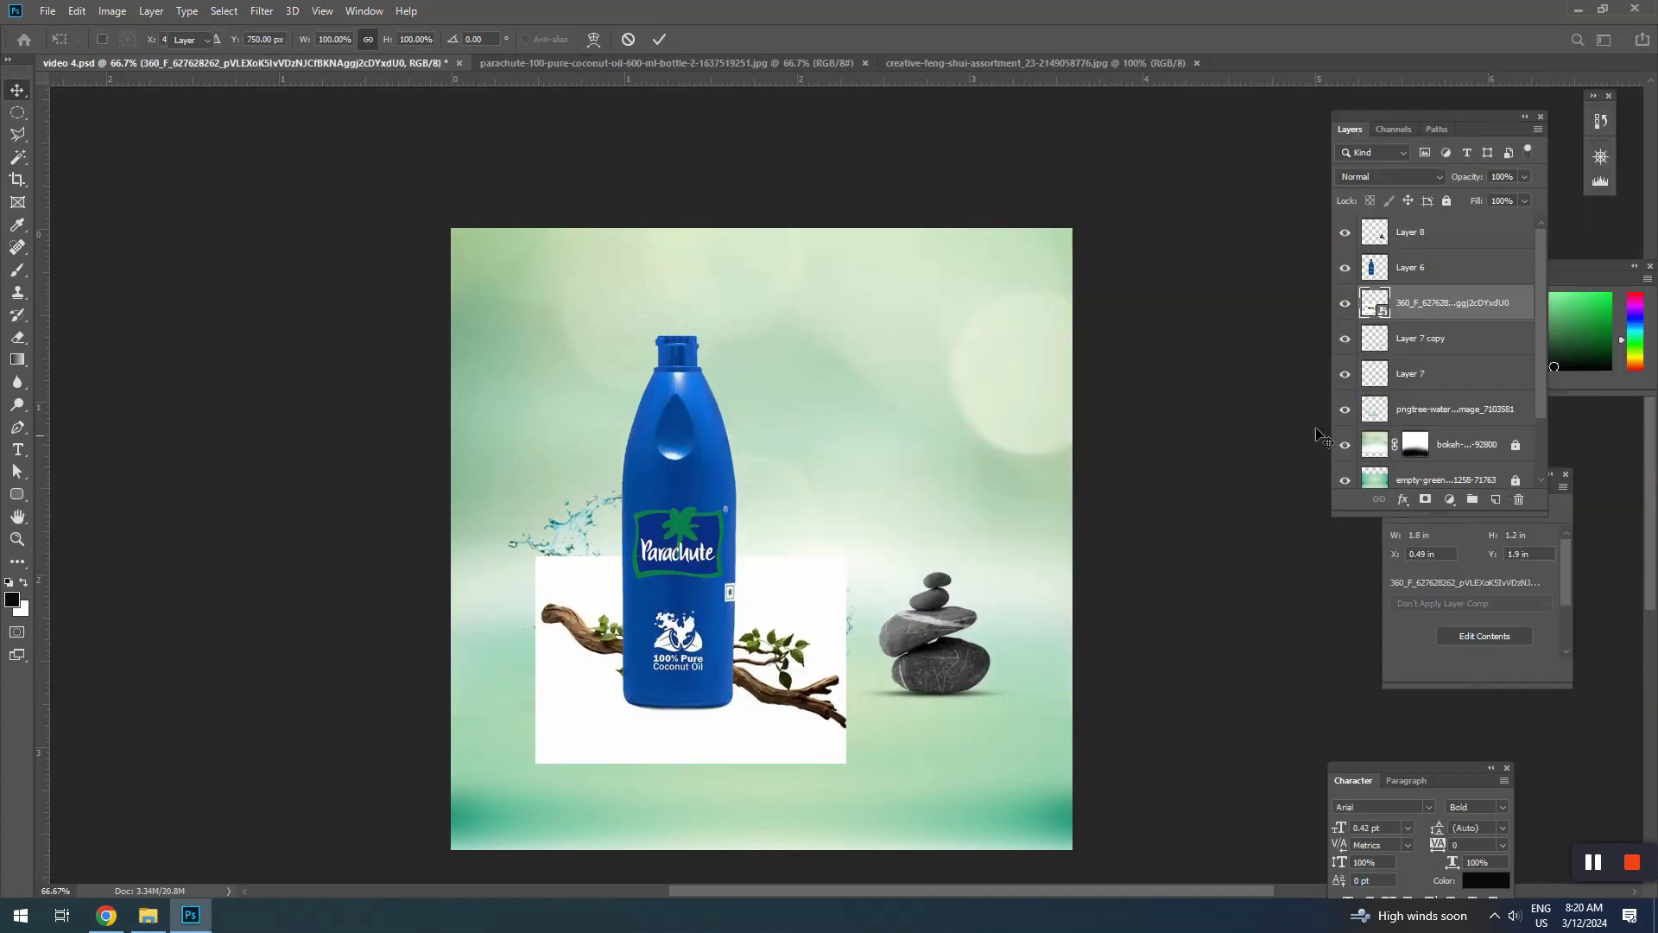
drag(1405, 317, 1405, 224)
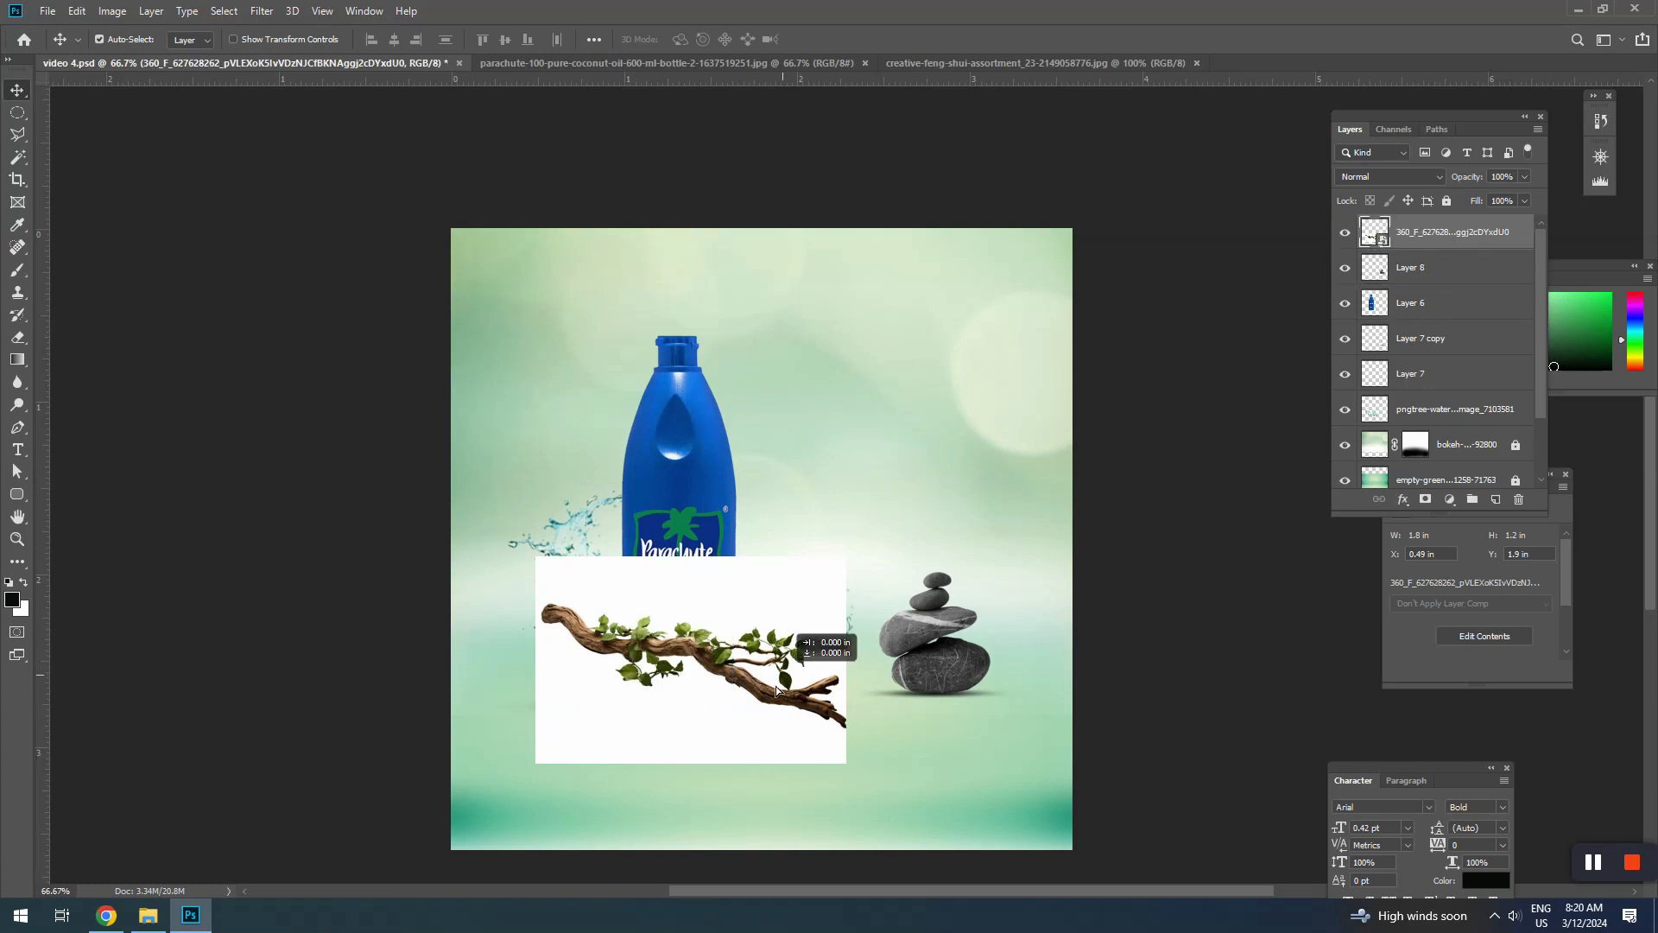
Move the branch image to the canvas's left edge, enlarge it and tilt it to about 2.03 by 1.46 in overall
drag(821, 654, 708, 726)
key(ctrl+t)
drag(768, 613, 760, 590)
drag(721, 701, 749, 628)
key(Return)
Rasterize the branch layer and delete the white background around the branch using a Magic Wand selection
ctrl+click(704, 684)
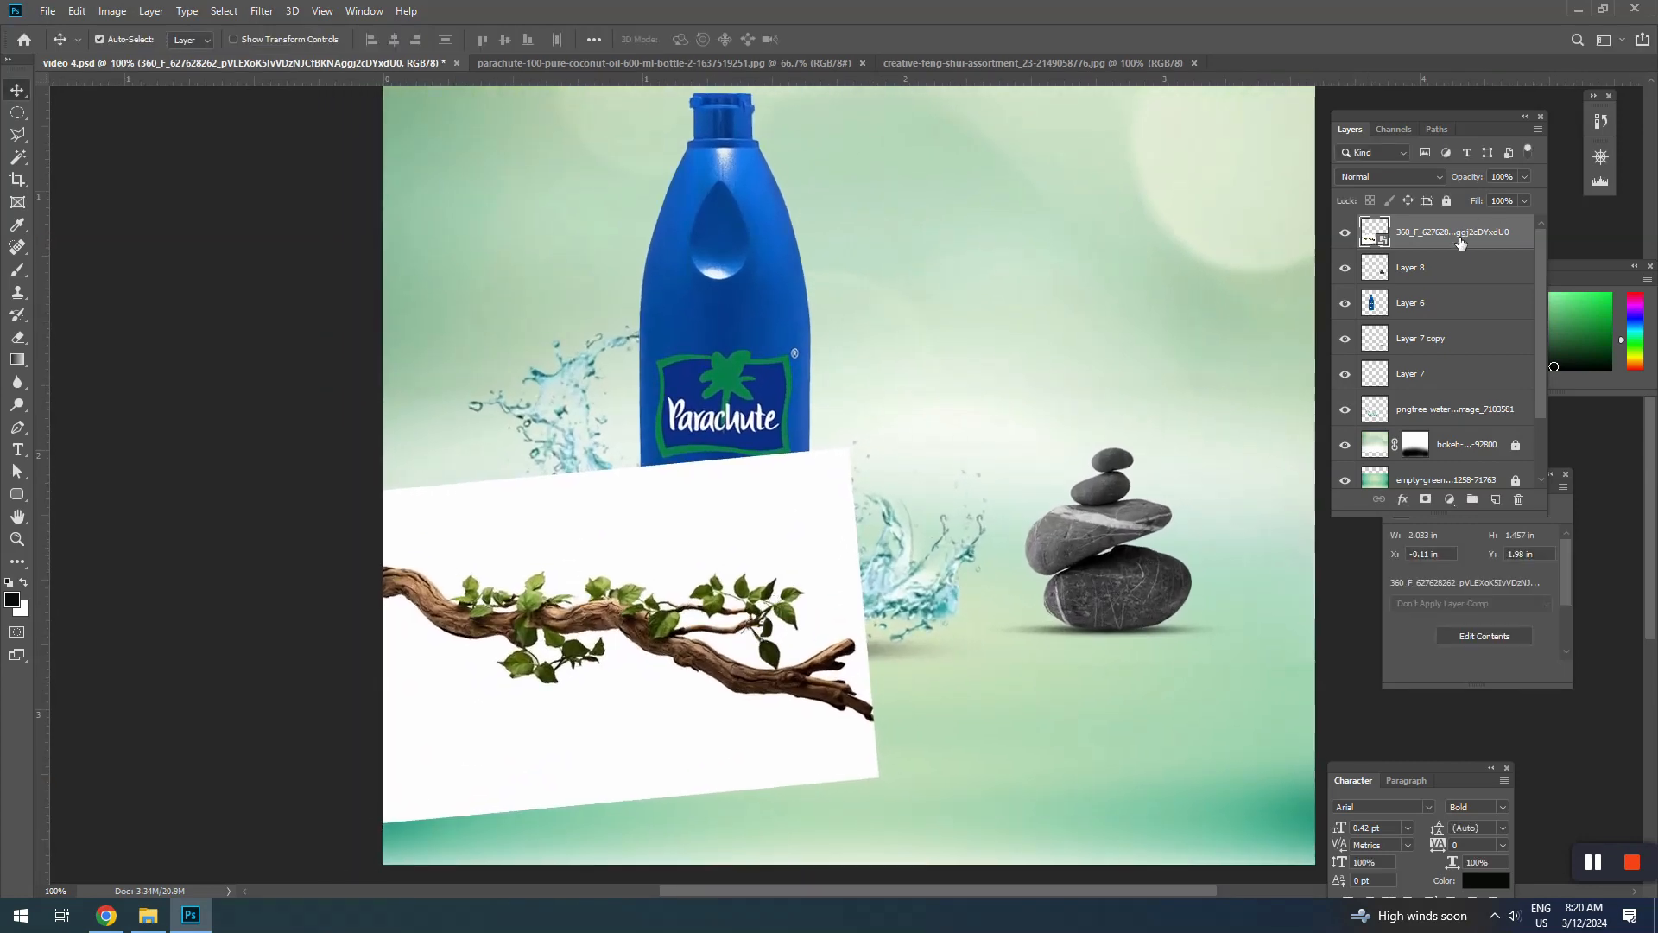
right_click(1459, 242)
click(1252, 469)
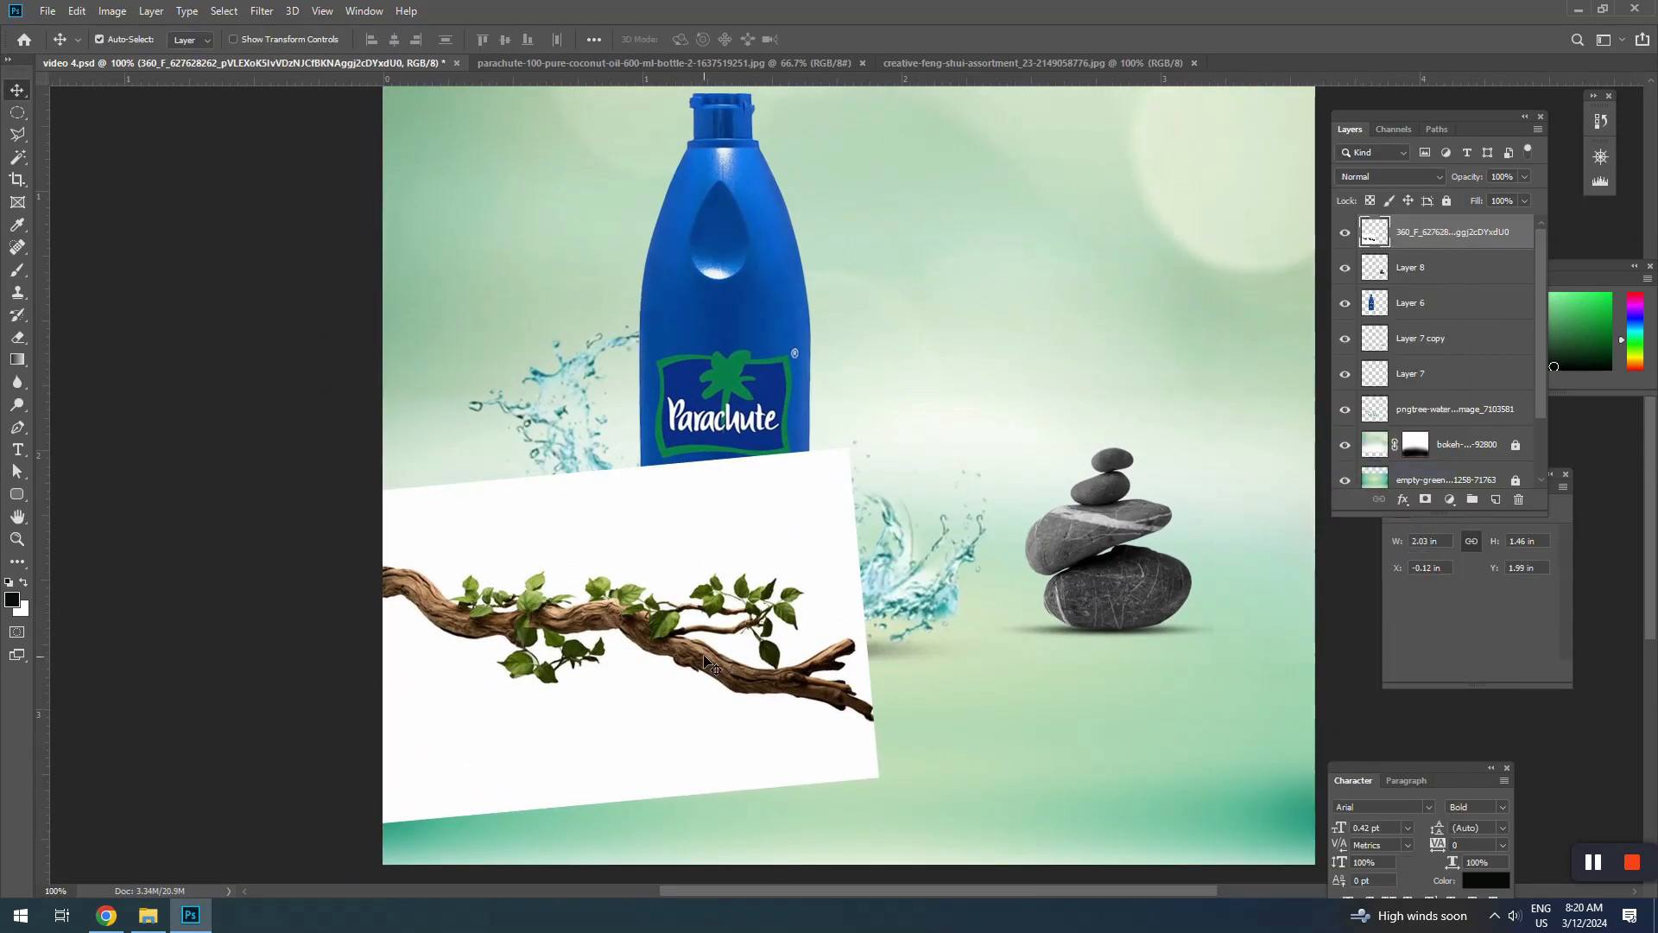
key(w)
click(611, 540)
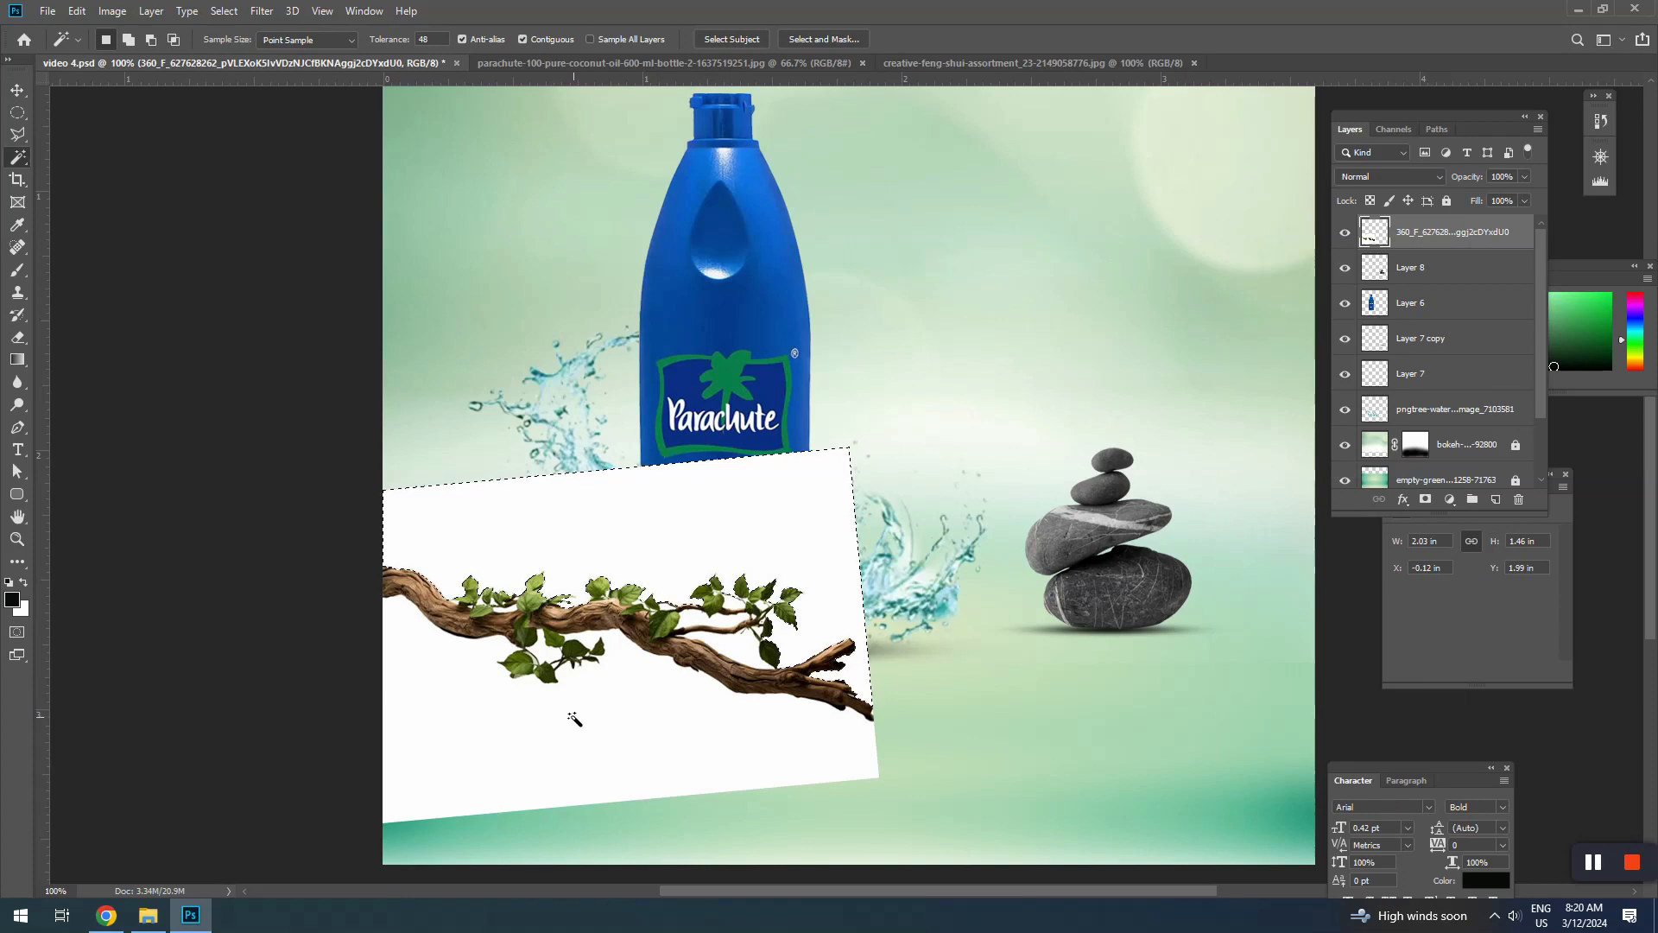
key(Delete)
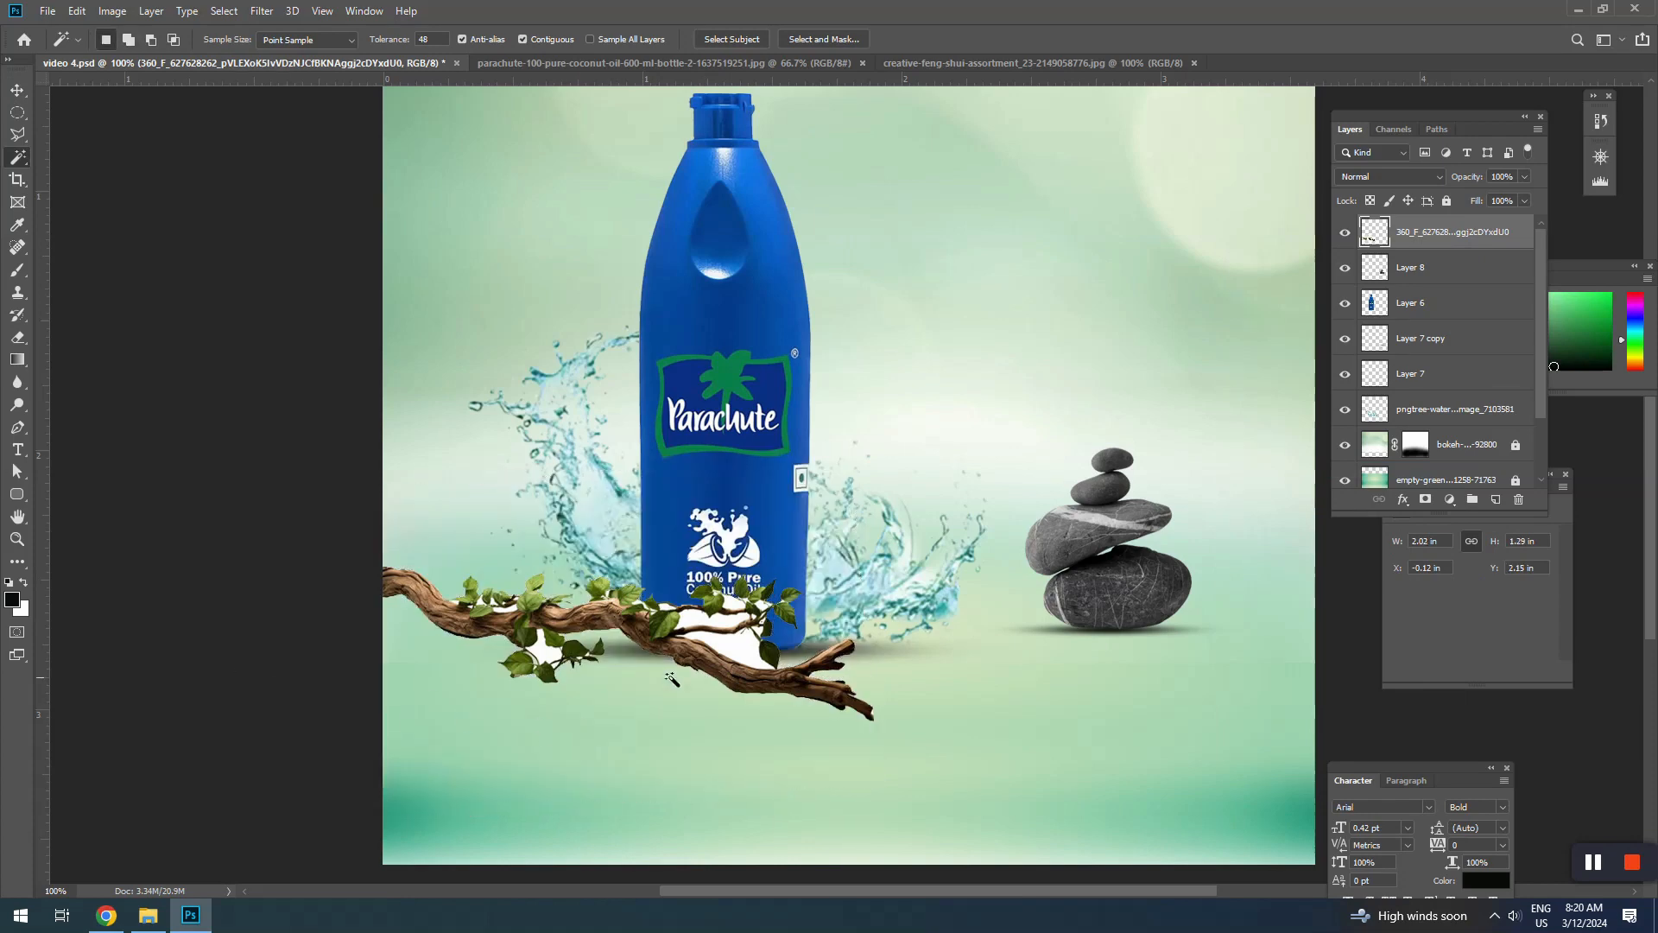
Select and delete the remaining white patches enclosed between the branch, twigs and leaves
scroll(723, 672, up, 3)
click(772, 611)
shift+click(722, 512)
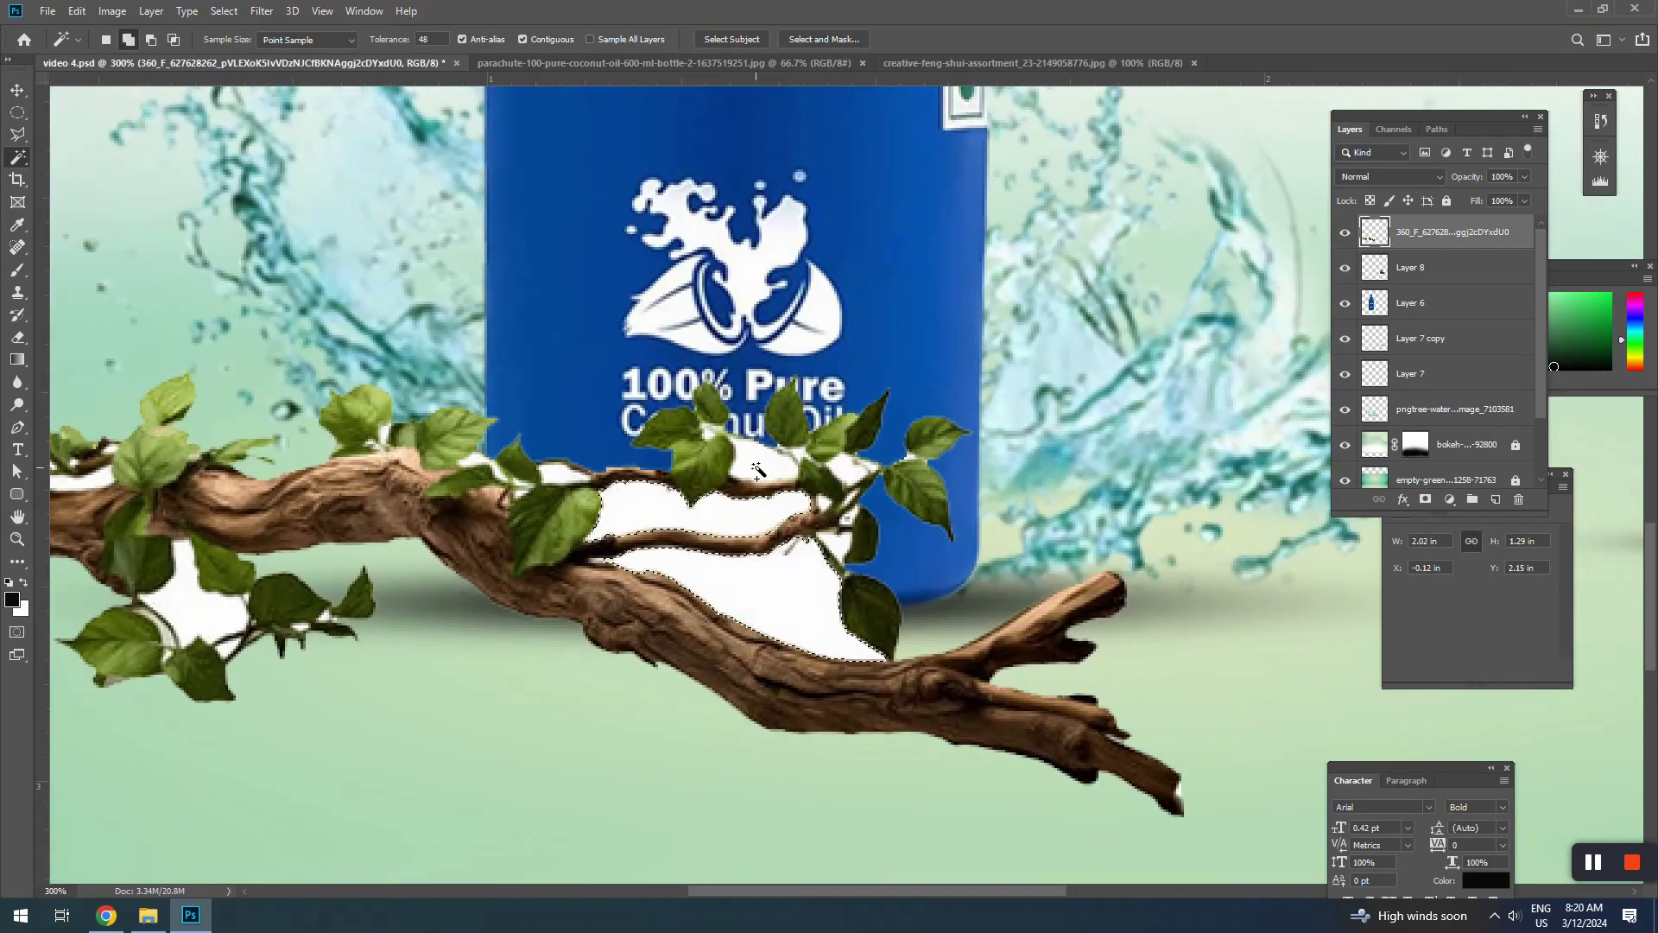
shift+click(755, 467)
shift+click(848, 466)
shift+click(551, 477)
drag(466, 494, 932, 492)
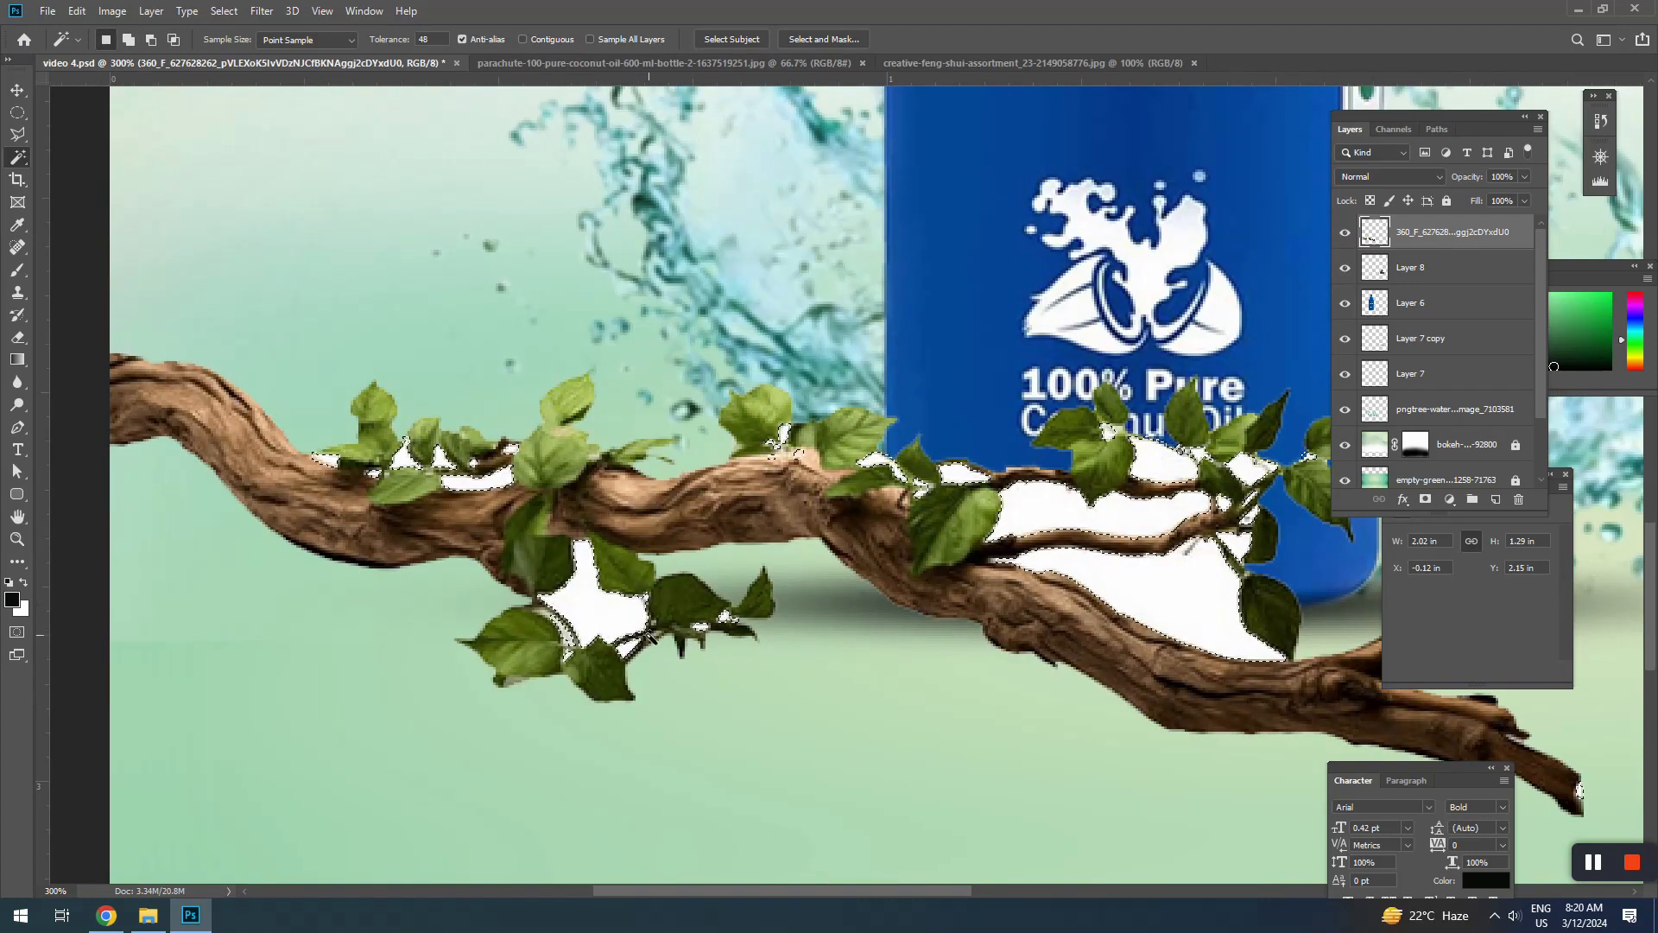
key(Delete)
key(ctrl+d)
key(ctrl+minus)
key(ctrl+minus)
key(ctrl+minus)
key(ctrl+minus)
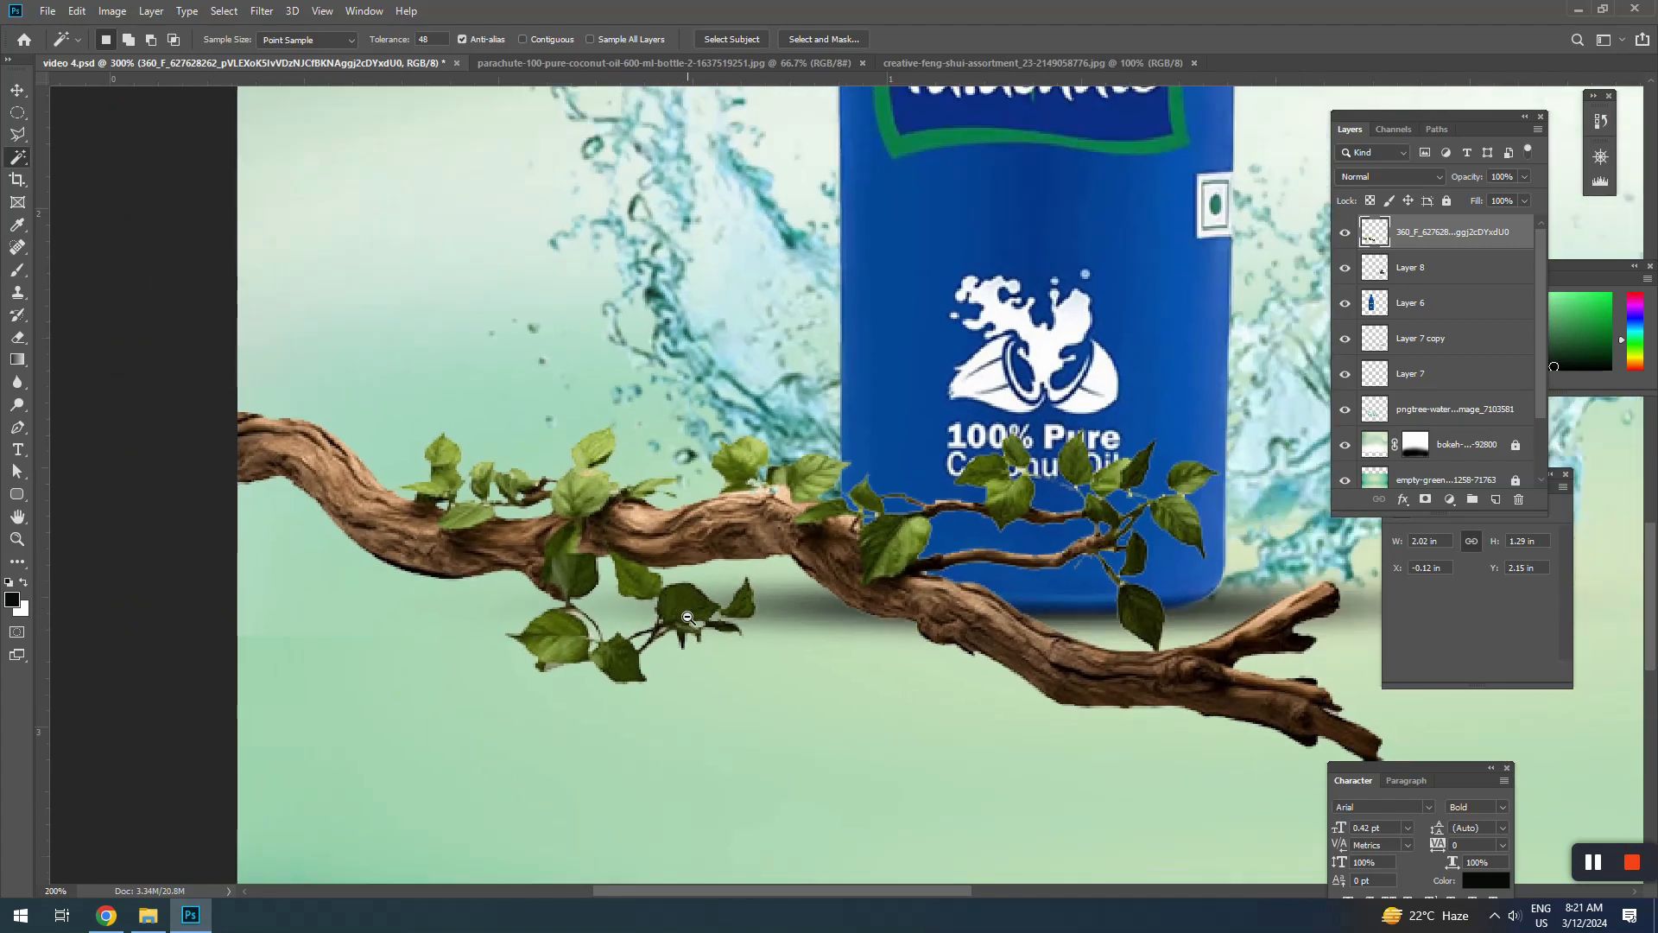
Move the branch down about 0.29 in below the bottle and rotate it about 1.88° counterclockwise
key(v)
drag(958, 492, 959, 540)
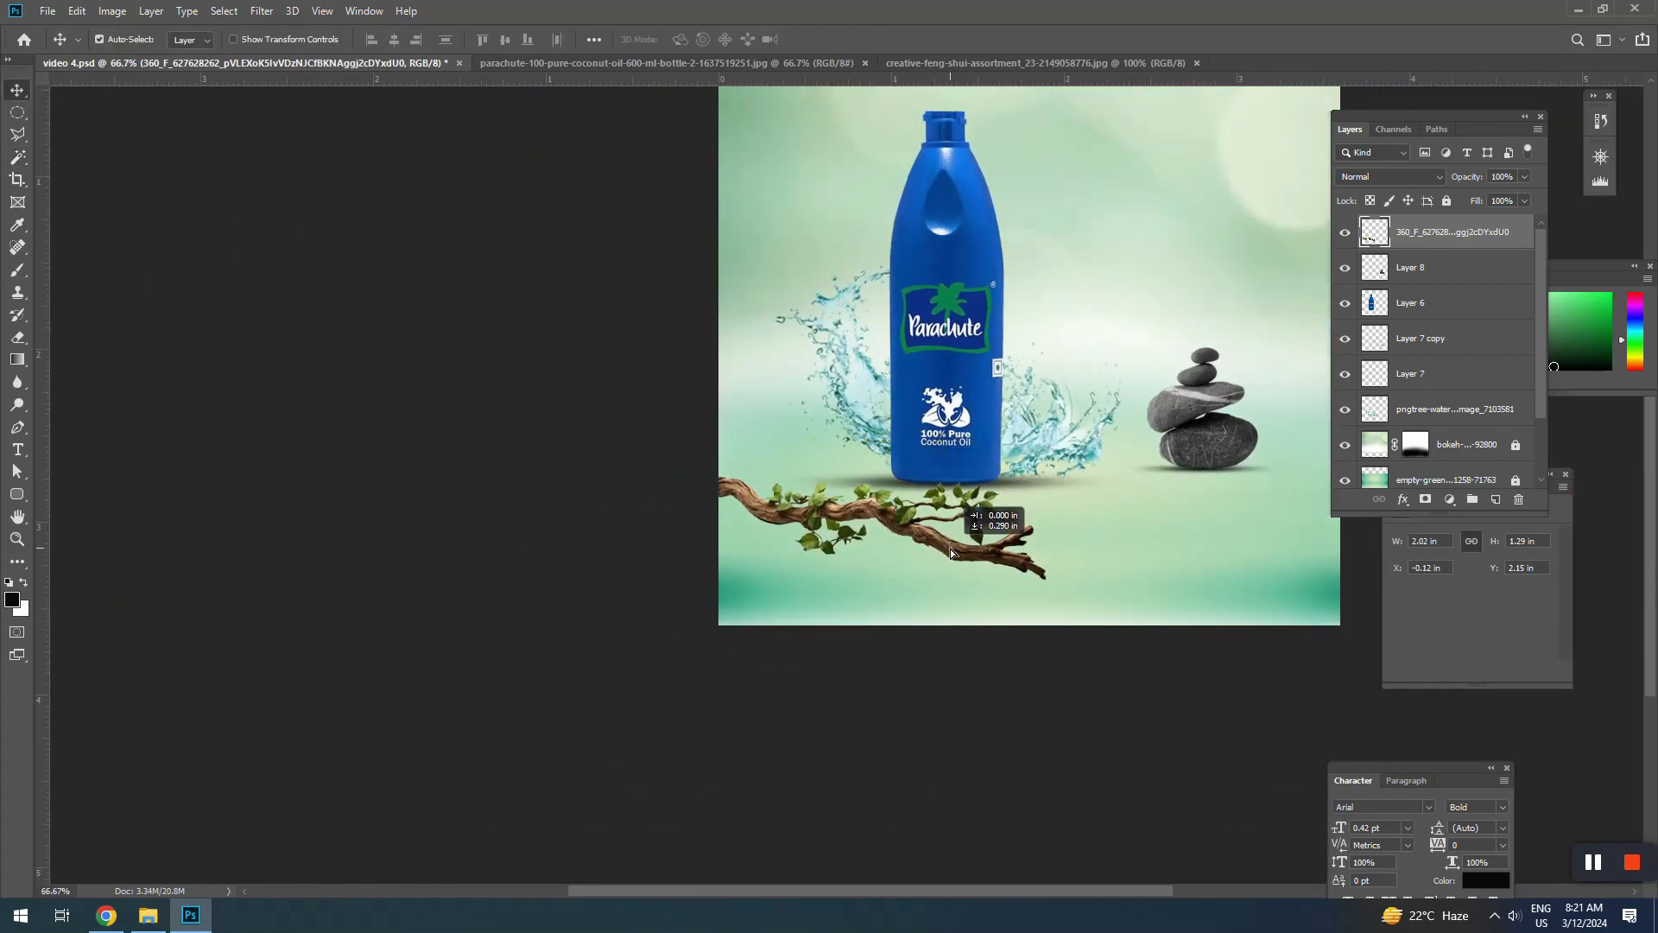
key(ctrl+t)
drag(1126, 599, 1131, 590)
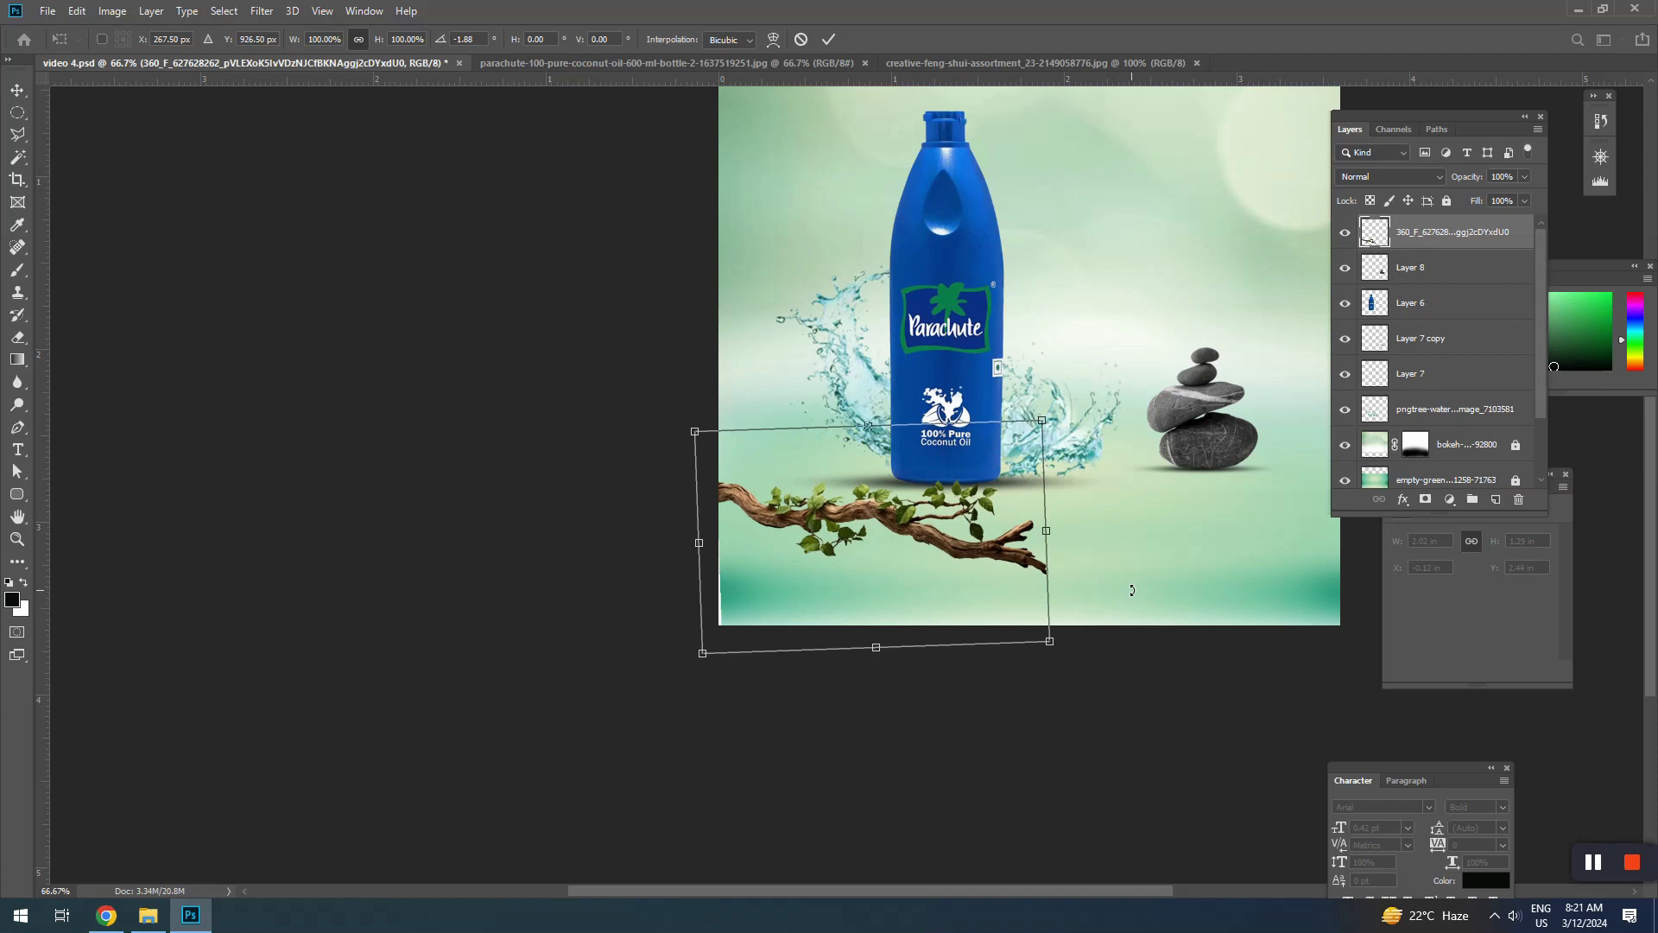
key(Return)
Shift the branch right into the canvas and delete the leftover white strip at its outer end
drag(925, 537, 1059, 505)
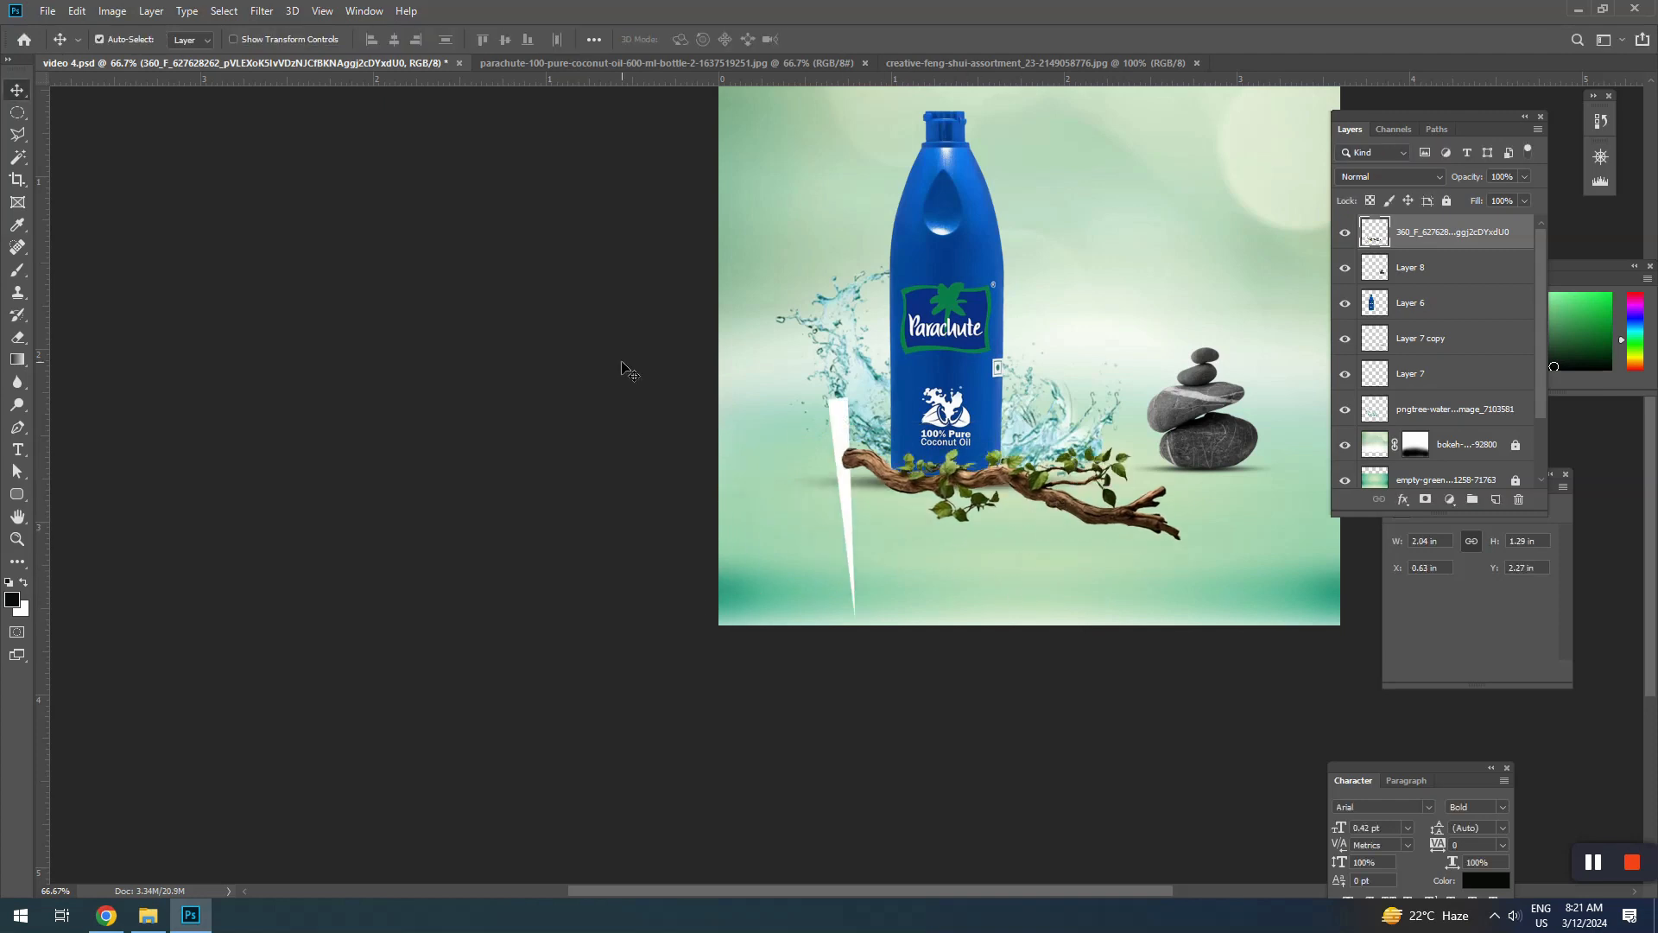
key(w)
key(Delete)
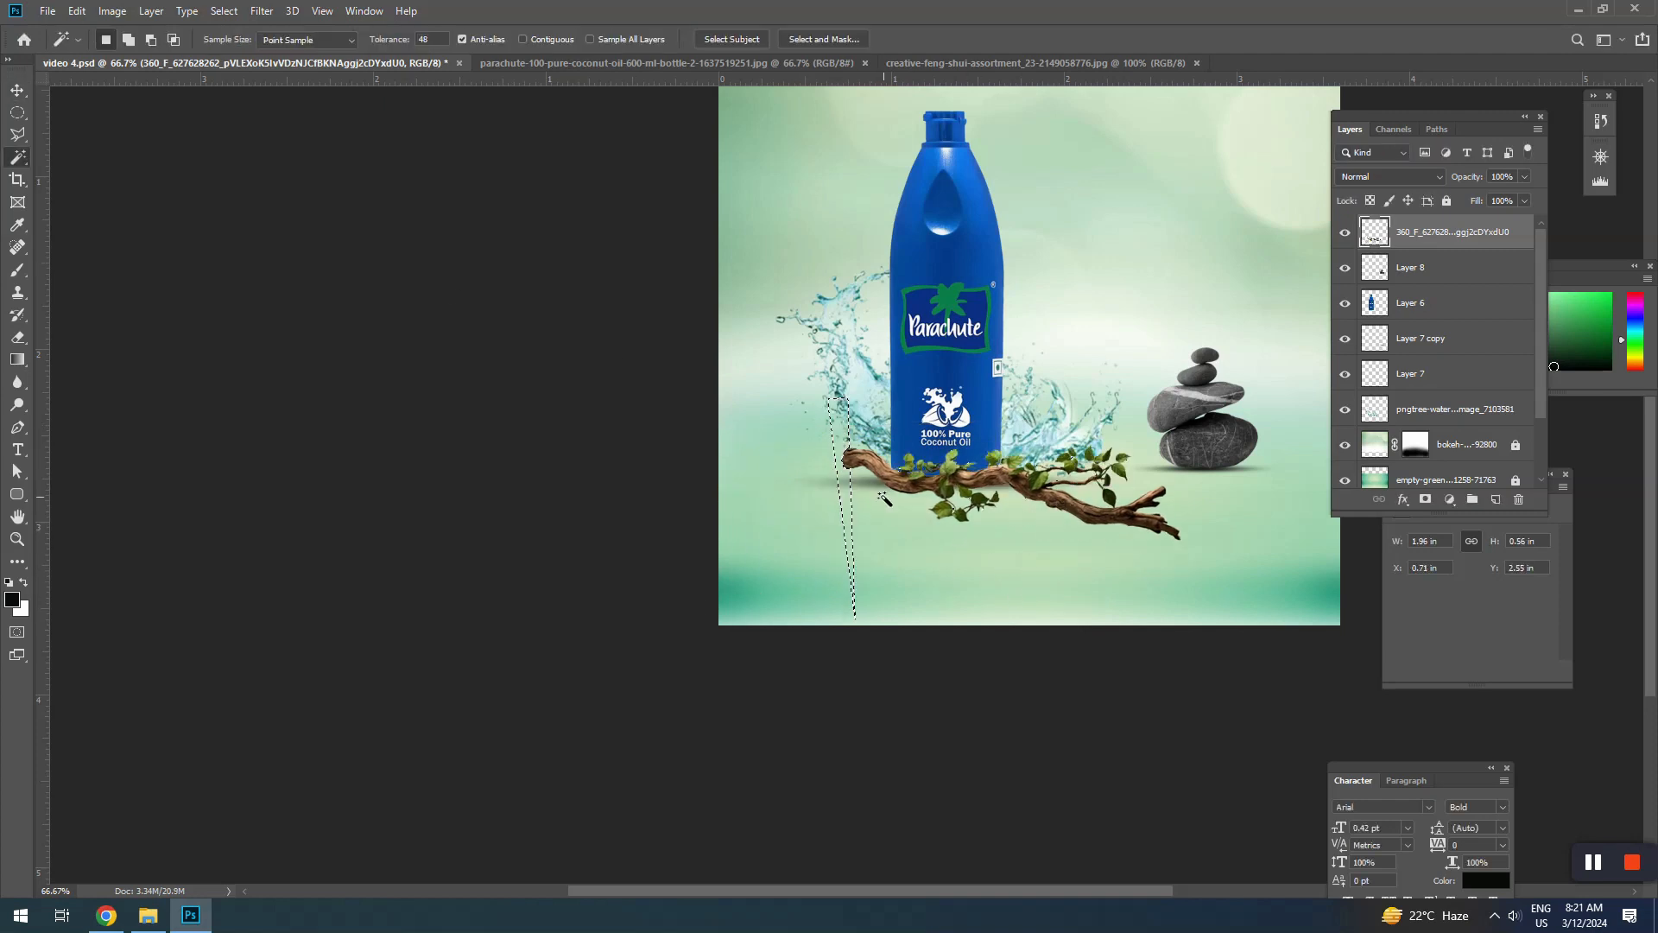
key(ctrl+d)
Move the branch back so its end runs off the canvas's left edge, and transform it to about 2.02 by 0.57 in
key(v)
drag(926, 494, 758, 512)
key(ctrl+t)
drag(1020, 583, 979, 520)
key(Return)
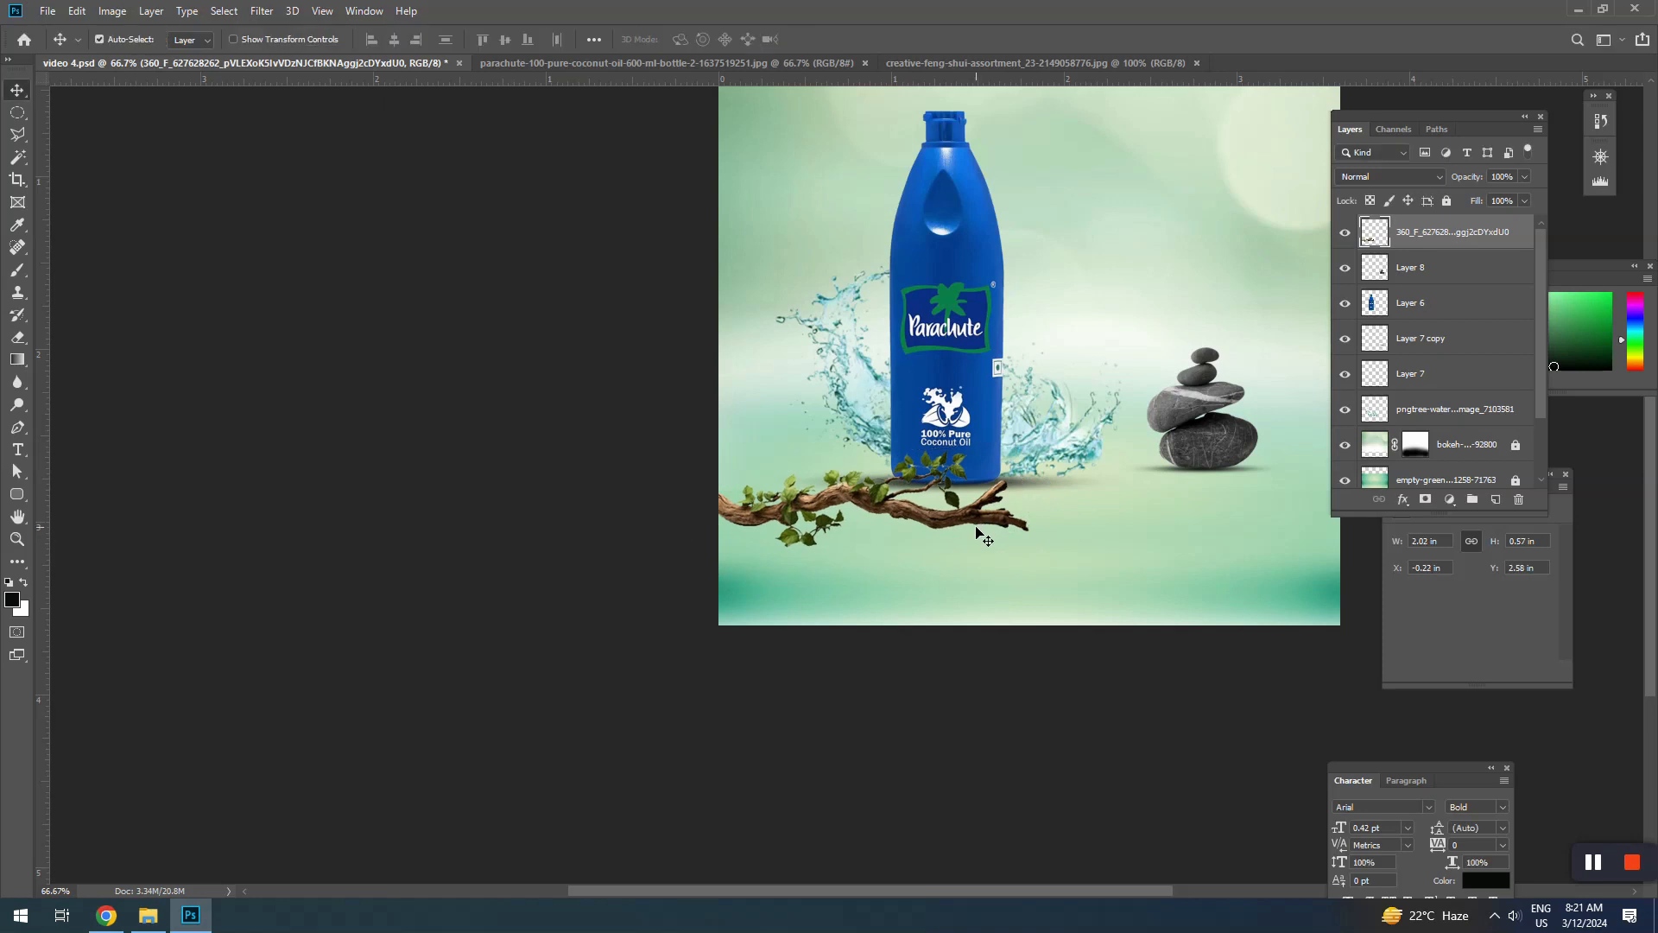
Warm the branch's colours toward red with Color Balance and save the document
key(ctrl+b)
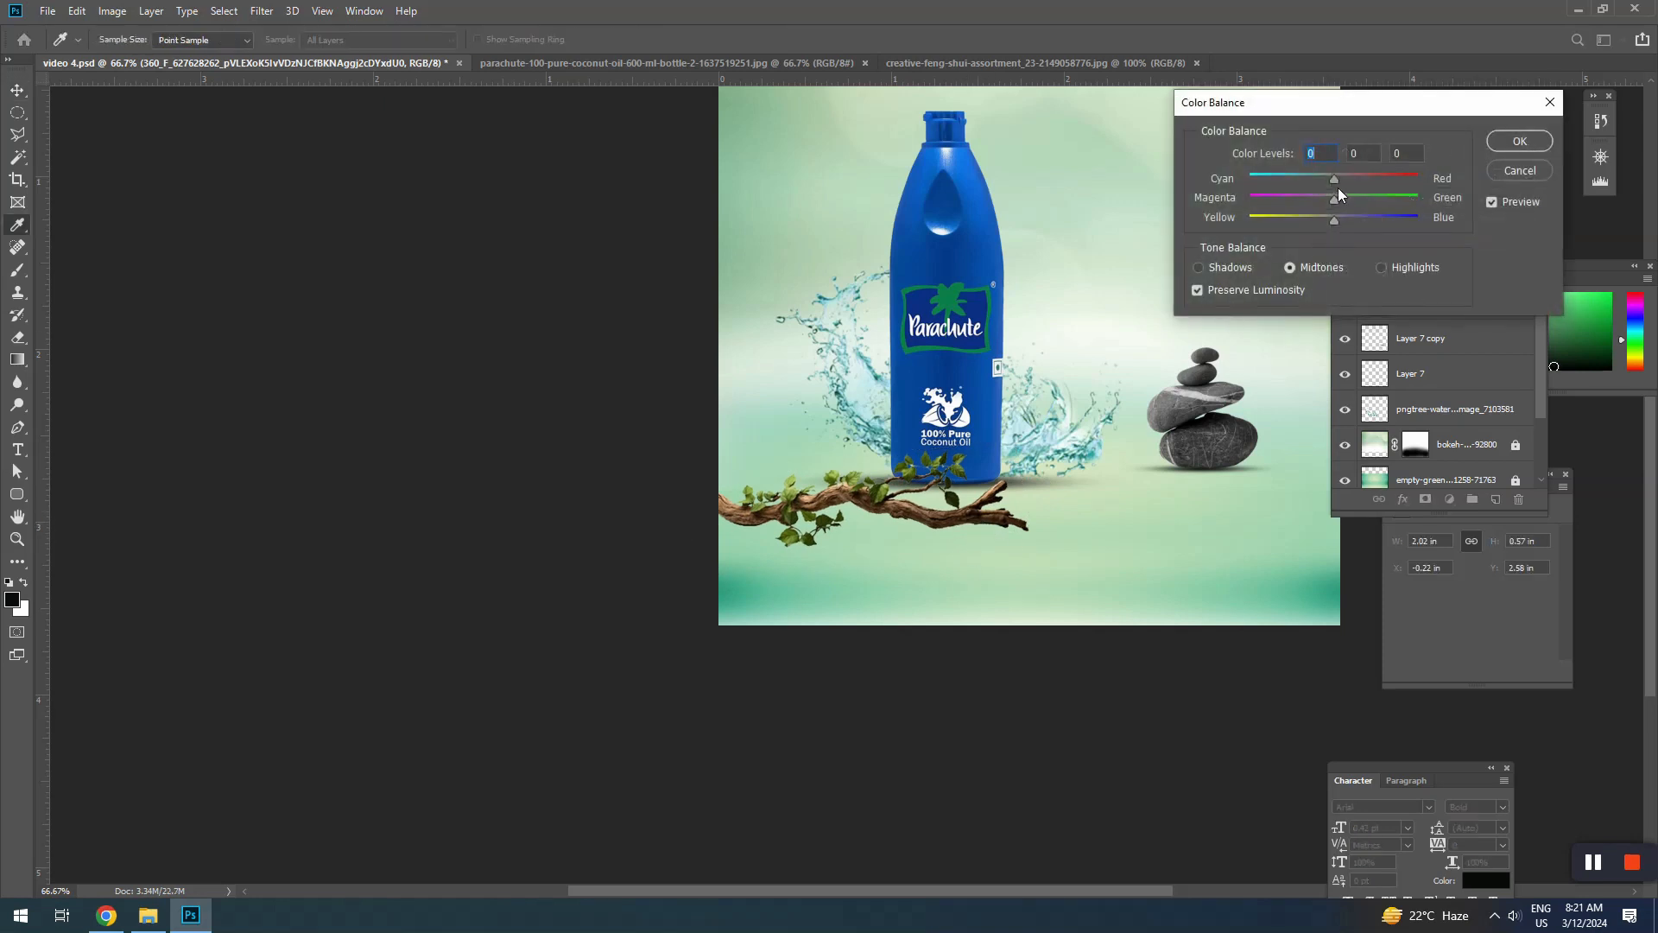
drag(1354, 178, 1329, 215)
click(1489, 143)
drag(835, 497, 724, 593)
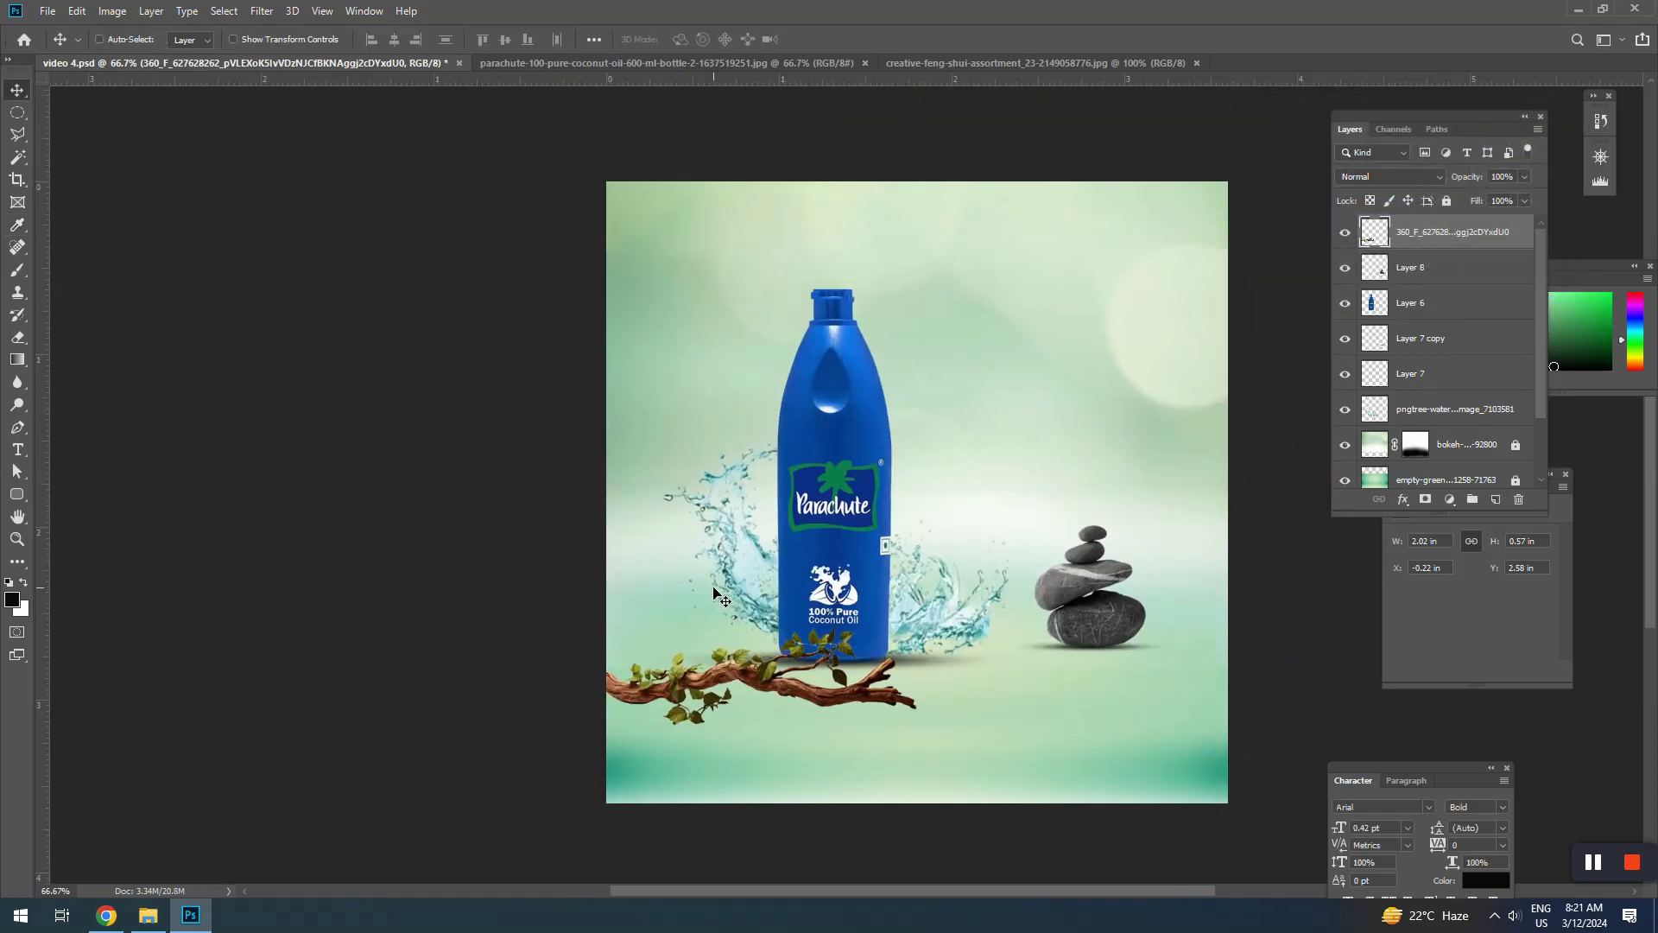
key(ctrl+s)
Erase the cluster of leaves and twigs hanging below the branch with a small Hard Round eraser
ctrl+click(753, 654)
ctrl+click(752, 654)
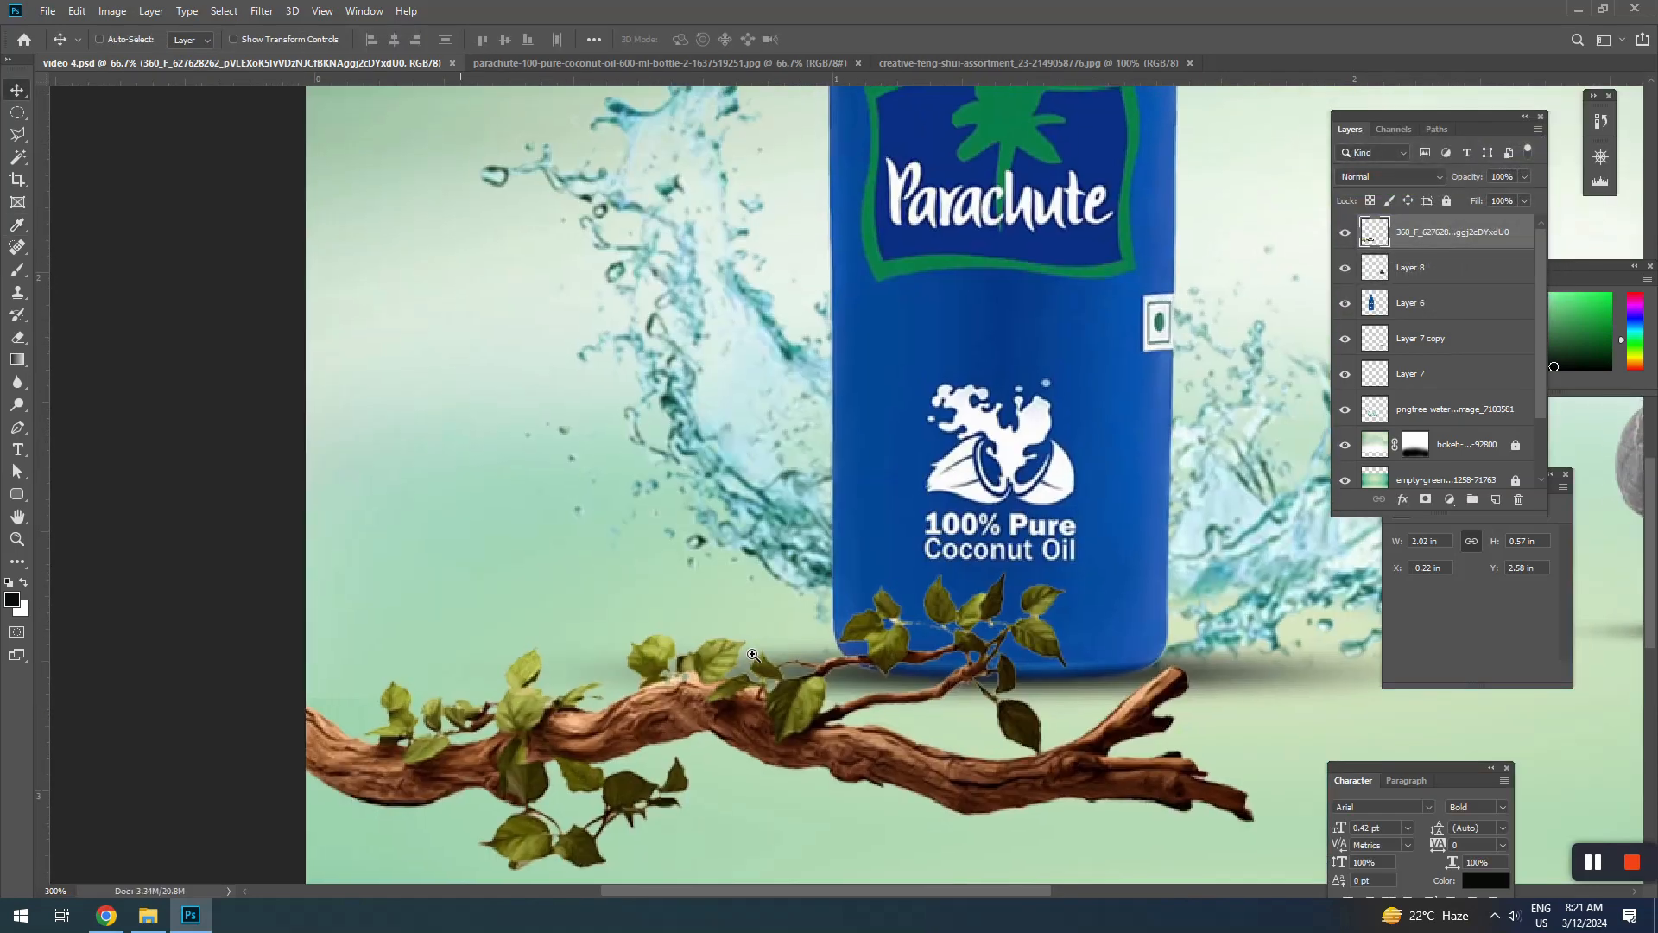
ctrl+click(753, 655)
ctrl+click(752, 655)
drag(744, 677, 1048, 126)
key(e)
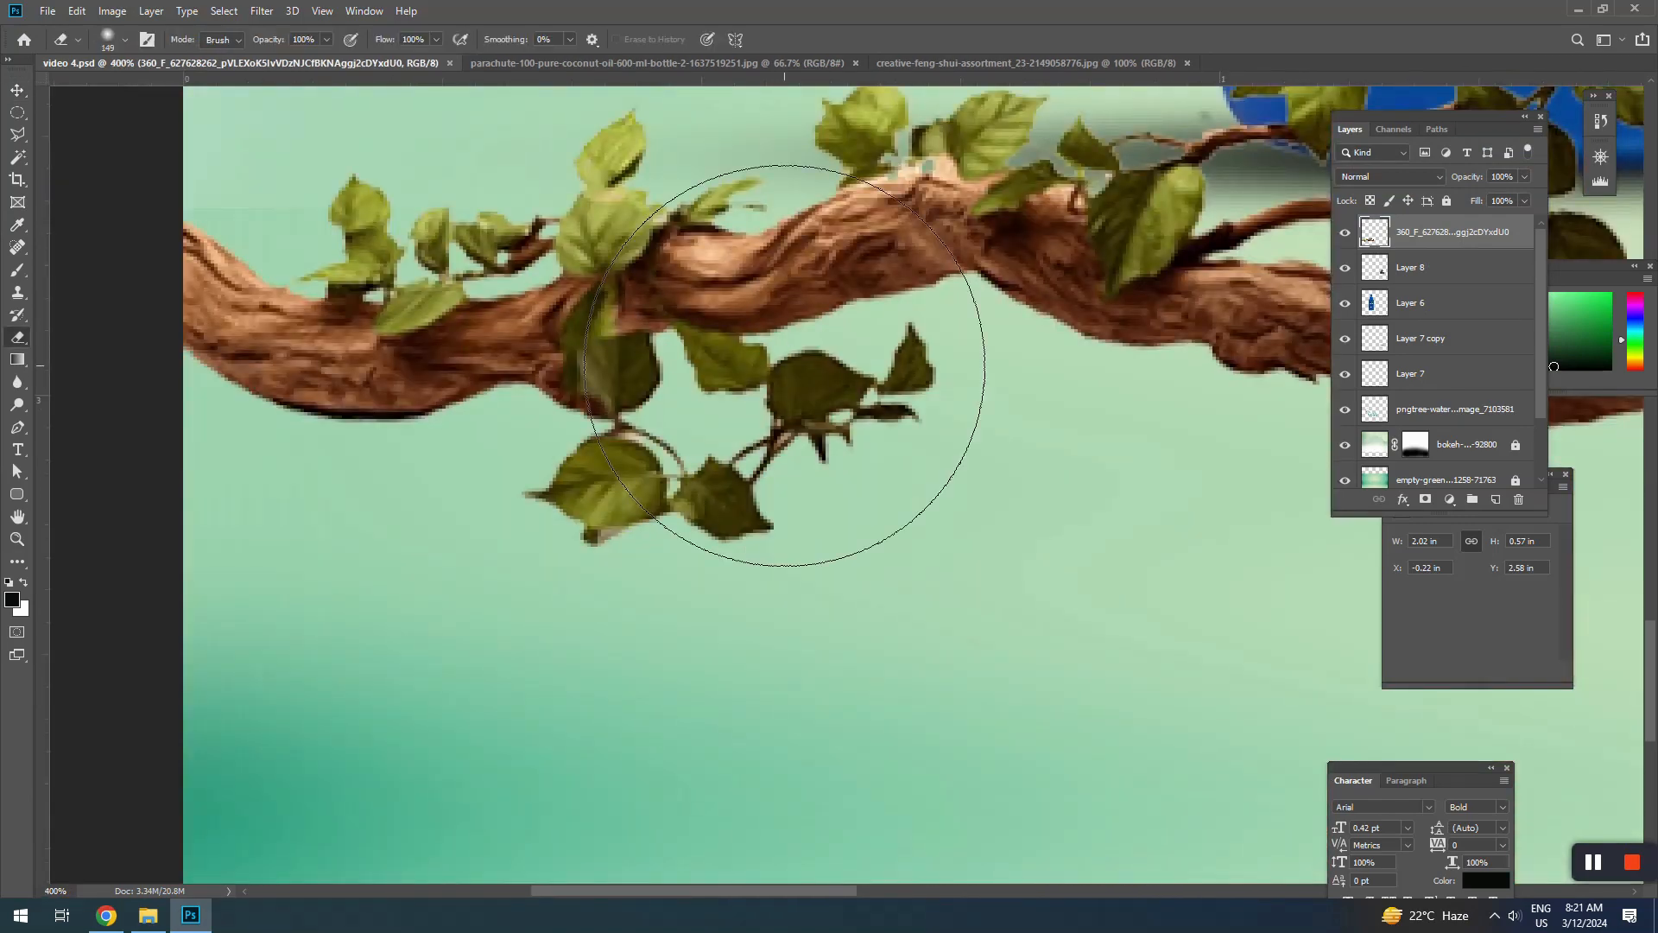
right_click(876, 418)
drag(875, 420, 888, 413)
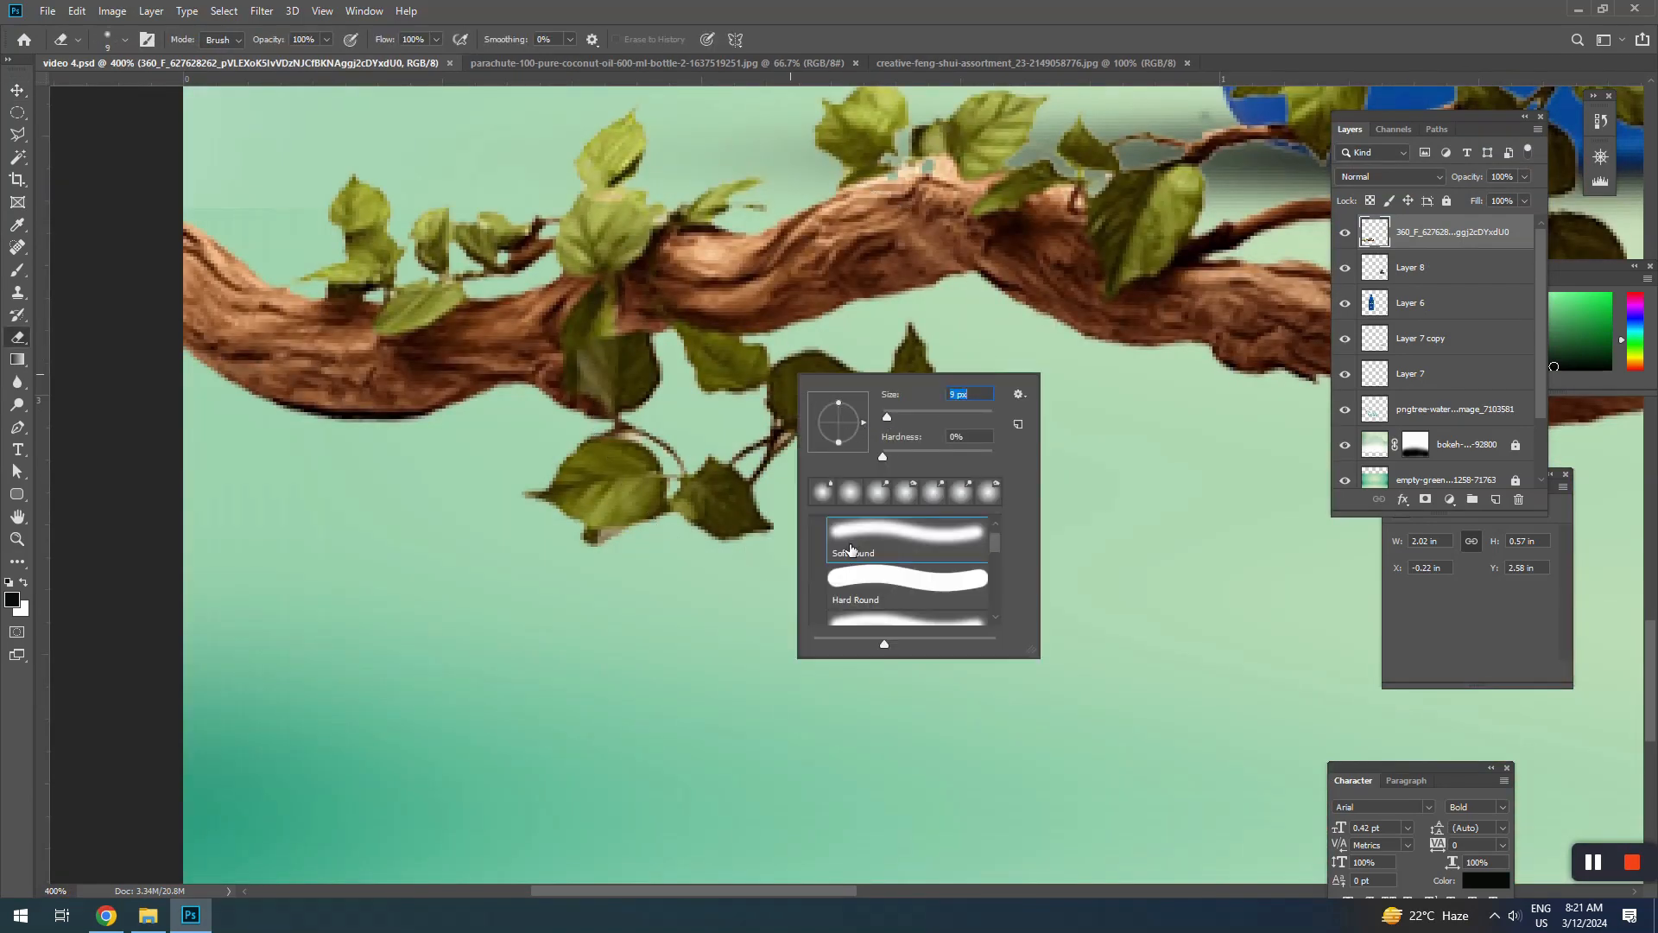
click(868, 577)
mouse_move(533, 496)
mouse_down()
mouse_move(627, 435)
mouse_move(574, 457)
mouse_move(607, 448)
mouse_move(560, 514)
mouse_move(650, 469)
mouse_move(590, 544)
mouse_move(676, 441)
mouse_up()
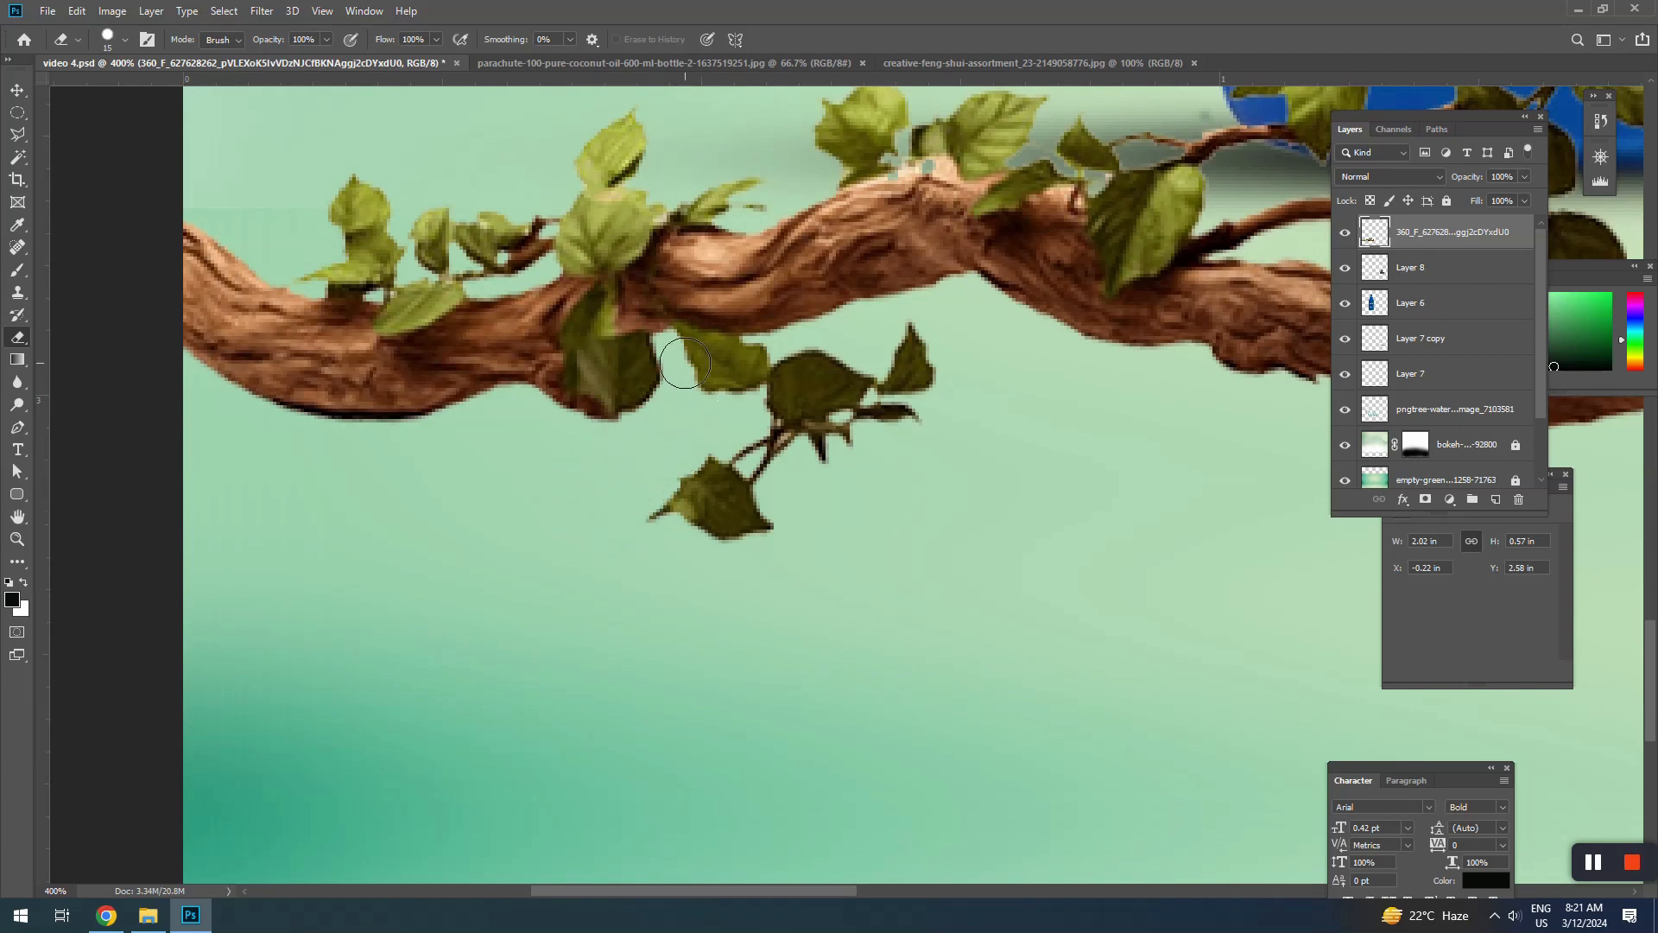
mouse_move(685, 363)
mouse_down()
mouse_move(894, 352)
mouse_move(923, 320)
mouse_move(939, 402)
mouse_move(729, 387)
mouse_move(844, 408)
mouse_move(695, 481)
mouse_move(722, 532)
mouse_move(644, 522)
mouse_up()
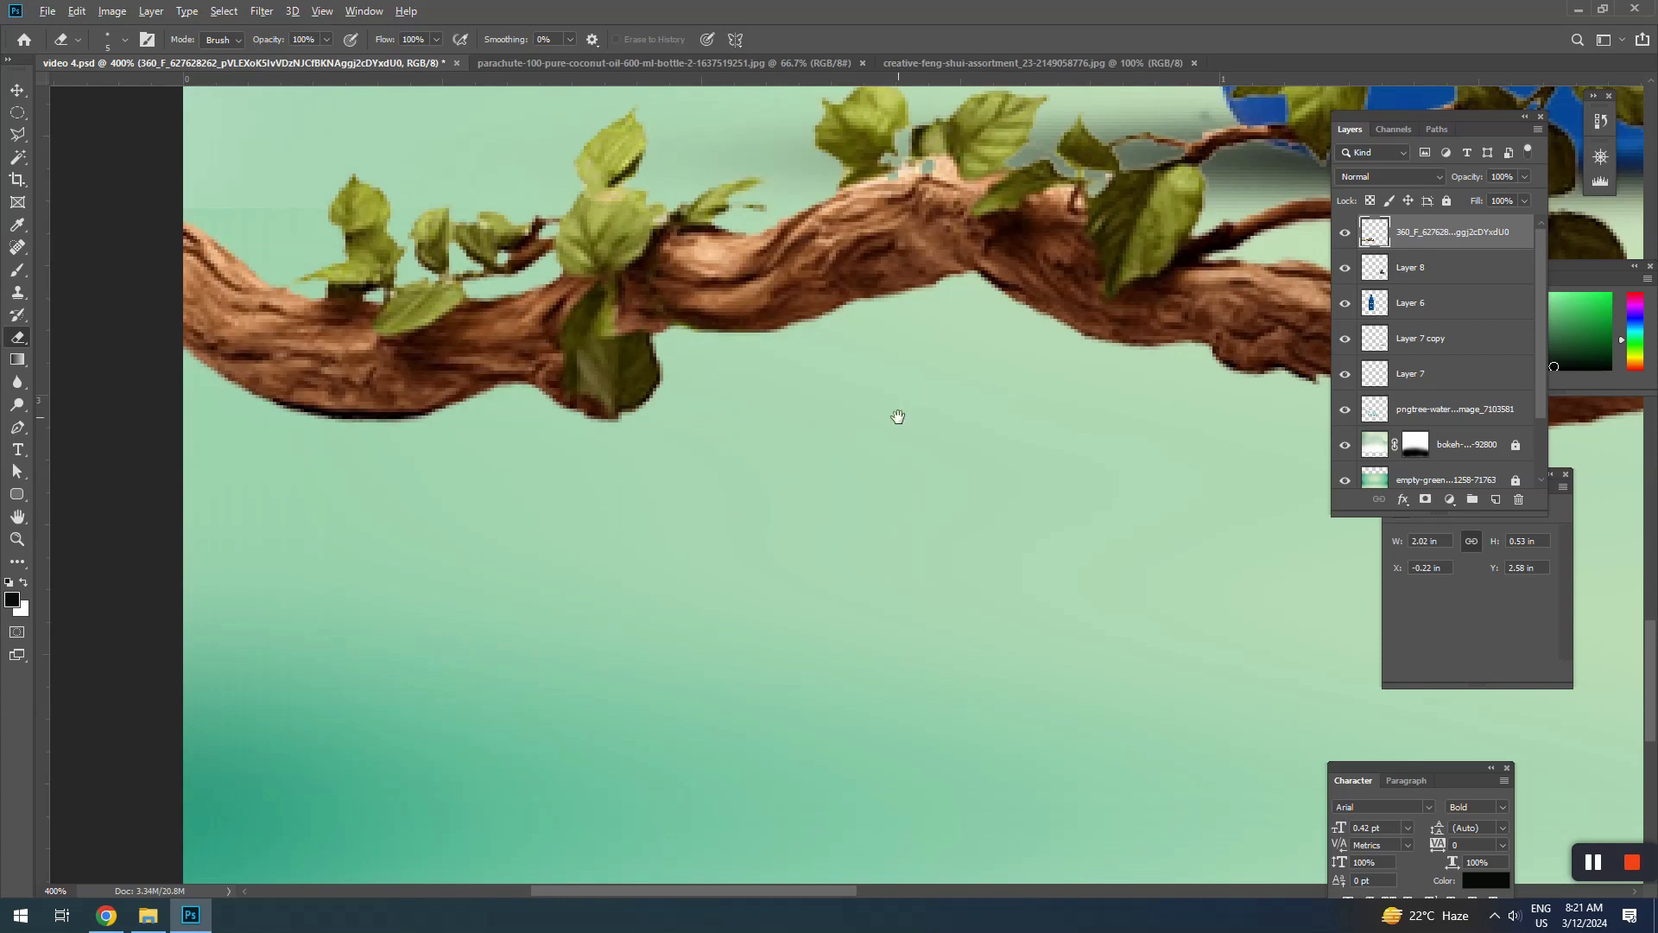
Duplicate the stone stack's shadow beneath the forked half of the branch and narrow the copy
scroll(898, 418, down, 5)
key(v)
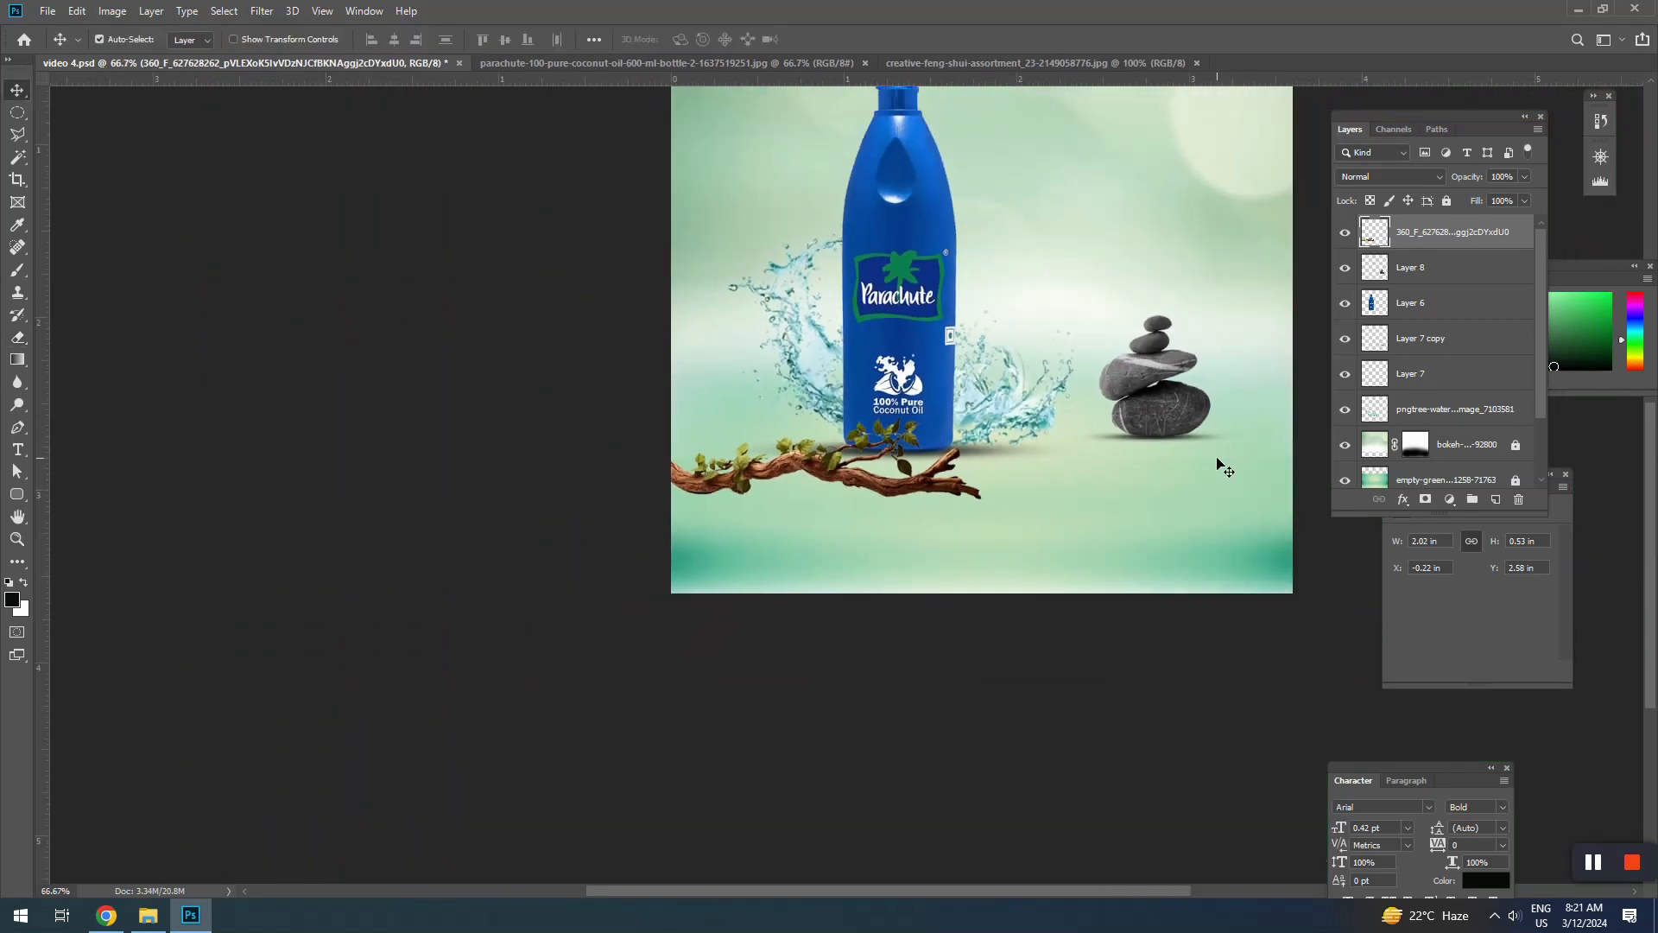
drag(1107, 489, 927, 500)
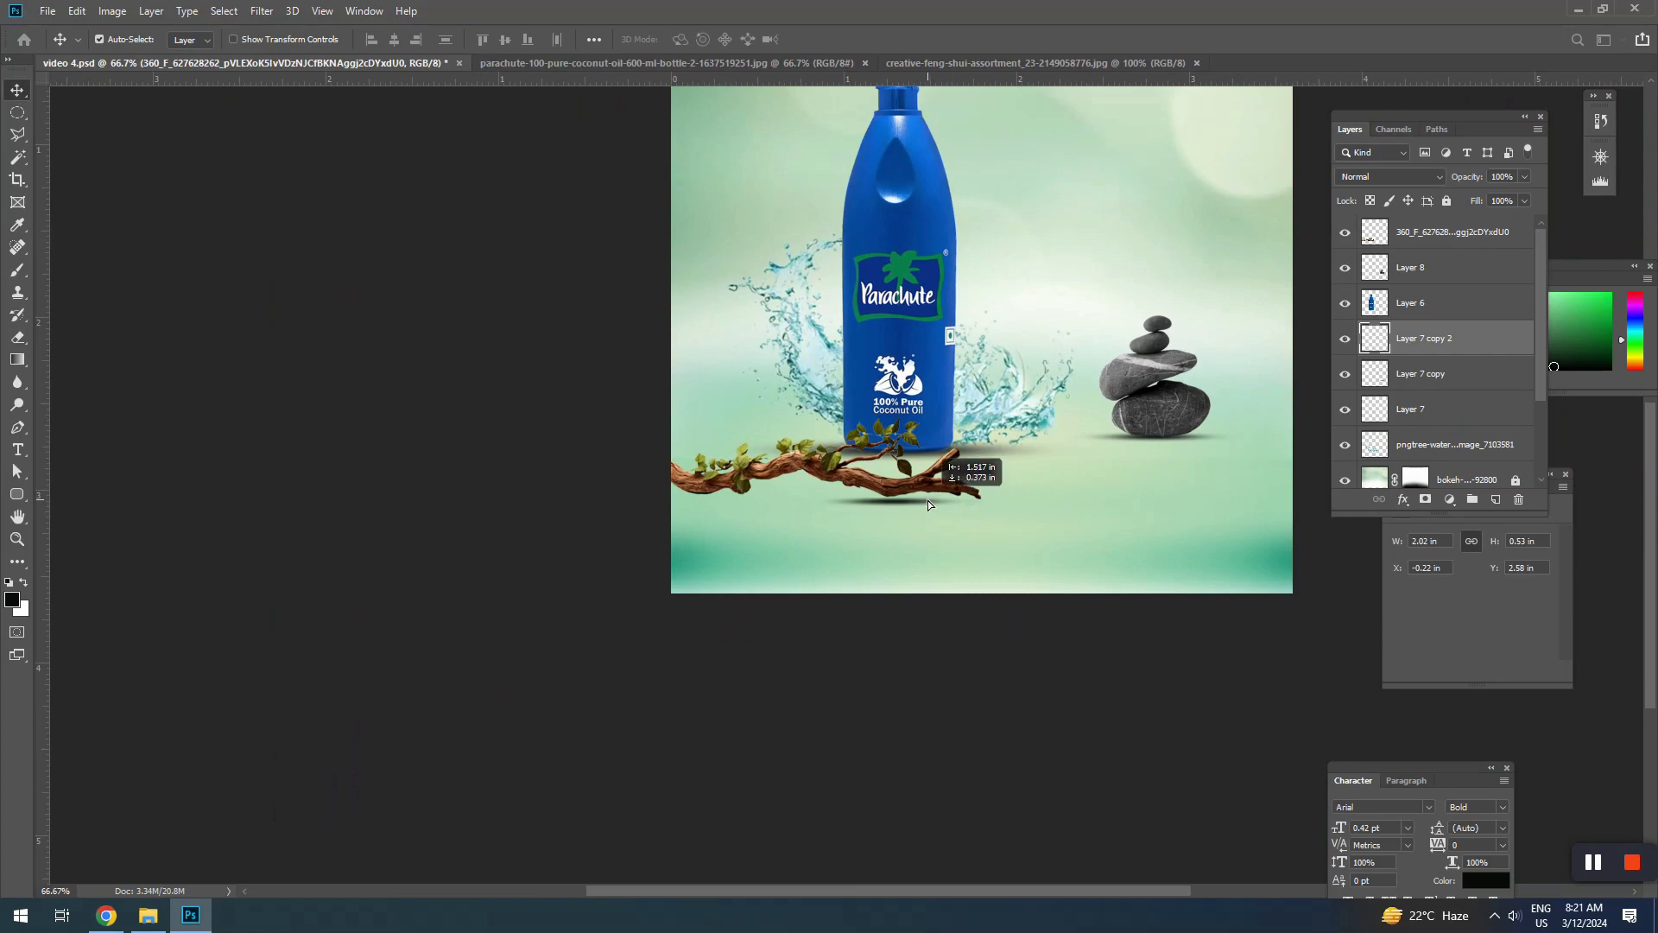
scroll(928, 500, up, 4)
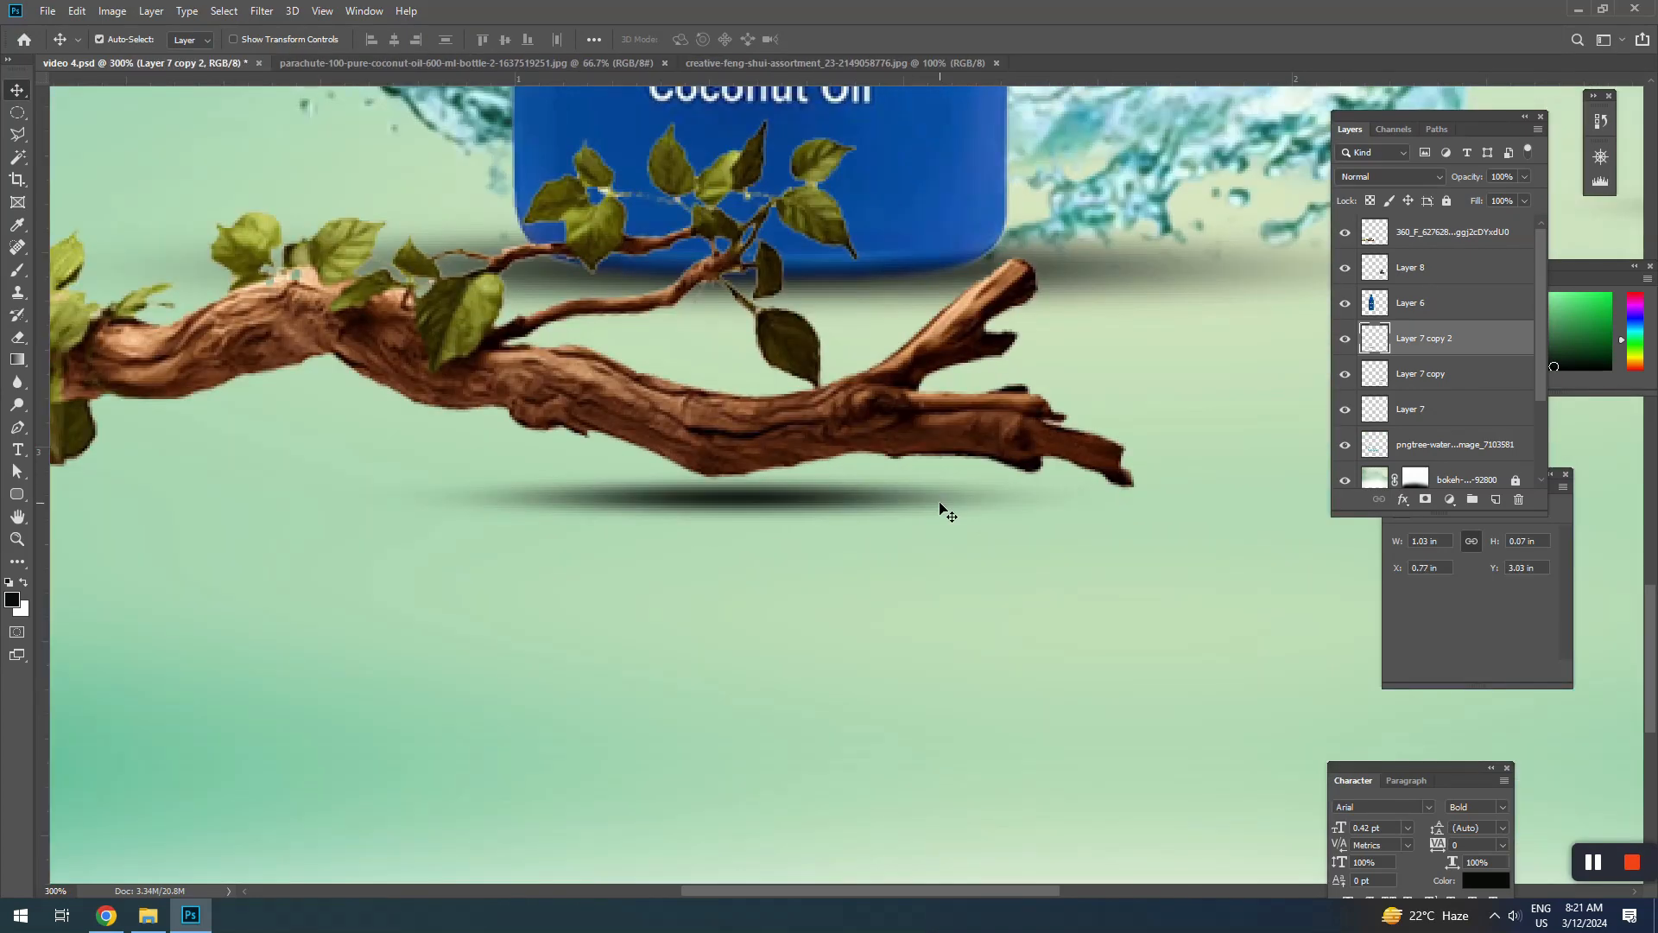
key(ctrl+t)
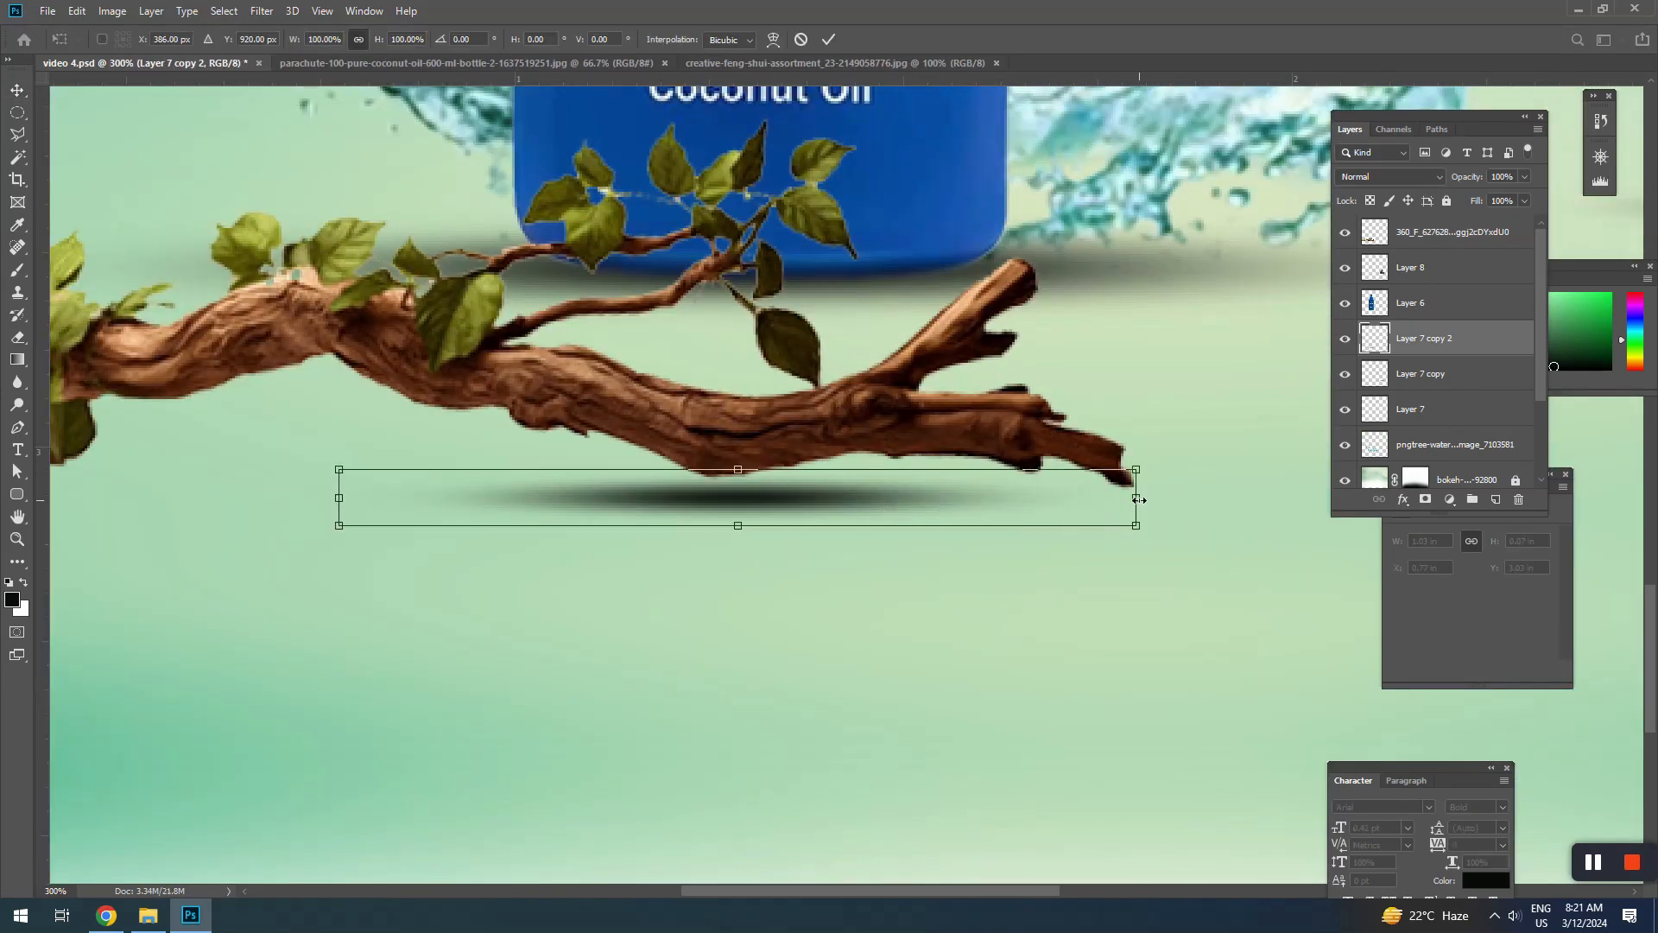
drag(1139, 499, 1002, 496)
Duplicate the branch shadow under the branch's left bend and scale the copy to 120.47% wide by 77.27% high
drag(863, 507, 256, 479)
key(Return)
scroll(881, 499, down, 1)
key(ctrl+t)
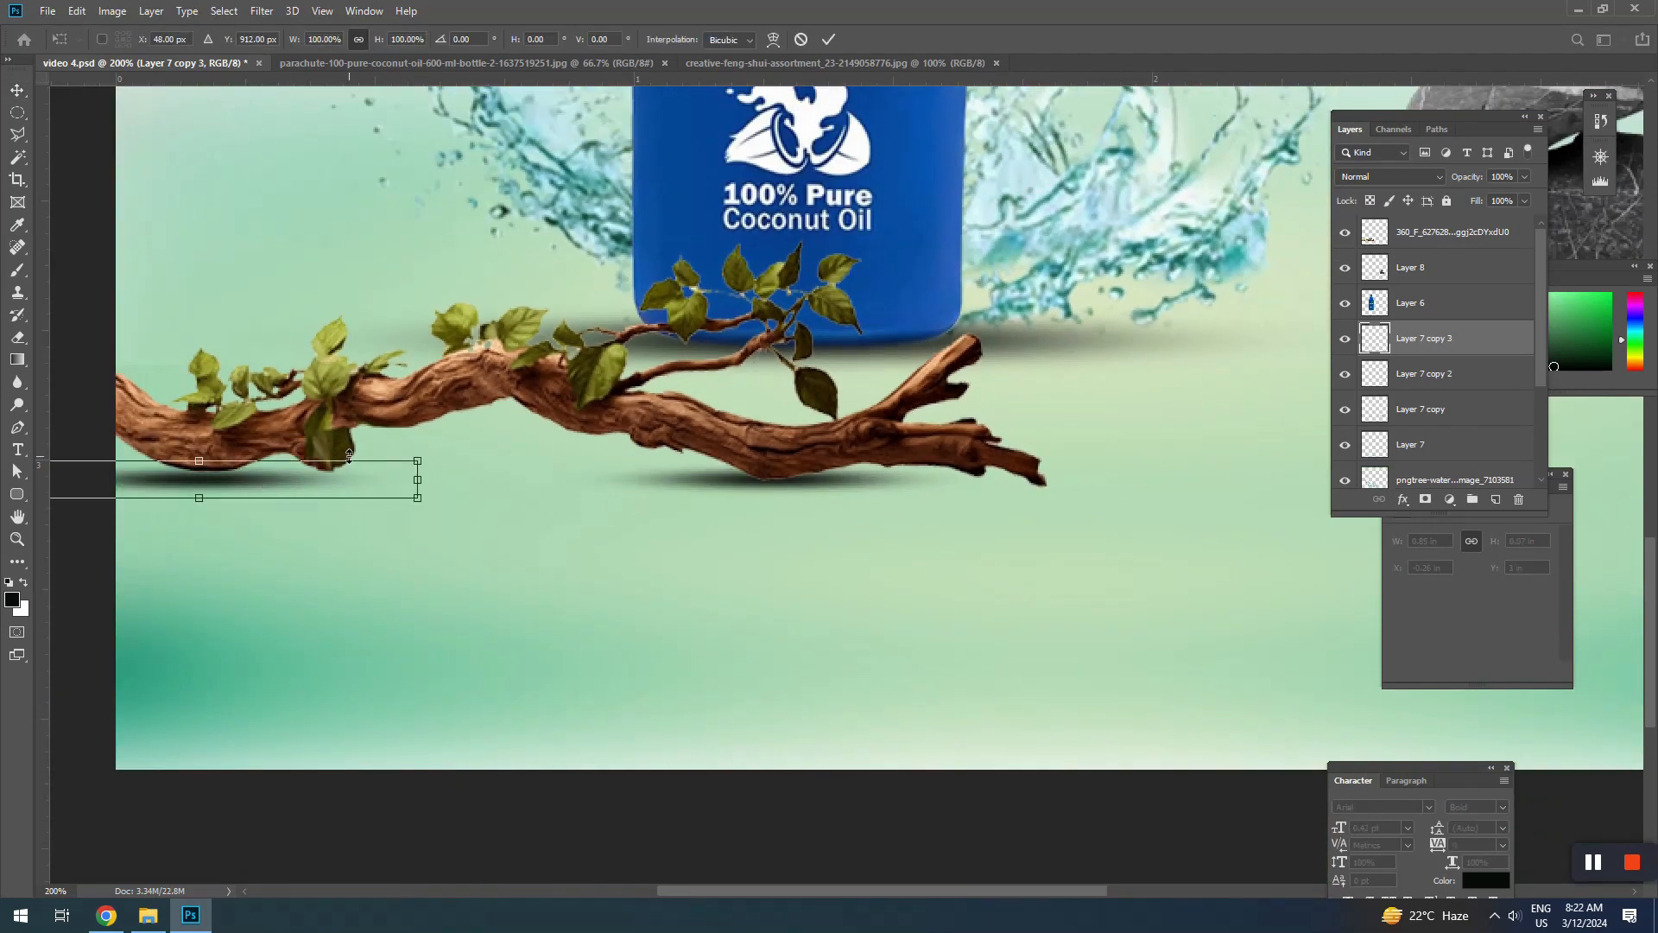
drag(417, 460, 462, 457)
drag(230, 499, 208, 485)
key(Return)
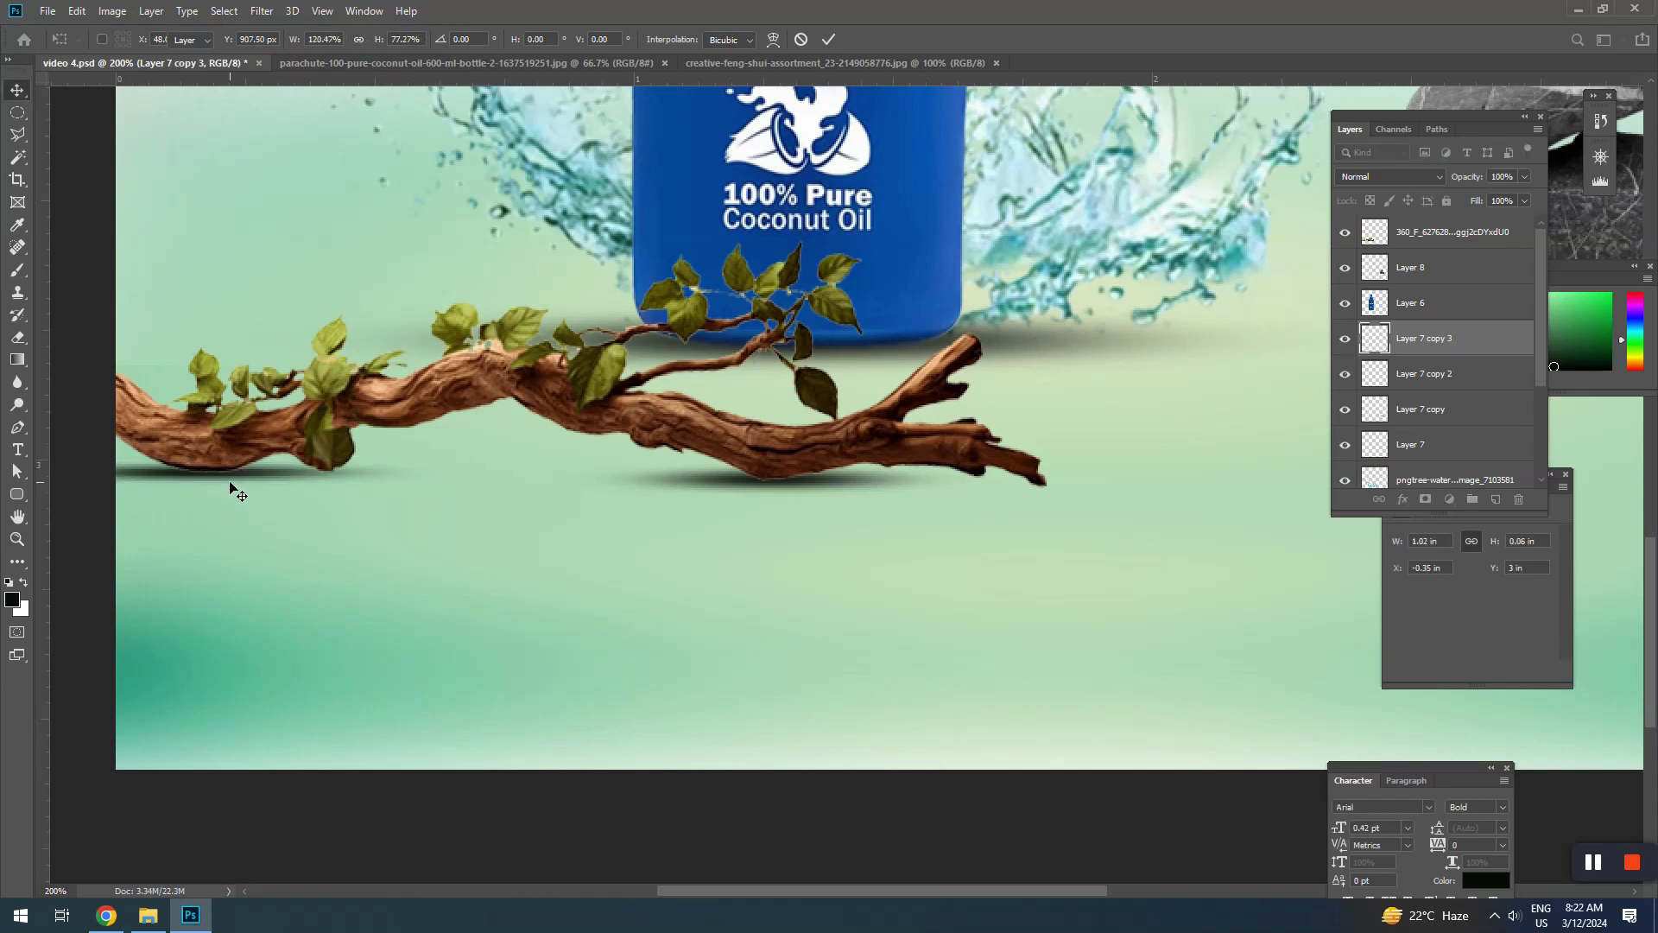
click(16, 381)
scroll(415, 462, up, 2)
right_click(421, 467)
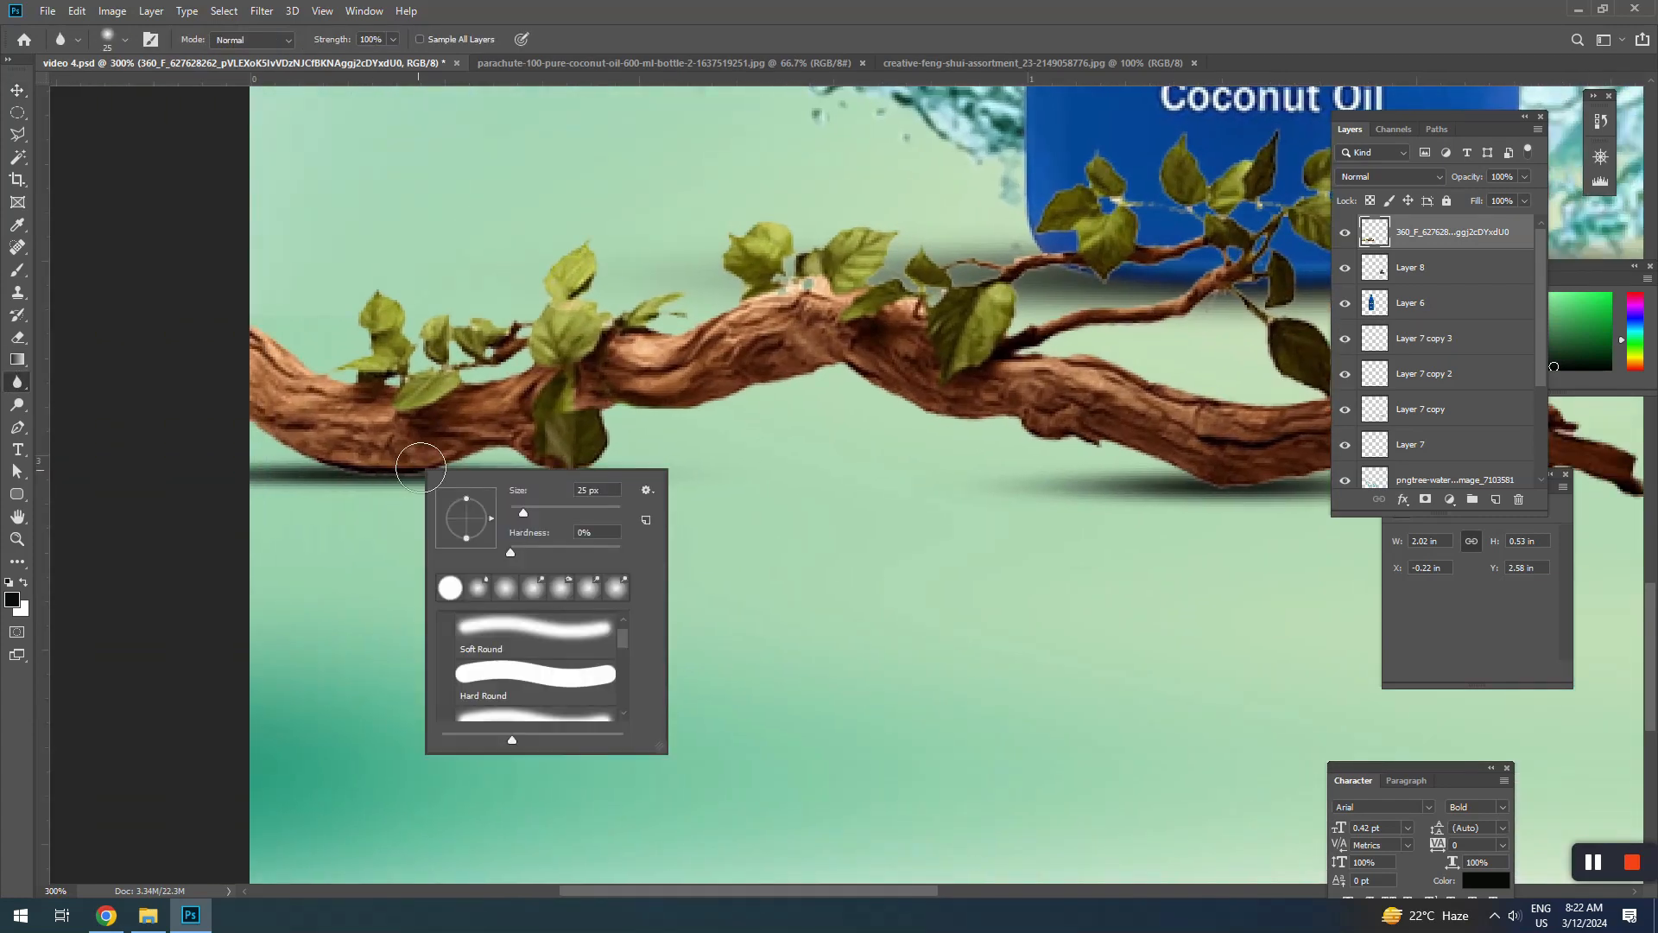
key(Escape)
scroll(737, 510, right, 5)
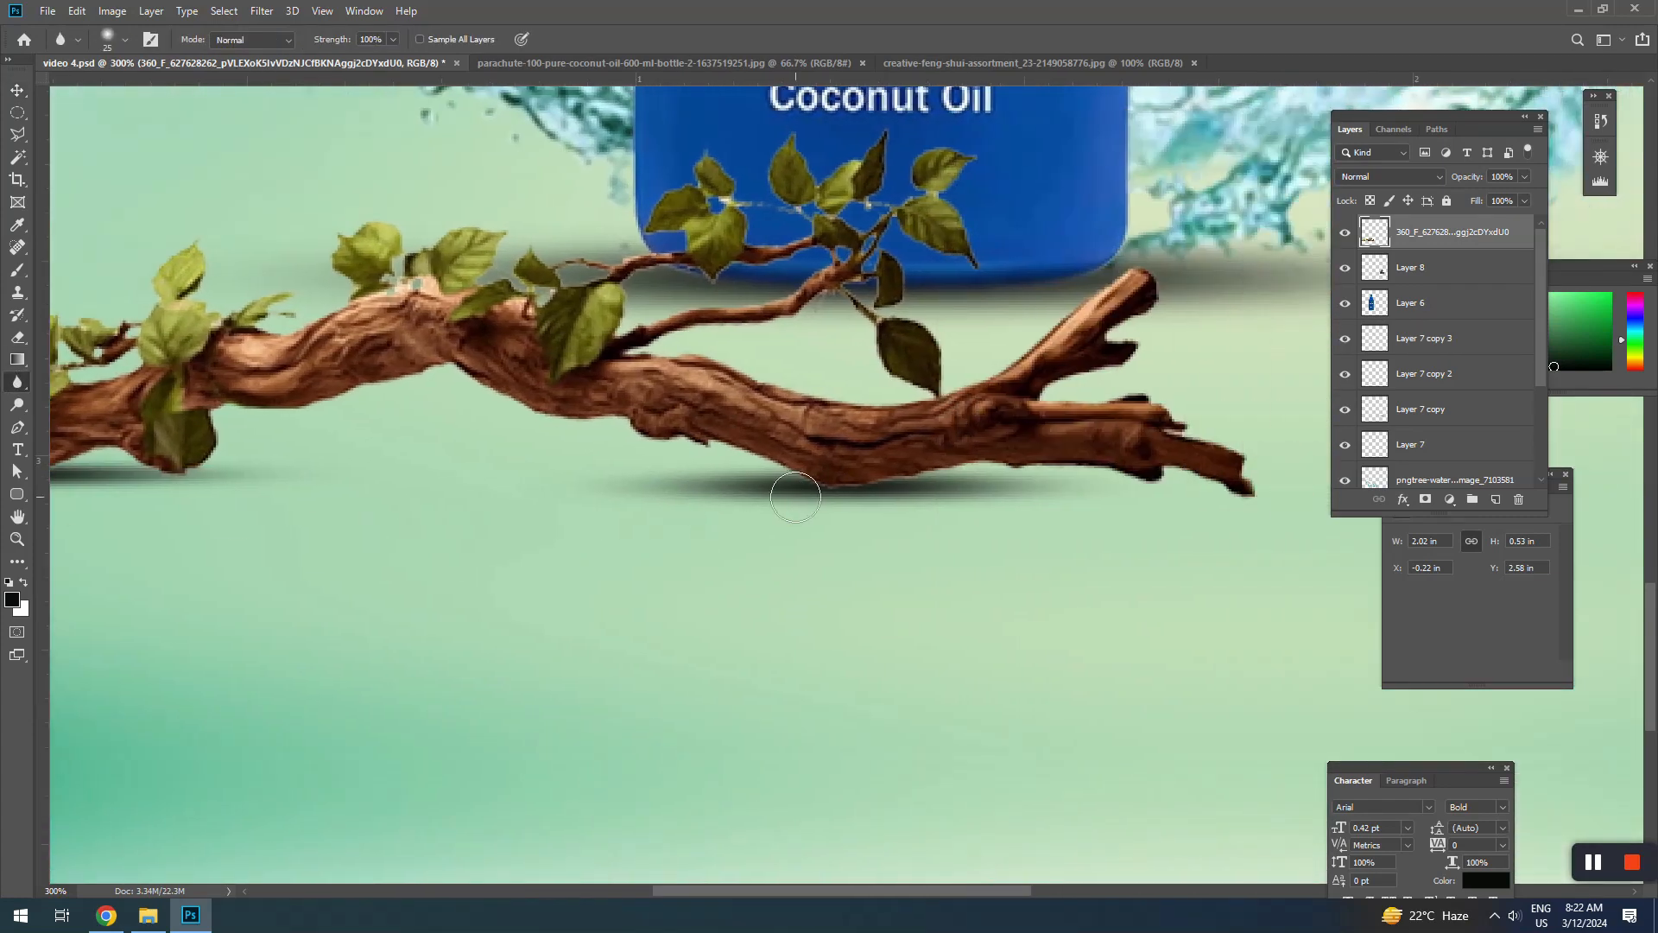
scroll(798, 527, down, 2)
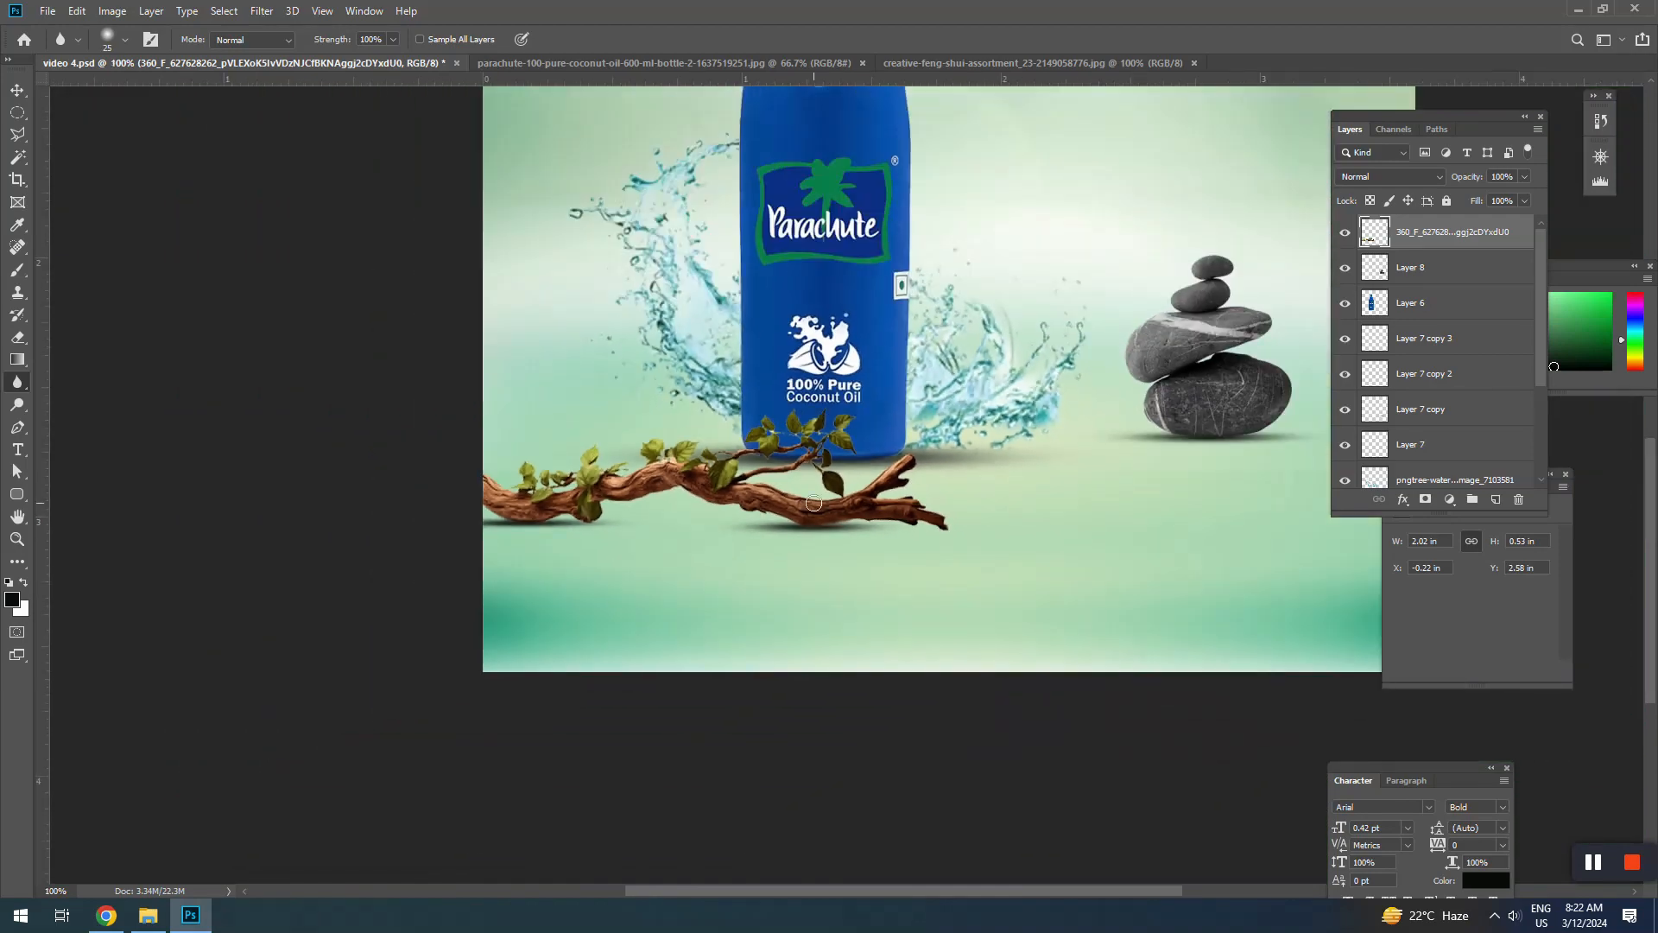
drag(875, 510, 775, 608)
scroll(884, 540, down, 1)
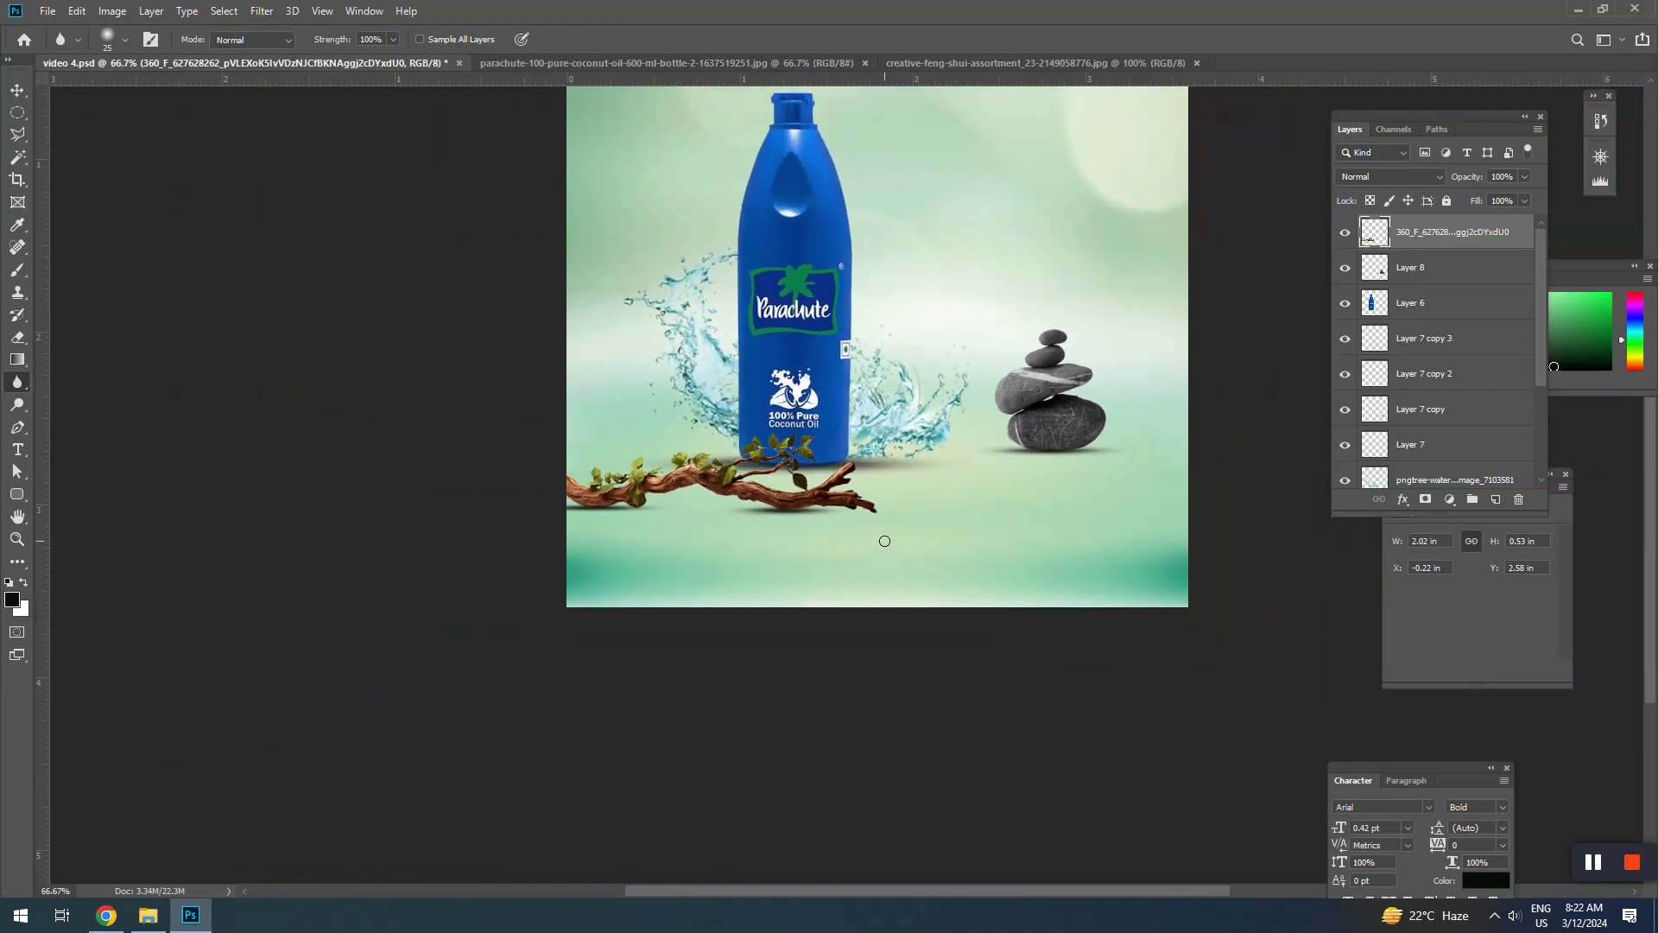
scroll(885, 541, up, 6)
key(v)
drag(966, 472, 886, 471)
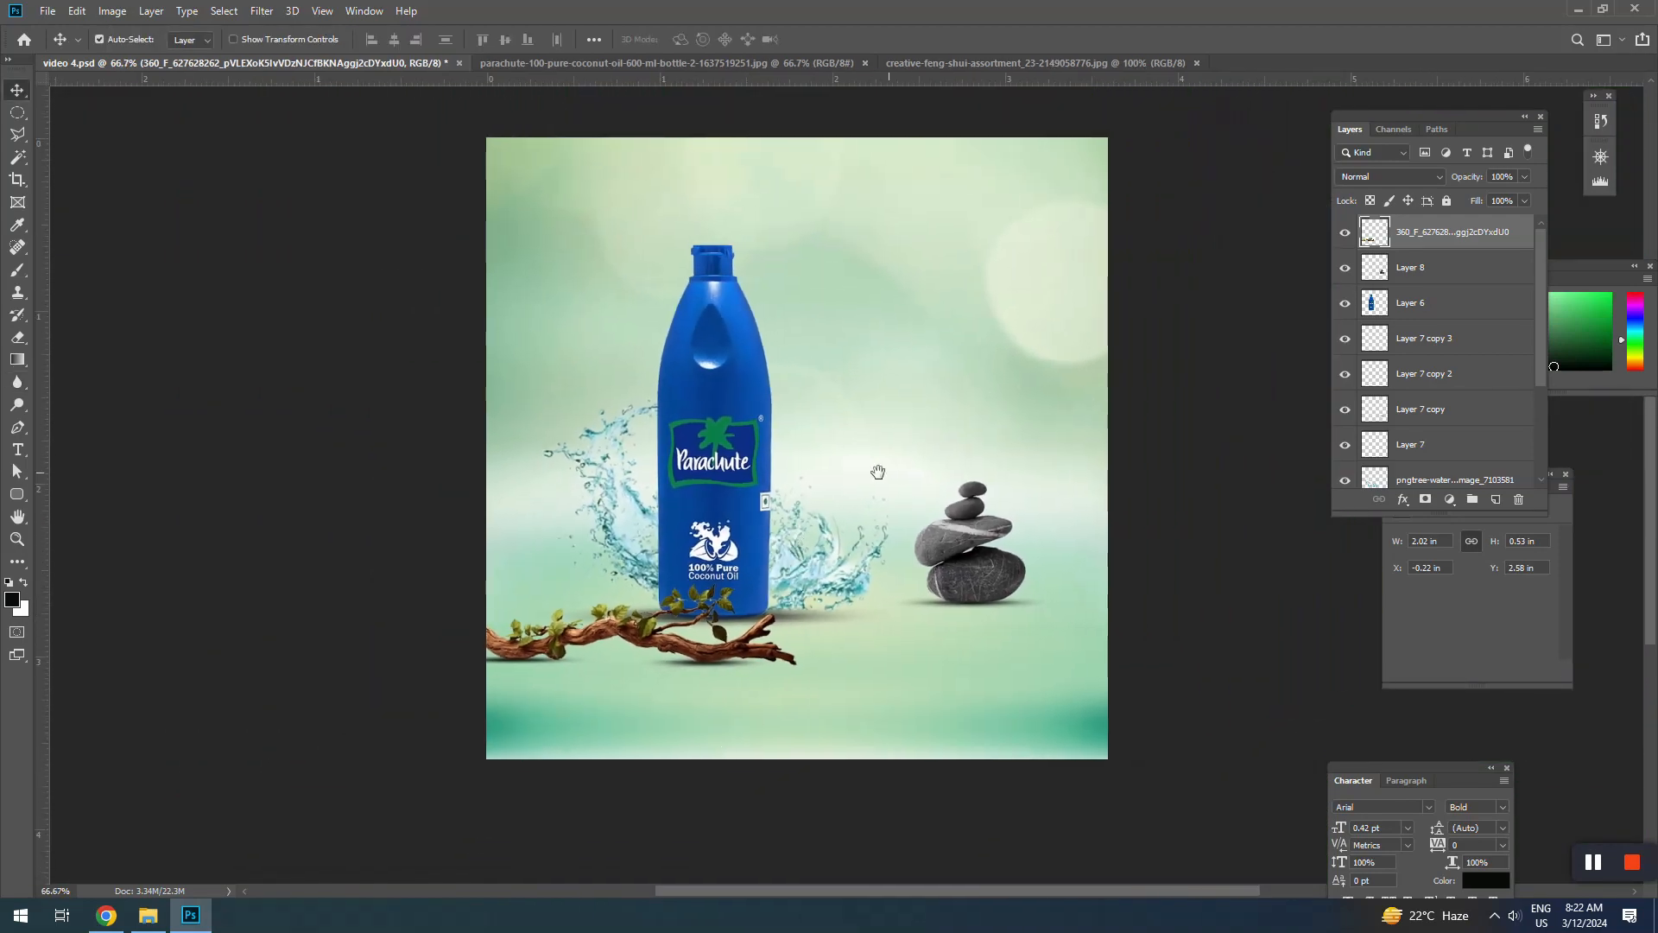
Open the tropical palm leaves image from the coconut oil ad folder as a separate Photoshop document
click(163, 918)
scroll(1498, 354, up, 2)
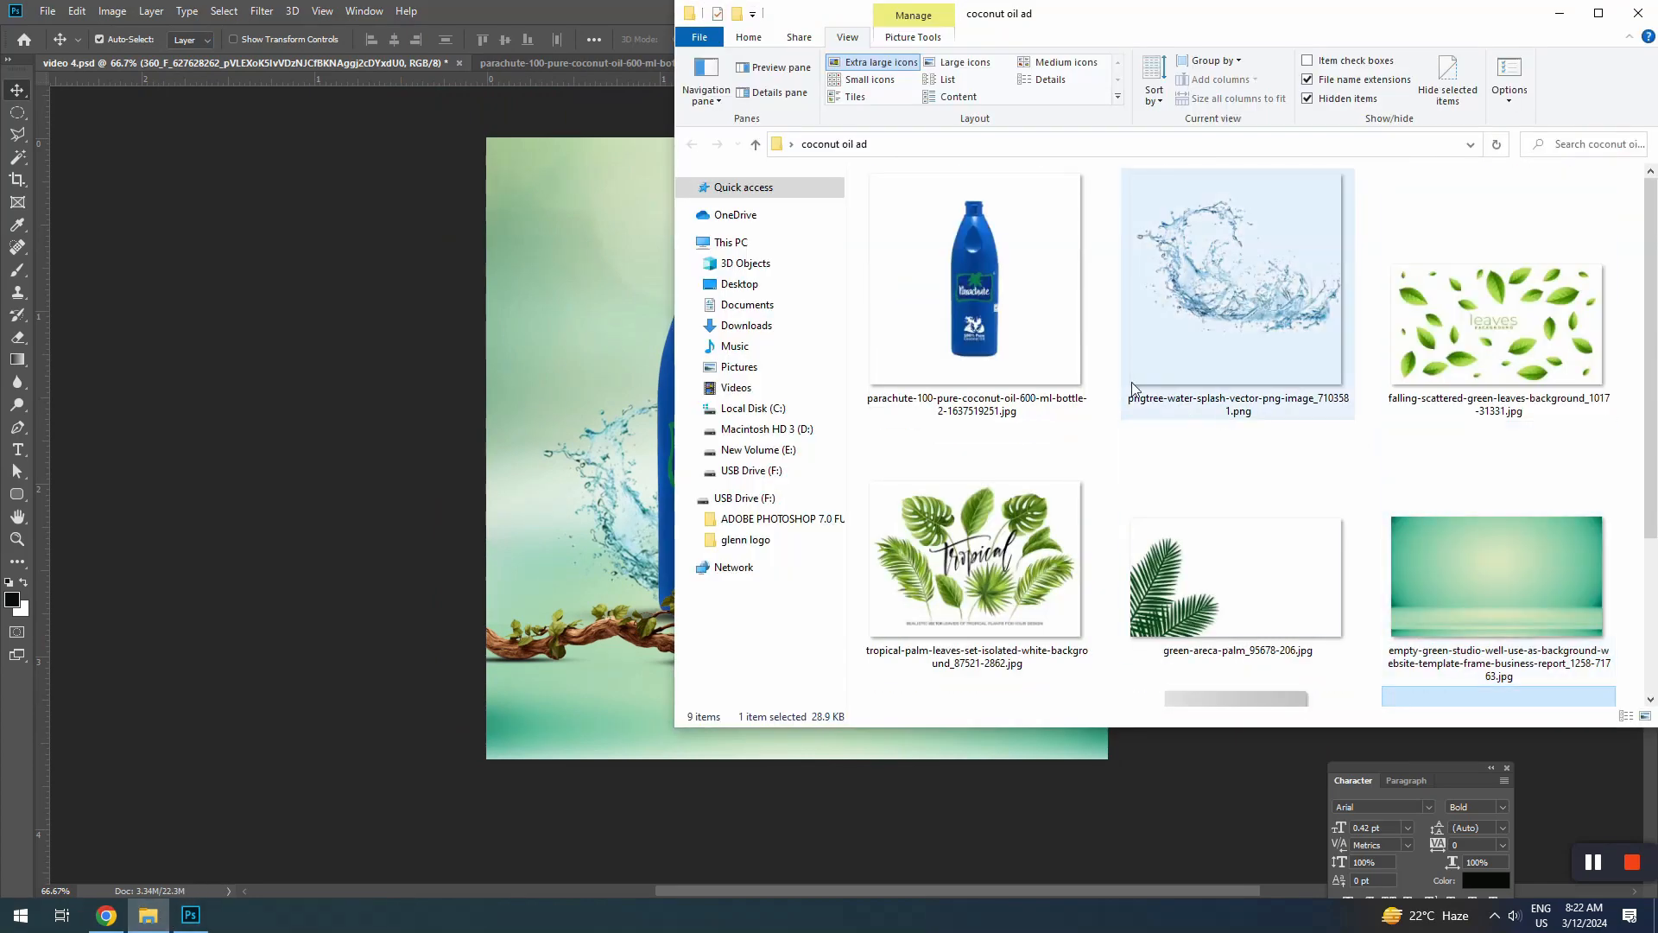
click(1040, 544)
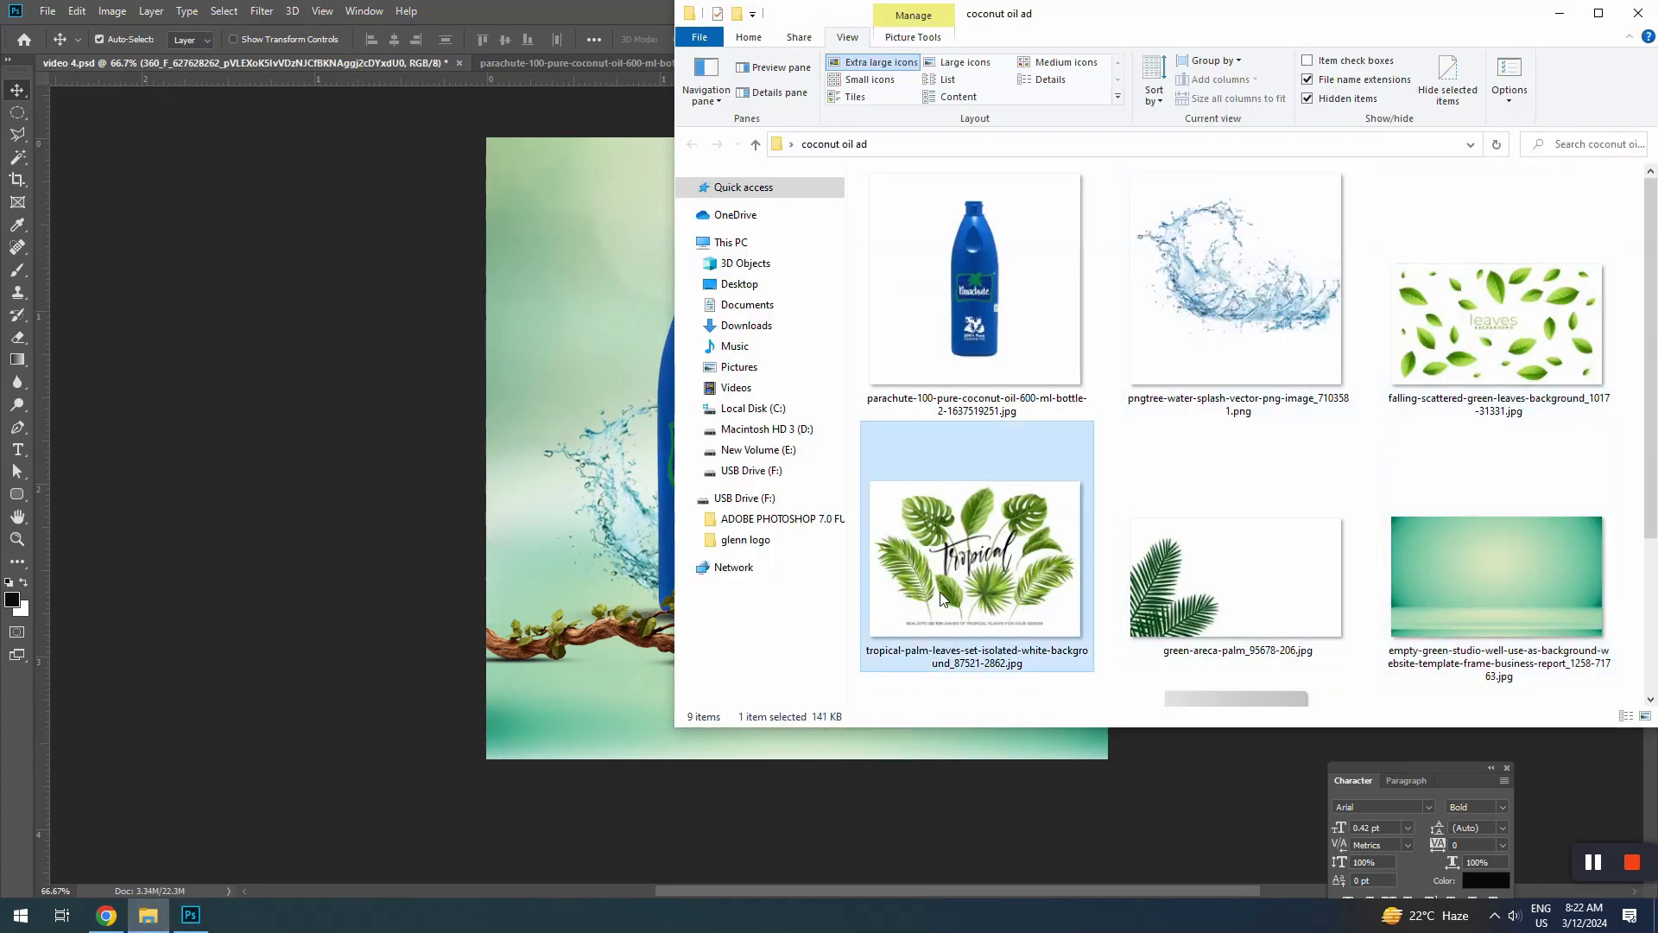
drag(977, 574, 641, 27)
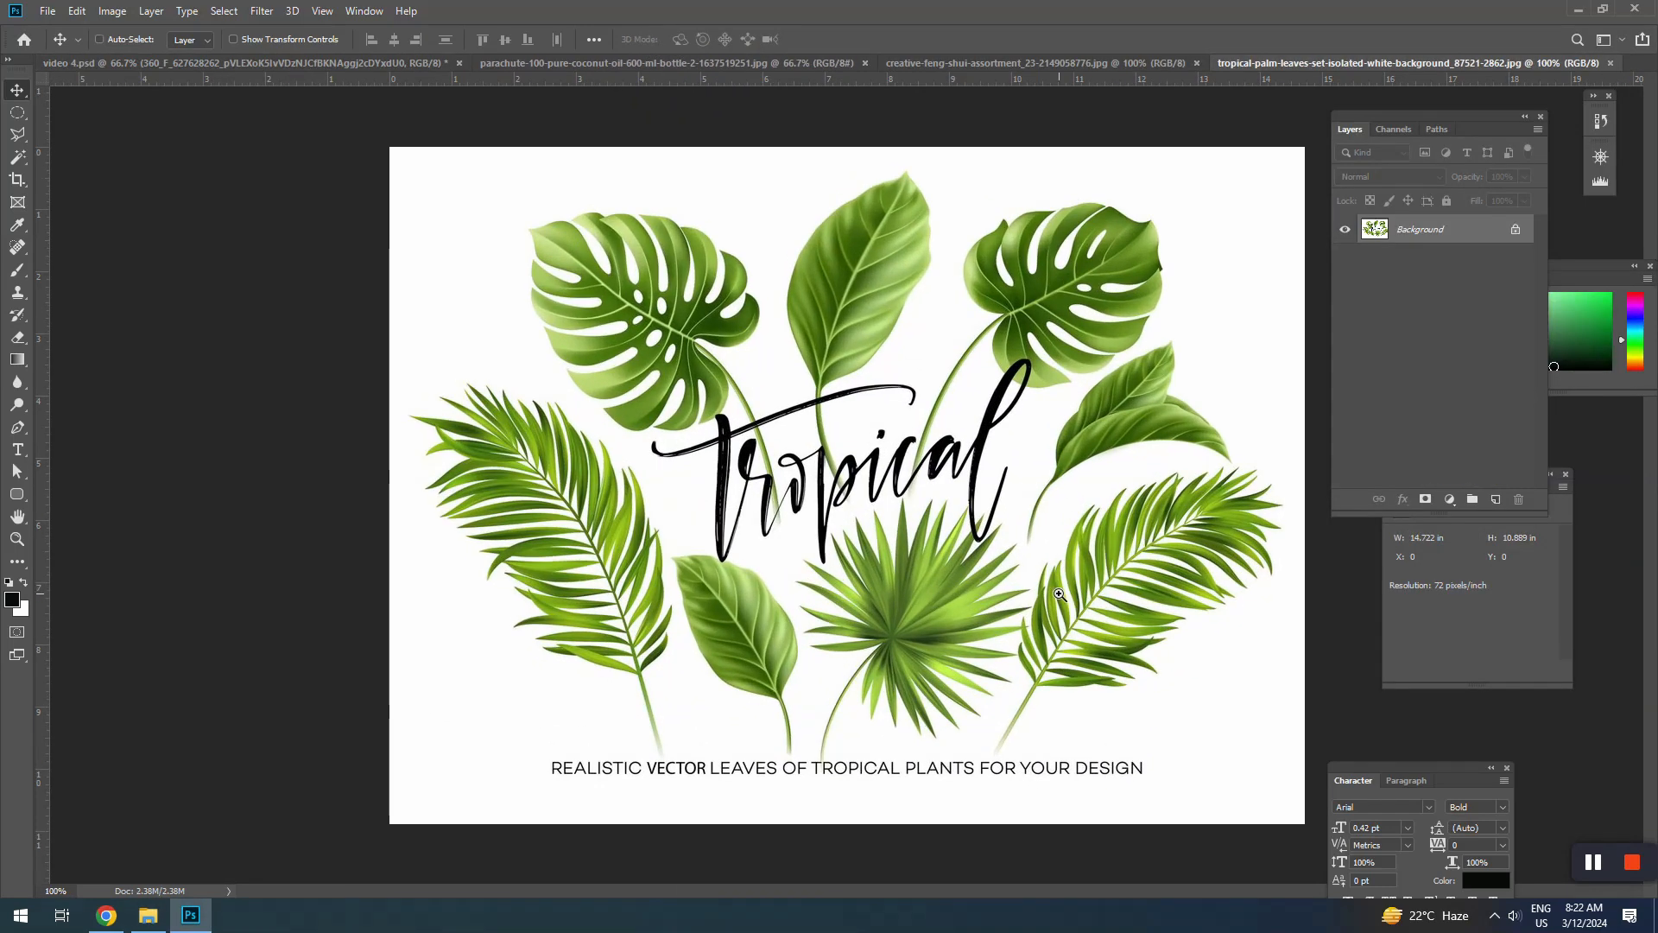
Select the large feathery palm frond at the image's left with the Polygonal Lasso, subtracting the white background and stray areas outside it
key(l)
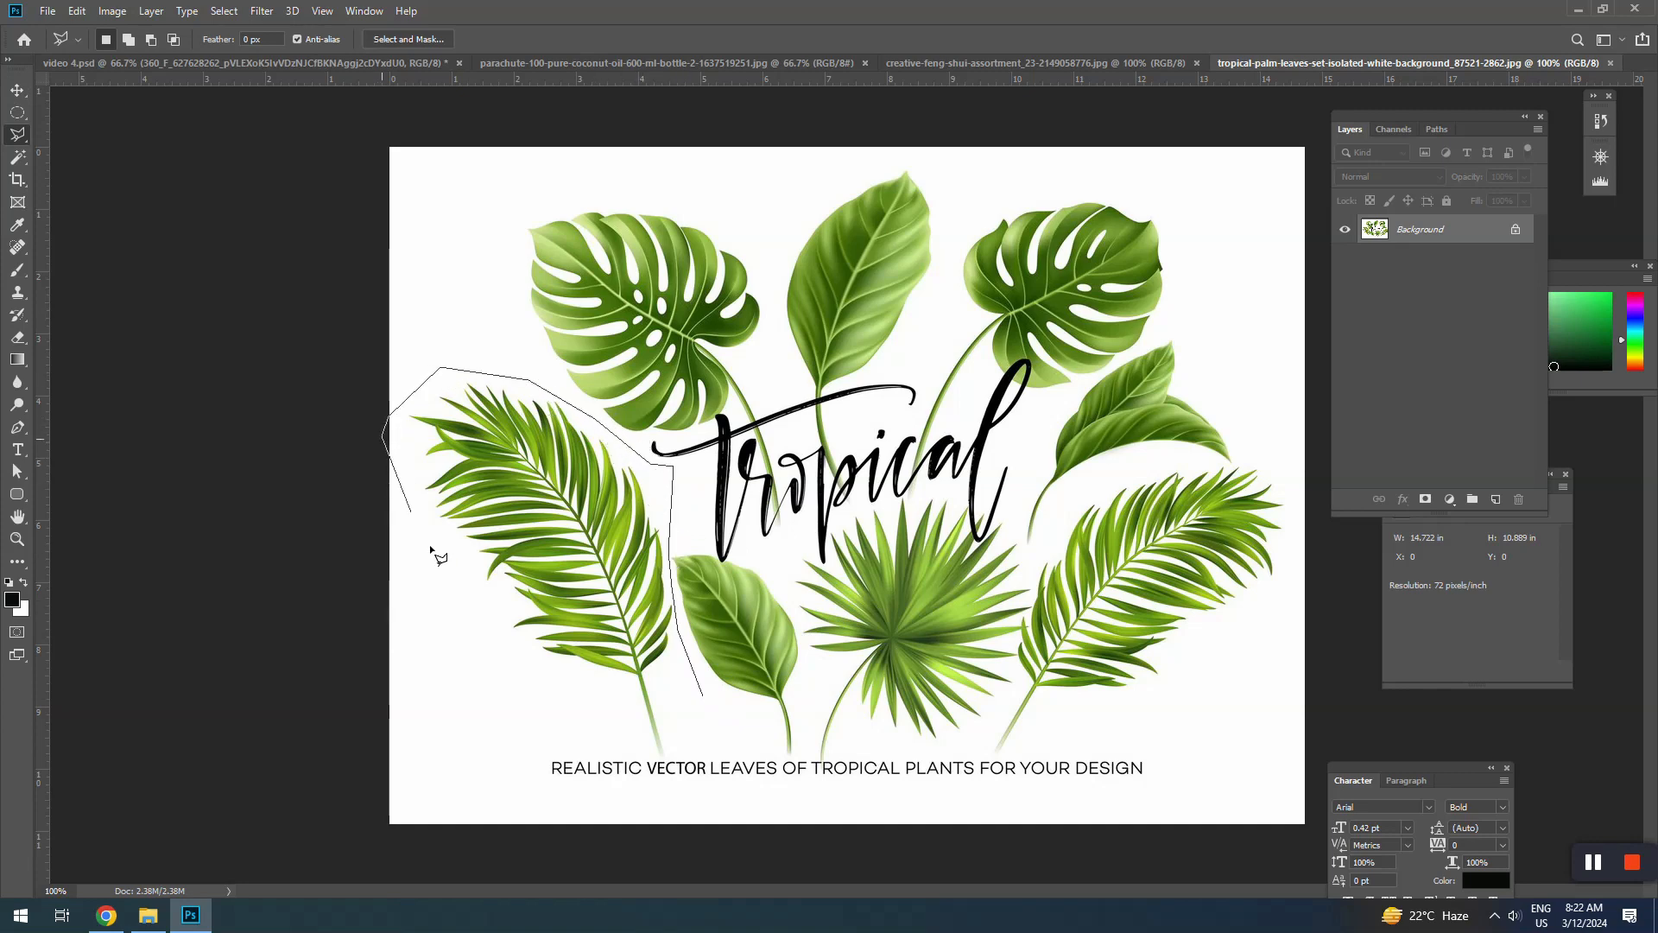
key(Escape)
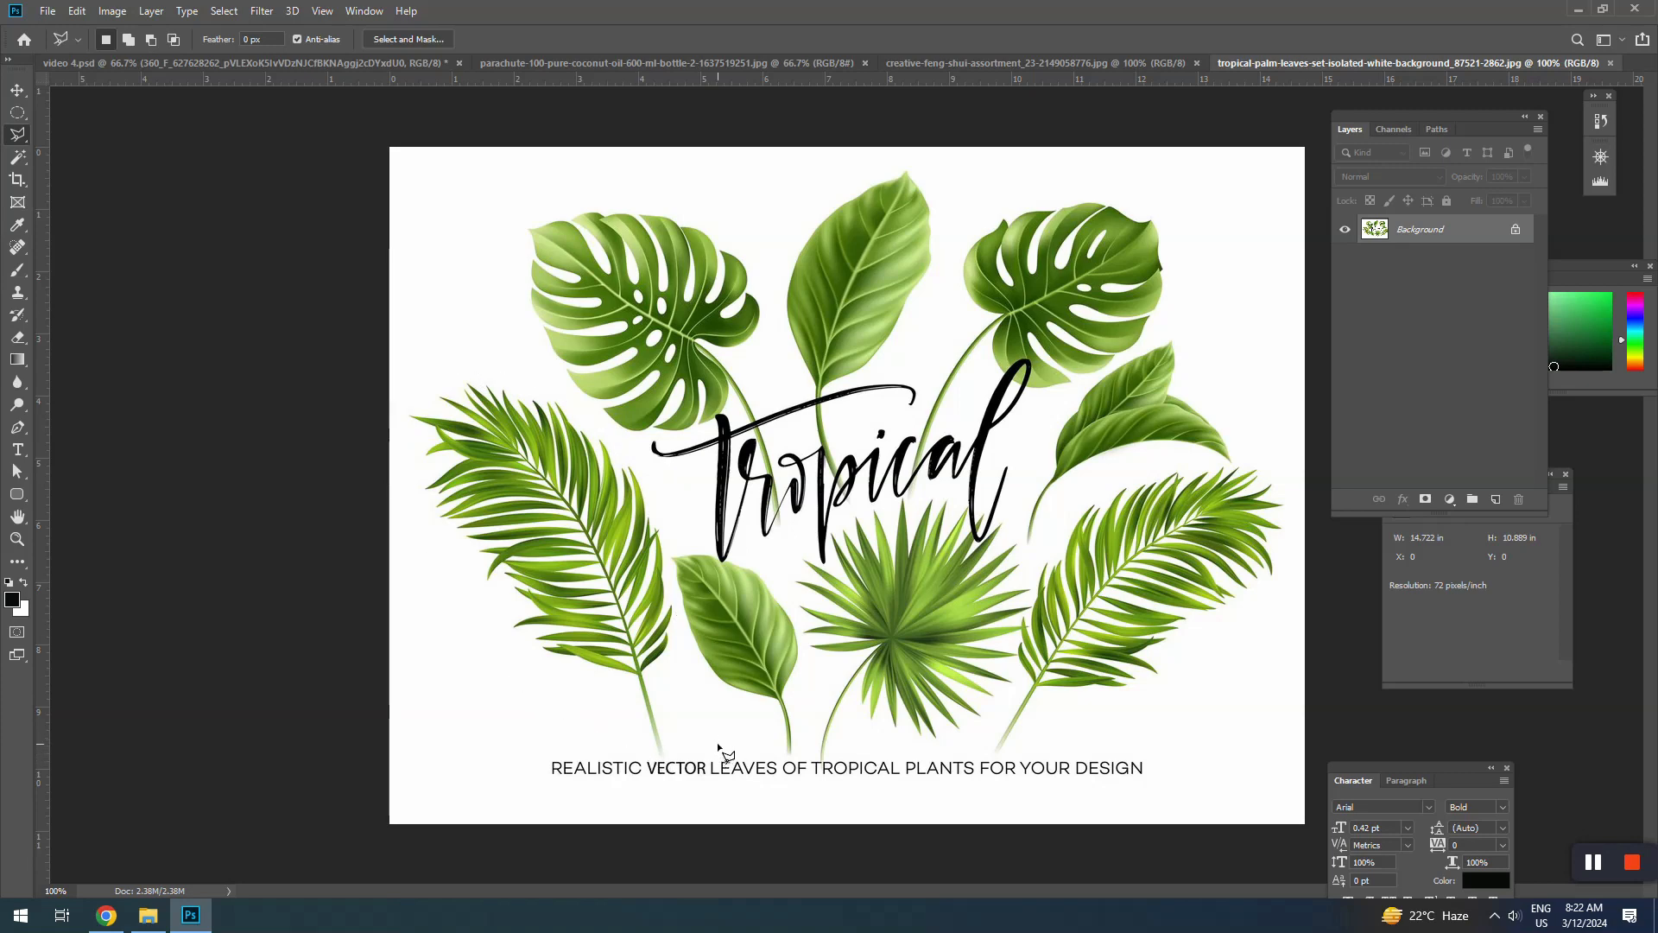
key(w)
alt+click(684, 688)
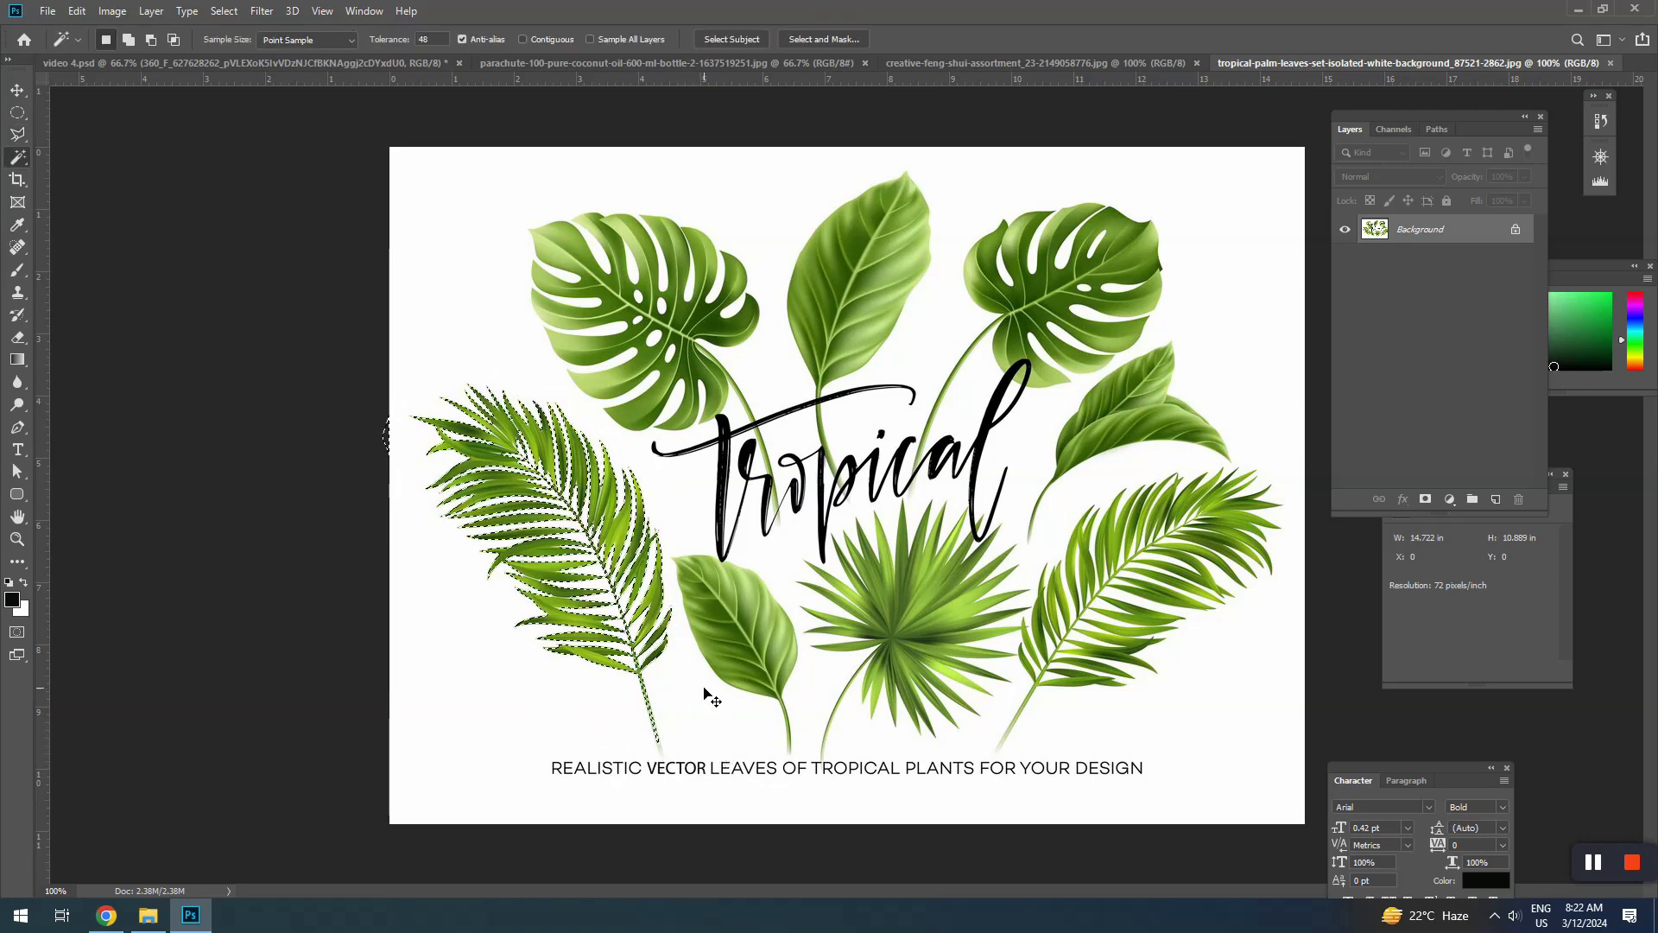
click(20, 114)
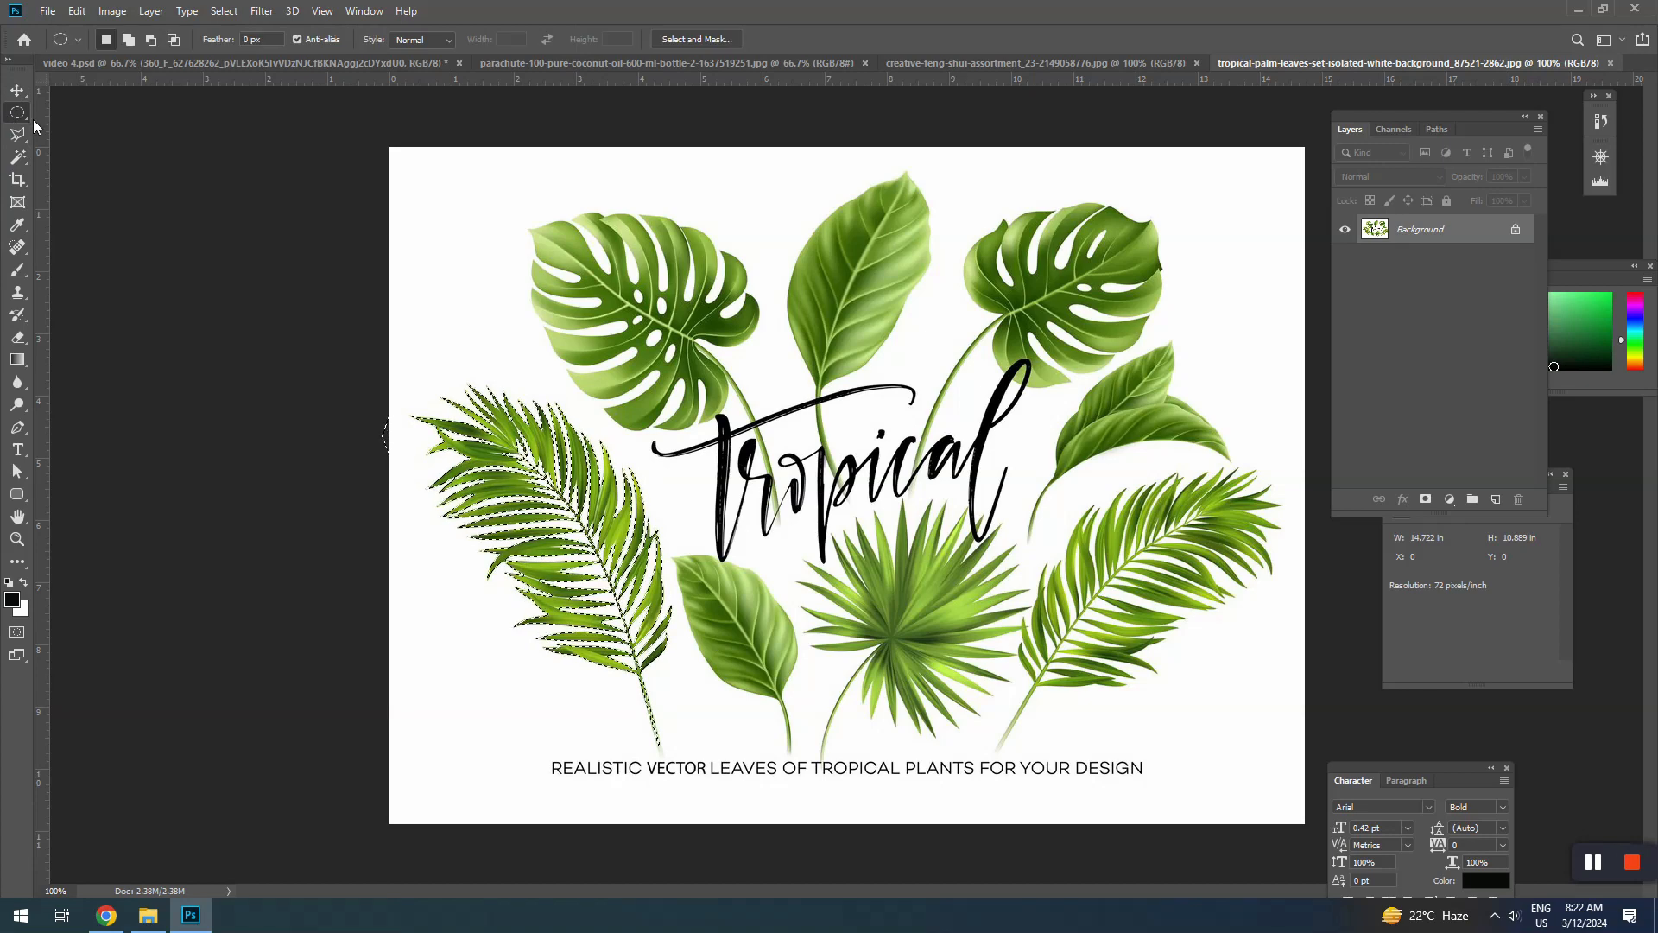
right_click(19, 113)
click(95, 111)
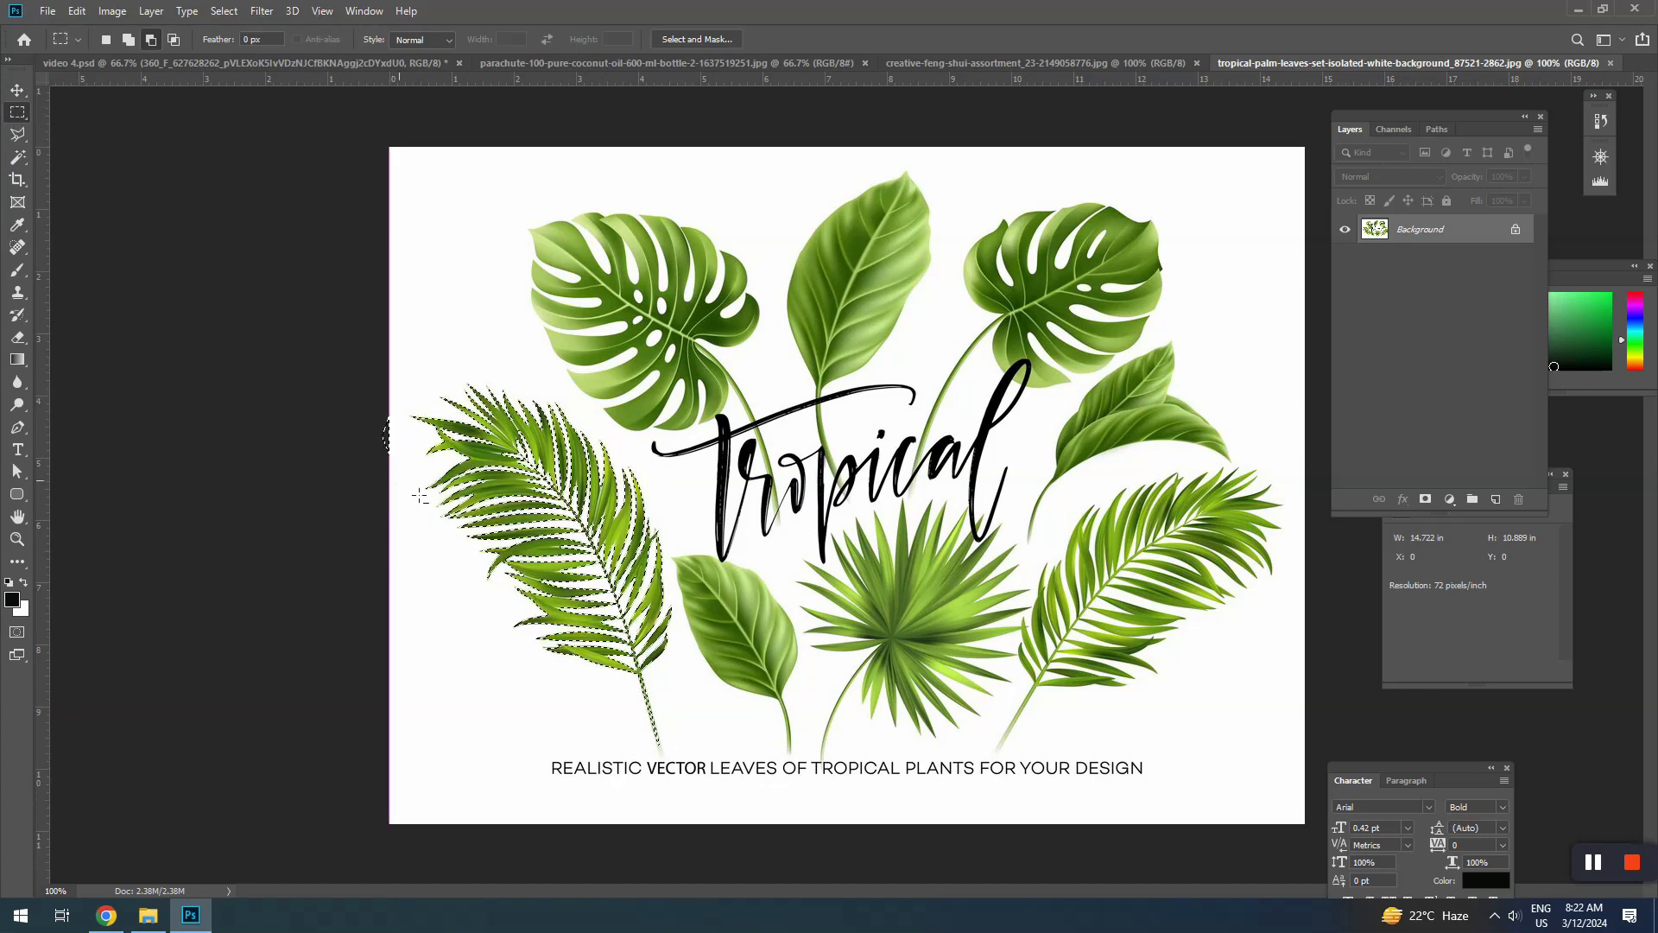
Copy the selected palm frond into video 4.psd as a new layer above the bottle
click(181, 64)
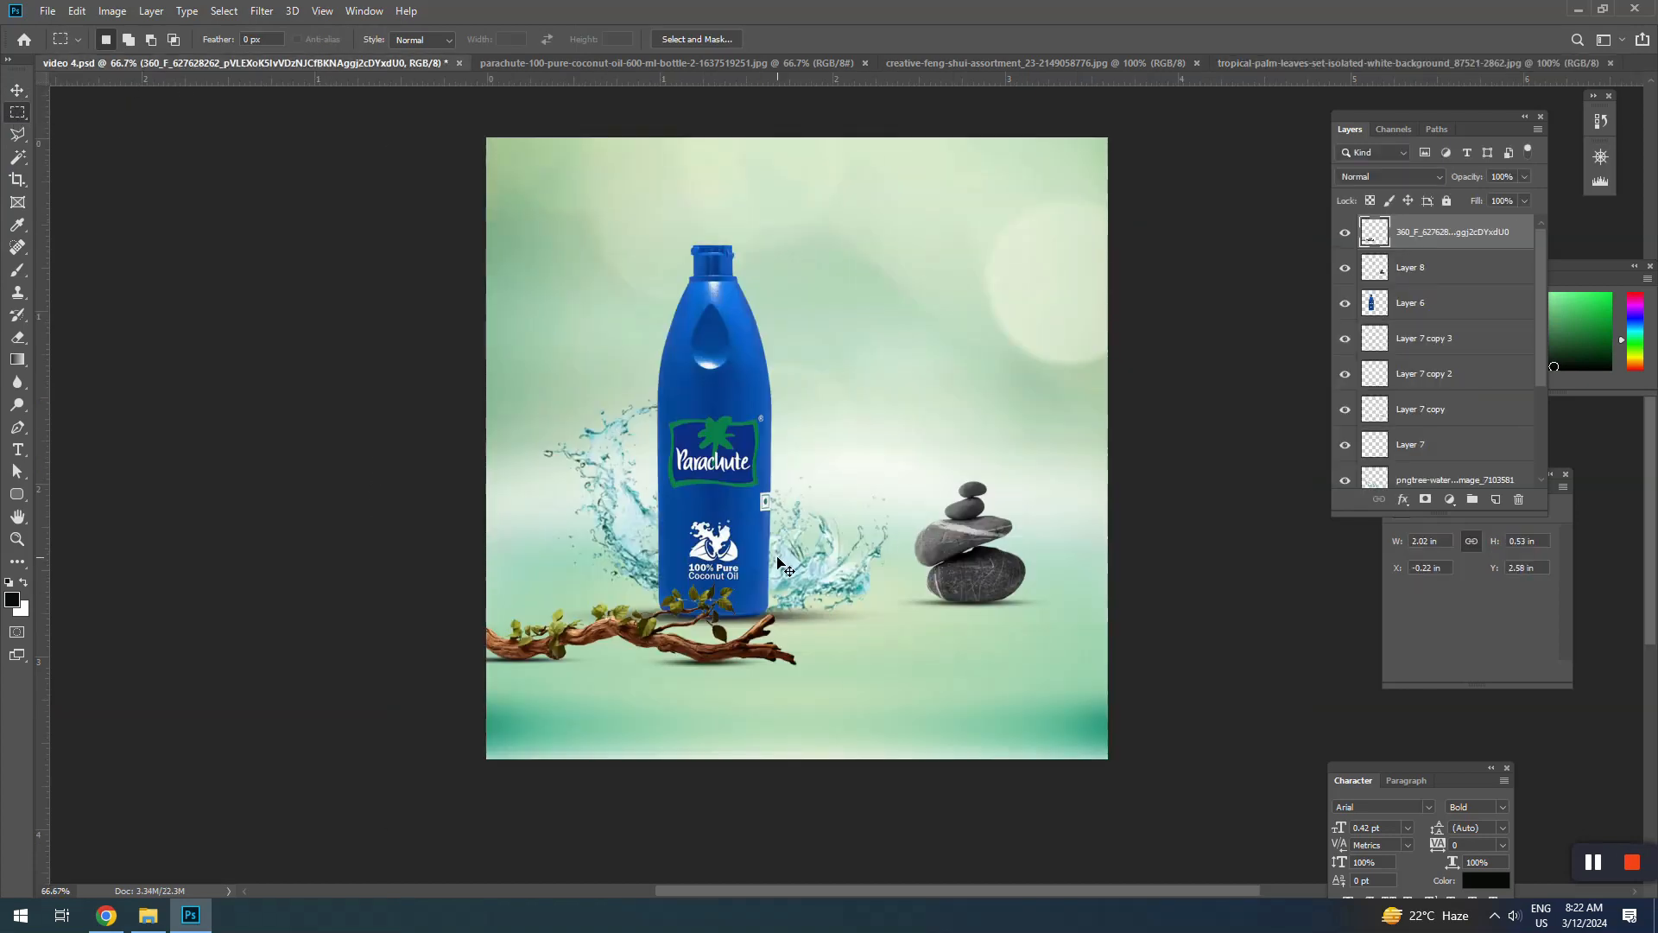
key(v)
key(ctrl+v)
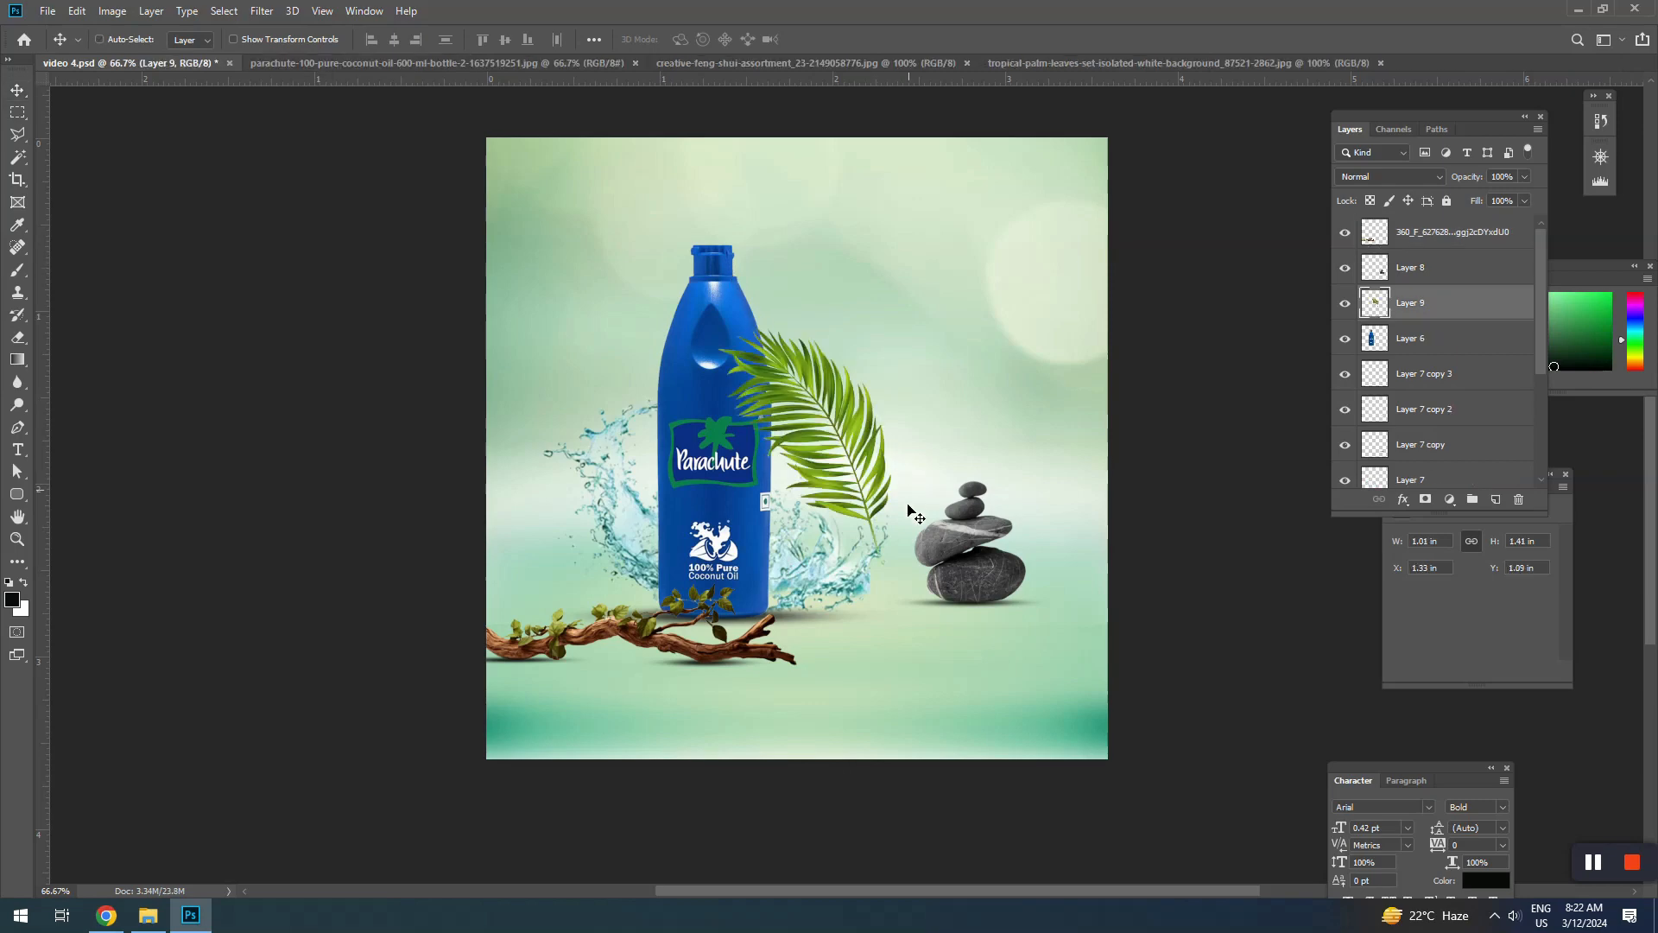
Scale the palm frond to 176.89%, rotate it to -70.91° and place it across the canvas's upper-right corner
key(ctrl+t)
drag(910, 511, 1120, 244)
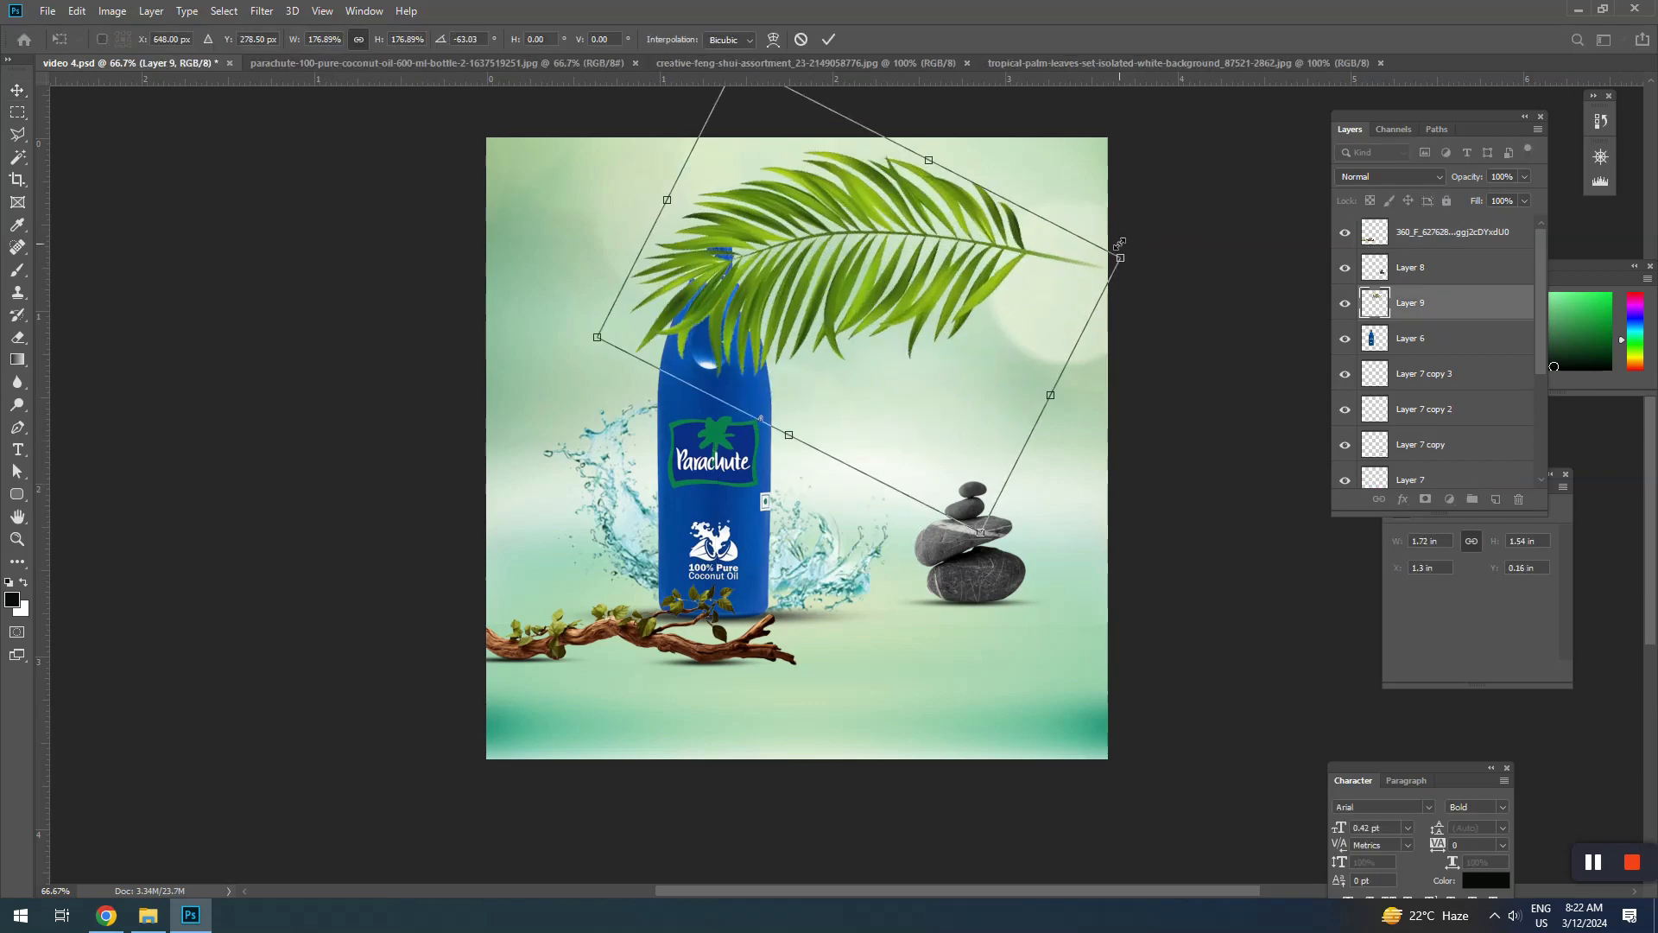
drag(959, 271, 1158, 222)
drag(1109, 549, 1163, 563)
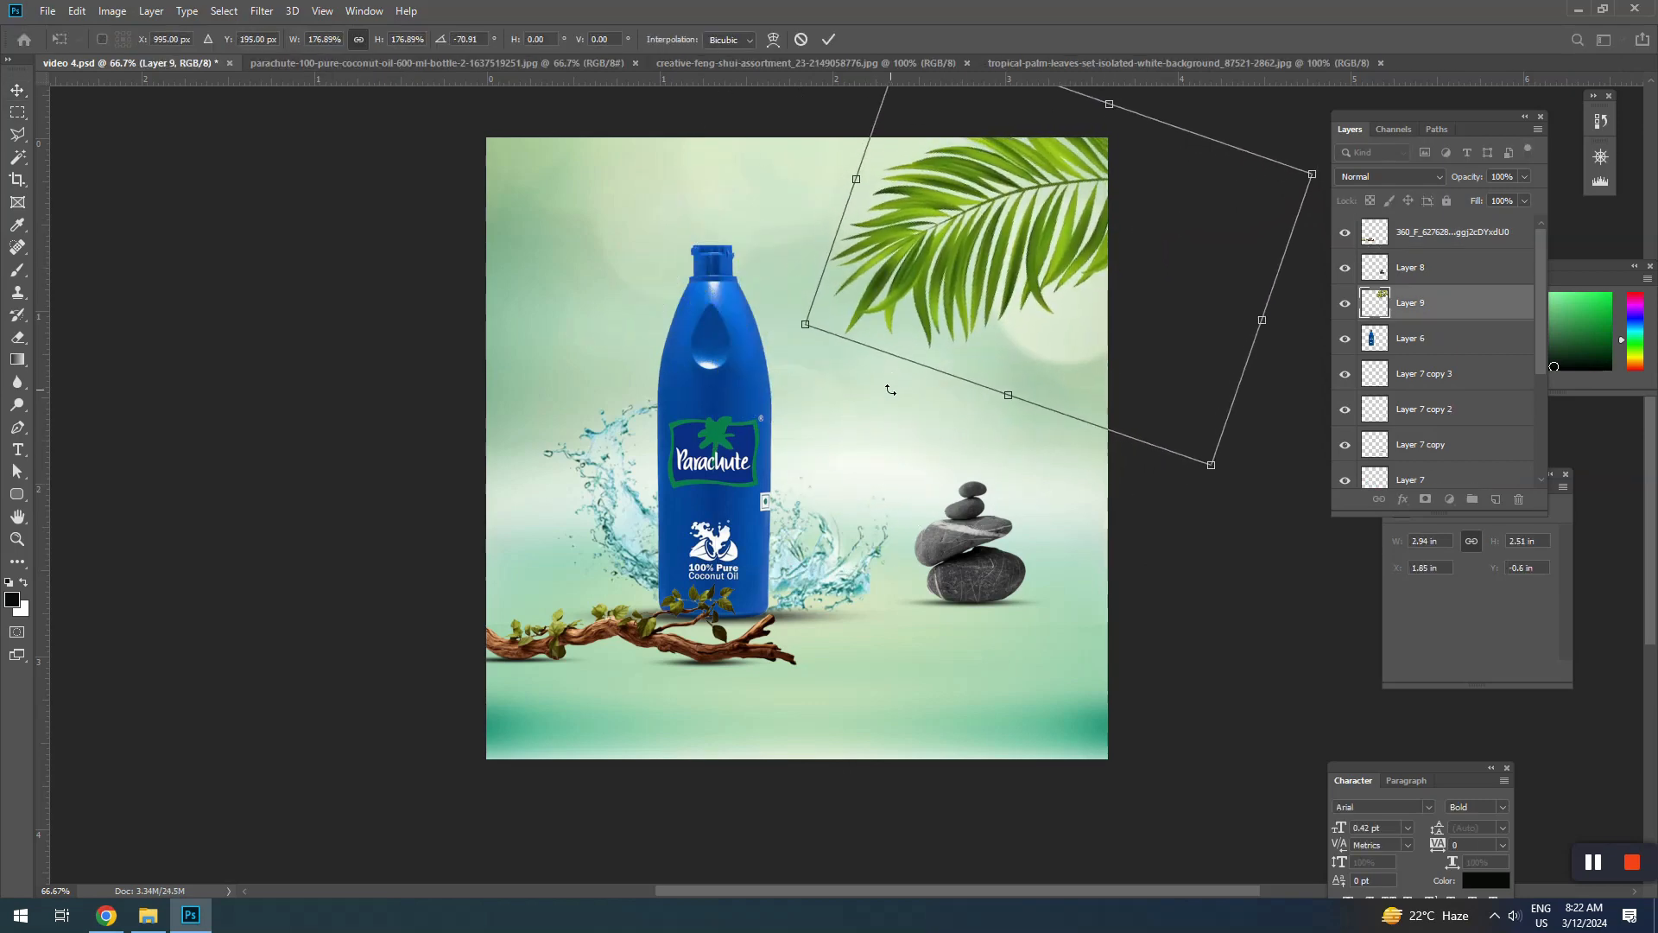
drag(1039, 264, 958, 302)
click(1086, 594)
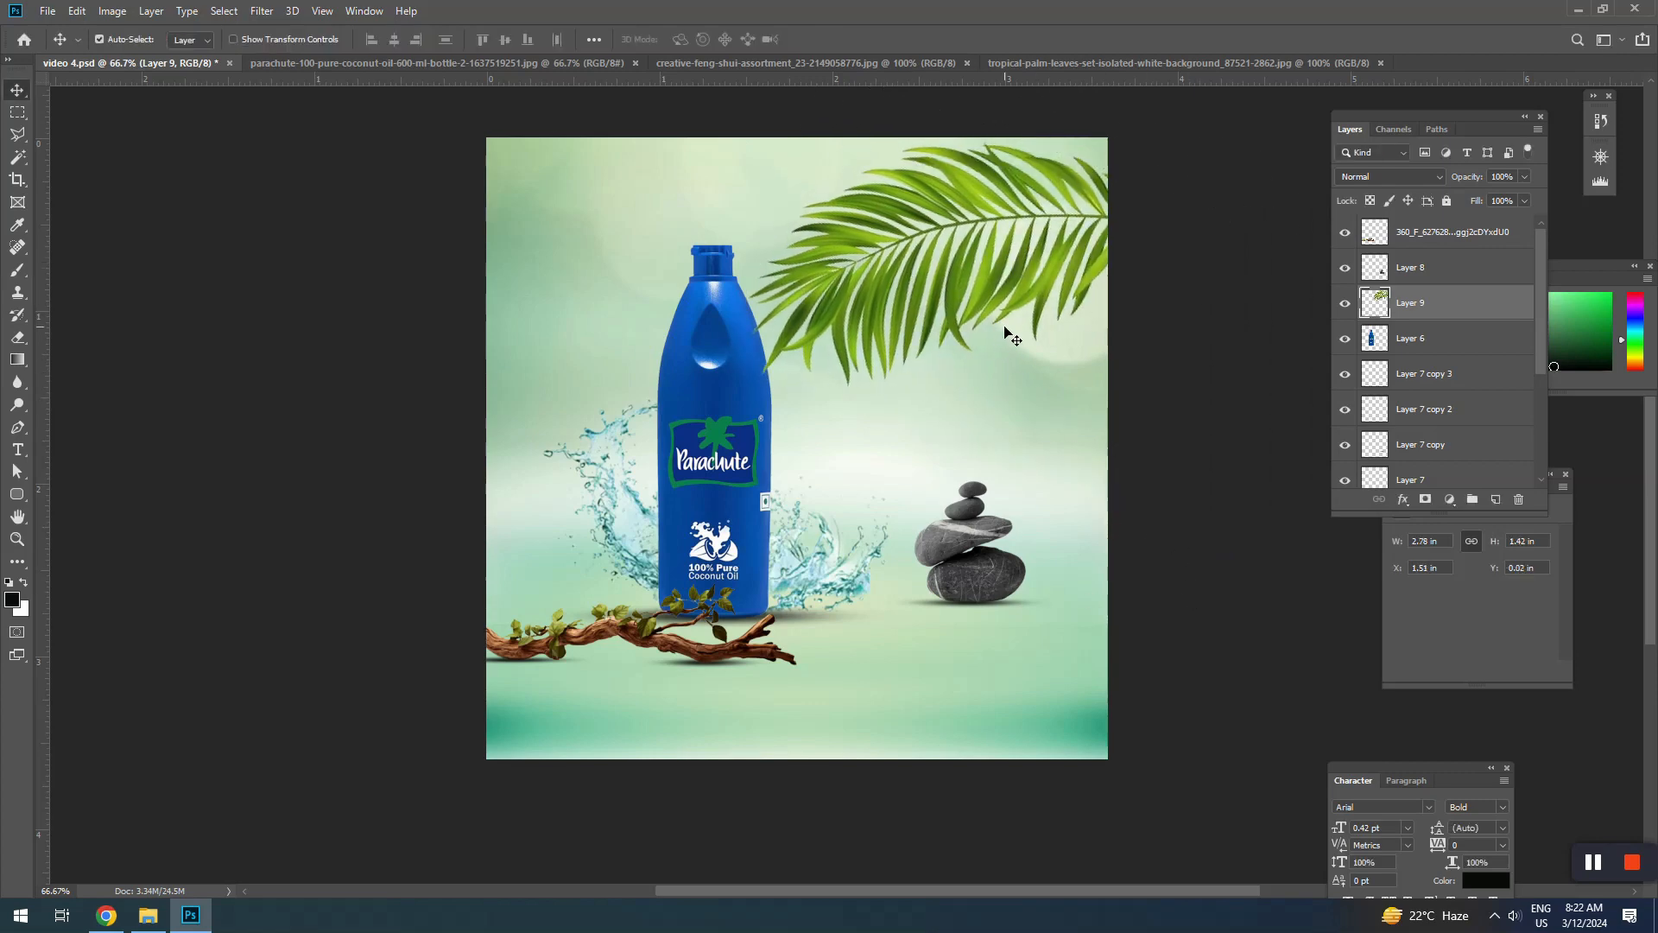
Rotate and shrink the palm frond into the canvas's lower-right corner and bring its layer to the top of the stack
click(940, 253)
click(940, 253)
key(ctrl+t)
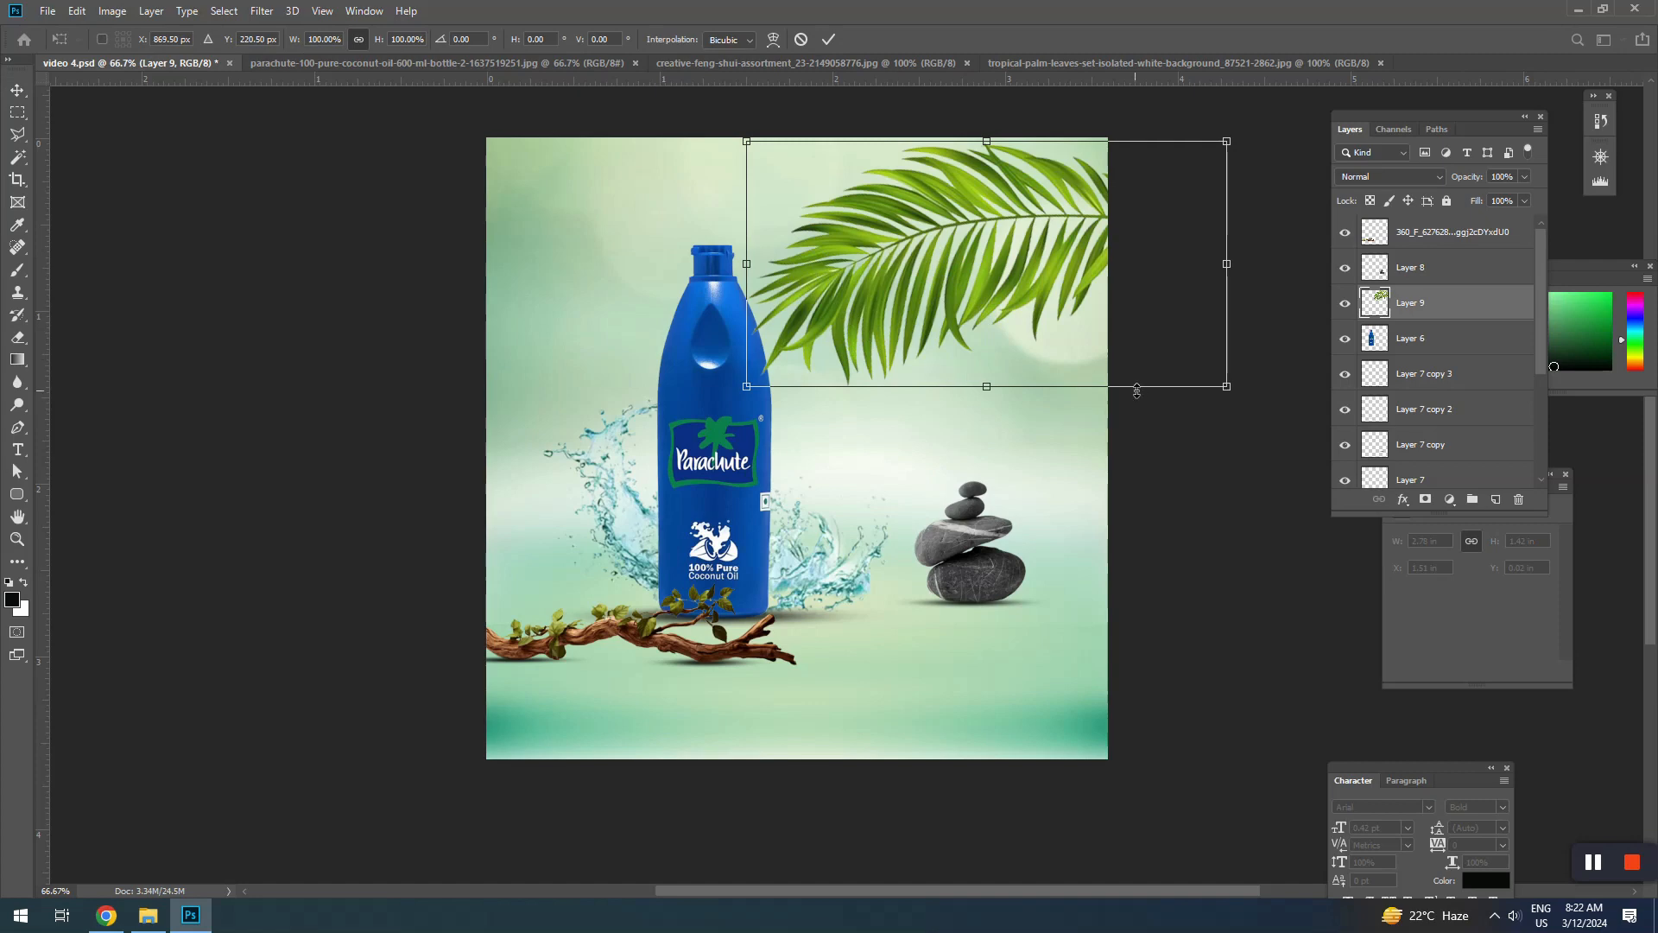
drag(1228, 386, 1086, 477)
drag(1003, 255, 1101, 518)
key(Return)
drag(1429, 312, 1426, 233)
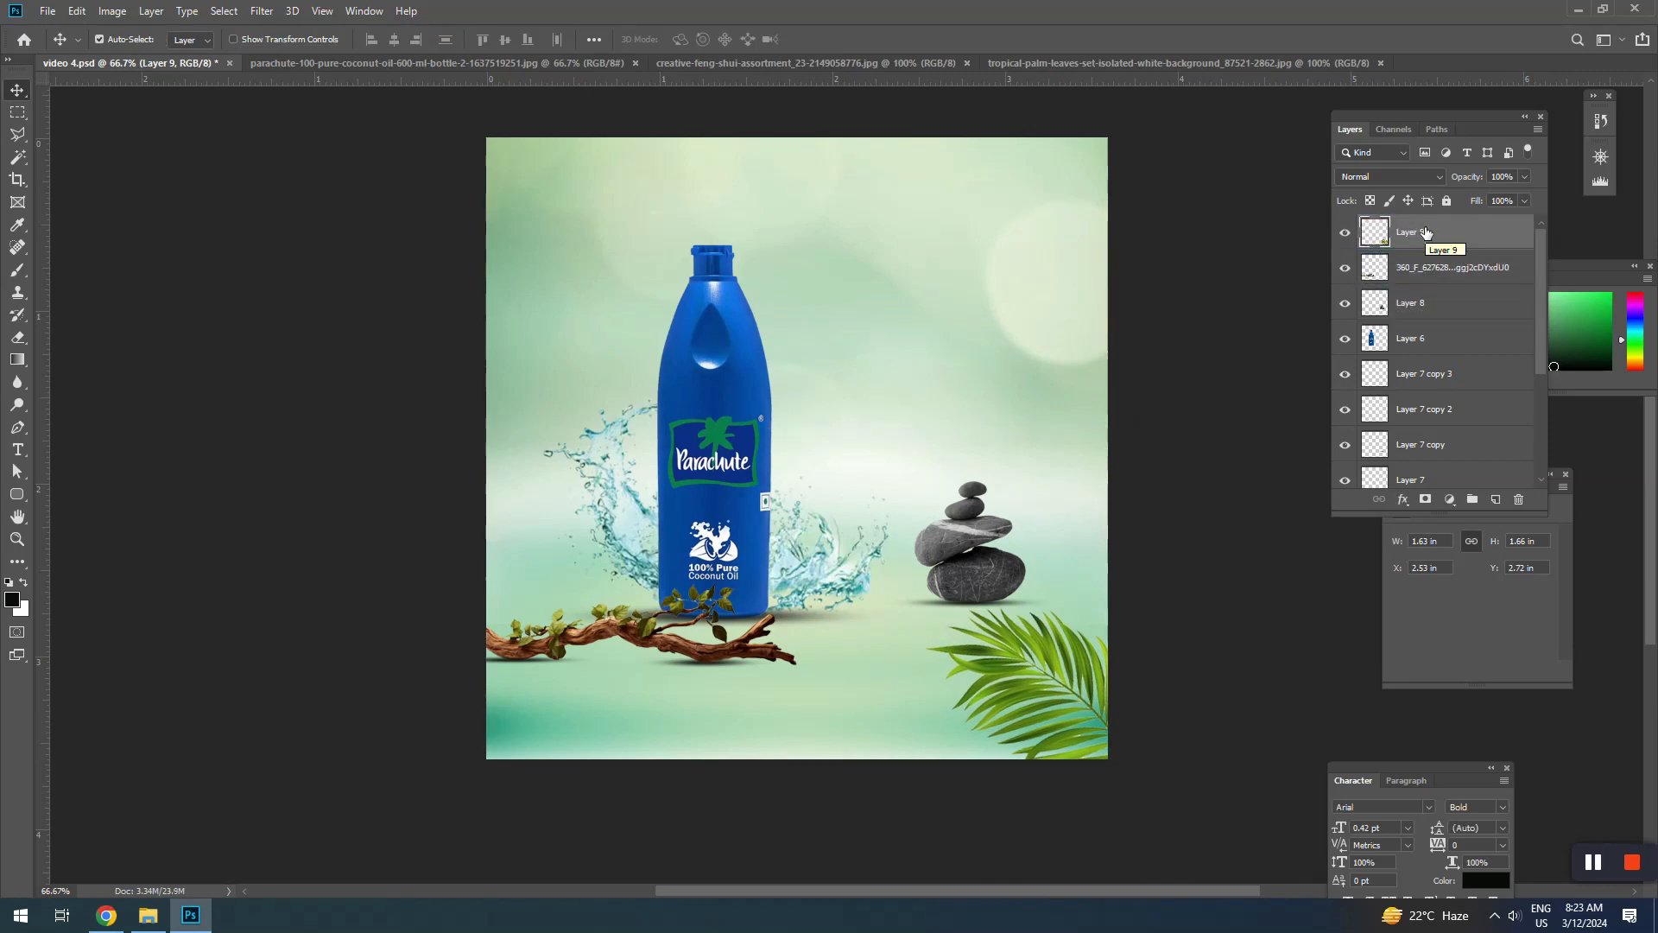
drag(981, 659, 967, 653)
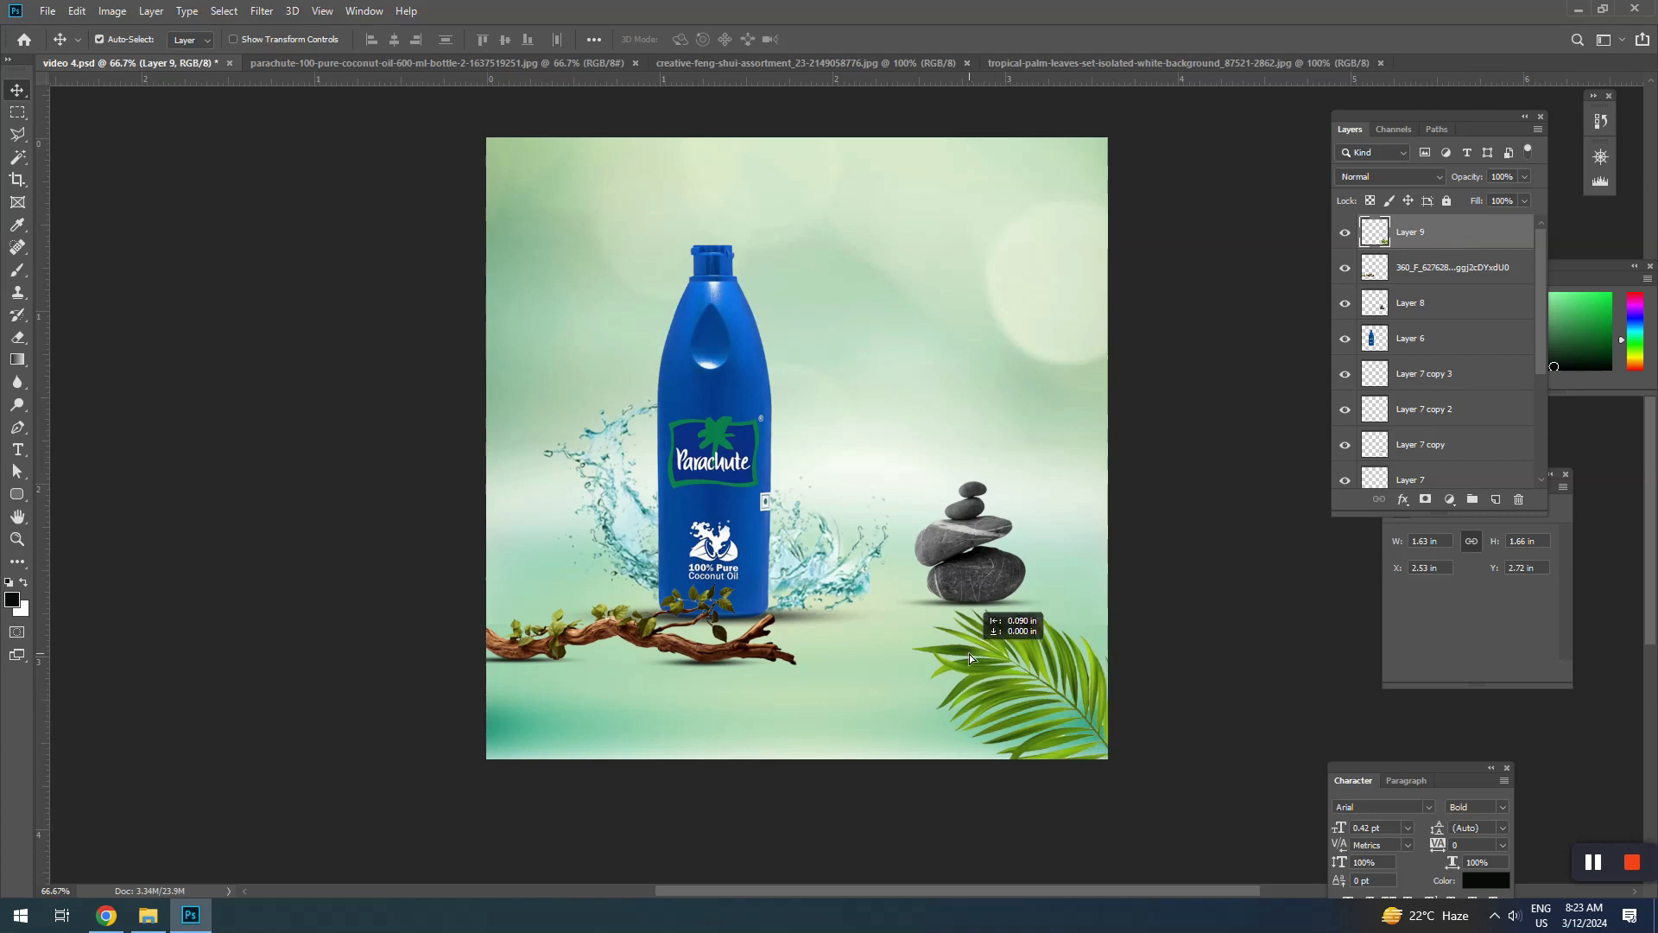
click(263, 12)
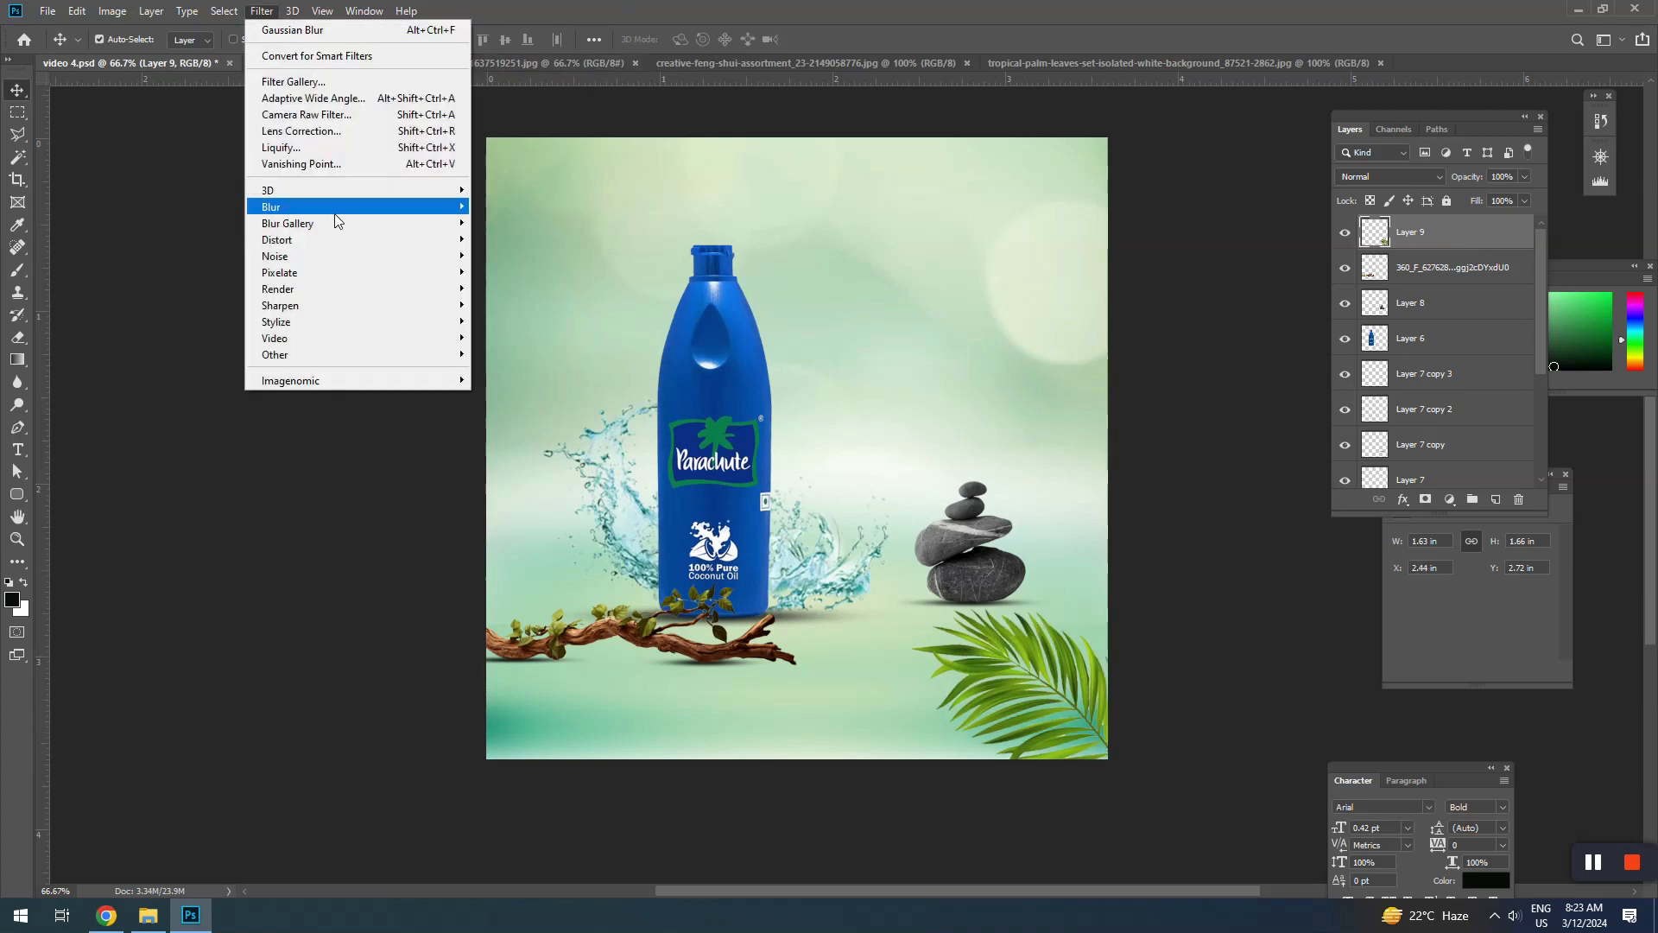
mouse_move(435, 215)
click(964, 22)
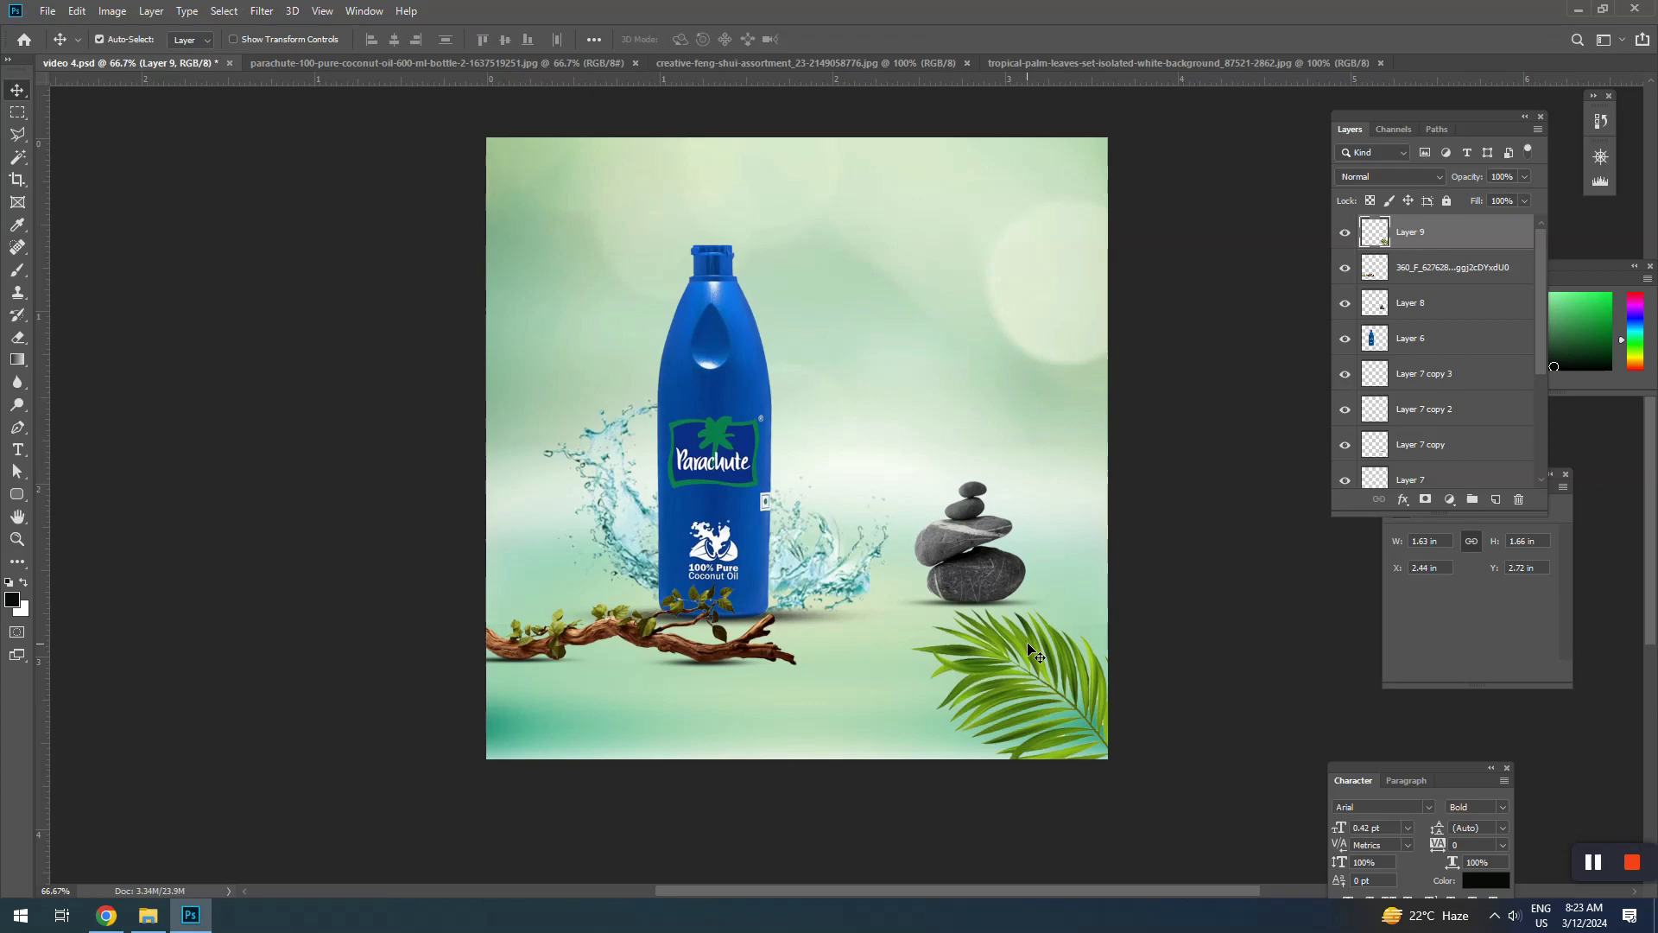
Duplicate the palm frond over the bottle's upper part and apply a 5.2-pixel Gaussian Blur to the lower-right original
drag(979, 660, 586, 223)
click(983, 663)
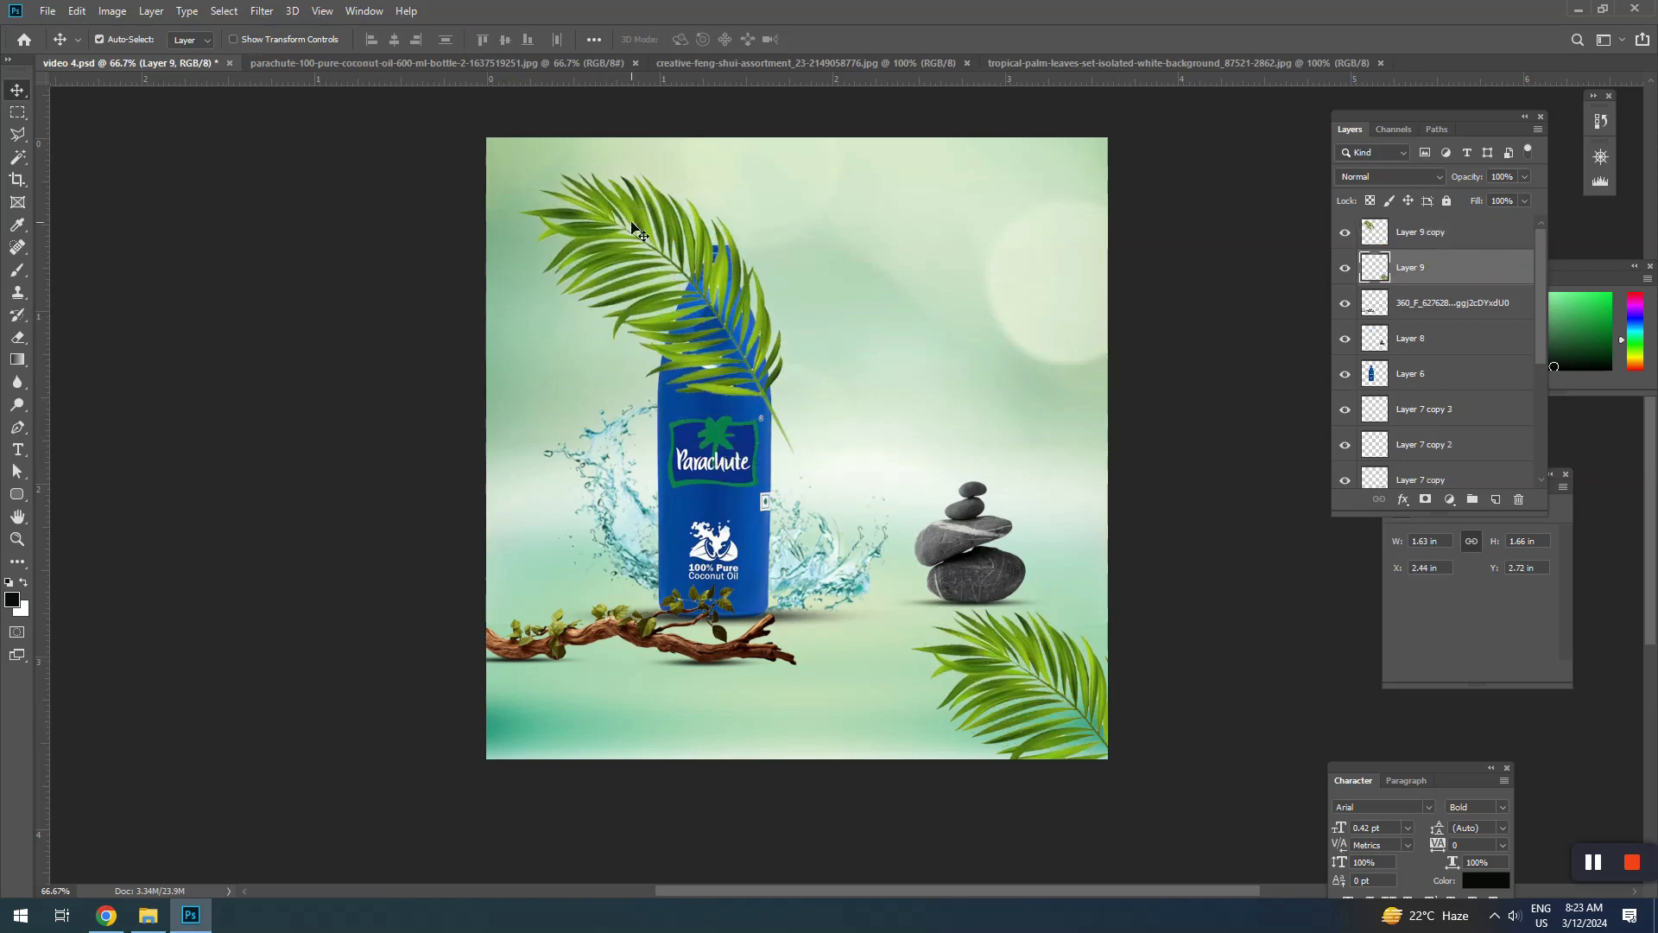
click(262, 10)
mouse_move(338, 206)
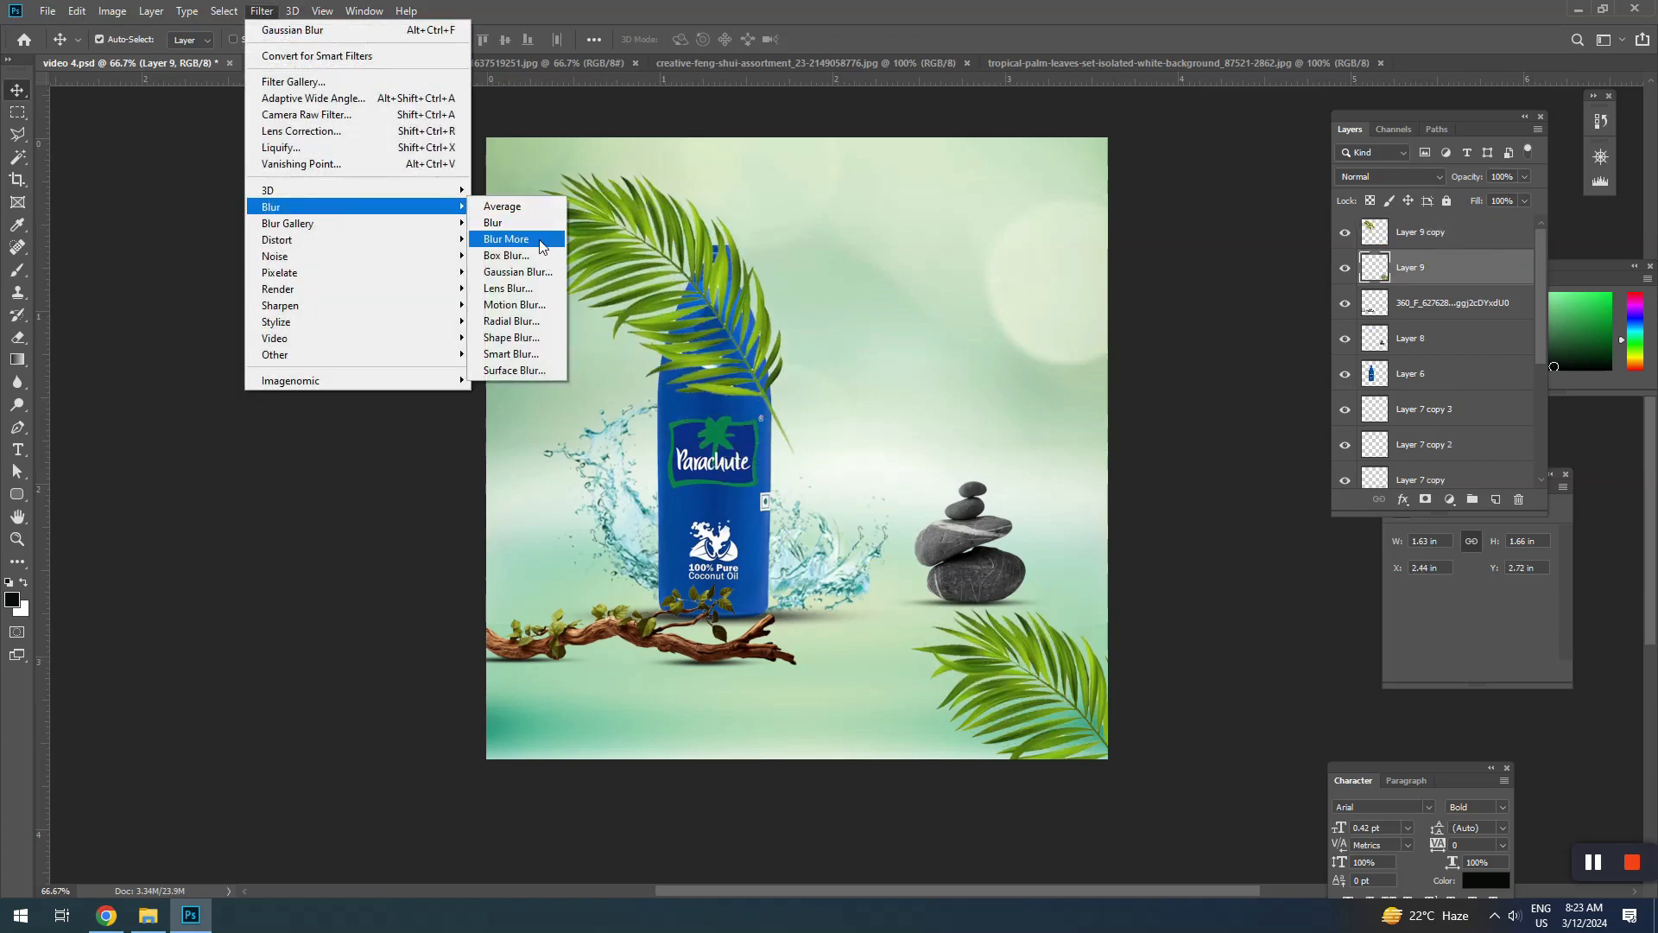
click(533, 273)
drag(1372, 420, 1342, 422)
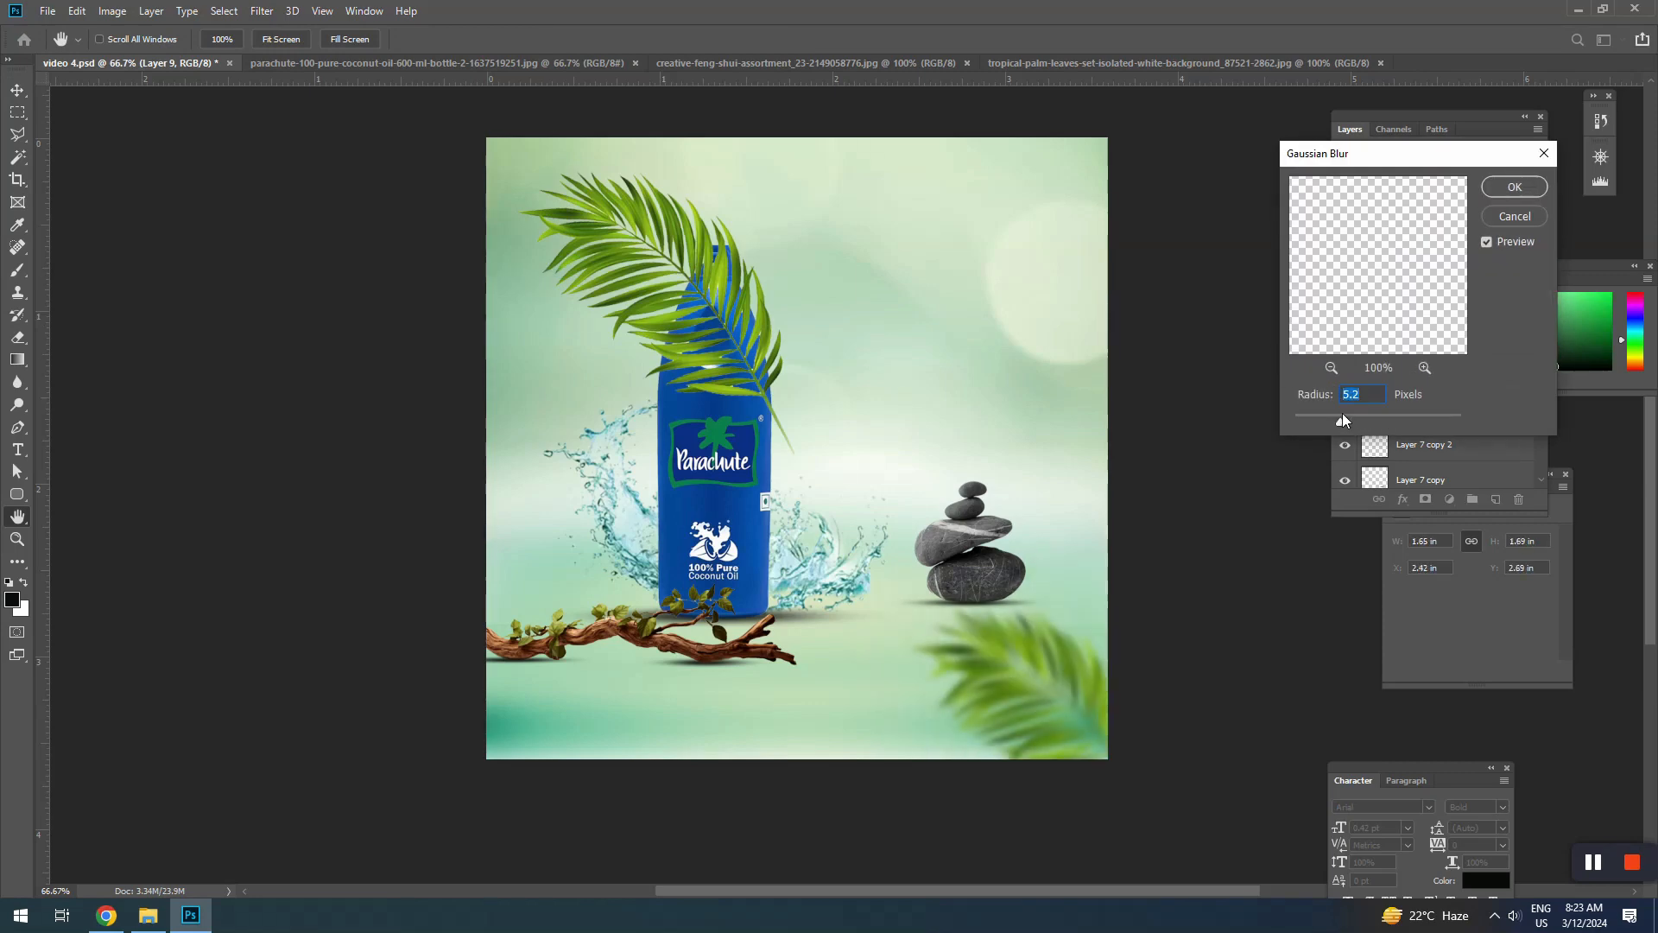
key(Return)
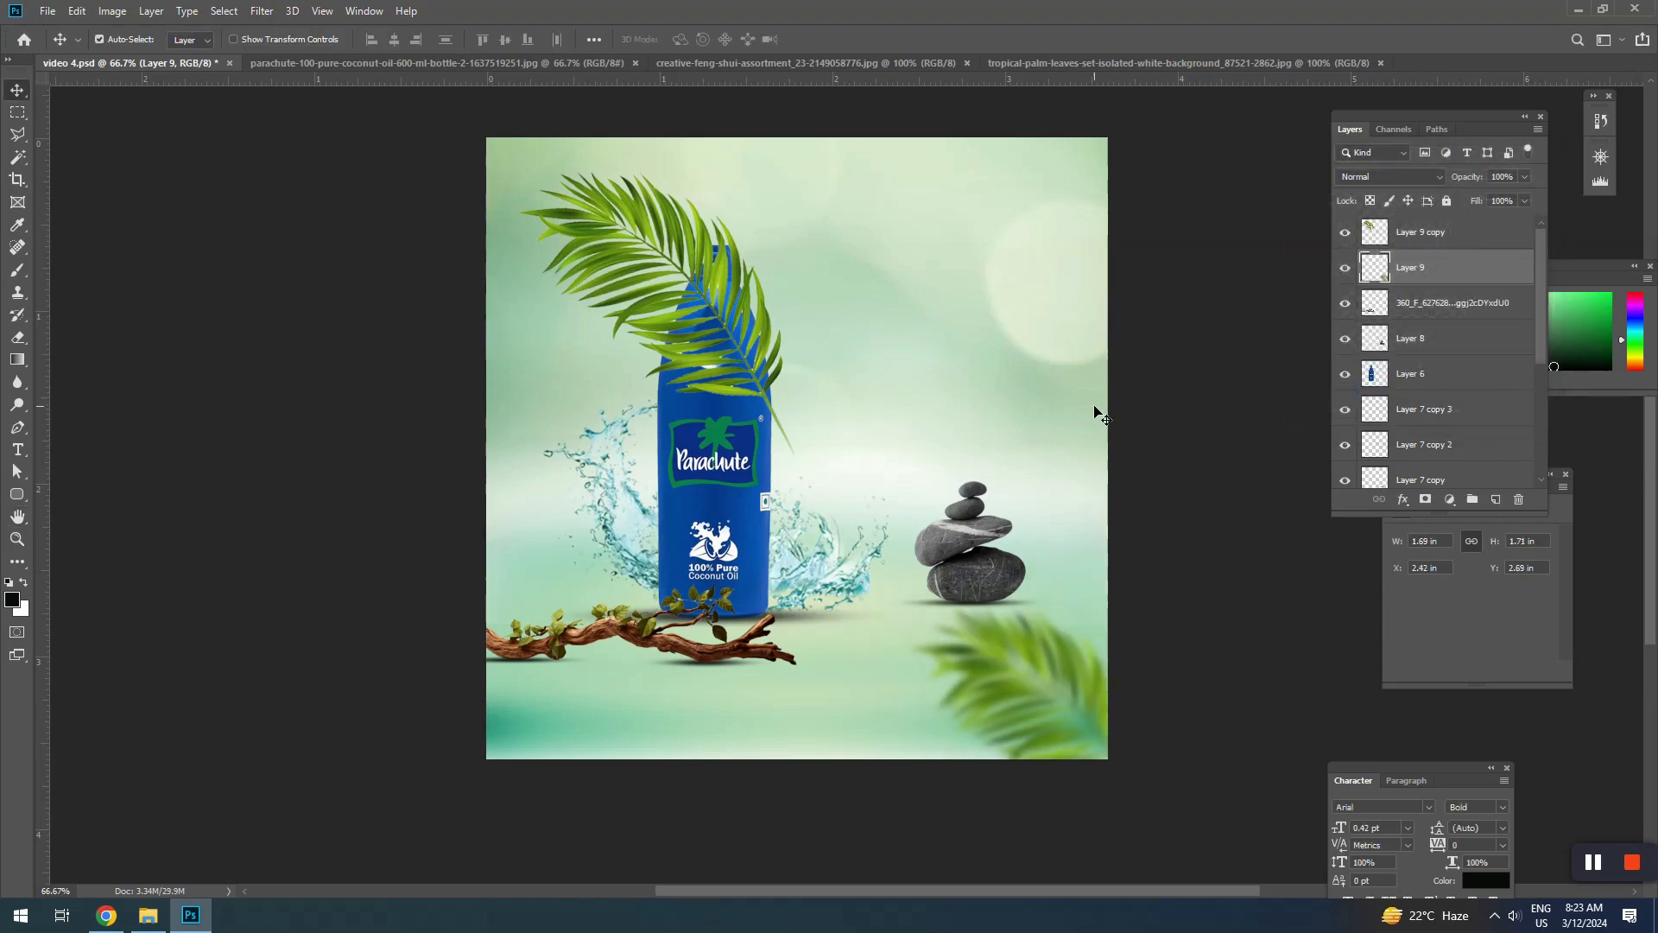
Flip the frond copy vertically, rotate it and place it in the canvas's upper-left corner
click(637, 316)
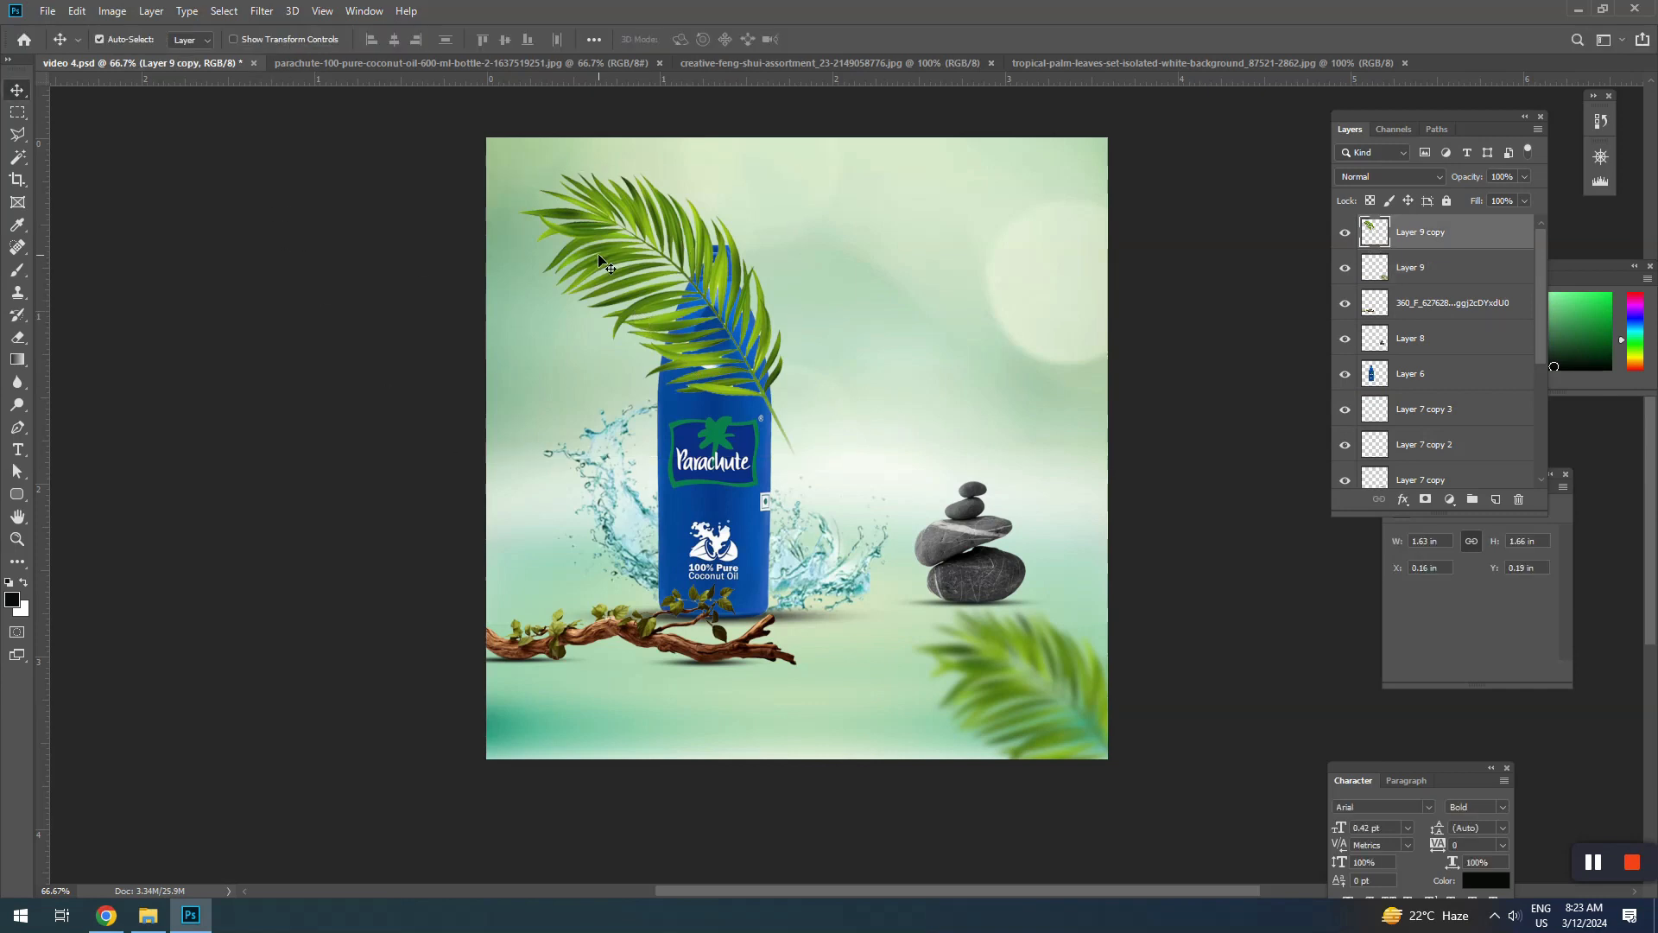
drag(598, 259, 575, 248)
key(ctrl+t)
drag(844, 414, 375, 180)
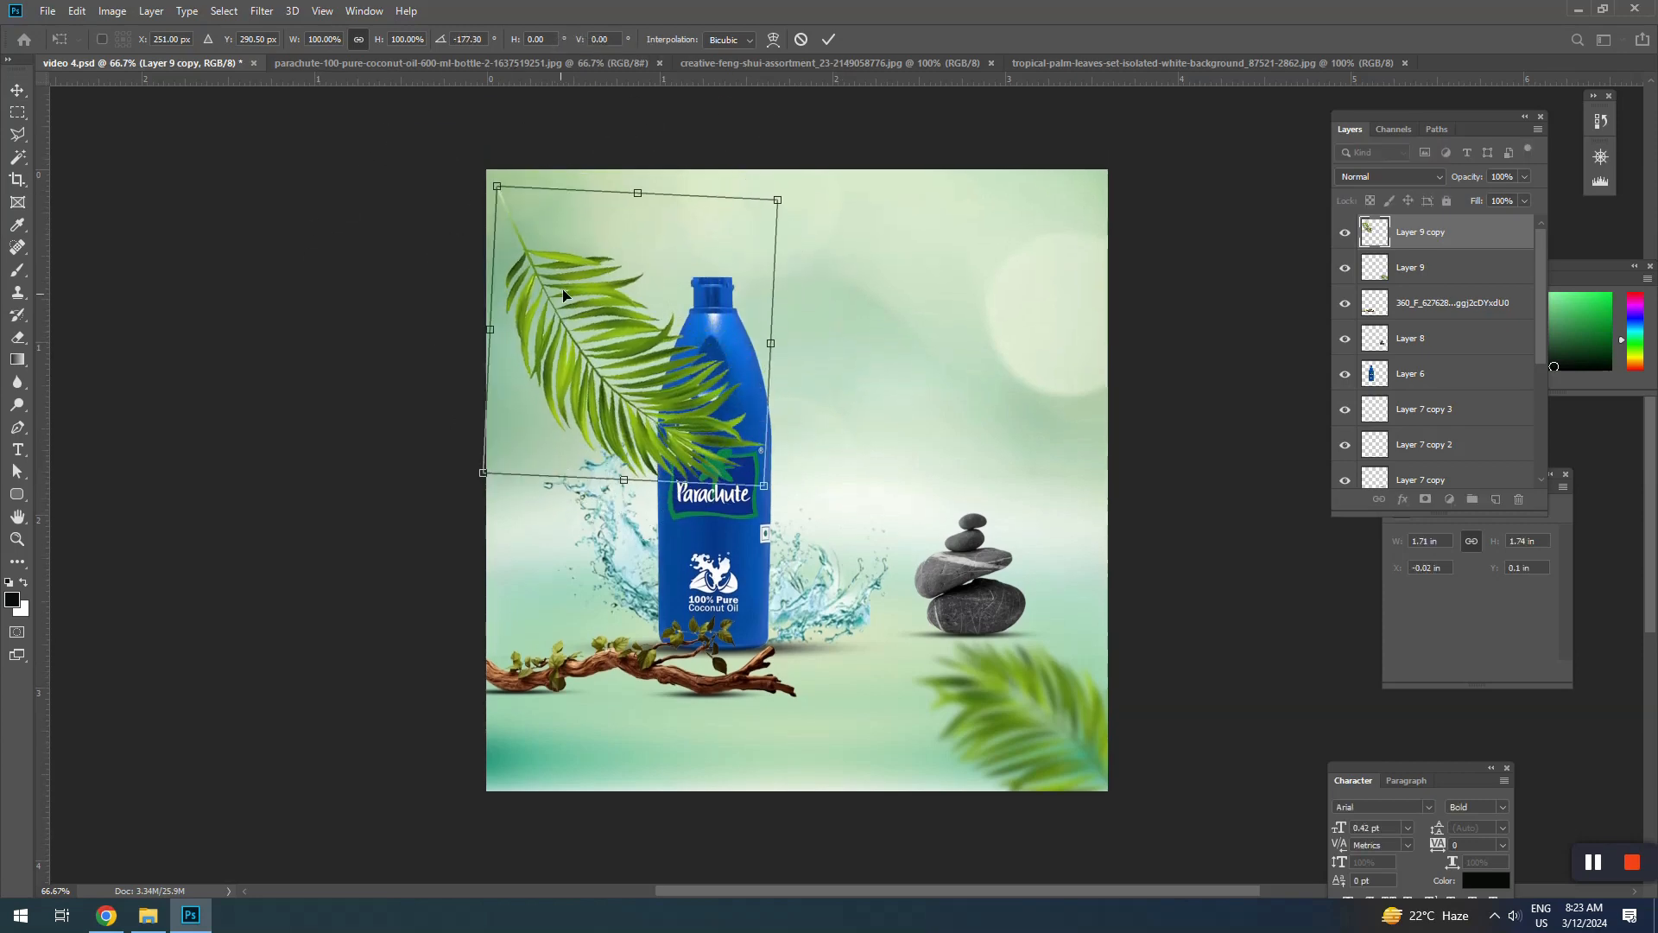
right_click(562, 222)
click(605, 452)
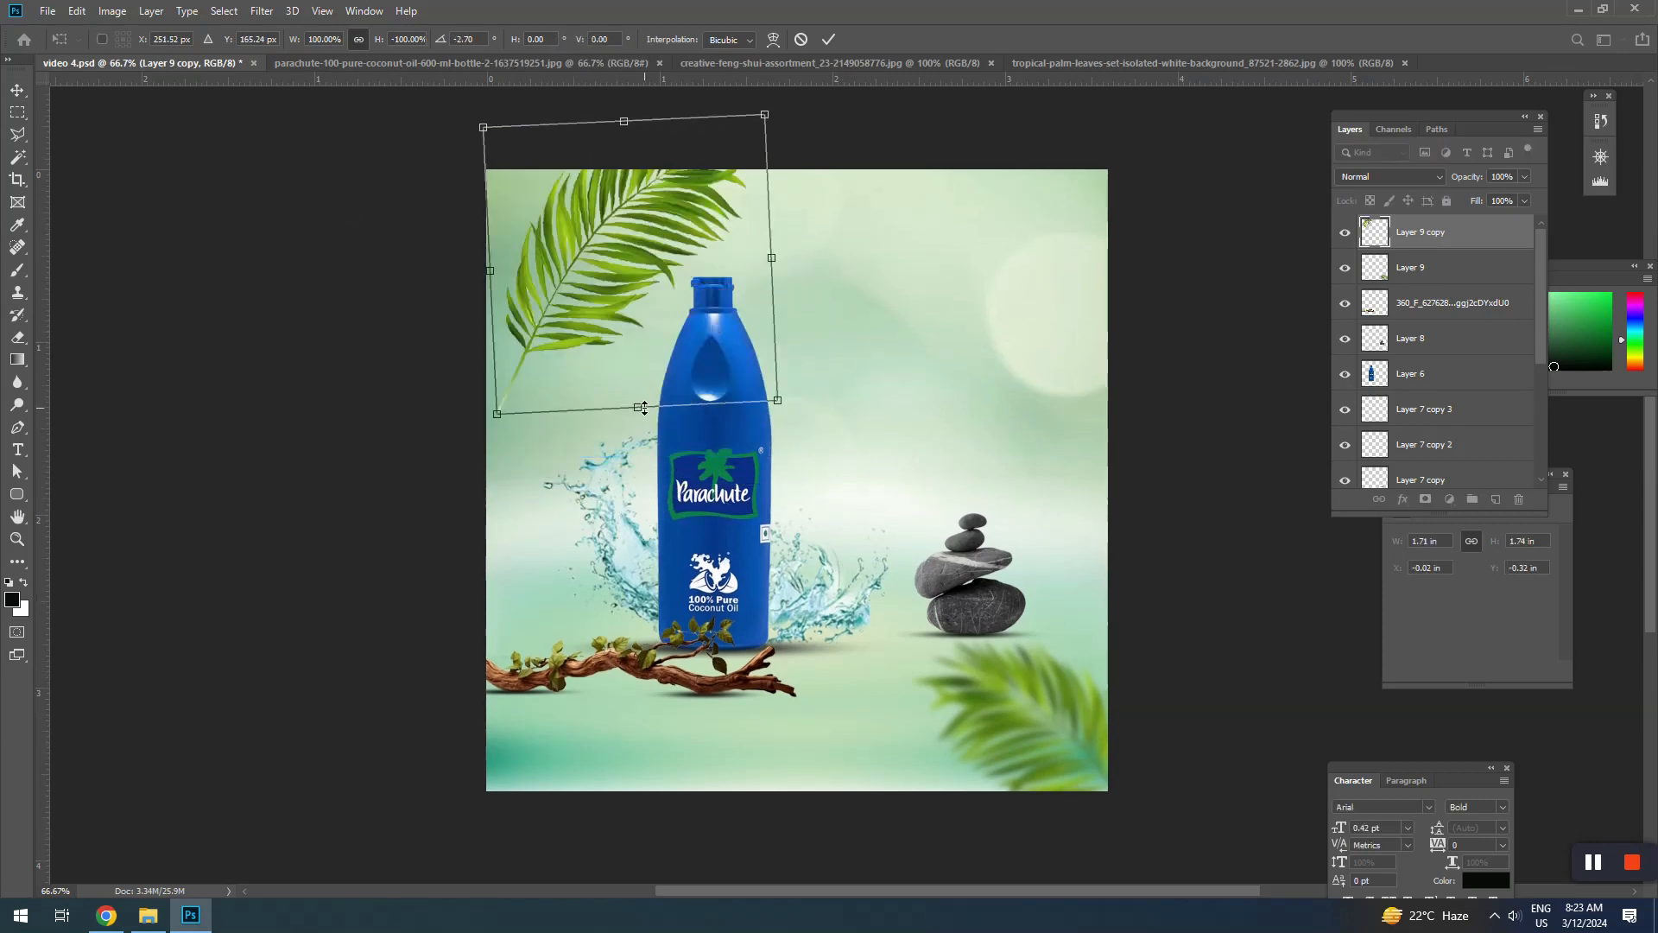
drag(816, 413, 553, 259)
key(Return)
key(ctrl+z)
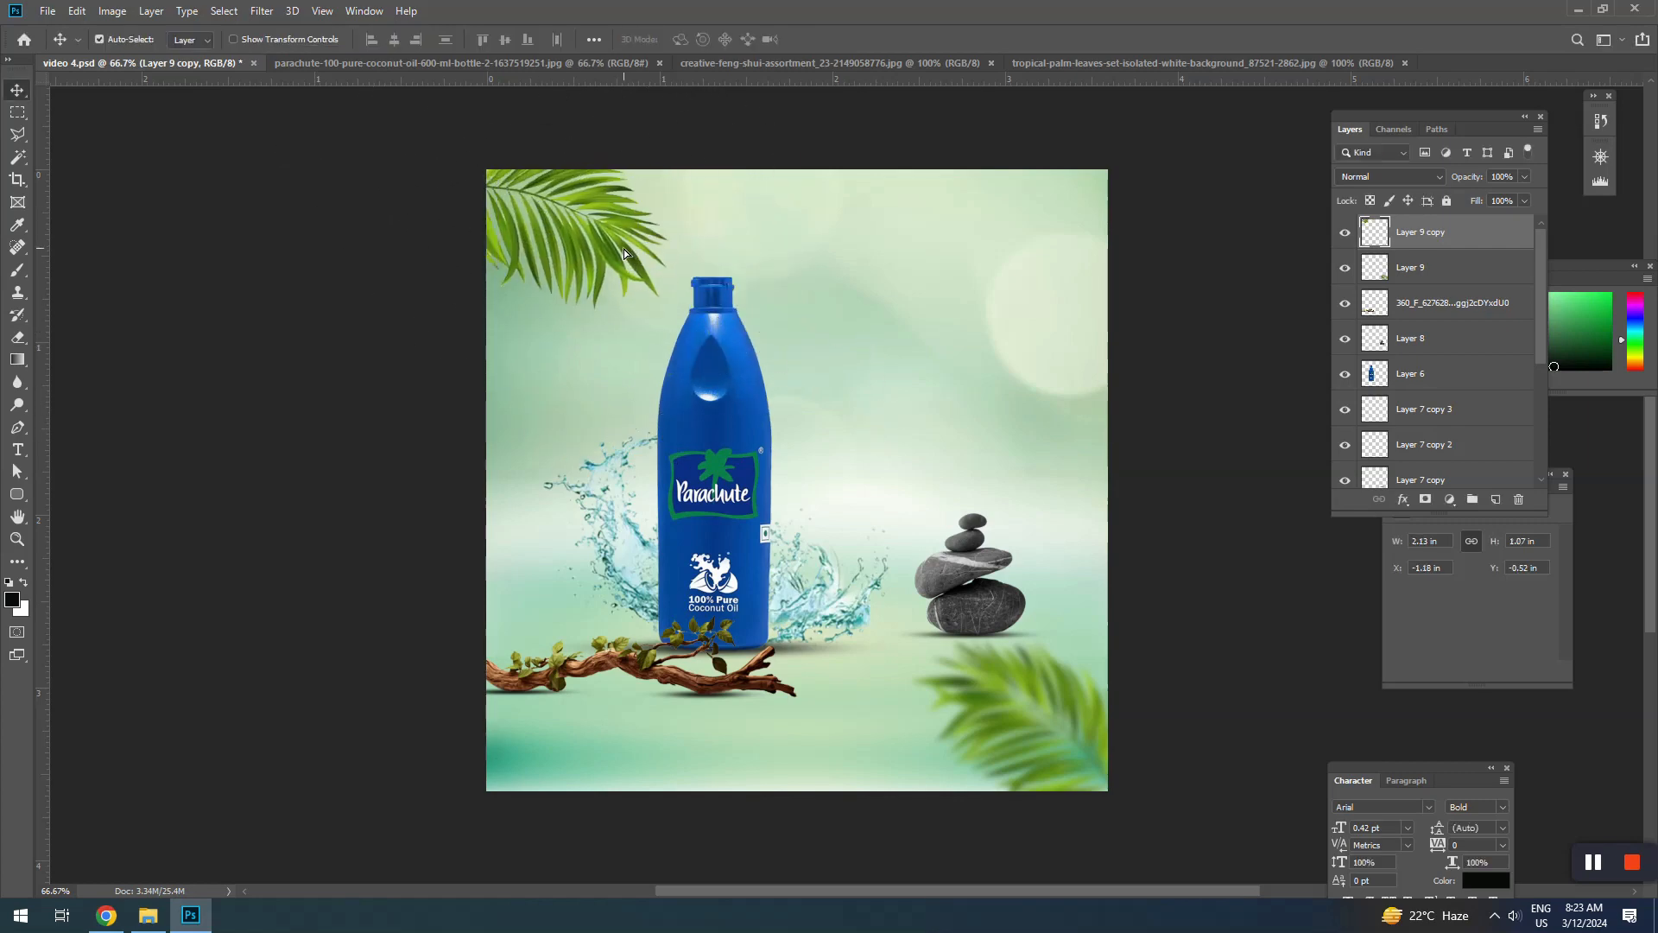
Tilt the upper-left frond further downward, scale it to about 2.02 by 1.22 in and nudge it up into the corner
key(ctrl+t)
drag(725, 348, 706, 378)
drag(604, 231, 604, 259)
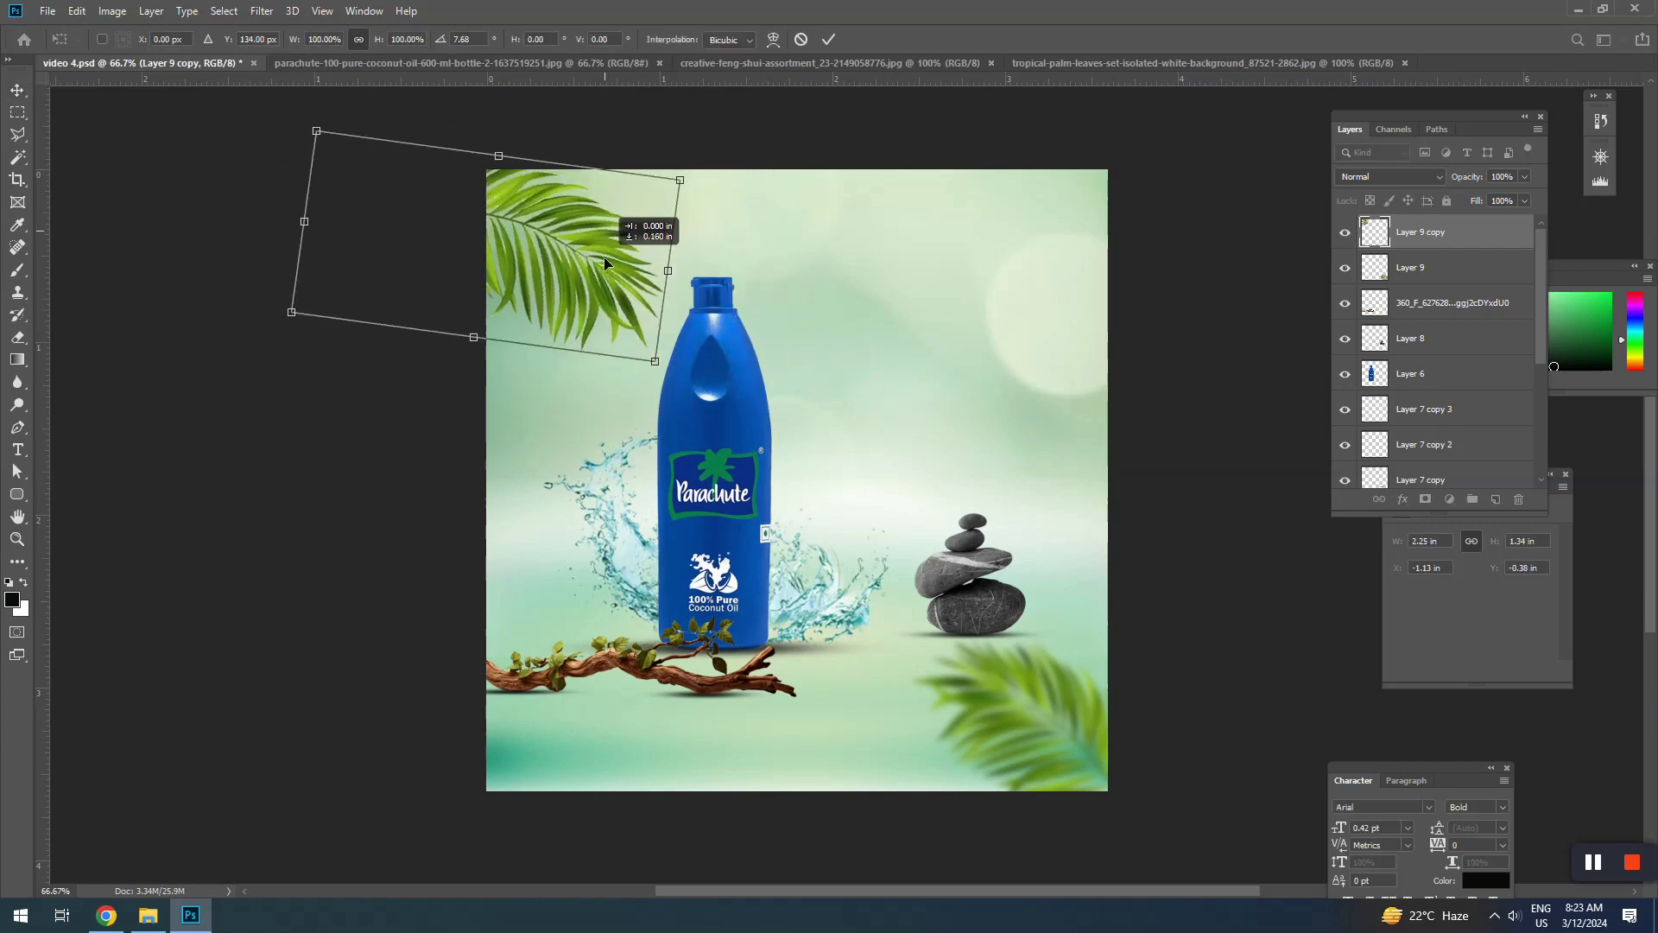
drag(756, 321, 749, 346)
key(Return)
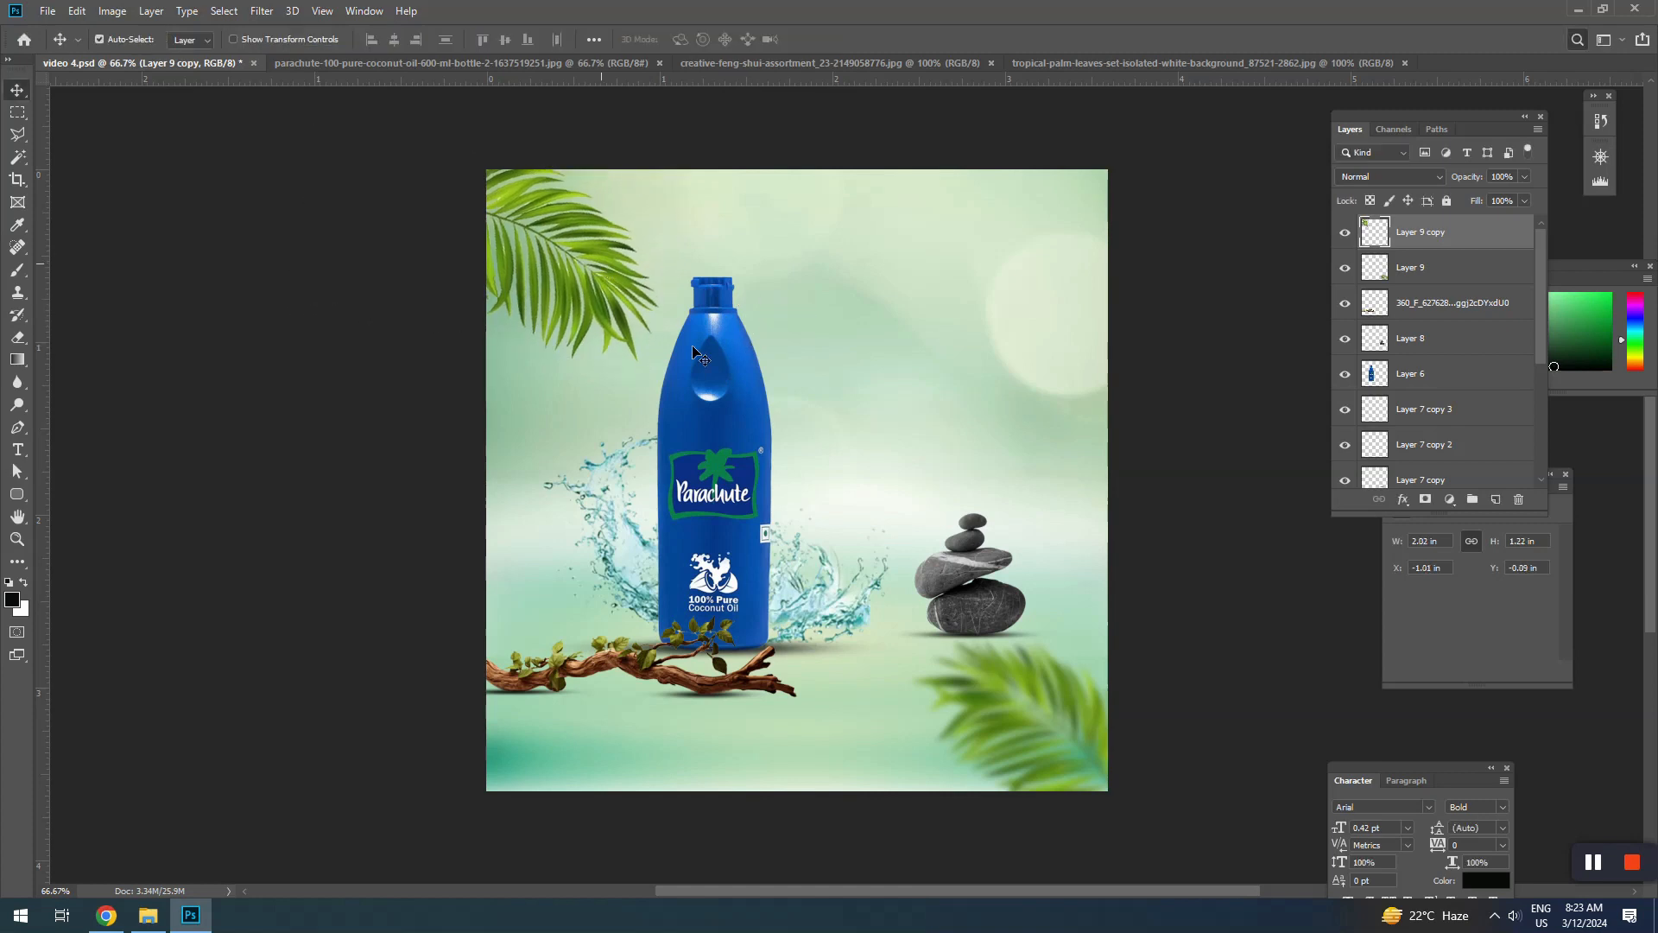
key(ctrl+f)
key(Escape)
drag(557, 226, 553, 204)
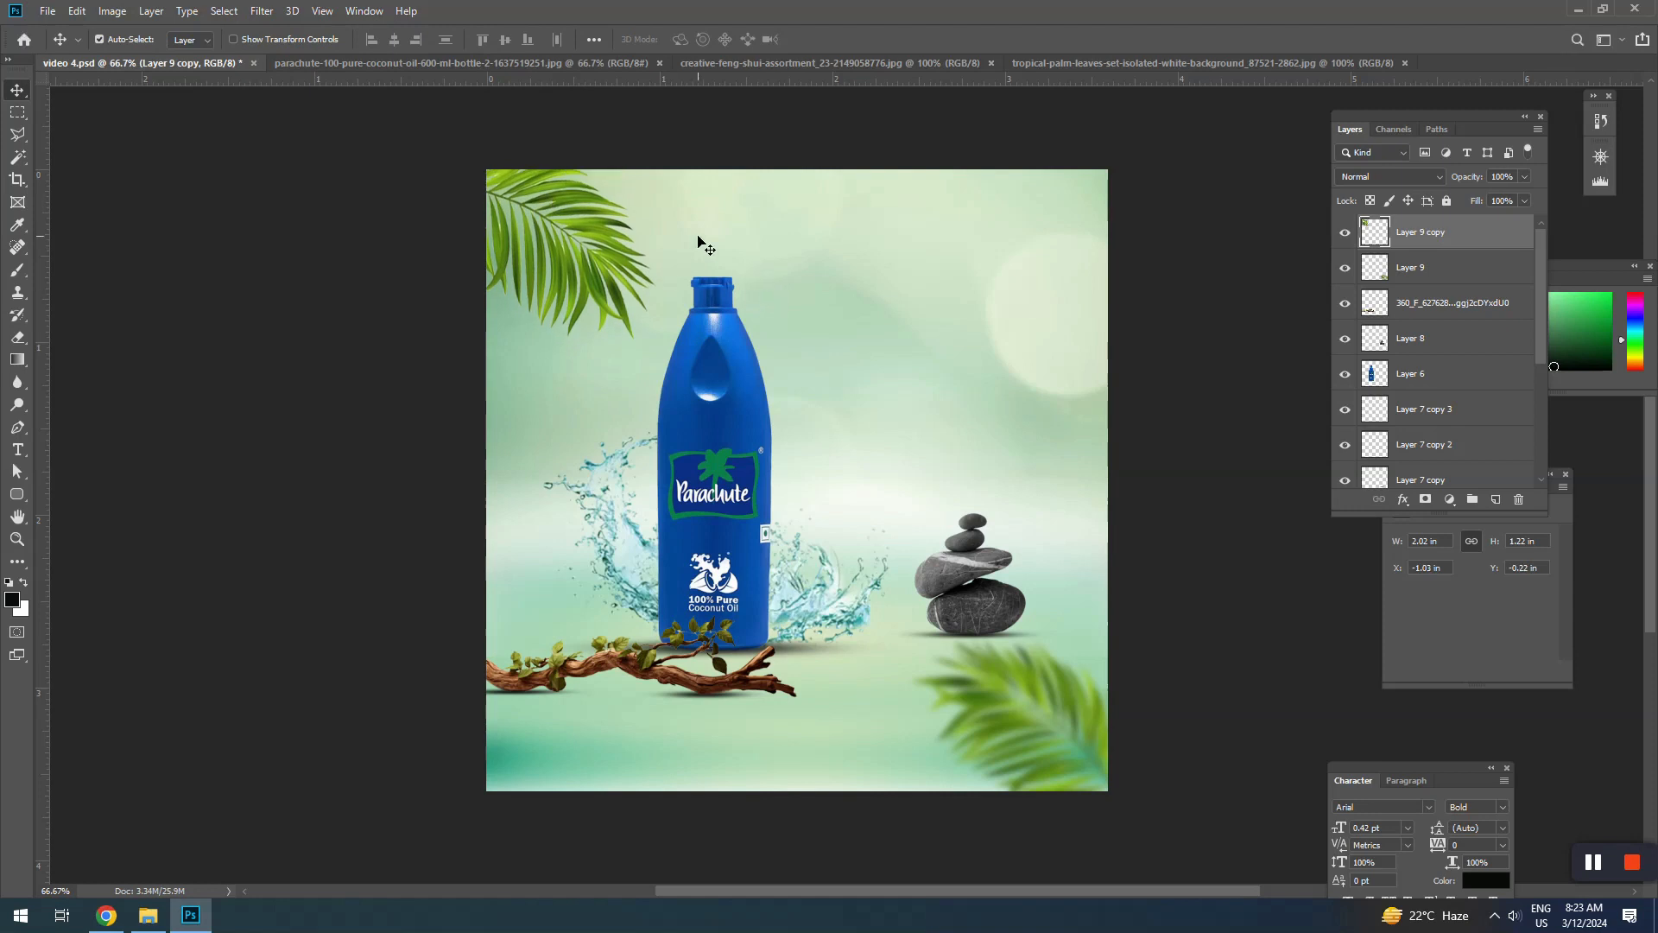
Apply a 3.3-pixel Gaussian Blur to the upper-left palm frond
click(262, 10)
mouse_move(414, 207)
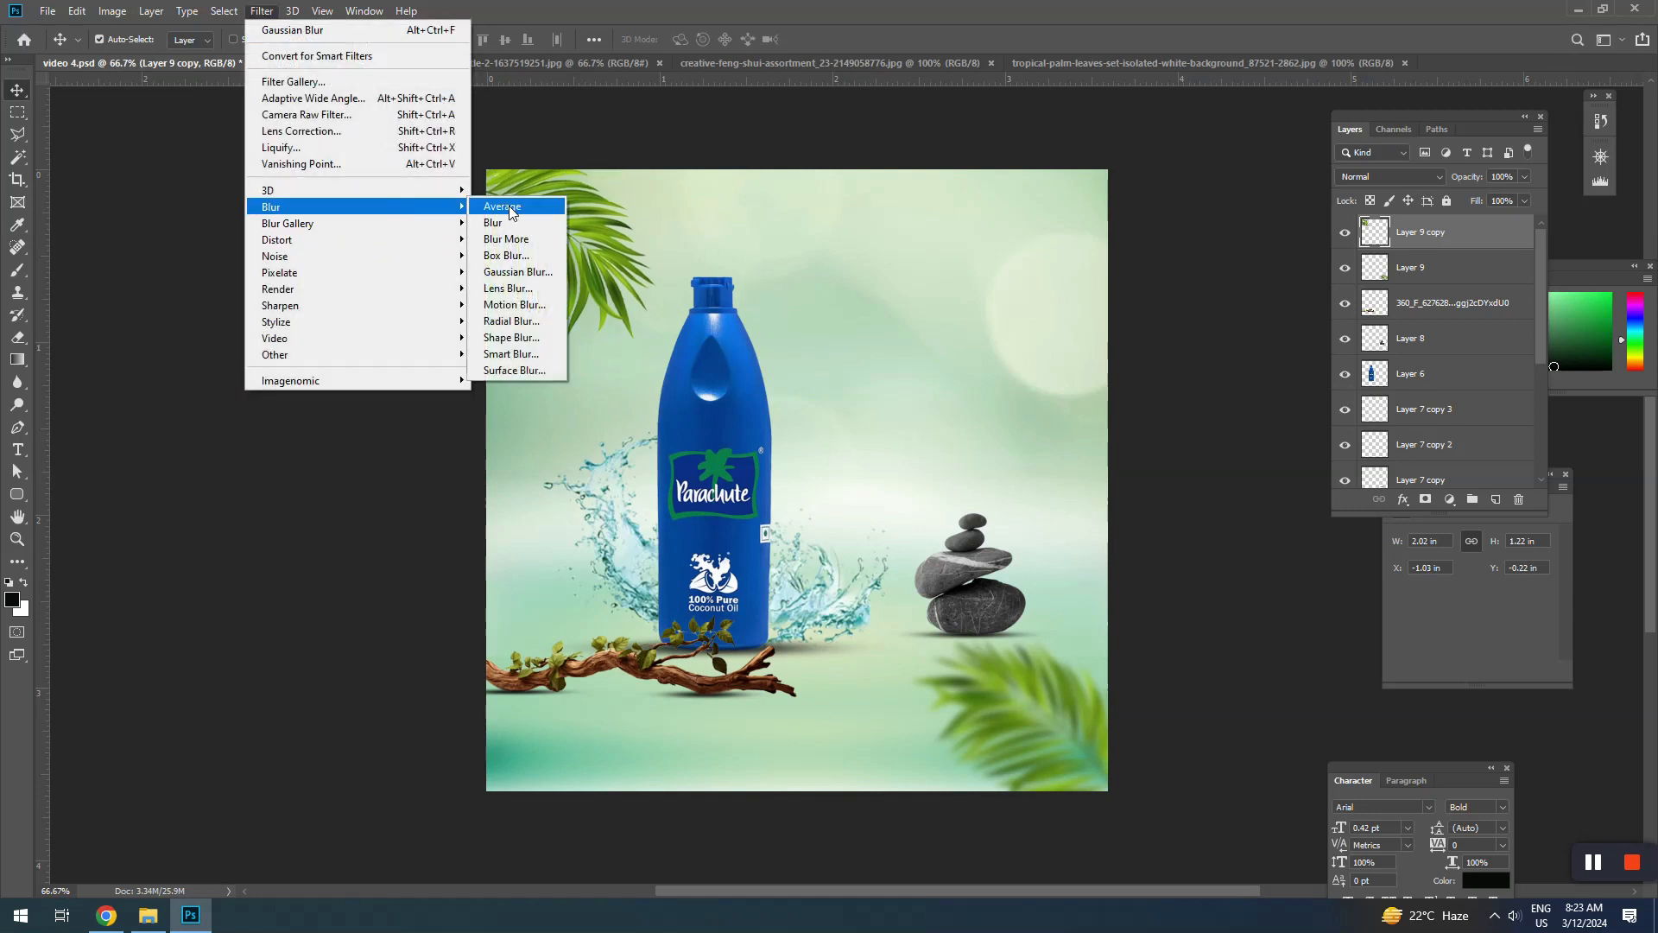
click(544, 279)
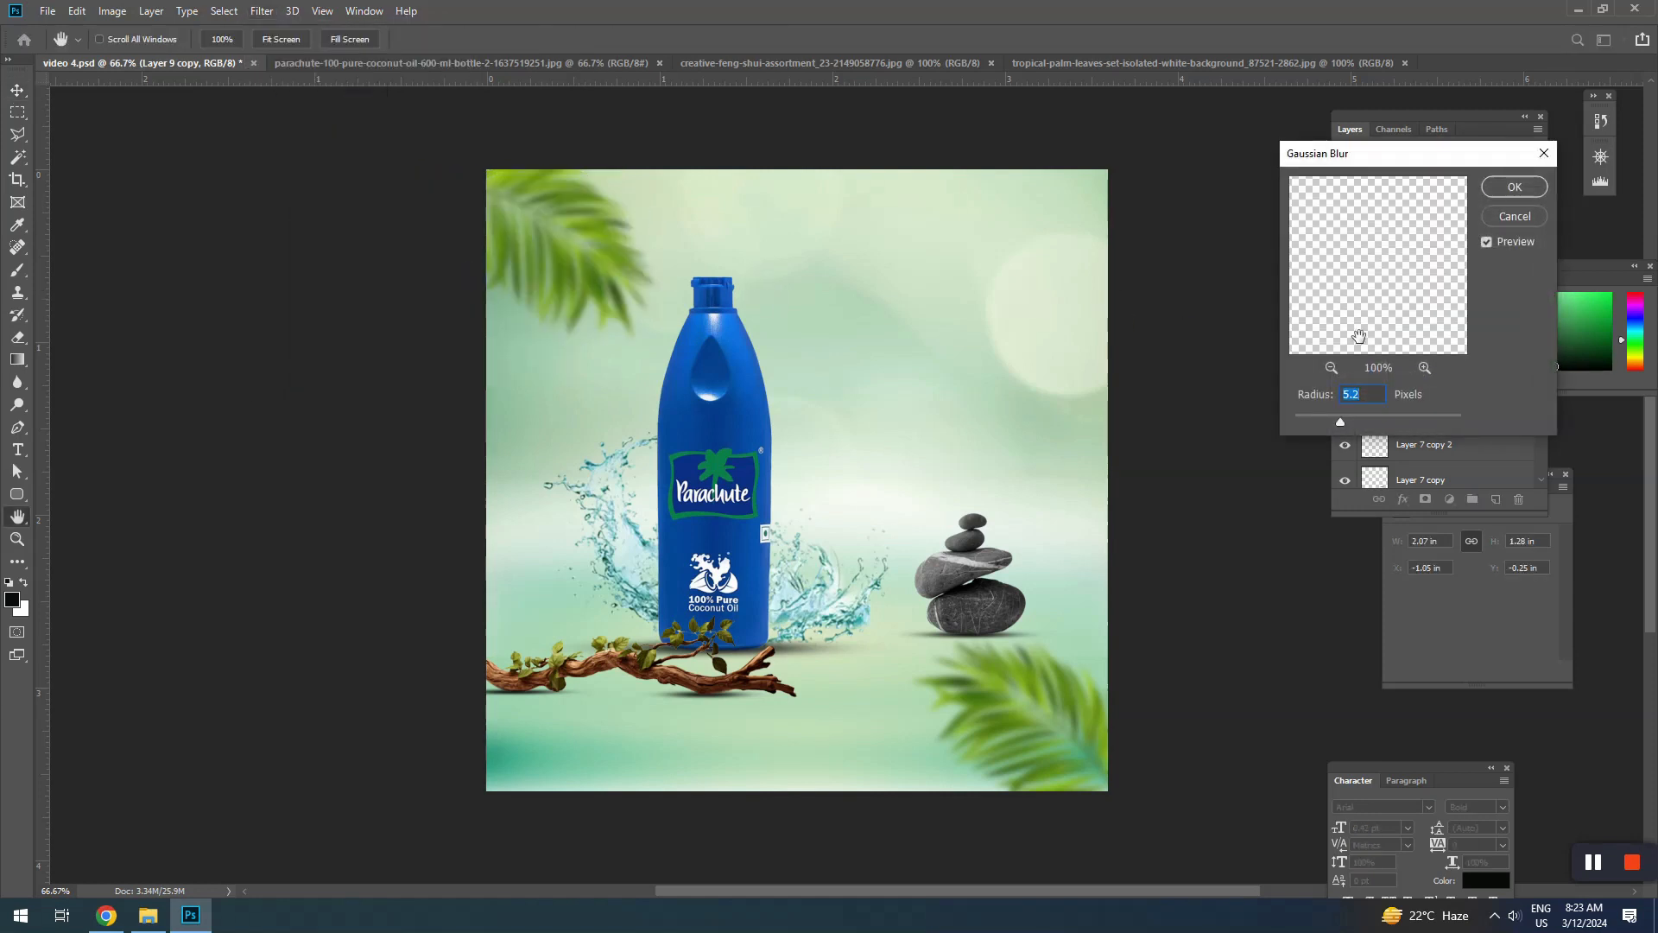
drag(1321, 421, 1325, 421)
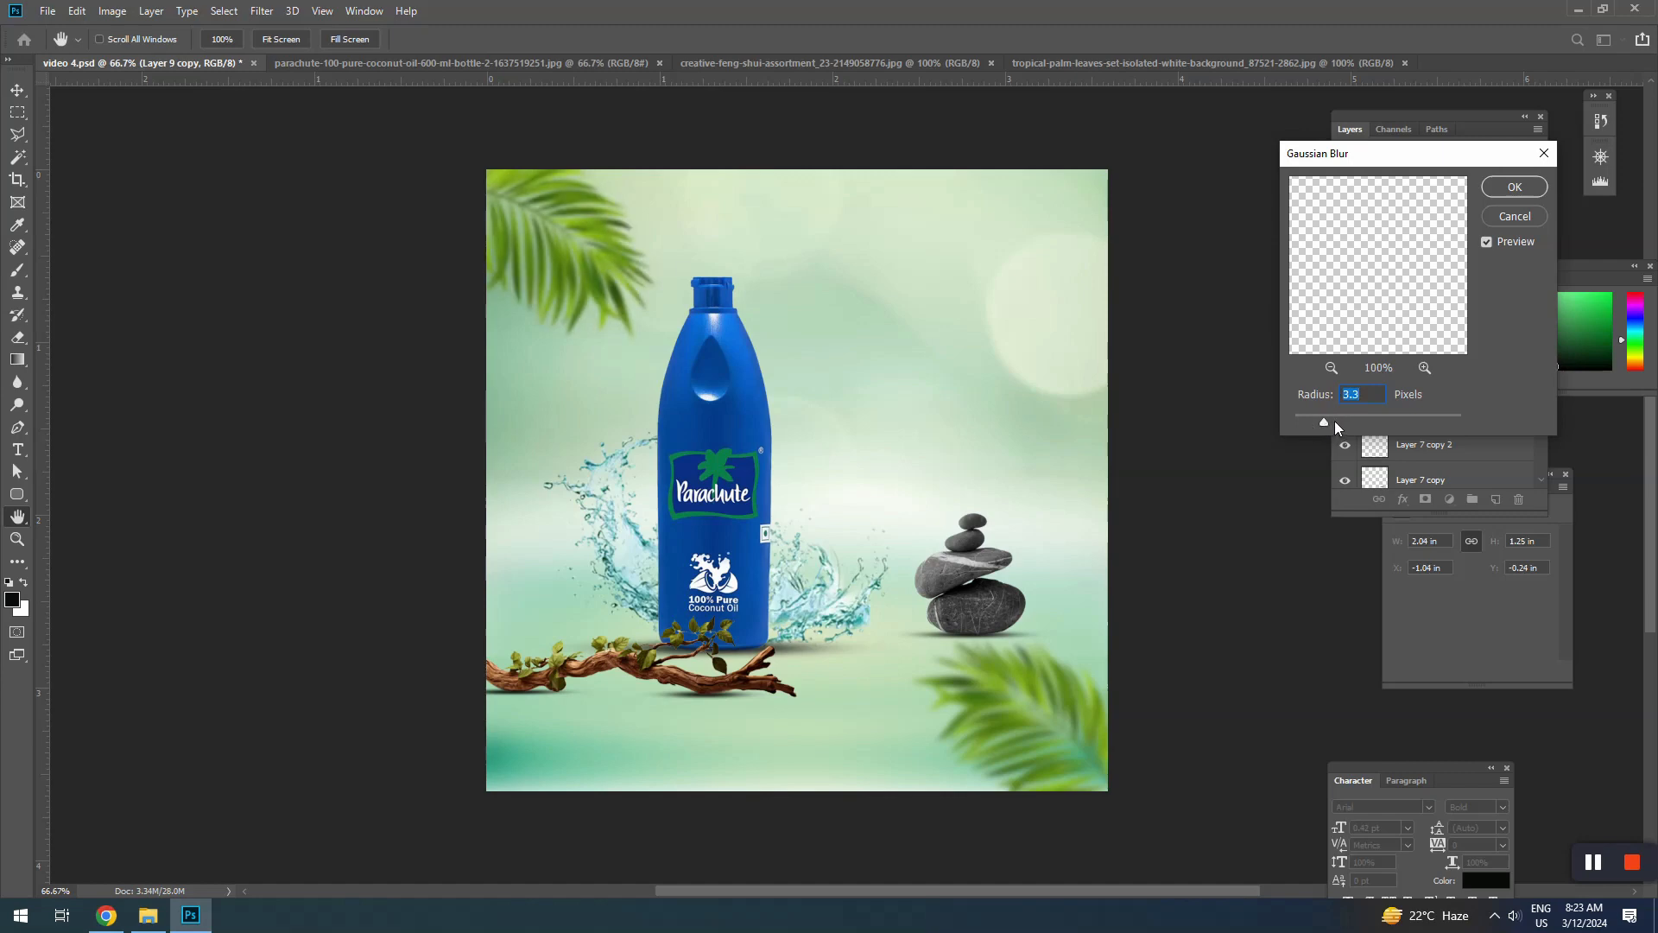
click(1510, 189)
Select the bottle's layer, save the advertisement document and switch to the stone stack photo
key(v)
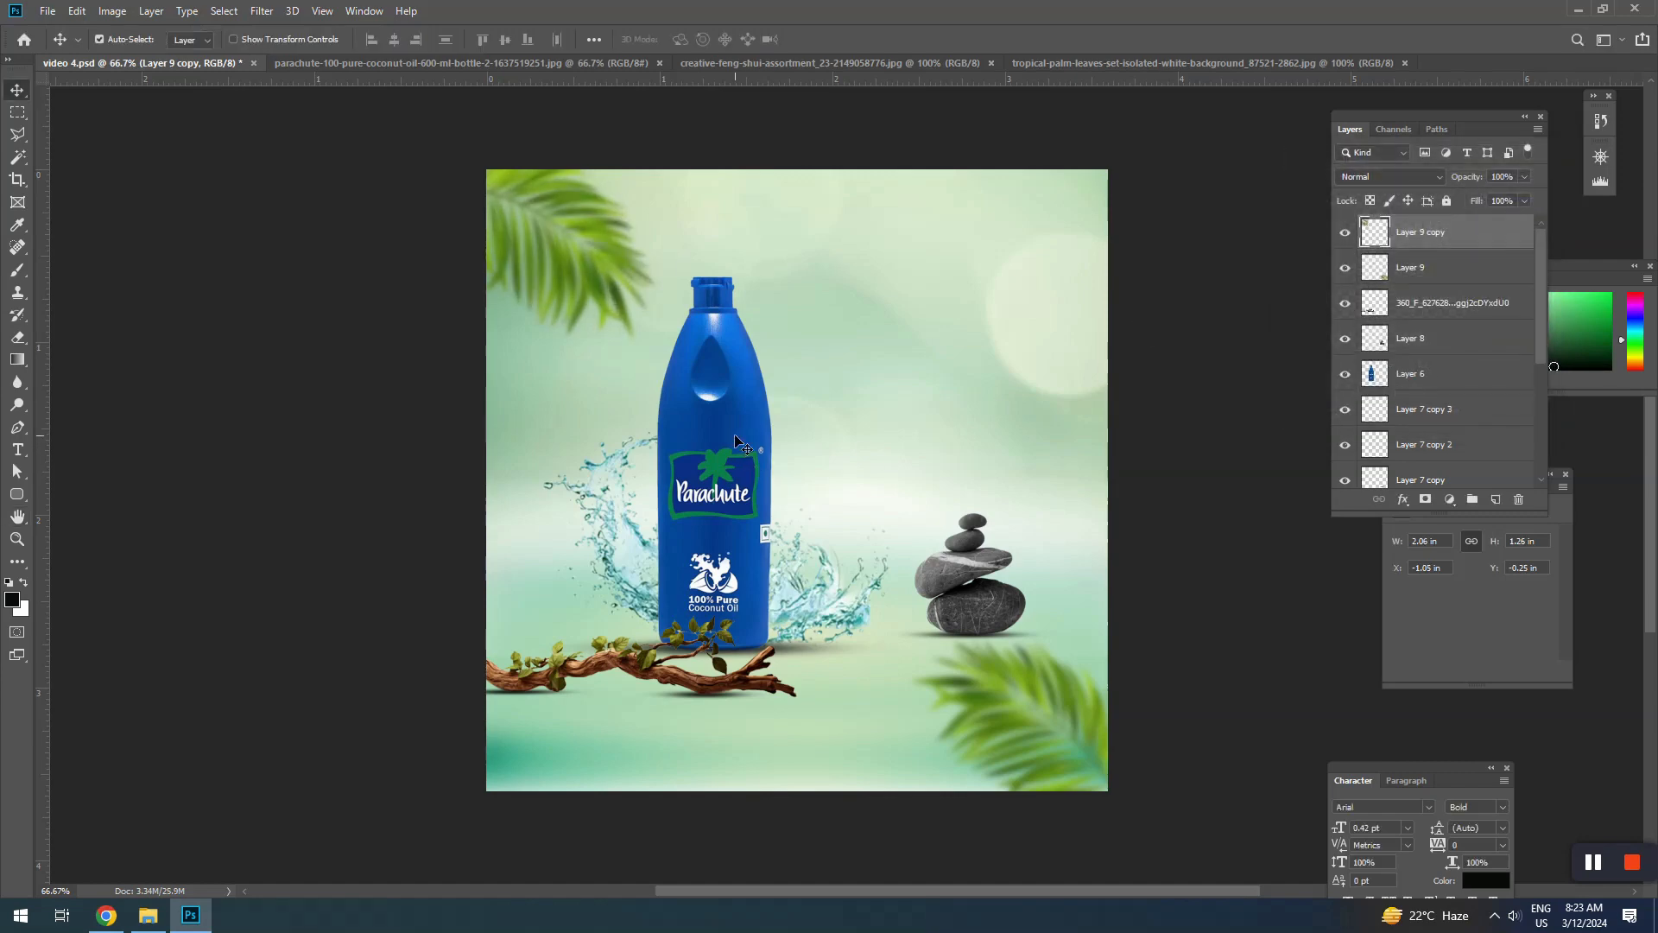
ctrl+click(736, 441)
key(ctrl+s)
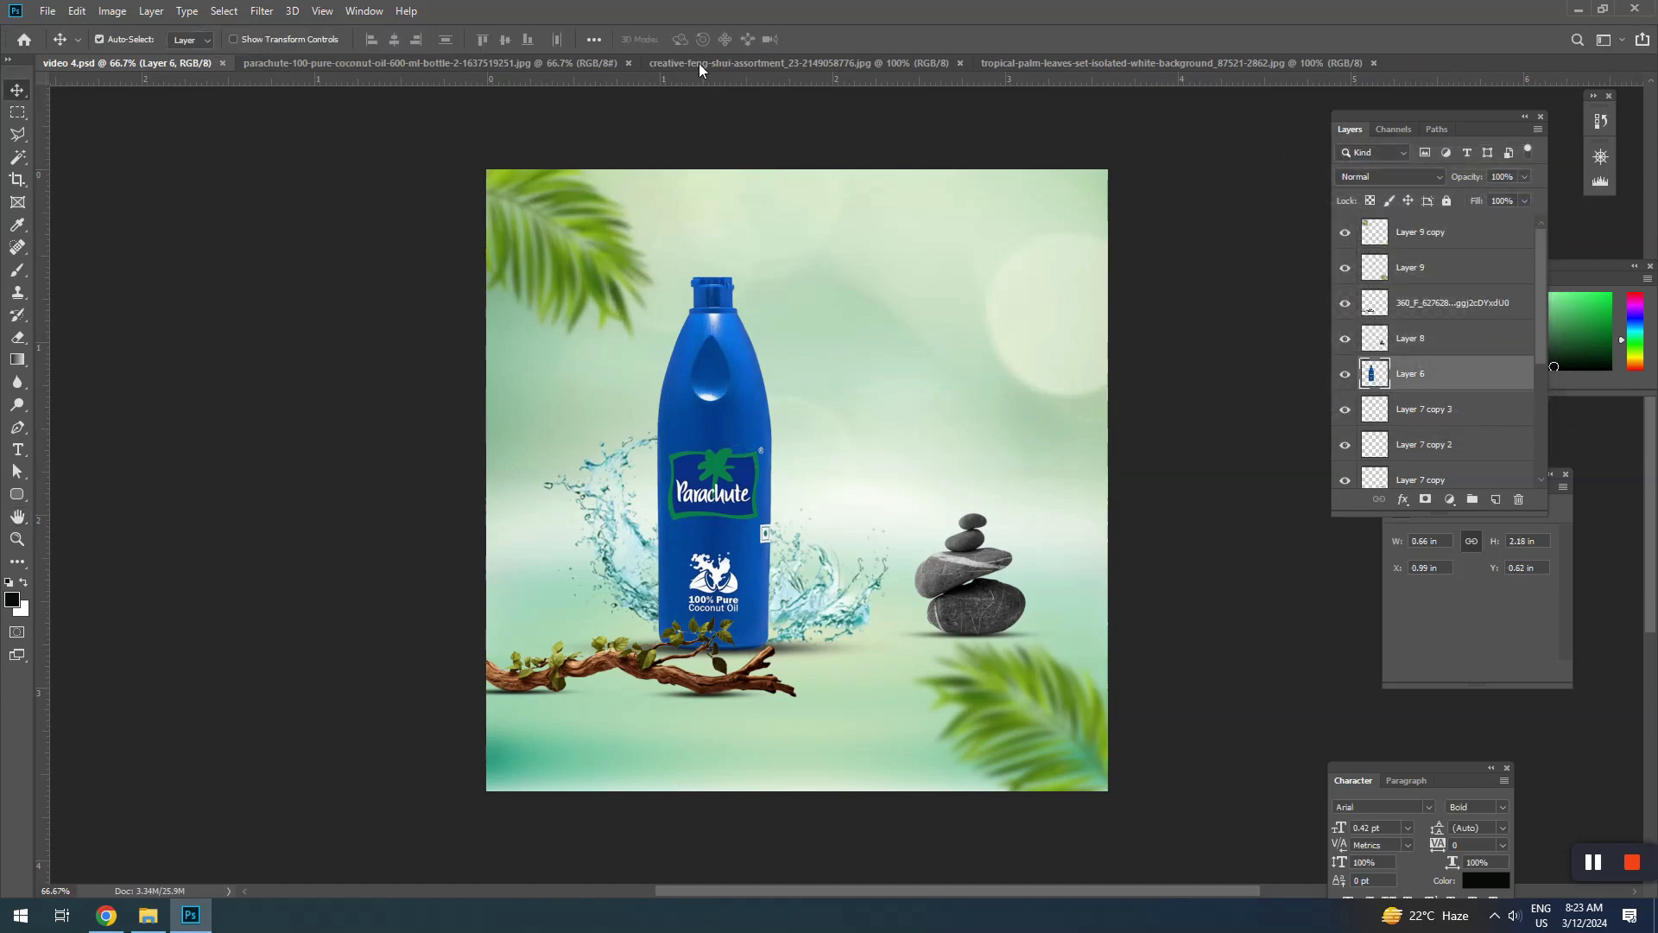
click(936, 64)
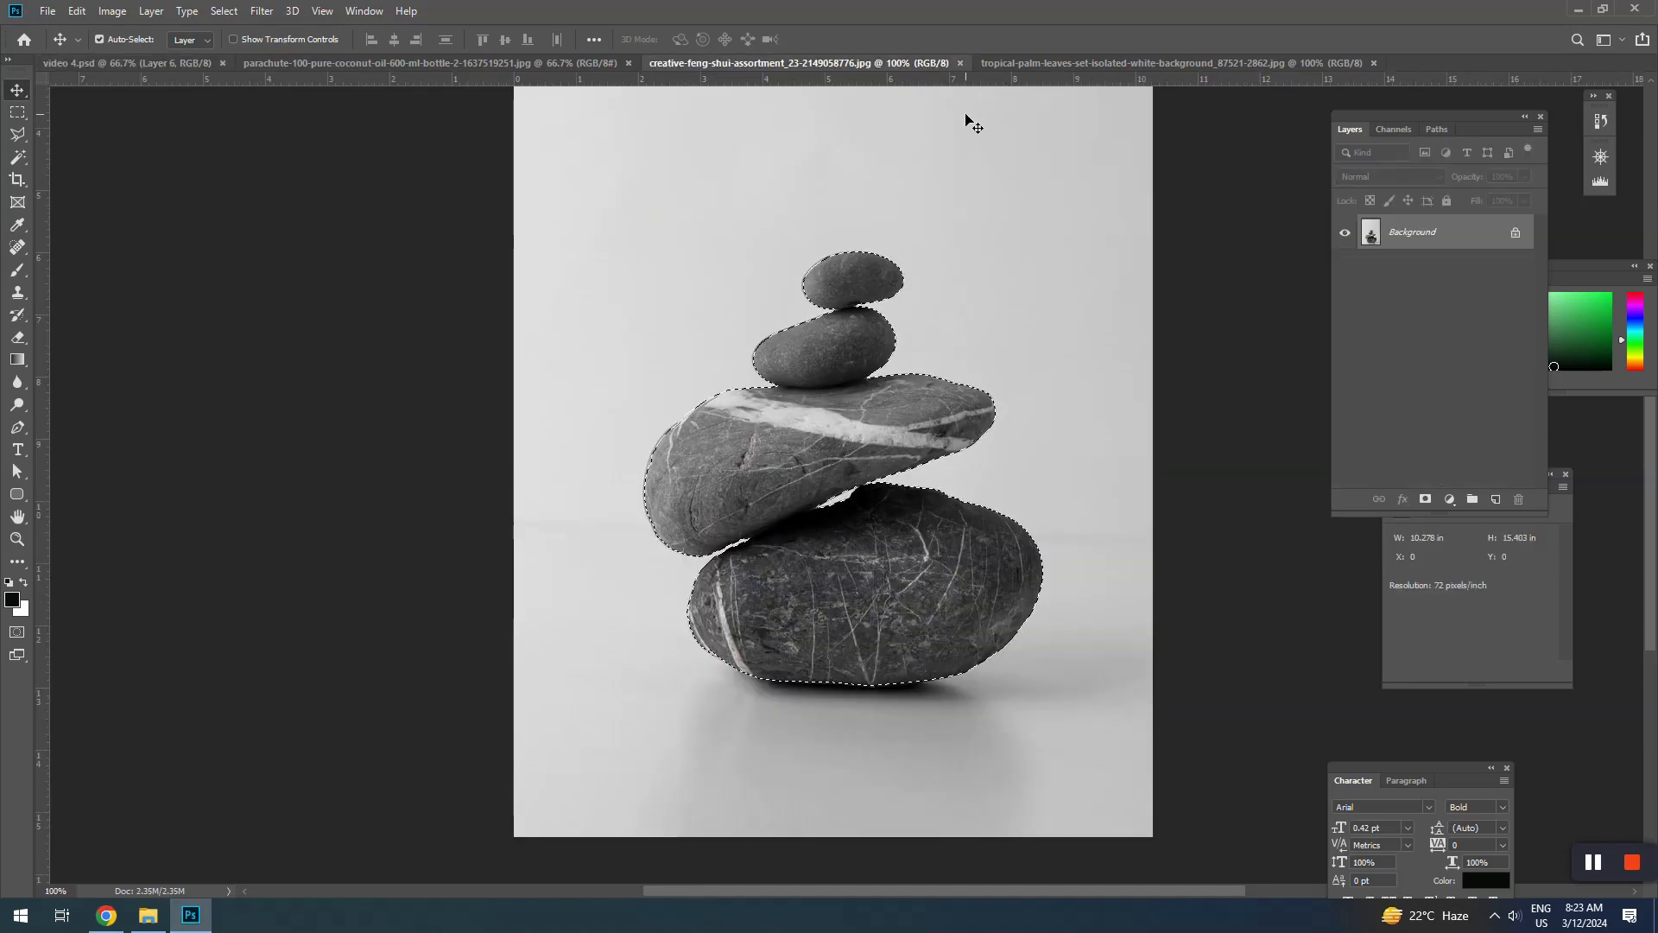
Close the stone stack photo and open falling-scattered-green-leaves-background_1017-31331.jpg as its own document
click(960, 63)
click(148, 916)
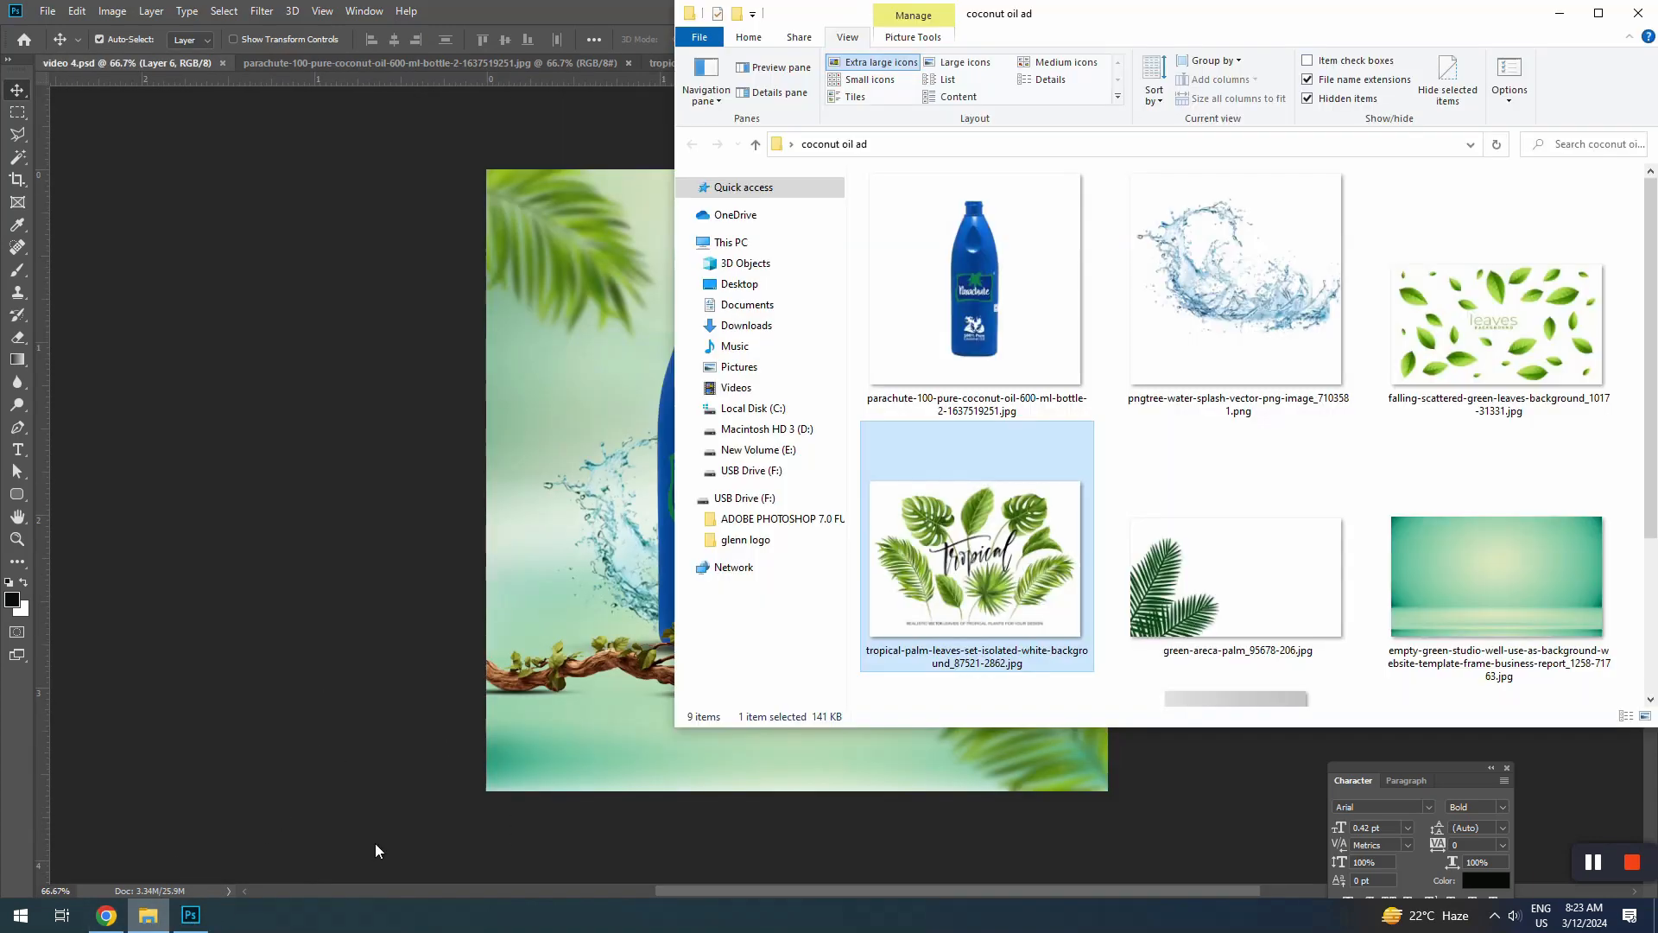
drag(1494, 328, 653, 56)
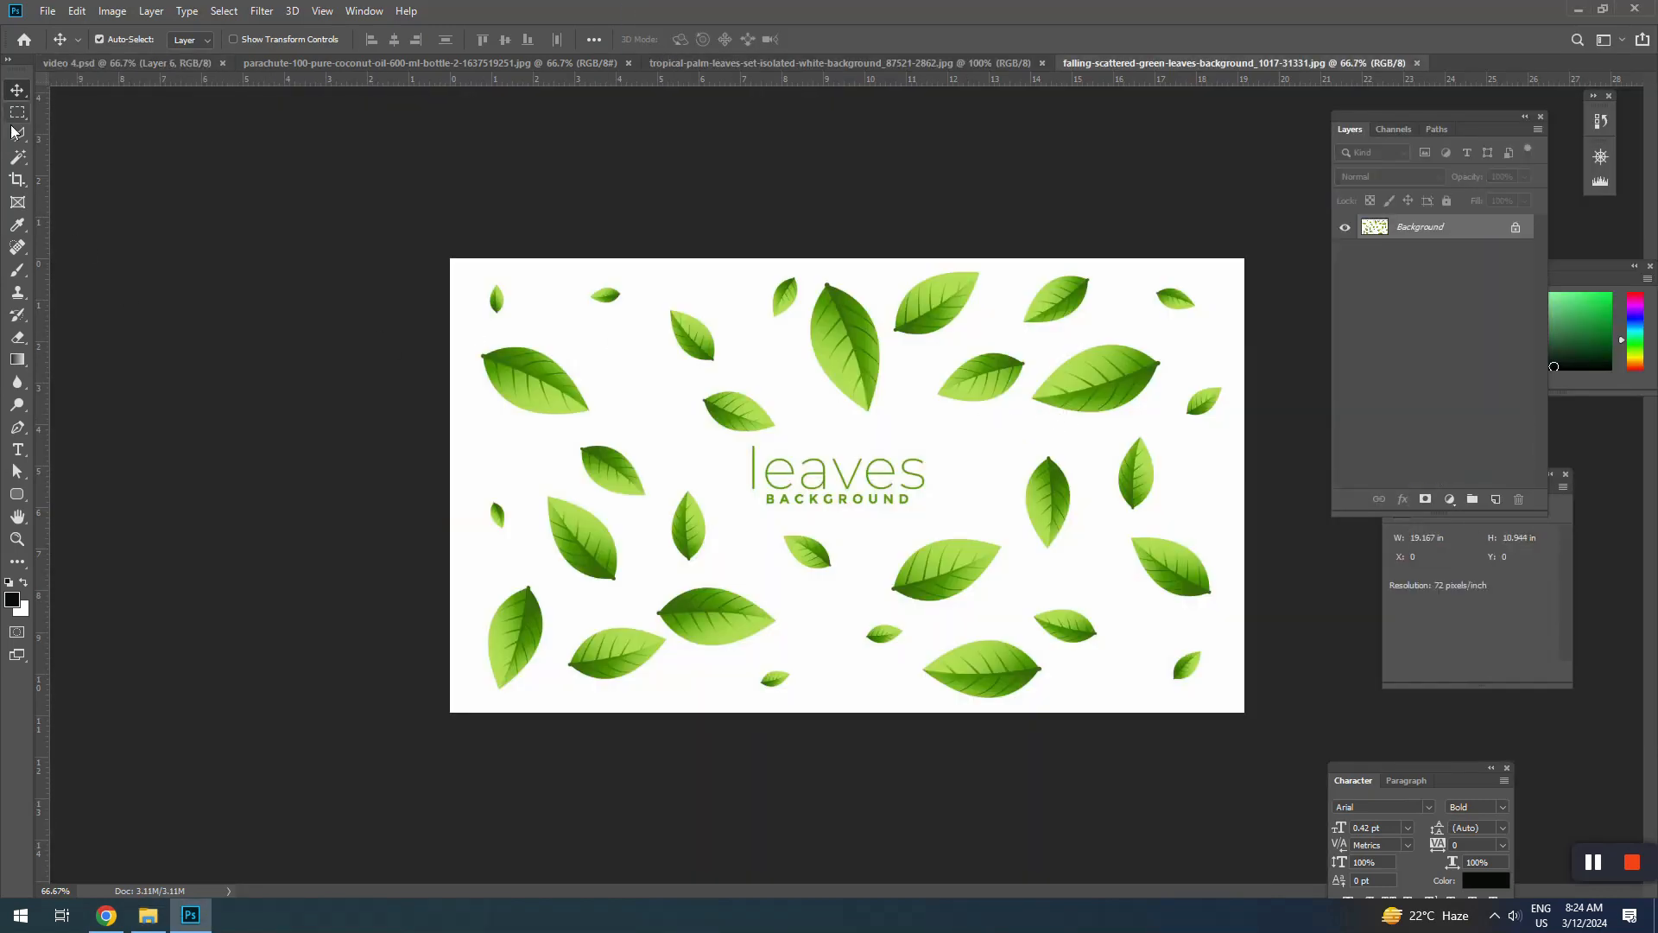
Select the eight leaves in the upper-right part of the leaves image, excluding the white background from the selection
click(19, 112)
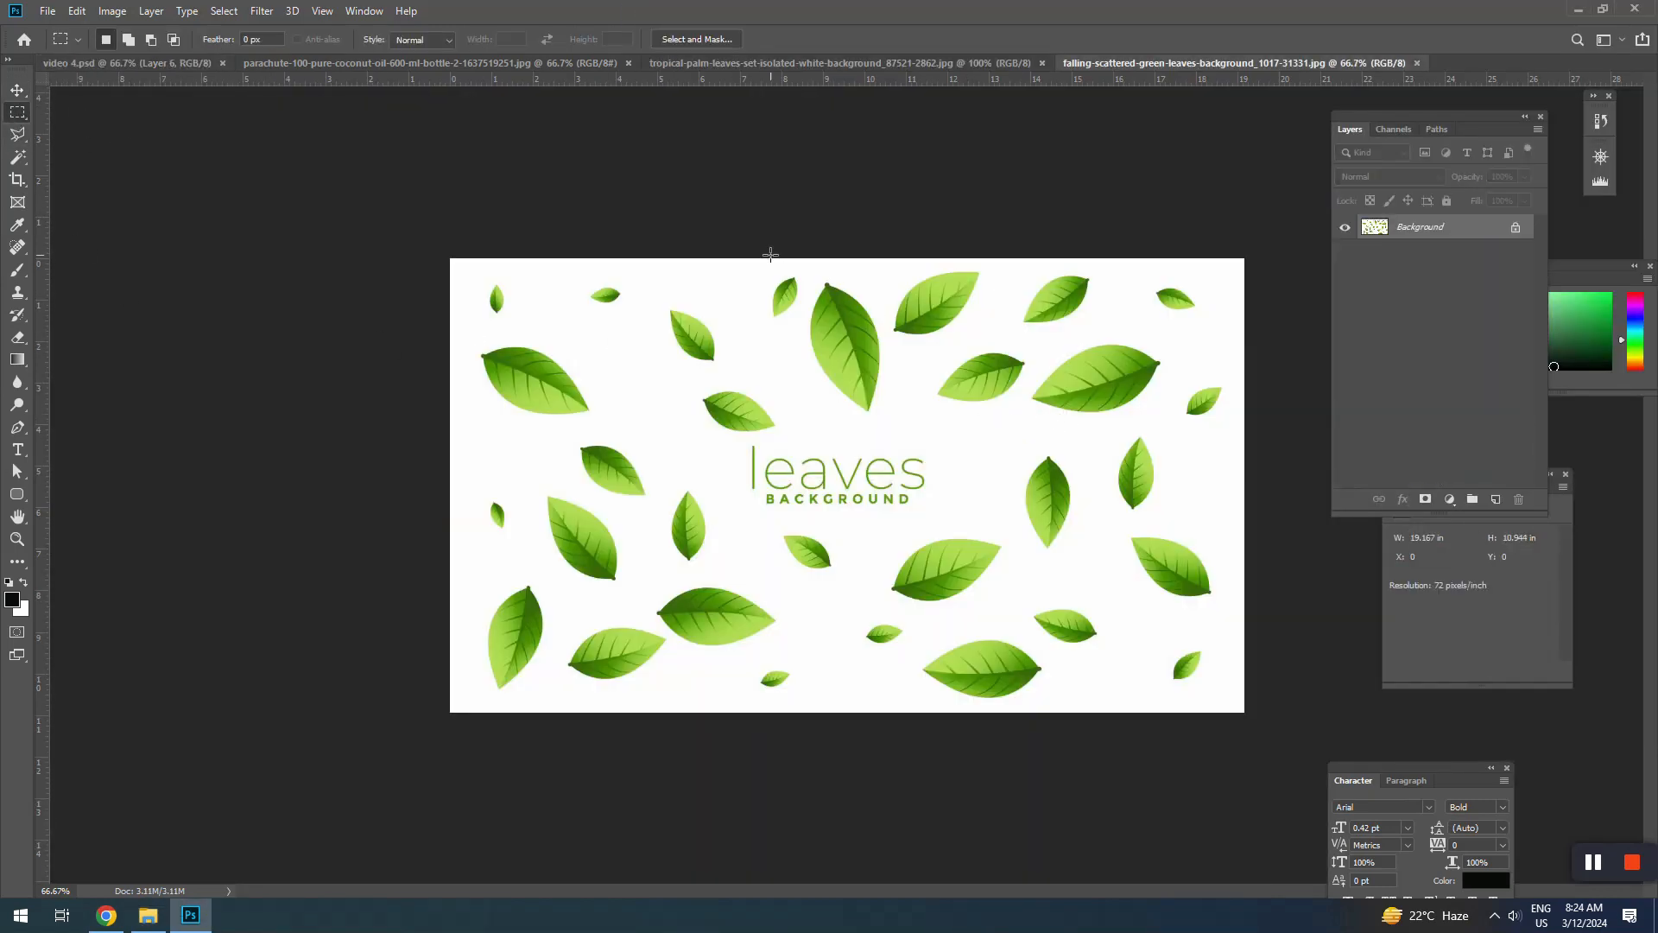
drag(765, 258, 890, 422)
drag(867, 250, 1027, 415)
drag(1042, 261, 1273, 425)
key(w)
alt+click(1066, 359)
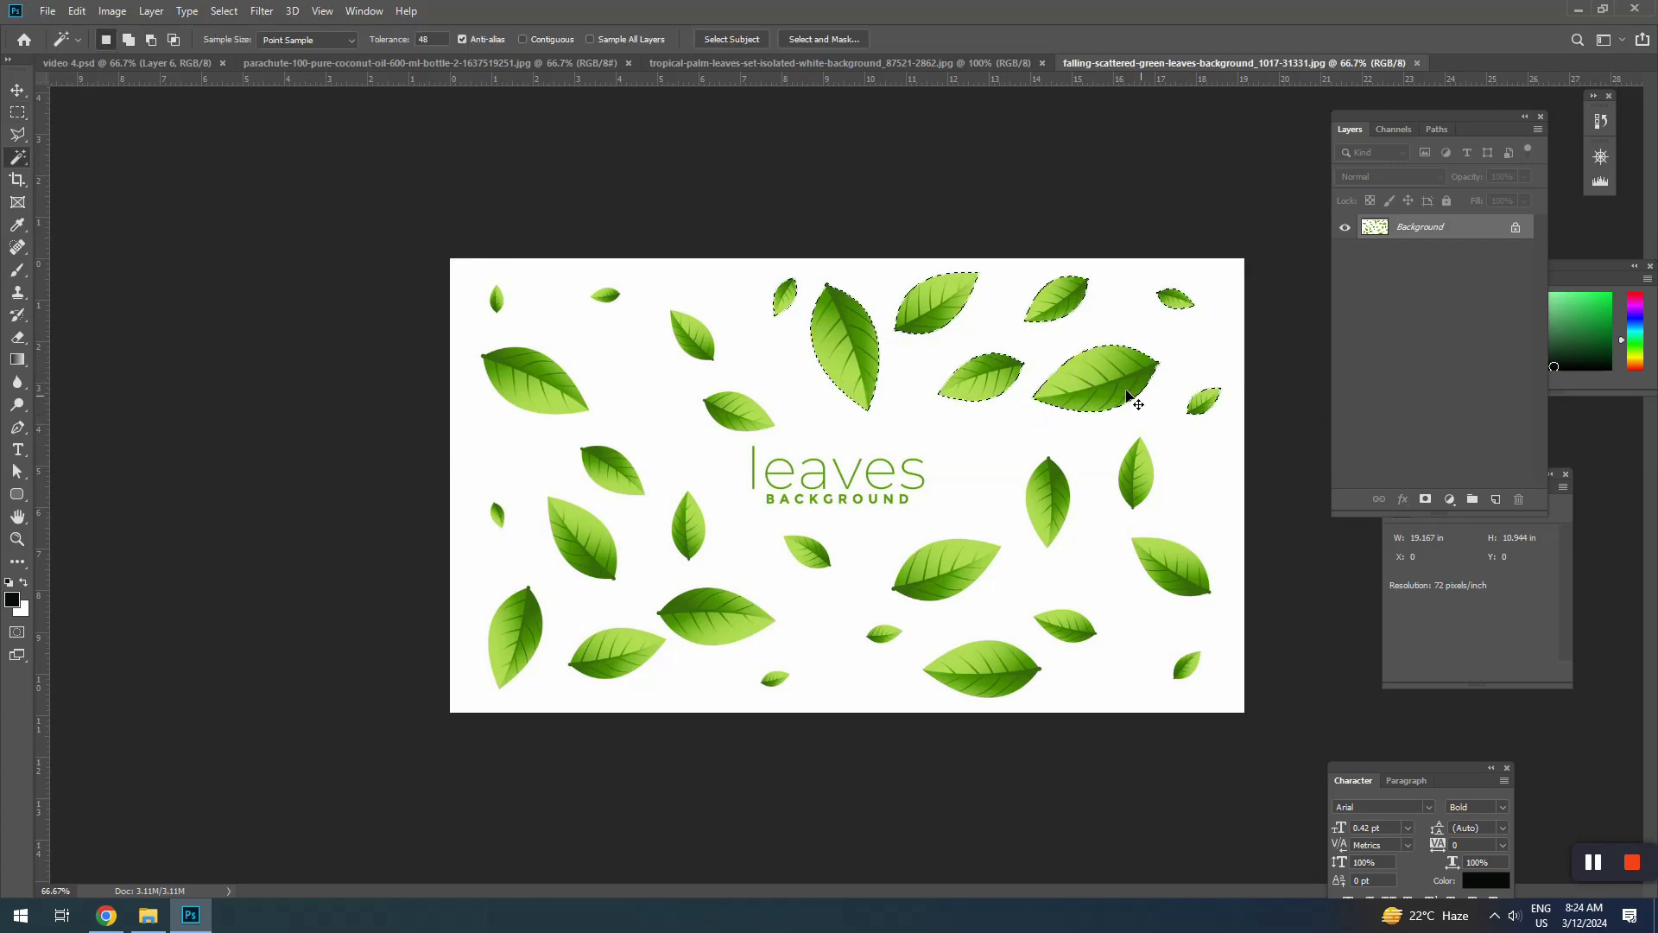
Paste the selected leaves into video 4.psd and move them up to the right of the bottle cap
click(127, 63)
key(v)
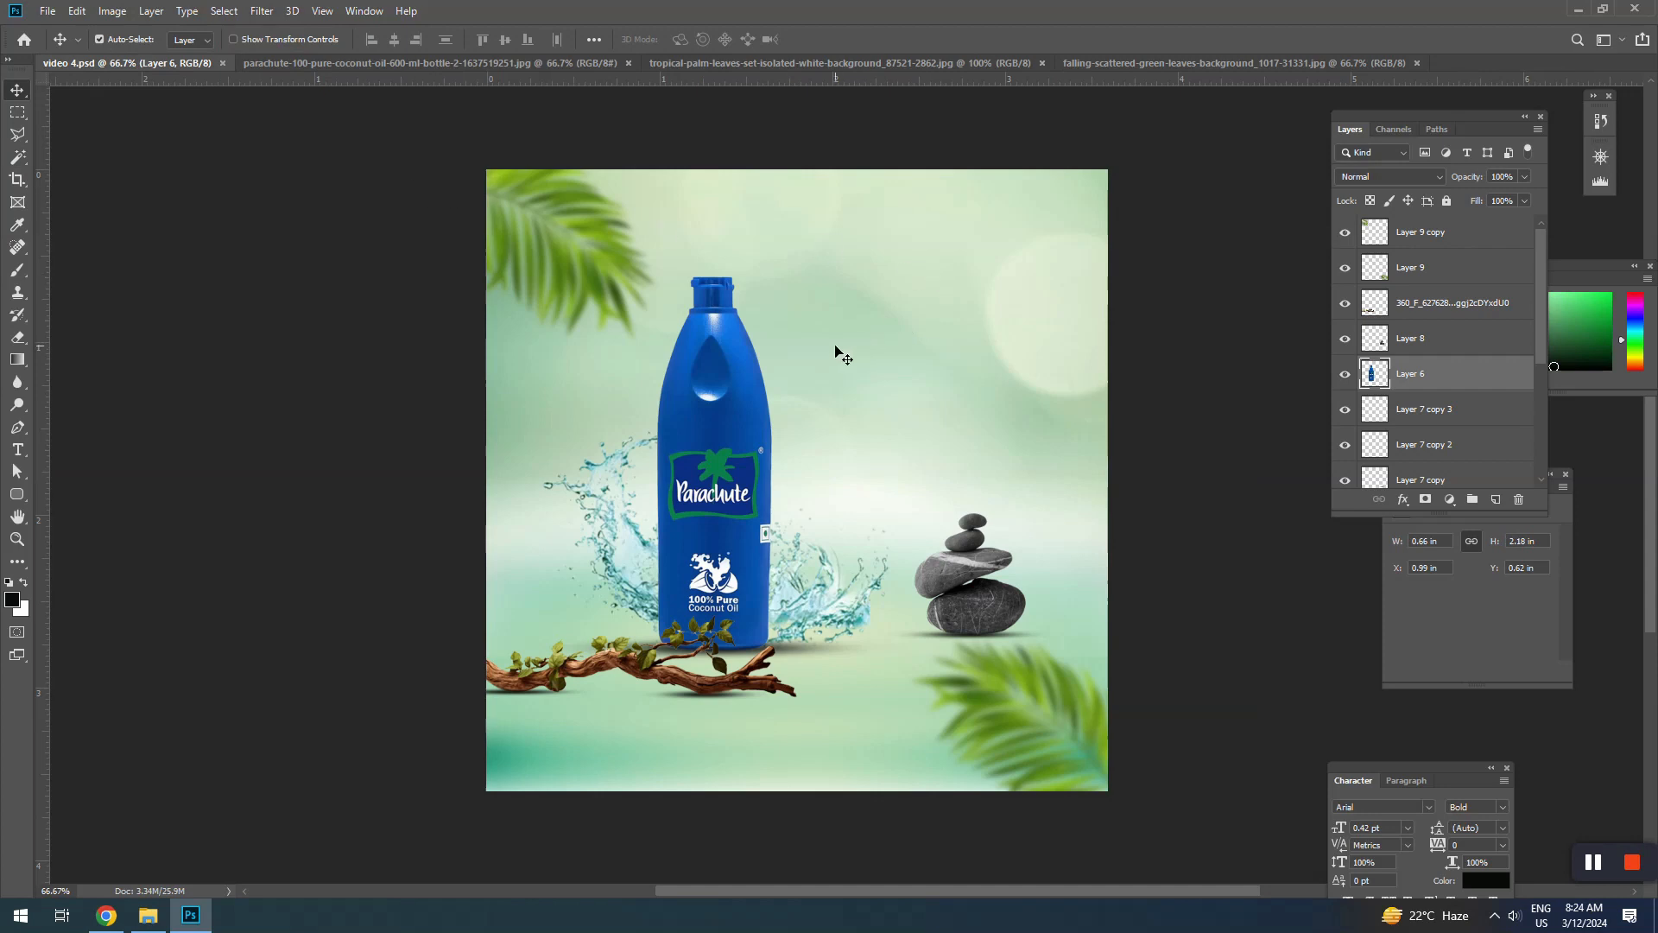
key(ctrl+v)
key(ctrl+t)
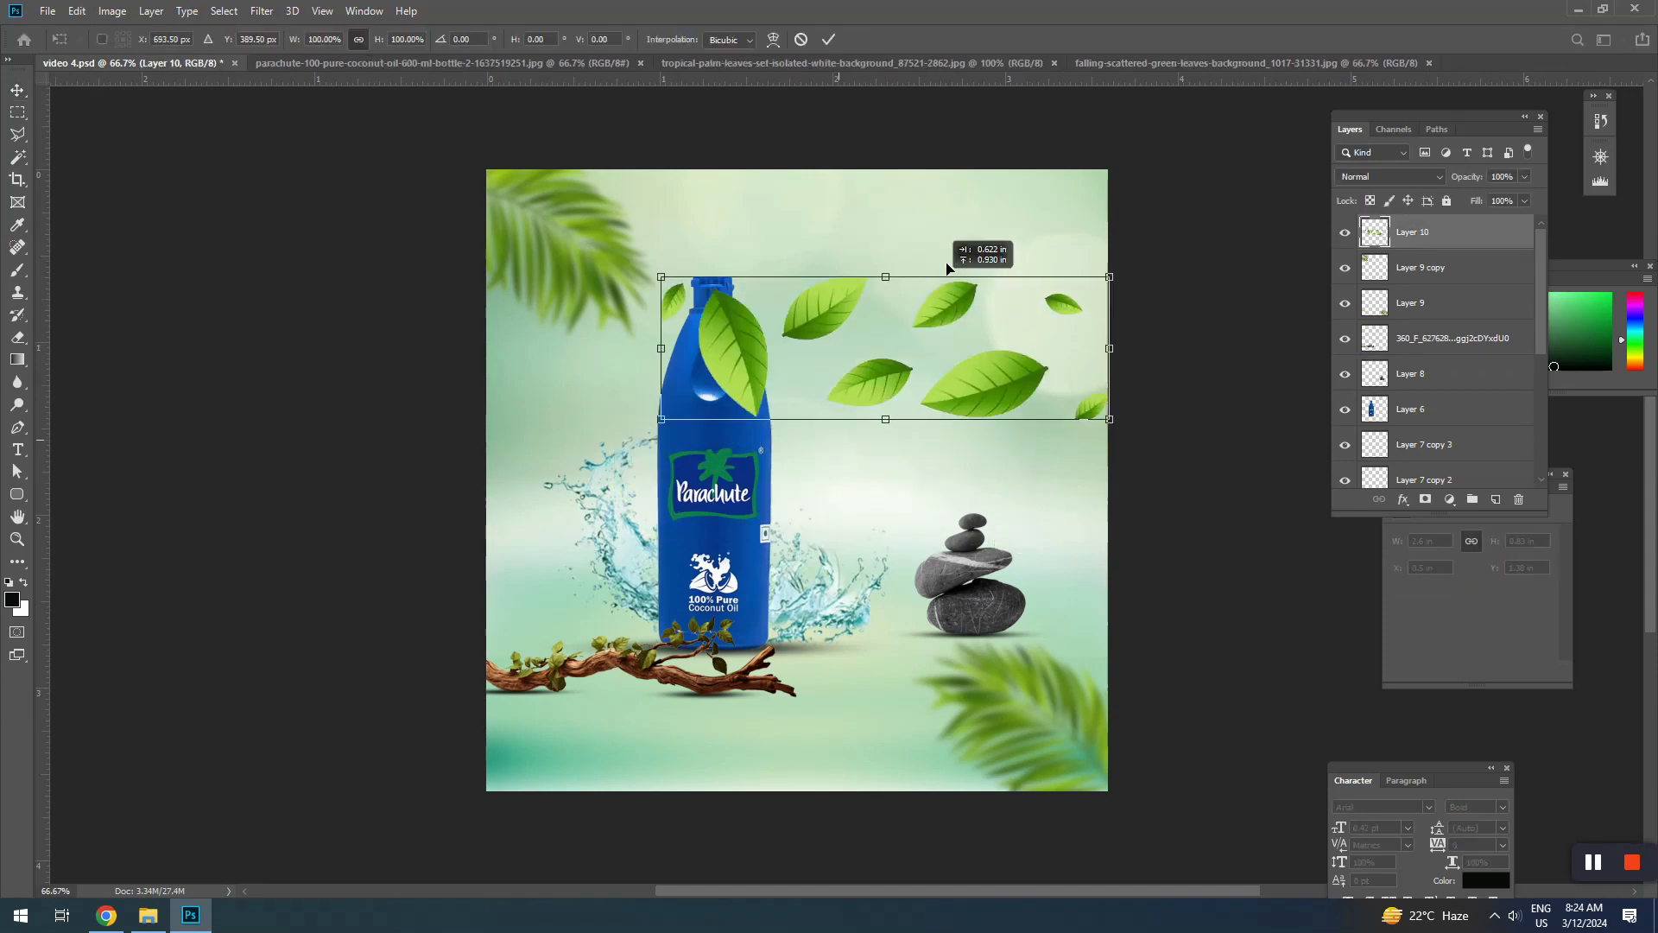
drag(947, 268, 972, 187)
key(Return)
Rotate the leaves about 22° clockwise, scale the group to about 1.79 by 1.29 in and position it to the right of the bottle cap
key(ctrl+t)
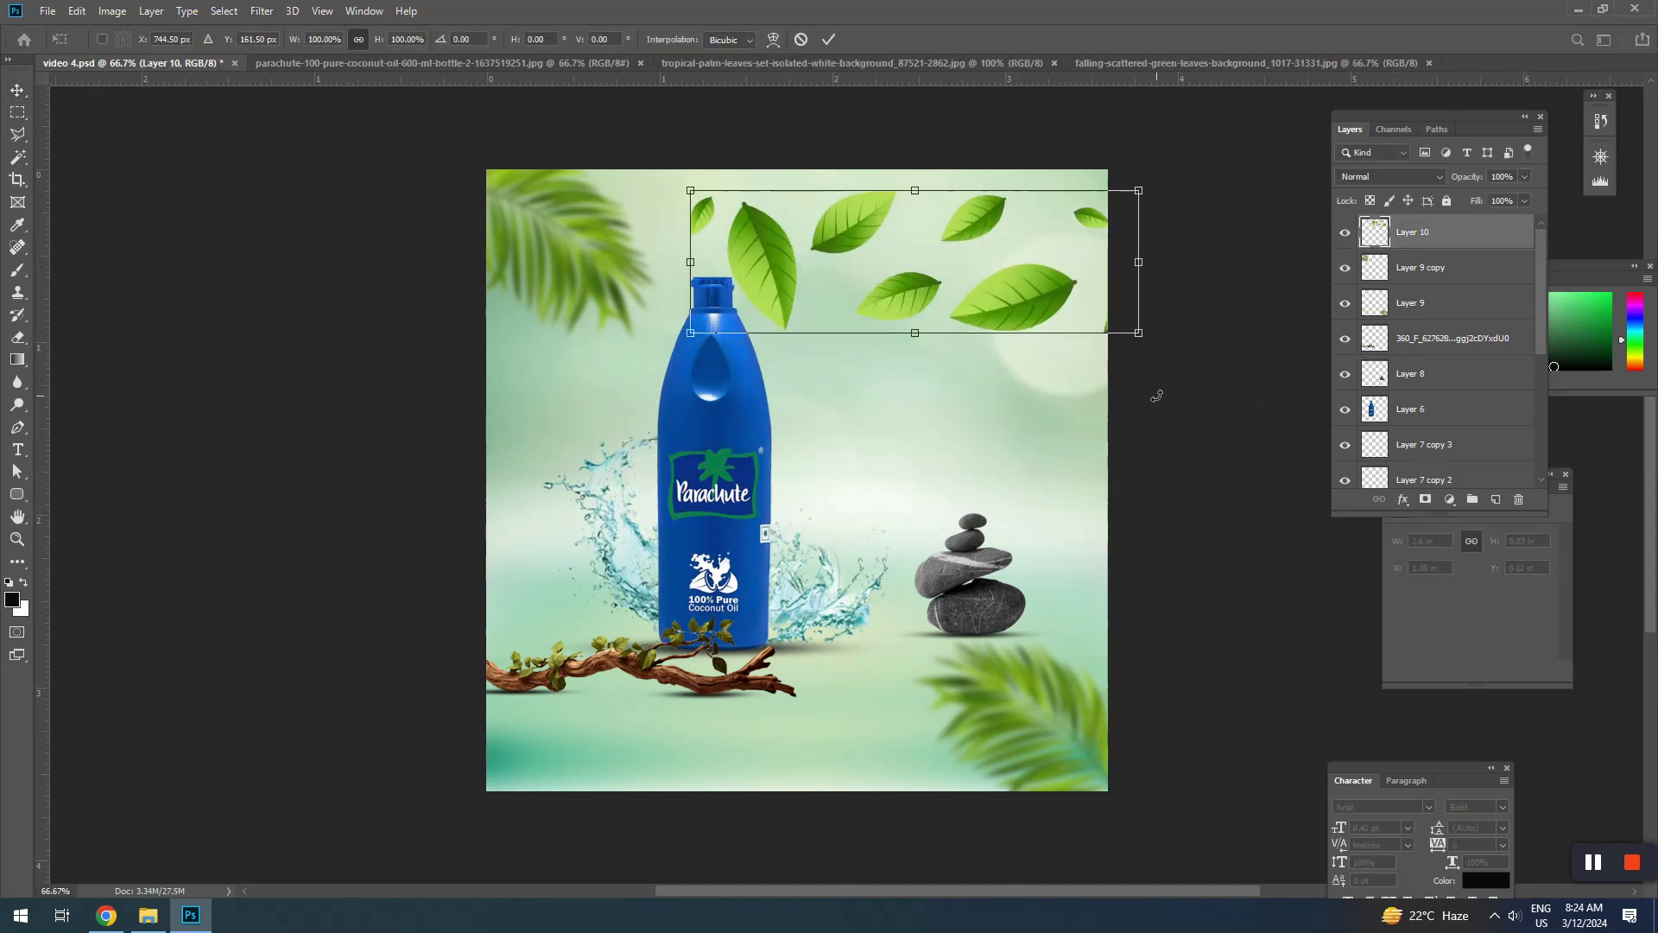
drag(1158, 392, 1052, 328)
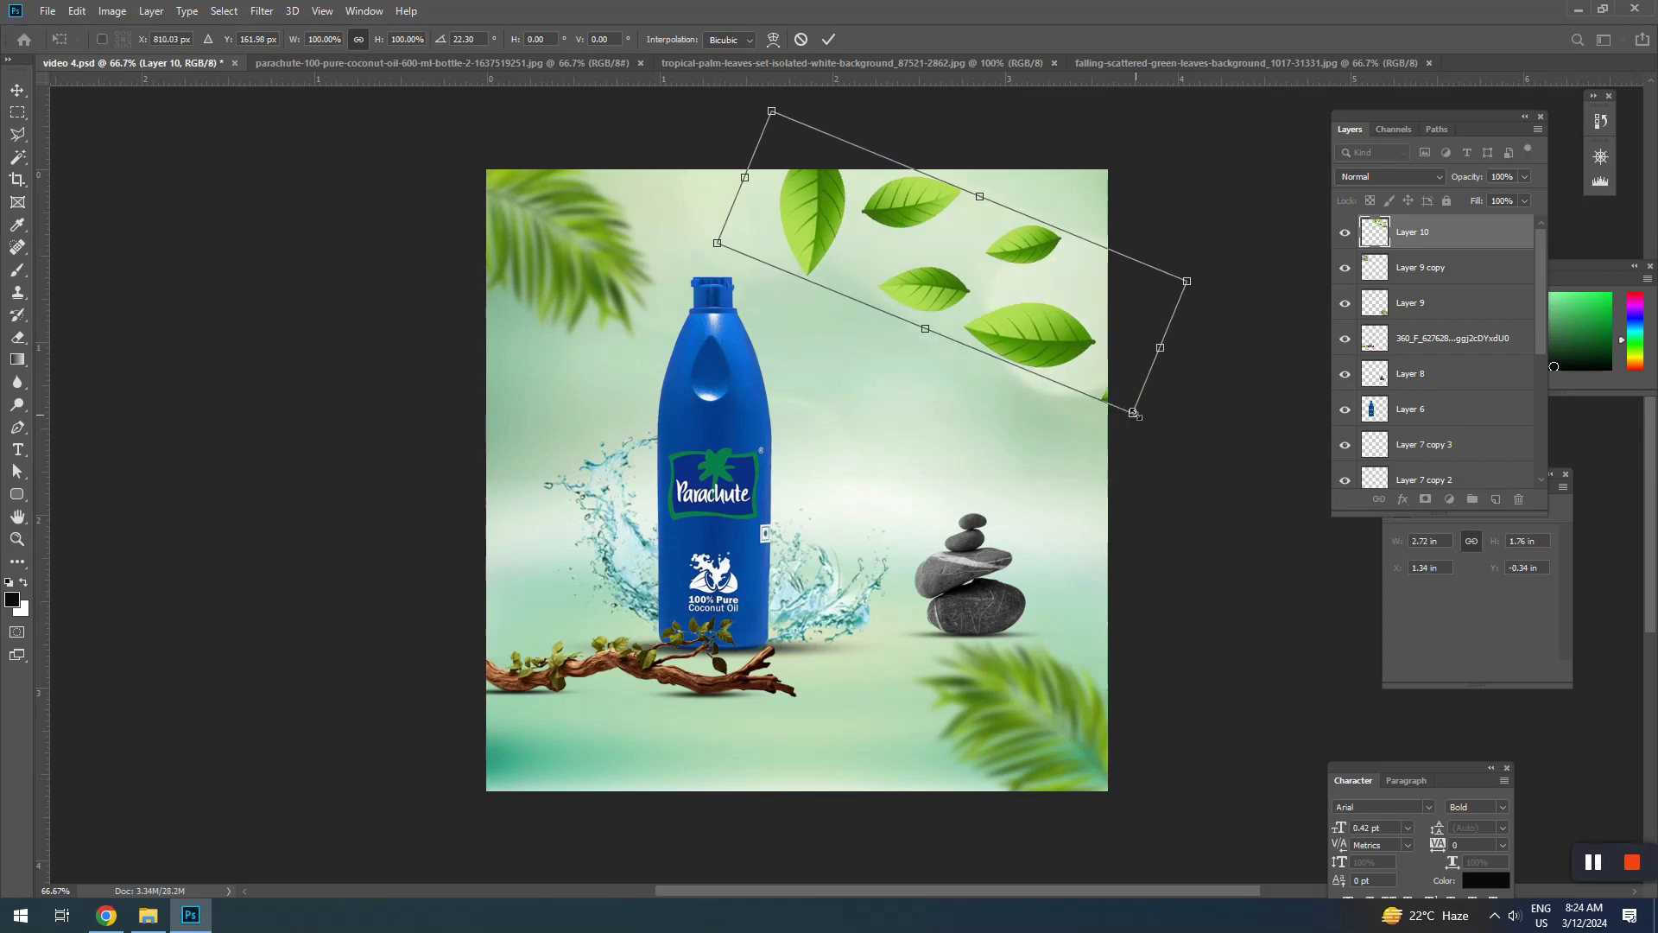
drag(1134, 413, 1055, 348)
drag(997, 282, 983, 331)
key(Return)
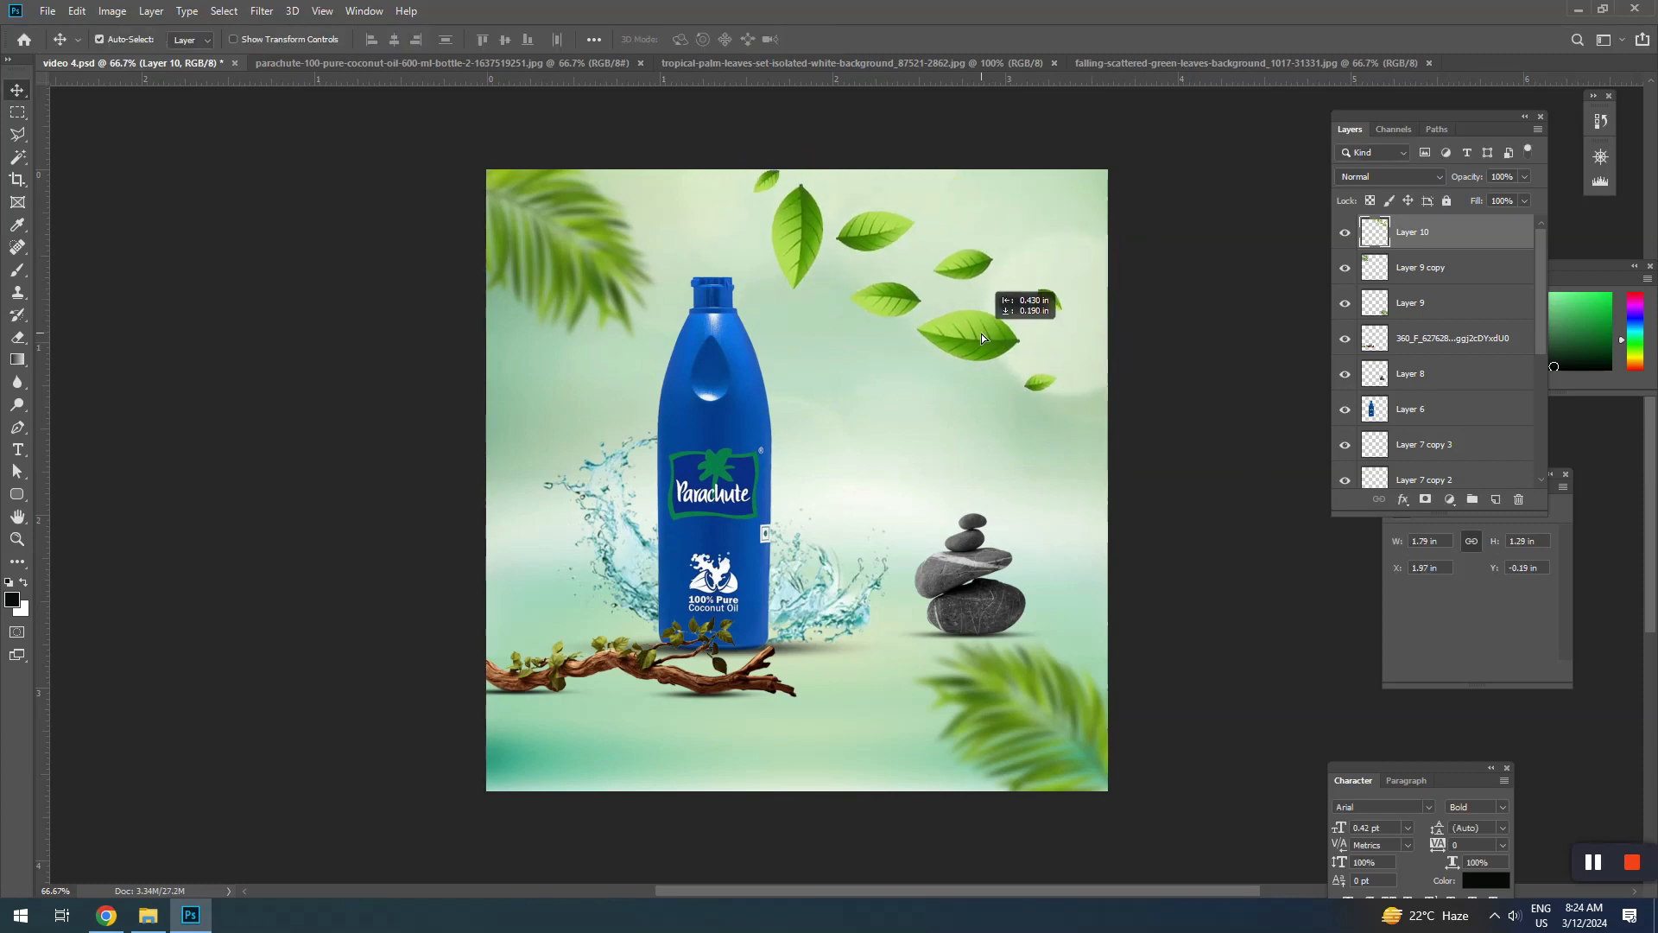
Cut the small leaf left of the largest one onto its own layer and place it right of the bottle's shoulder
click(21, 117)
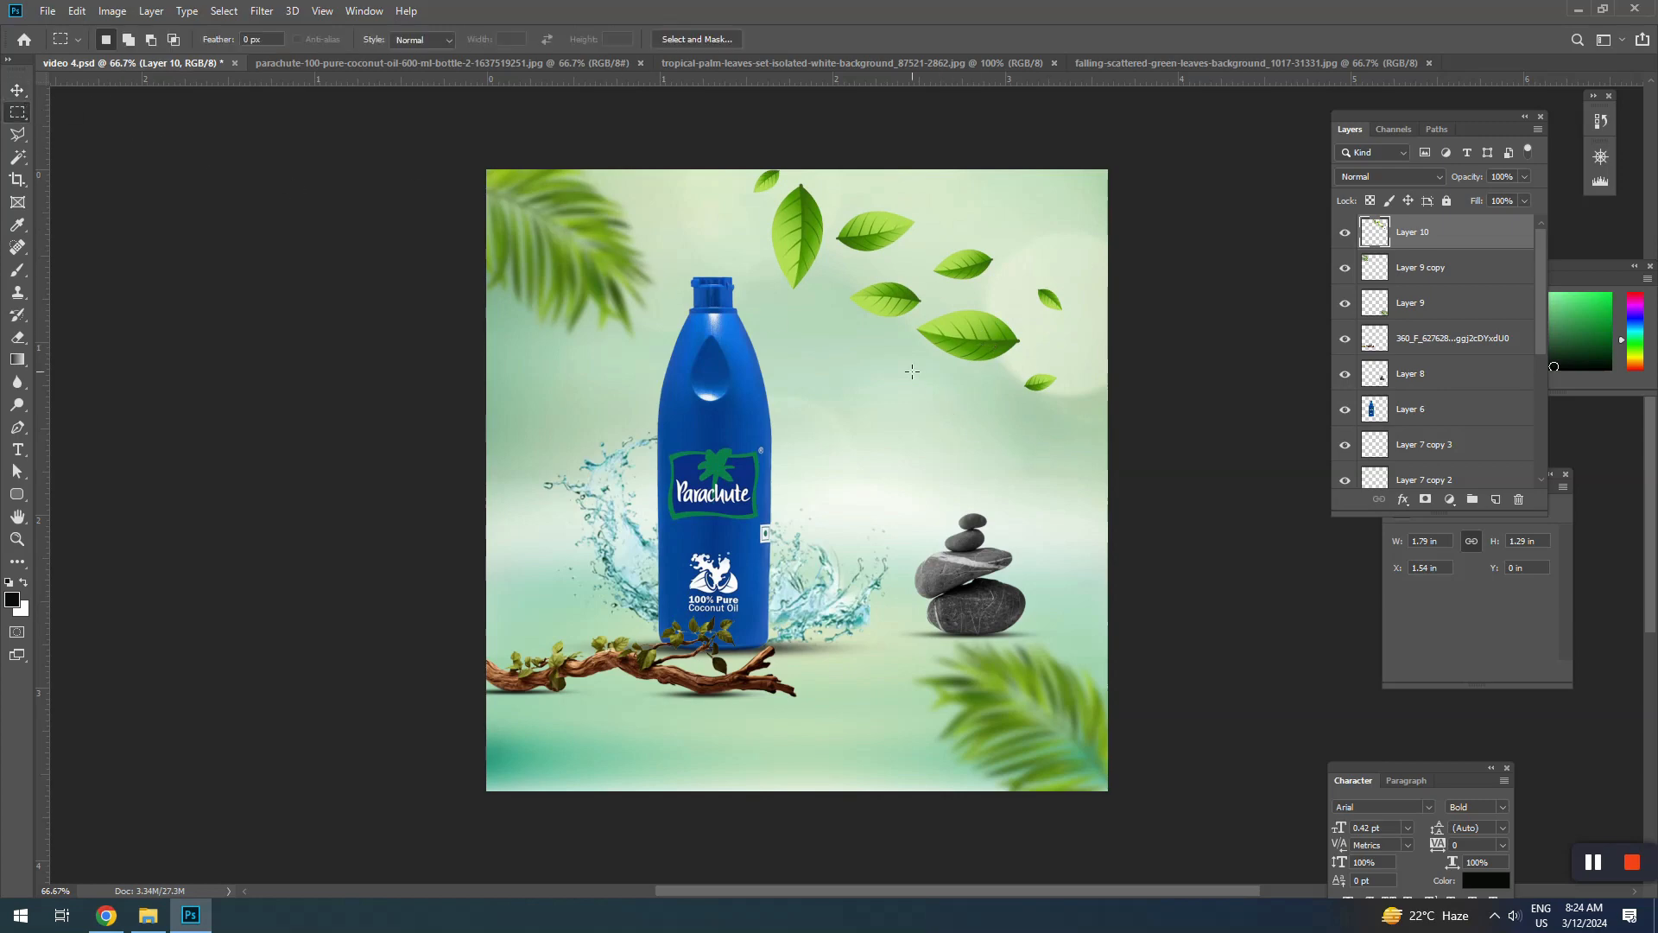
drag(843, 280, 927, 321)
key(ctrl+x)
key(ctrl+v)
key(v)
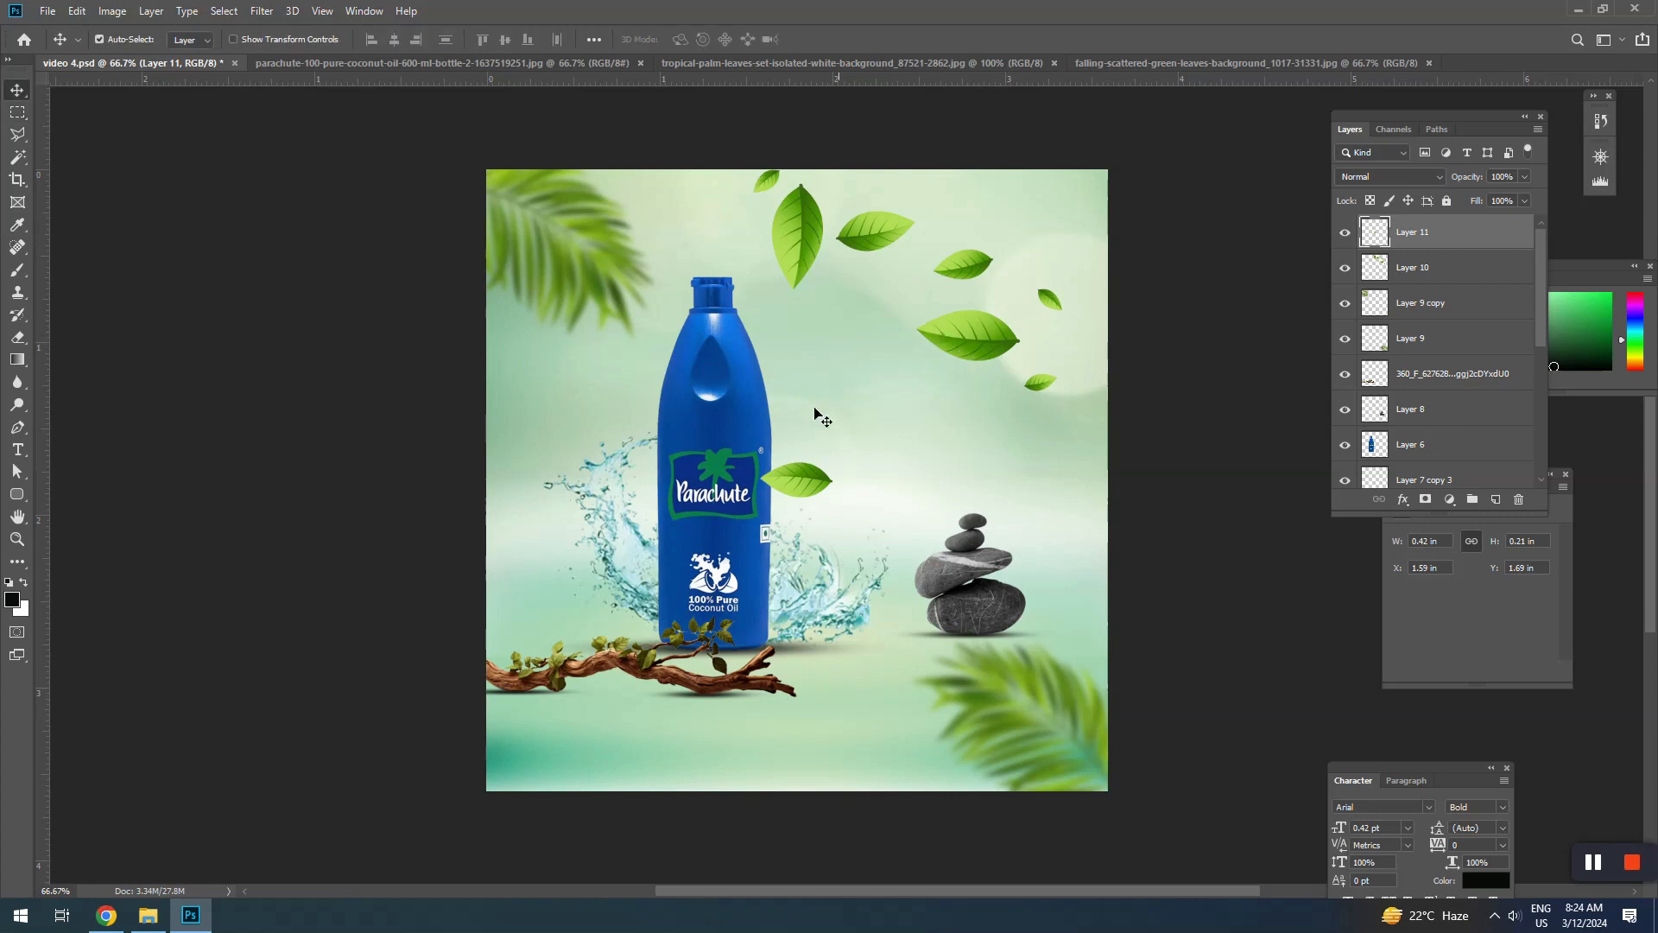
drag(785, 492, 821, 414)
Cut the largest horizontal leaf onto its own layer and place it right of the bottle label, above the splash
click(983, 356)
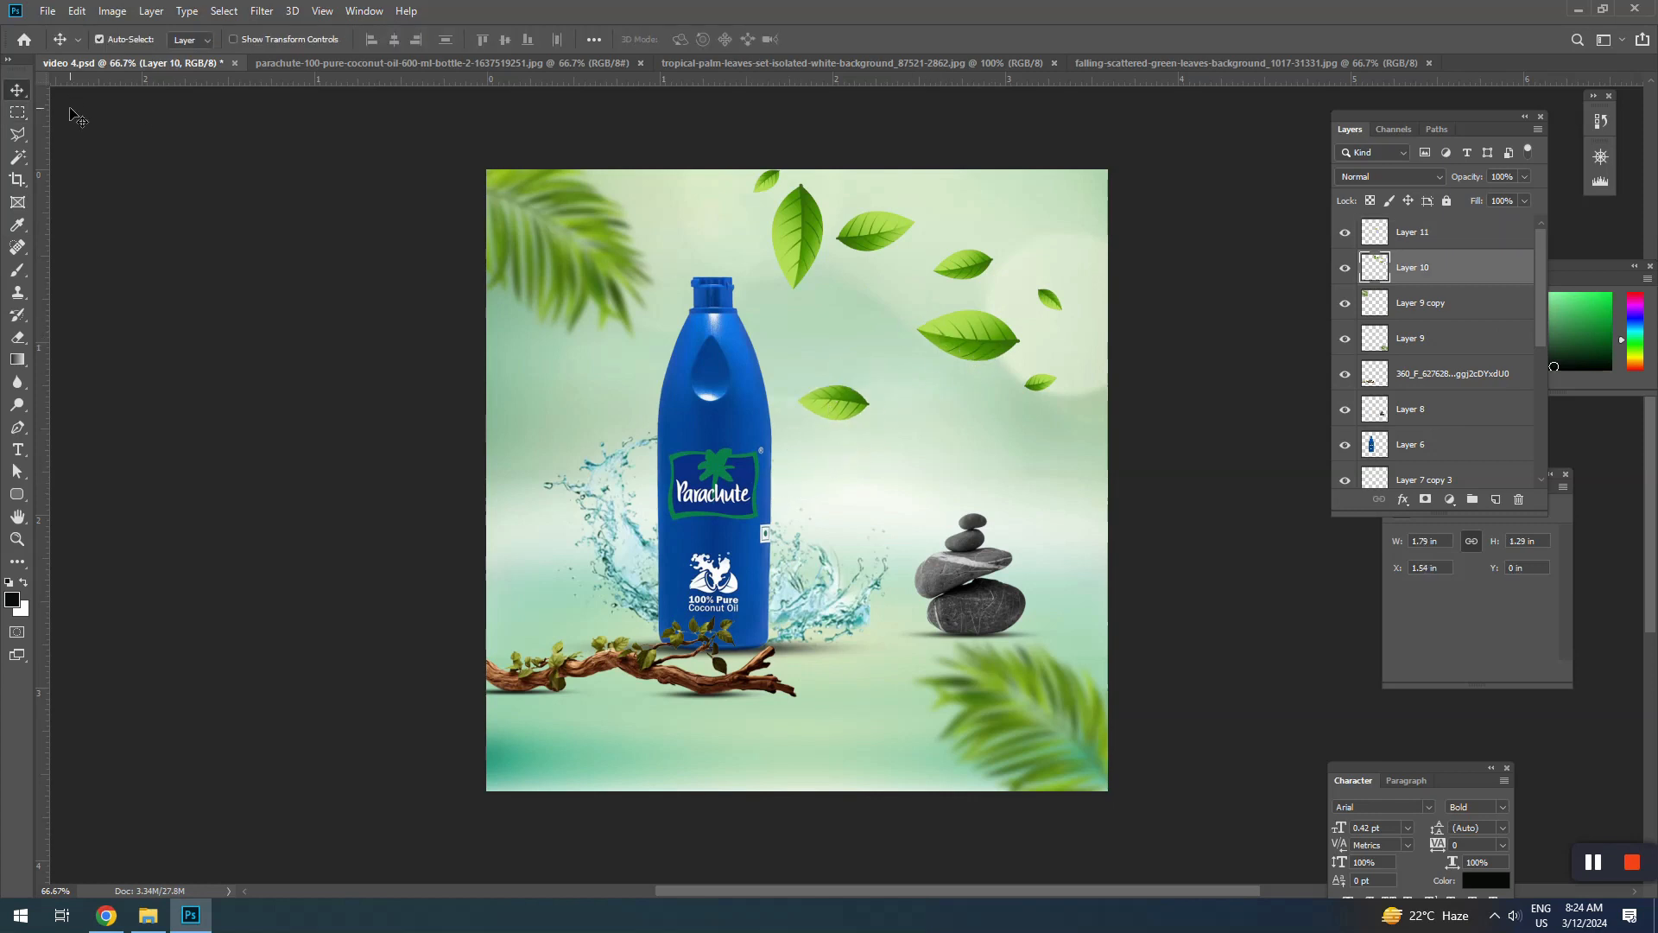
click(19, 119)
drag(913, 309, 1025, 369)
key(ctrl+x)
key(ctrl+v)
key(v)
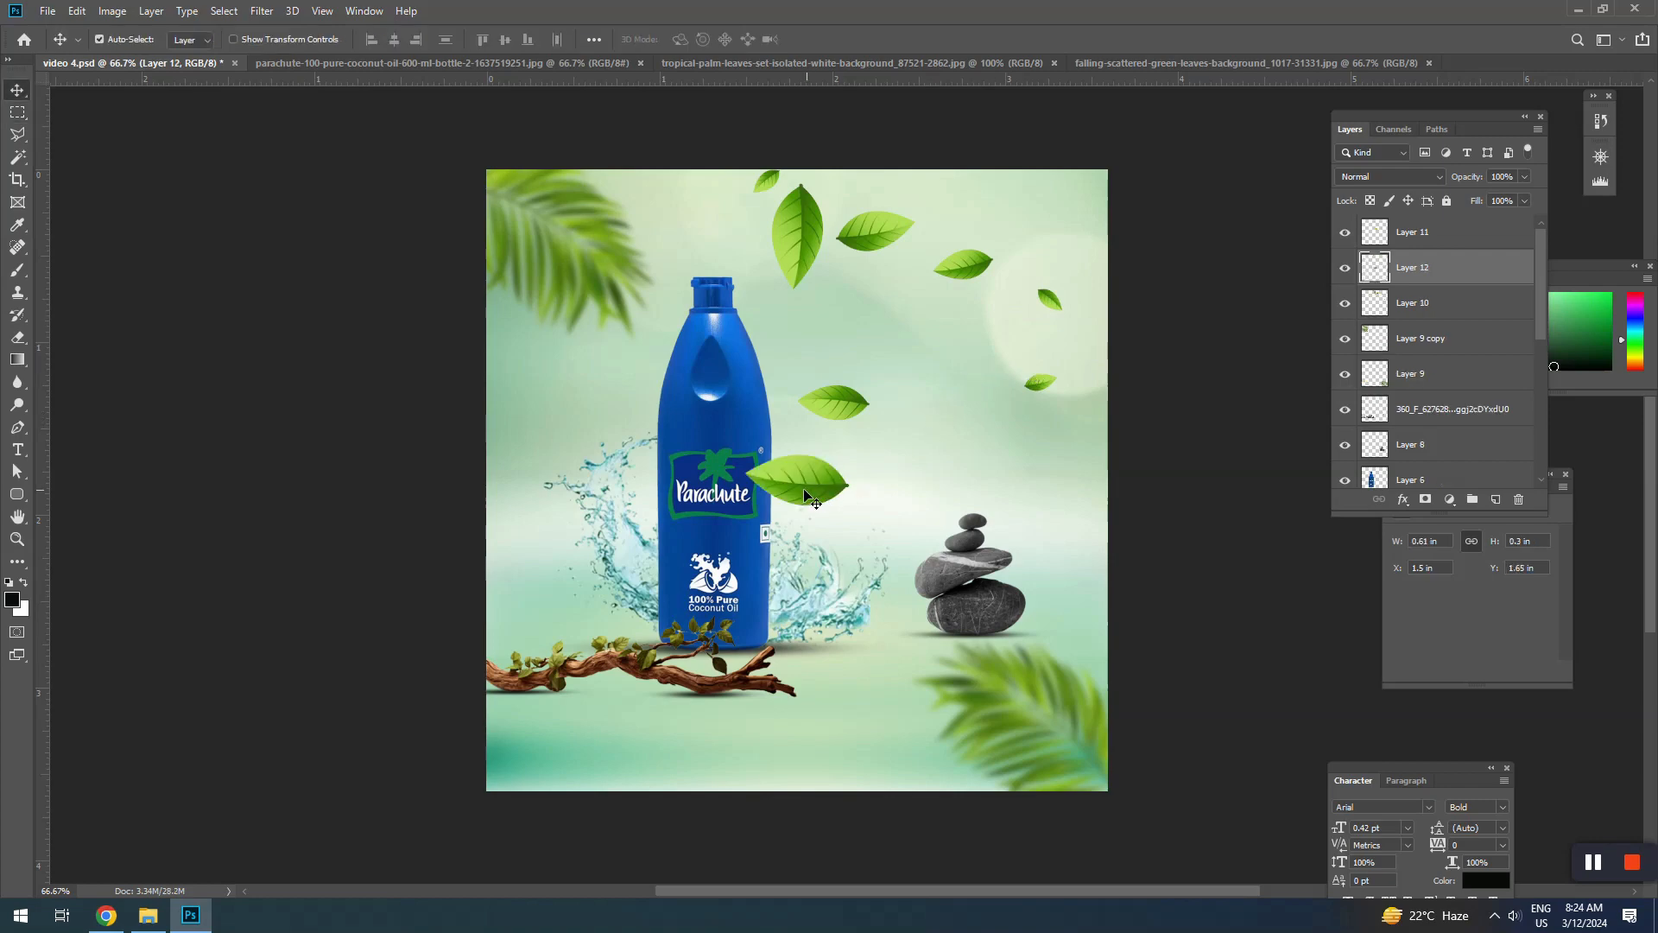
drag(808, 497, 894, 483)
Shift the remaining leaves slightly down and right, then cut the leaf beside the pale circle onto its own layer
drag(961, 266, 979, 287)
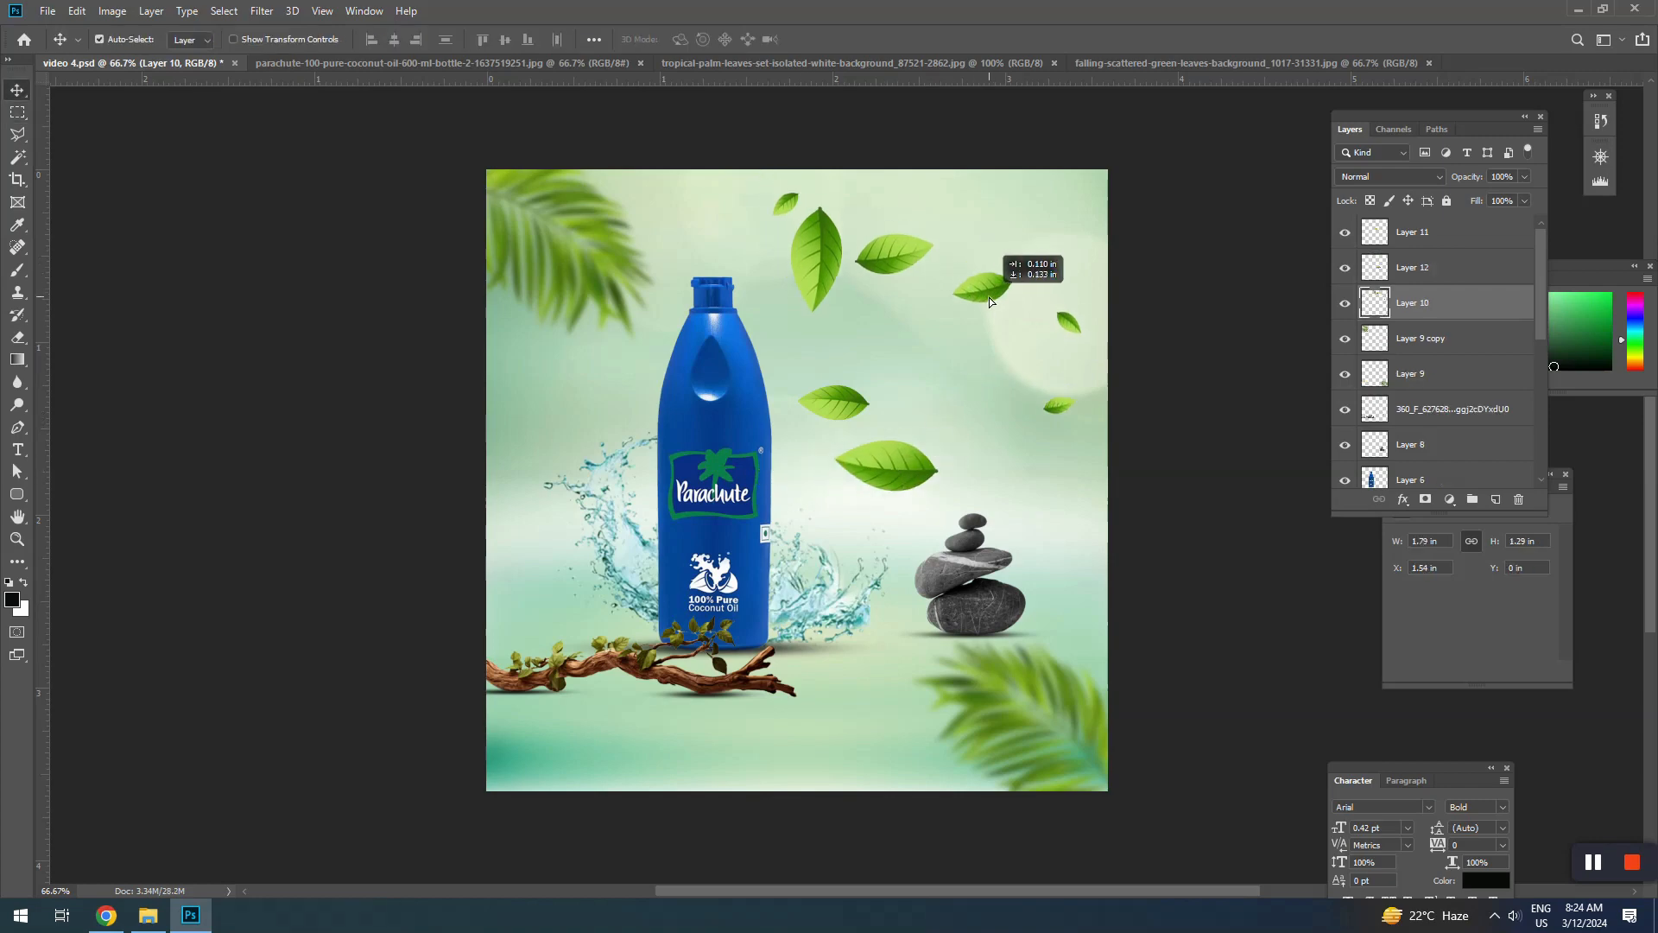
click(16, 136)
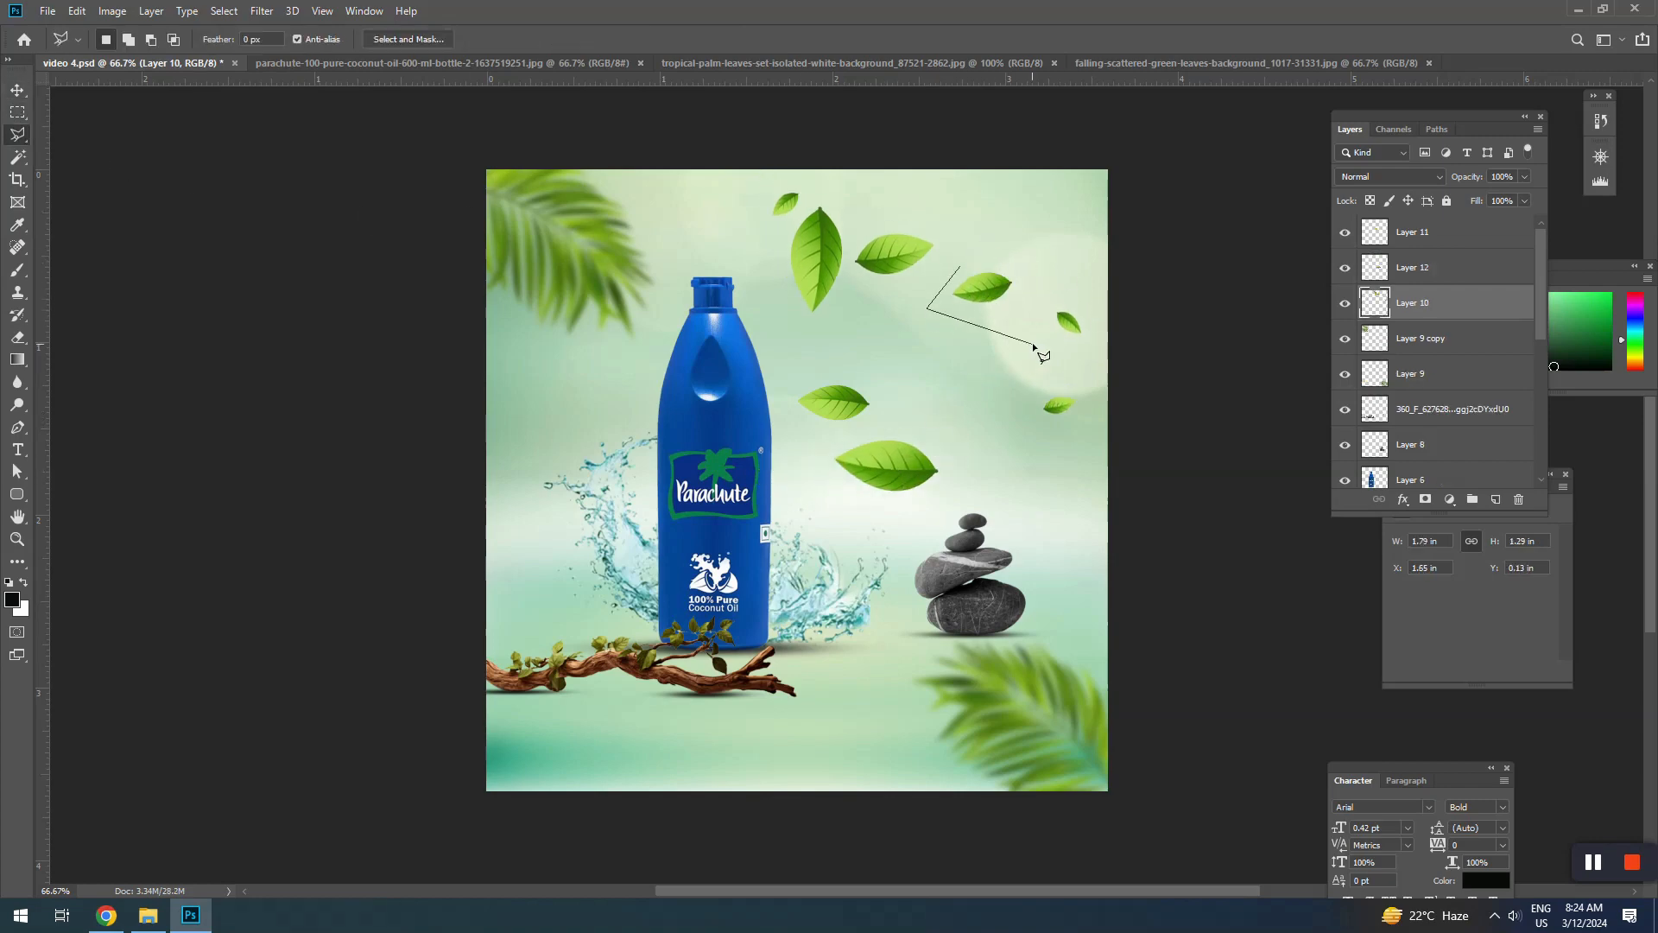
key(ctrl+x)
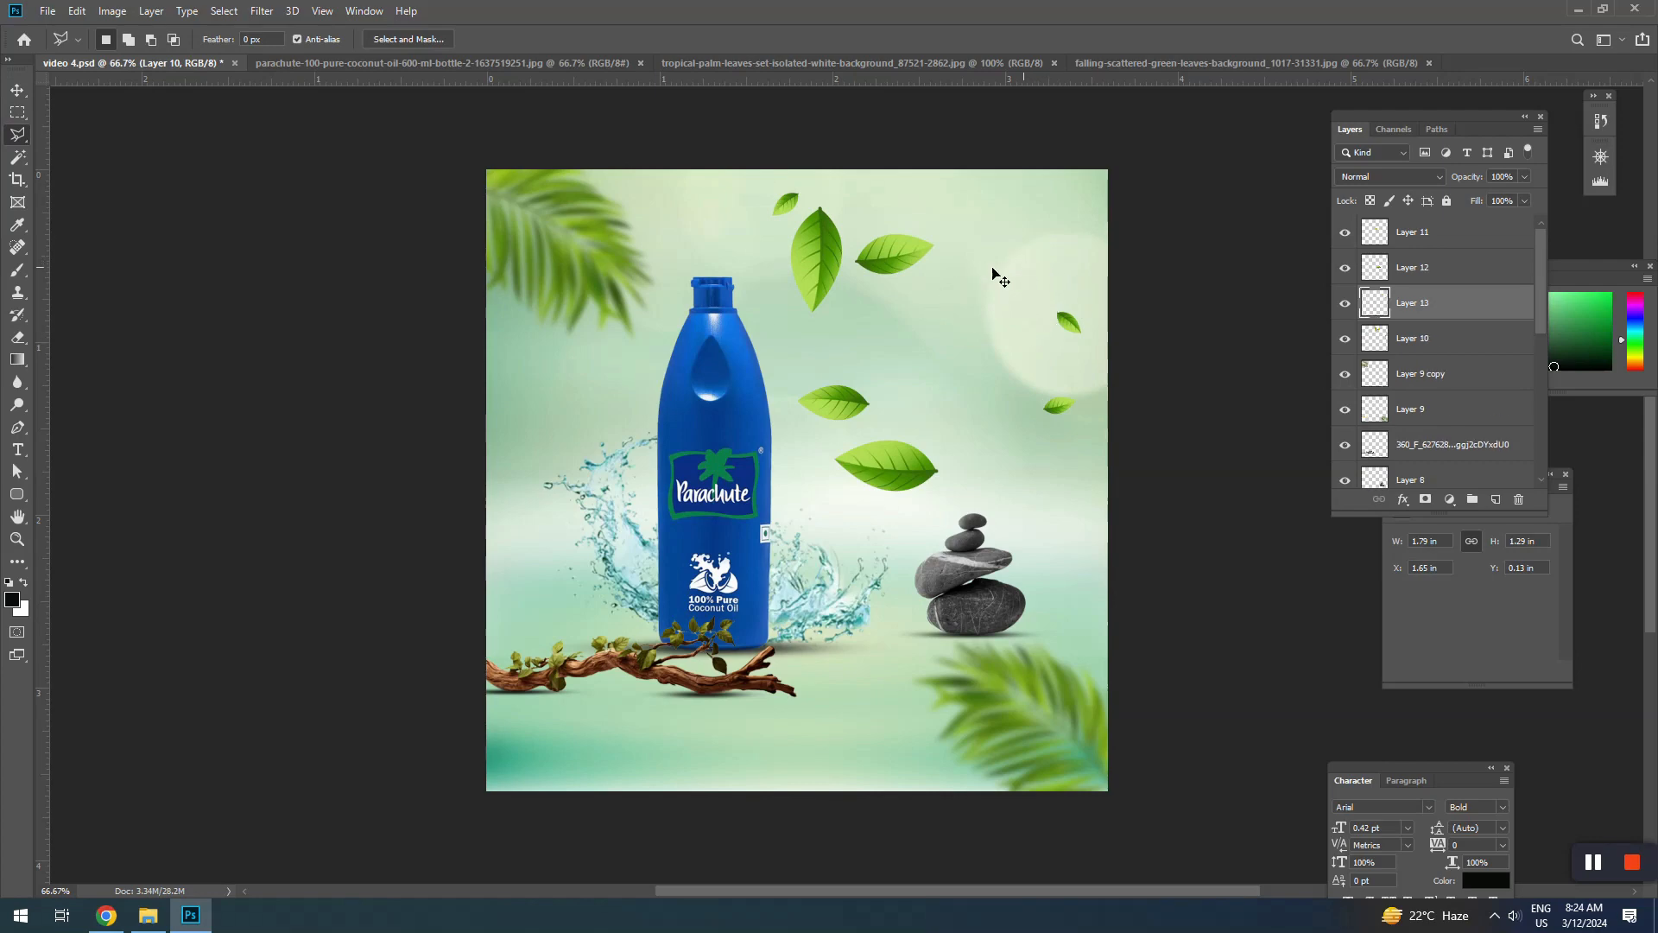
key(ctrl+v)
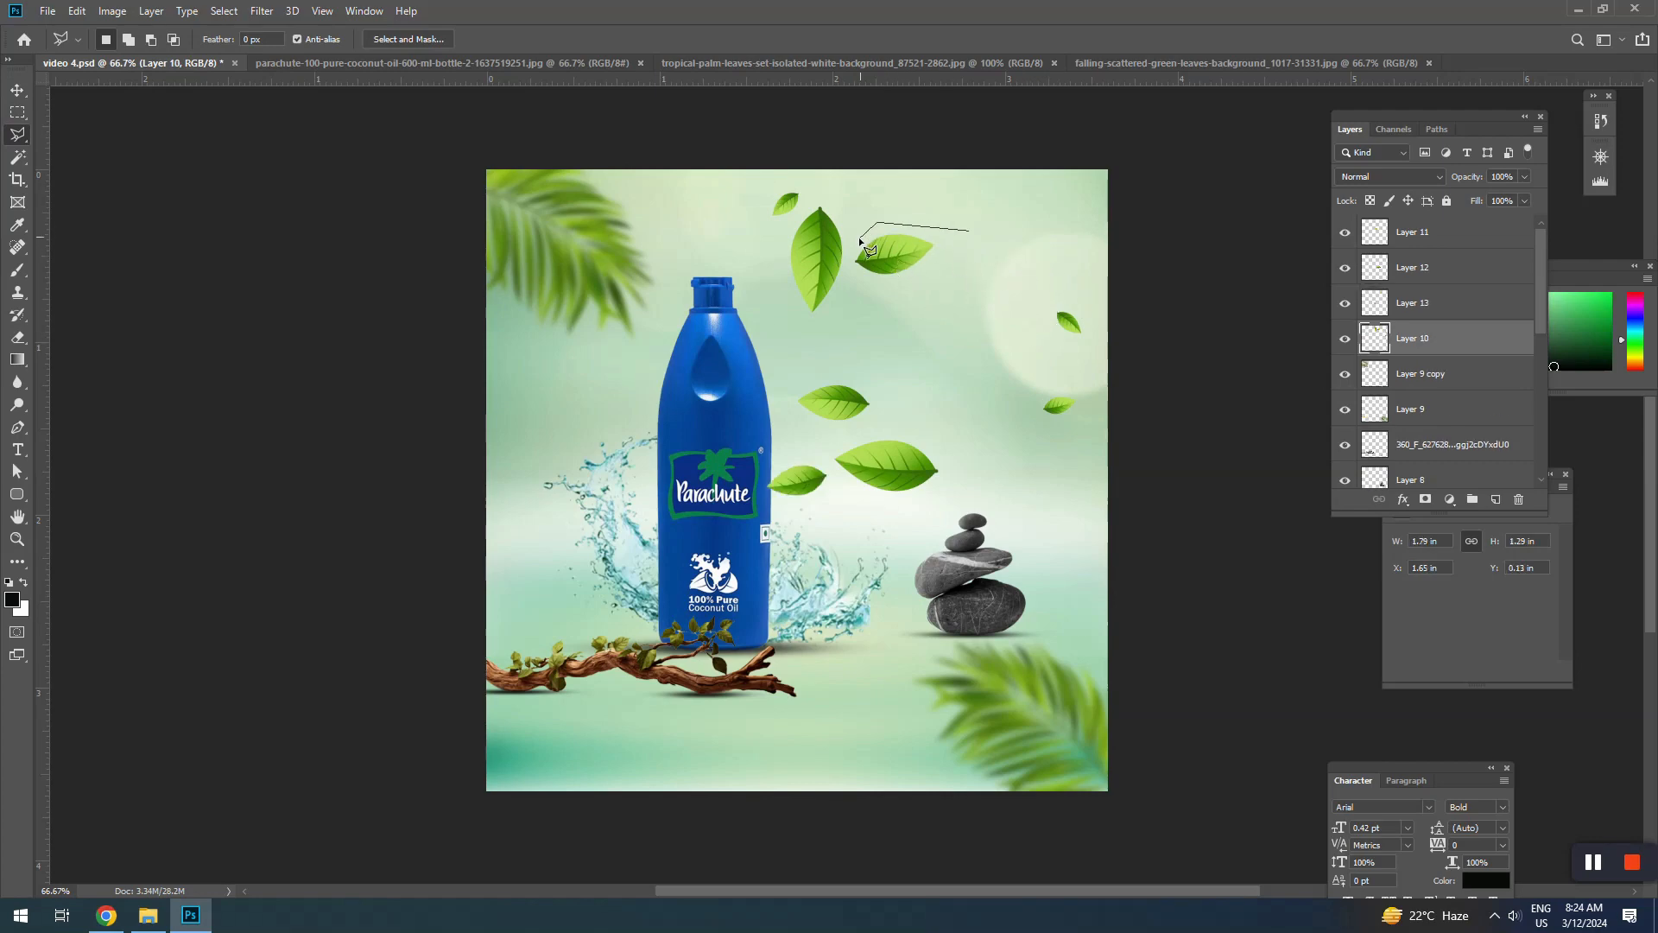
Cut the leaf right of the upright one onto its own layer and move one pasted leaf above the large horizontal leaf
click(845, 264)
click(897, 305)
key(ctrl+x)
key(ctrl+v)
key(v)
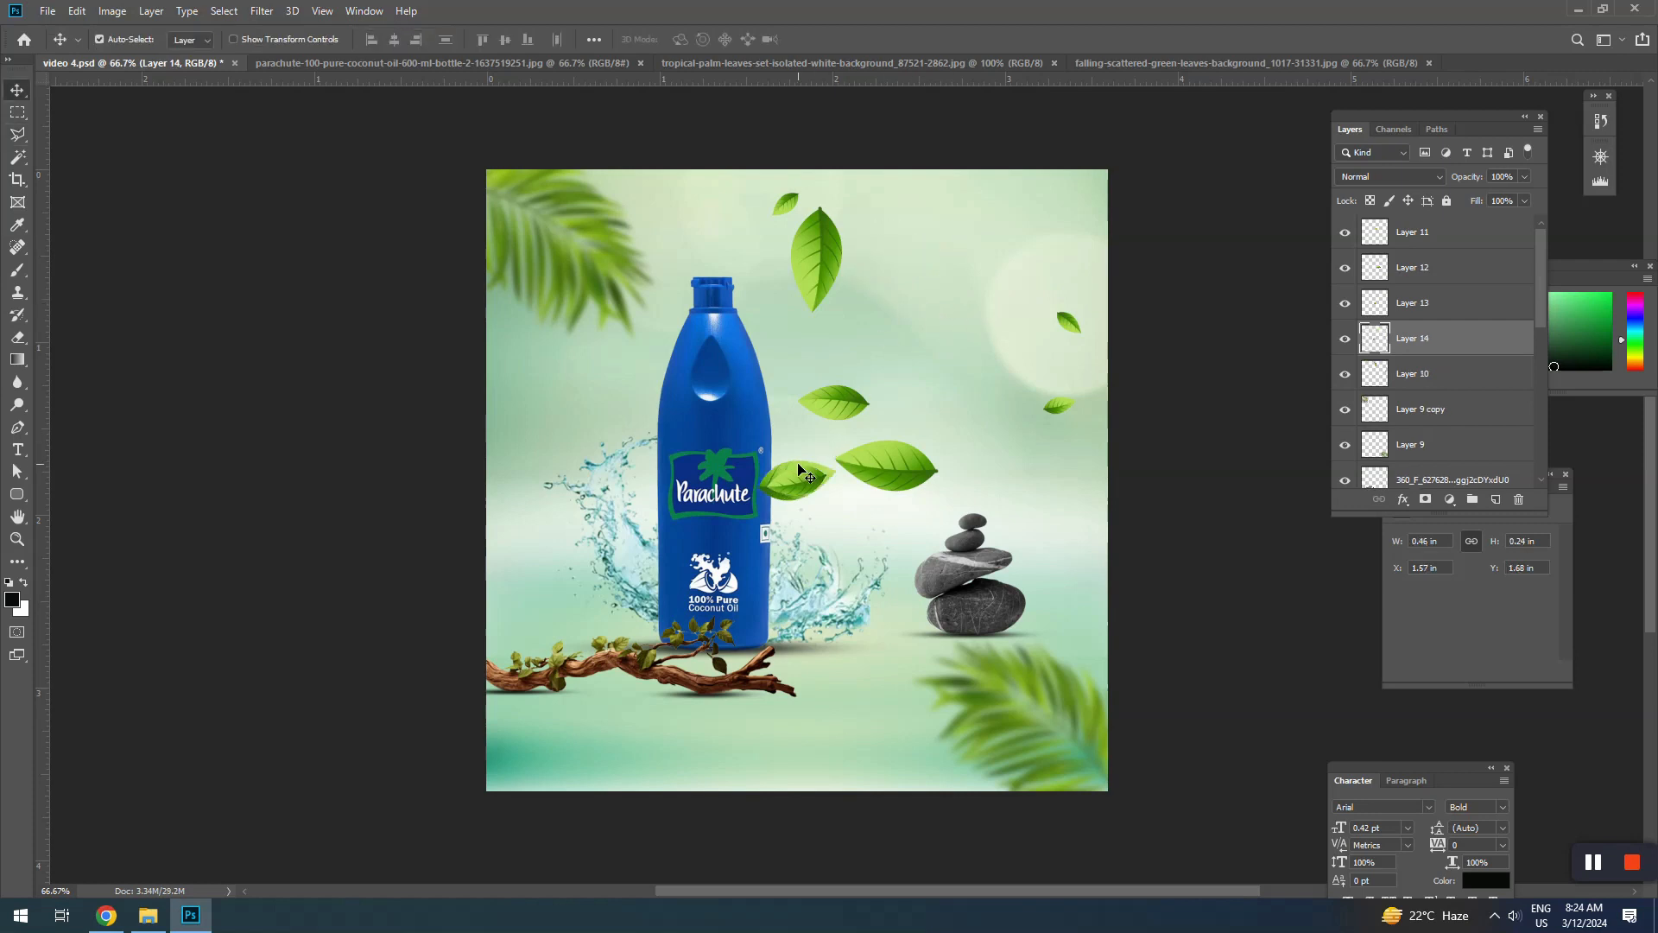
drag(801, 476, 931, 382)
Scale the remaining leaves to about 130%, rotate them about -9° and shift them slightly upward
click(807, 284)
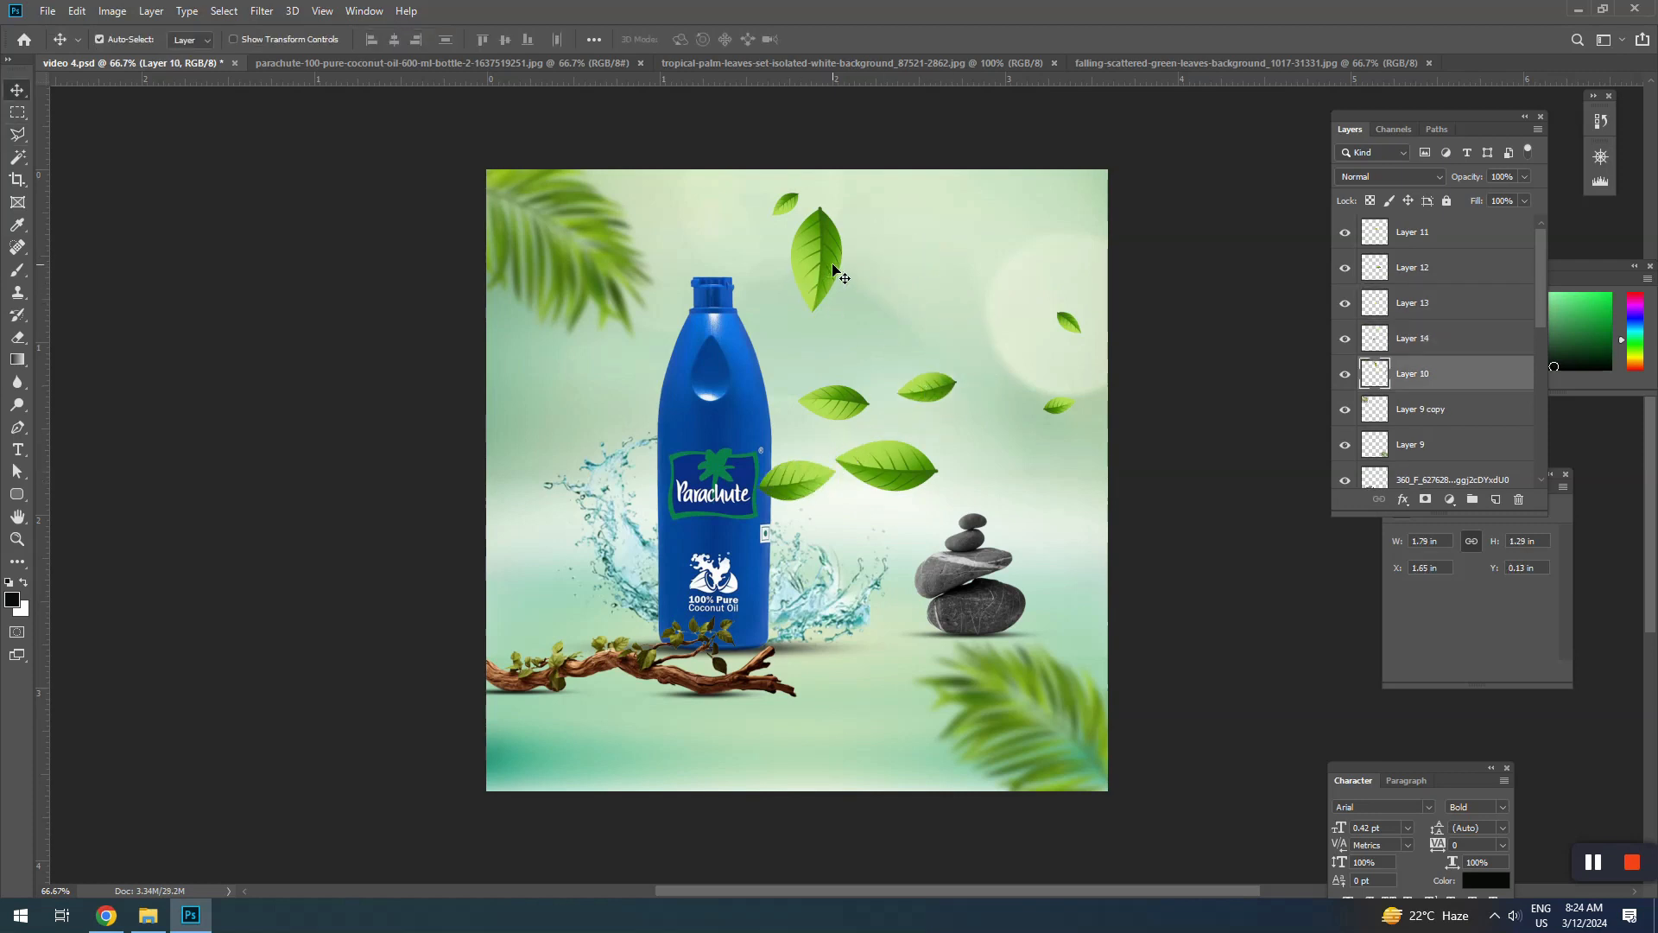
key(ctrl+t)
drag(1080, 414, 993, 366)
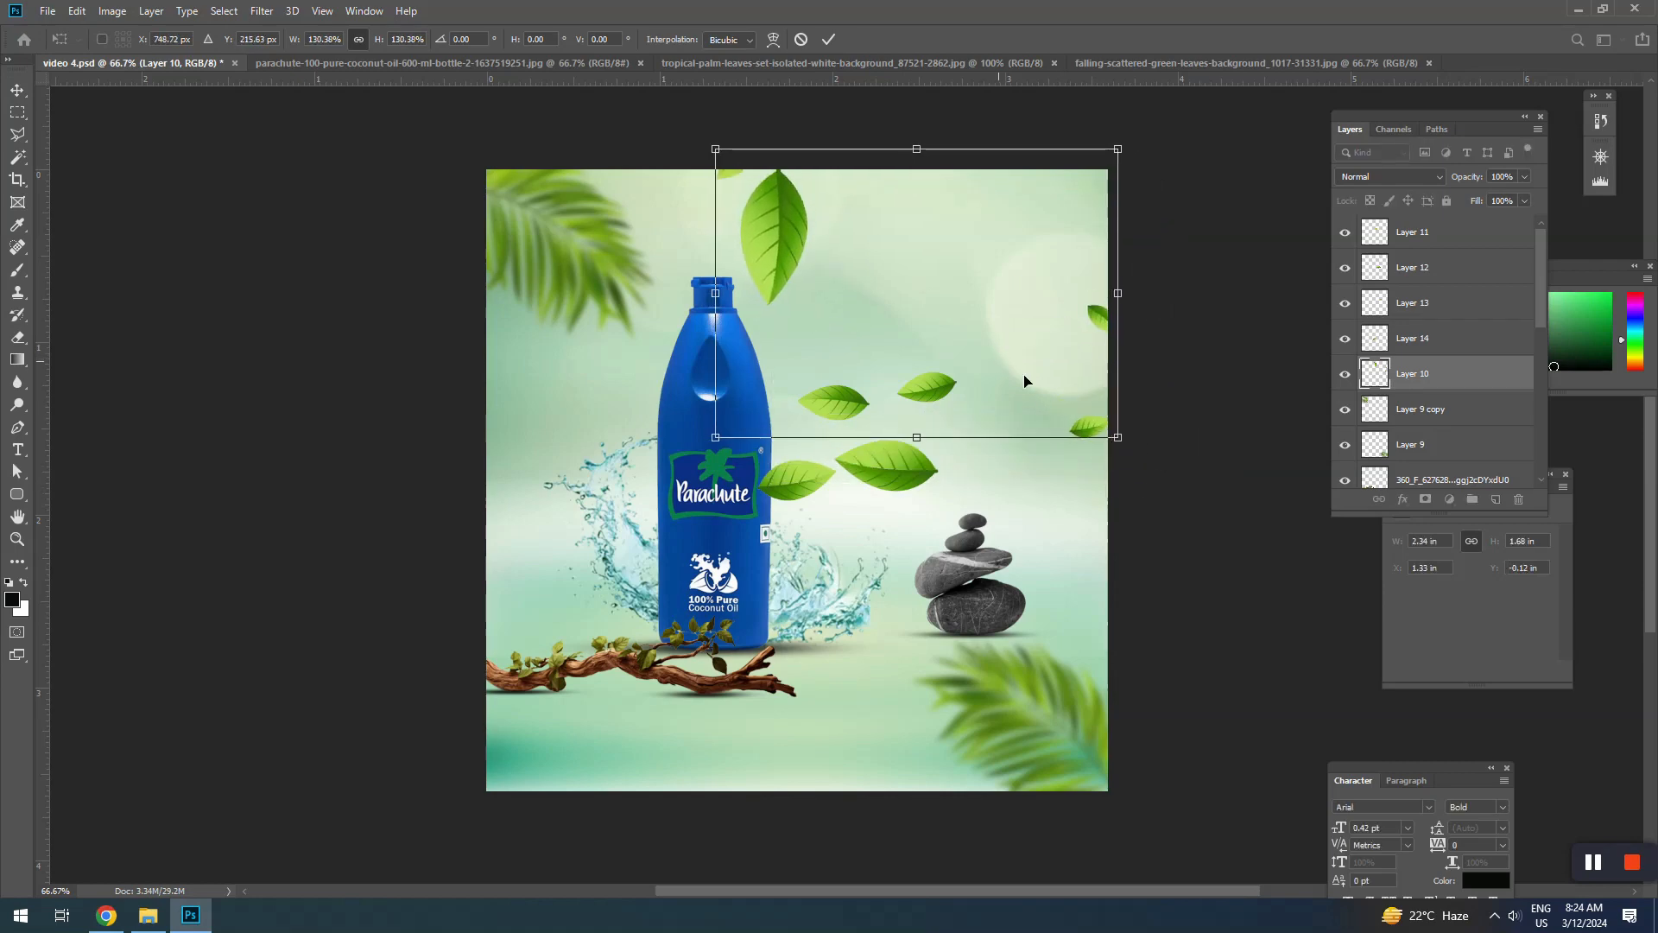
drag(1131, 451, 1221, 429)
mouse_move(1037, 350)
mouse_down()
mouse_move(1050, 330)
mouse_move(1036, 336)
mouse_up()
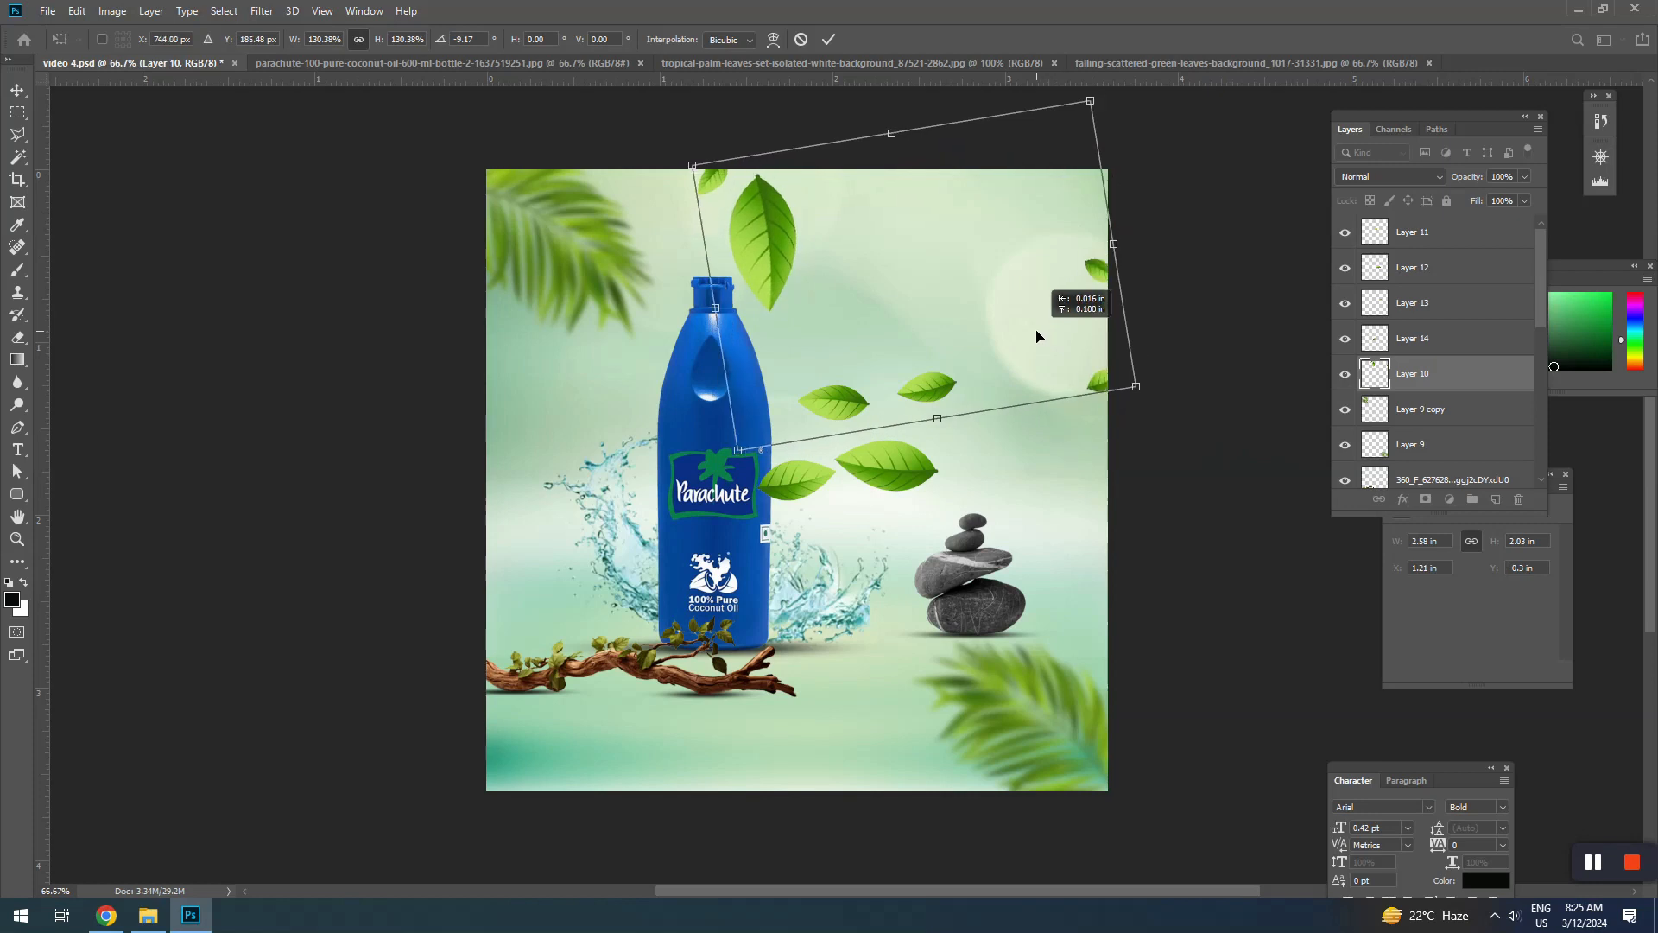
key(Return)
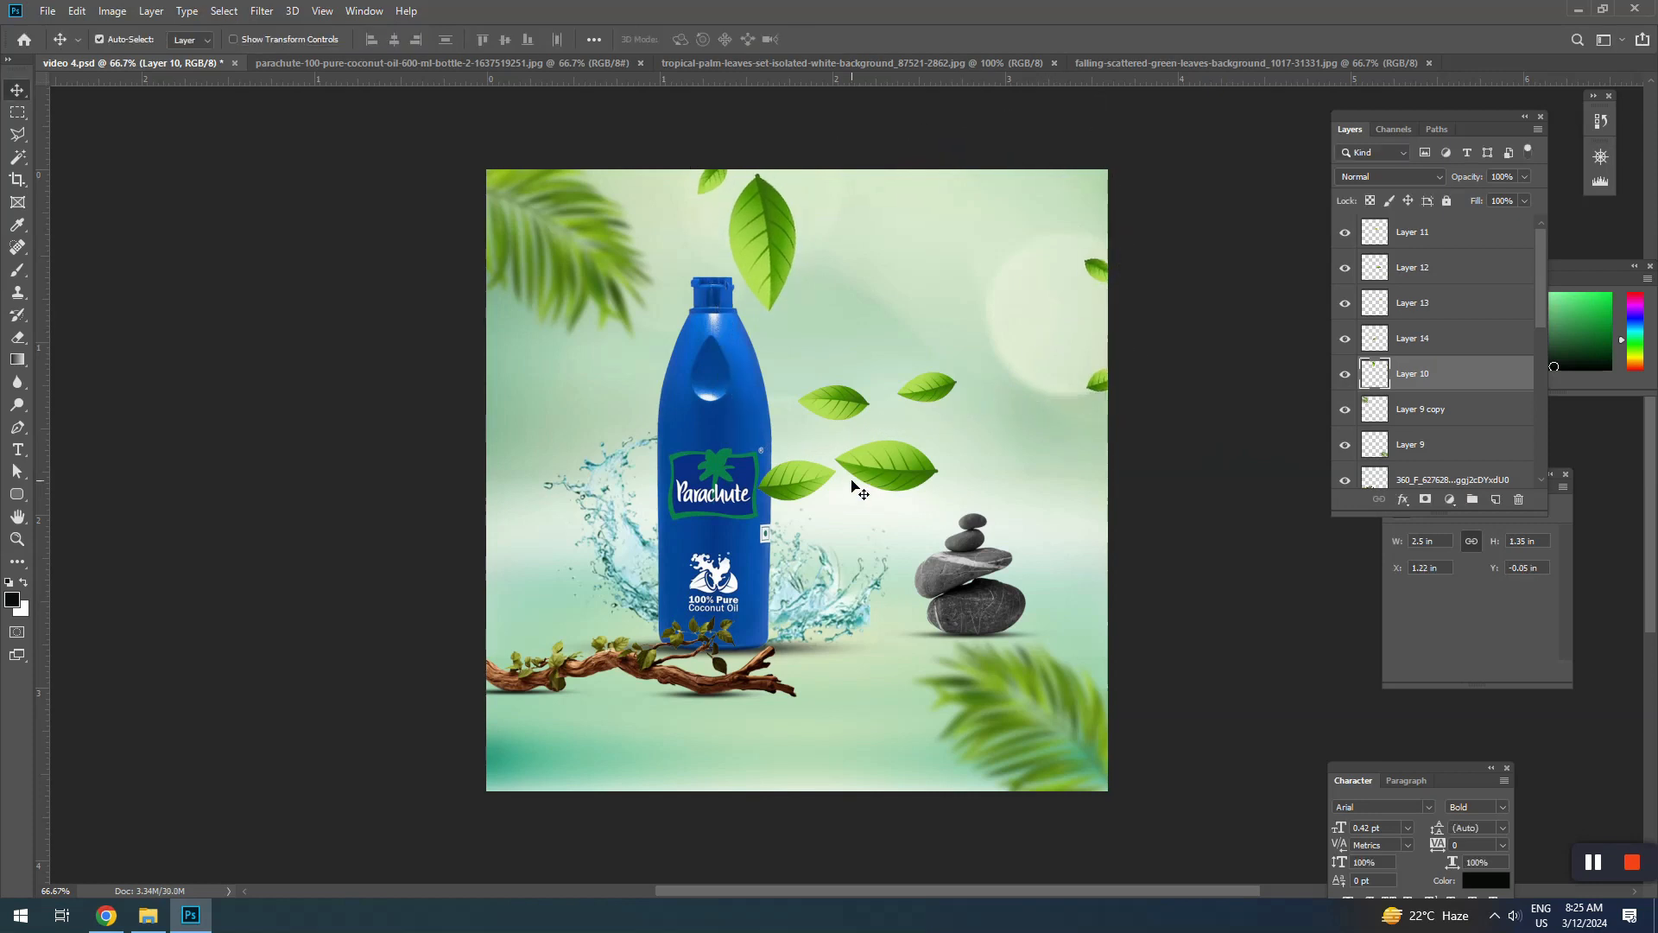
Move the large horizontal leaf to the splash left of the bottle, scale it to about 64% and rotate it about 23°
drag(906, 484, 631, 602)
key(ctrl+t)
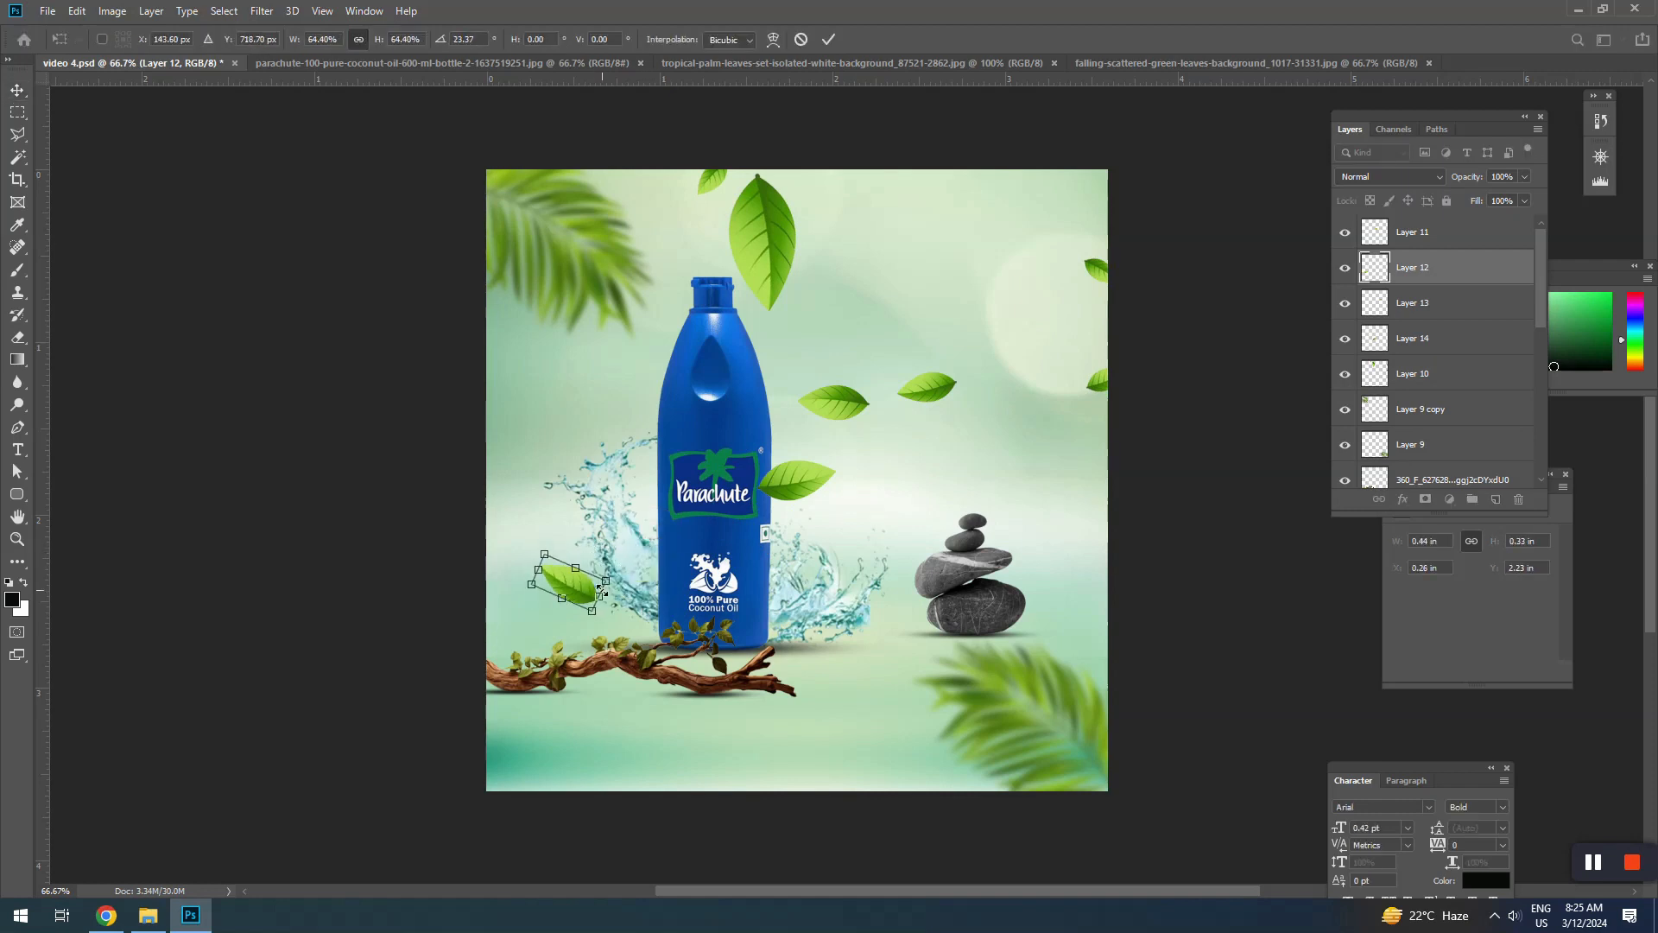
key(Return)
Lower the remaining leaves layer slightly, then select the two leaves near the bottle cap, shrink and rotate them and place them above the cap
key(m)
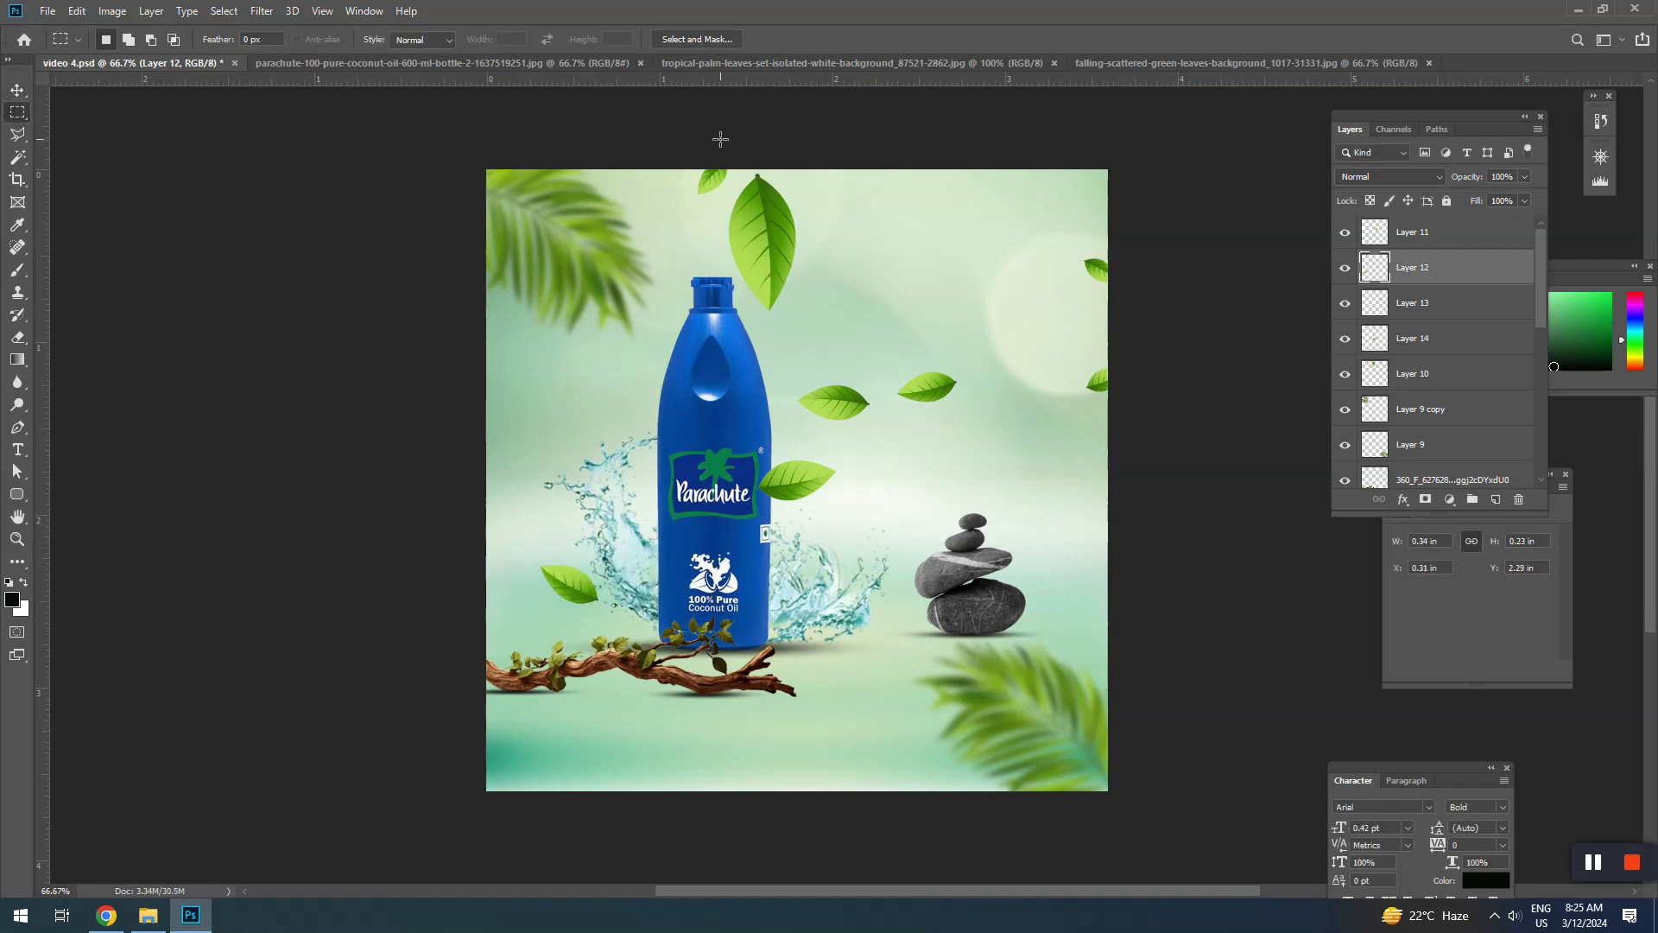
key(v)
drag(771, 233, 773, 262)
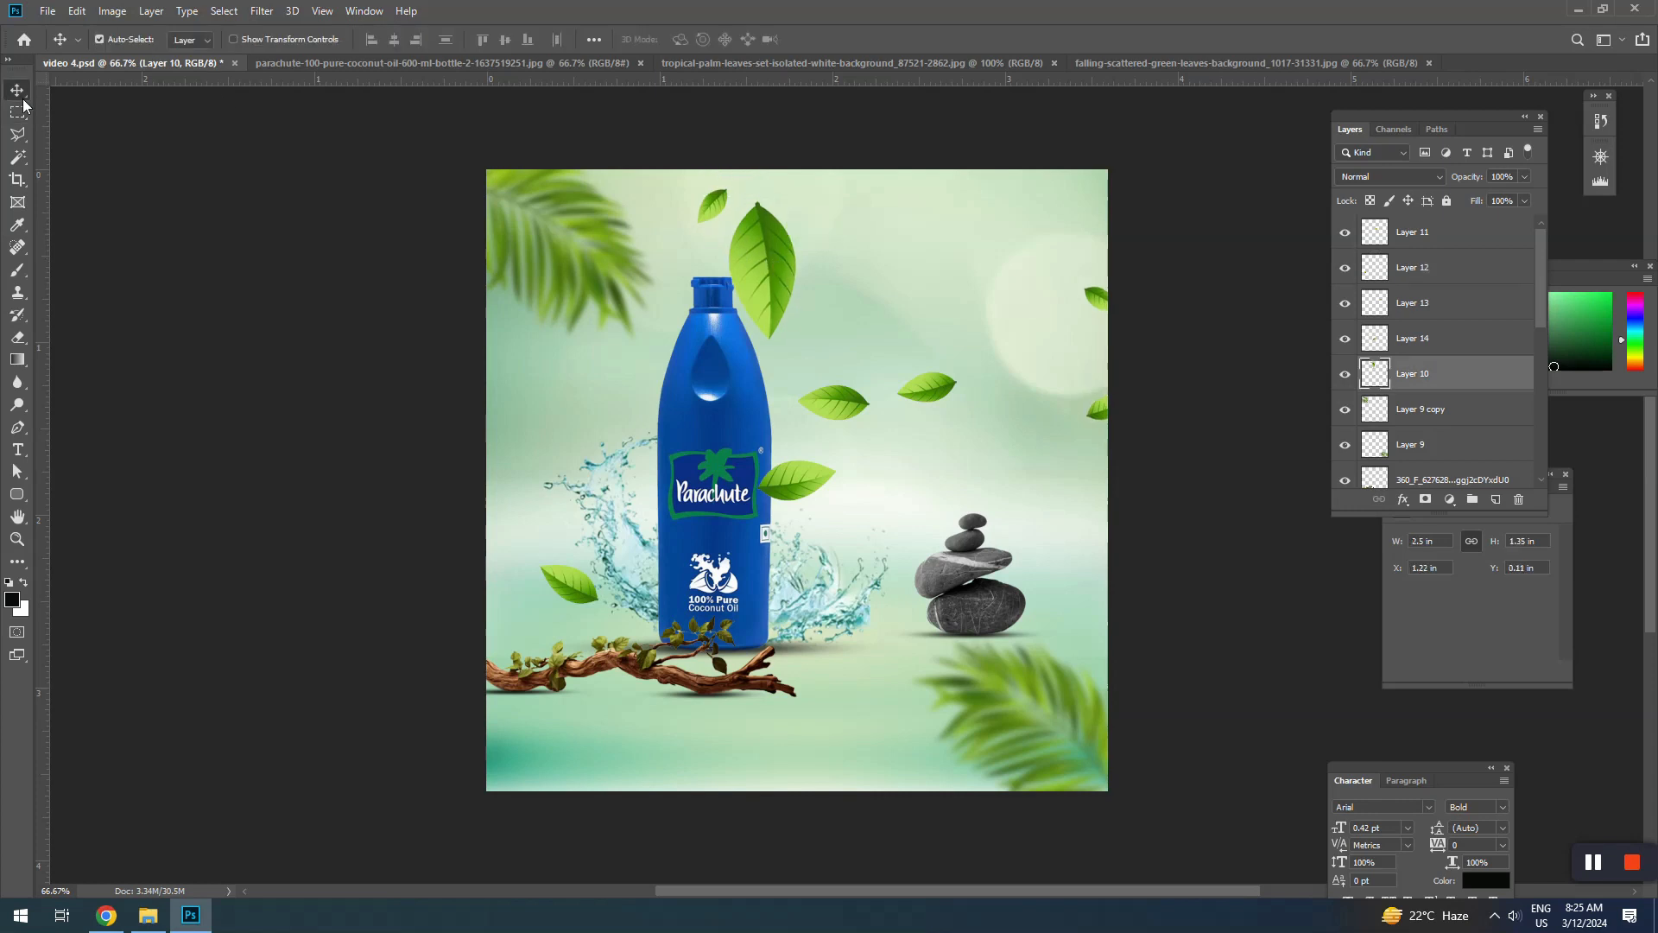
click(18, 117)
drag(691, 169, 790, 239)
key(ctrl+t)
key(Return)
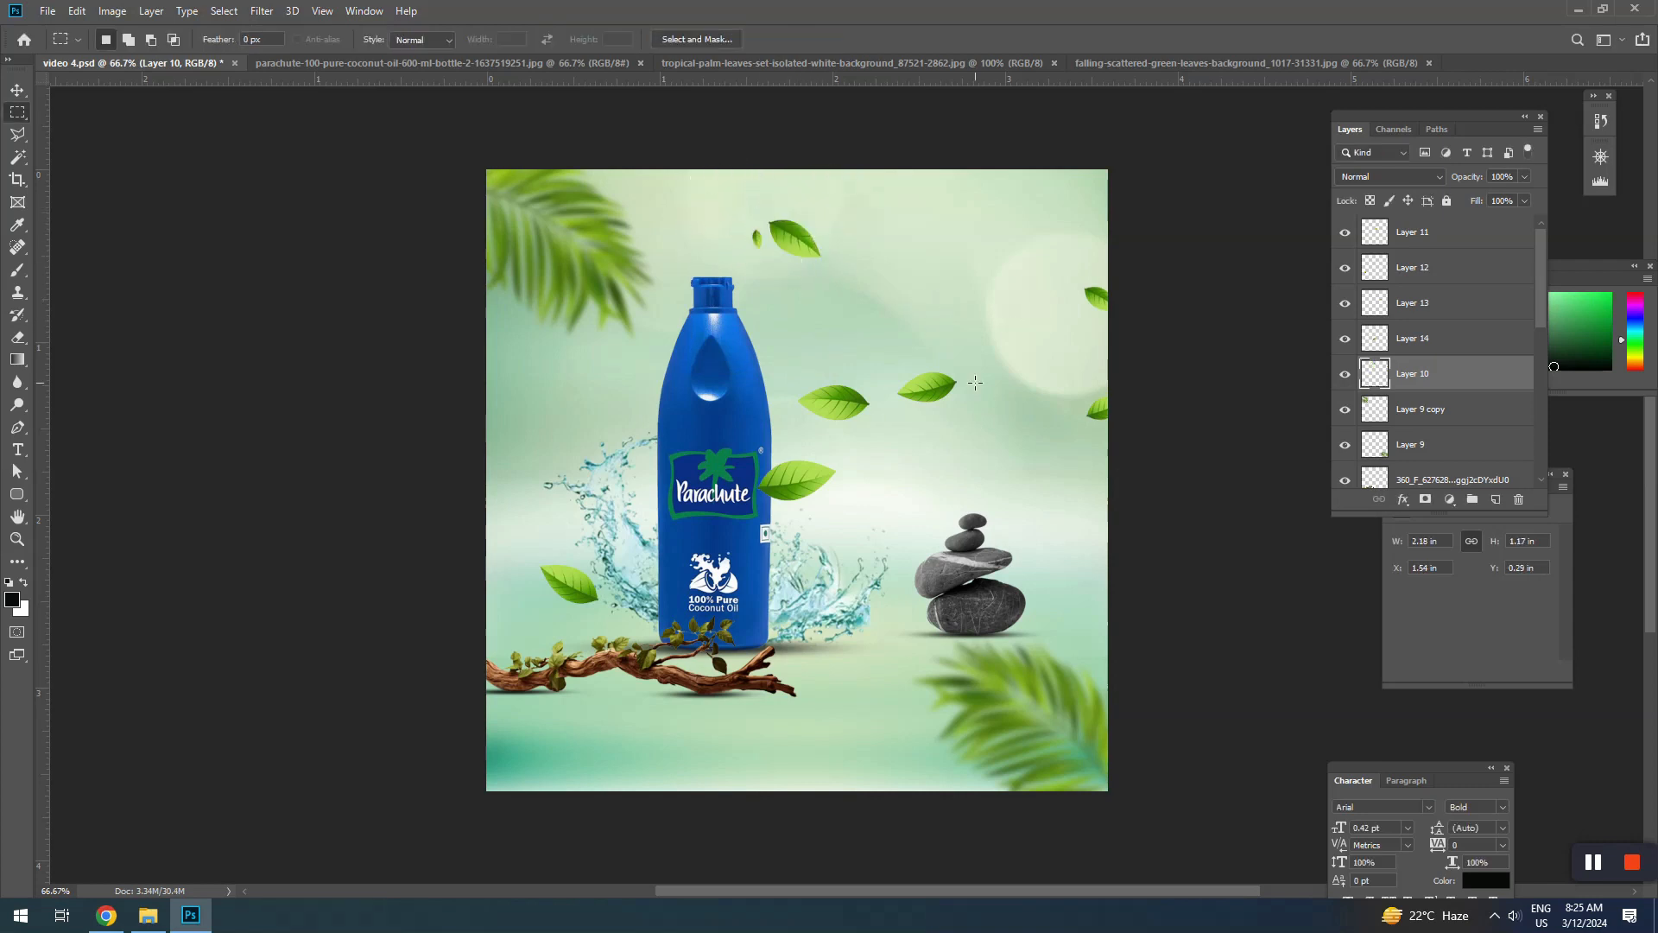
key(v)
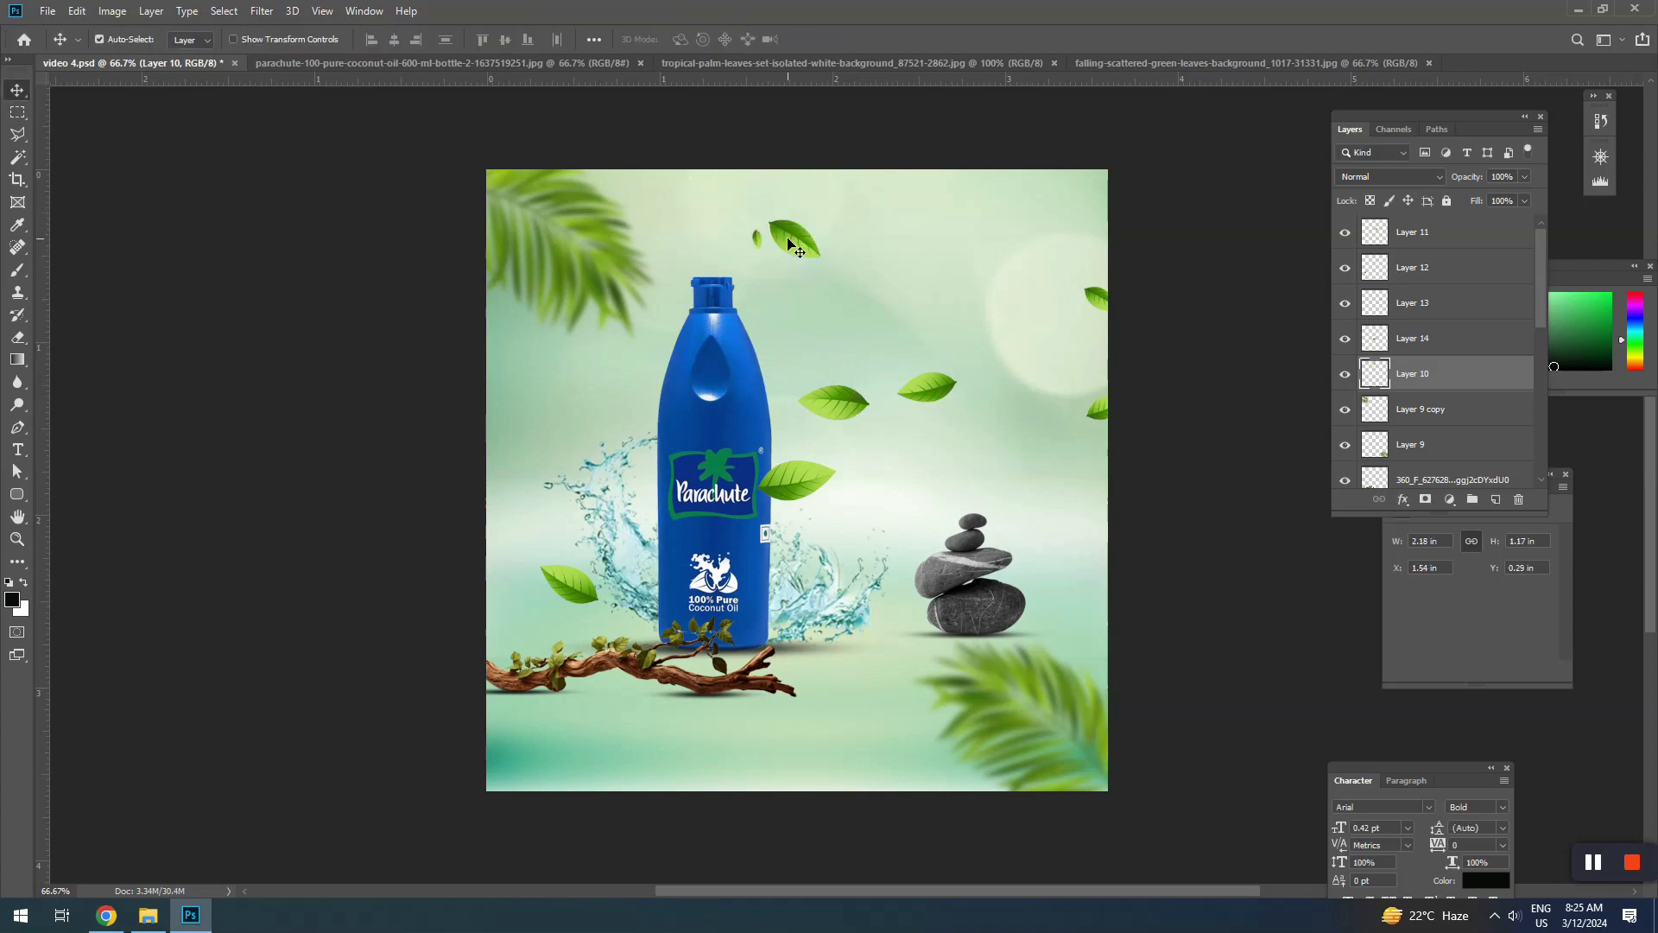
Reapply the last Gaussian Blur to the two leaves above the bottle cap and clear the selection
click(17, 112)
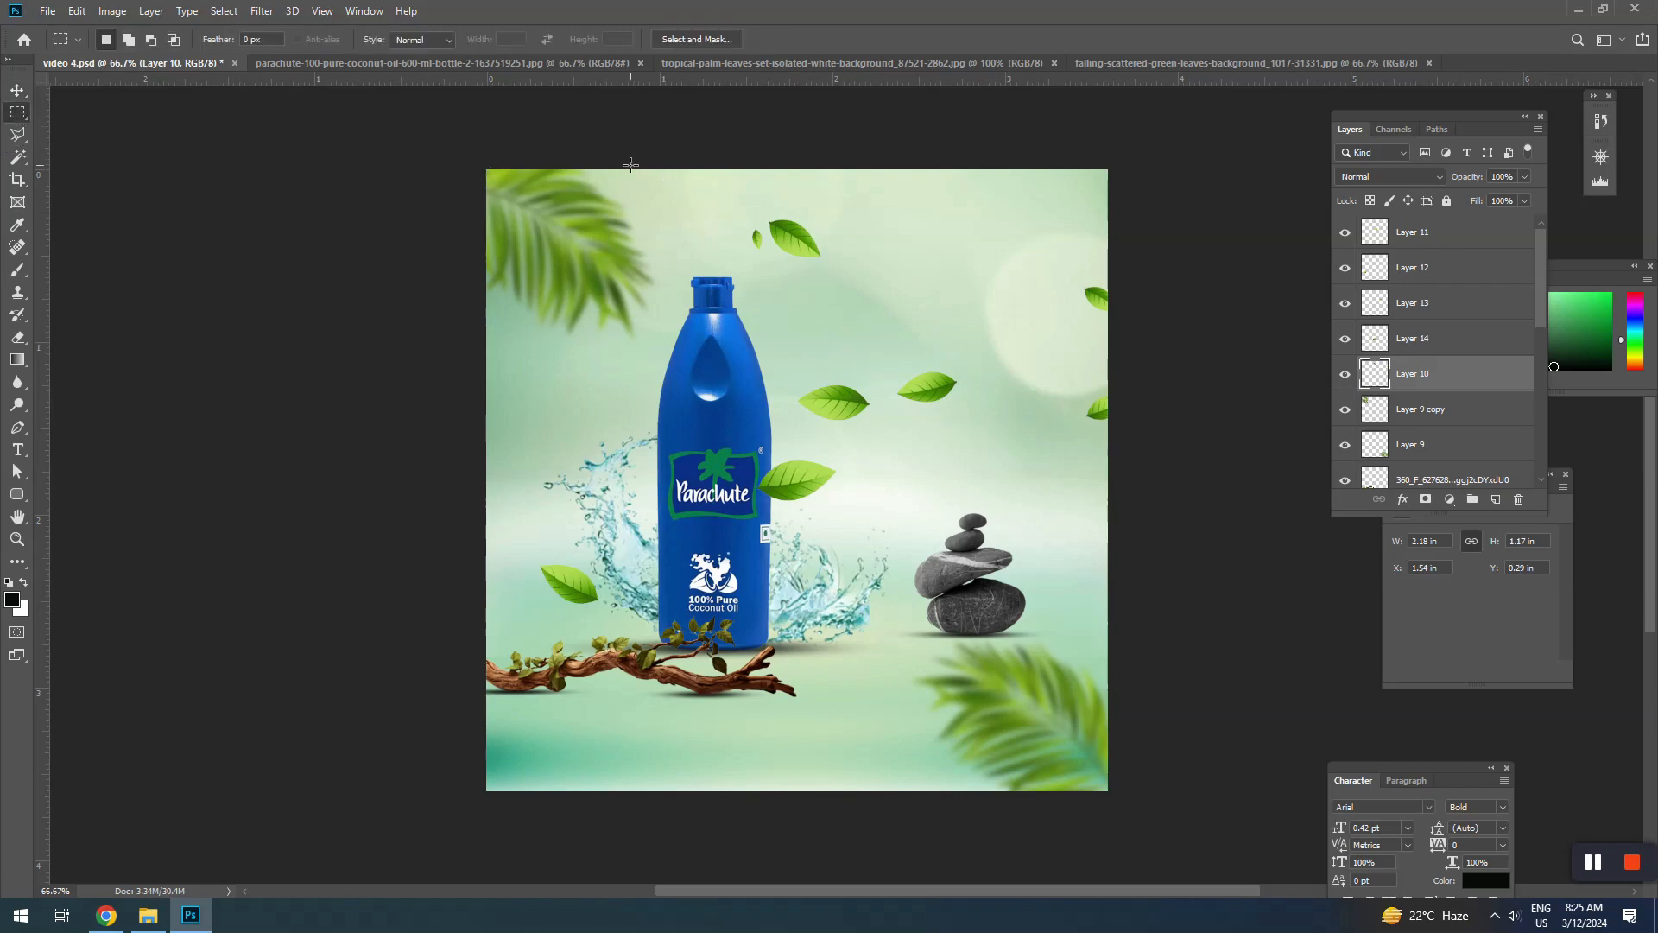
drag(677, 189, 839, 311)
click(262, 11)
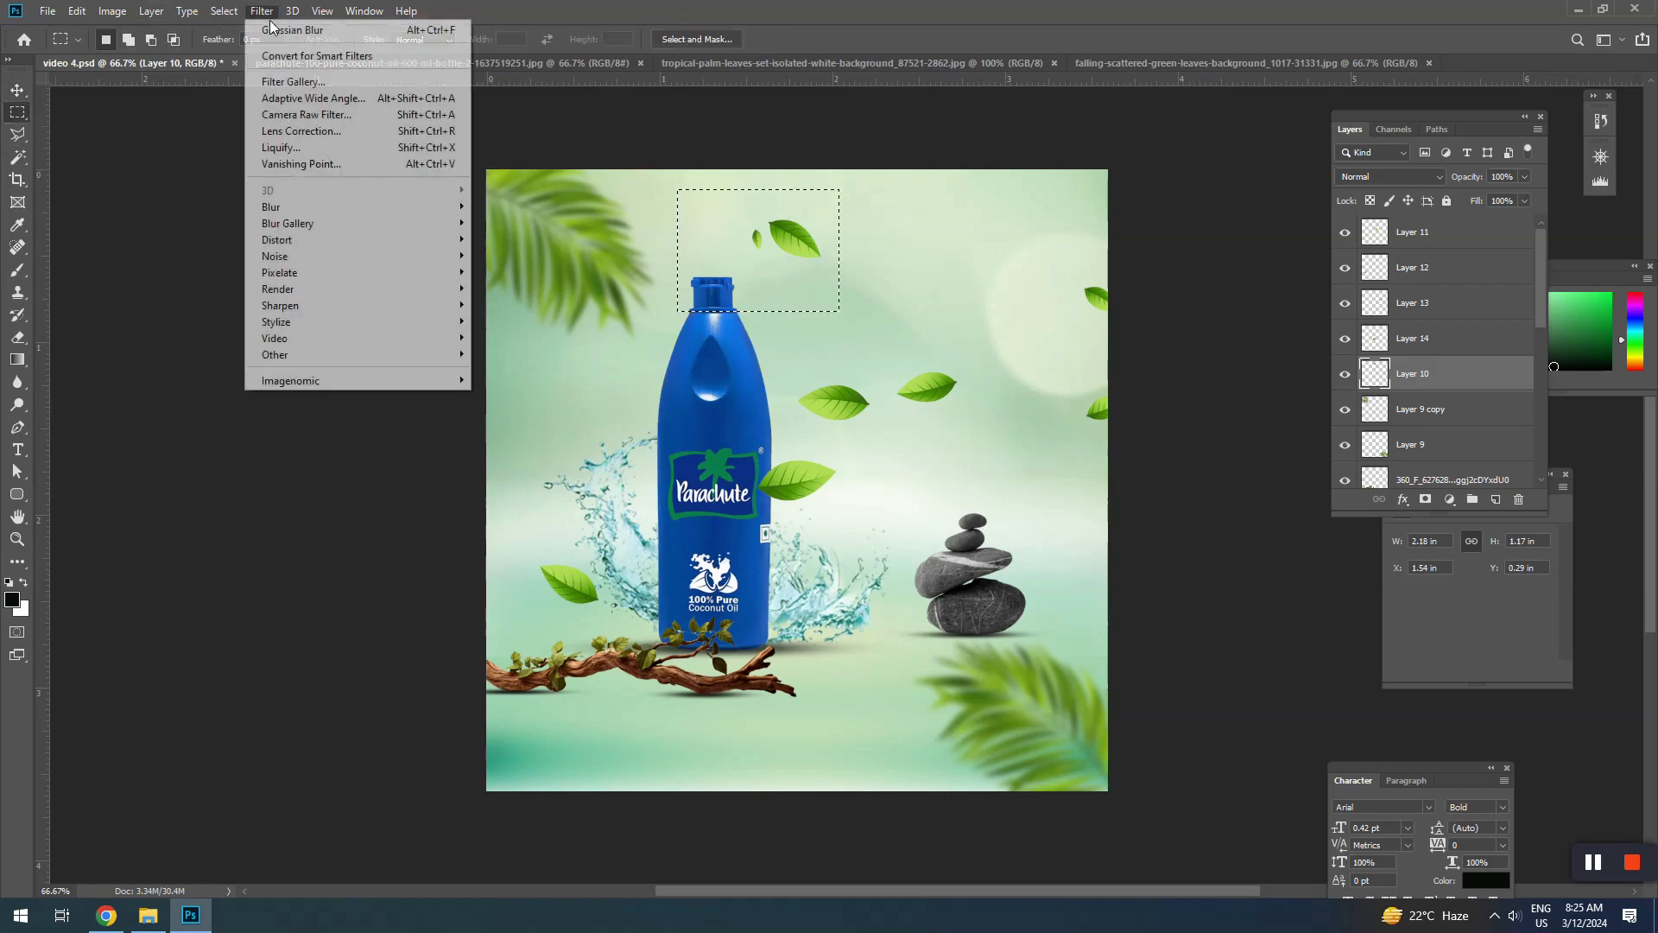
click(308, 33)
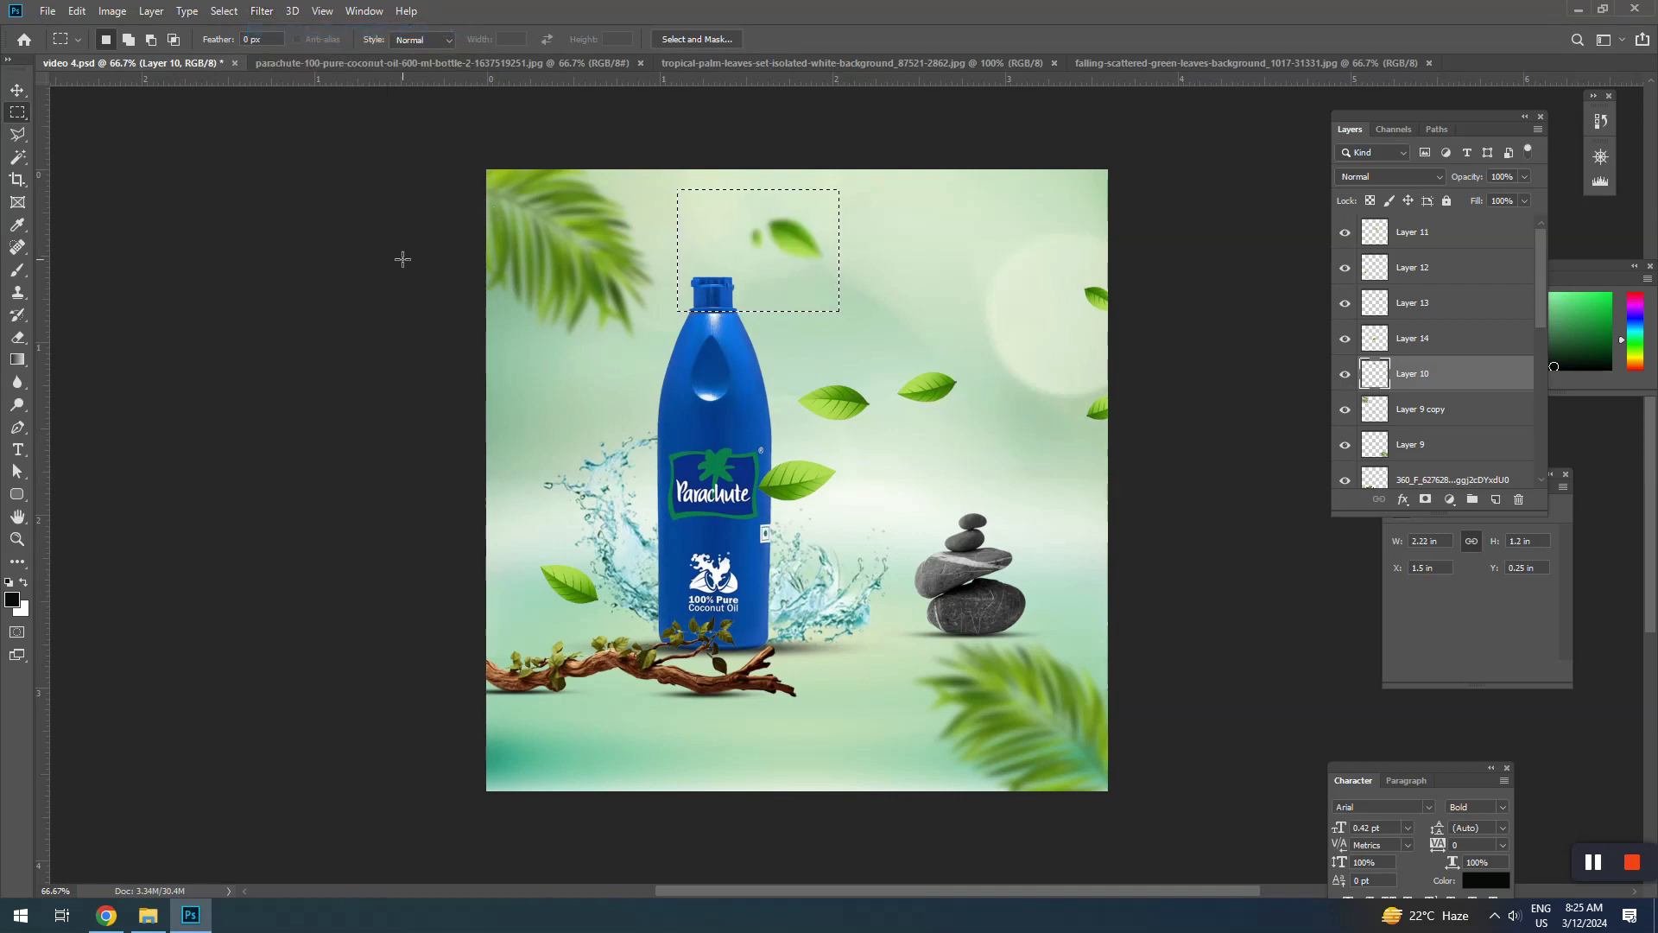
key(ctrl+d)
Move the leaf beside the bottle label to the branch's right tip and scale it to about 0.25 by 0.14 in
drag(784, 495, 827, 651)
key(ctrl+t)
key(Return)
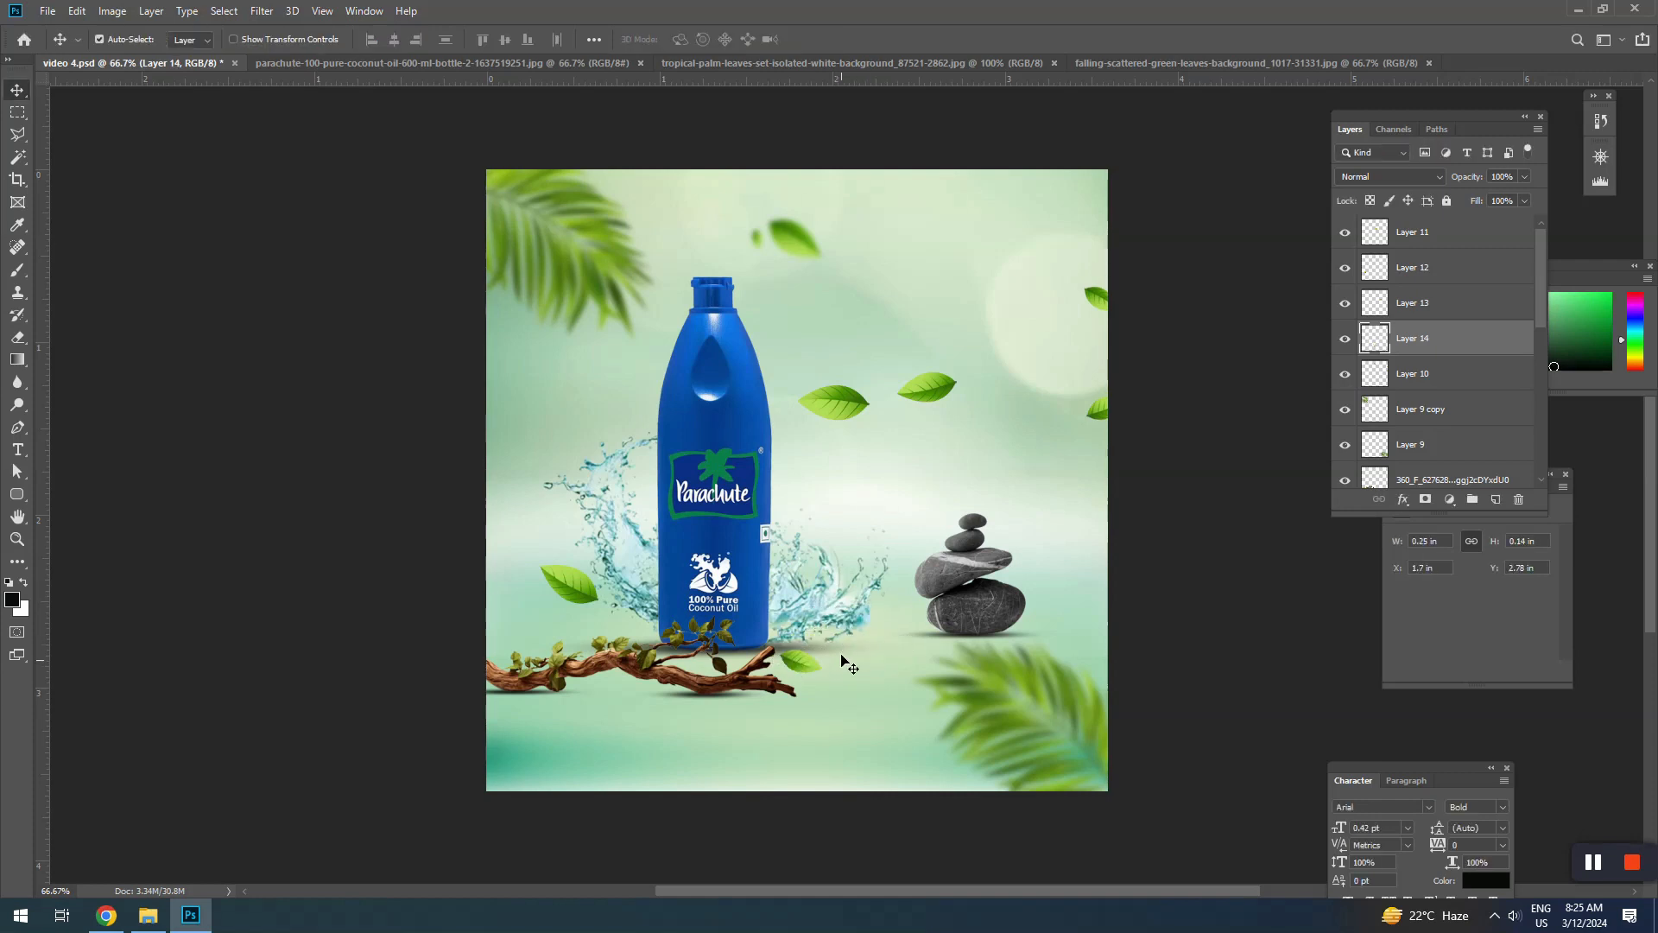
Lower the leaf right of the bottle to the splash, shift the small upper leaf toward the bottle and raise the left splash leaf slightly
drag(836, 406, 823, 529)
drag(939, 393, 835, 404)
drag(595, 584, 590, 557)
Move the small leaf above the left splash, rotate it nearly upright at about 0.13 by 0.2 in and nudge it toward the bottle
drag(829, 401, 631, 403)
key(ctrl+t)
drag(643, 396, 624, 358)
key(Return)
drag(611, 416, 623, 412)
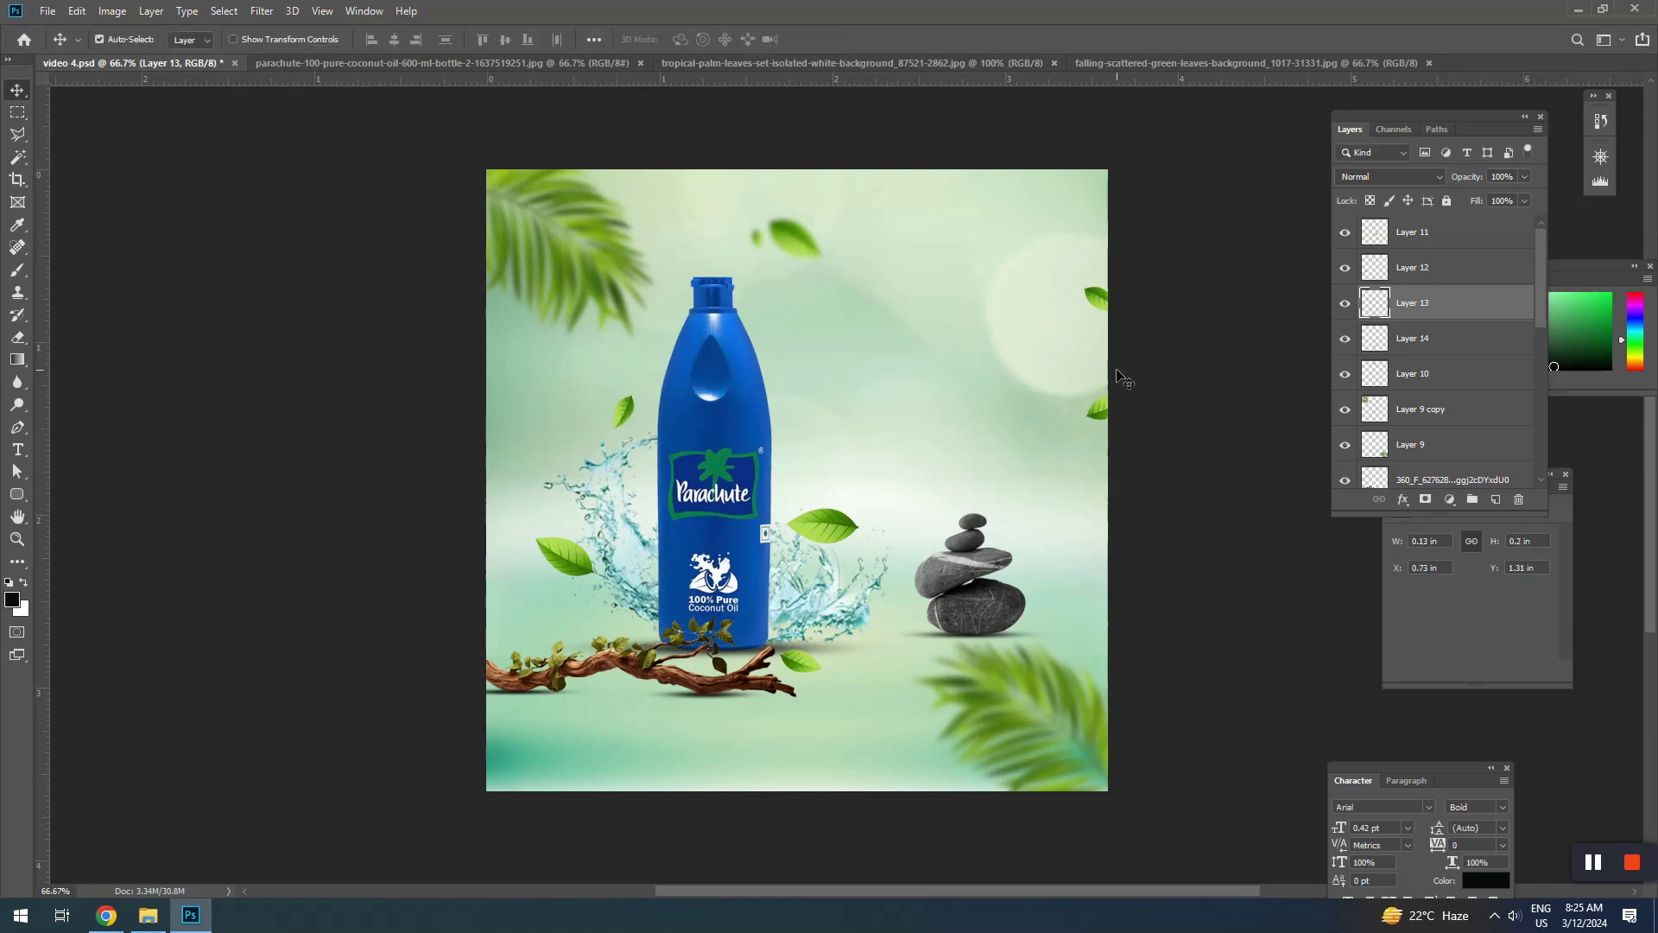
Move the layer with the blurred and right-edge leaves slightly up, save the document and deselect all layers
click(1090, 321)
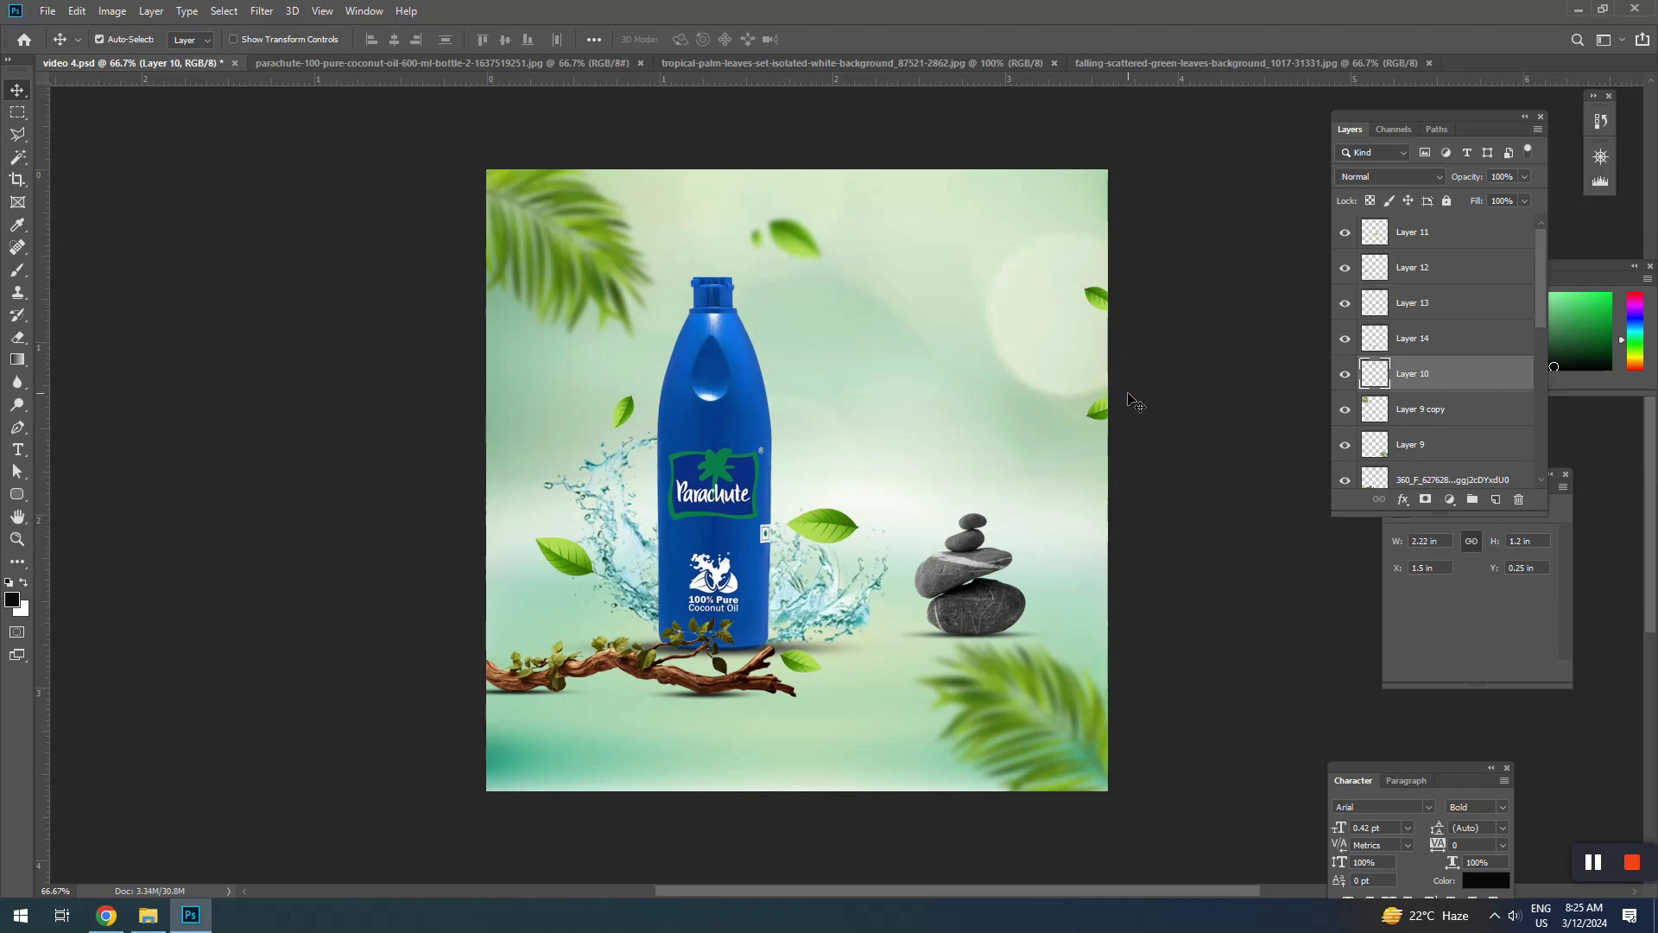
drag(812, 244, 805, 201)
key(ctrl+s)
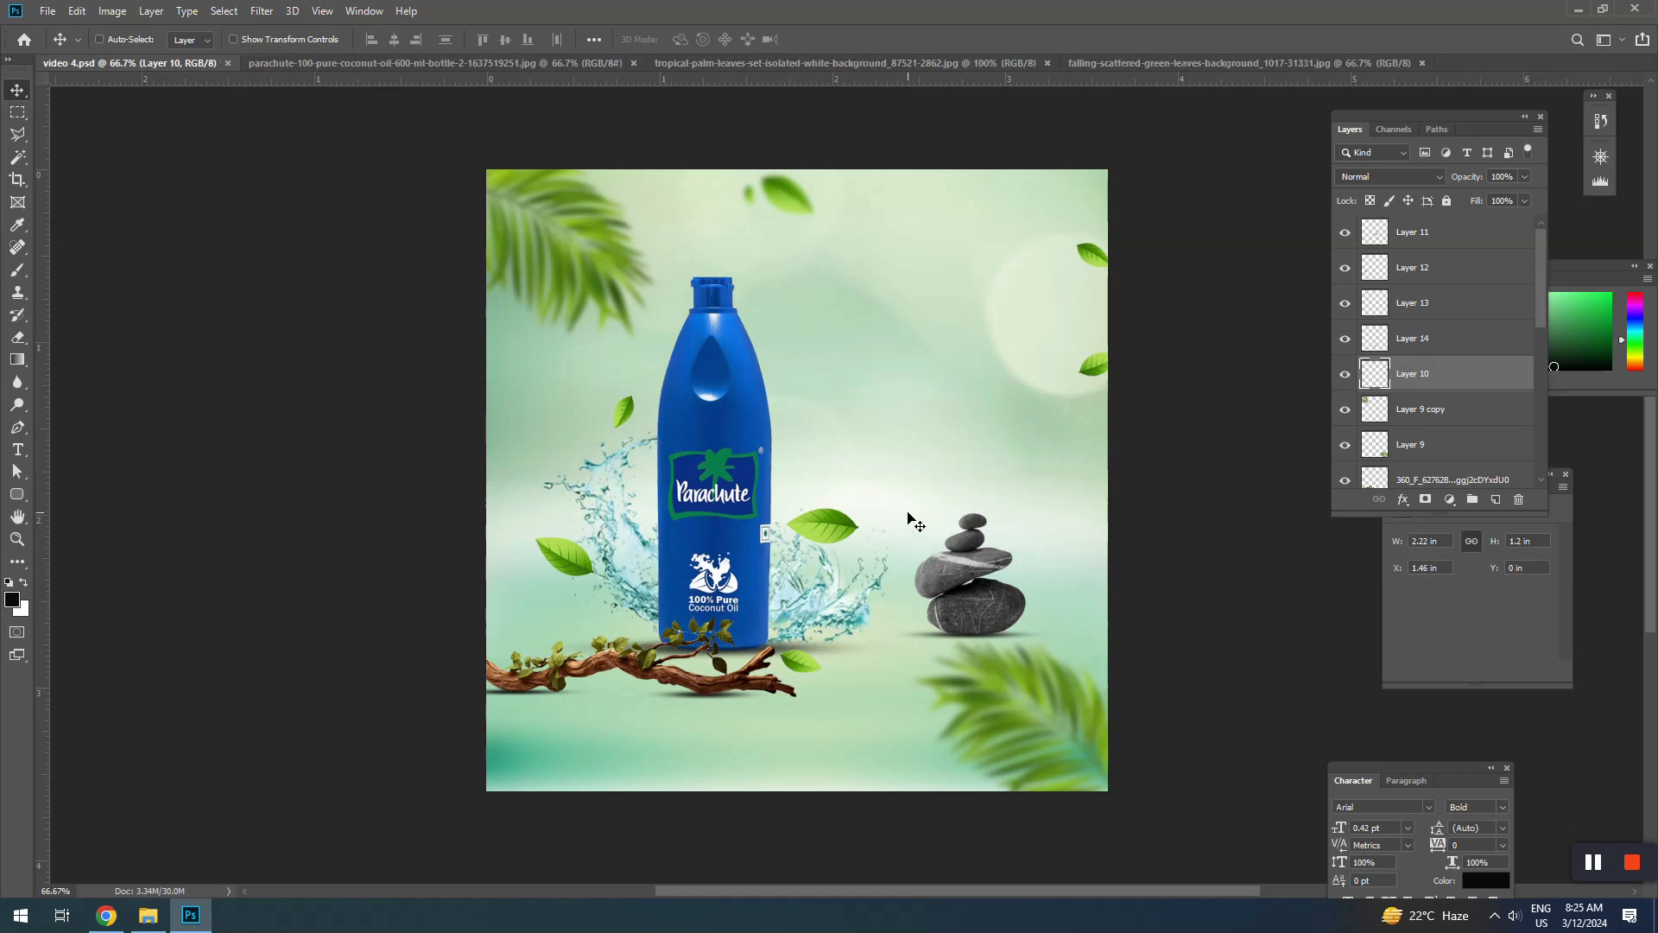
click(821, 741)
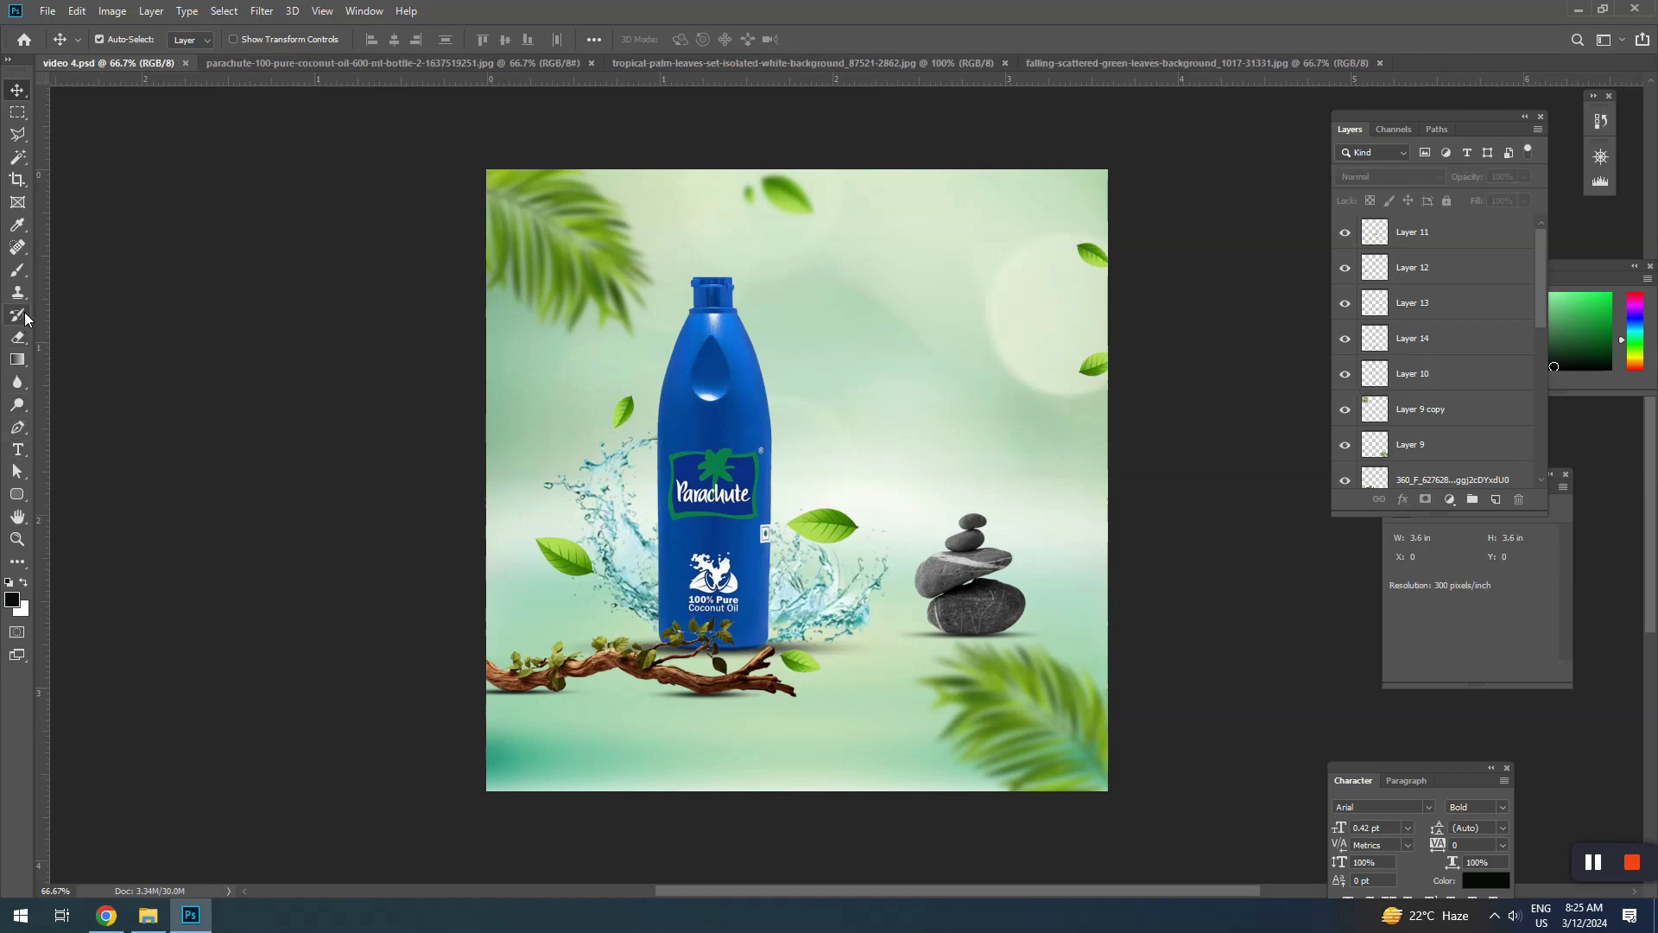
Set the Type tool's text color to the green sampled from the large leaf at the canvas top
click(17, 449)
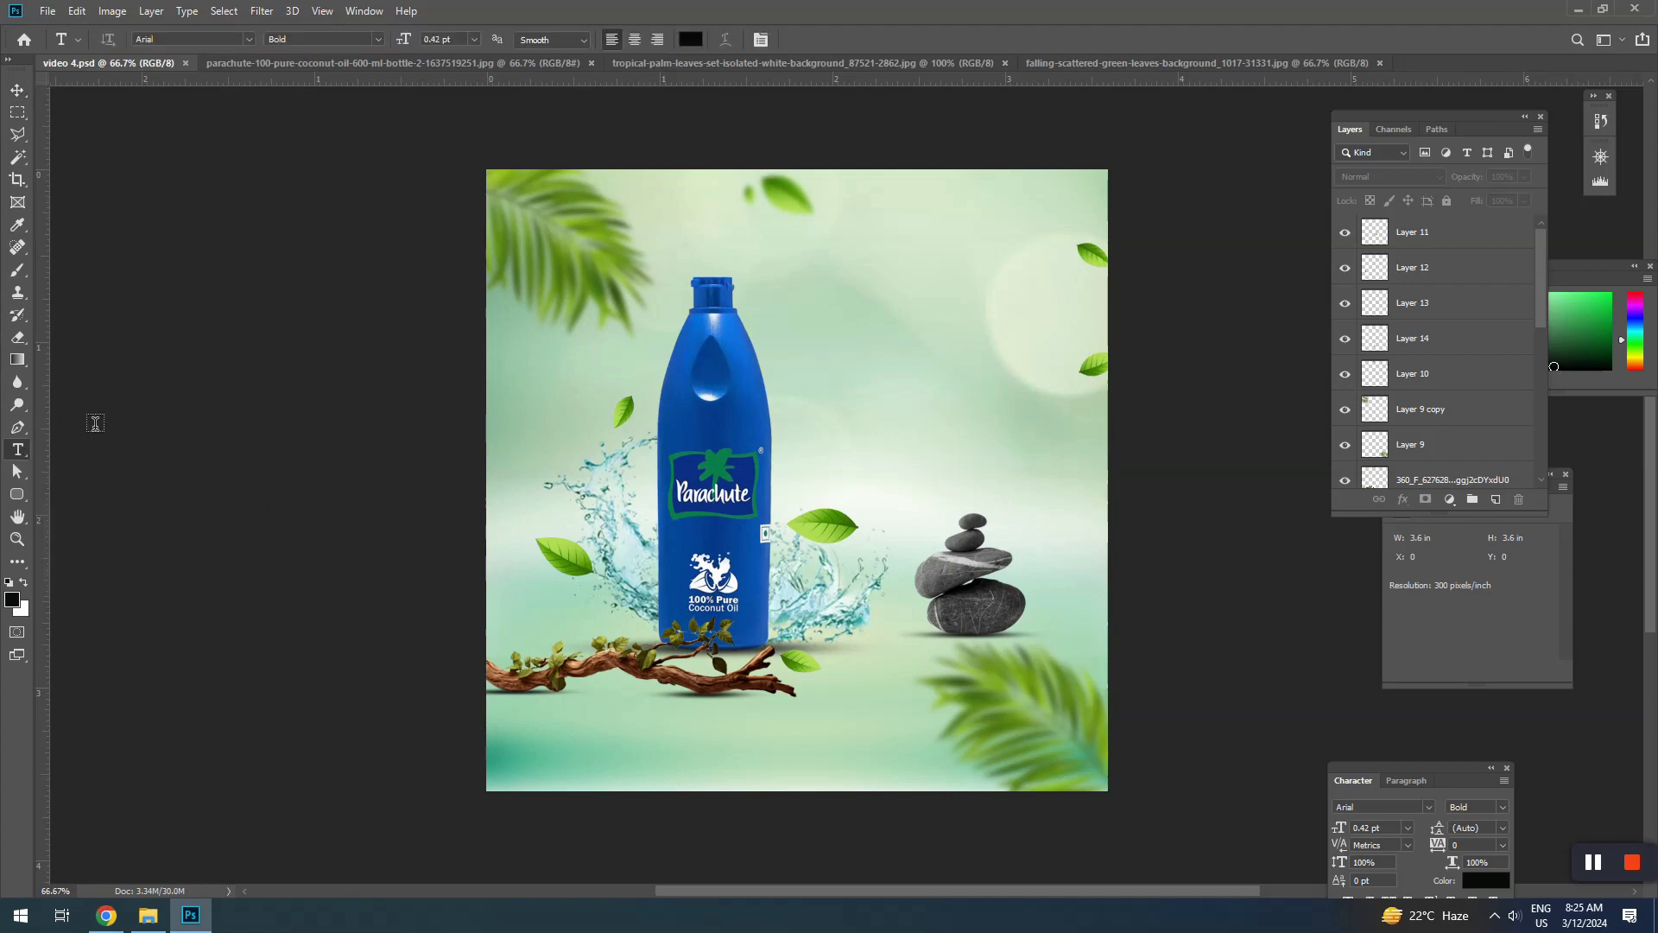
click(693, 40)
click(742, 380)
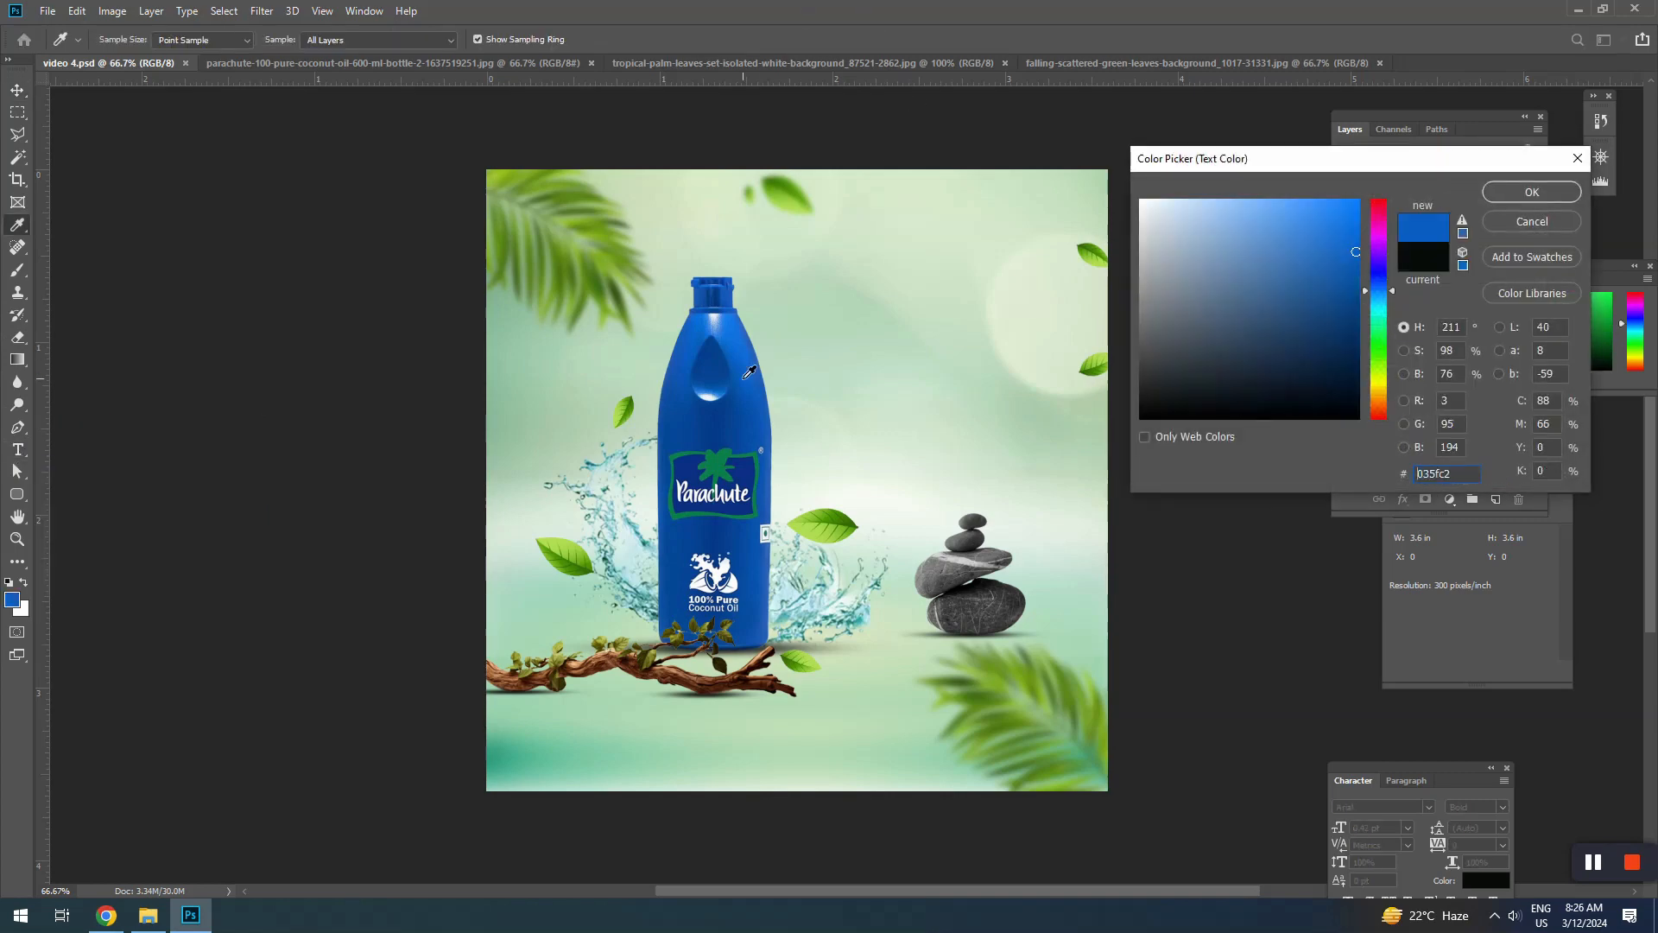
click(797, 200)
click(1536, 198)
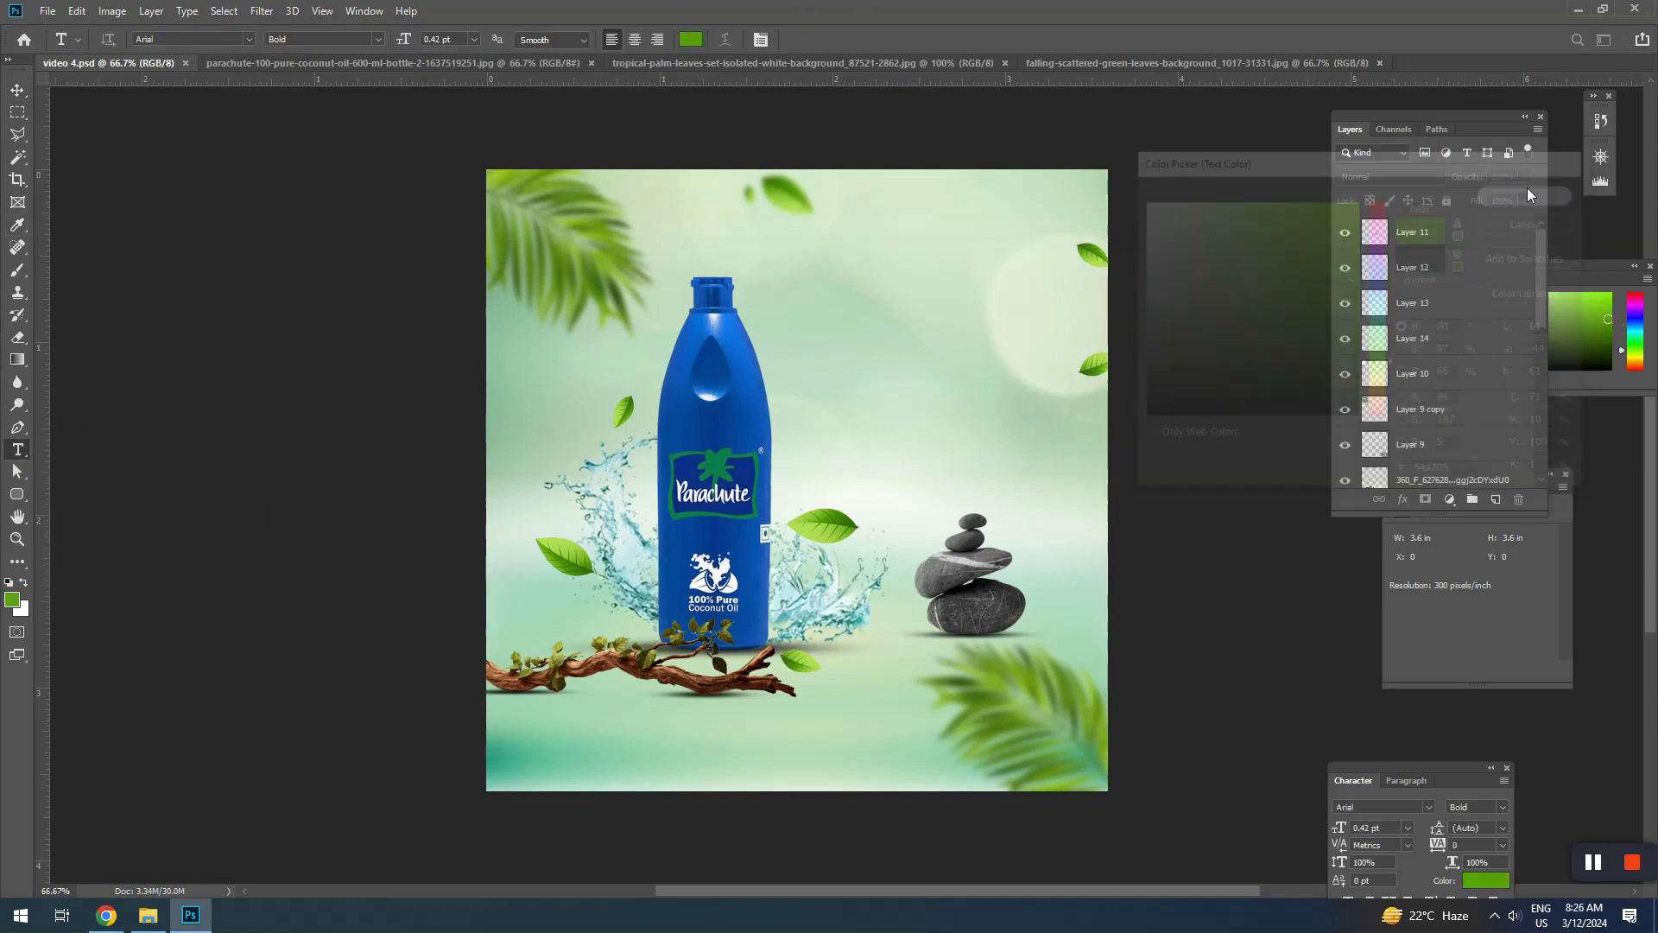
Add the text "Get a Fresh" right of the bottle's neck and enlarge it to about 20.67 pt
click(828, 354)
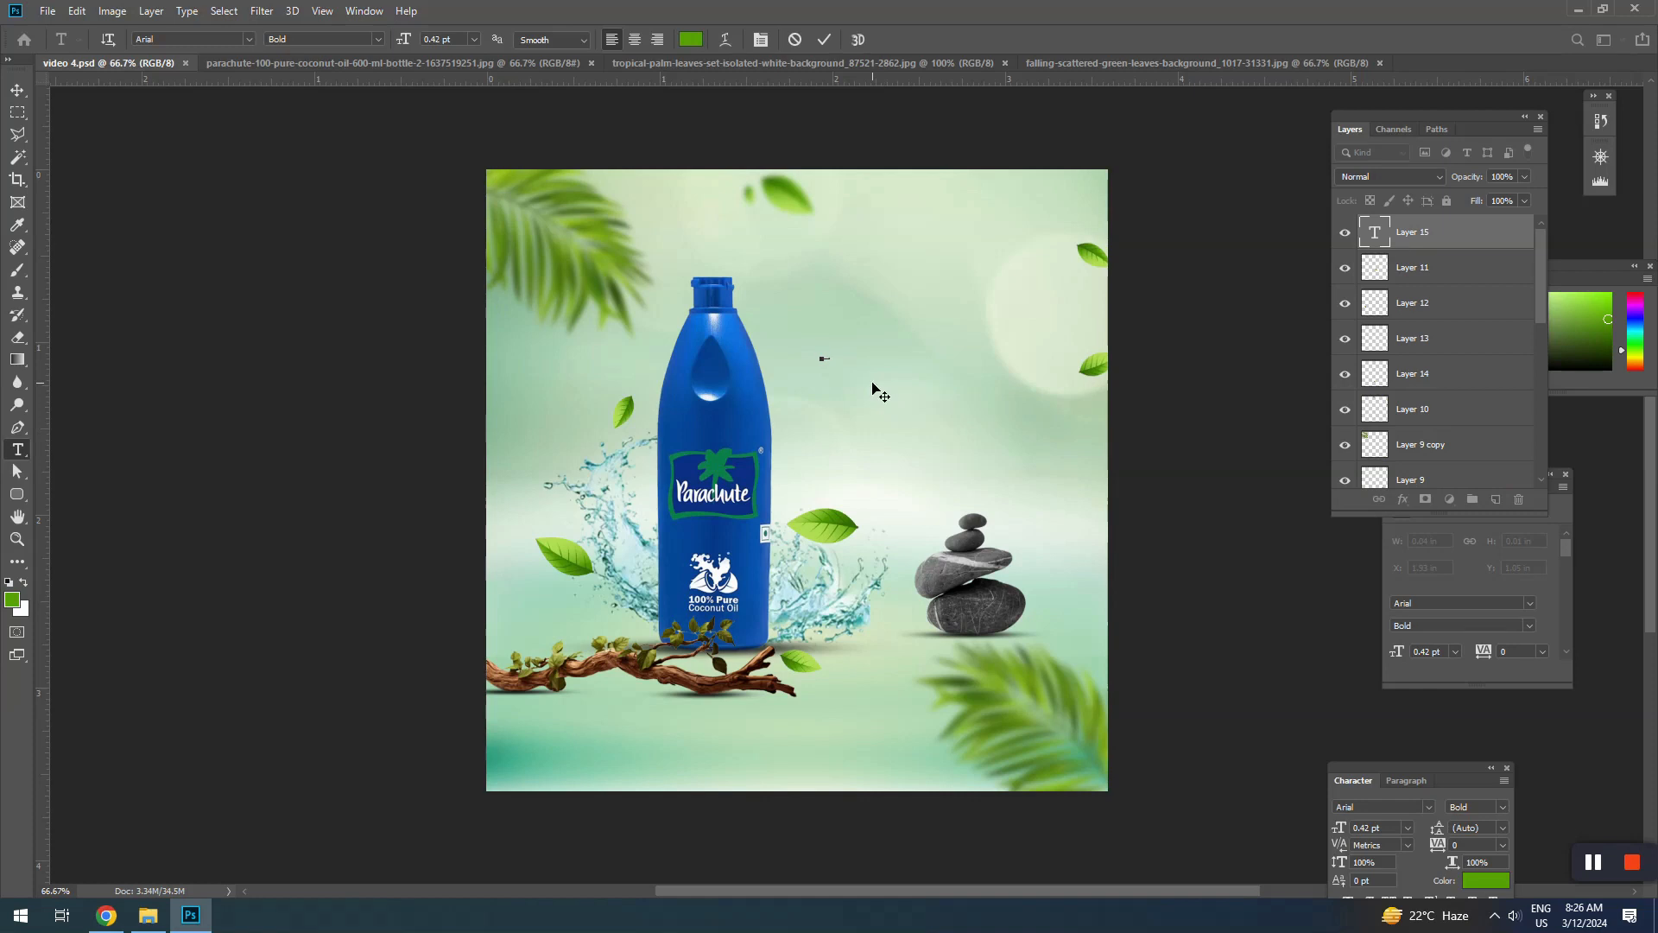
drag(17, 77, 18, 84)
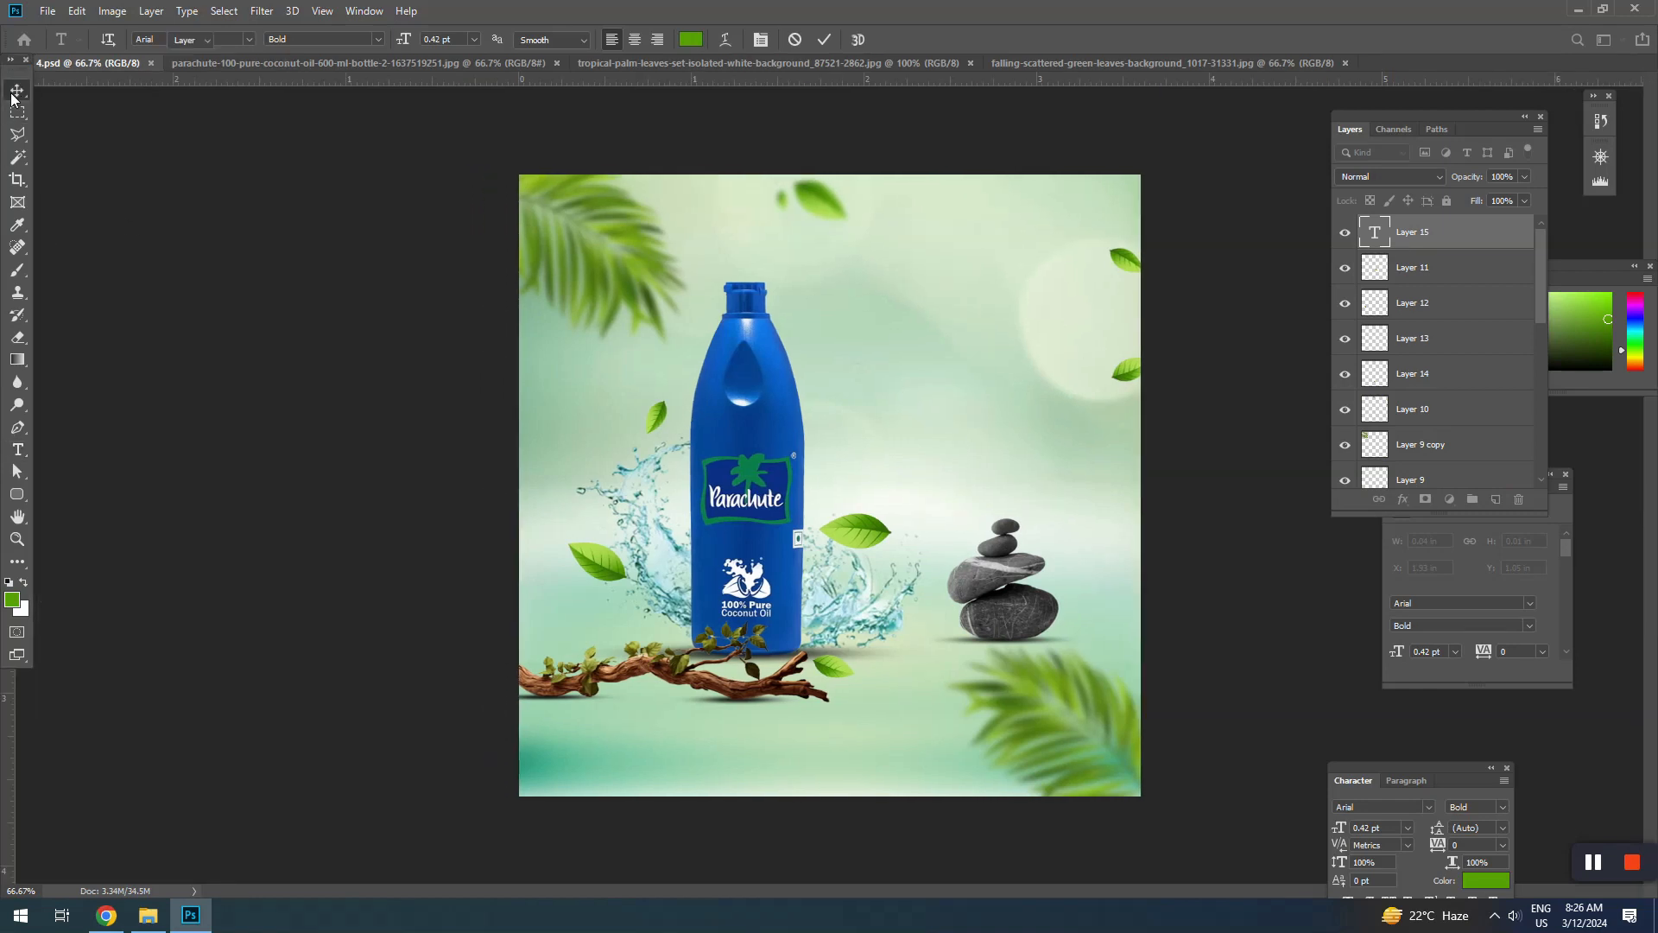
click(17, 90)
key(ctrl+t)
drag(860, 356, 1076, 248)
drag(939, 314, 938, 307)
Duplicate the "Get a Fresh" text just below it and replace the copy's wording with "Splash of Nature"
drag(1029, 348, 965, 373)
key(Return)
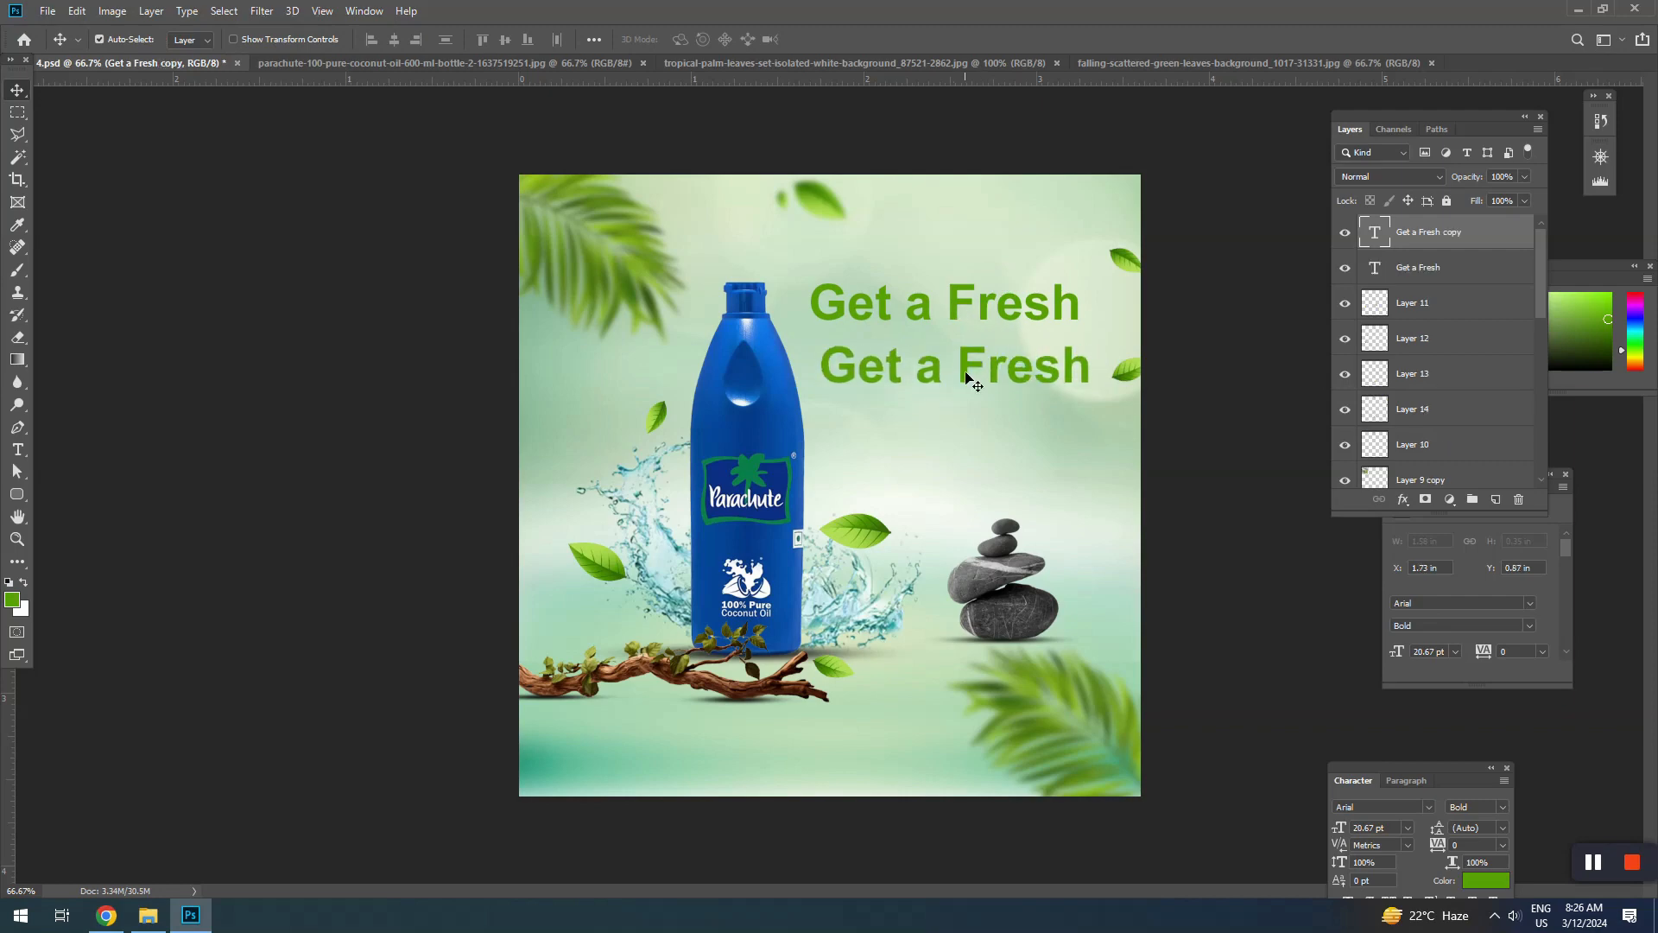
key(t)
click(966, 373)
key(ctrl+a)
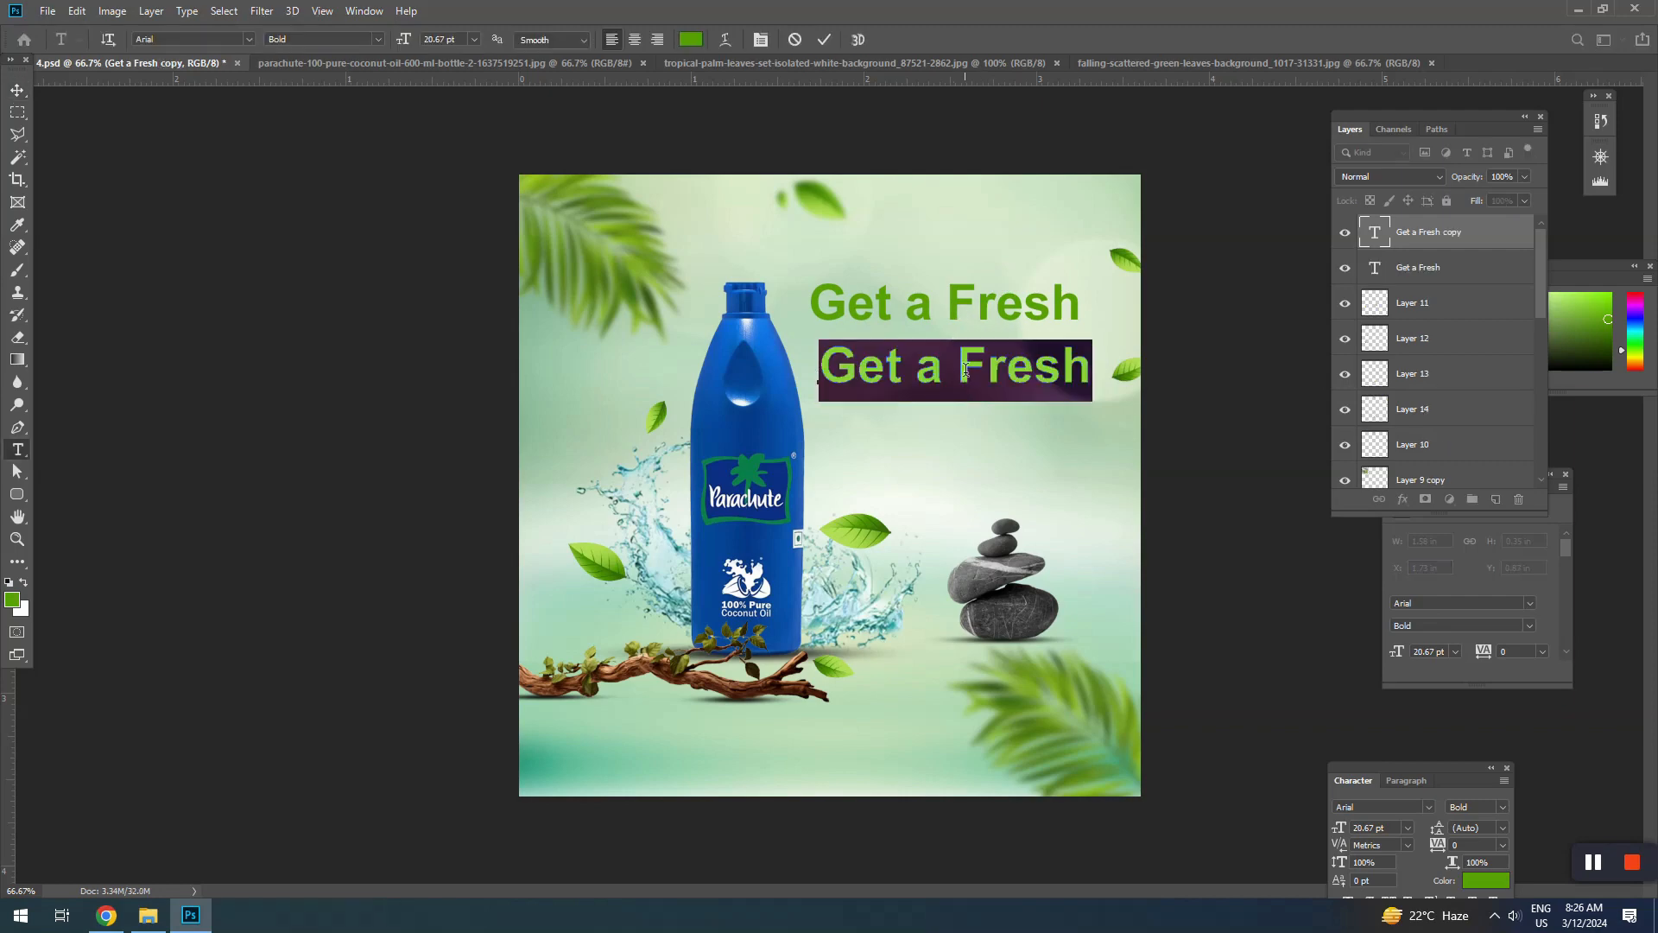
text(Splash of Natu)
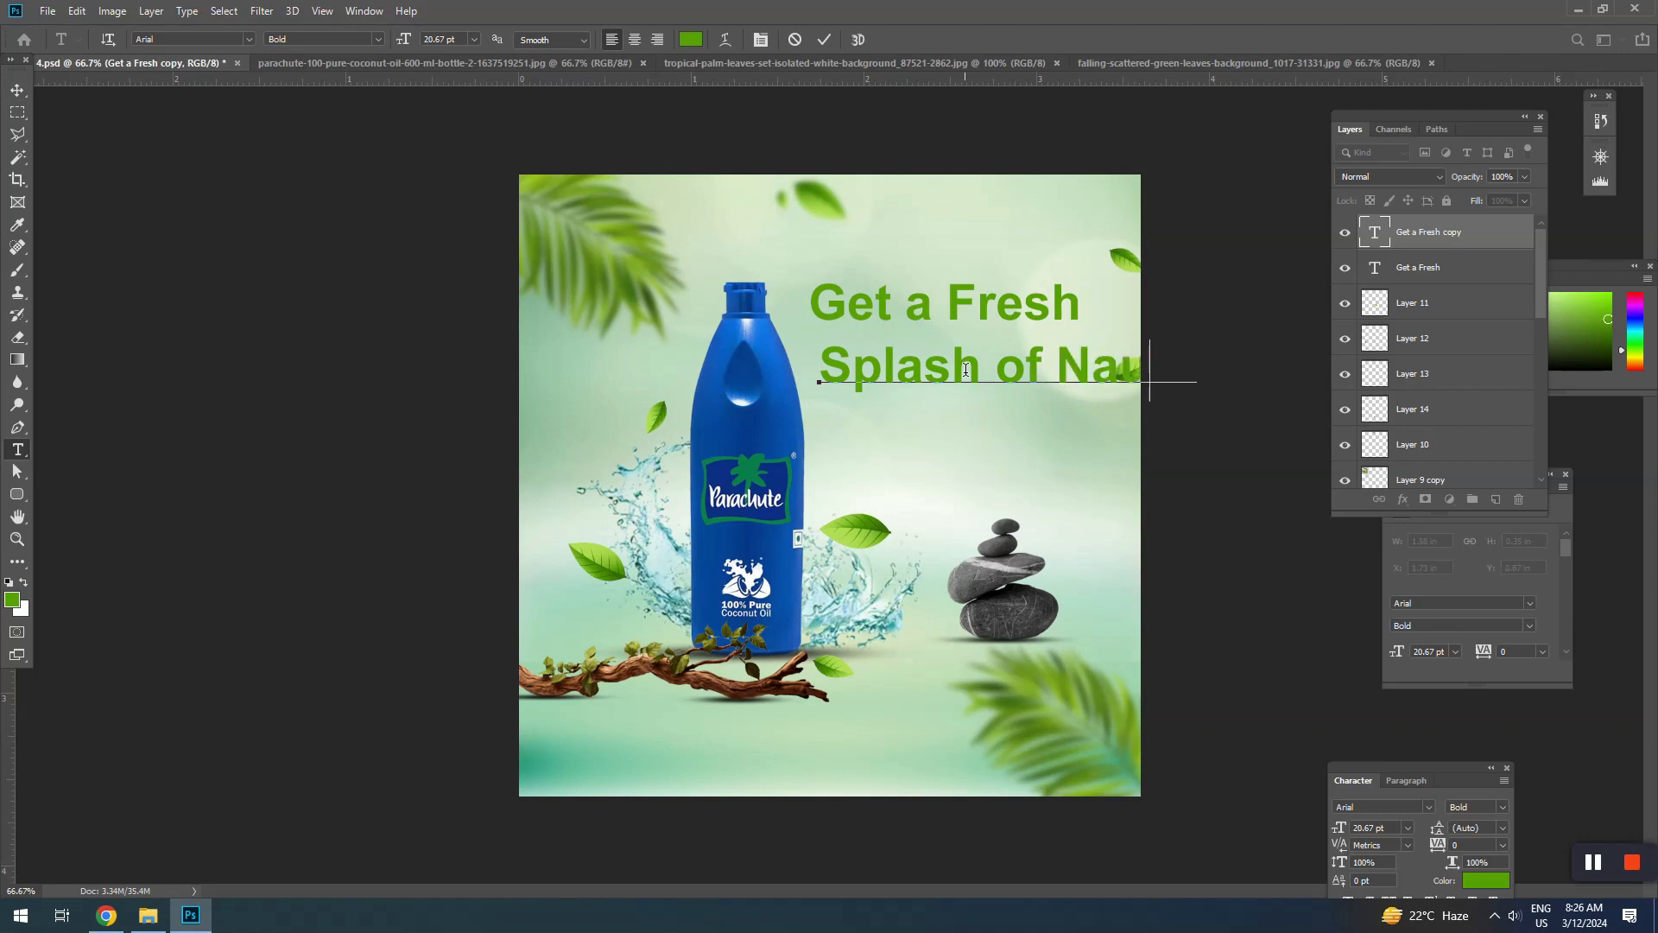
key(Left)
key(ctrl+shift+Right)
text(t)
click(17, 90)
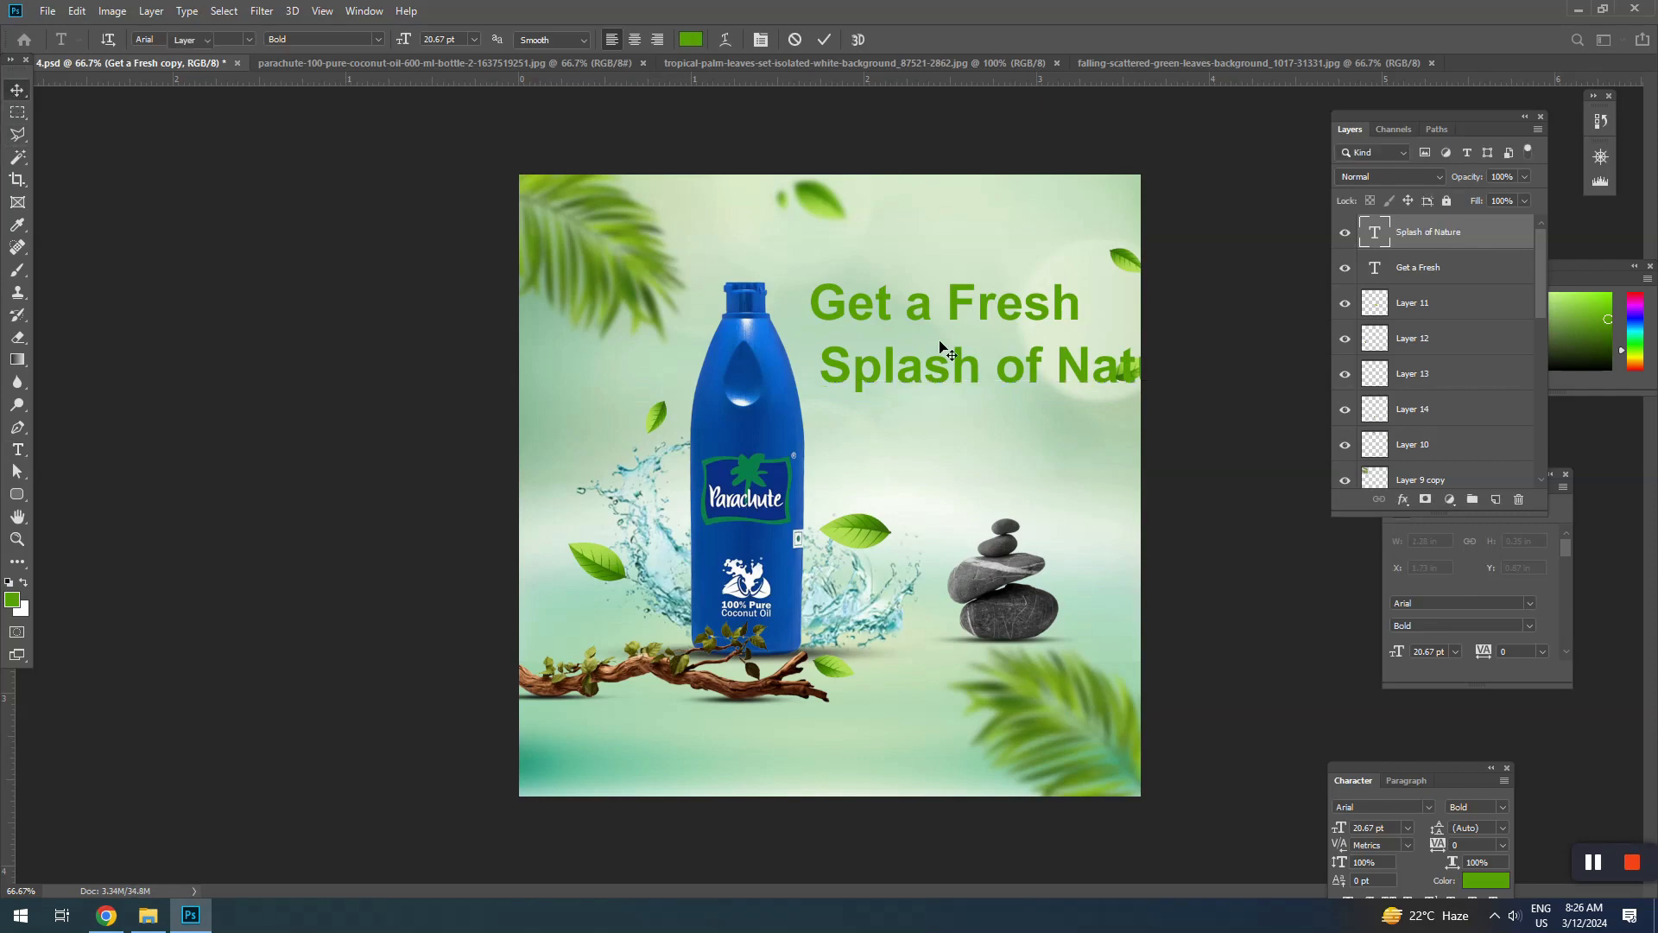
Scale the "Splash of Nature" text down to about 13.31 pt and place it close beneath "Get a Fresh"
key(ctrl+t)
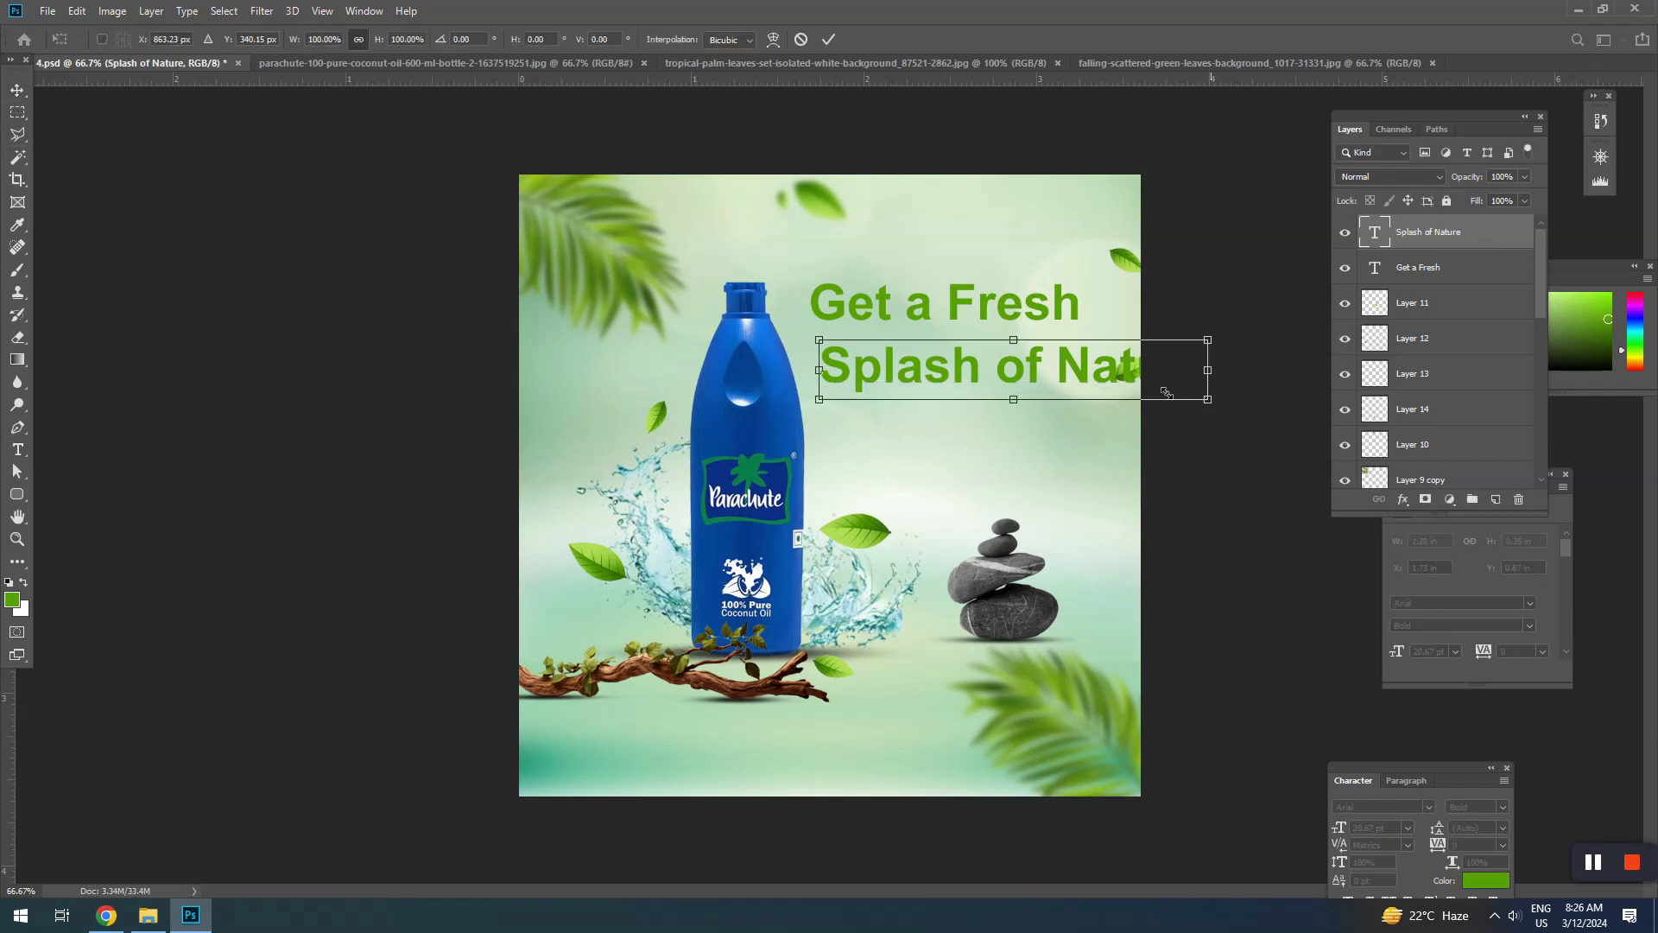
drag(1199, 404, 1076, 378)
key(Return)
drag(989, 321, 1007, 339)
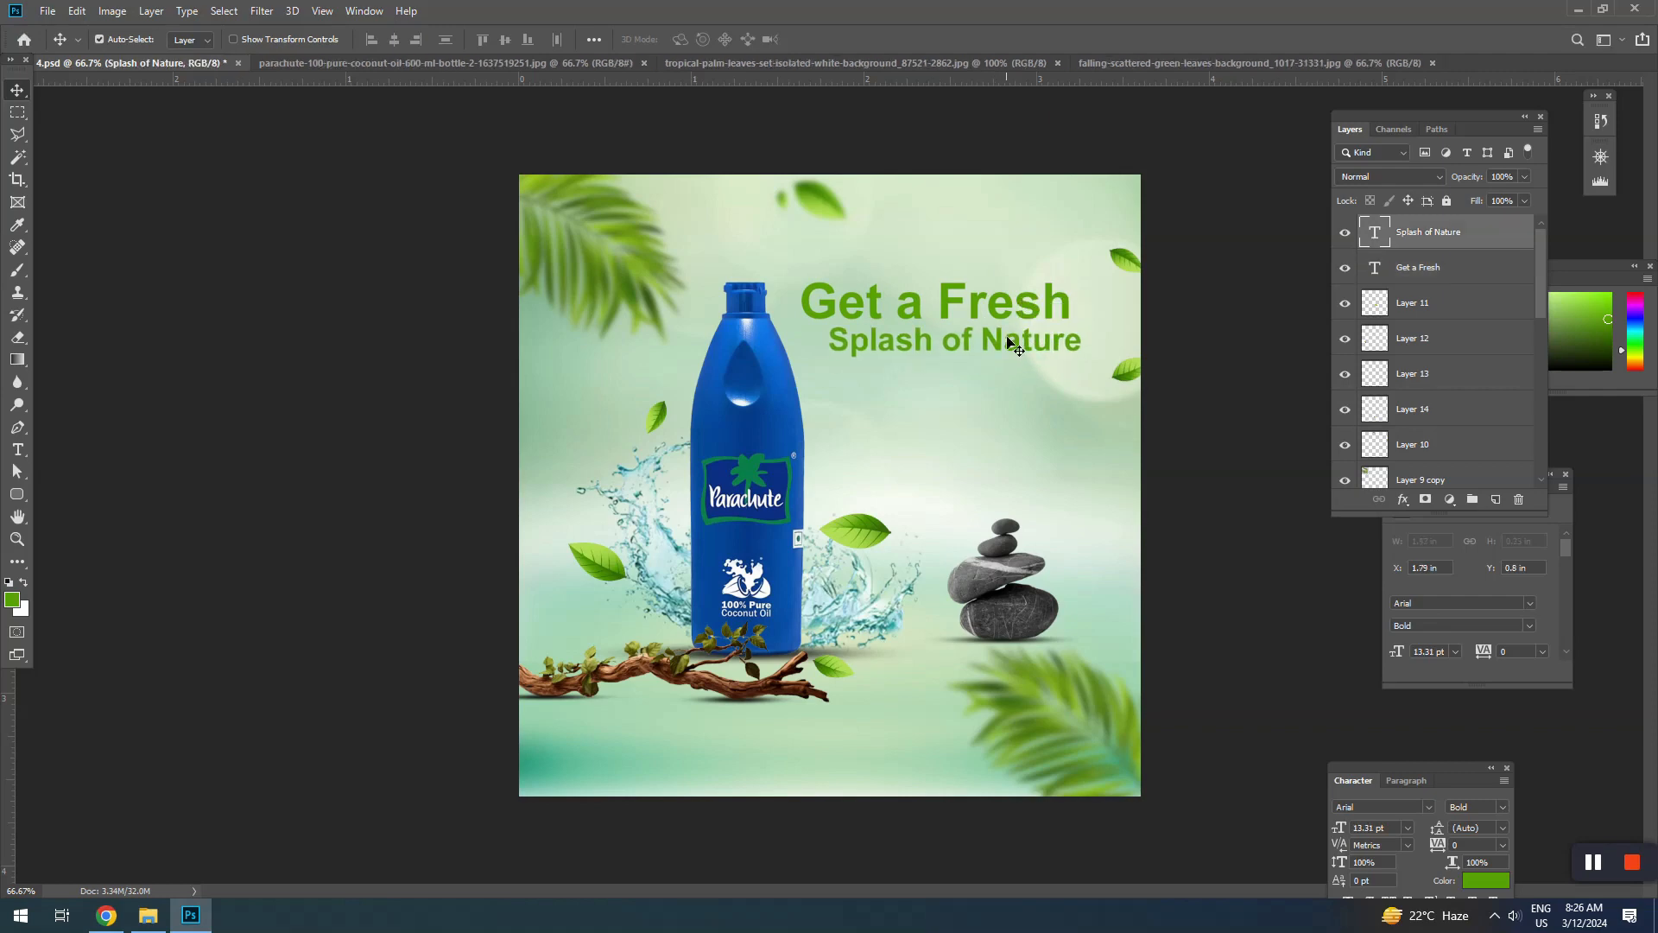
Scale both text layers together to about 114% width and 108% height and move "Splash of Nature" lower
shift+click(995, 311)
key(ctrl+t)
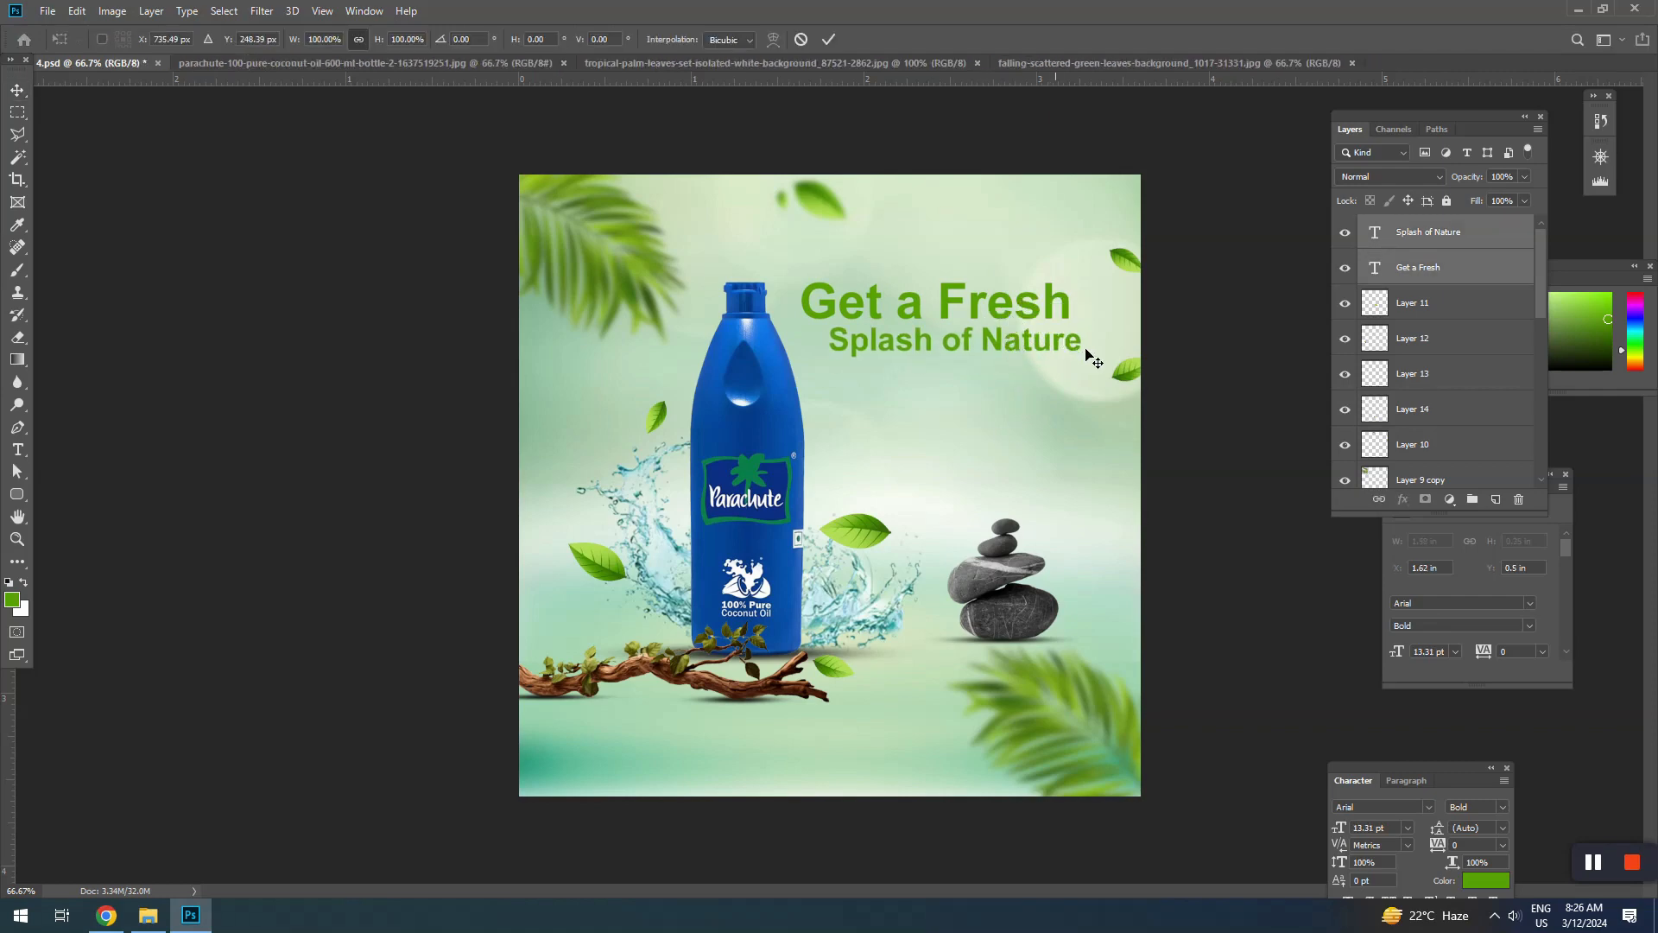
drag(1082, 355, 1122, 361)
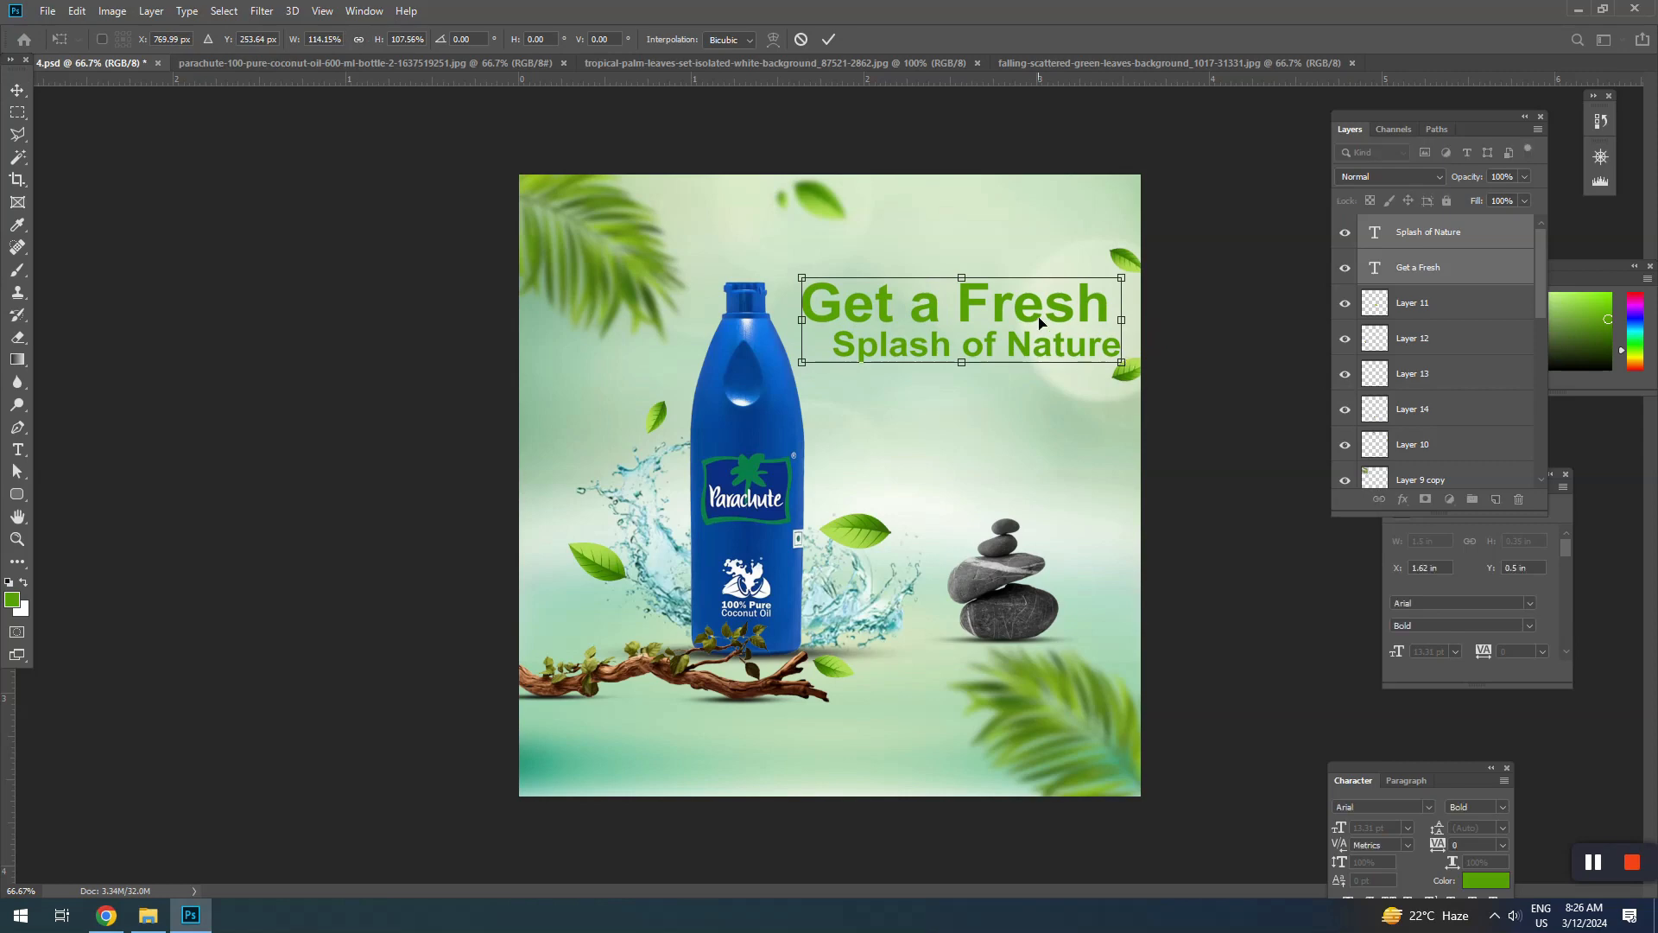
key(Return)
drag(1017, 348, 1007, 385)
Break the headline so "Fresh" sits on a second line and reposition both texts with "Splash of Nature" clear below it
click(999, 315)
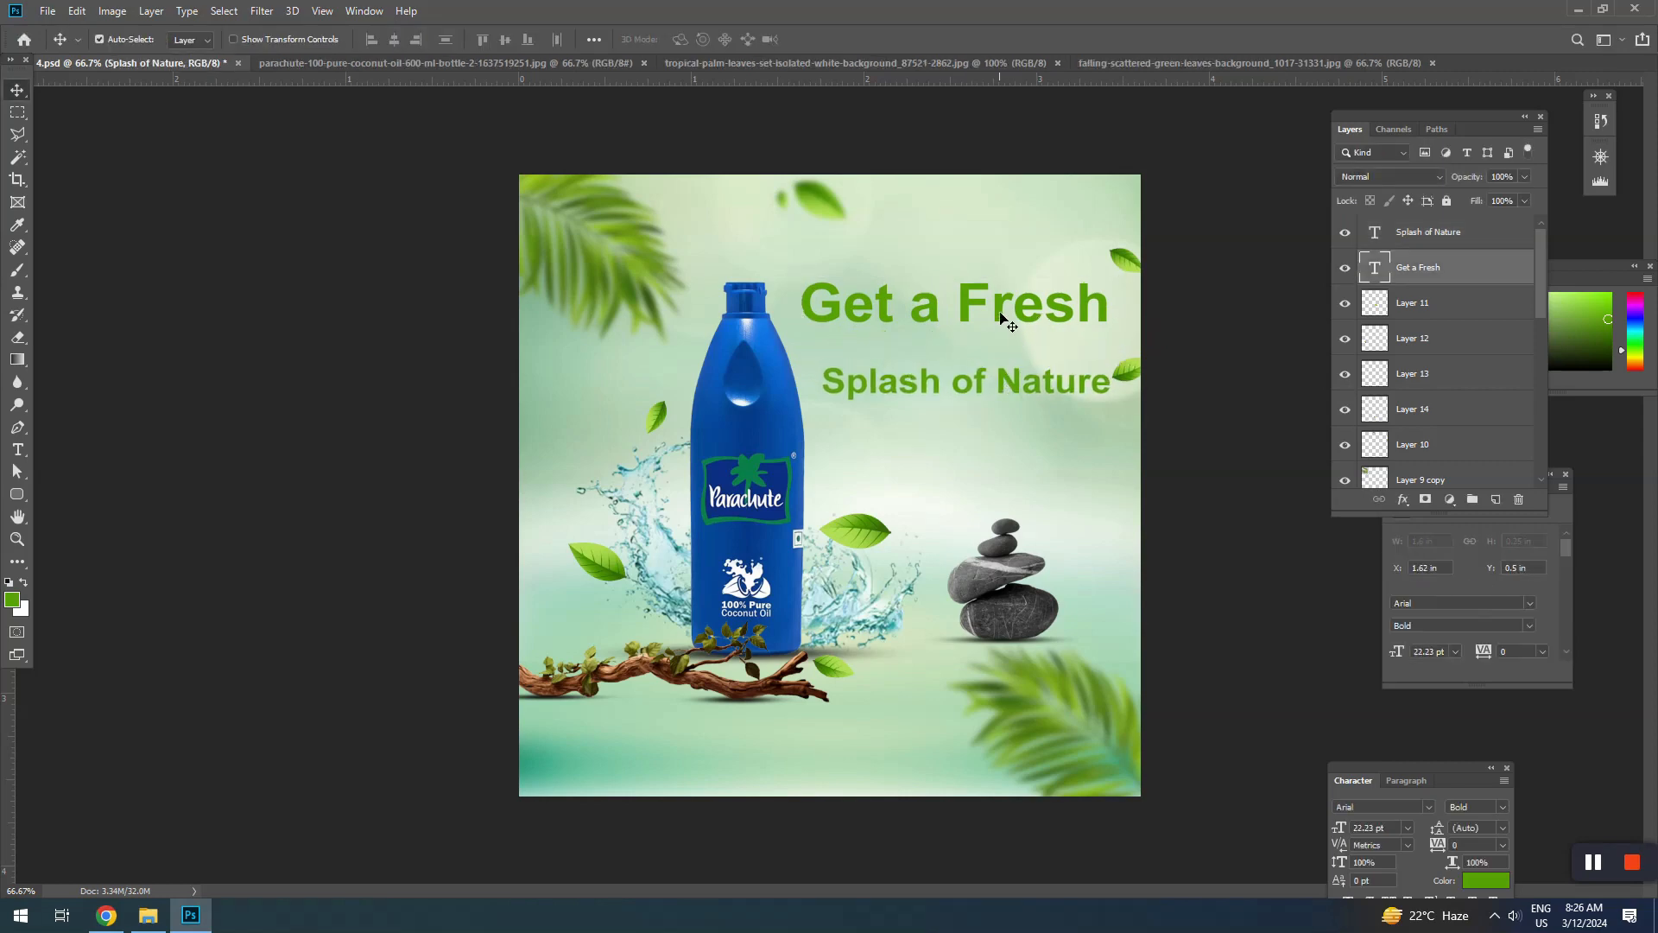
double_click(967, 299)
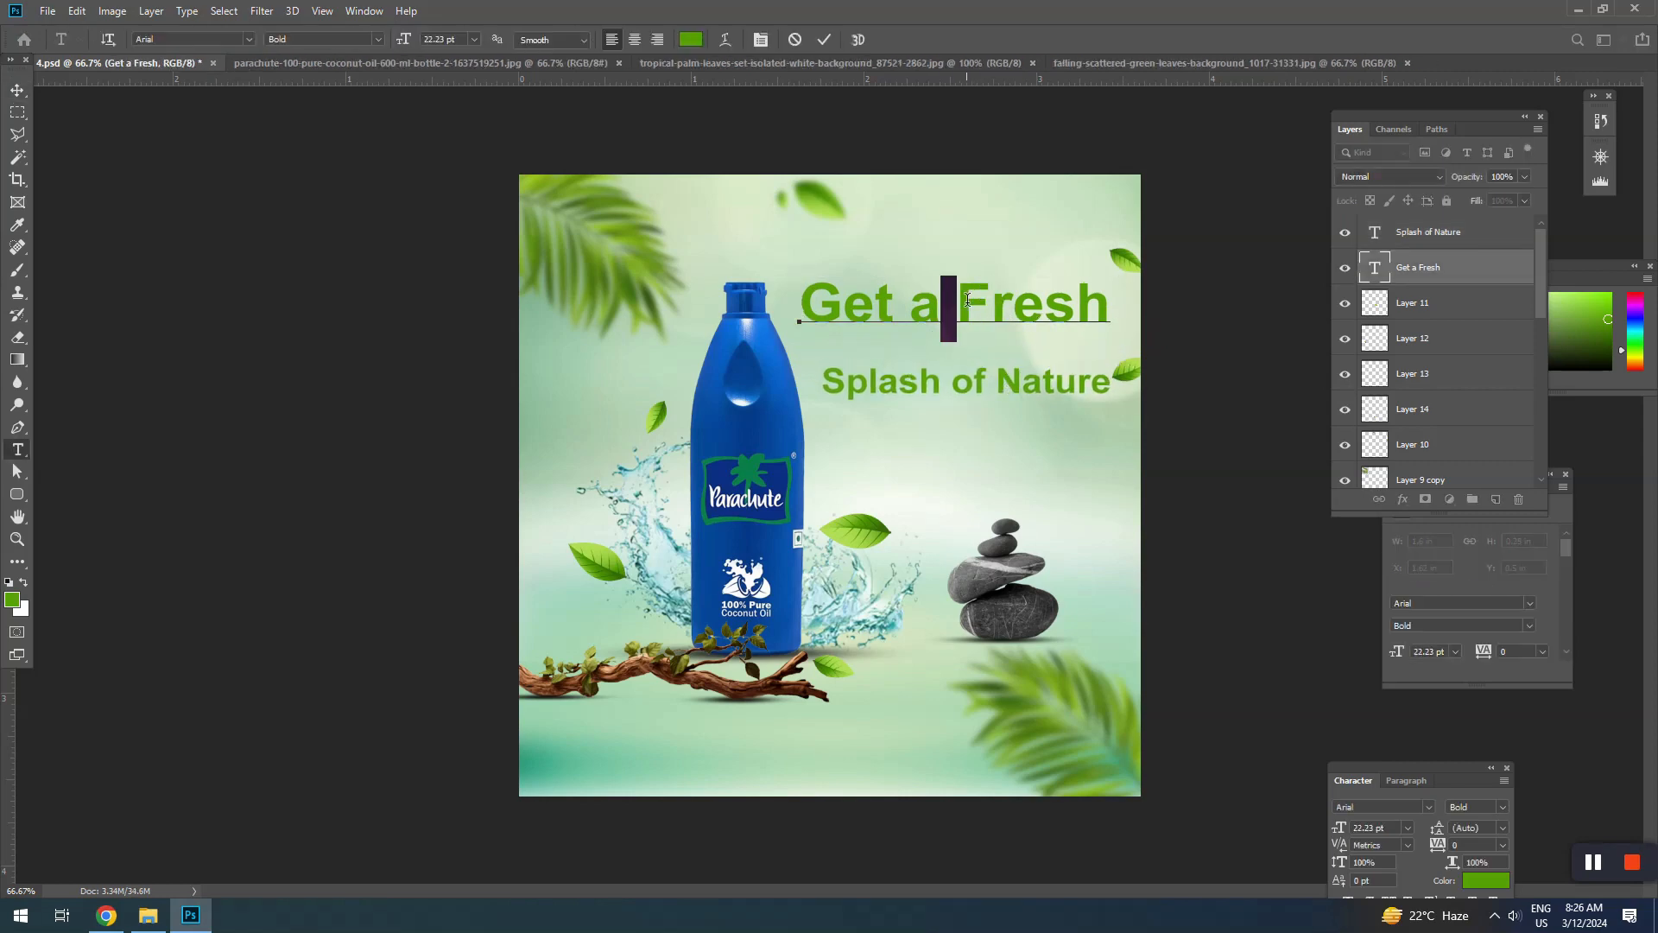
key(shift+Right)
key(Return)
click(19, 92)
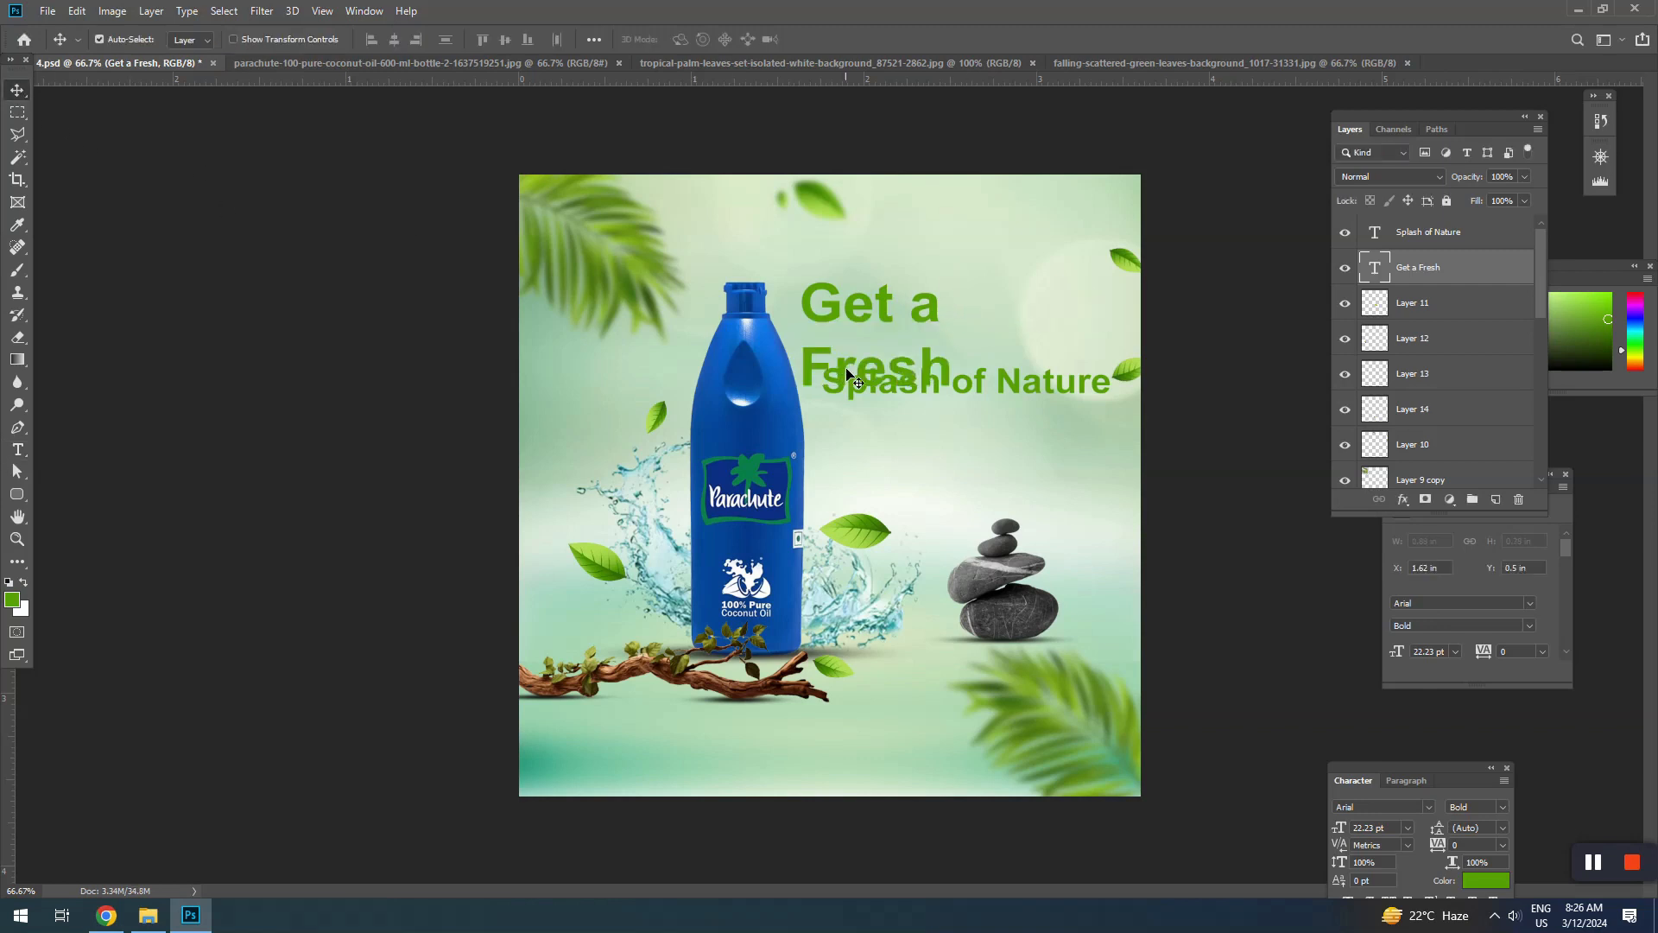
drag(999, 392, 993, 442)
drag(895, 368, 913, 365)
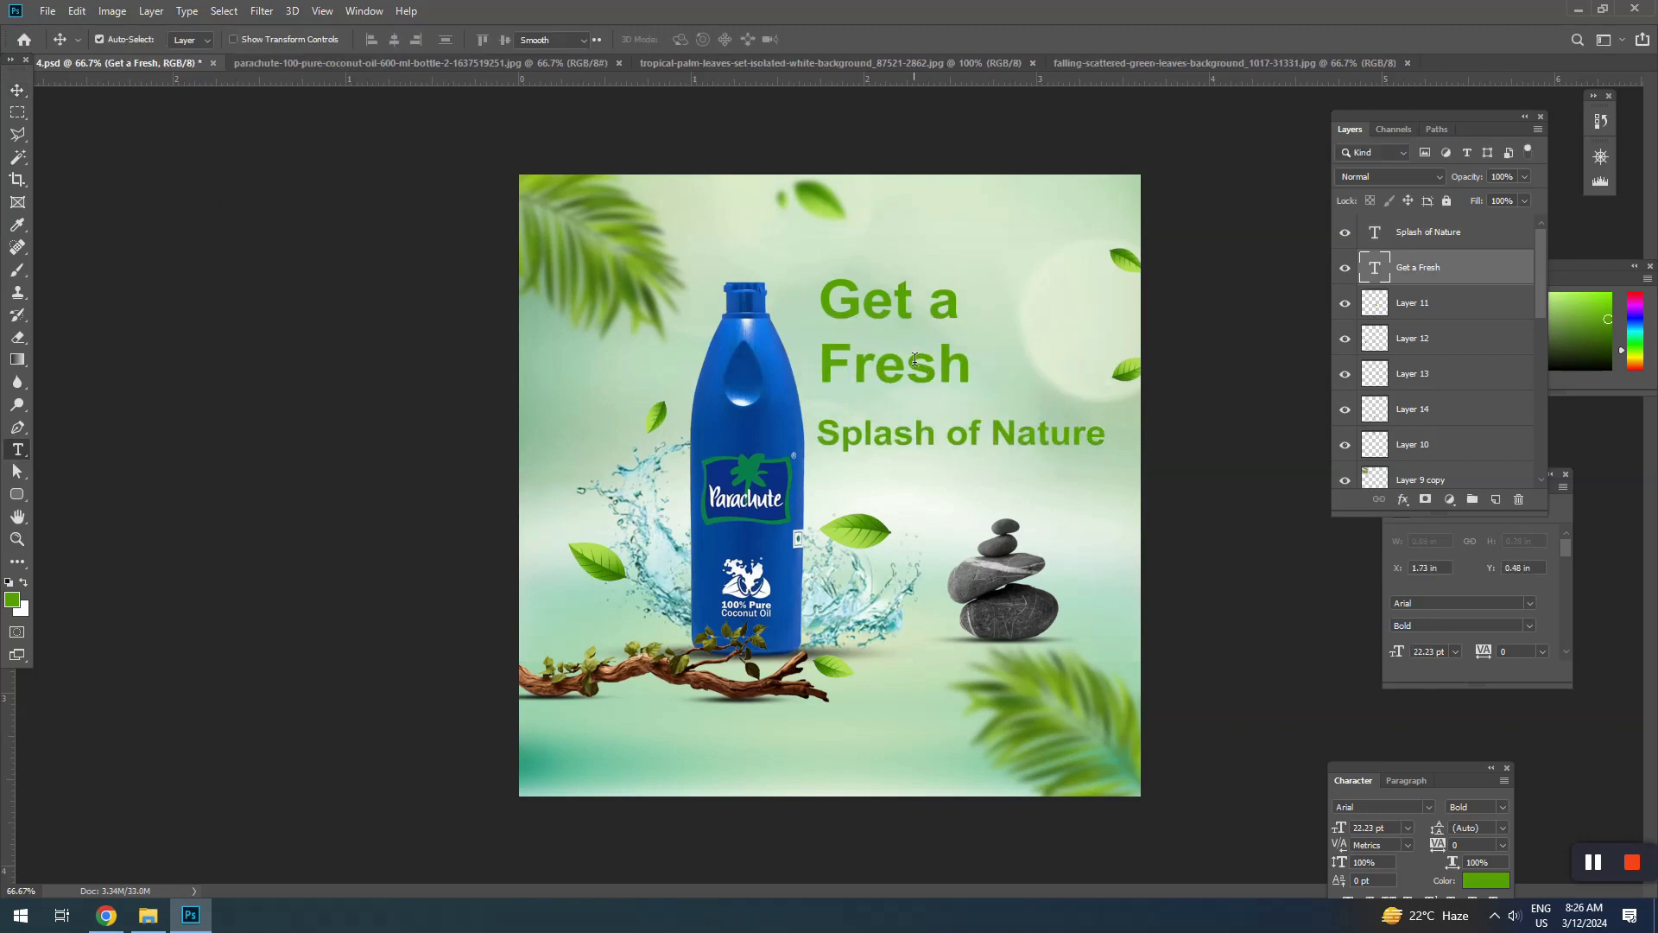
Set the leading of the whole "Get a Fresh" headline to 26 pt
double_click(913, 365)
key(ctrl+a)
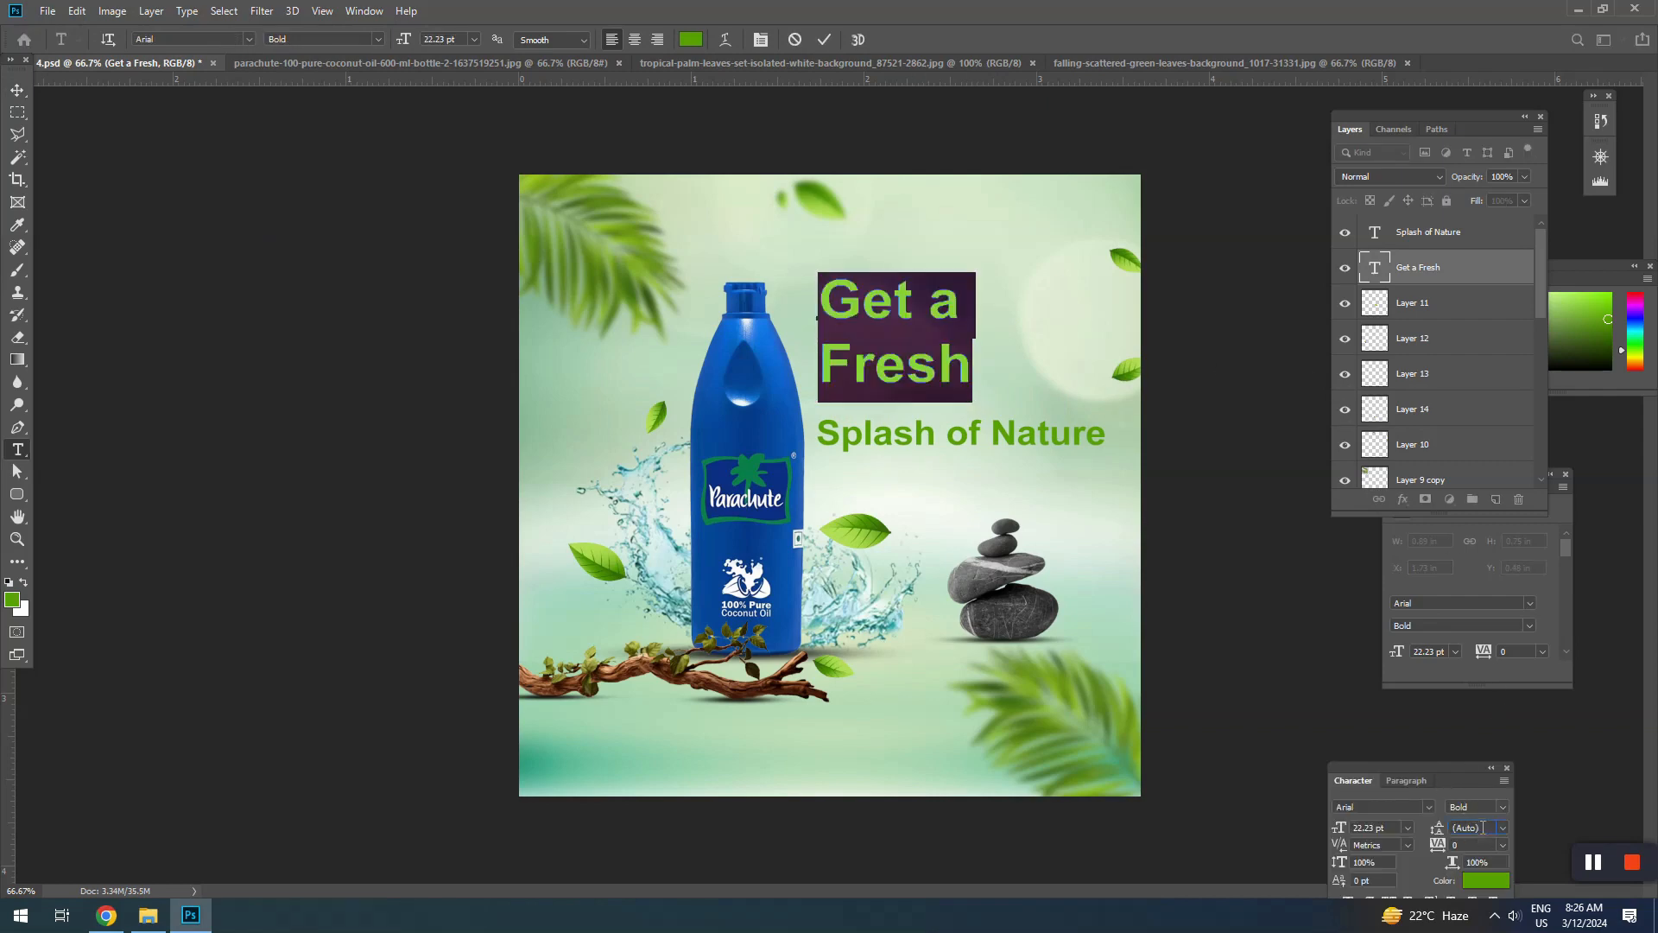
scroll(1483, 828, up, 11)
scroll(1482, 827, up, 3)
scroll(1483, 827, down, 11)
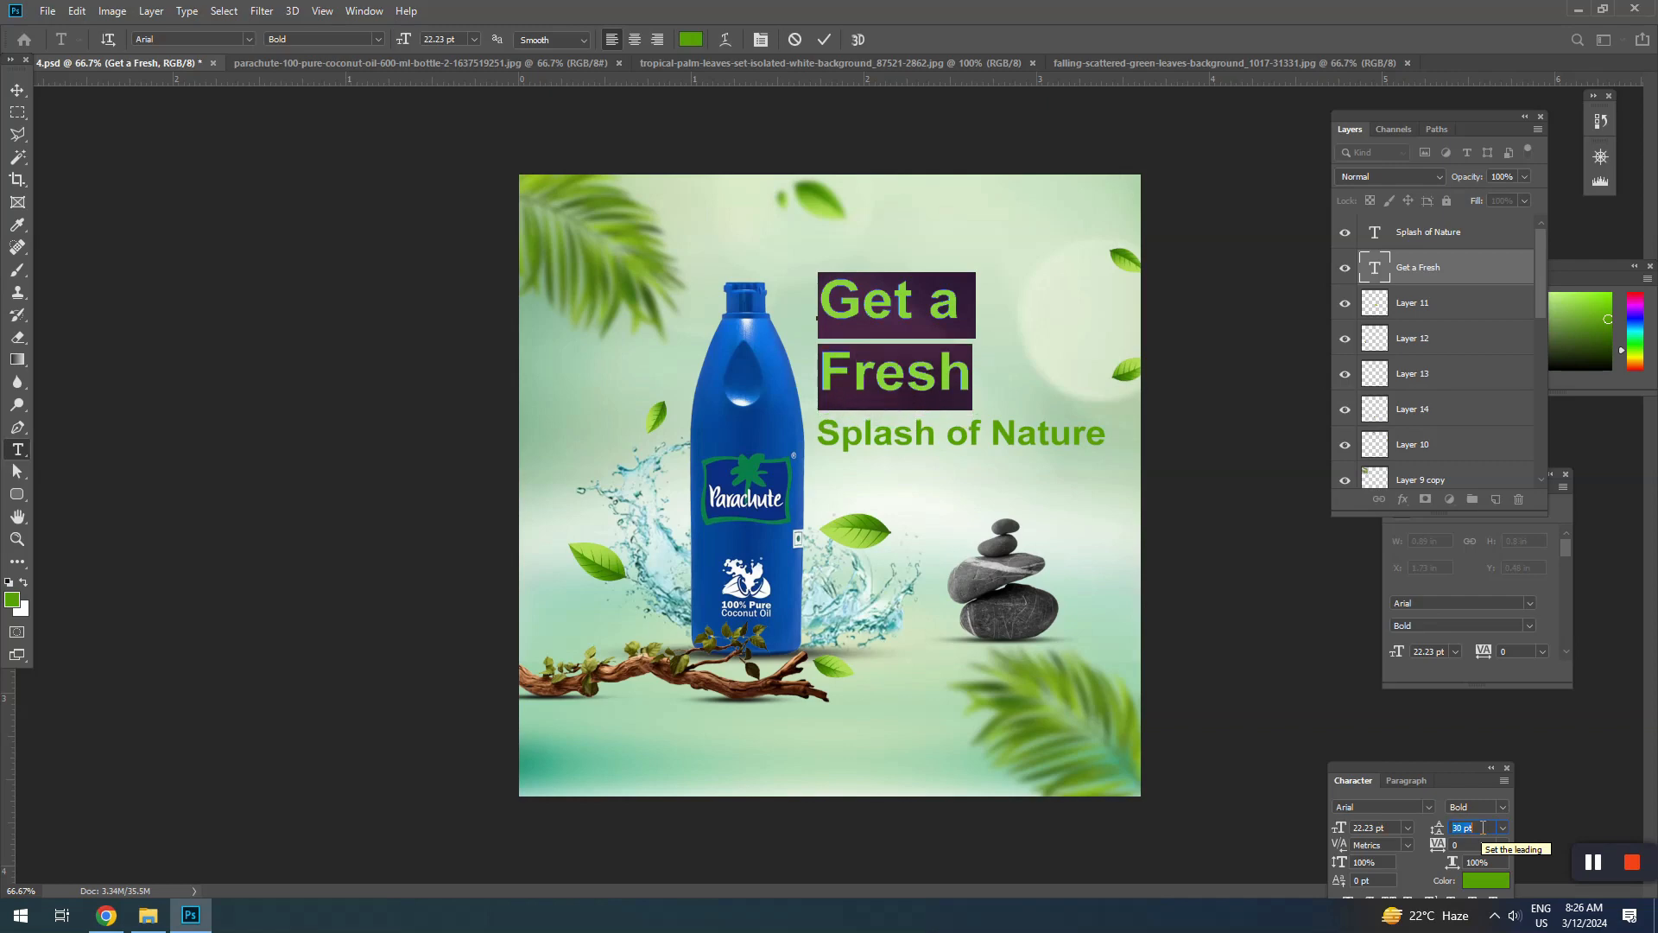
scroll(1482, 828, down, 4)
click(905, 363)
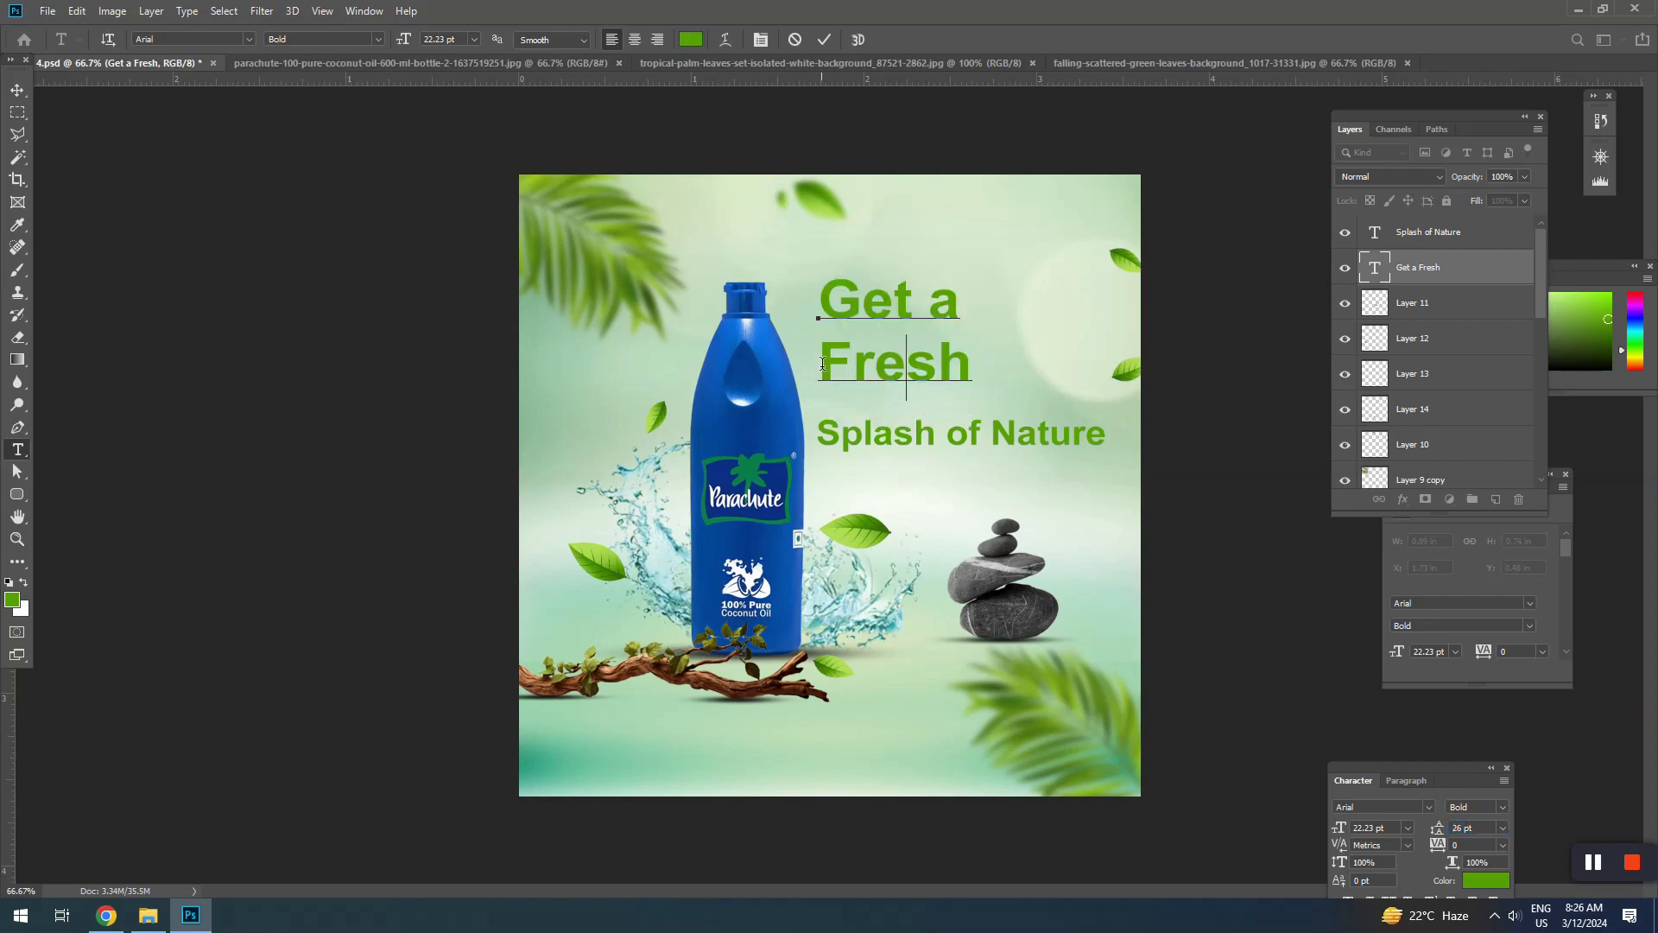
Try widening the leading of the word "Fresh" to 33 pt and return it to 26 pt
drag(822, 364, 1033, 379)
key(ctrl+shift+period)
key(ctrl+shift+period)
key(ctrl+shift+comma)
key(ctrl+shift+comma)
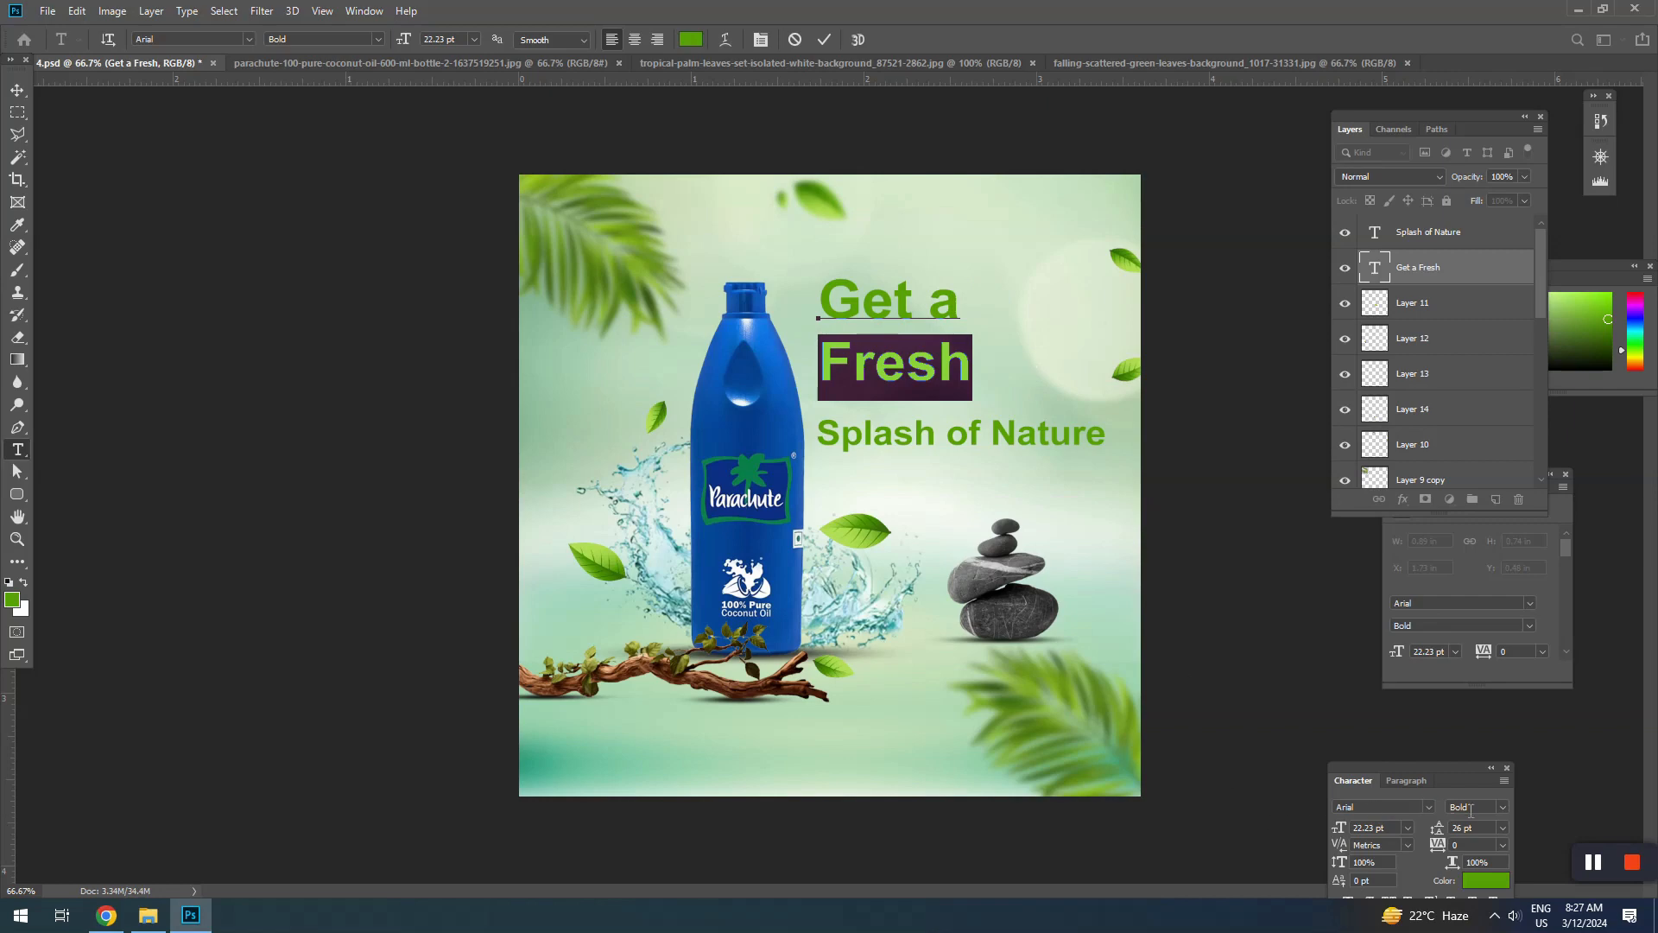
scroll(1478, 832, up, 10)
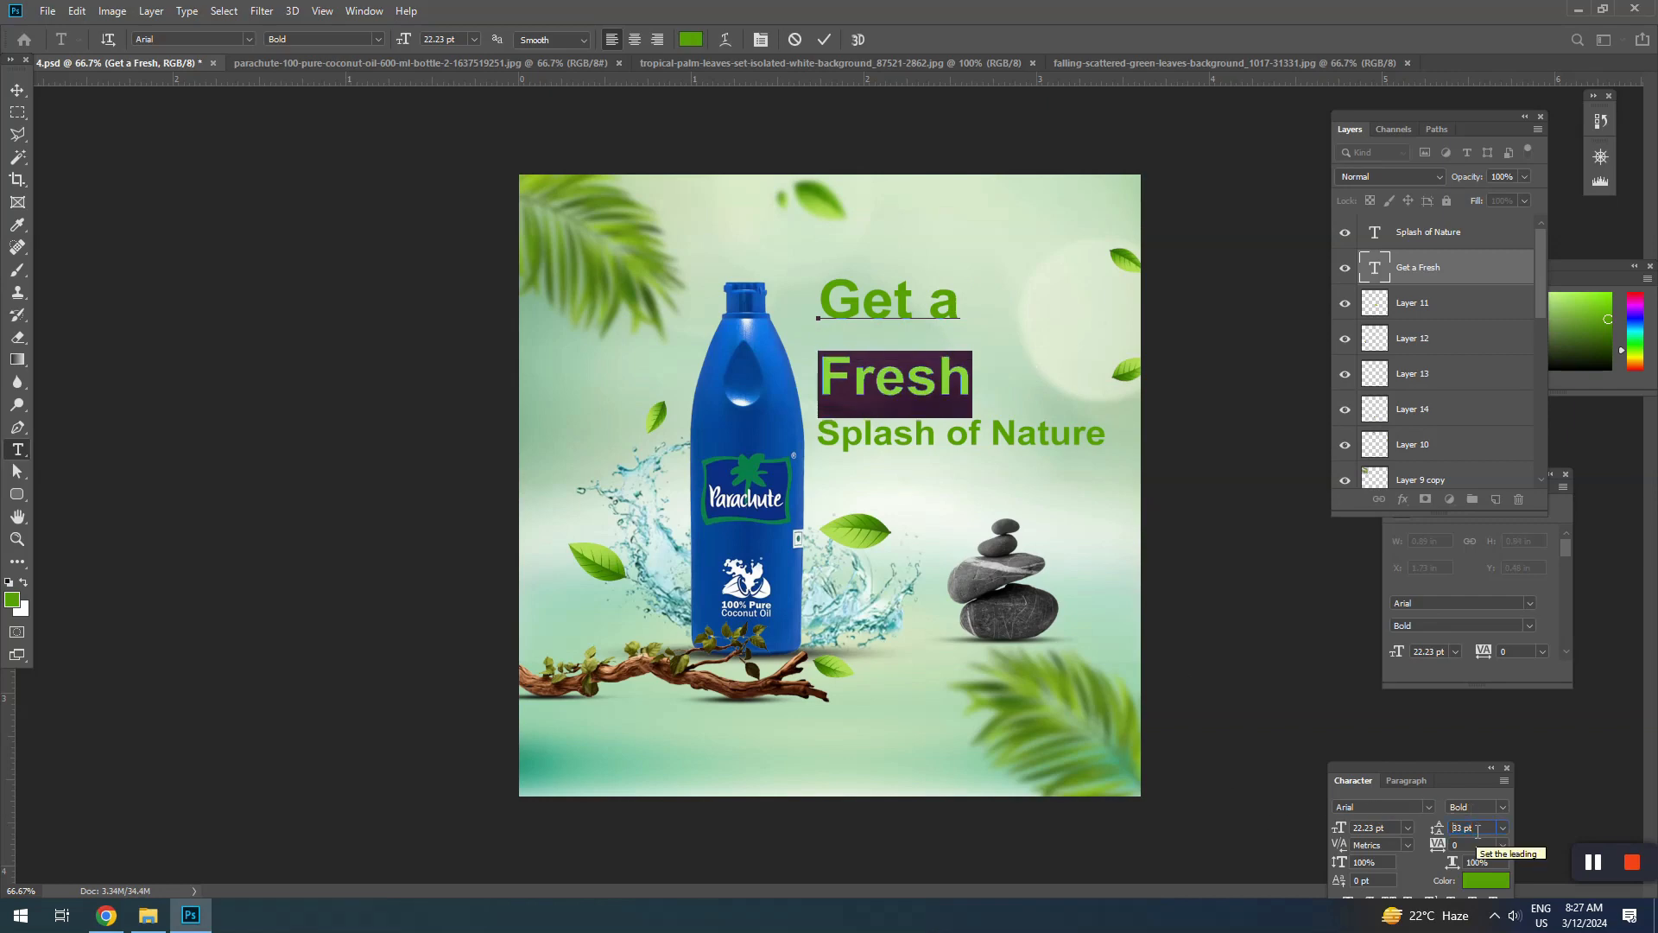
scroll(1477, 832, down, 10)
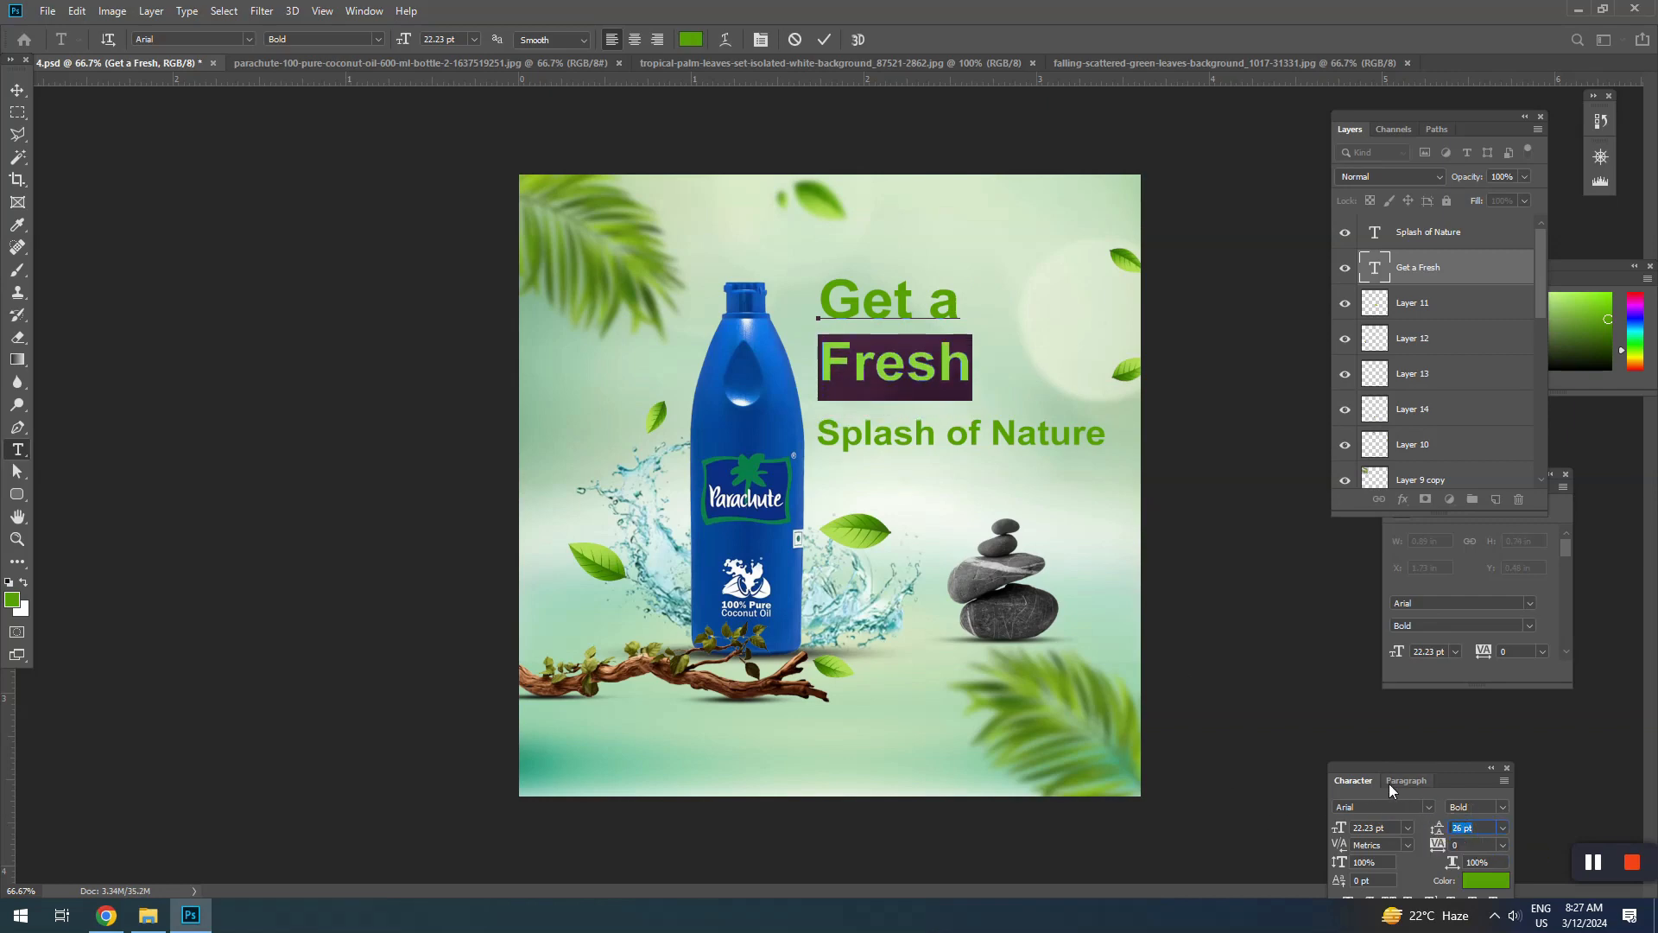
Move the floating character settings clear of the screen edge and enlarge the word "Fresh" to 31 pt
drag(1392, 770, 1322, 739)
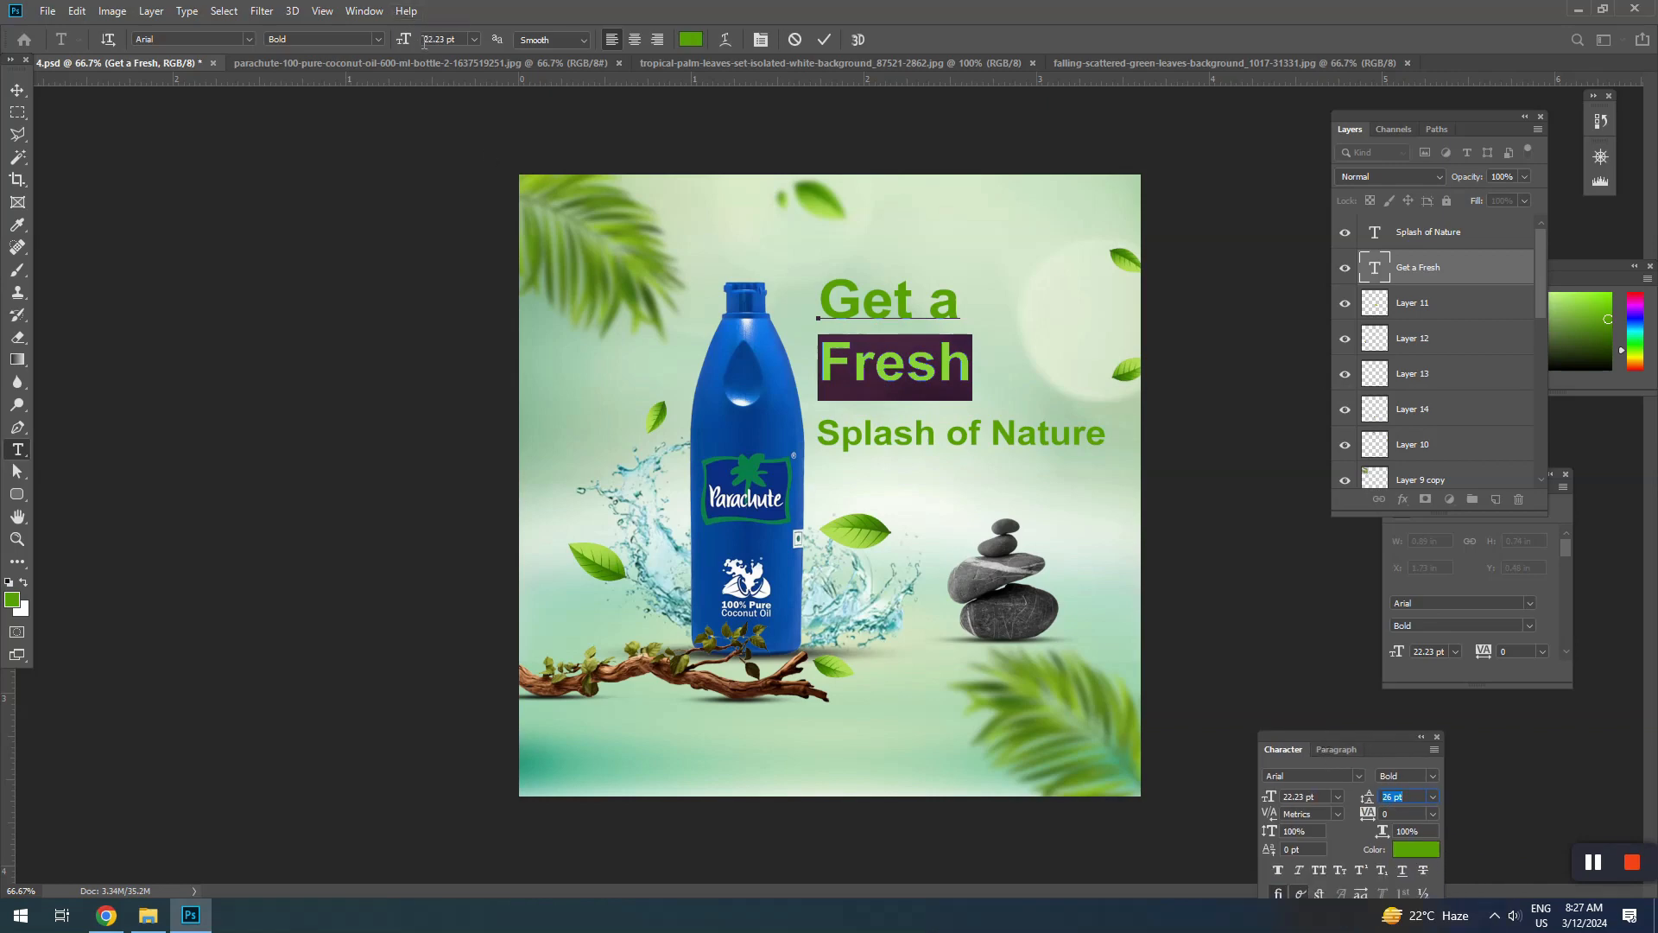
scroll(433, 38, up, 9)
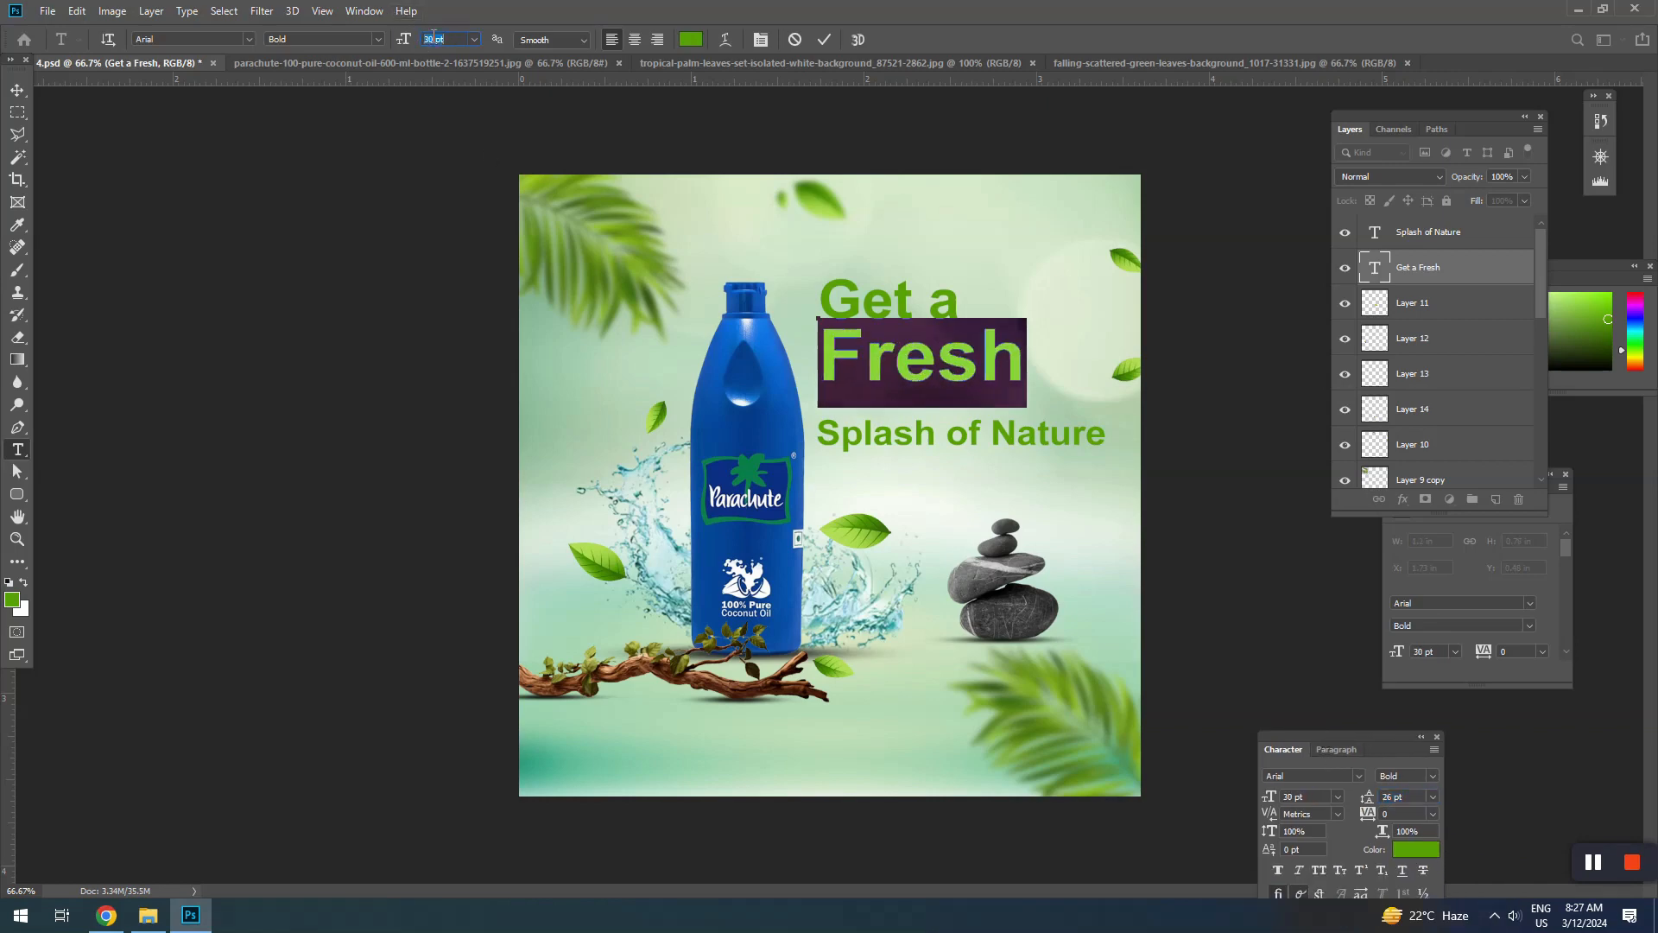
click(865, 329)
Recolor the word "Fresh" in the headline to the dark green 018338
drag(816, 346, 1112, 387)
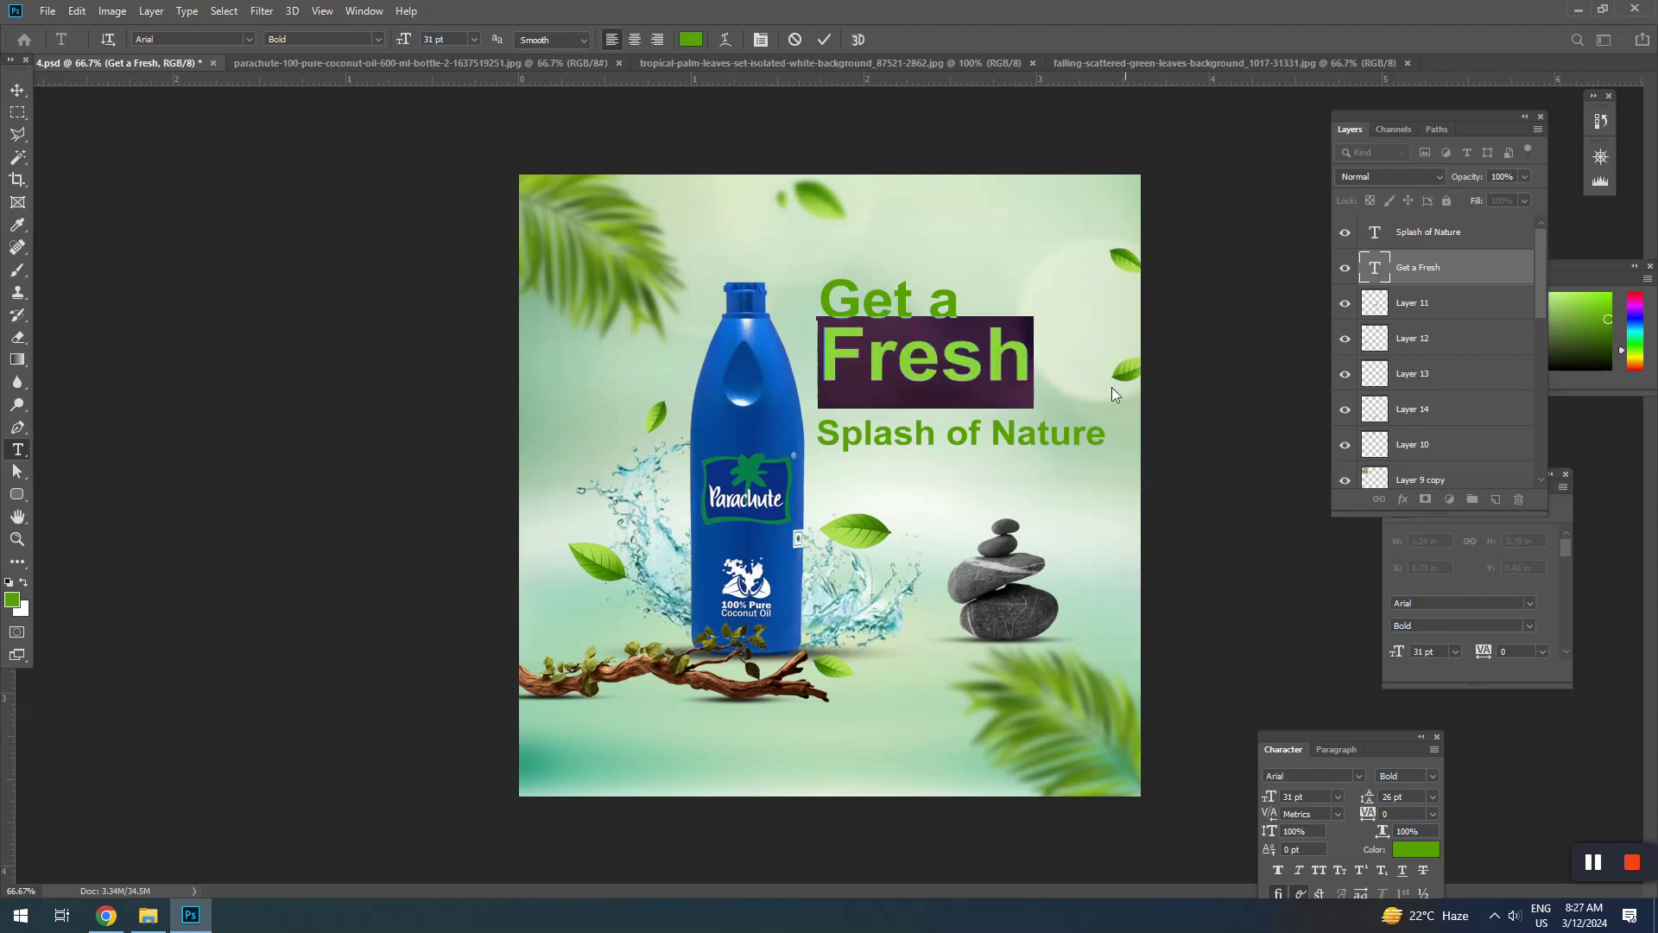
click(691, 38)
click(1377, 330)
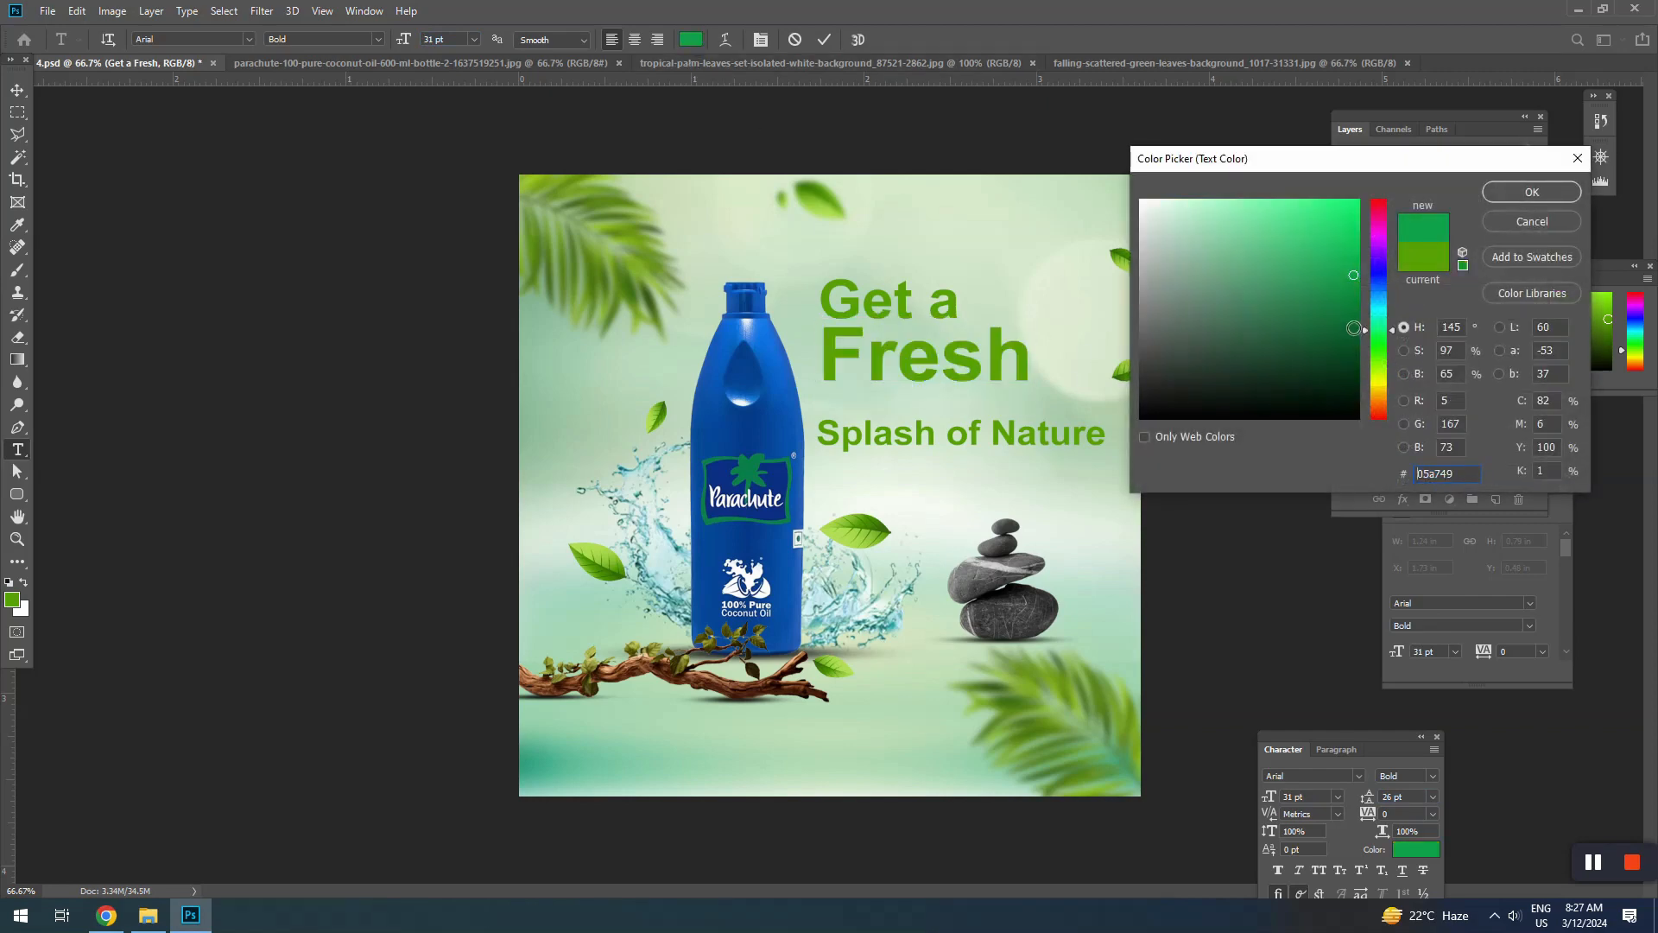
click(1354, 325)
click(1358, 302)
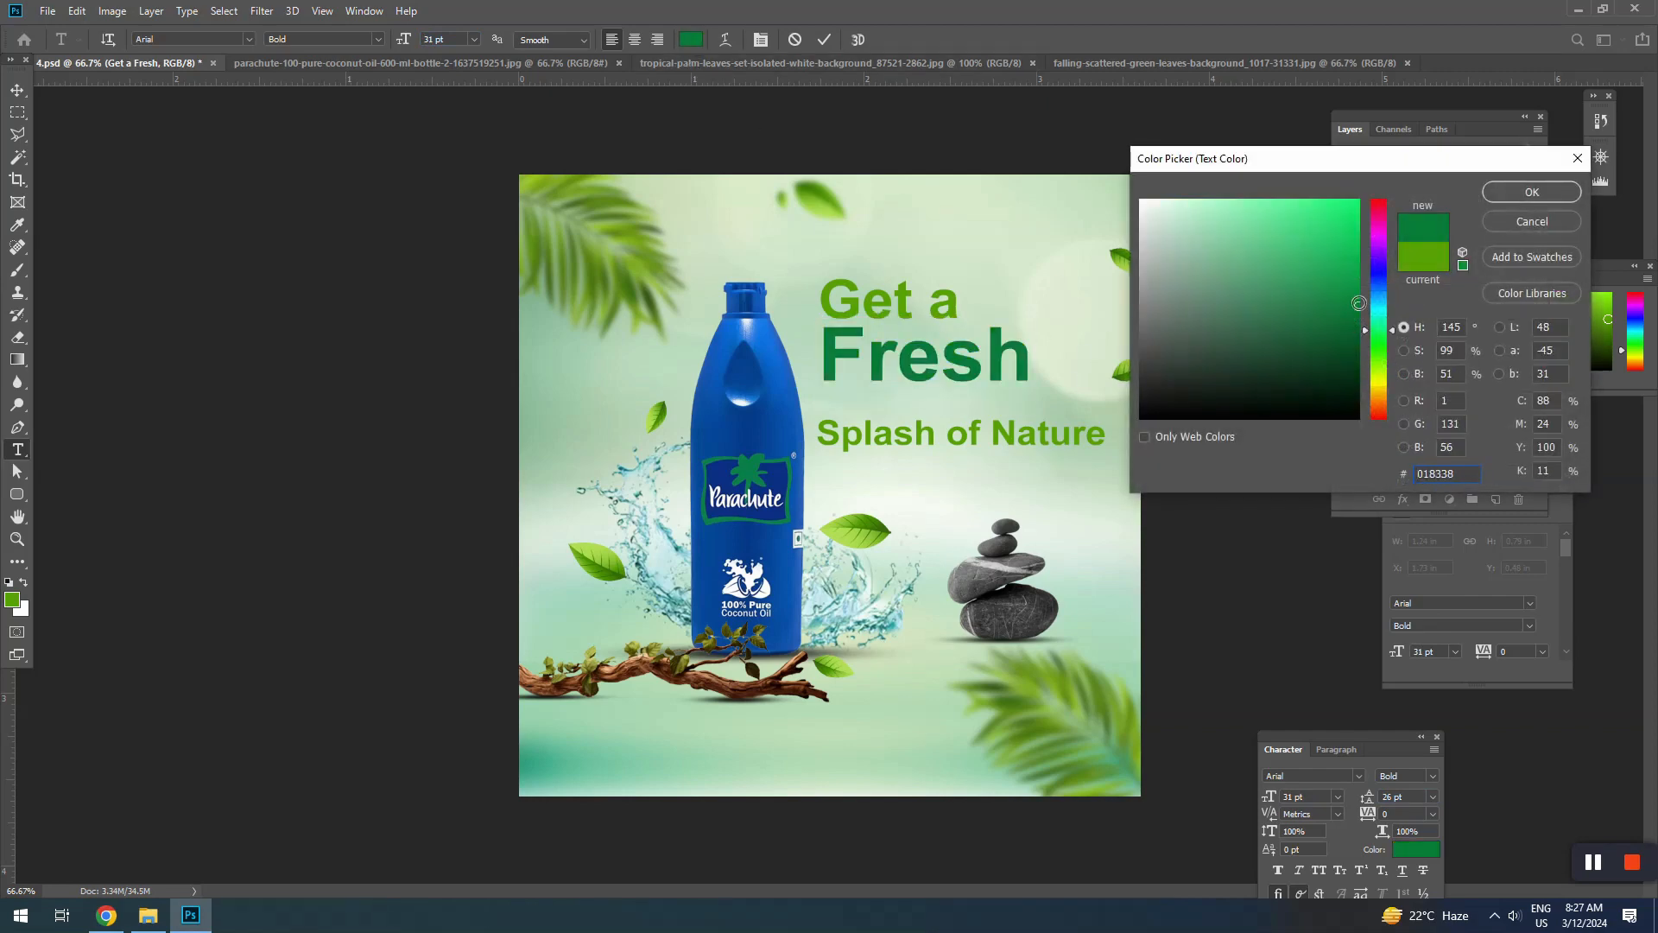
click(1511, 195)
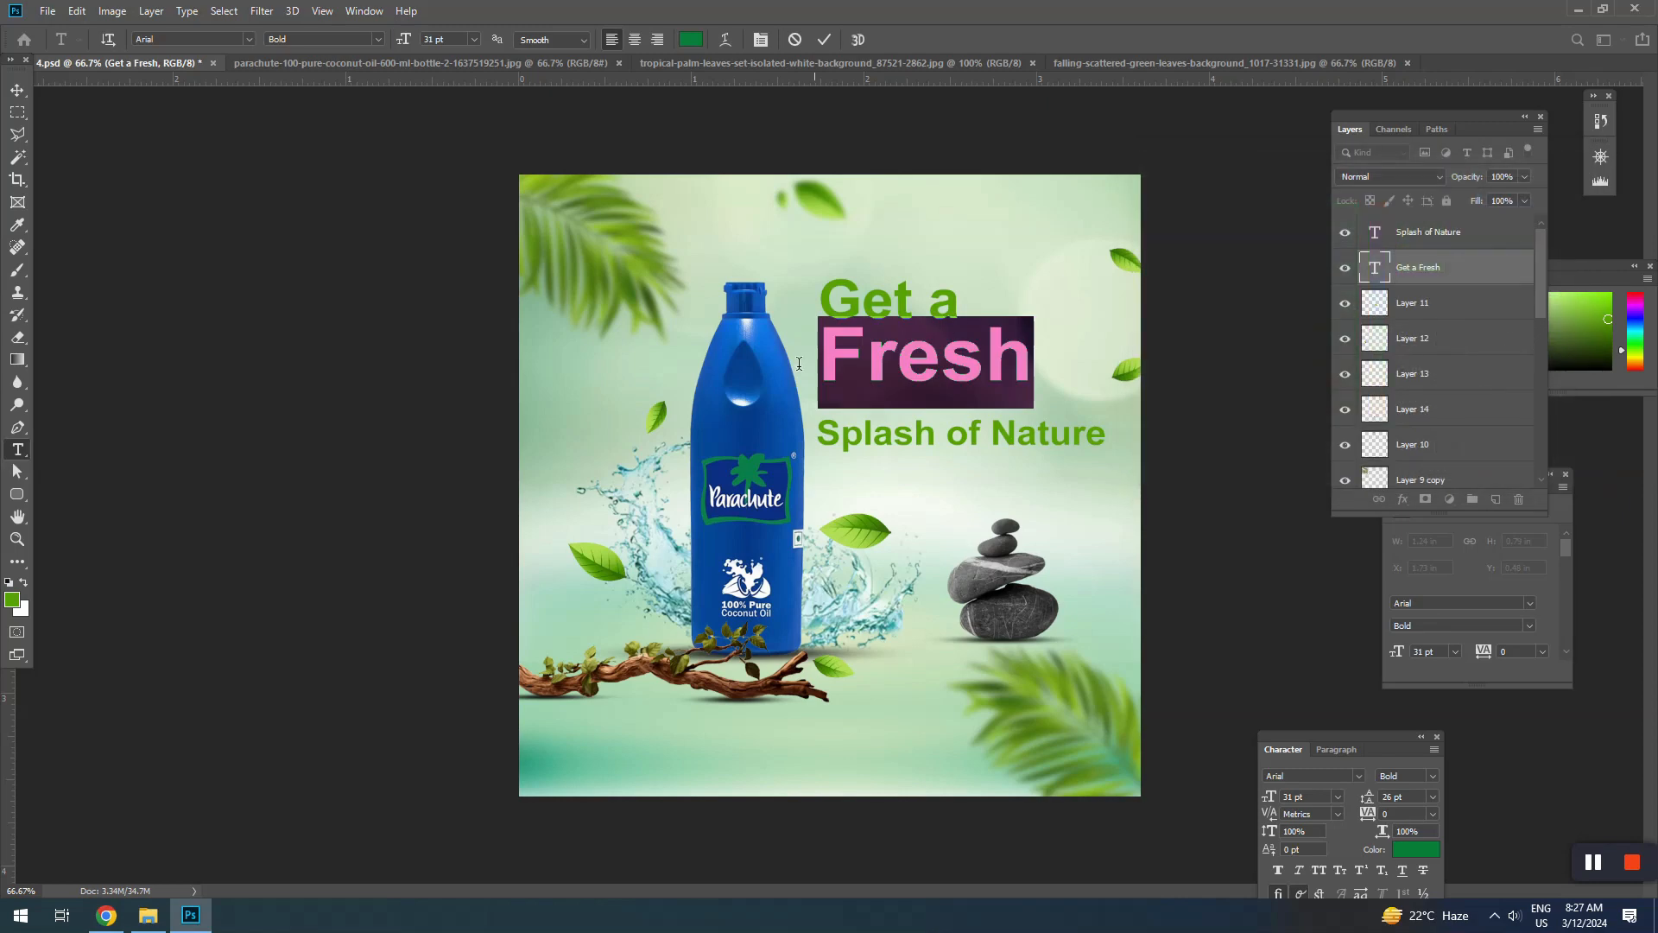
Raise the headline slightly, move "Splash of Nature" up beneath "Fresh" and scale it down to about 11.56 pt
click(17, 89)
drag(928, 377, 930, 367)
drag(936, 449, 935, 417)
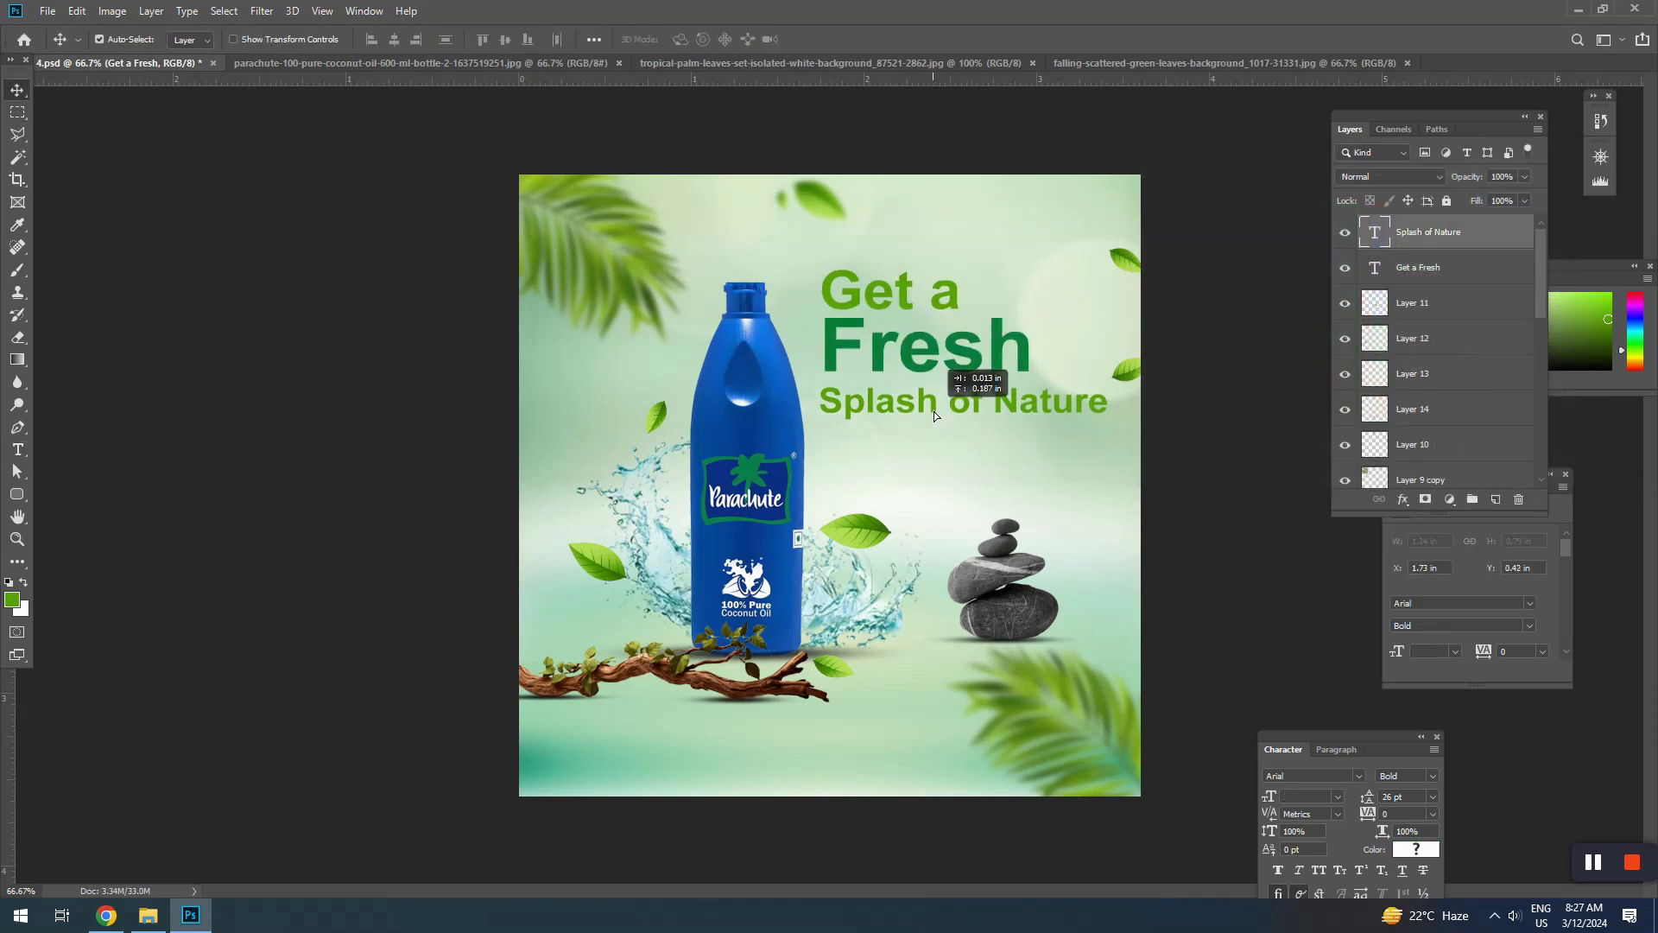
key(ctrl+t)
drag(1106, 381, 1019, 416)
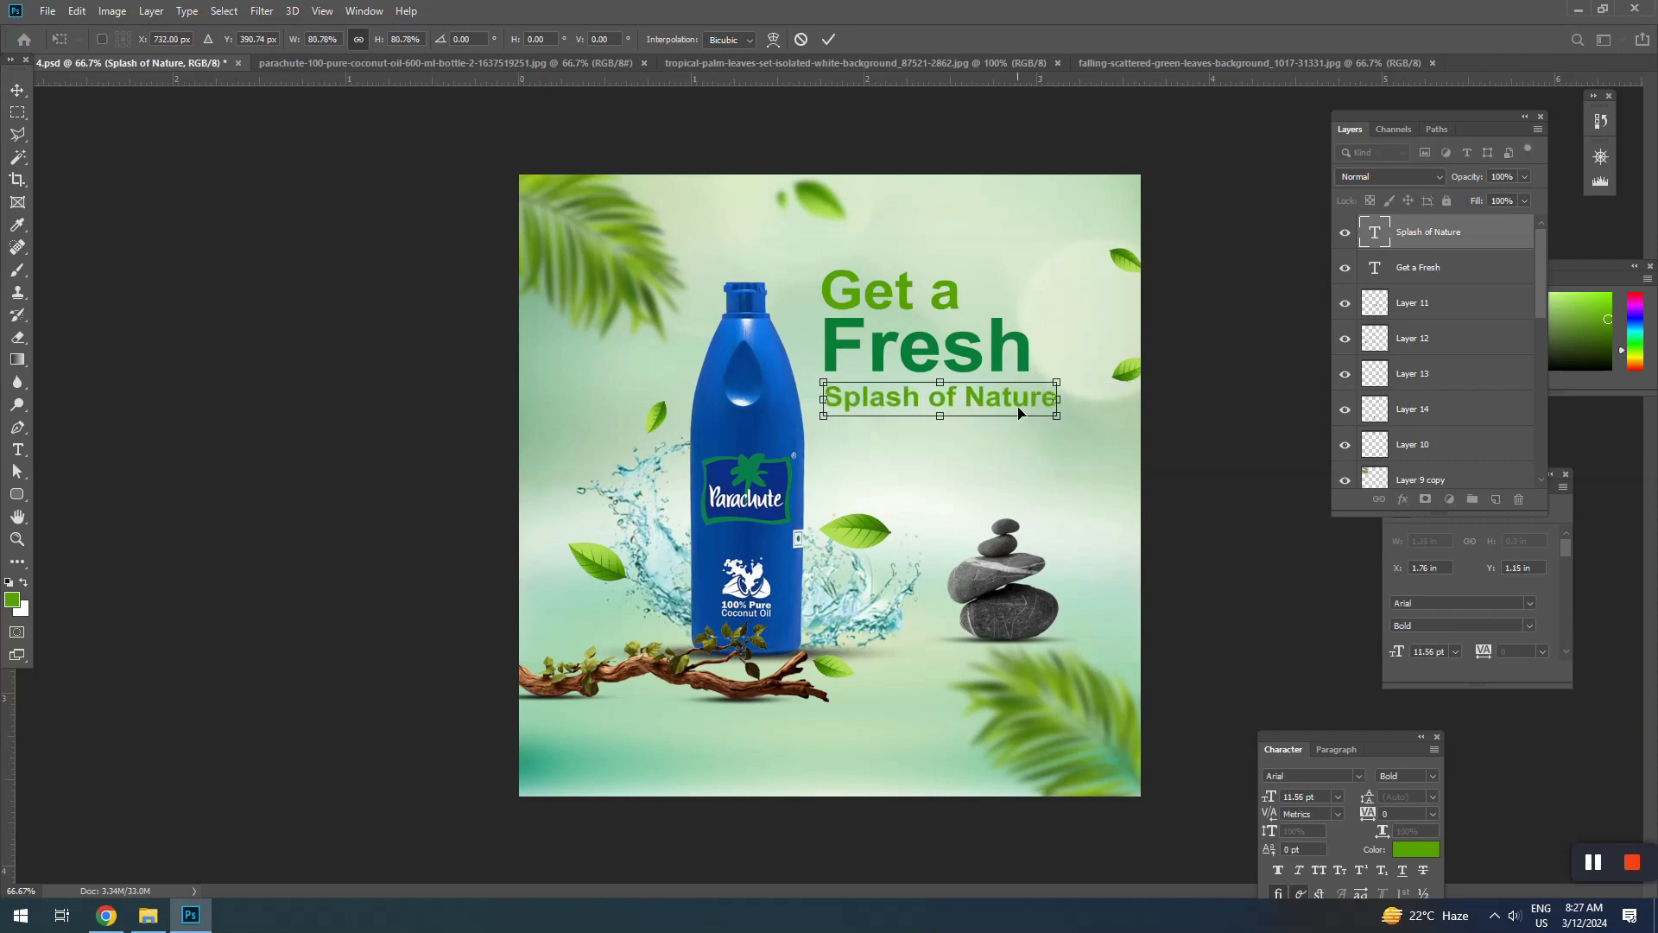
key(Return)
Change the font of the word "Fresh" in the headline to Candlescript Demo Version
key(t)
double_click(935, 362)
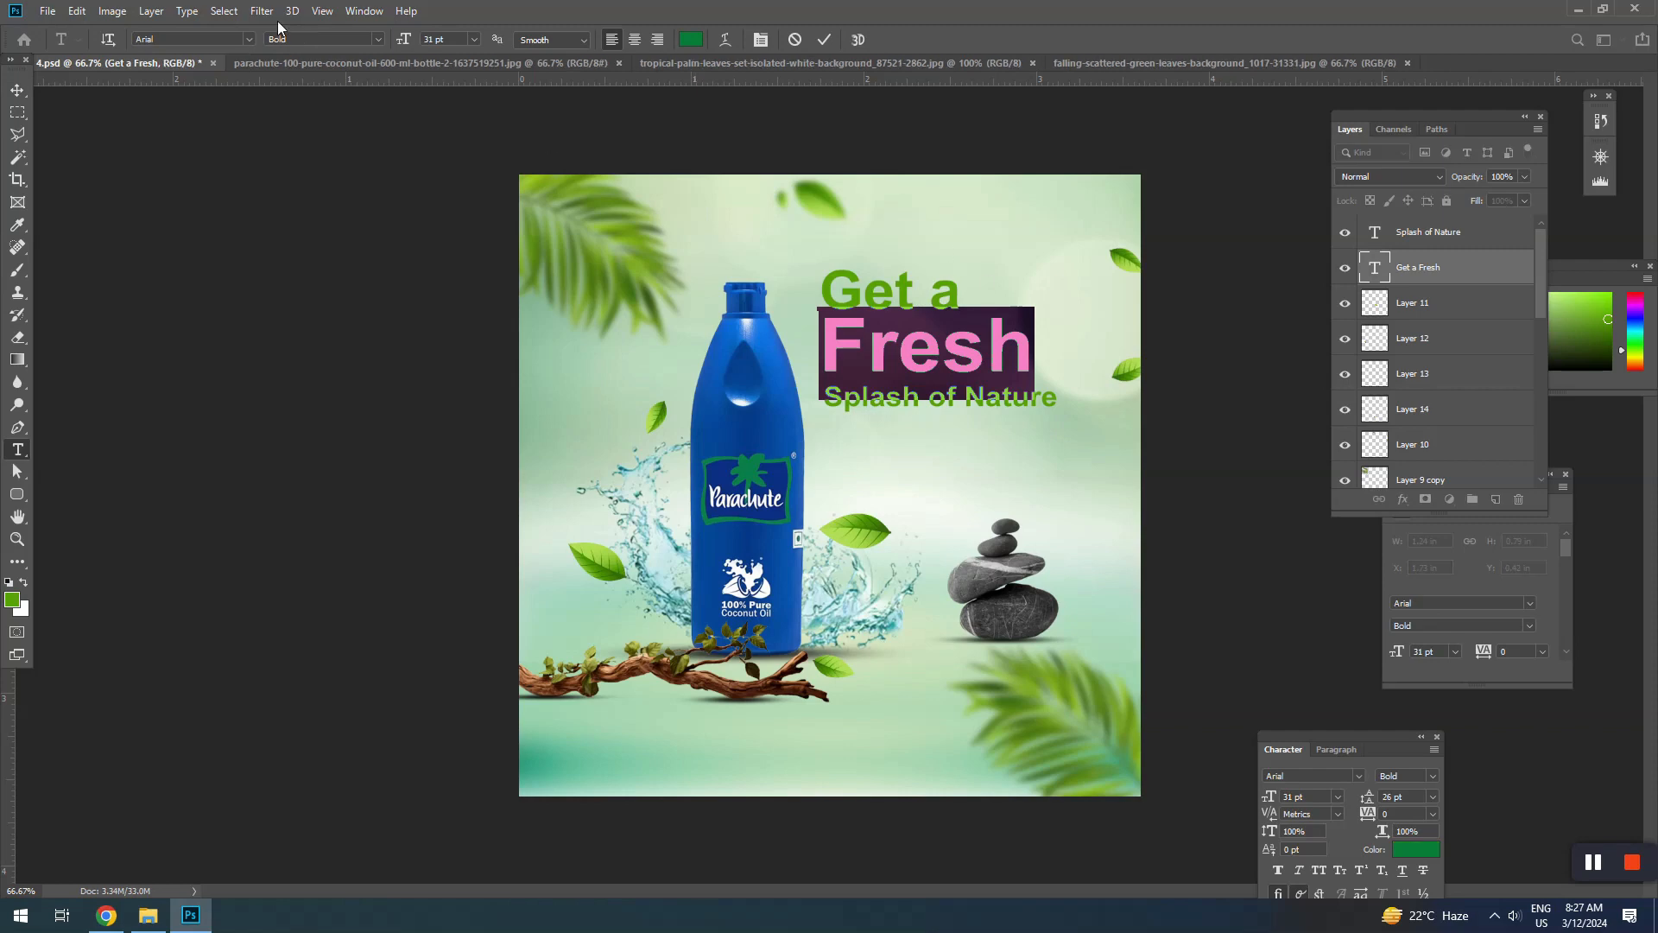
click(252, 38)
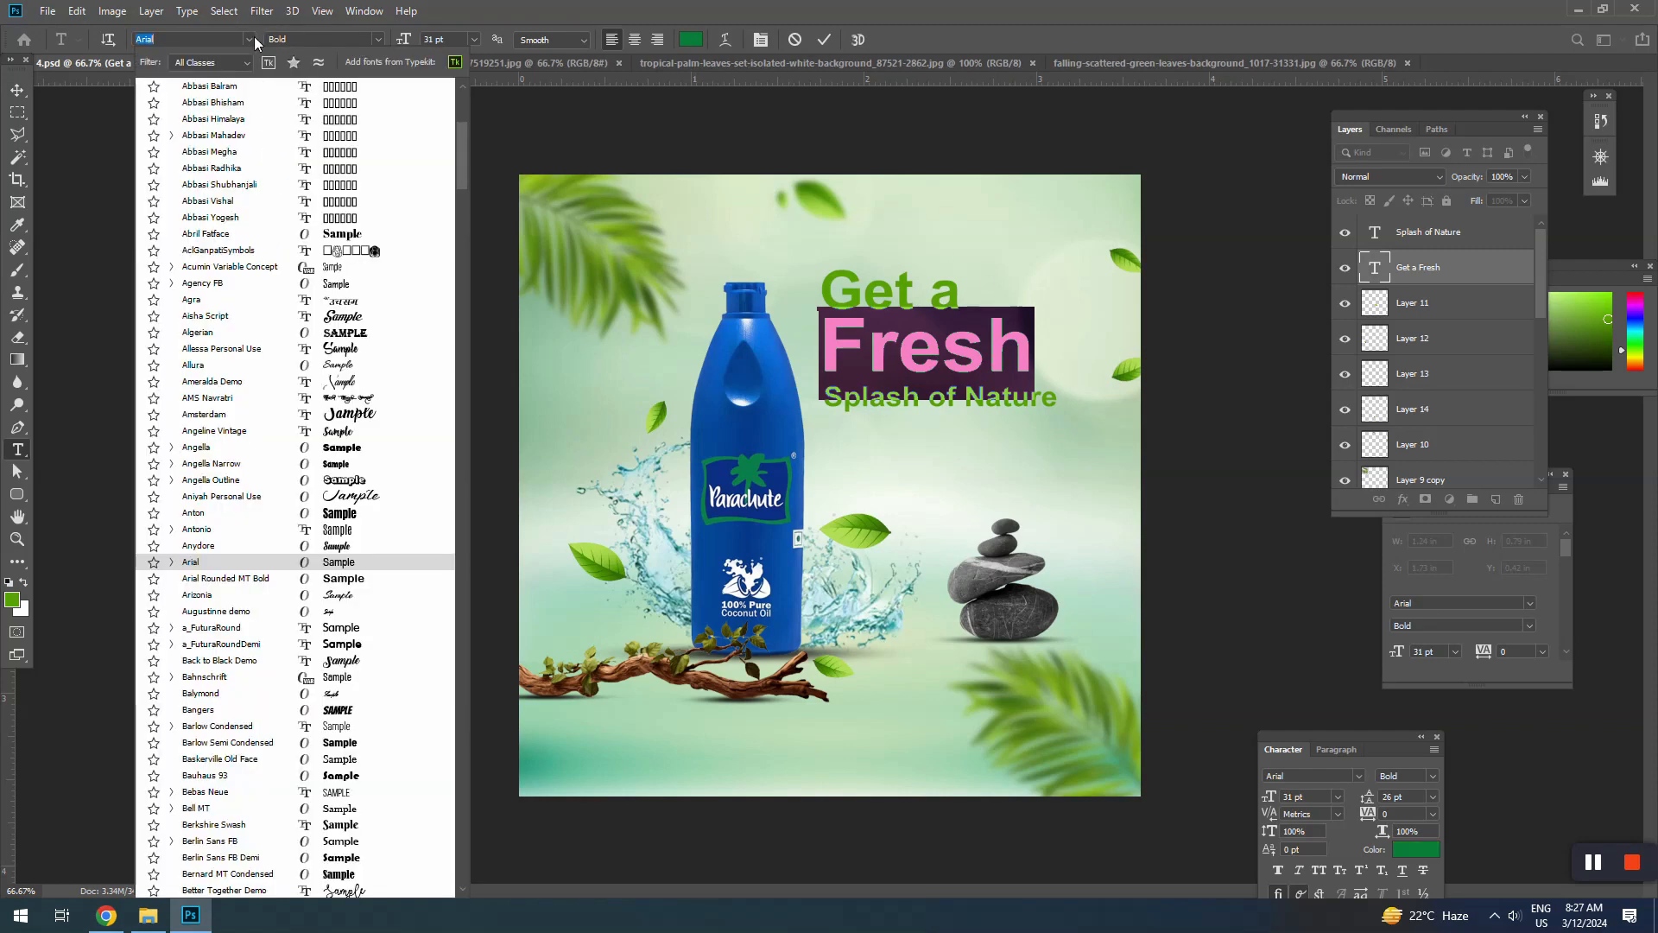
key(Up)
key(Up)
key(Up)
key(Up)
key(Up)
key(Up)
key(Up)
key(Up)
key(Up)
key(Up)
key(Up)
key(Up)
key(Up)
key(Up)
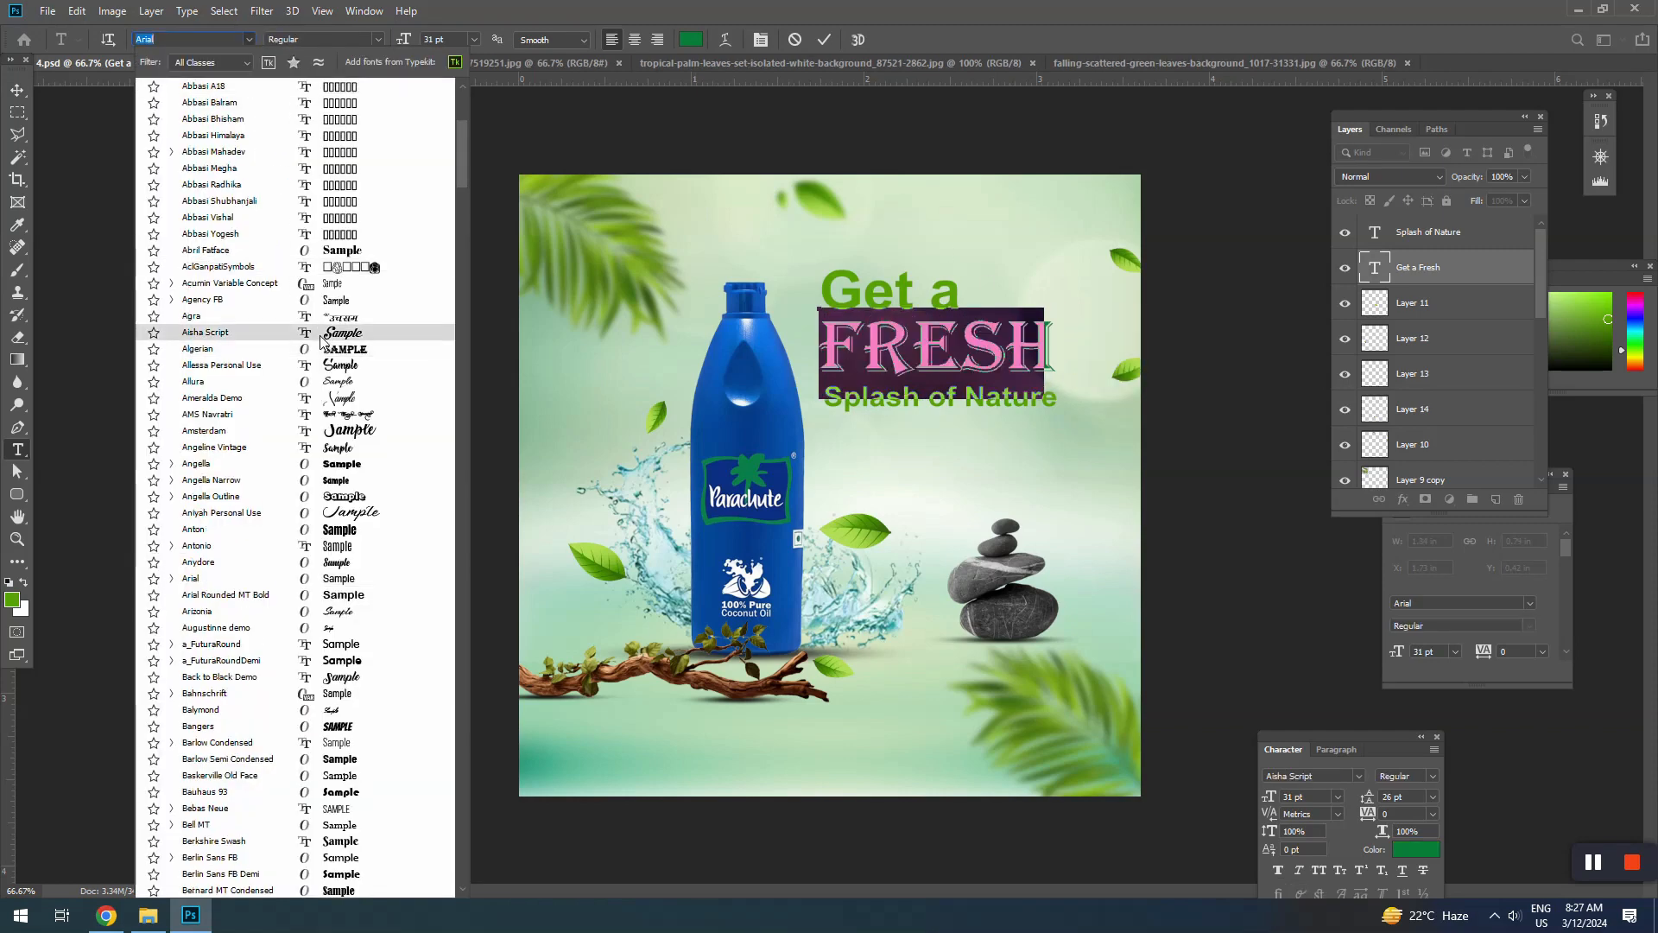
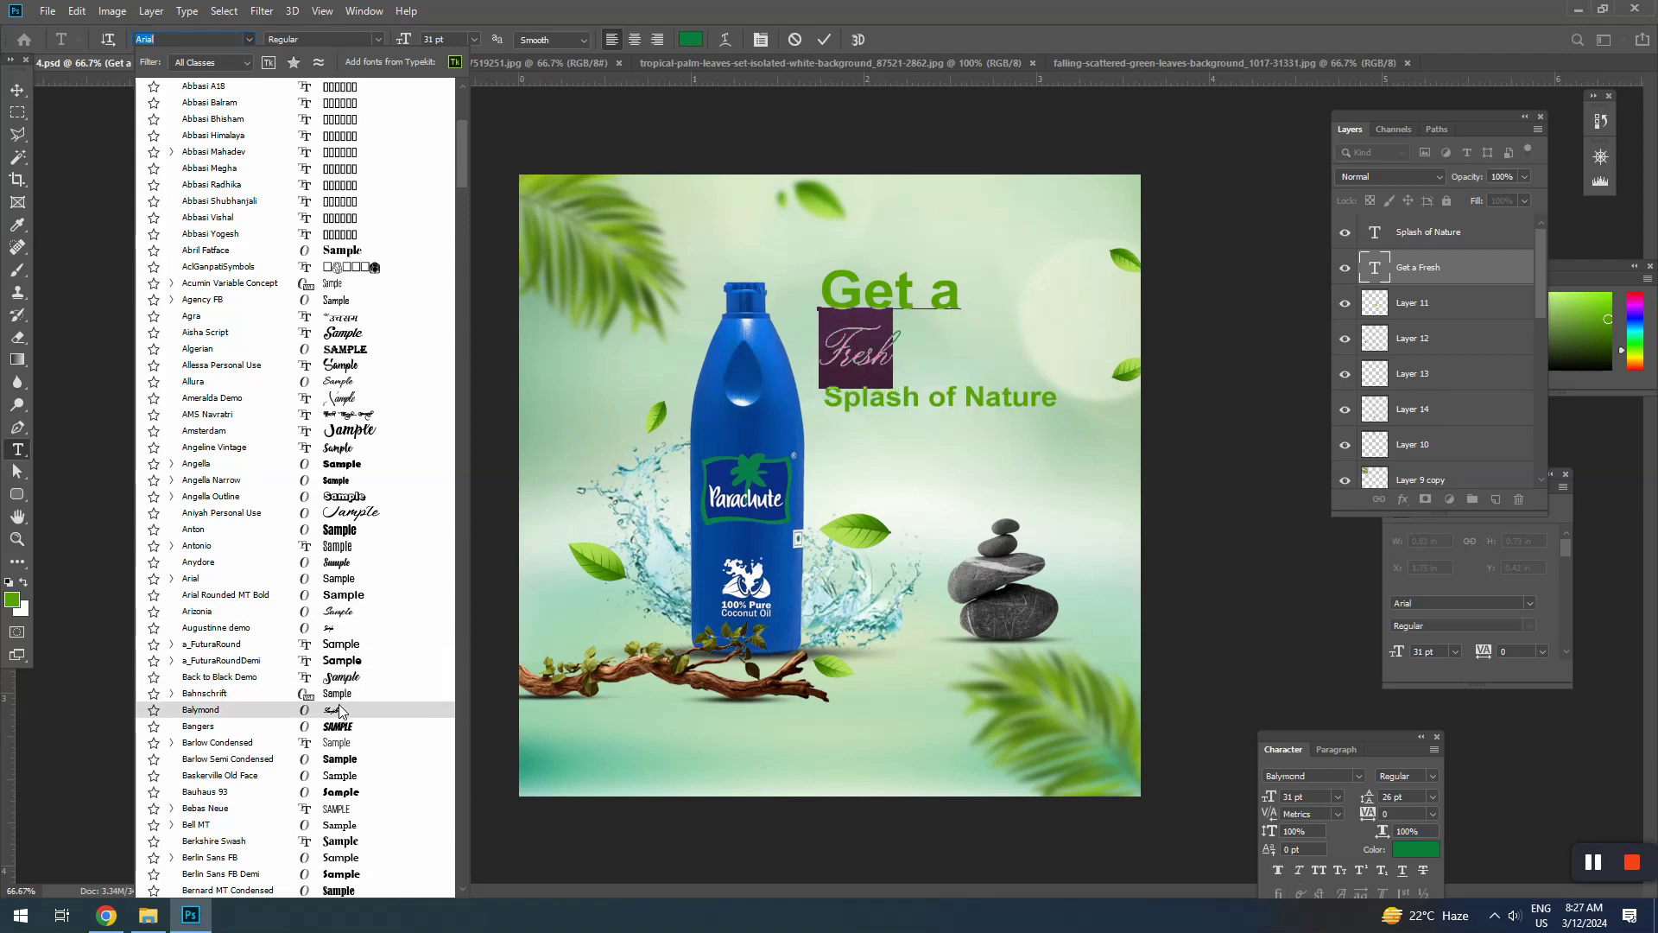
scroll(336, 657, down, 6)
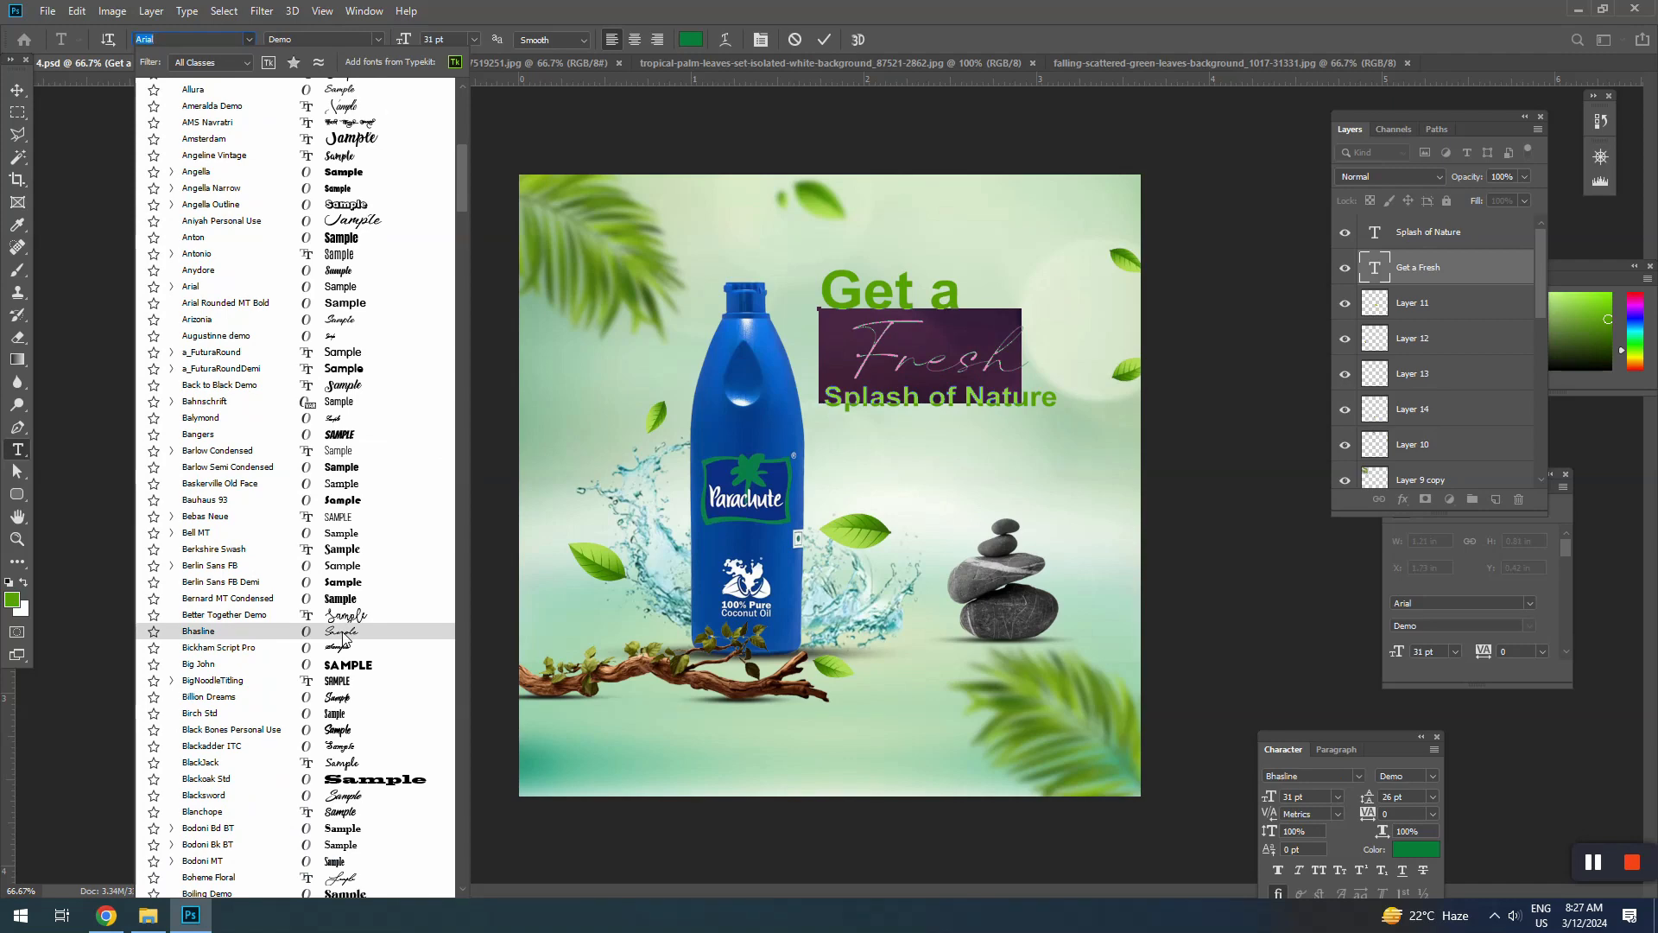
scroll(344, 637, down, 1)
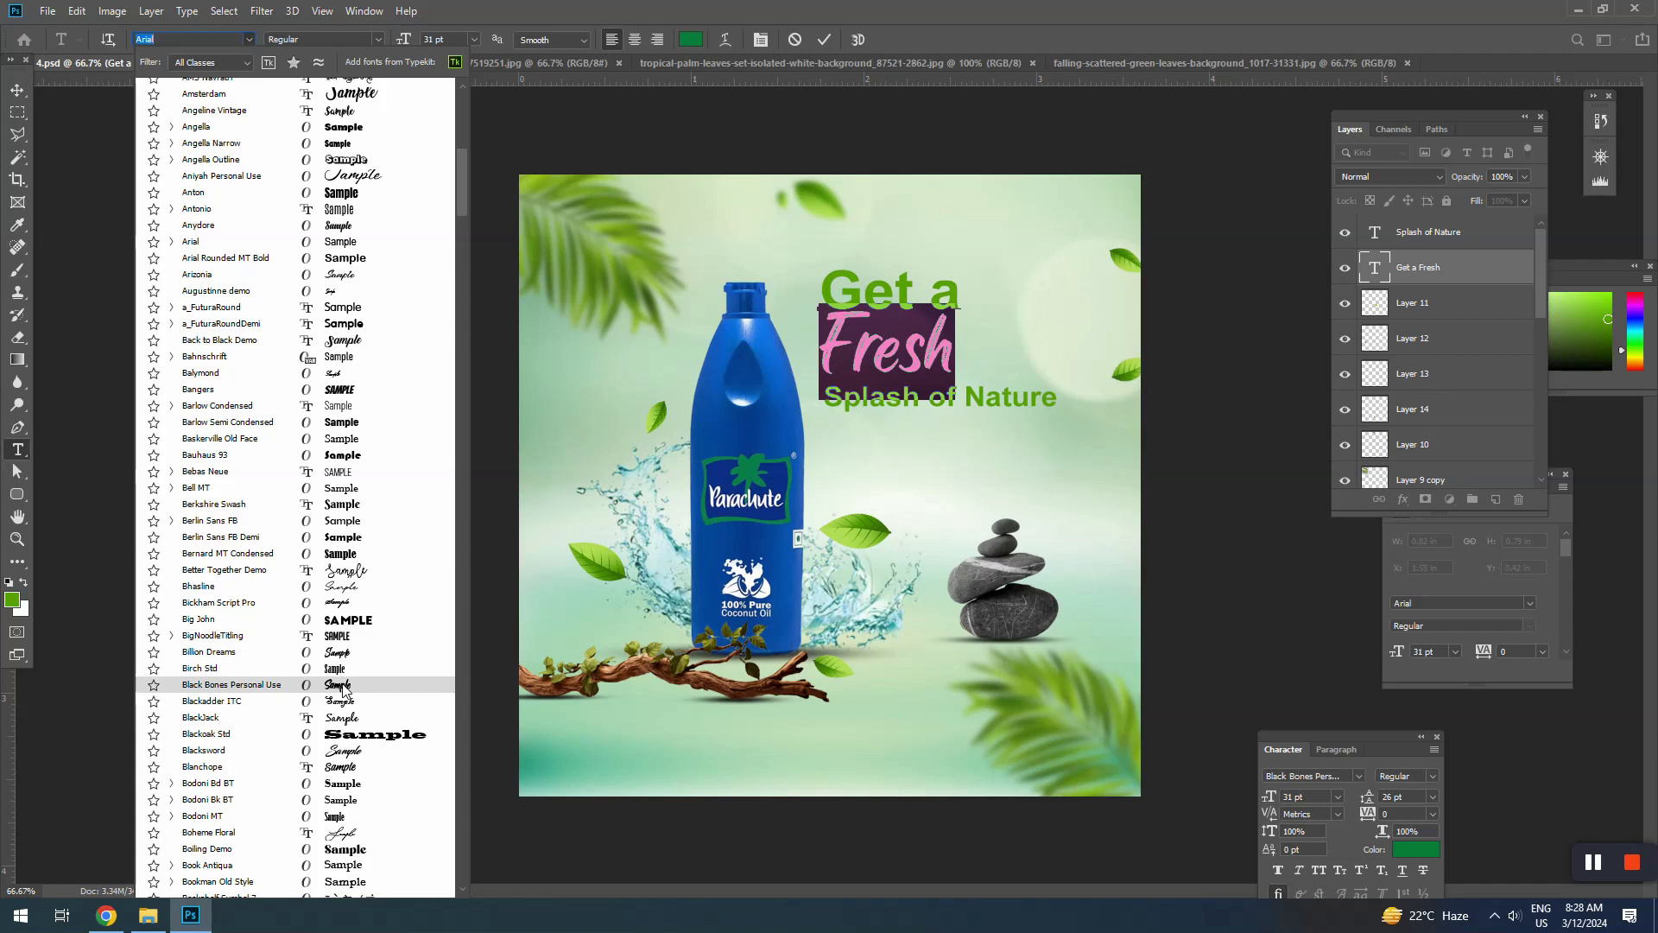
scroll(342, 723, down, 2)
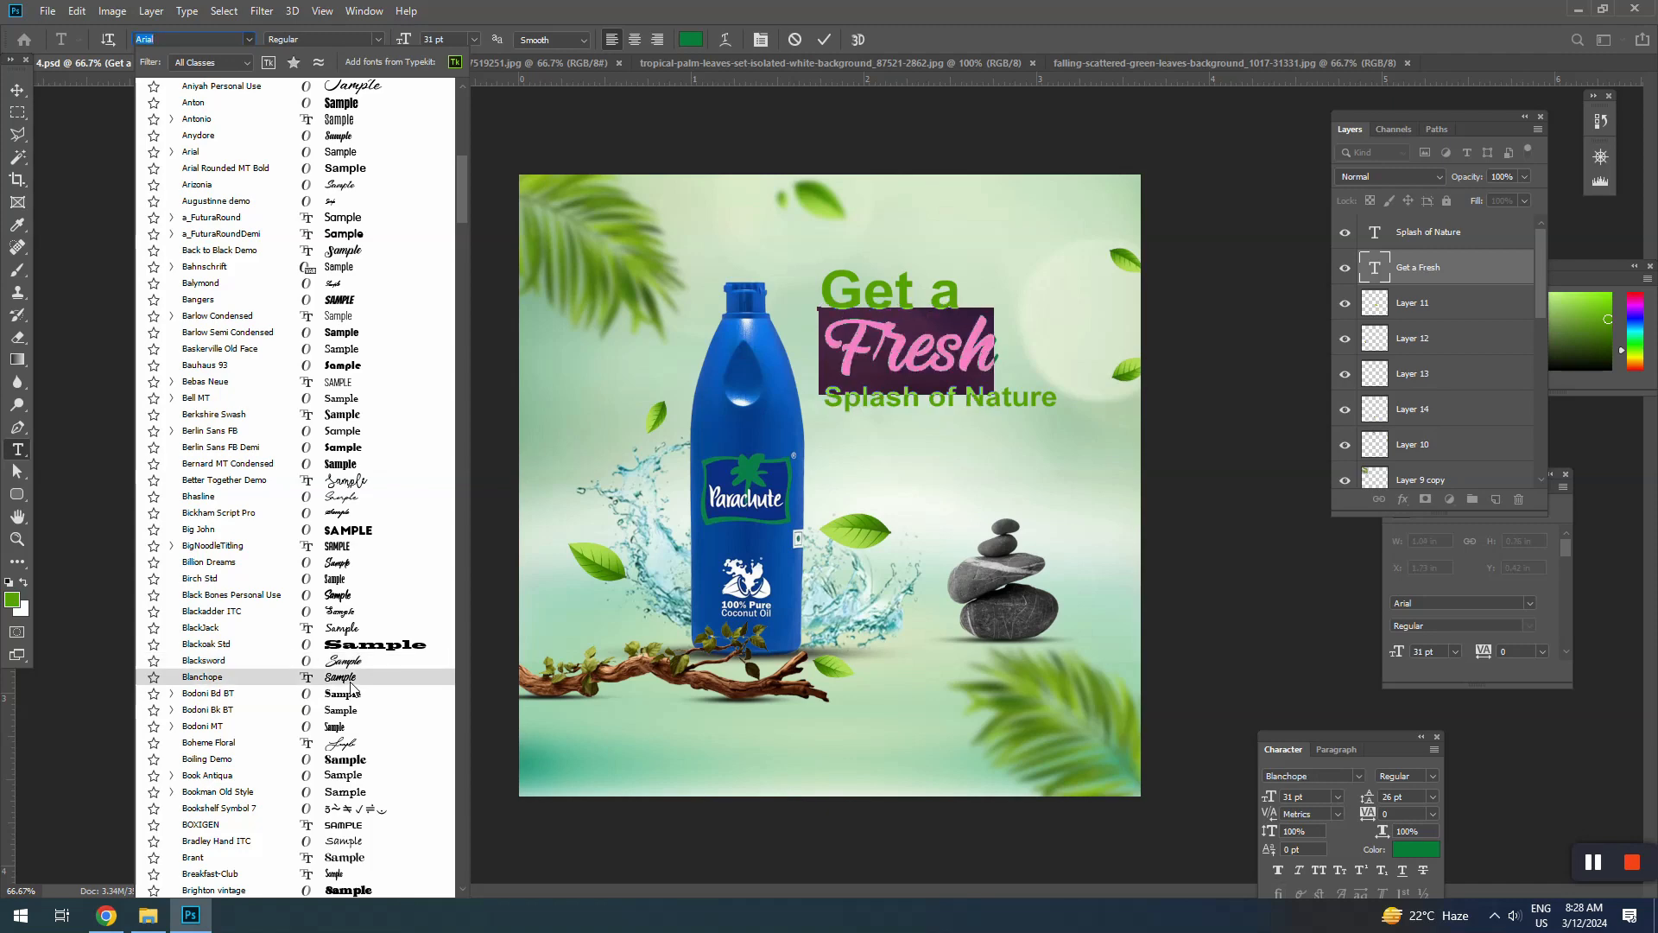
scroll(346, 747, down, 7)
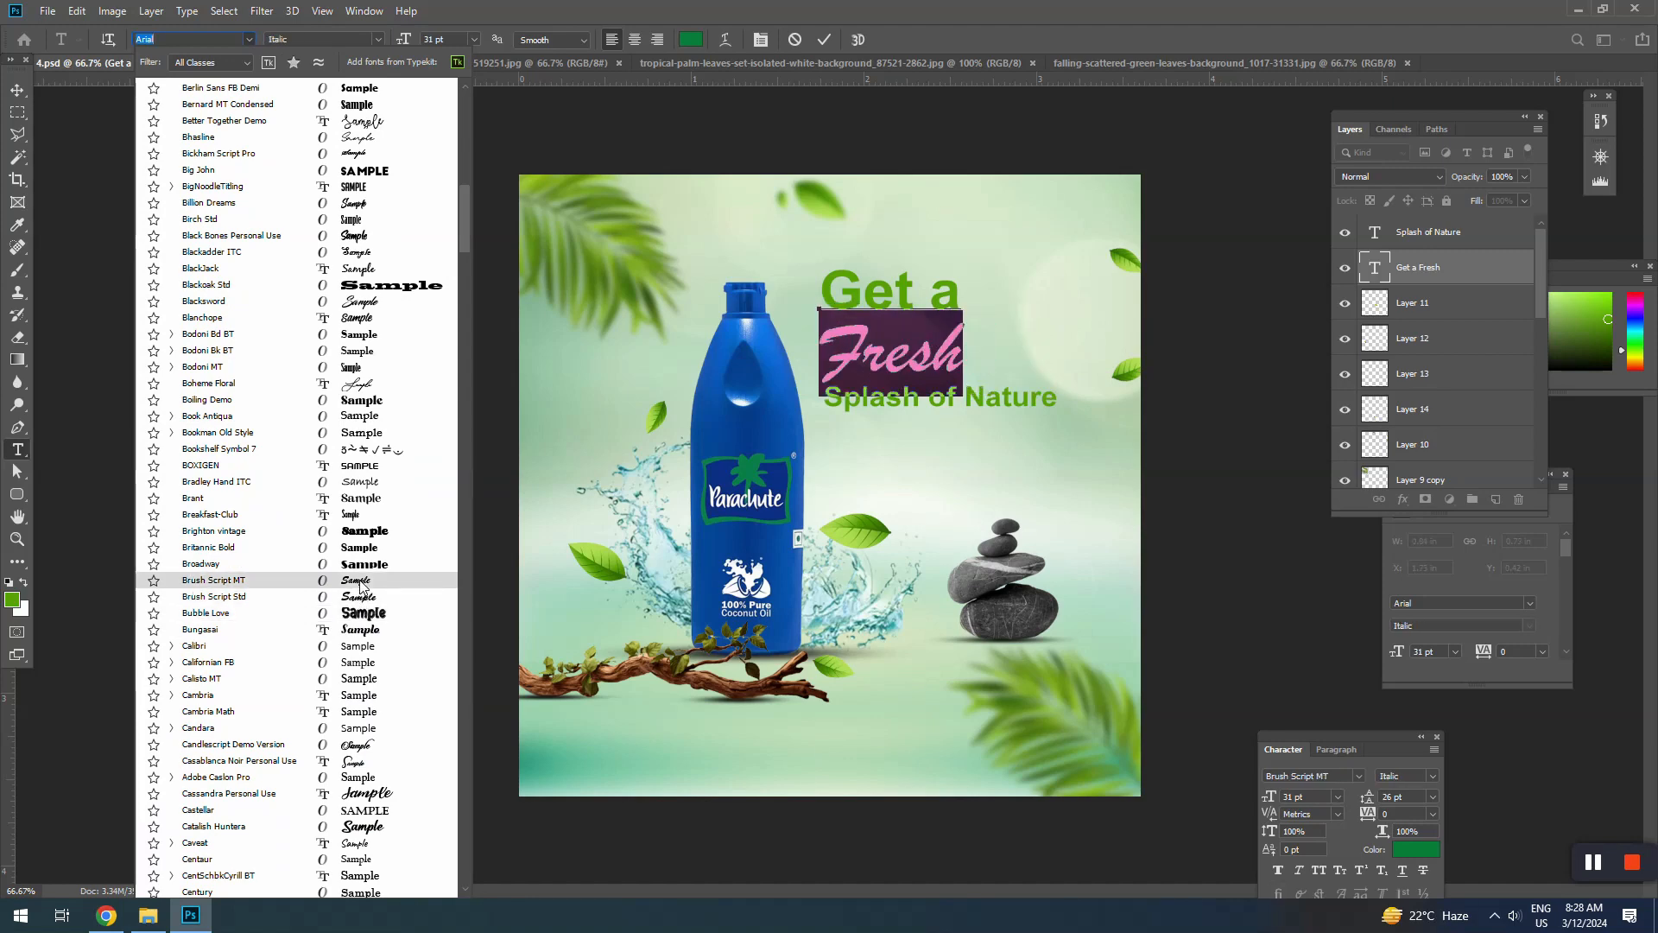
scroll(359, 585, down, 3)
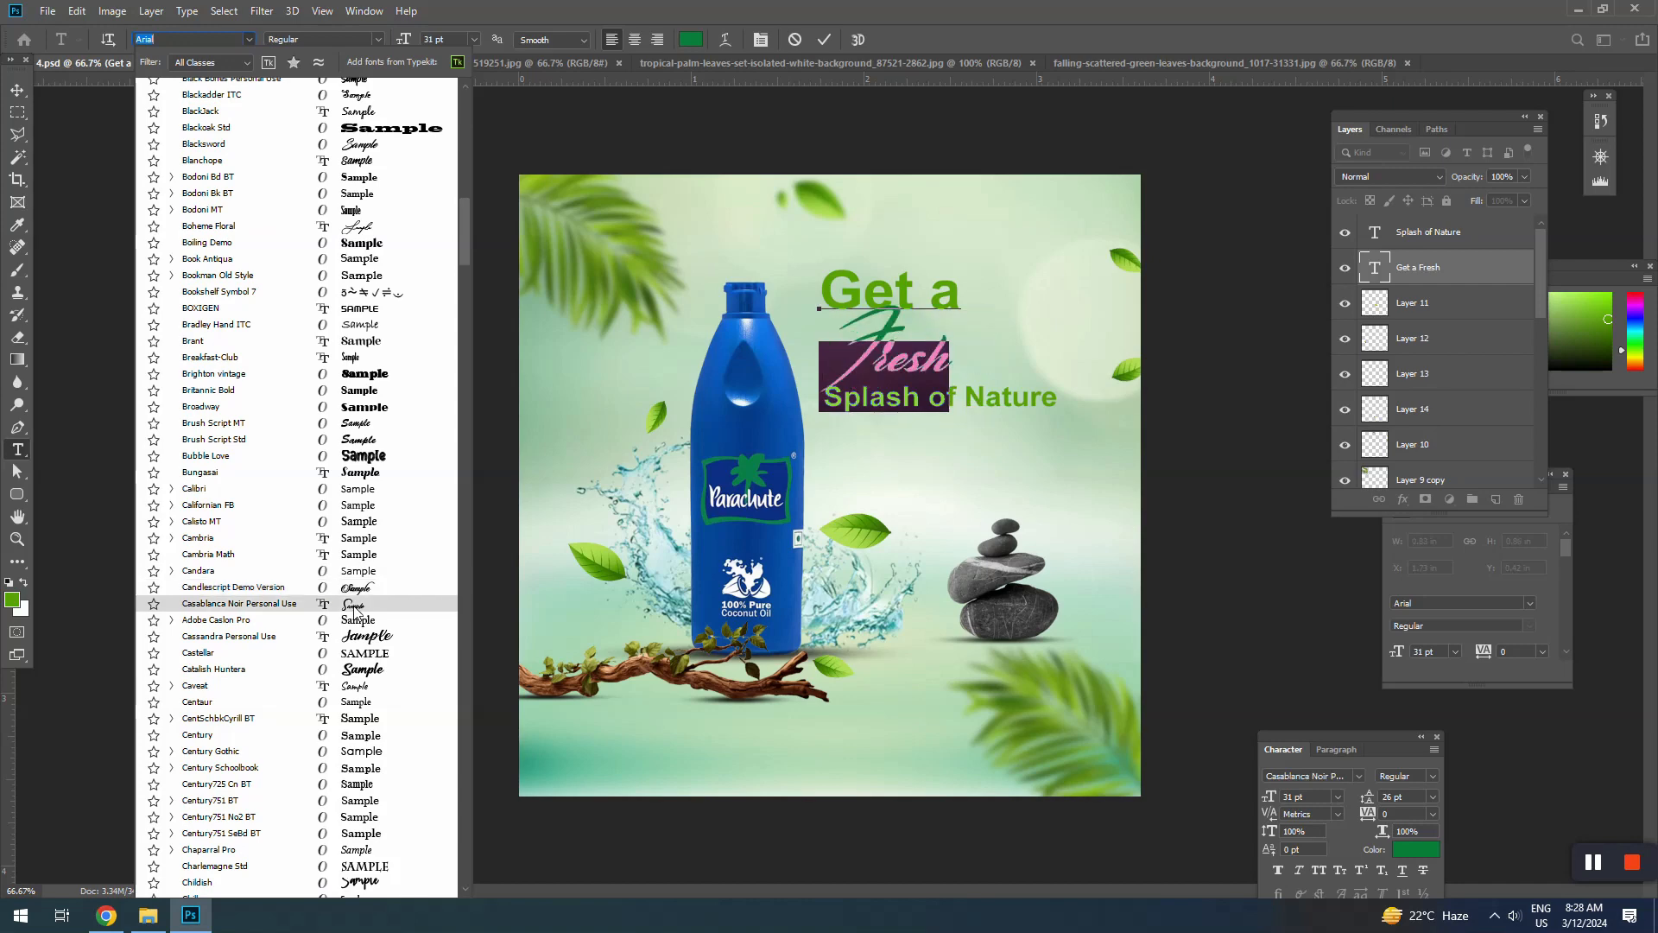
click(351, 589)
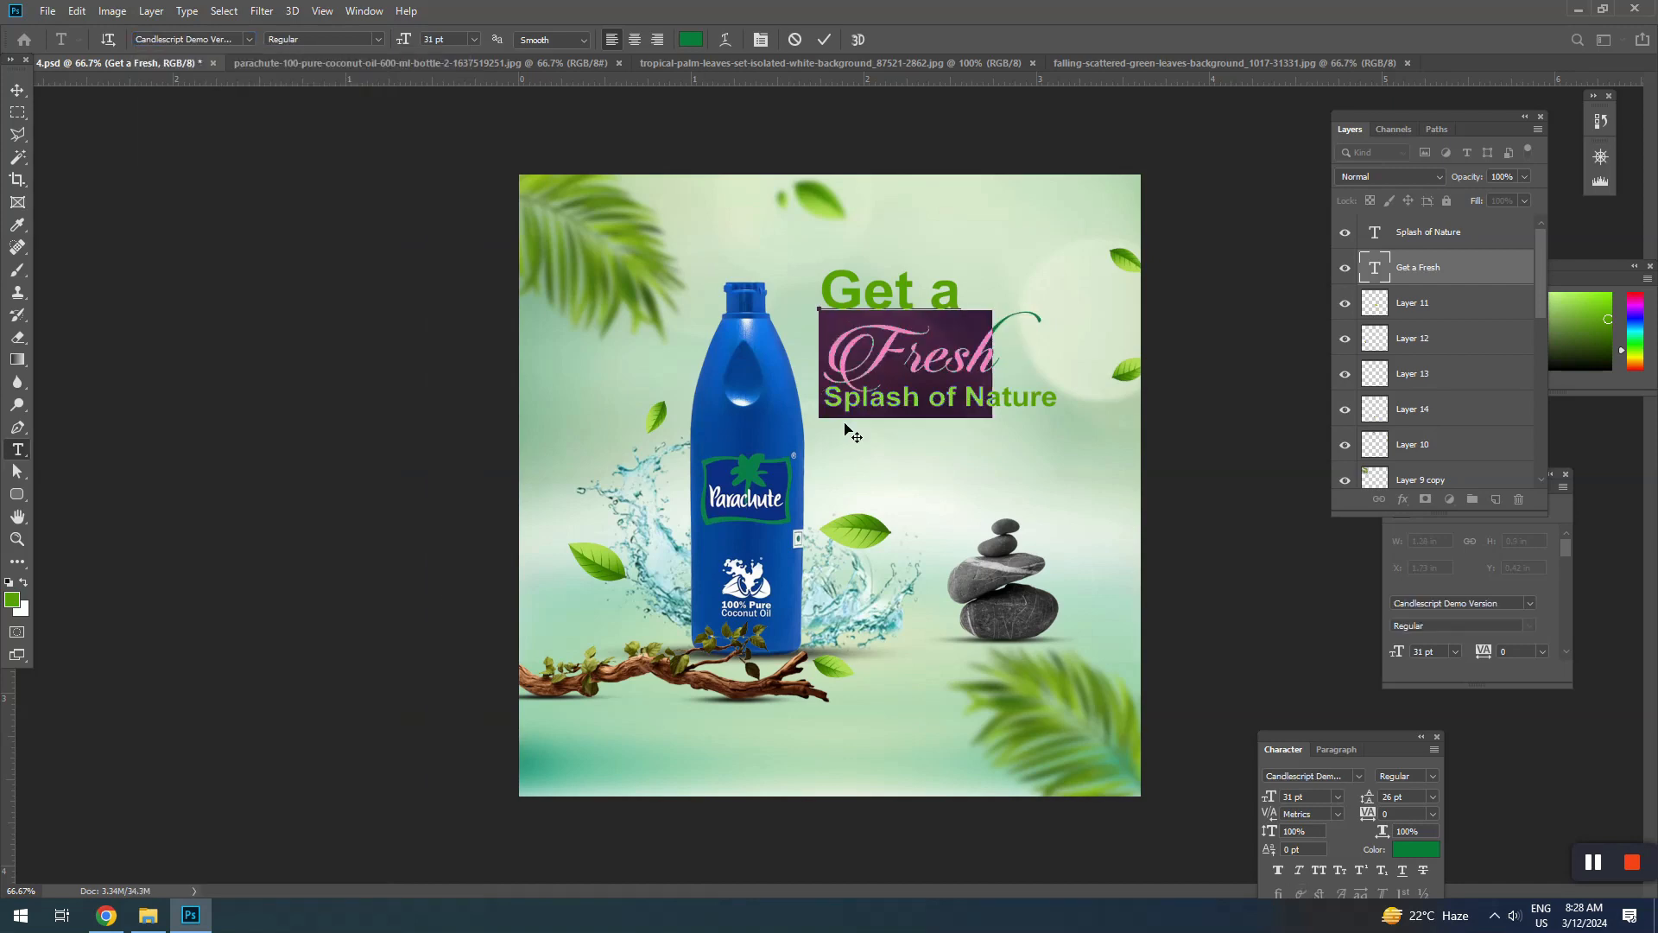
click(15, 93)
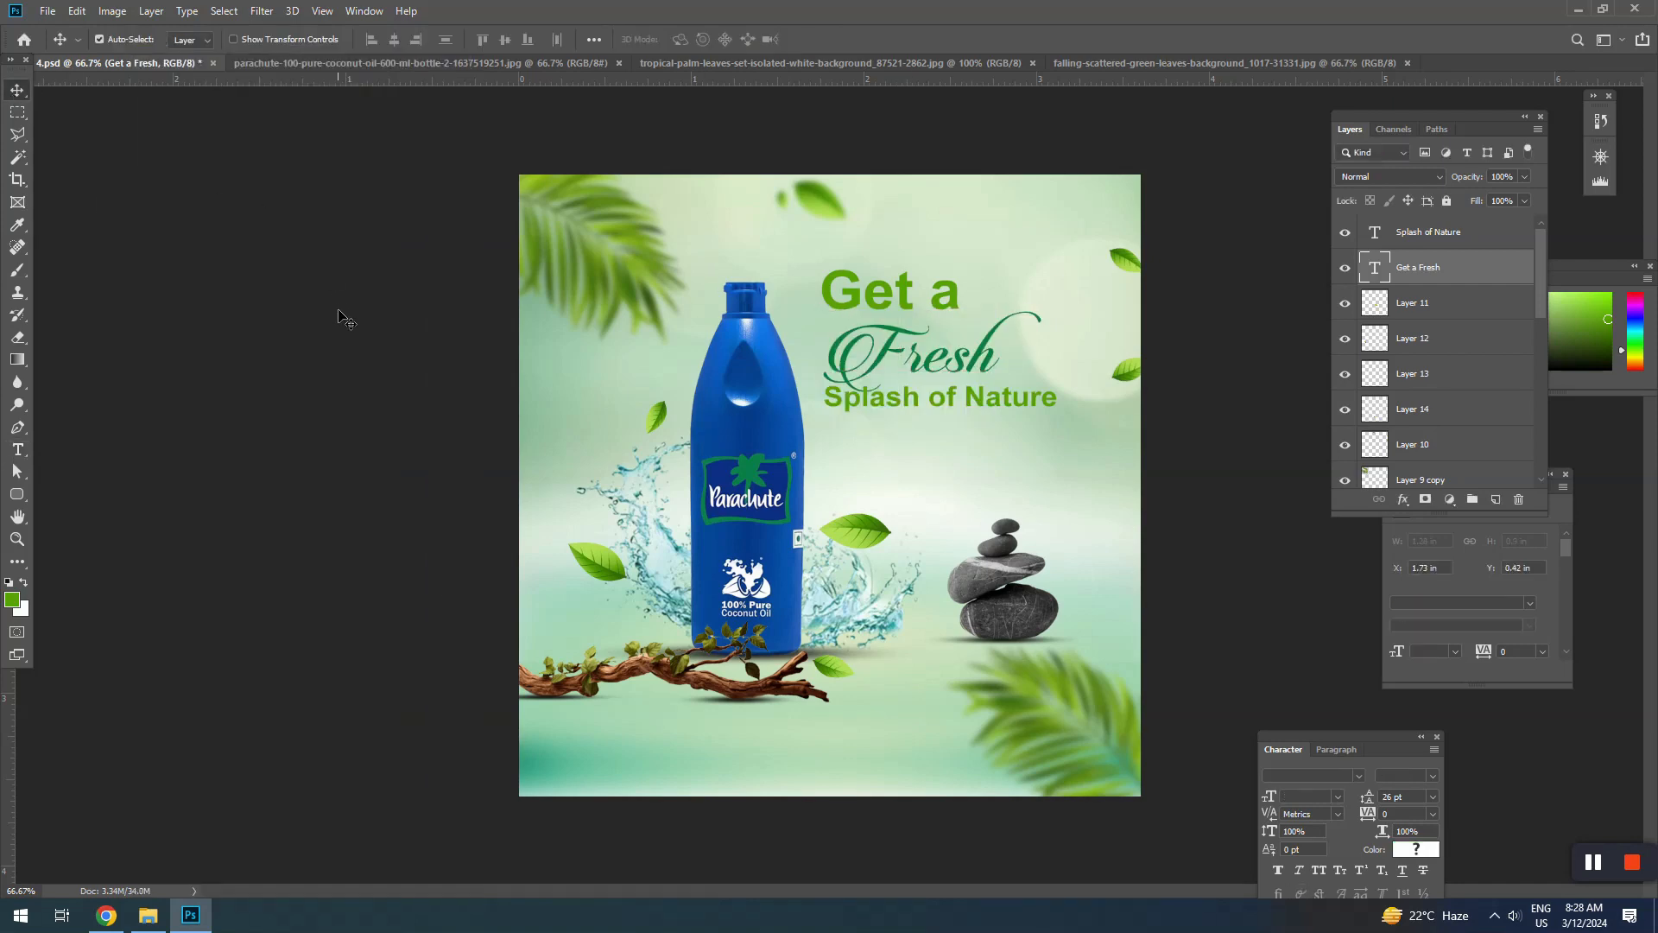
Move "Splash of Nature" lower, clear of the script word, and scale the "Get a Fresh" text up slightly
drag(993, 401, 998, 421)
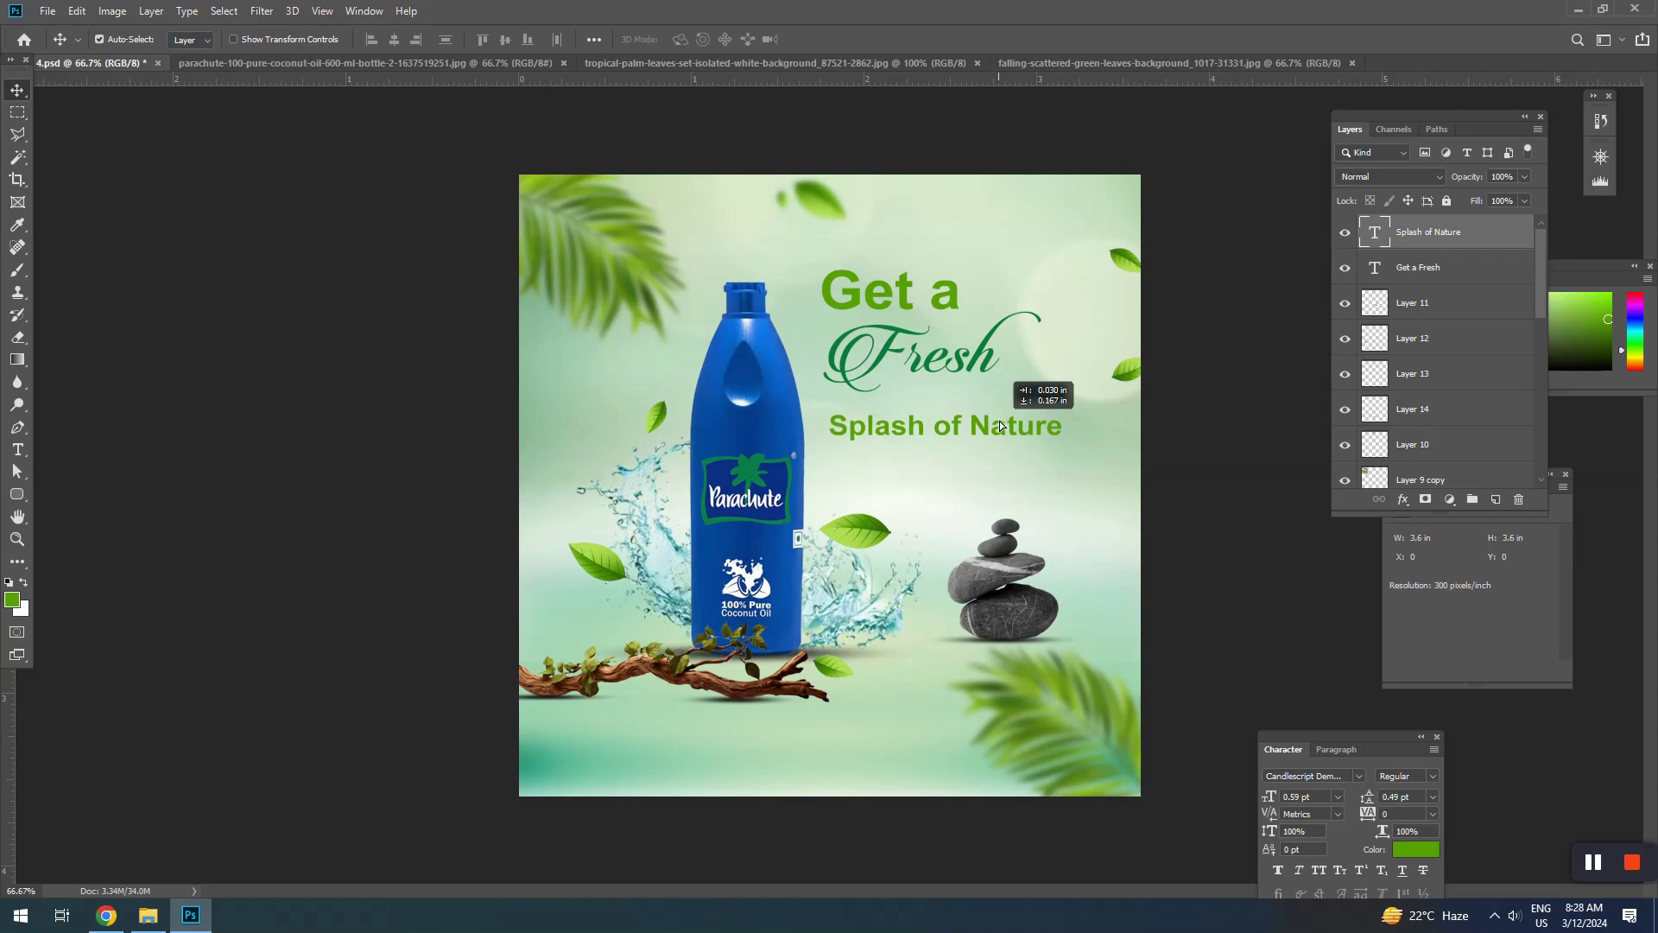
click(959, 367)
key(ctrl+t)
drag(1037, 263, 1049, 254)
key(Return)
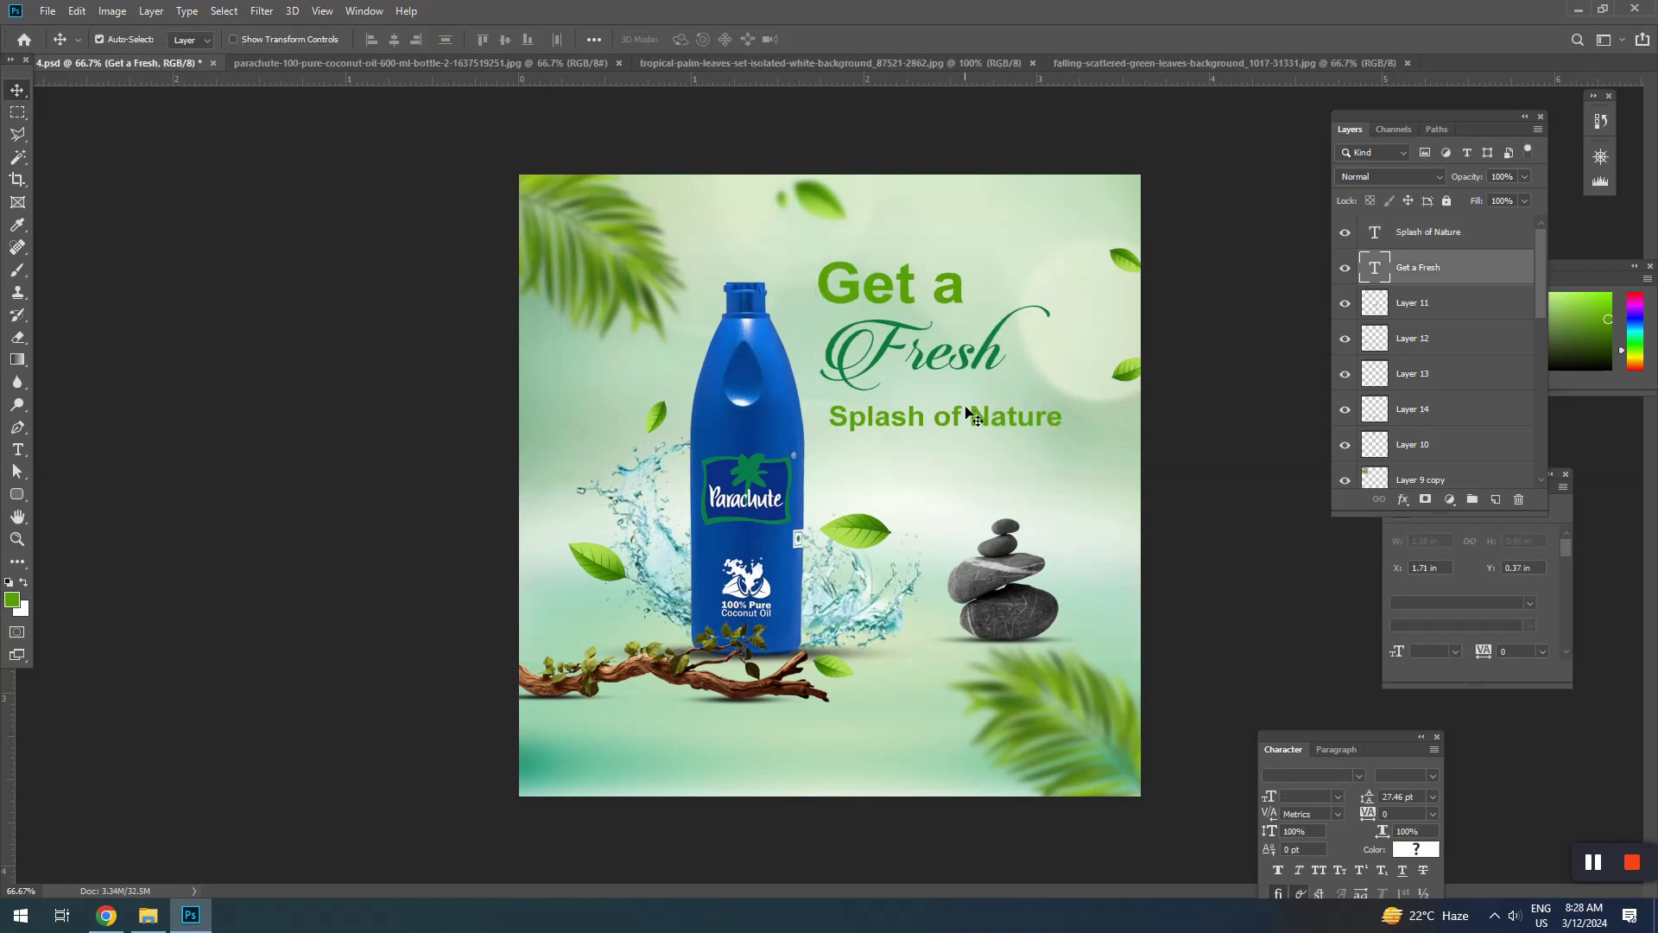
Recolor "Splash of Nature" to the dark green 018338 sampled from the word "Fresh" and save the document
key(t)
click(961, 416)
key(ctrl+a)
click(690, 39)
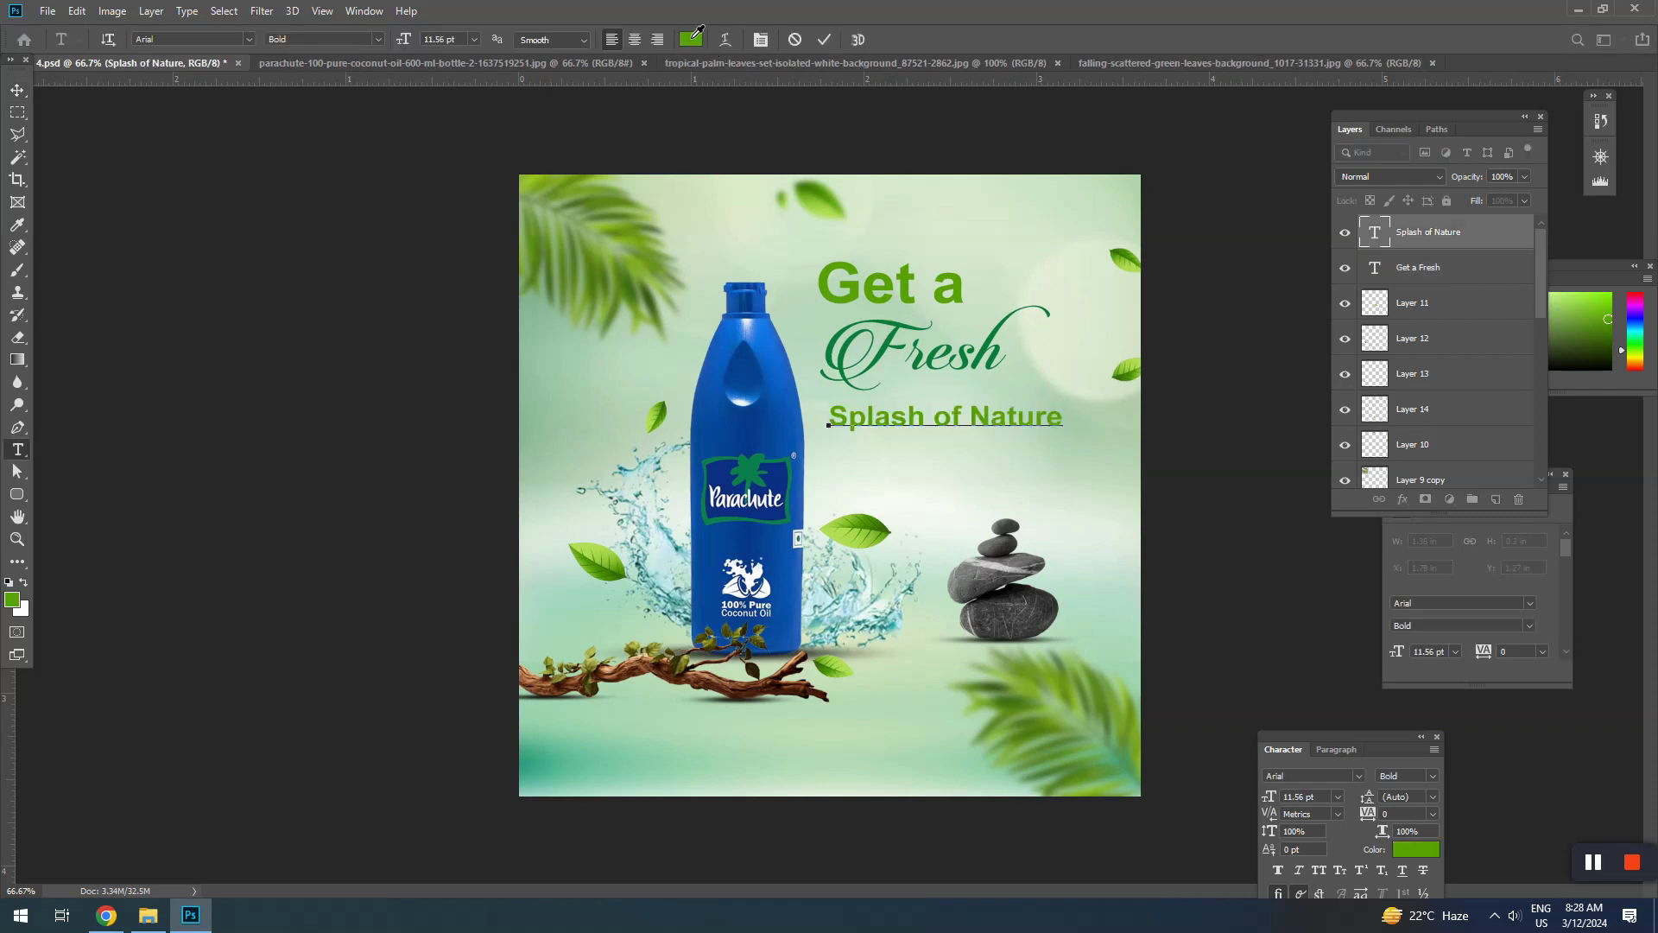
click(894, 337)
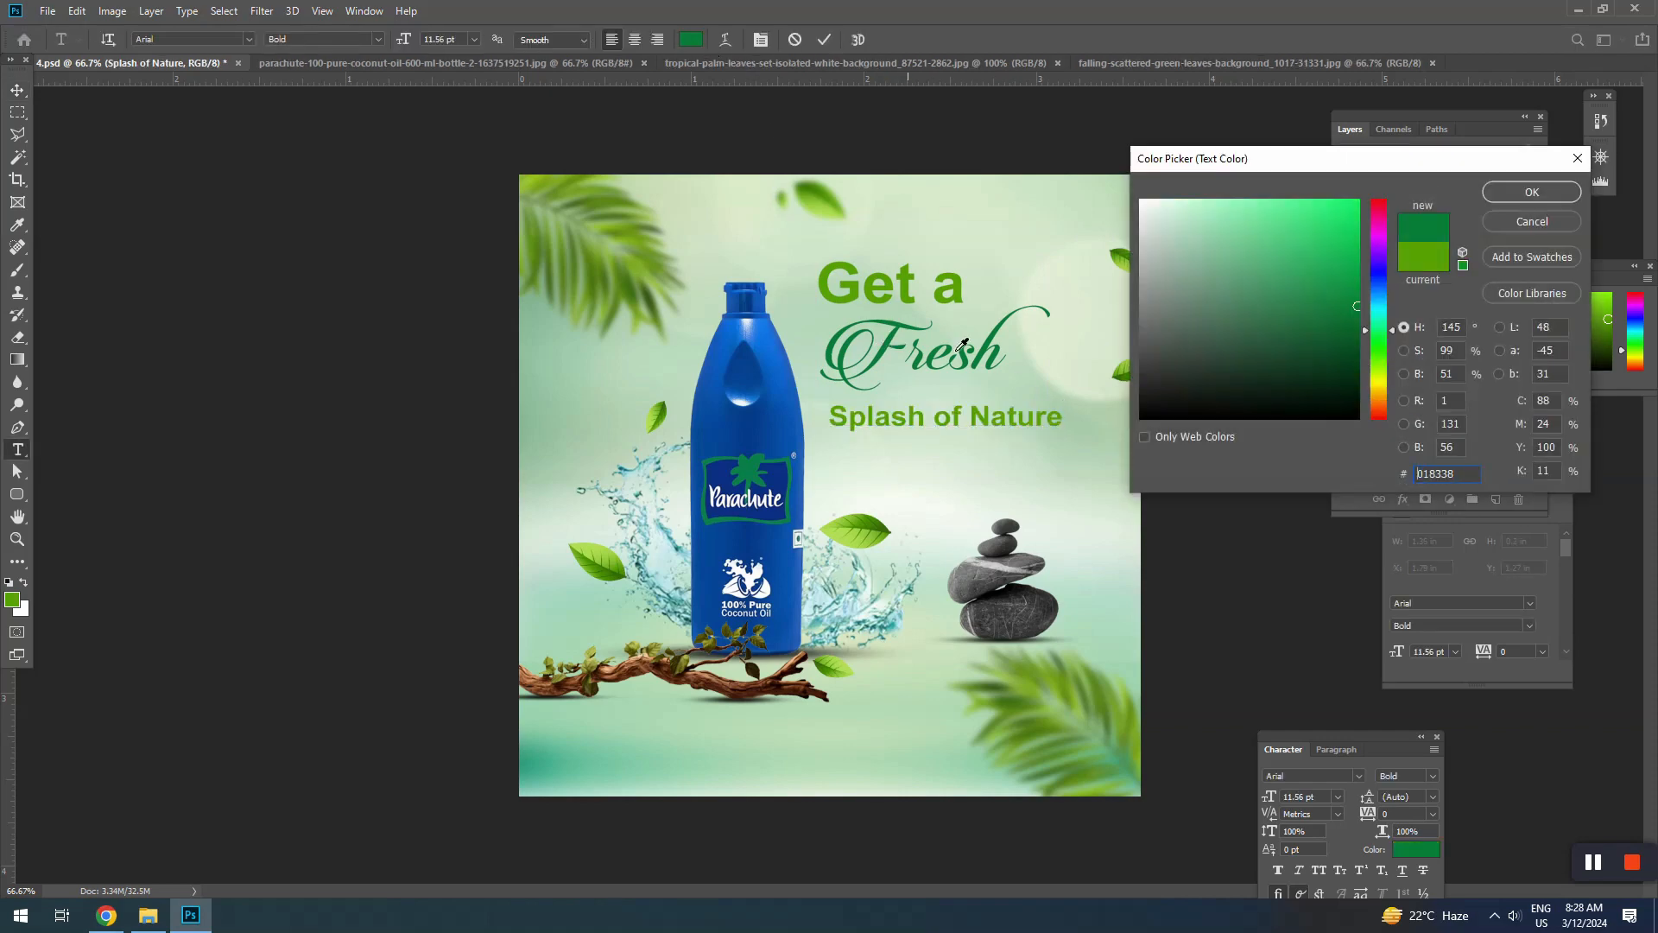
click(1499, 194)
click(17, 90)
click(216, 269)
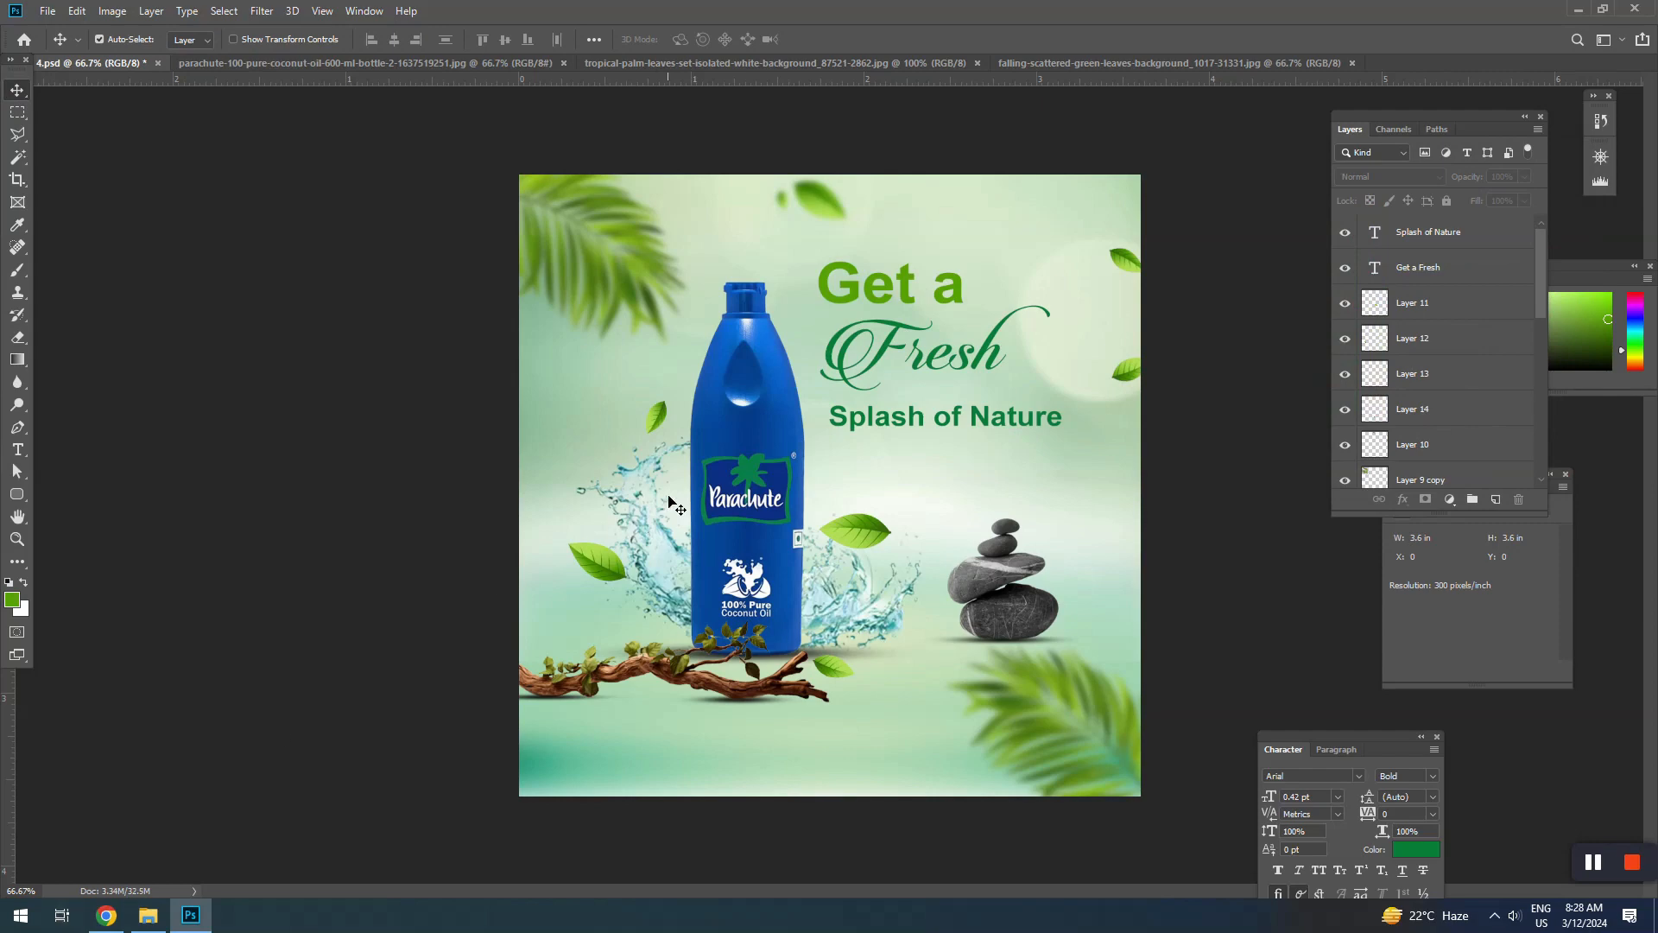
key(ctrl+s)
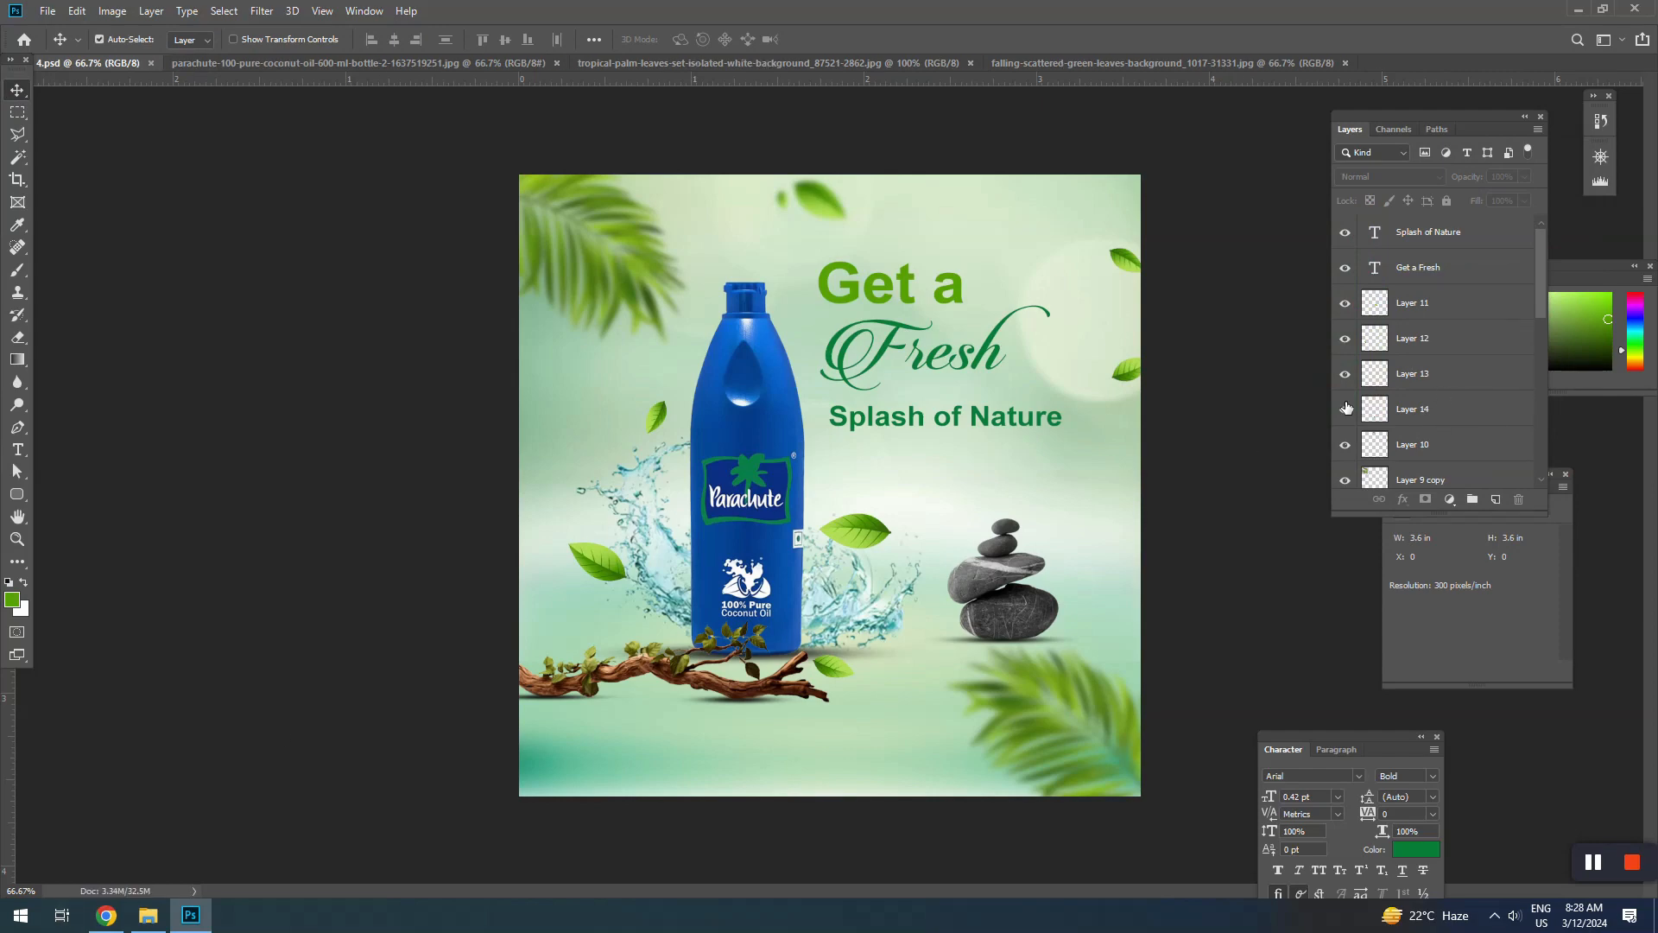
Copy the Freepik light rays image from Chrome's image results and paste it into the Photoshop ad above the "Splash of Nature" layer
click(1419, 243)
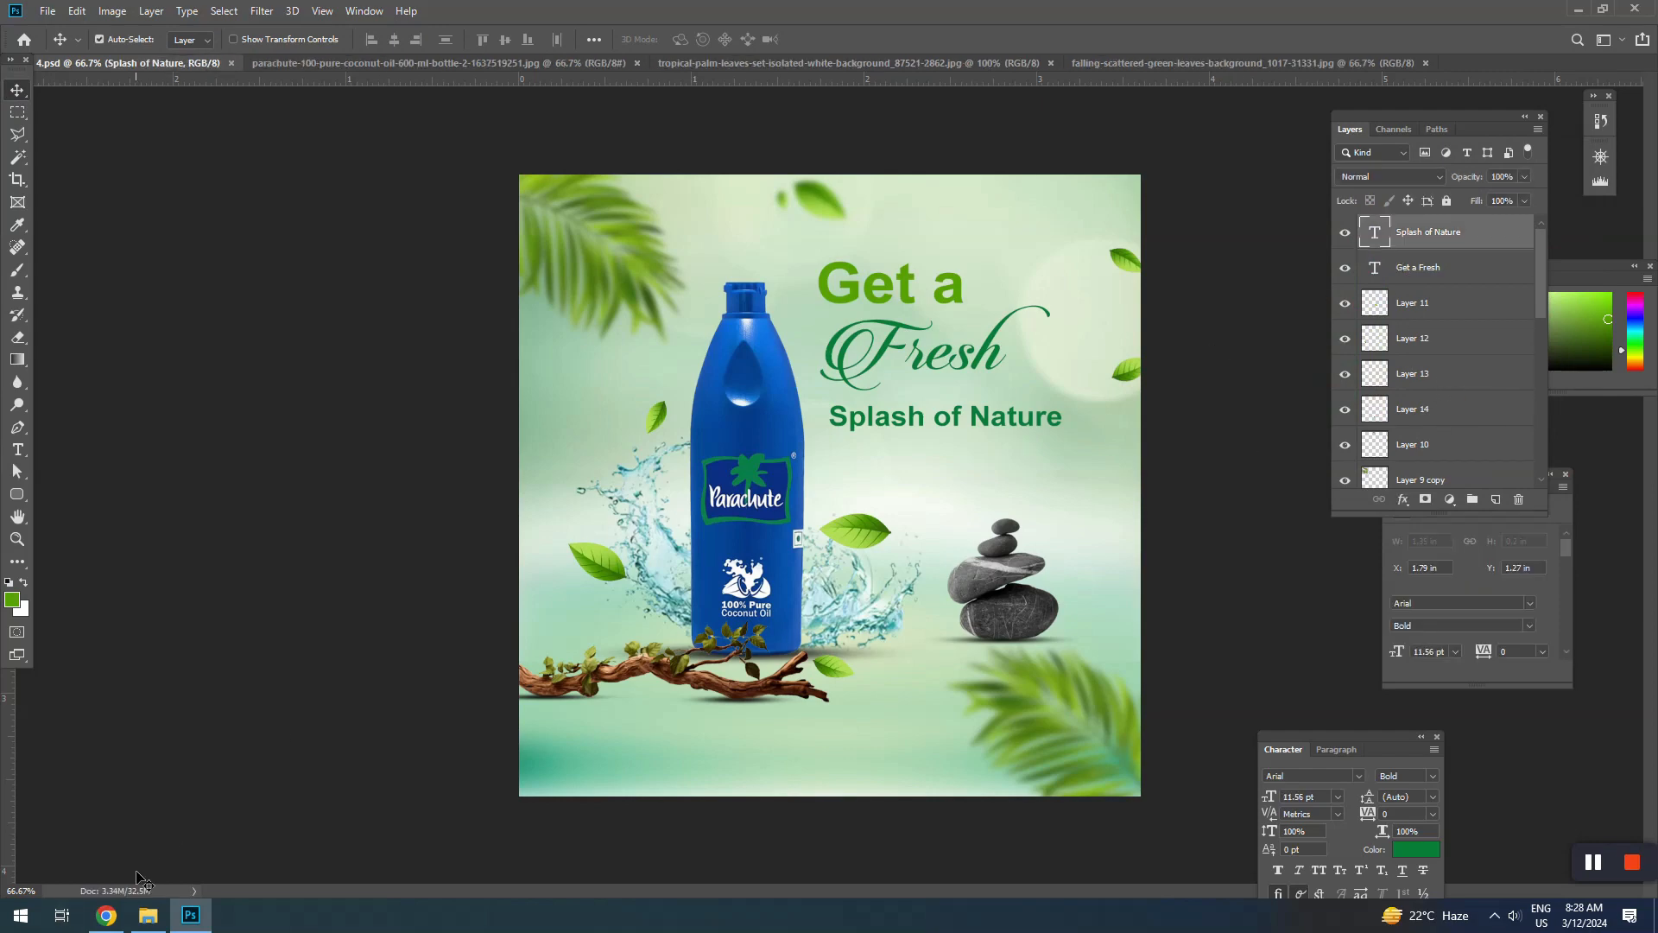
click(107, 915)
right_click(1241, 279)
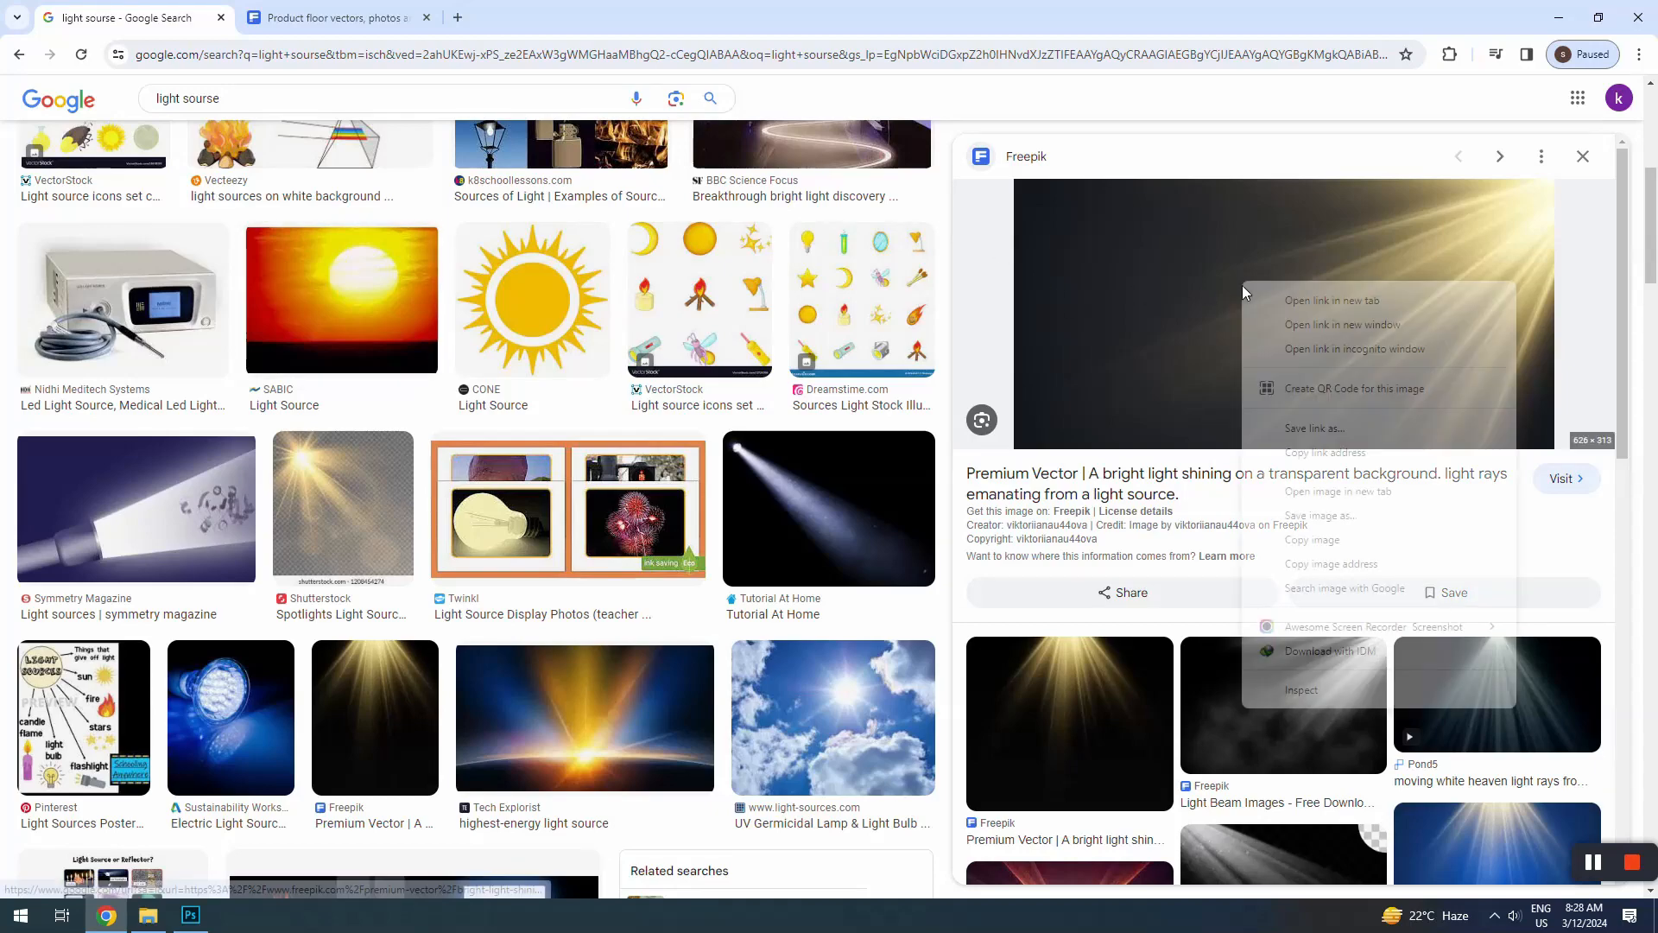
click(1283, 537)
key(alt+Tab)
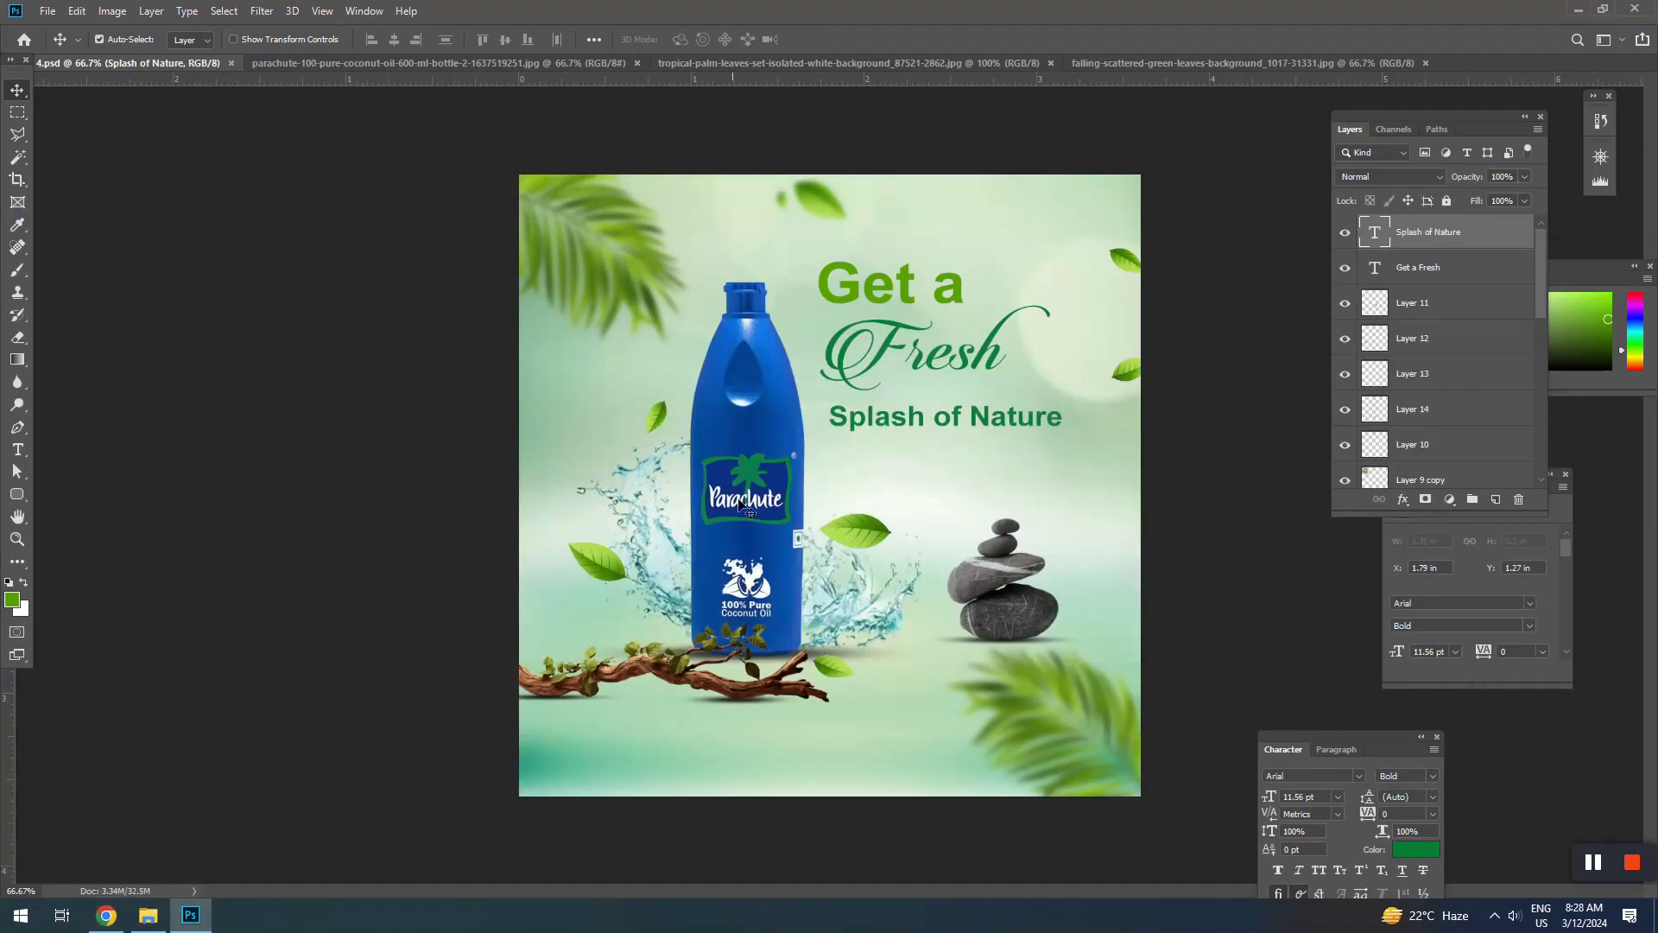
key(ctrl+v)
Flip the light rays image horizontally, align it to the canvas's upper-left corner and stretch it to about 3.6 by 3.1 in
key(ctrl+t)
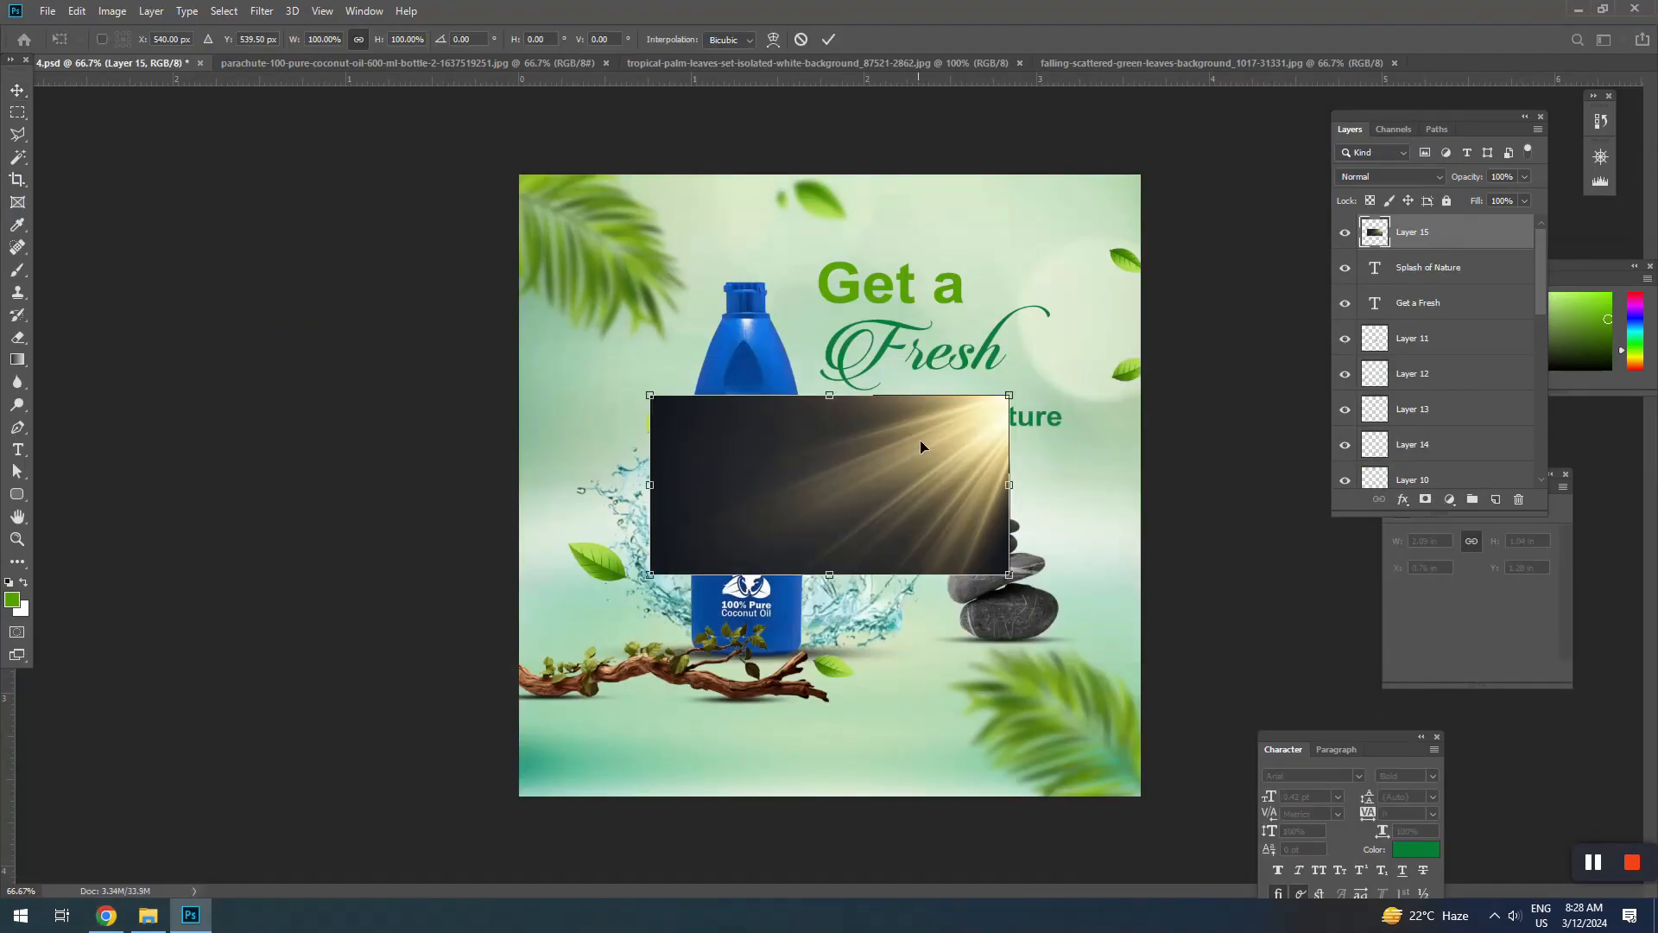
right_click(957, 412)
click(987, 633)
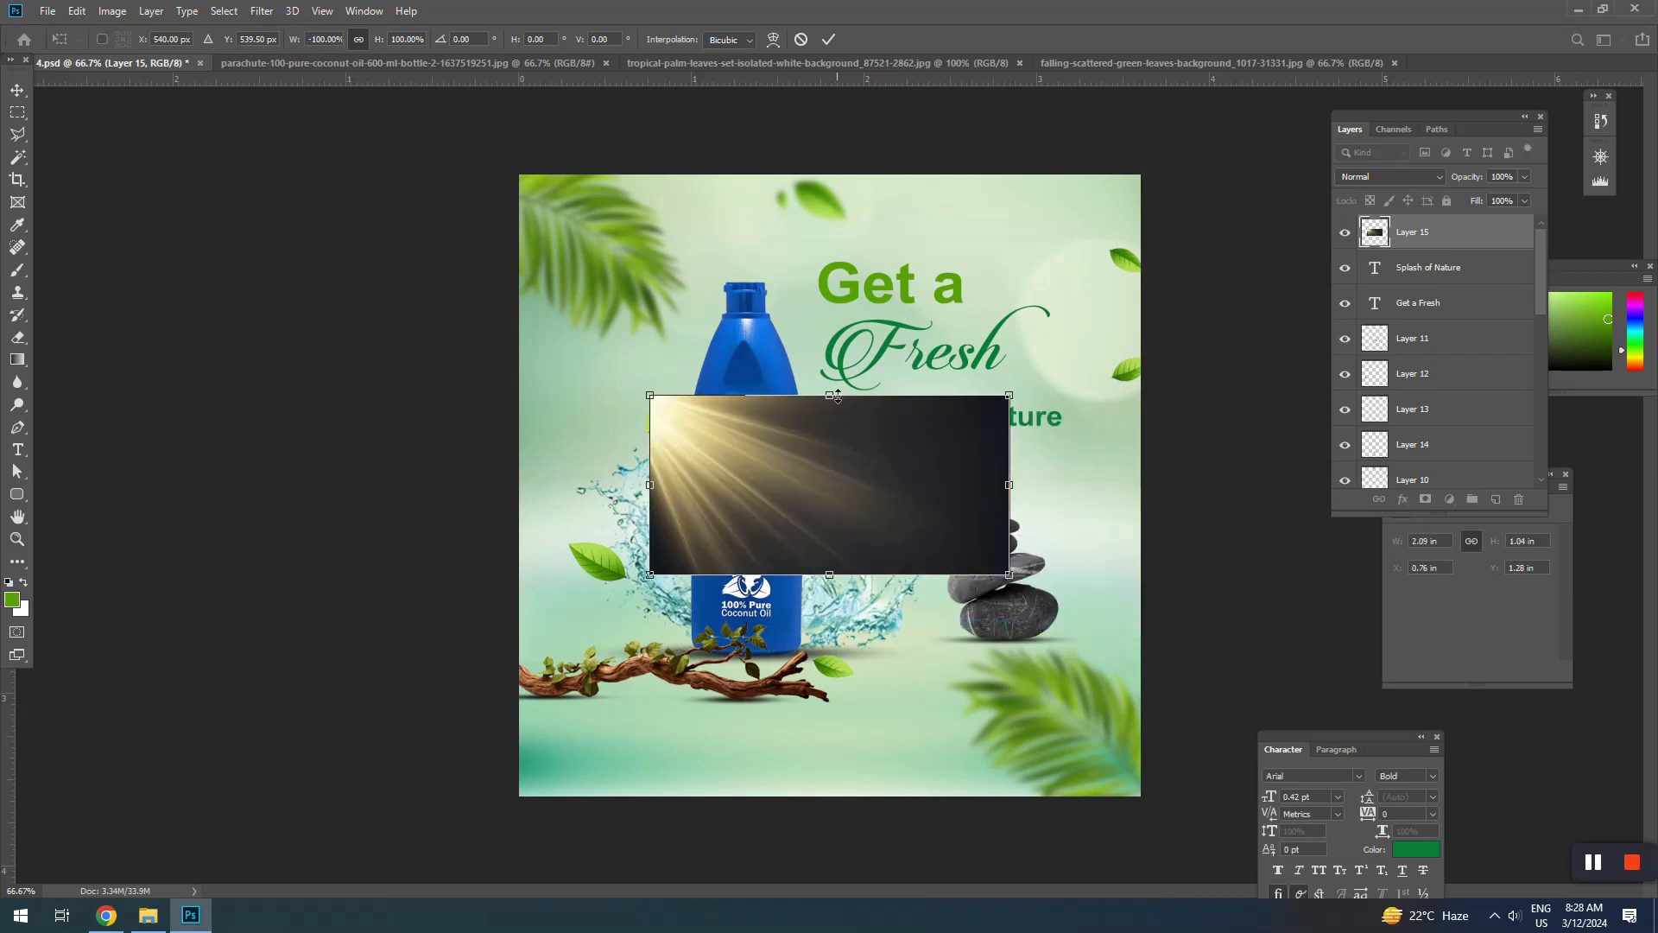
drag(836, 397, 837, 302)
drag(903, 380, 772, 252)
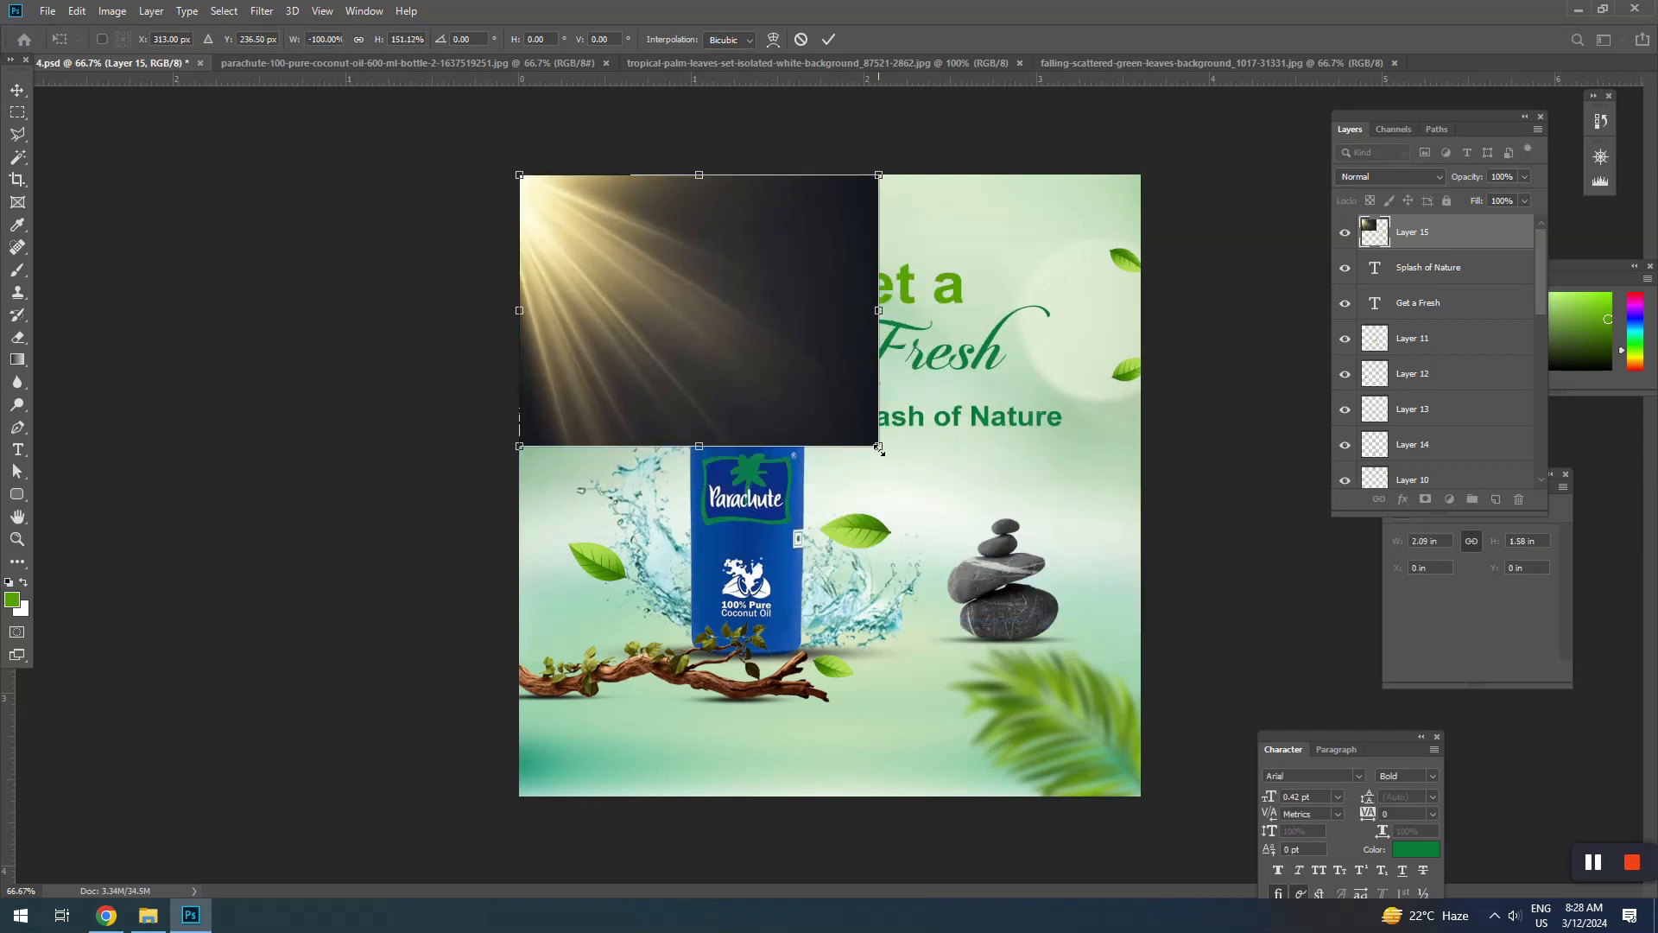
drag(878, 446, 1105, 698)
mouse_move(1140, 738)
mouse_down()
mouse_move(1140, 785)
mouse_move(1141, 711)
mouse_up()
double_click(1017, 562)
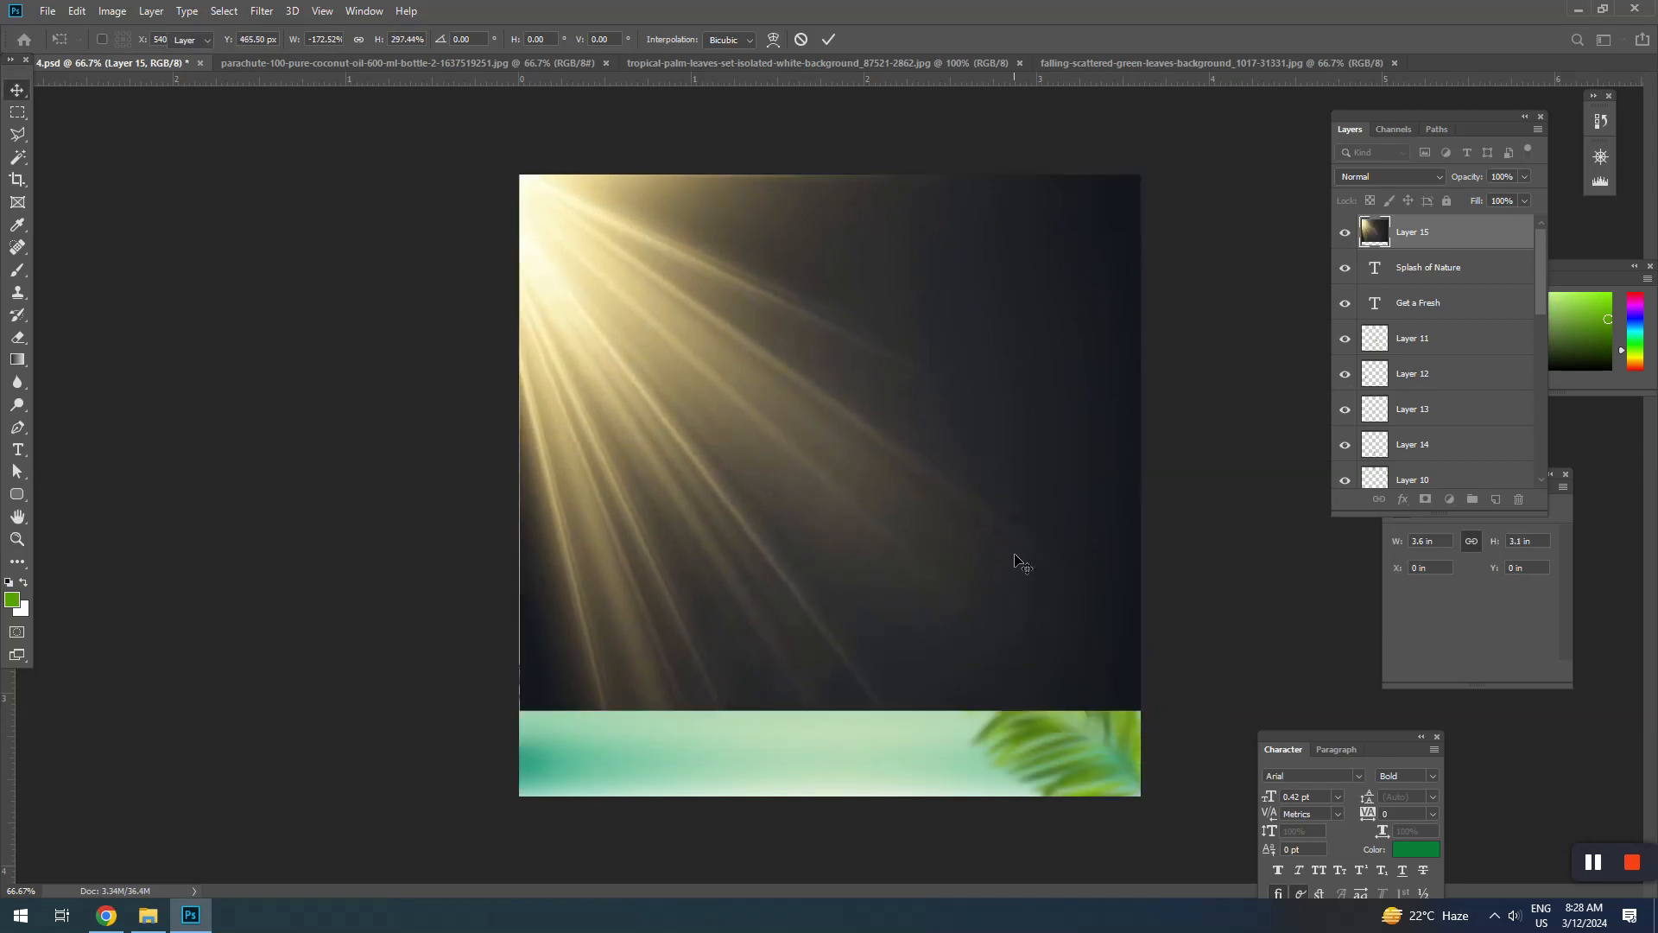
Set the light rays layer's blend mode to Soft Light and move it beneath the branch layer, just above Layer 8
click(1399, 176)
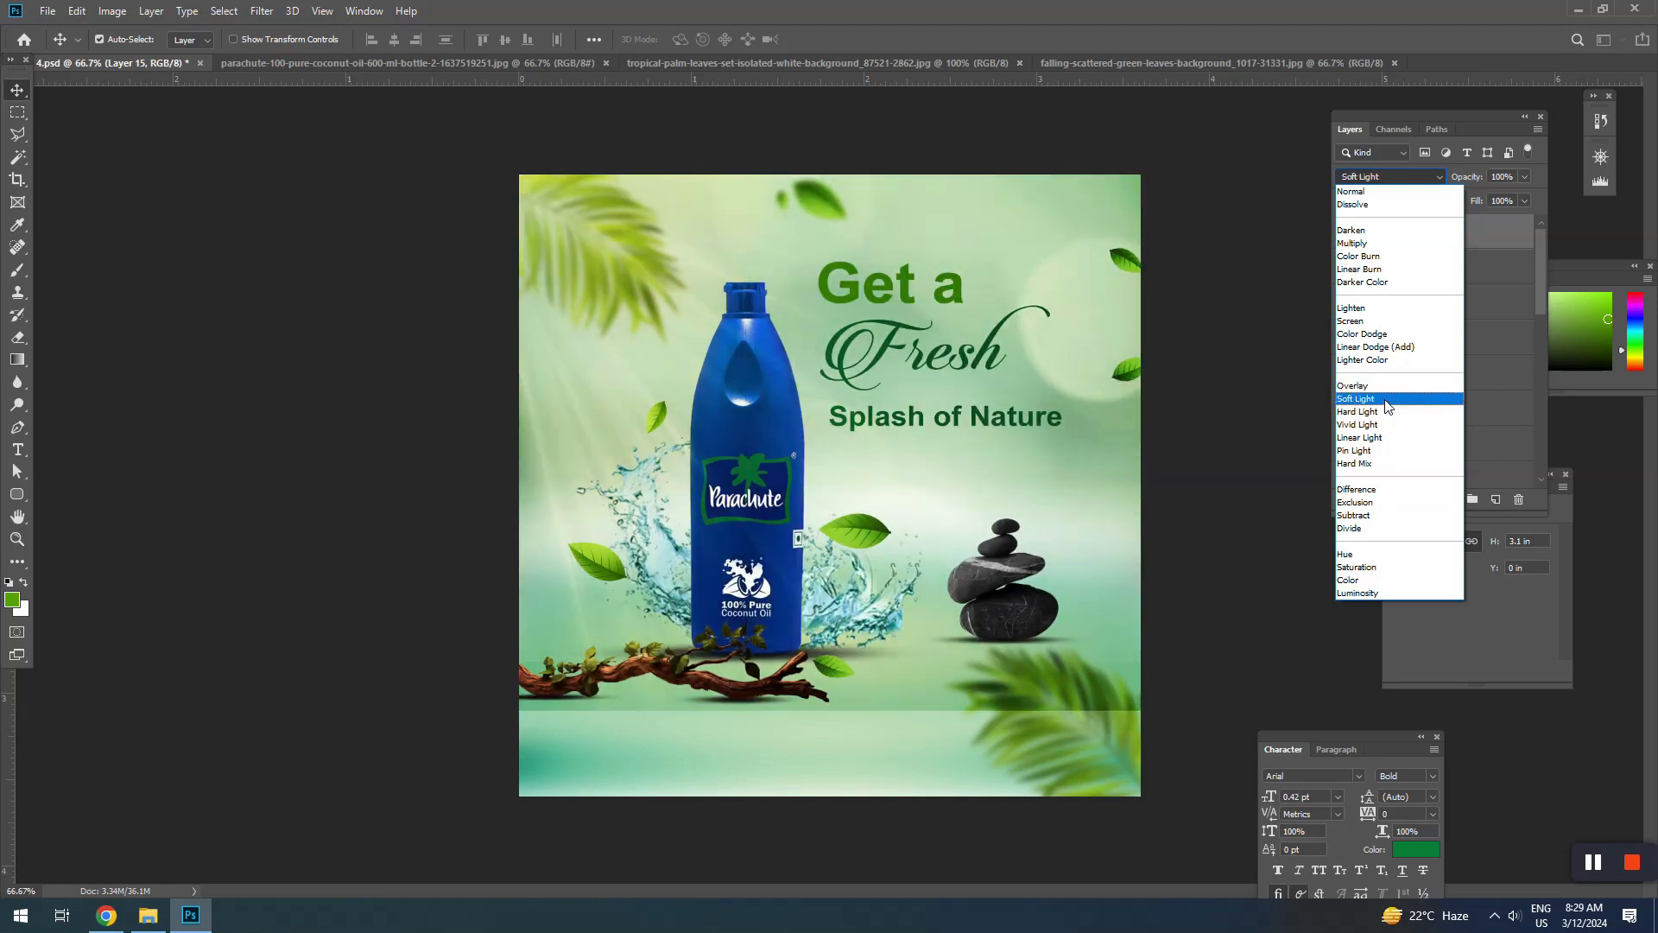
click(1386, 405)
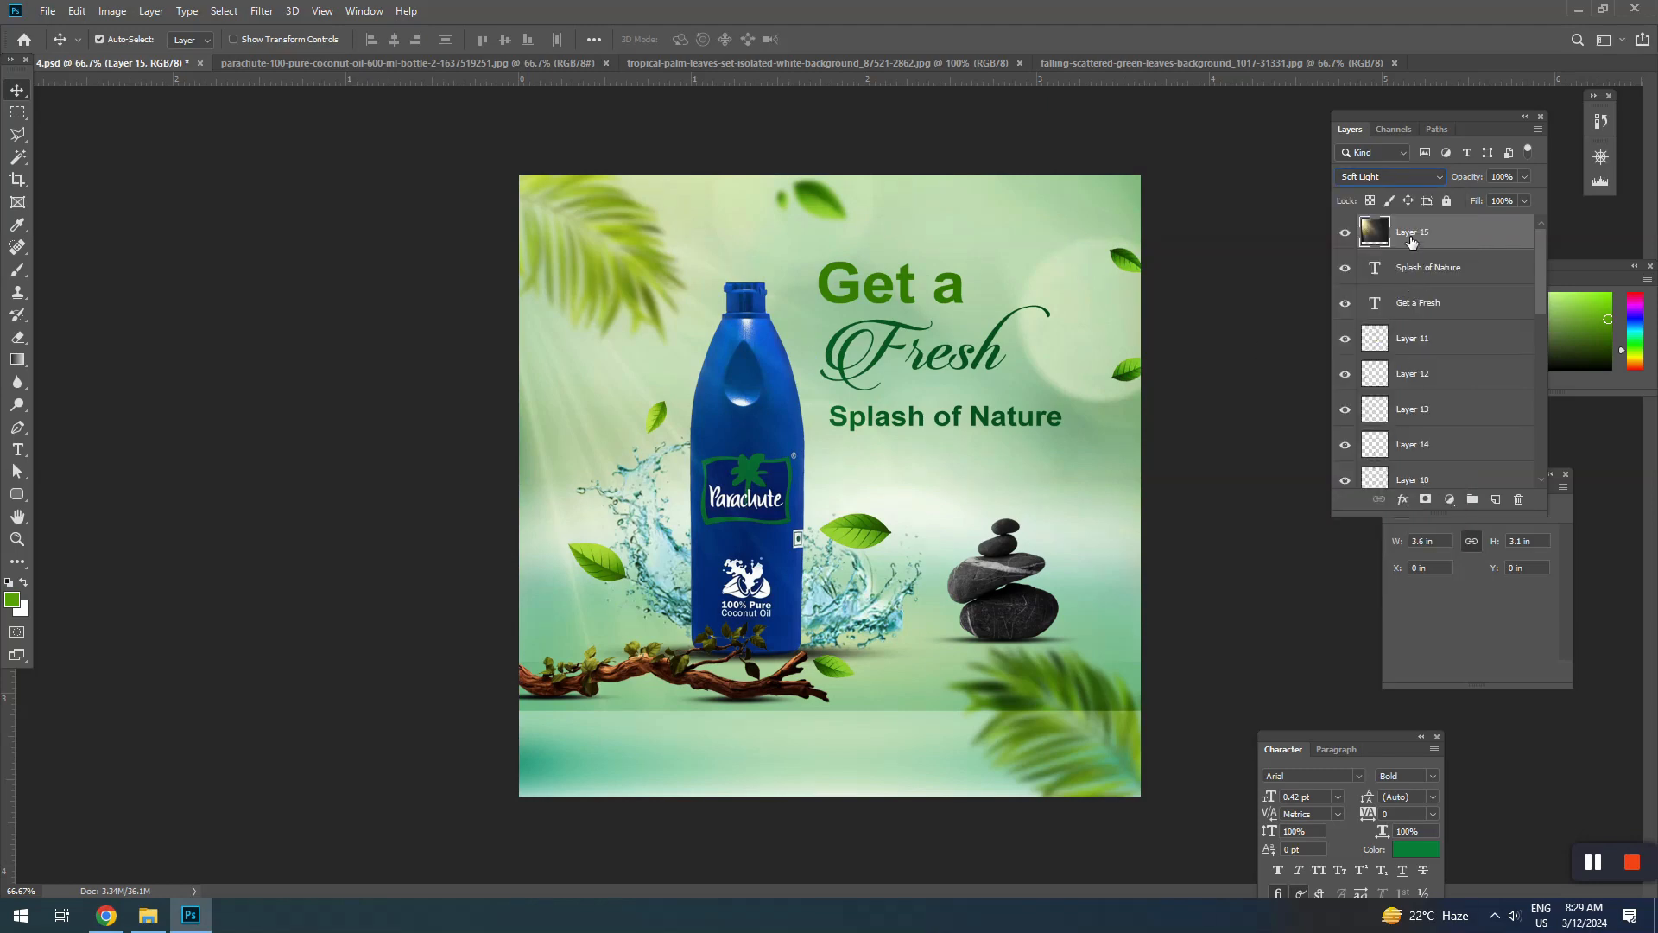
drag(1537, 511, 1544, 663)
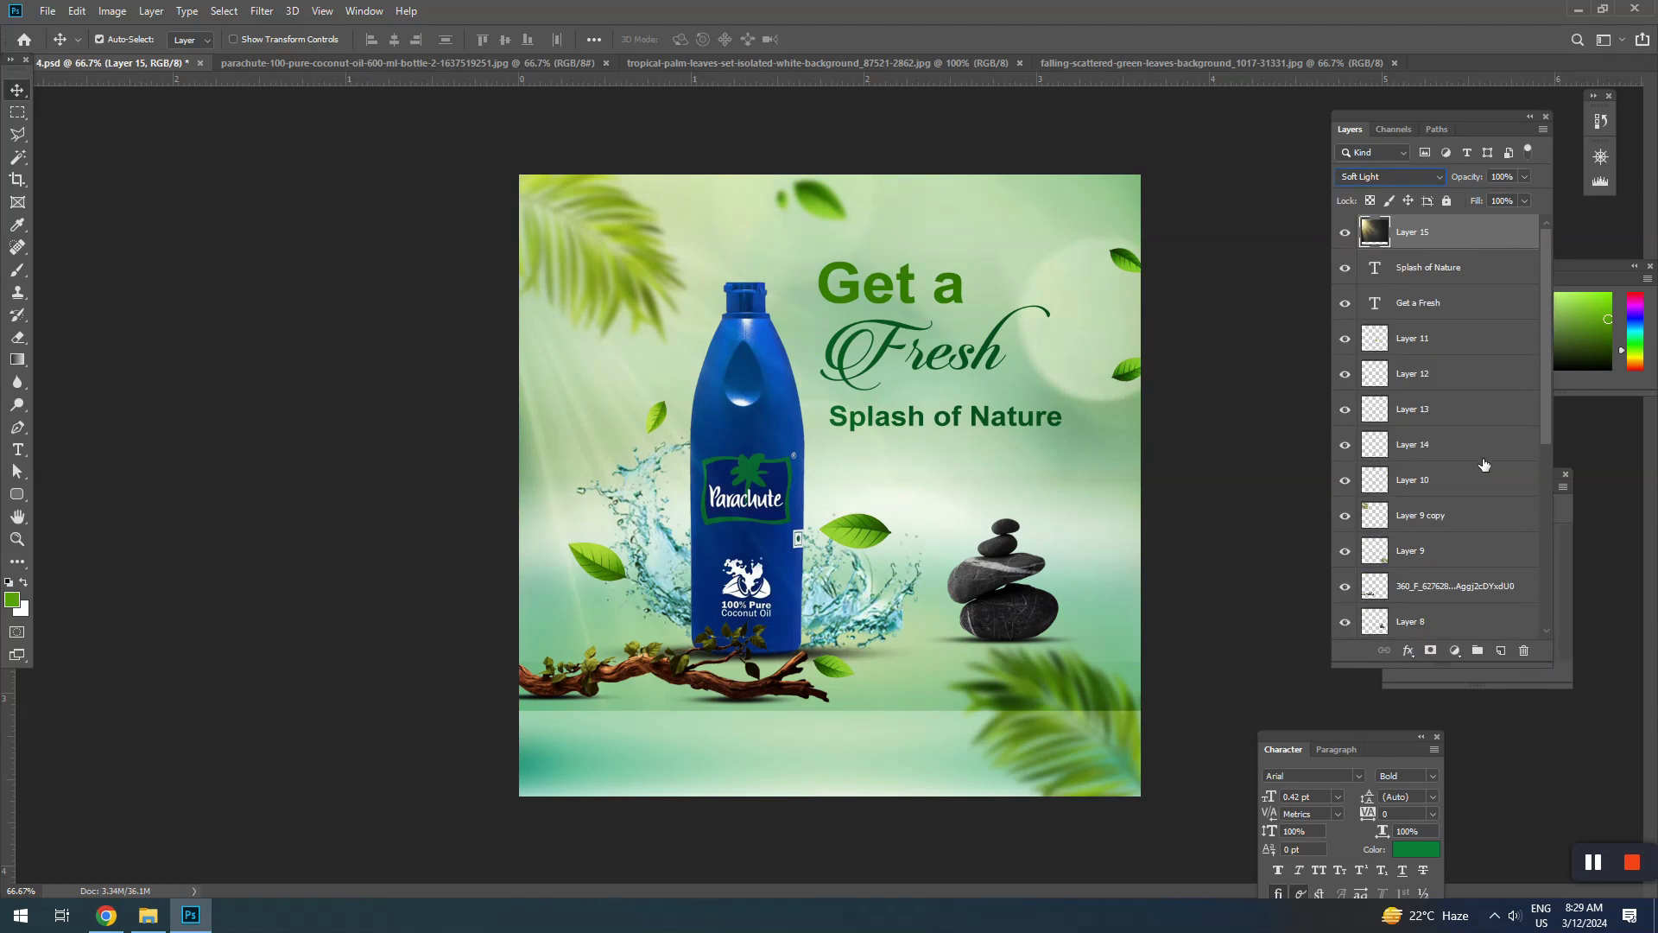
scroll(1428, 430, down, 3)
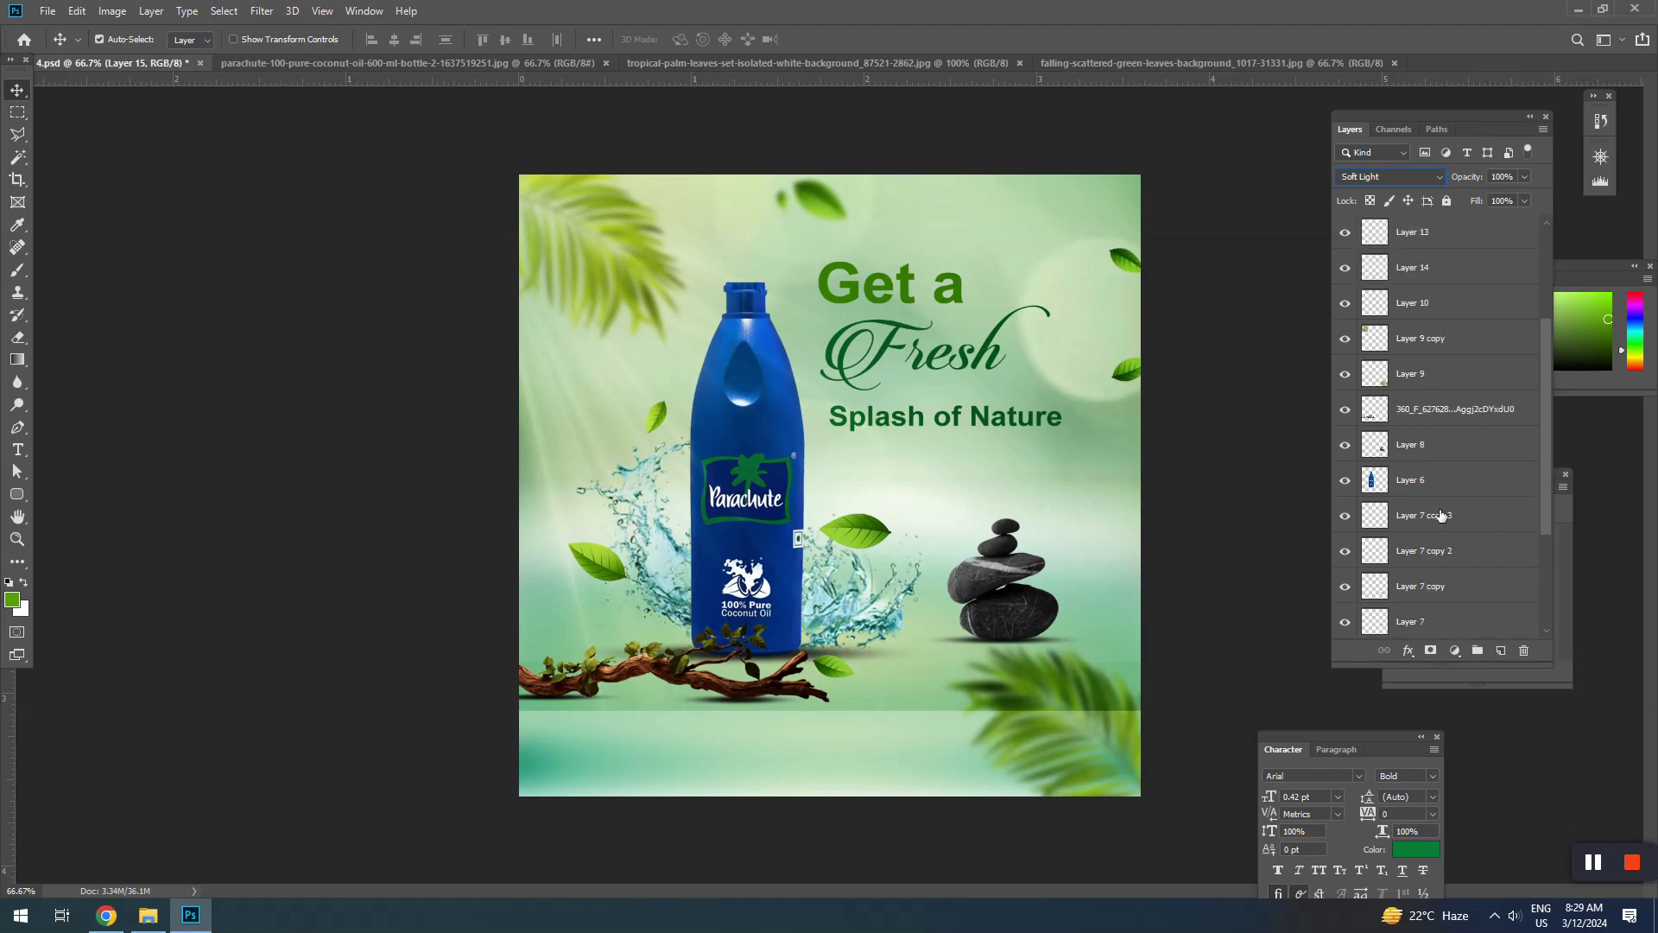
scroll(1437, 517, up, 2)
scroll(1438, 462, up, 2)
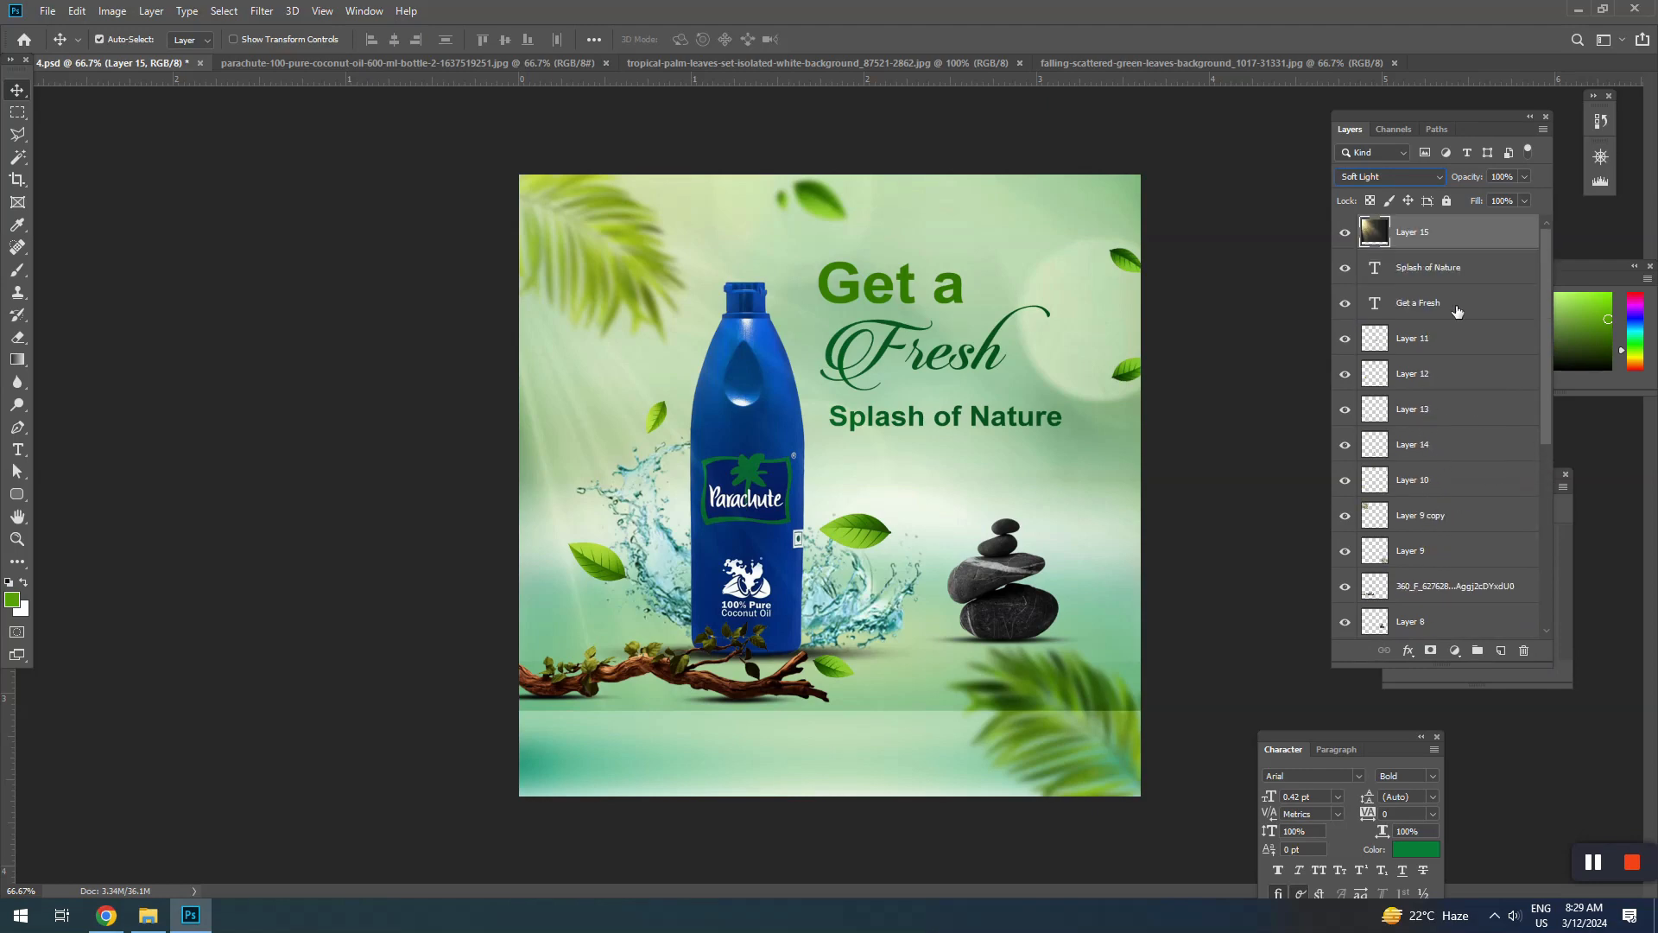
drag(1431, 235, 1462, 578)
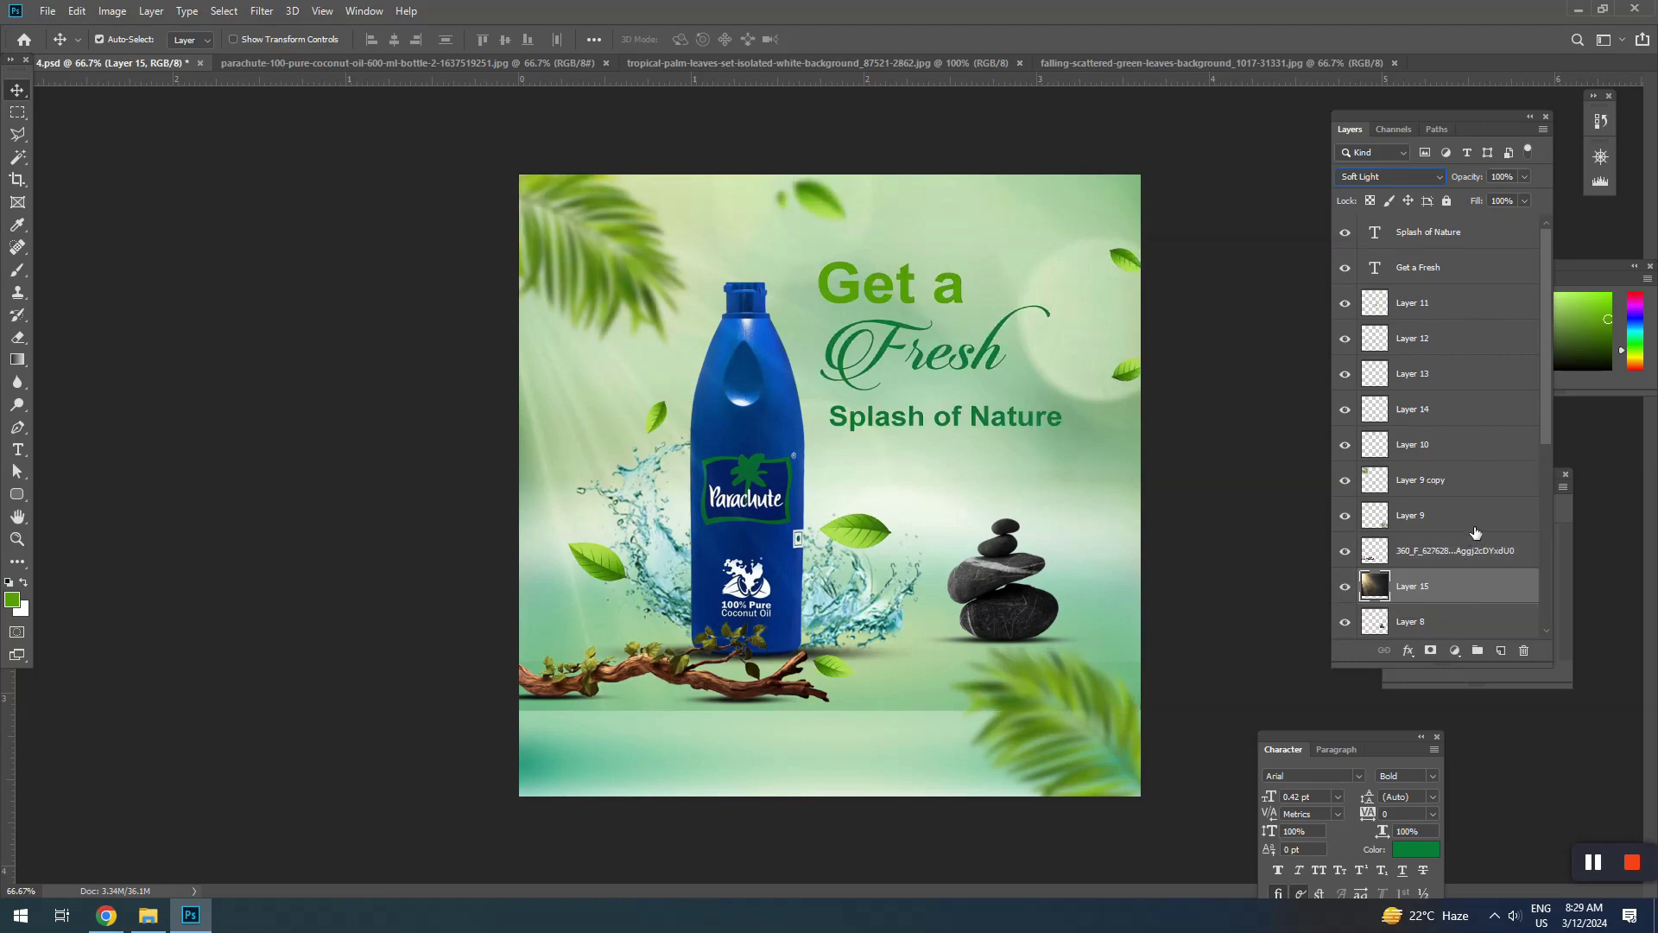
Add a layer mask to the light rays layer and fade its hard lower edge with a large soft black brush
scroll(1476, 532, down, 3)
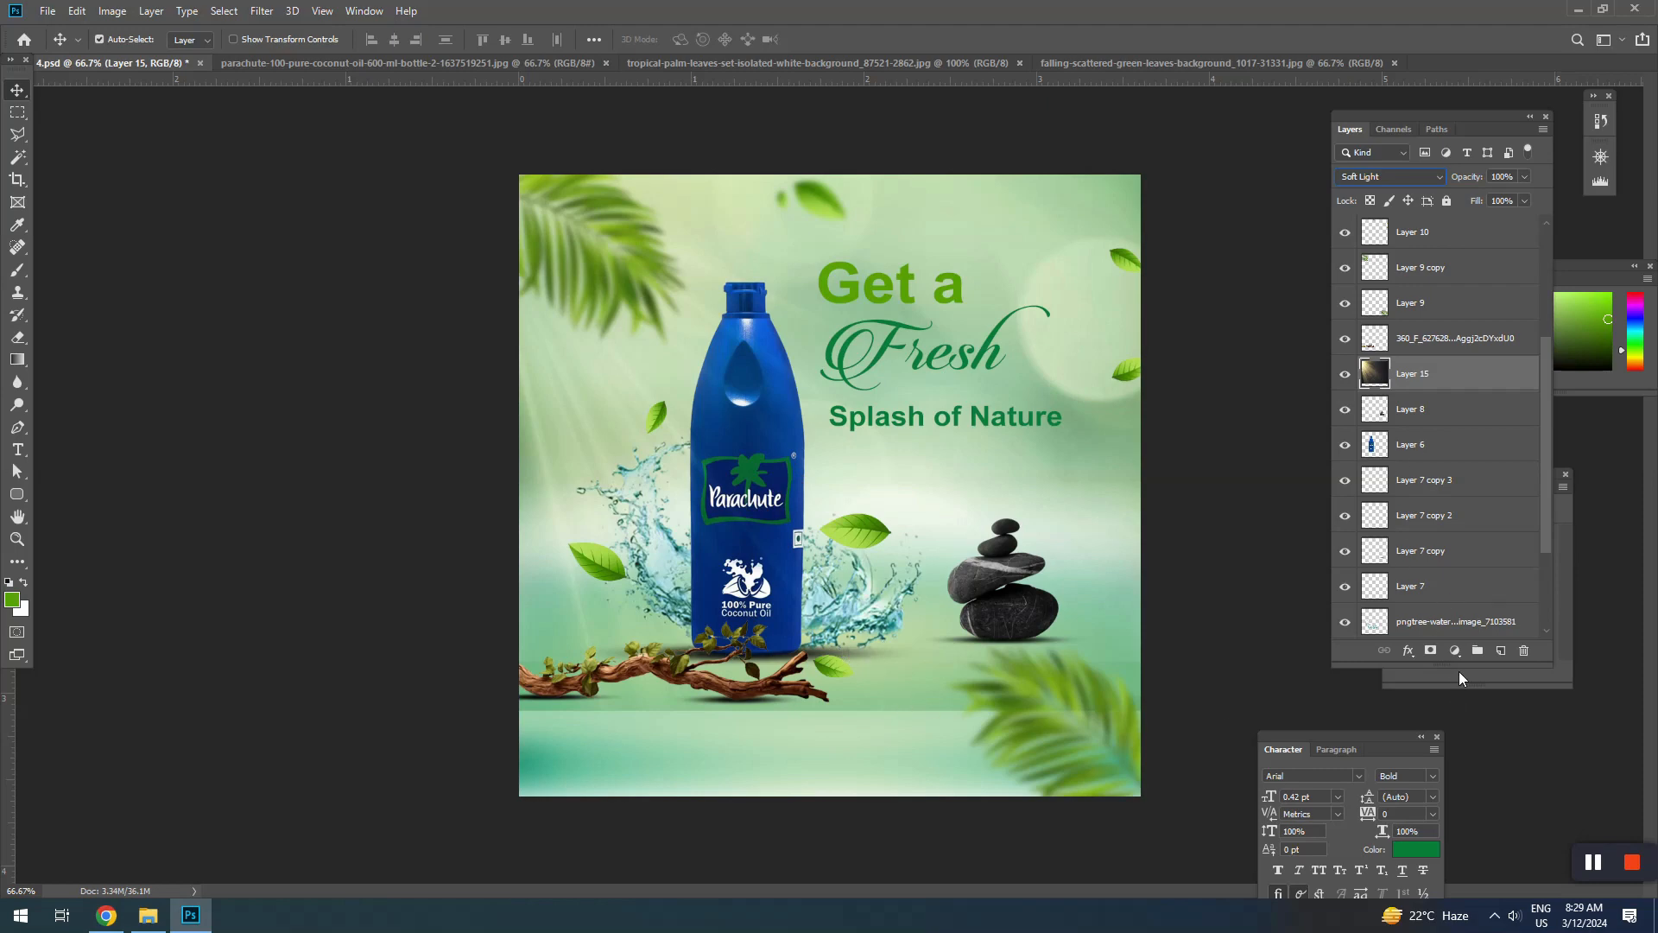
click(1430, 649)
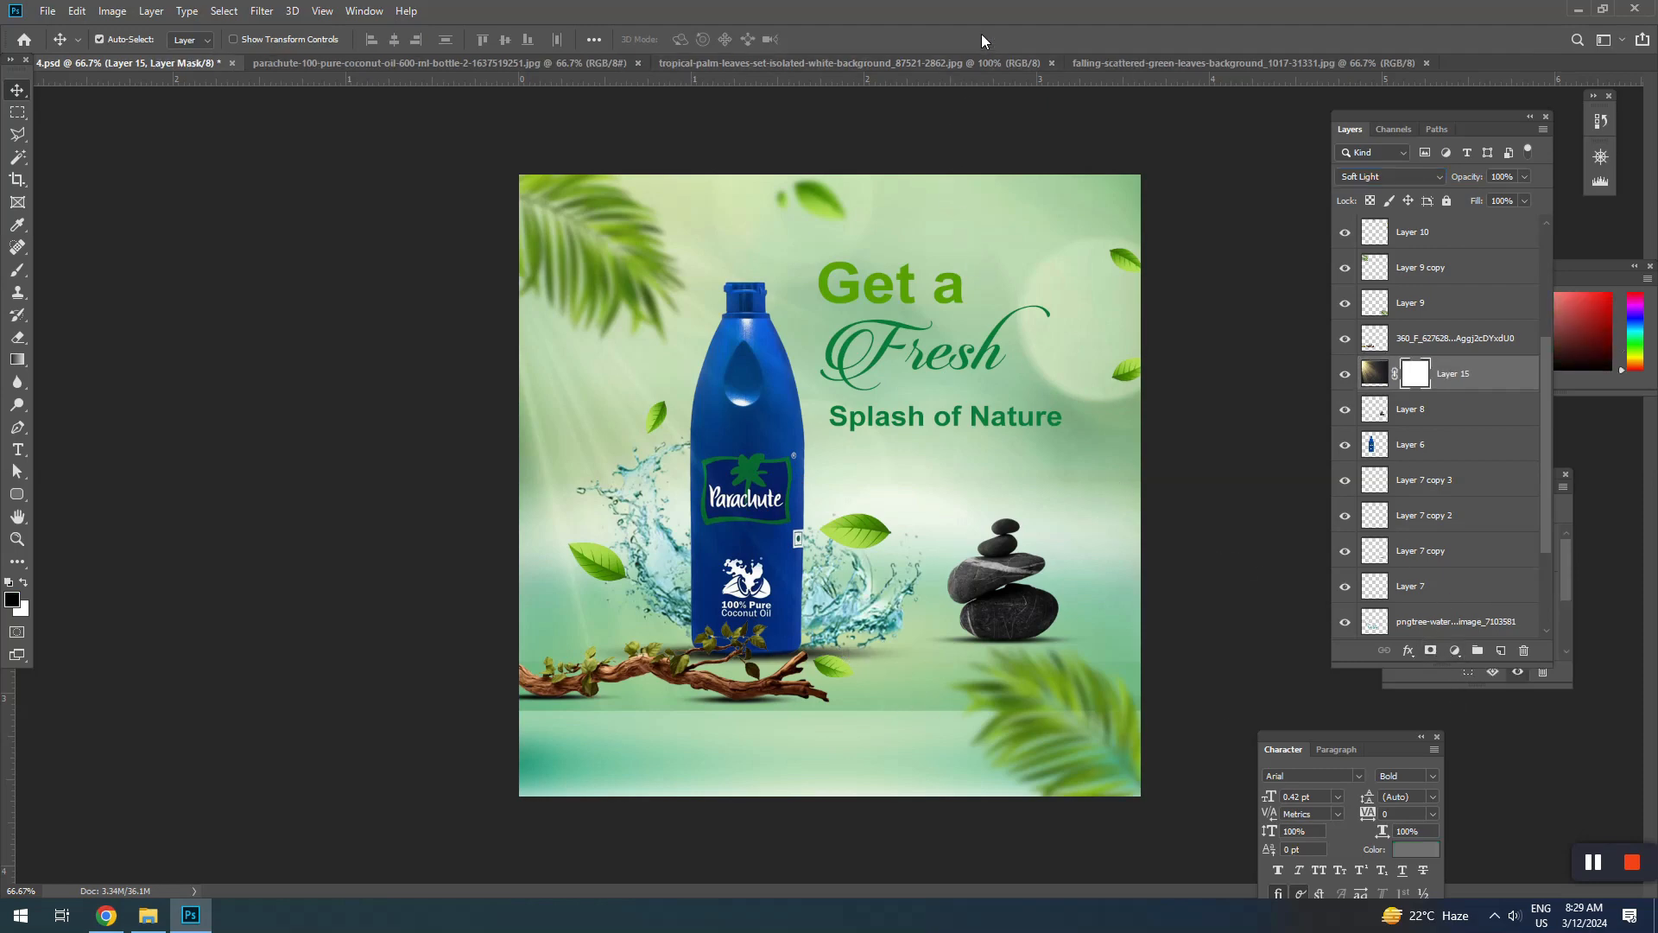
key(b)
key(bracketright)
key(bracketright)
key(bracketright)
drag(708, 715, 1241, 712)
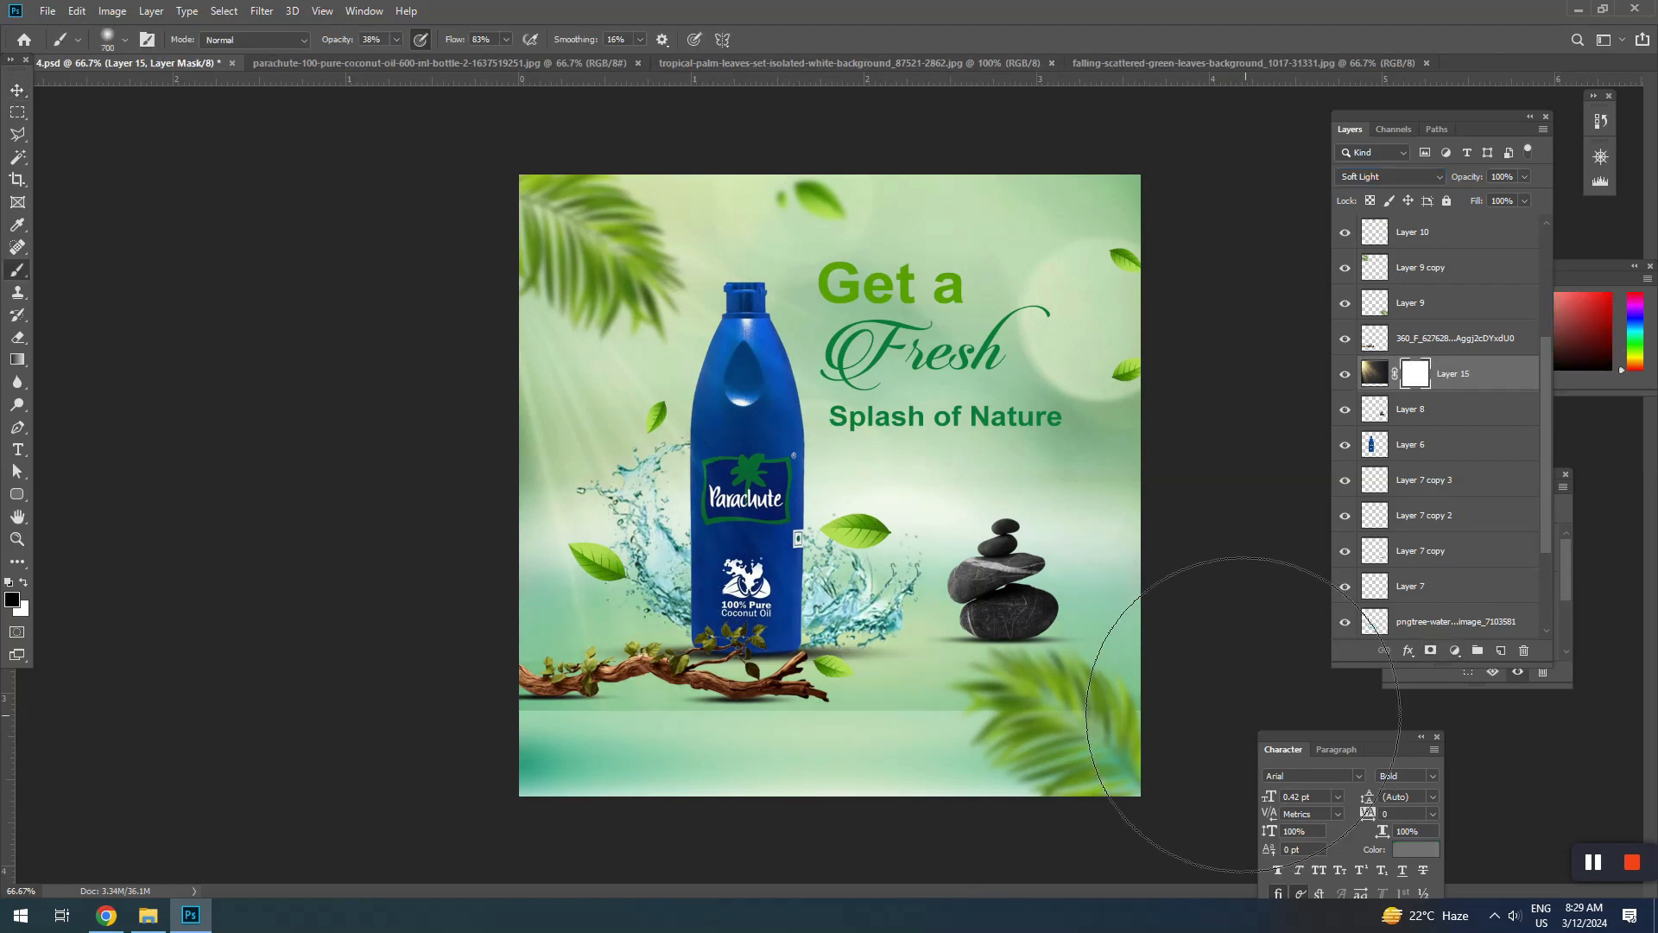
mouse_move(610, 749)
mouse_down()
mouse_move(863, 782)
mouse_move(570, 751)
mouse_move(933, 606)
mouse_move(1114, 480)
mouse_move(799, 657)
mouse_move(1083, 458)
mouse_move(817, 699)
mouse_up()
Move the "Splash of Nature" text slightly lower beneath "Fresh"
key(v)
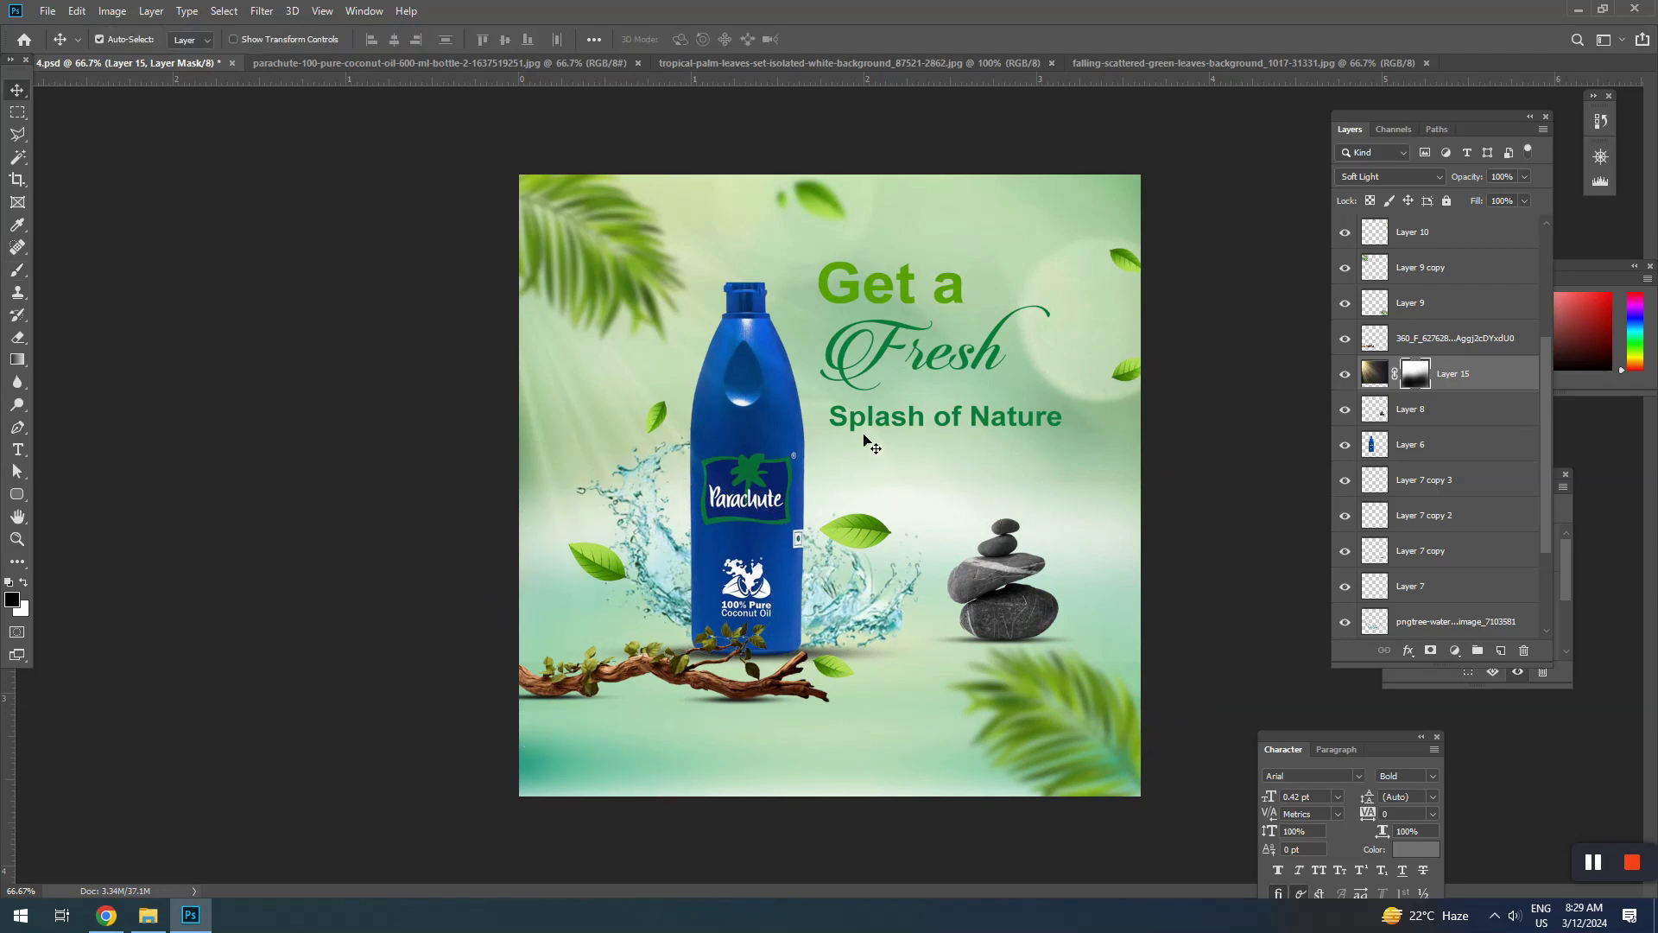
drag(864, 418, 864, 429)
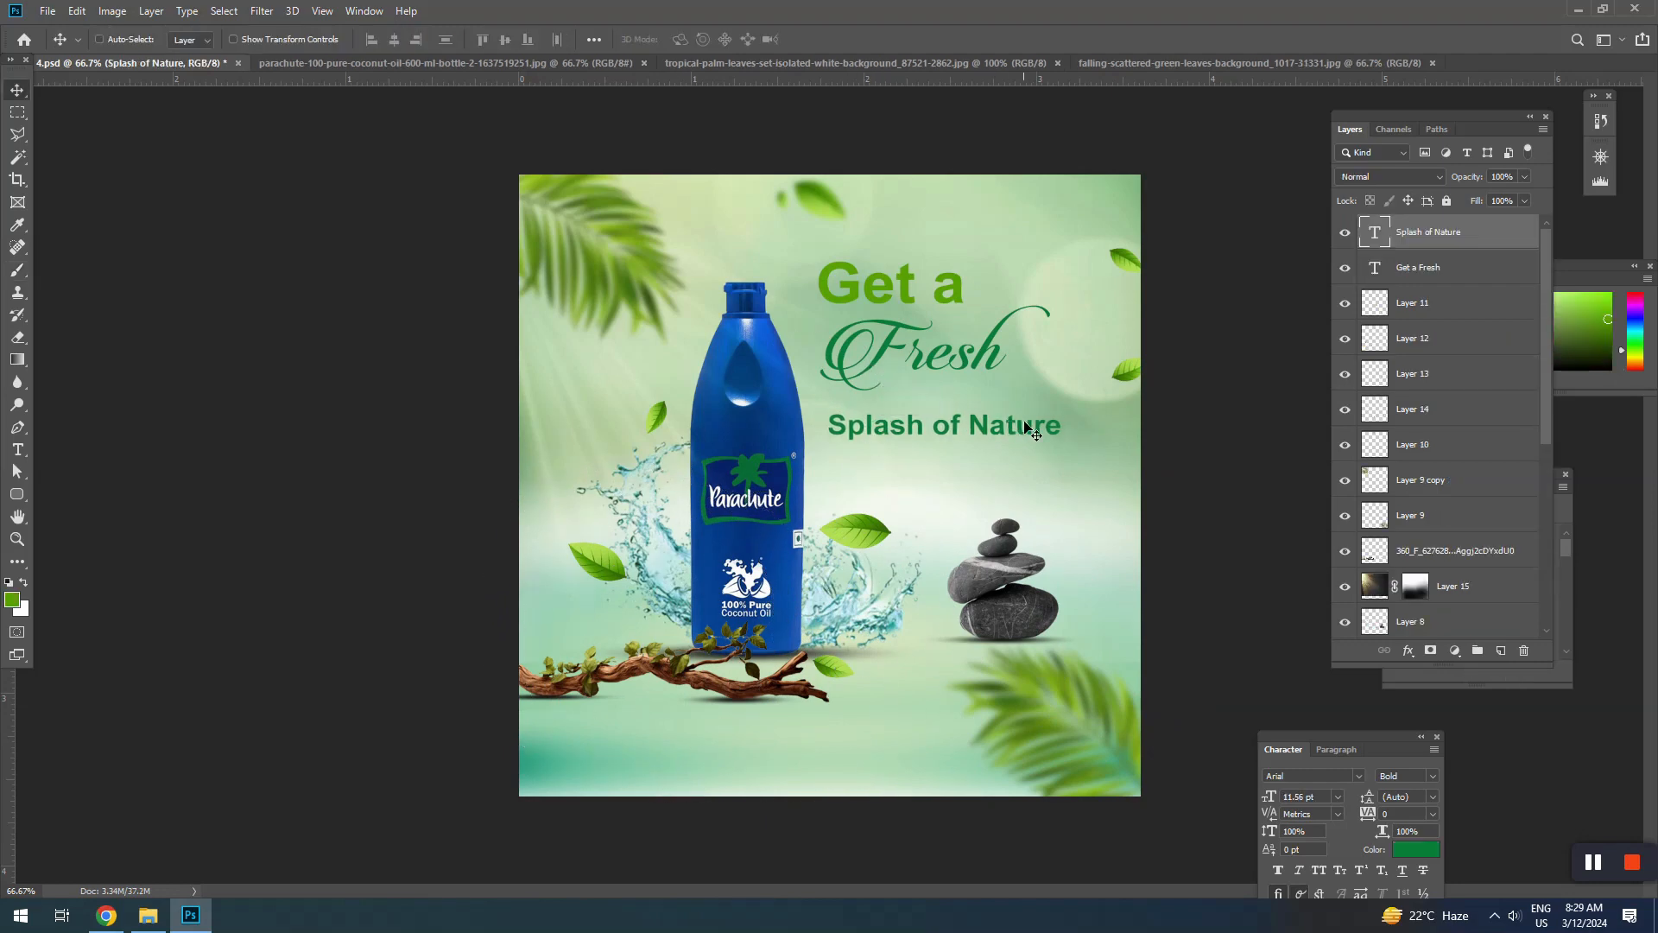
Enlarge the "Splash of Nature" text to about 107% and lower the "Get a Fresh" text about 0.1 in toward it
key(ctrl+t)
drag(1062, 407, 1078, 403)
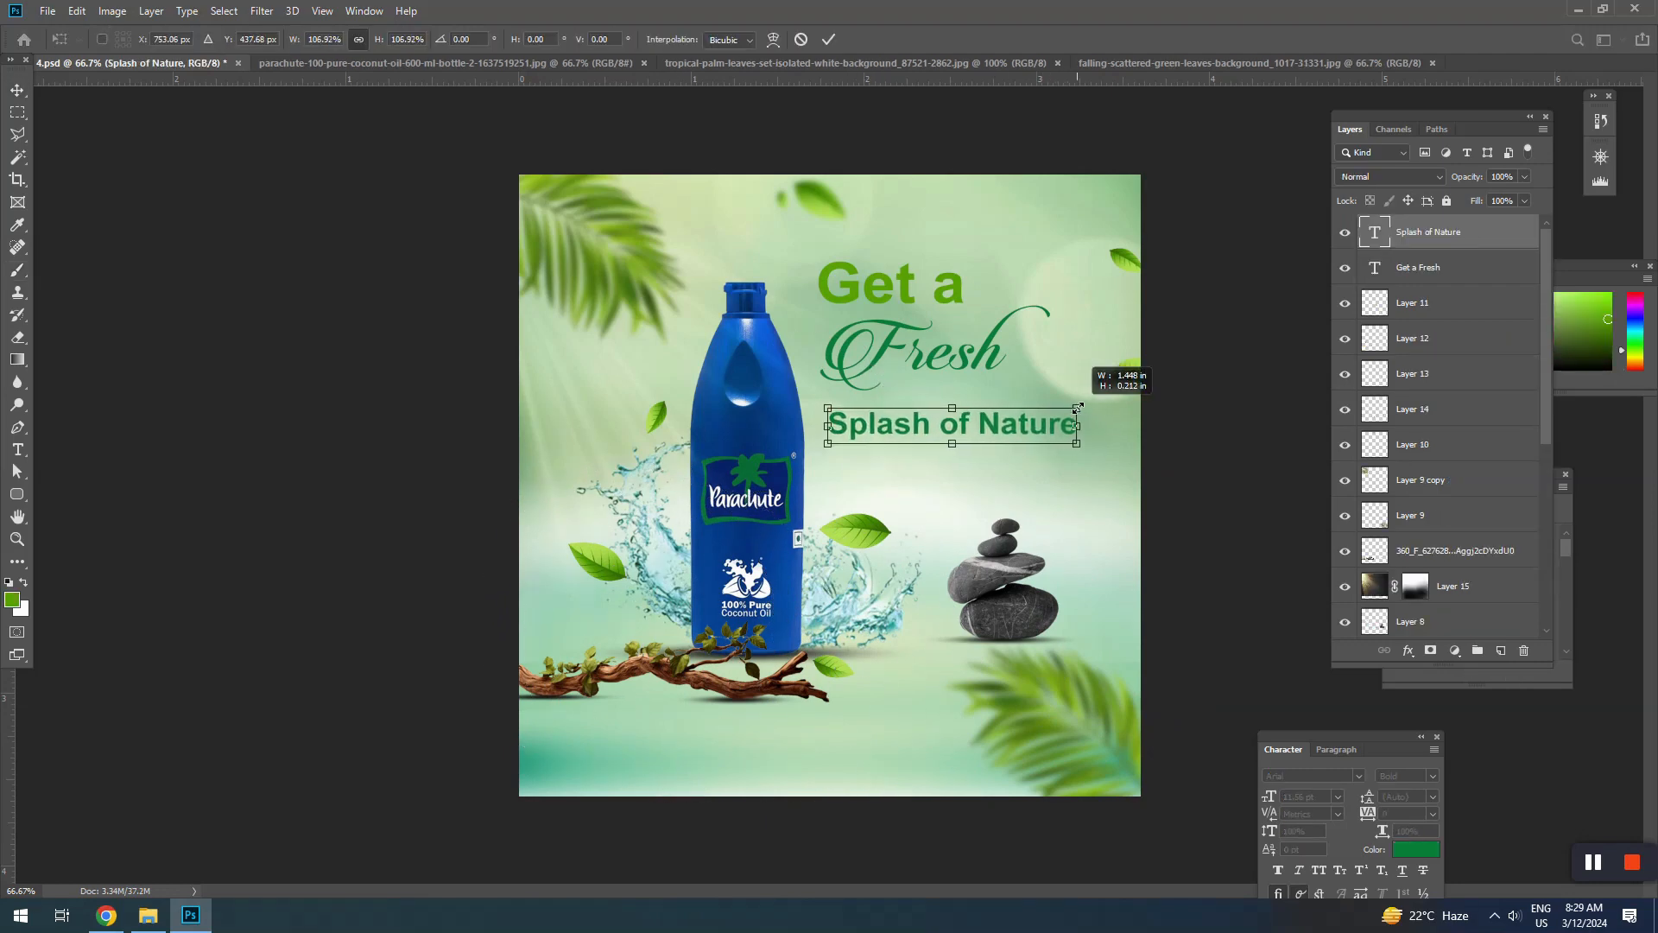
key(Return)
drag(971, 373, 972, 388)
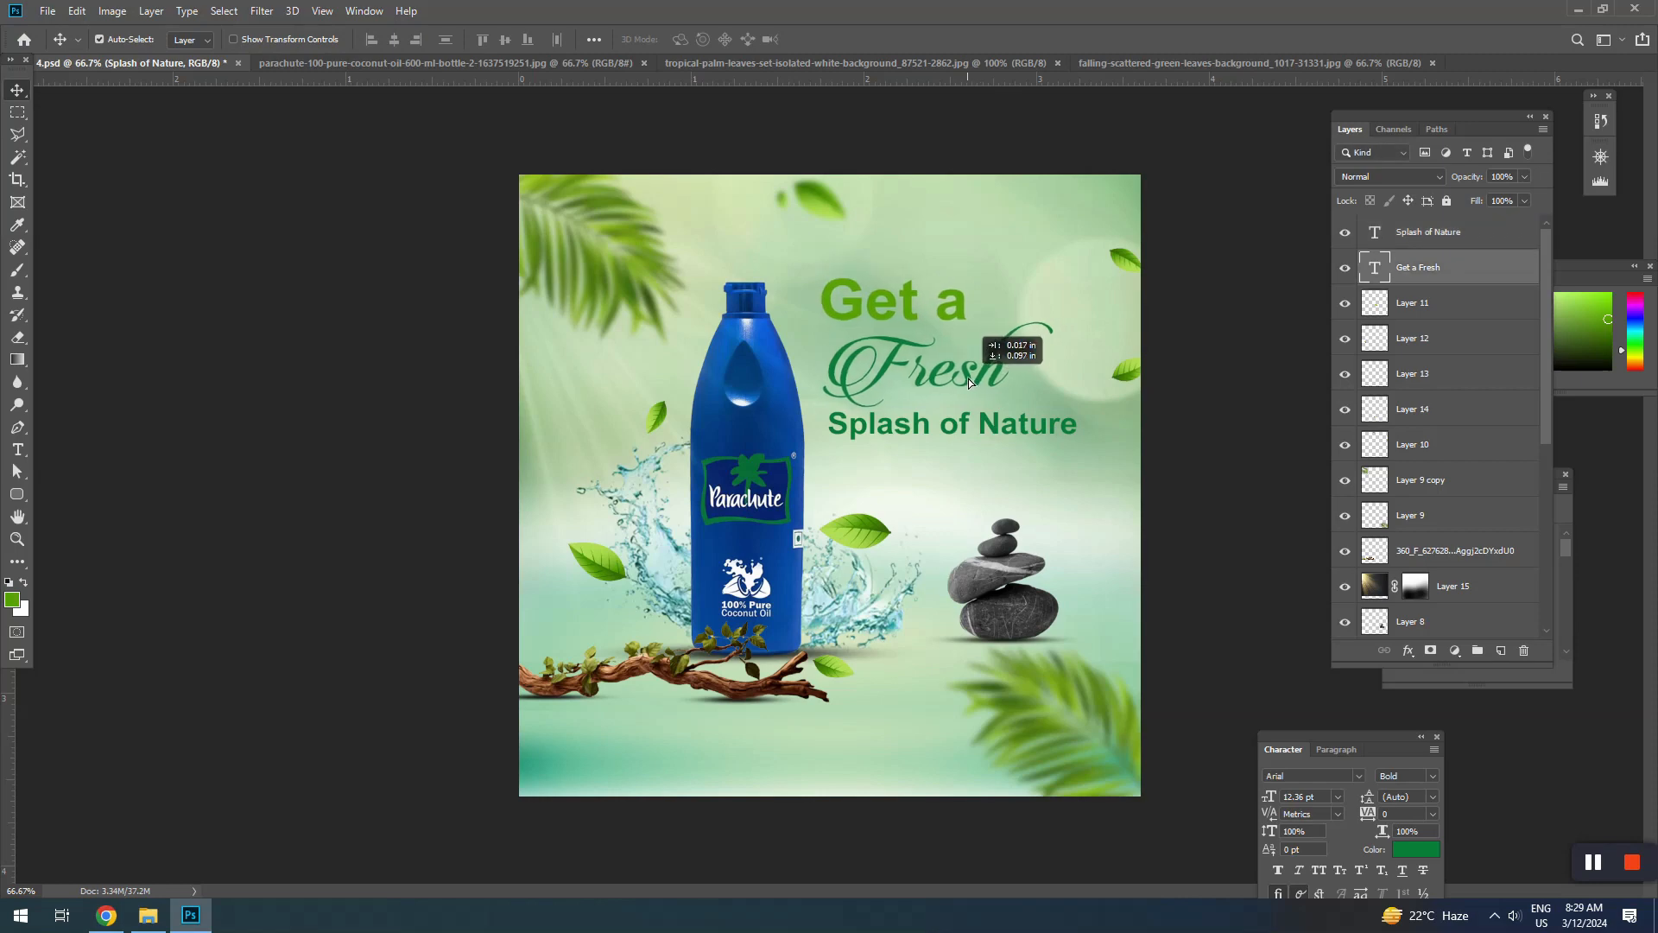
Recolor the words "Get a" with the dark green sampled from the "Fresh" lettering, adjusted slightly in shade
key(t)
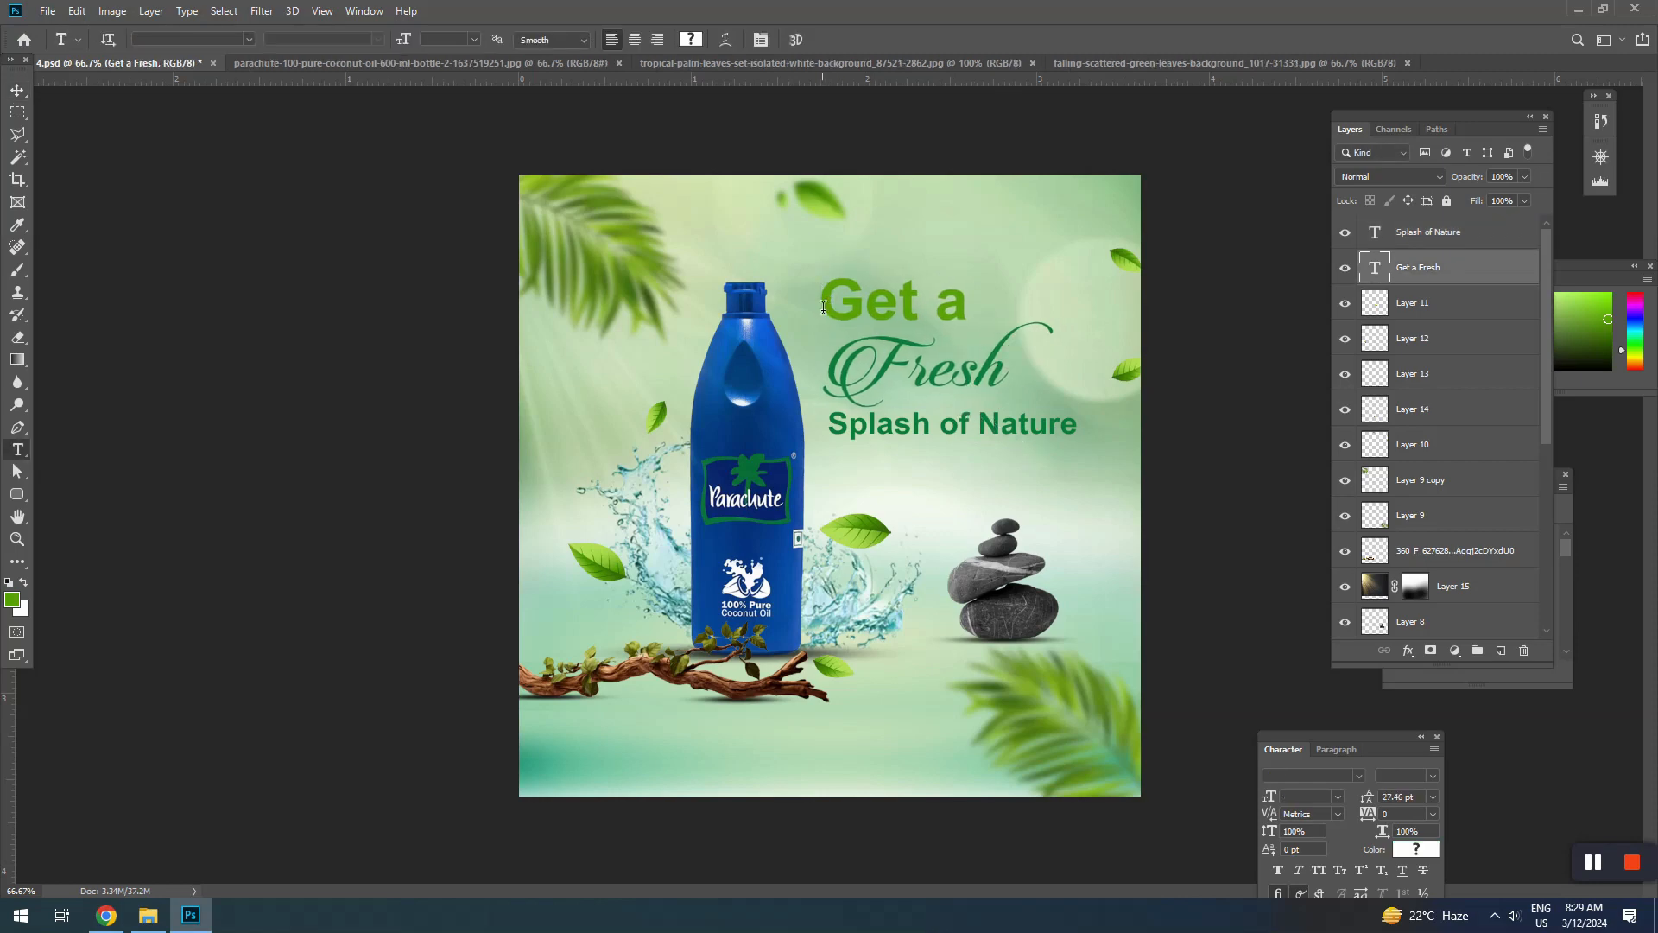
drag(823, 307, 969, 310)
click(691, 39)
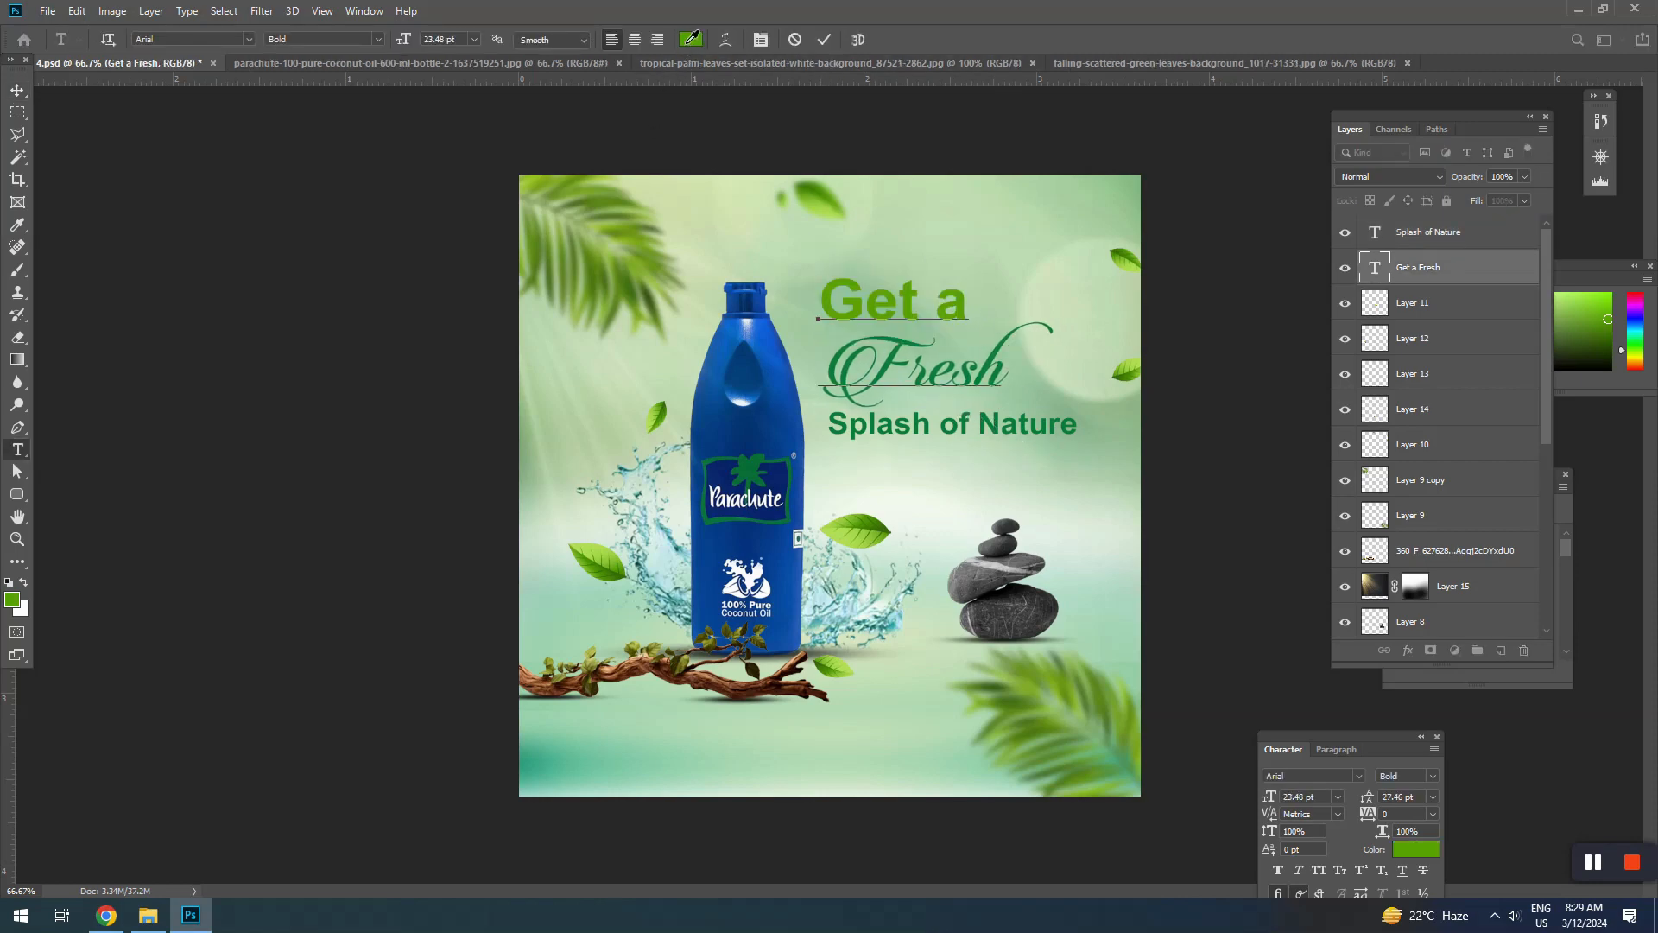
click(909, 335)
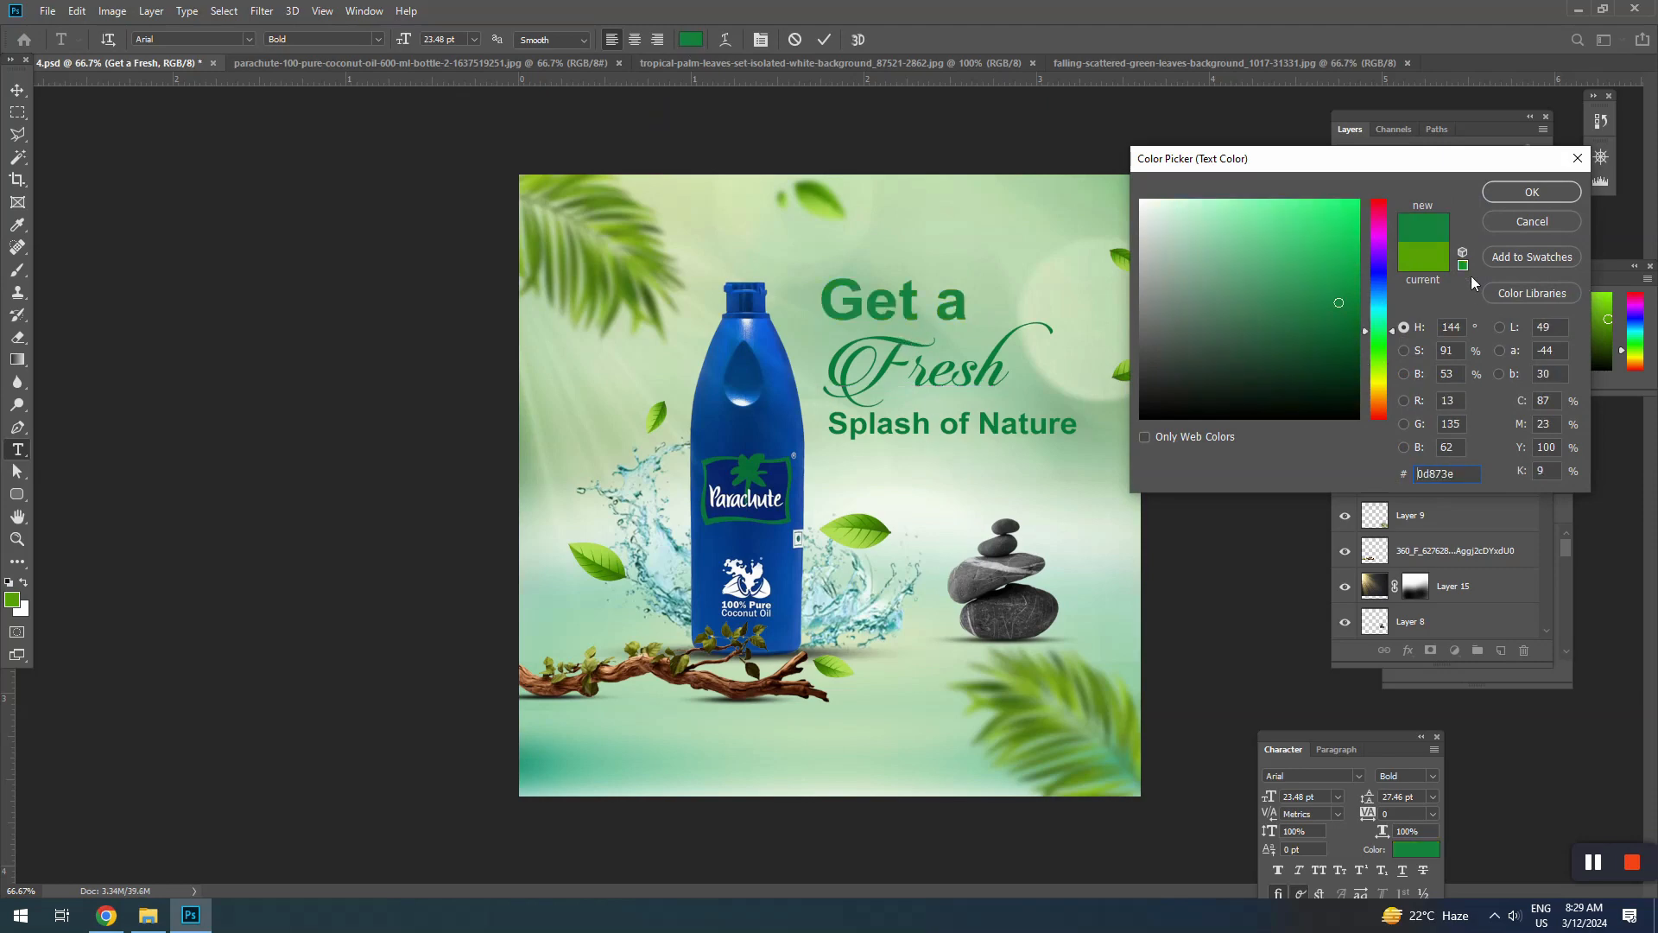
drag(1349, 328, 1353, 315)
click(1506, 197)
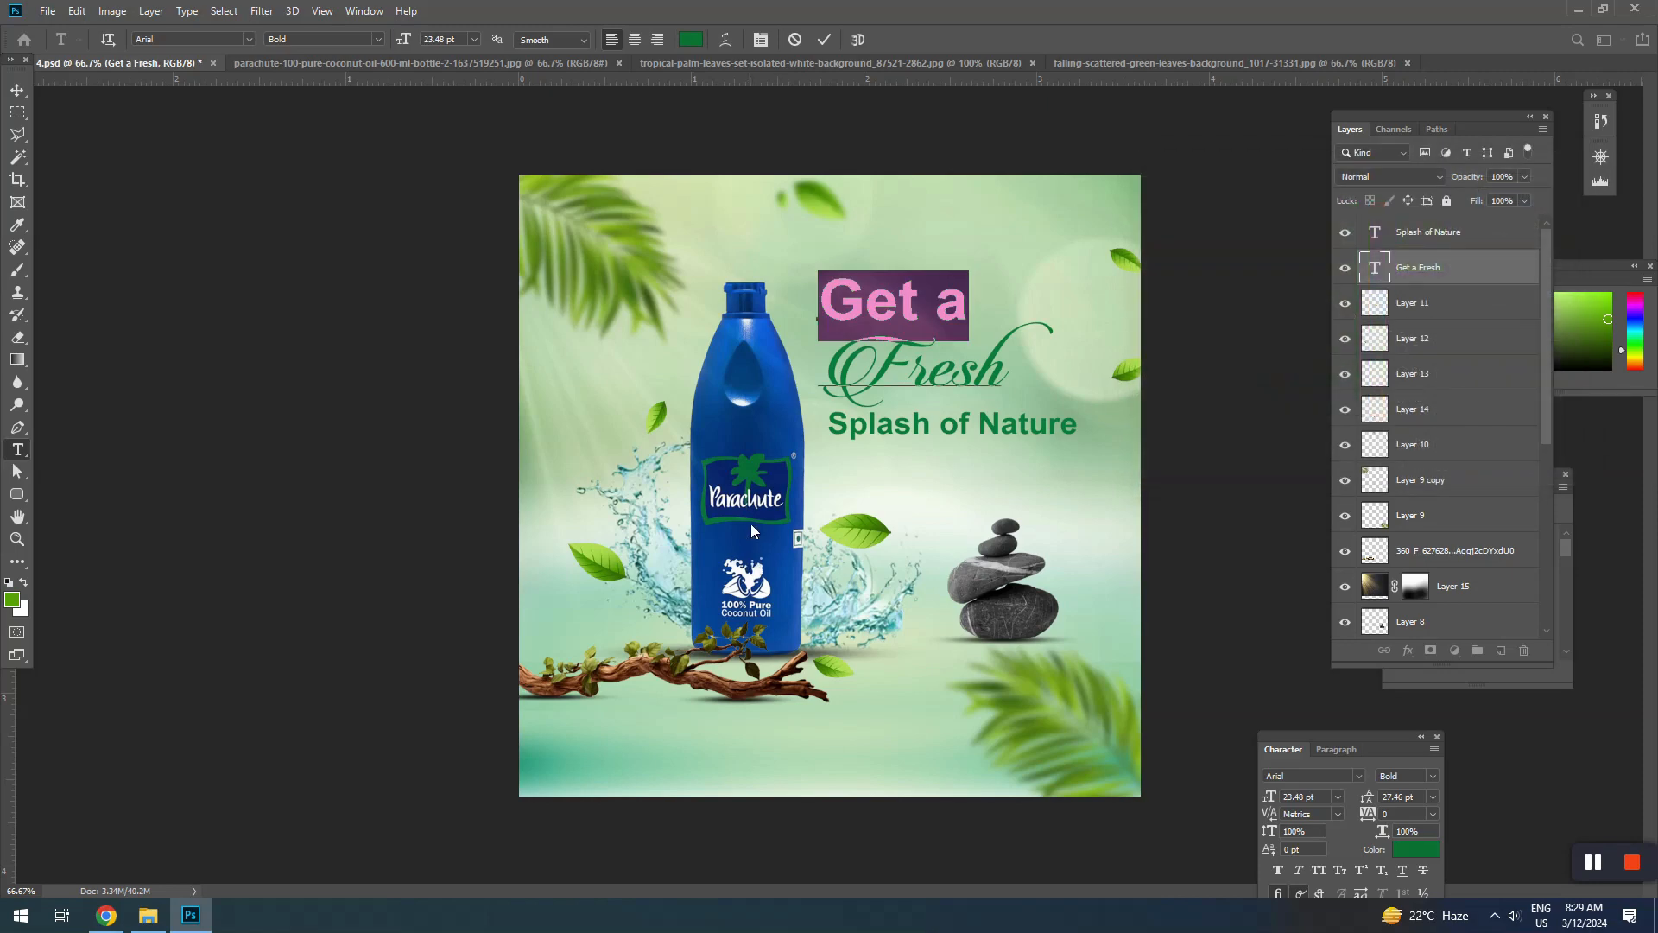
click(17, 89)
Set the Dodge tool to a 175 px brush and the Highlights range for brightening the bottle on Layer 6
click(890, 525)
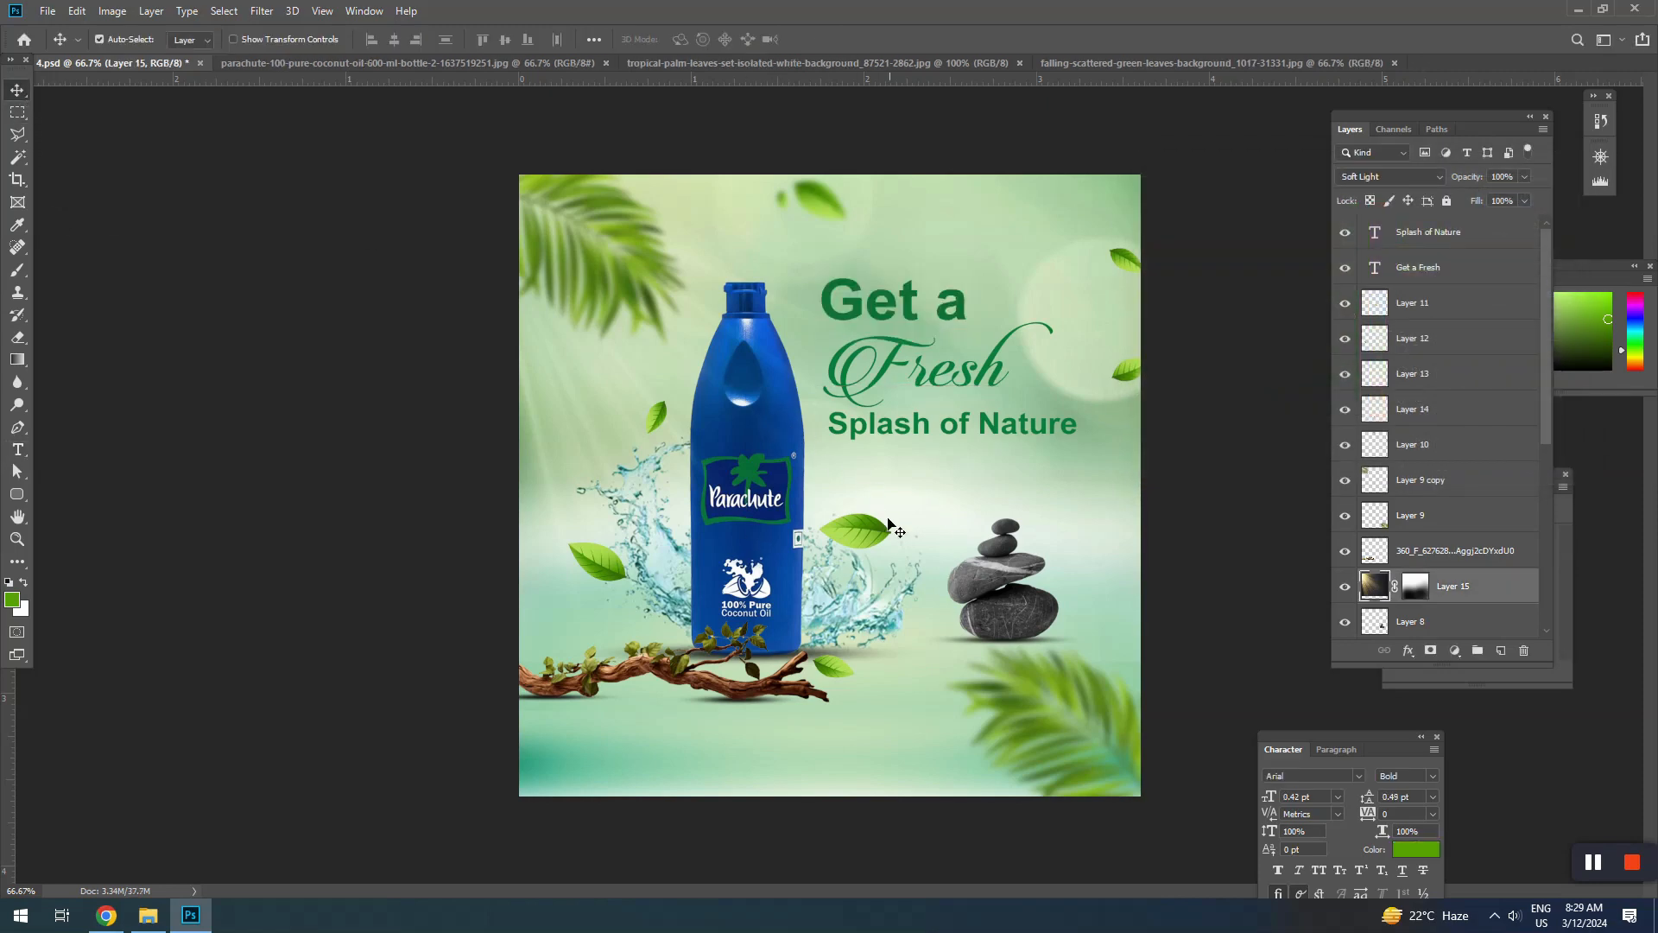
key(o)
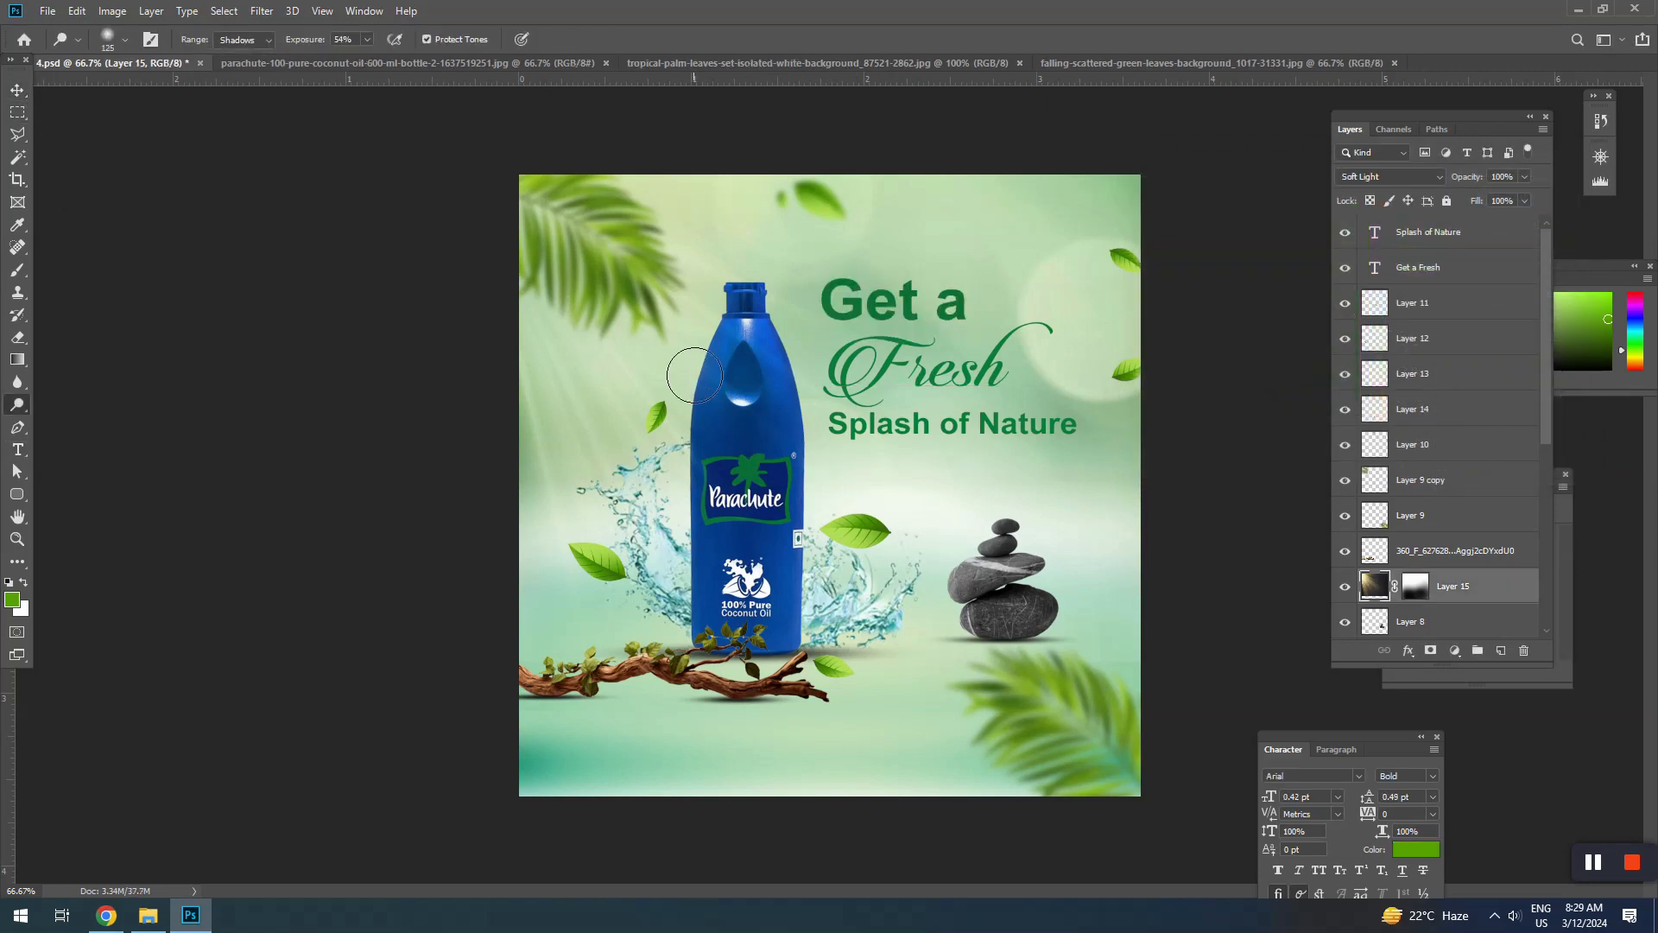
key(])
scroll(716, 326, up, 2)
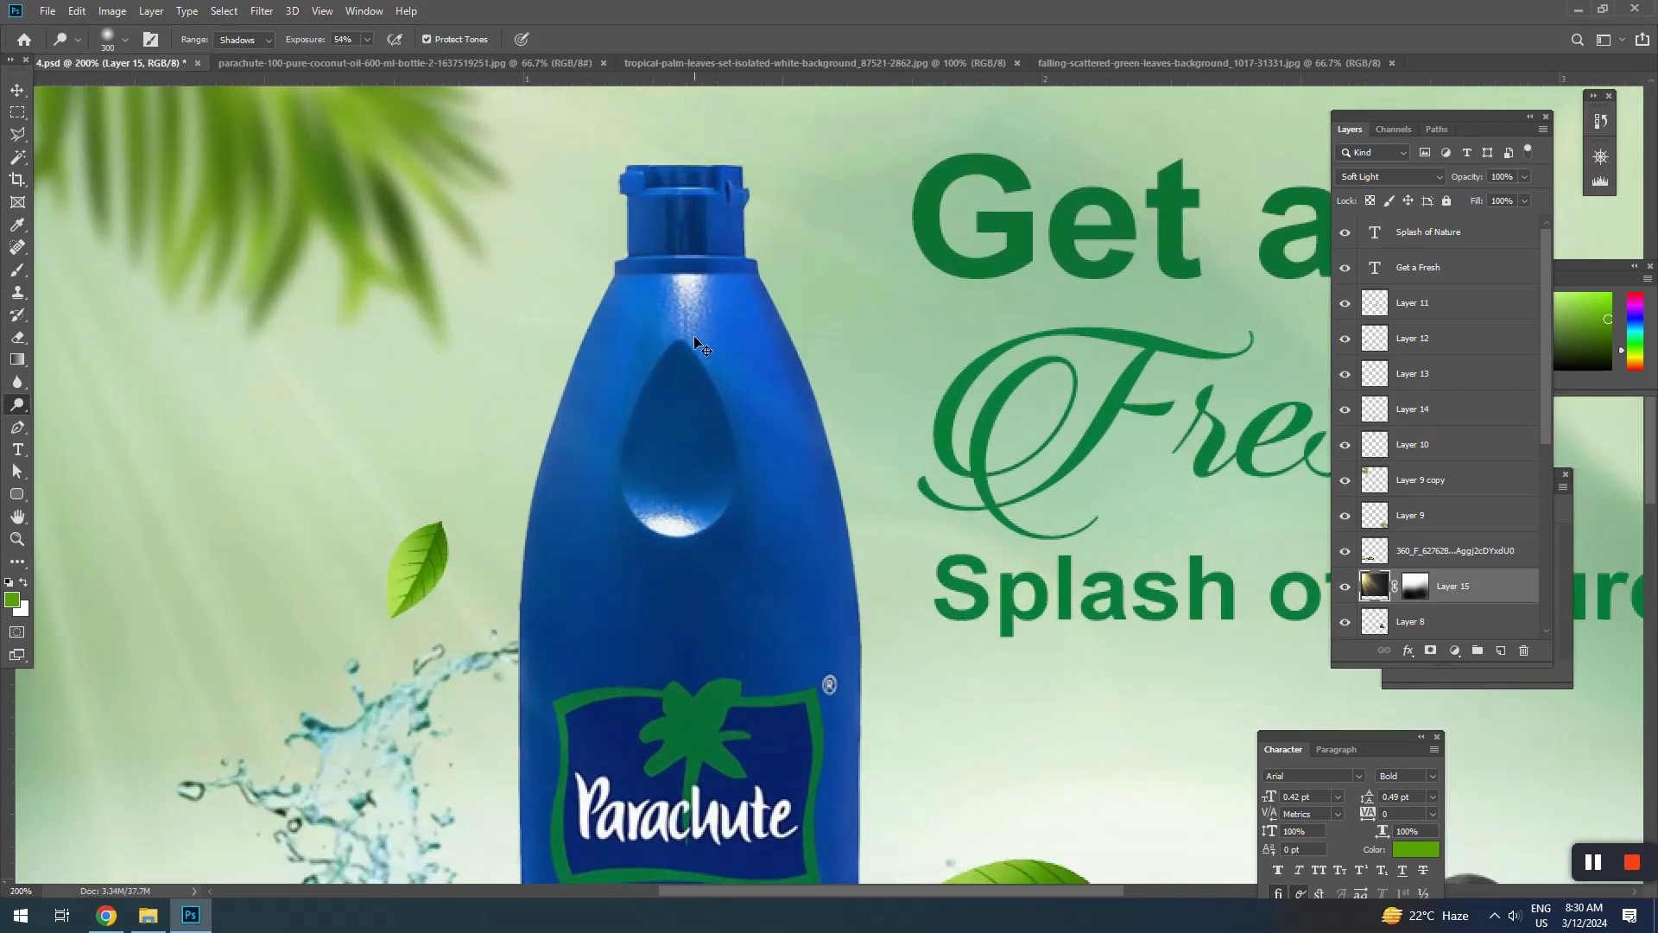
scroll(1494, 512, down, 3)
click(1408, 555)
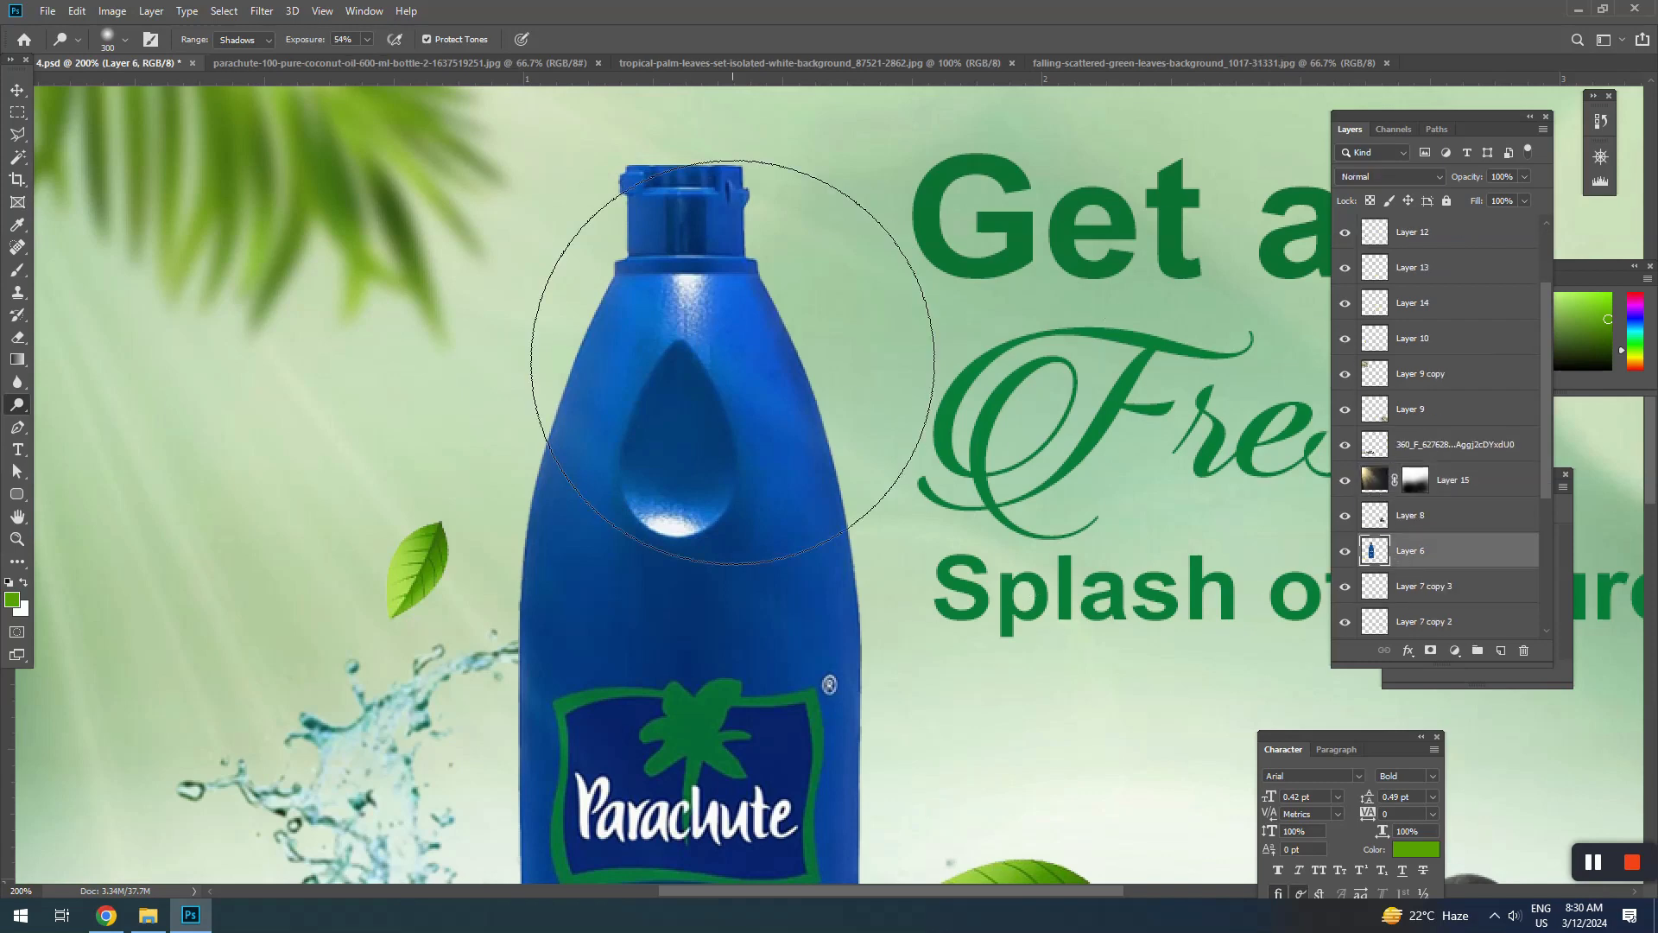
scroll(566, 230, down, 2)
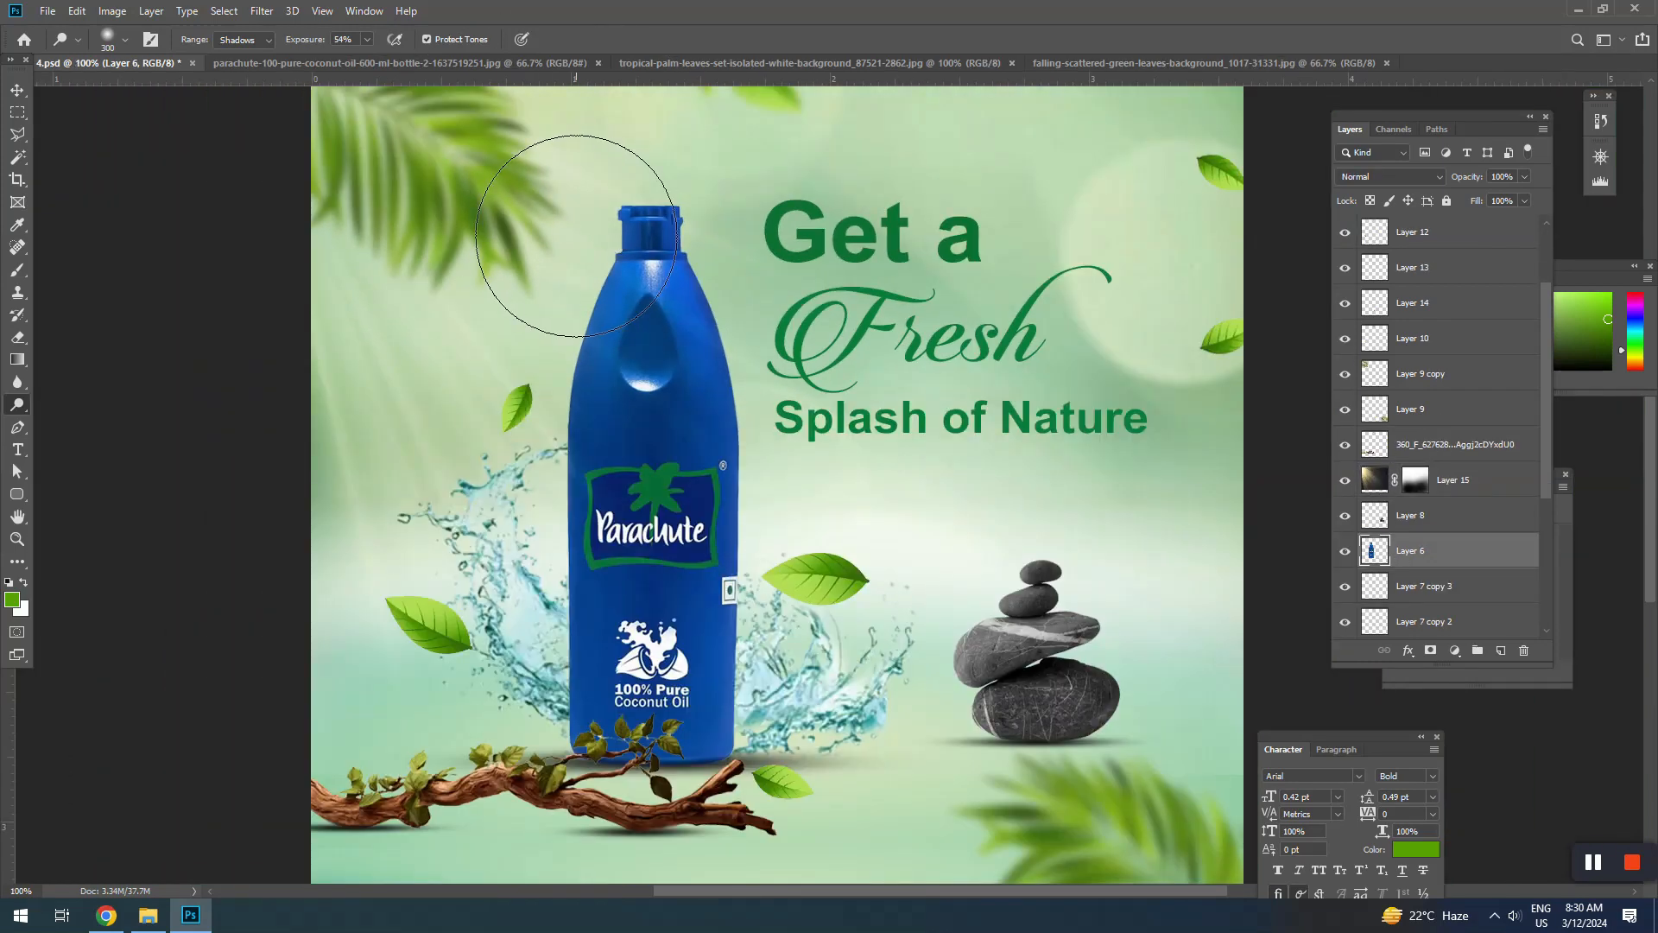
key(bracketleft)
key(bracketleft)
key(bracketleft)
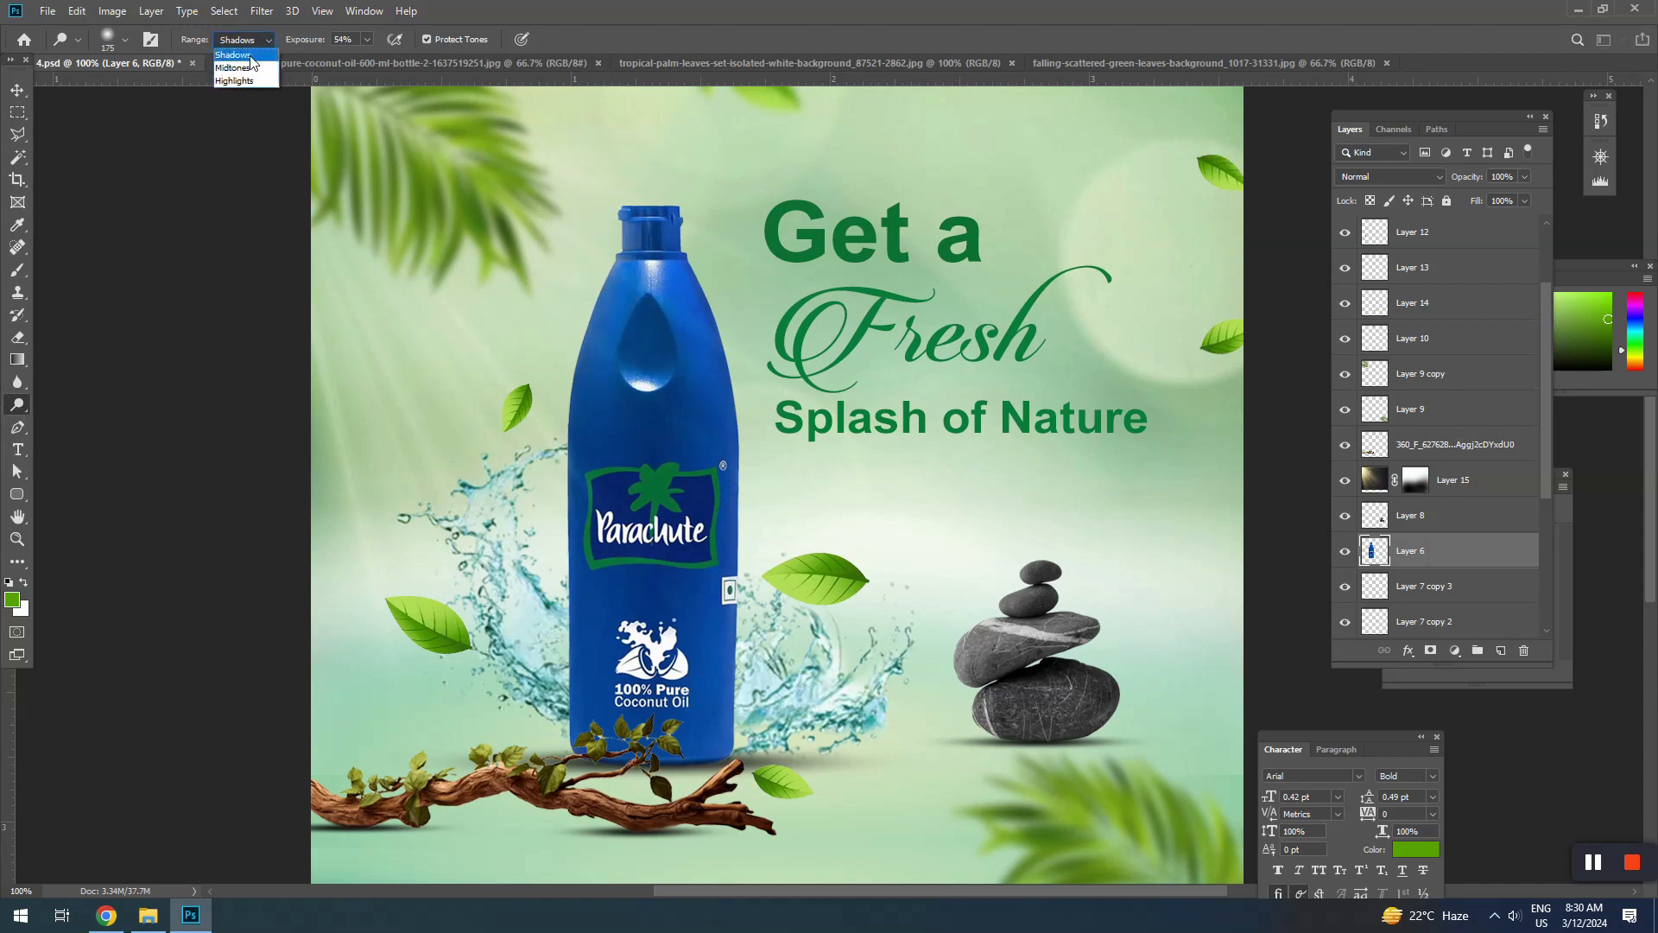
click(246, 80)
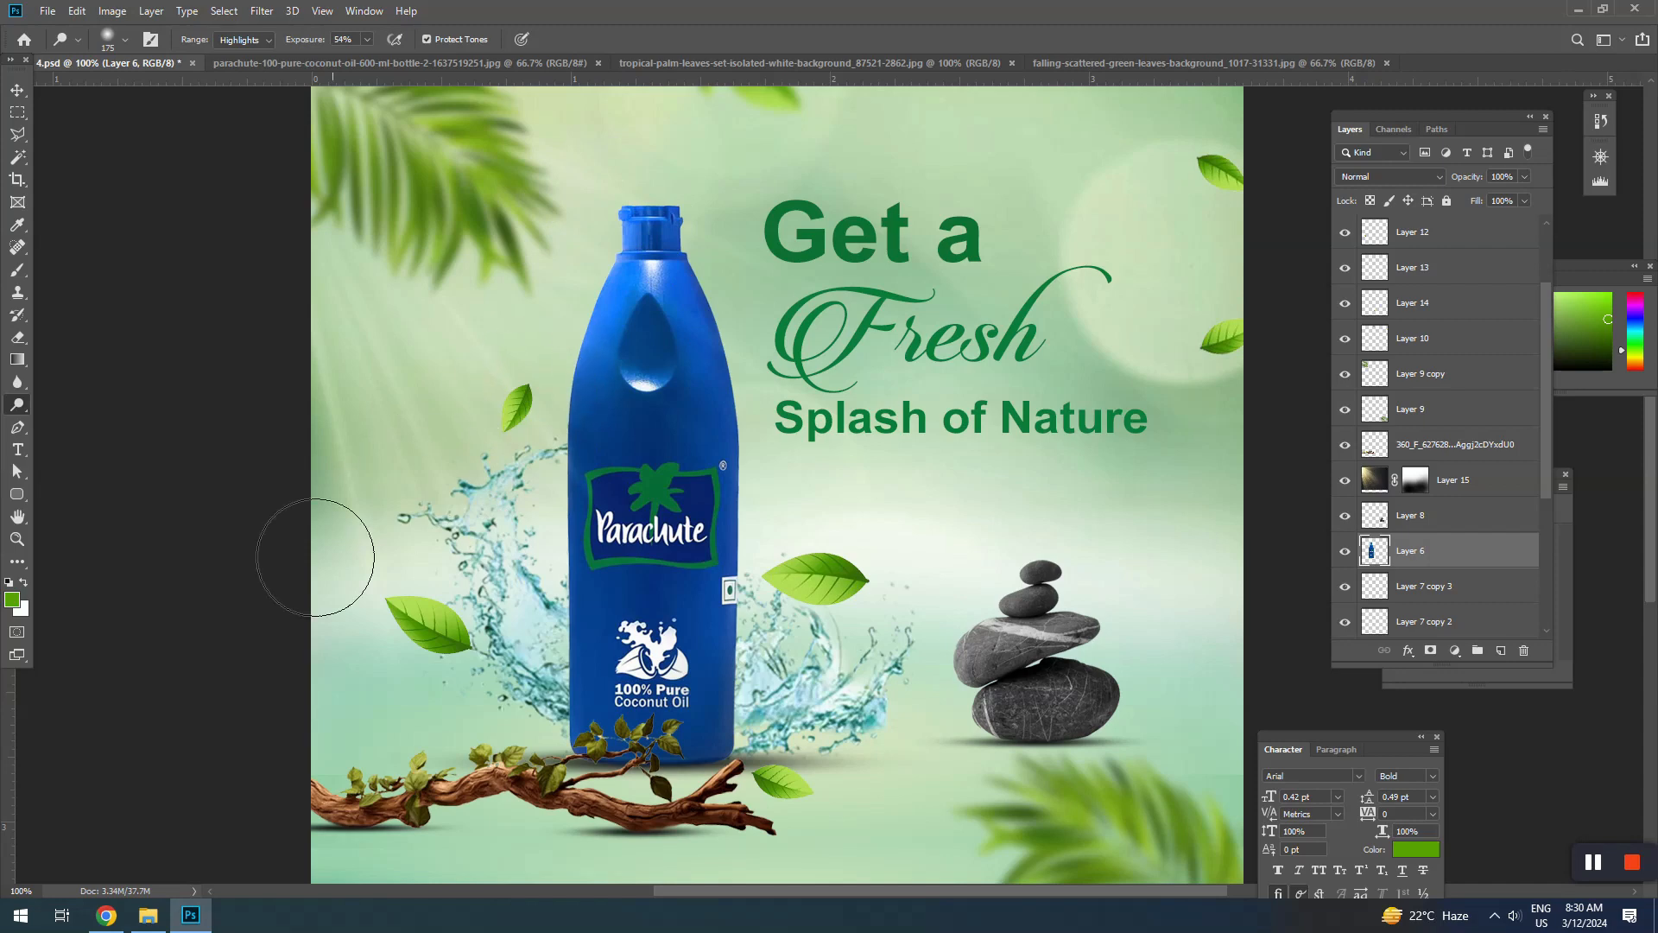
key(ctrl+minus)
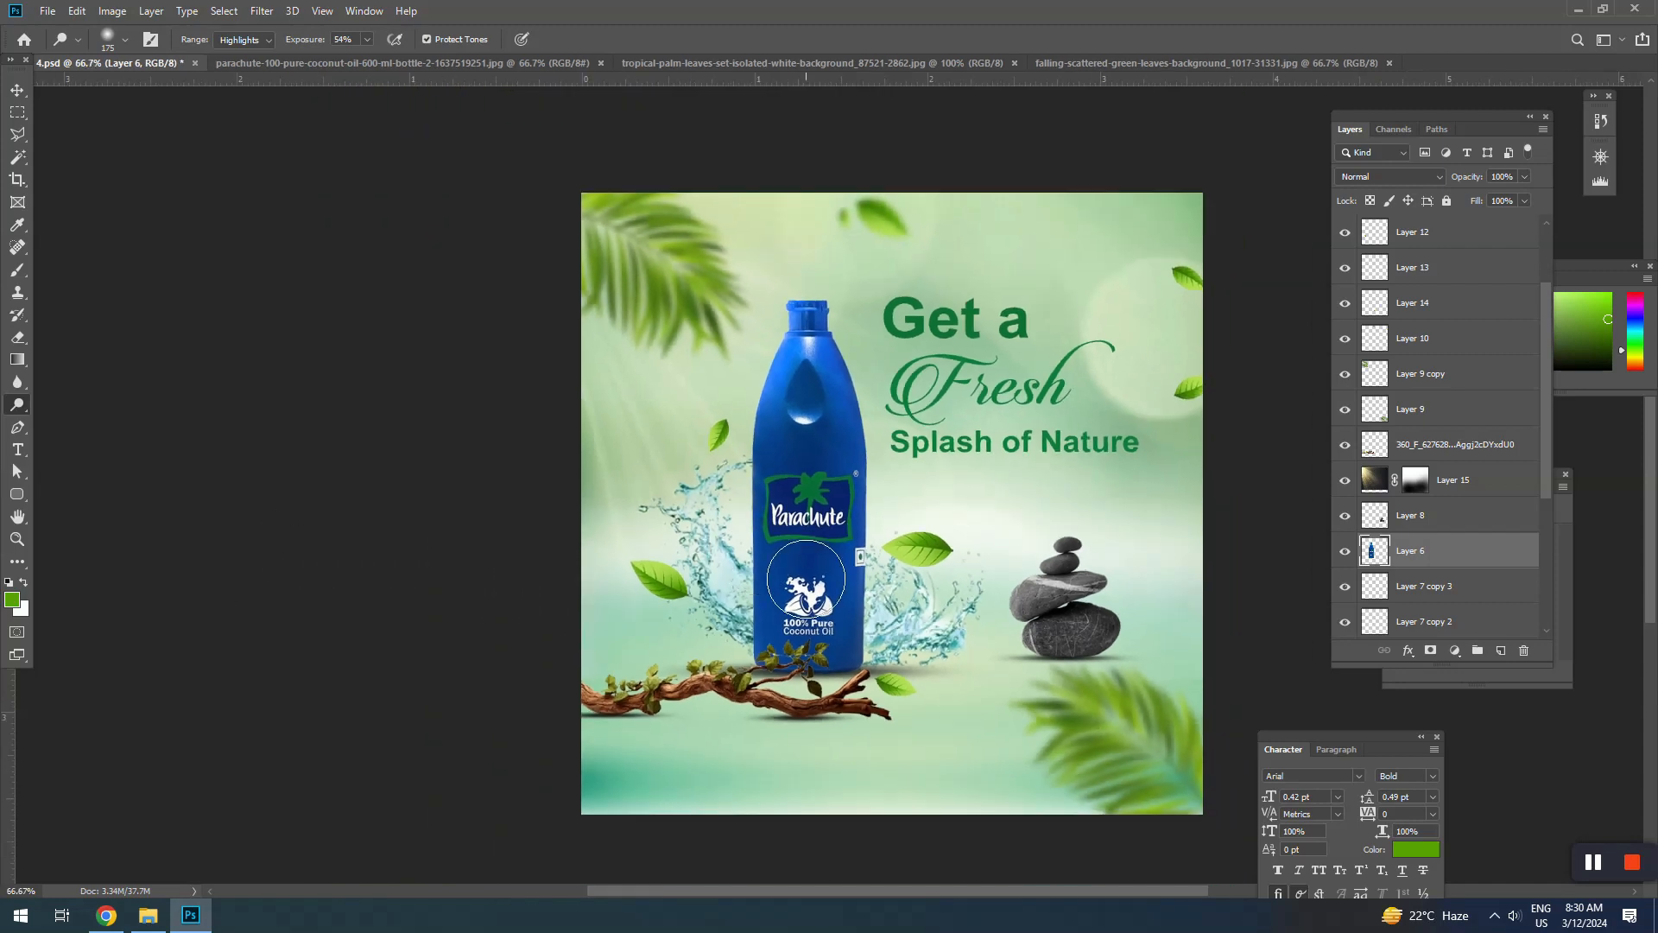
Unlock the bokeh and empty green studio background layers and merge them into one layer
key(v)
click(920, 395)
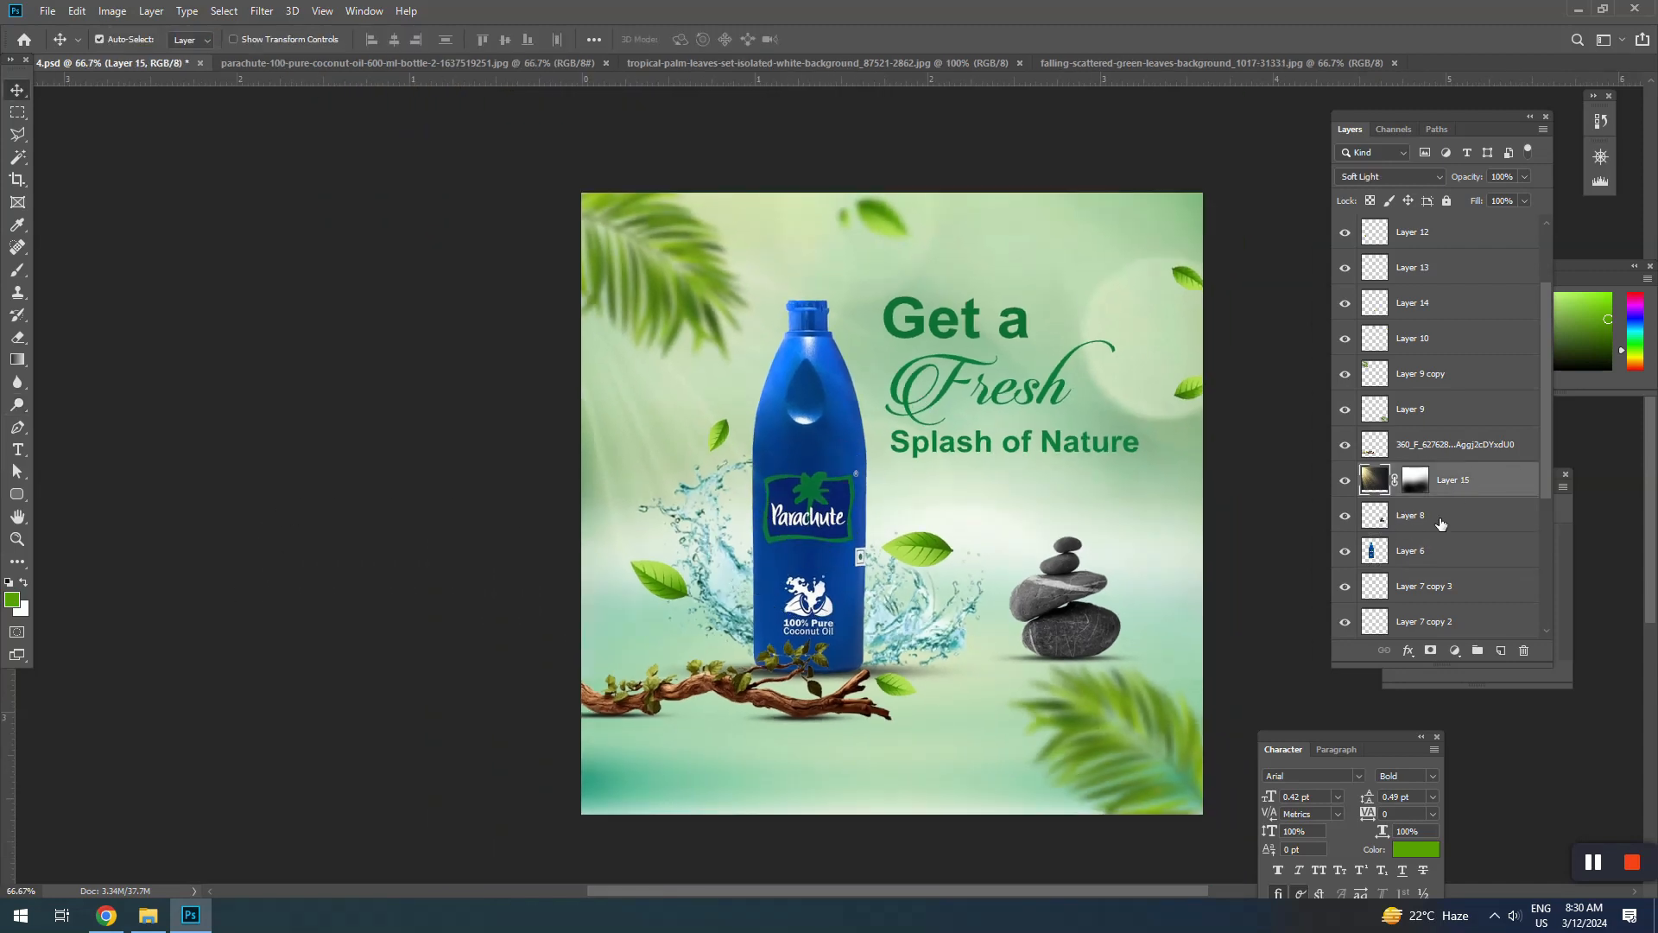
scroll(1441, 524, down, 5)
click(1460, 527)
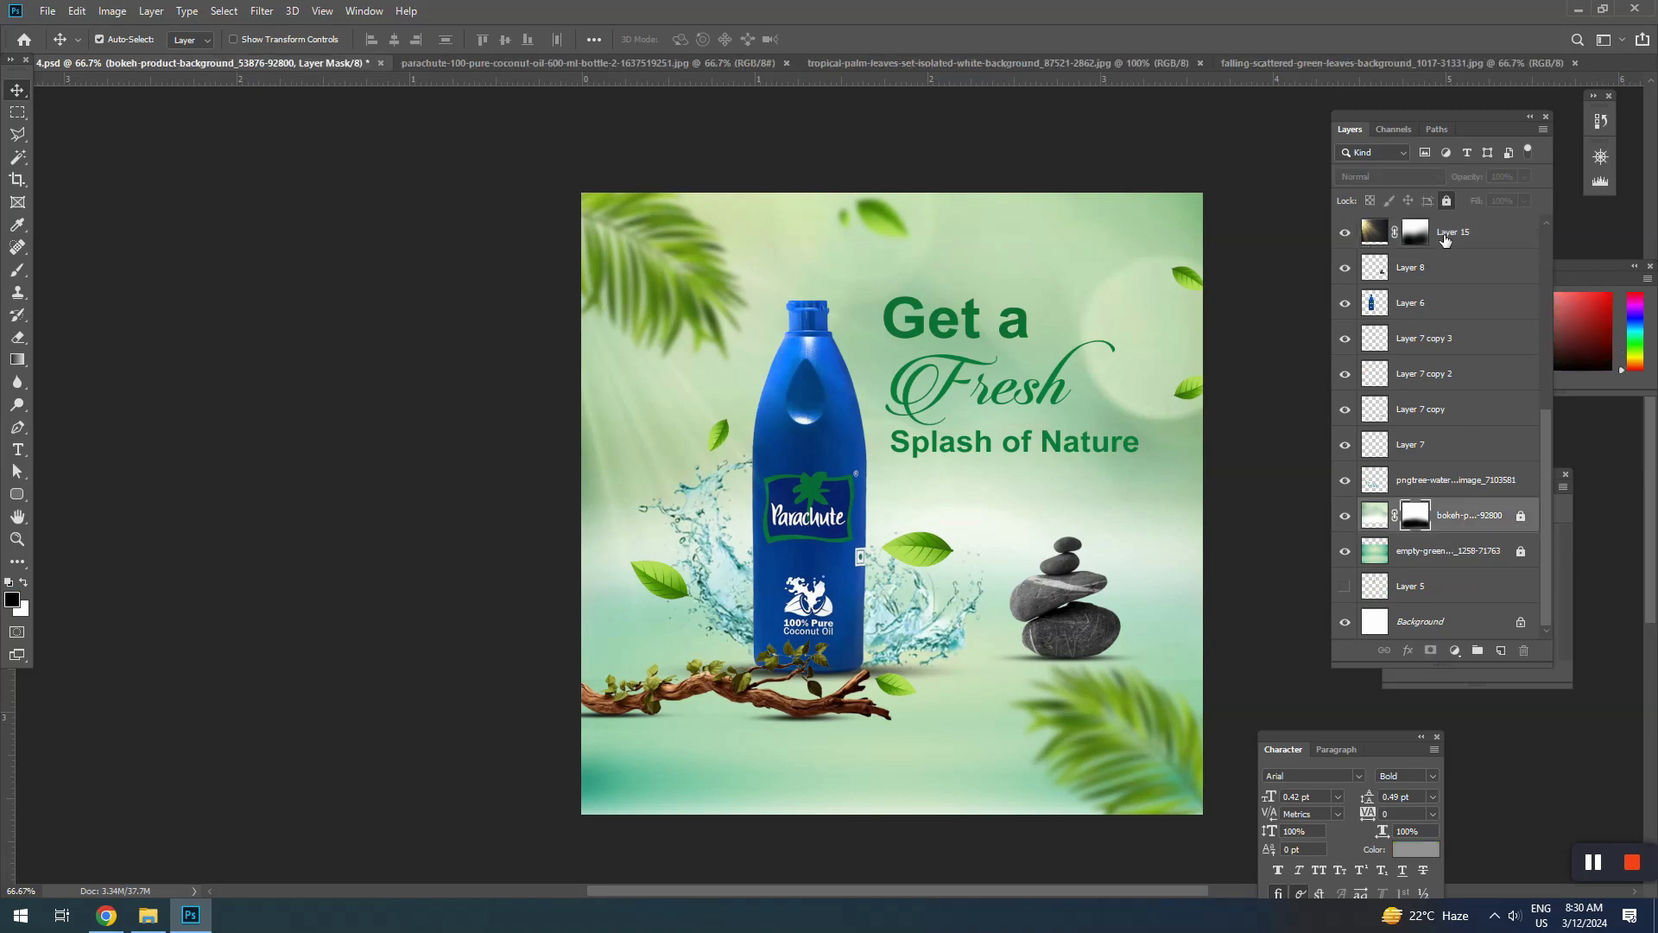
click(1449, 203)
click(1480, 556)
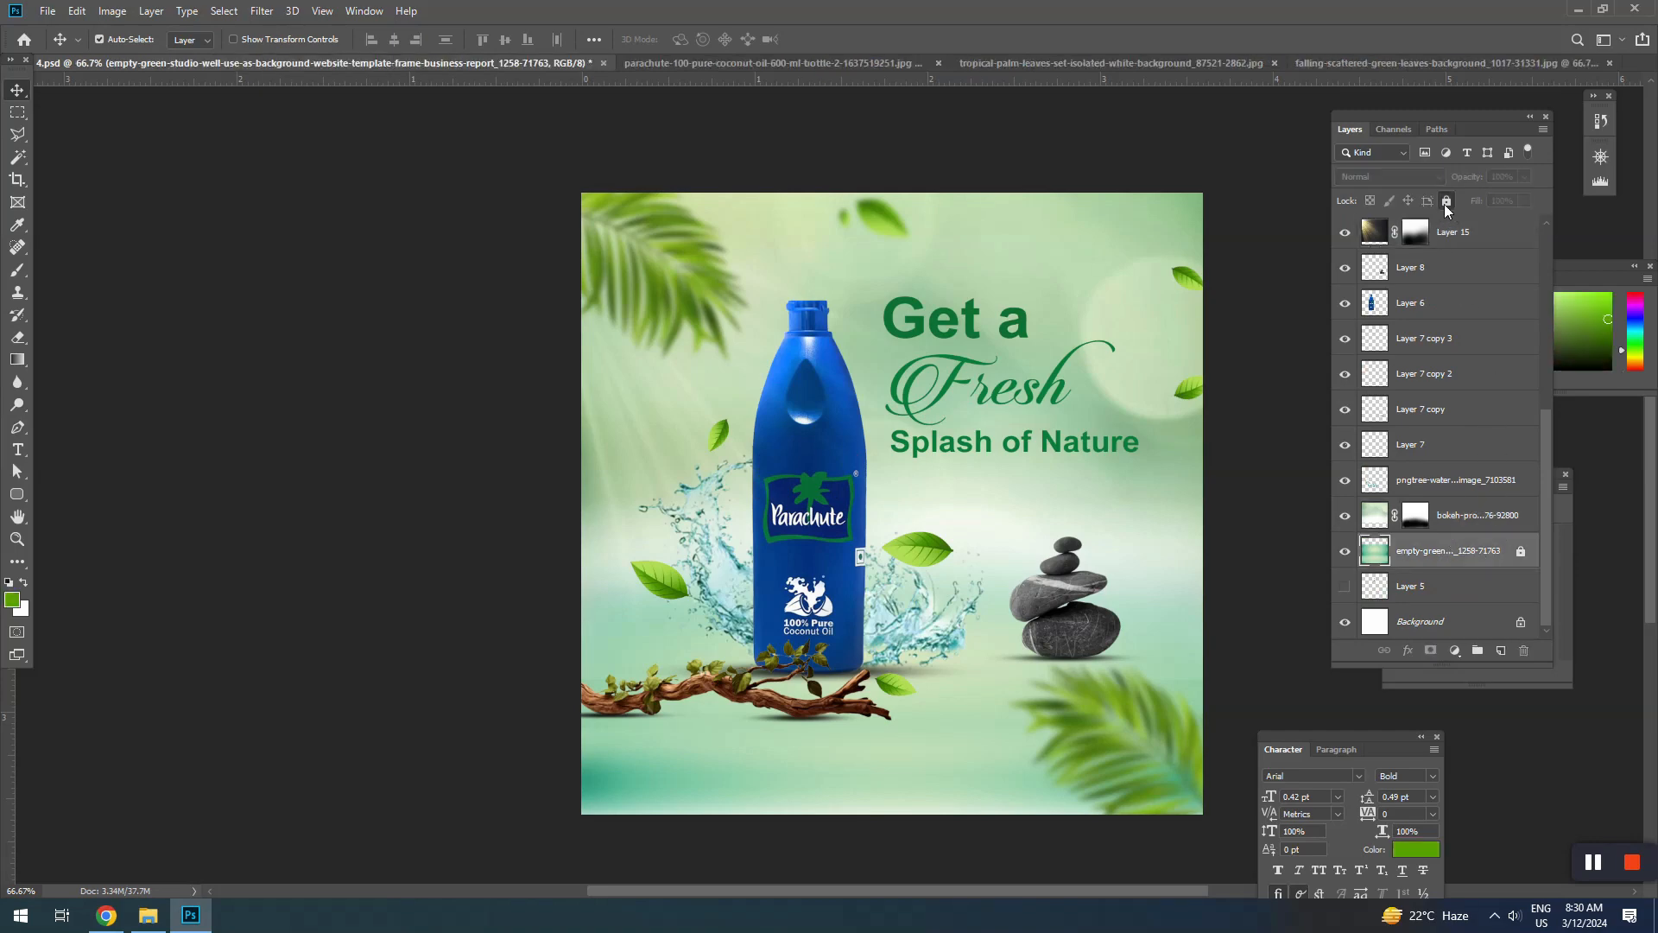
click(1446, 203)
key(Delete)
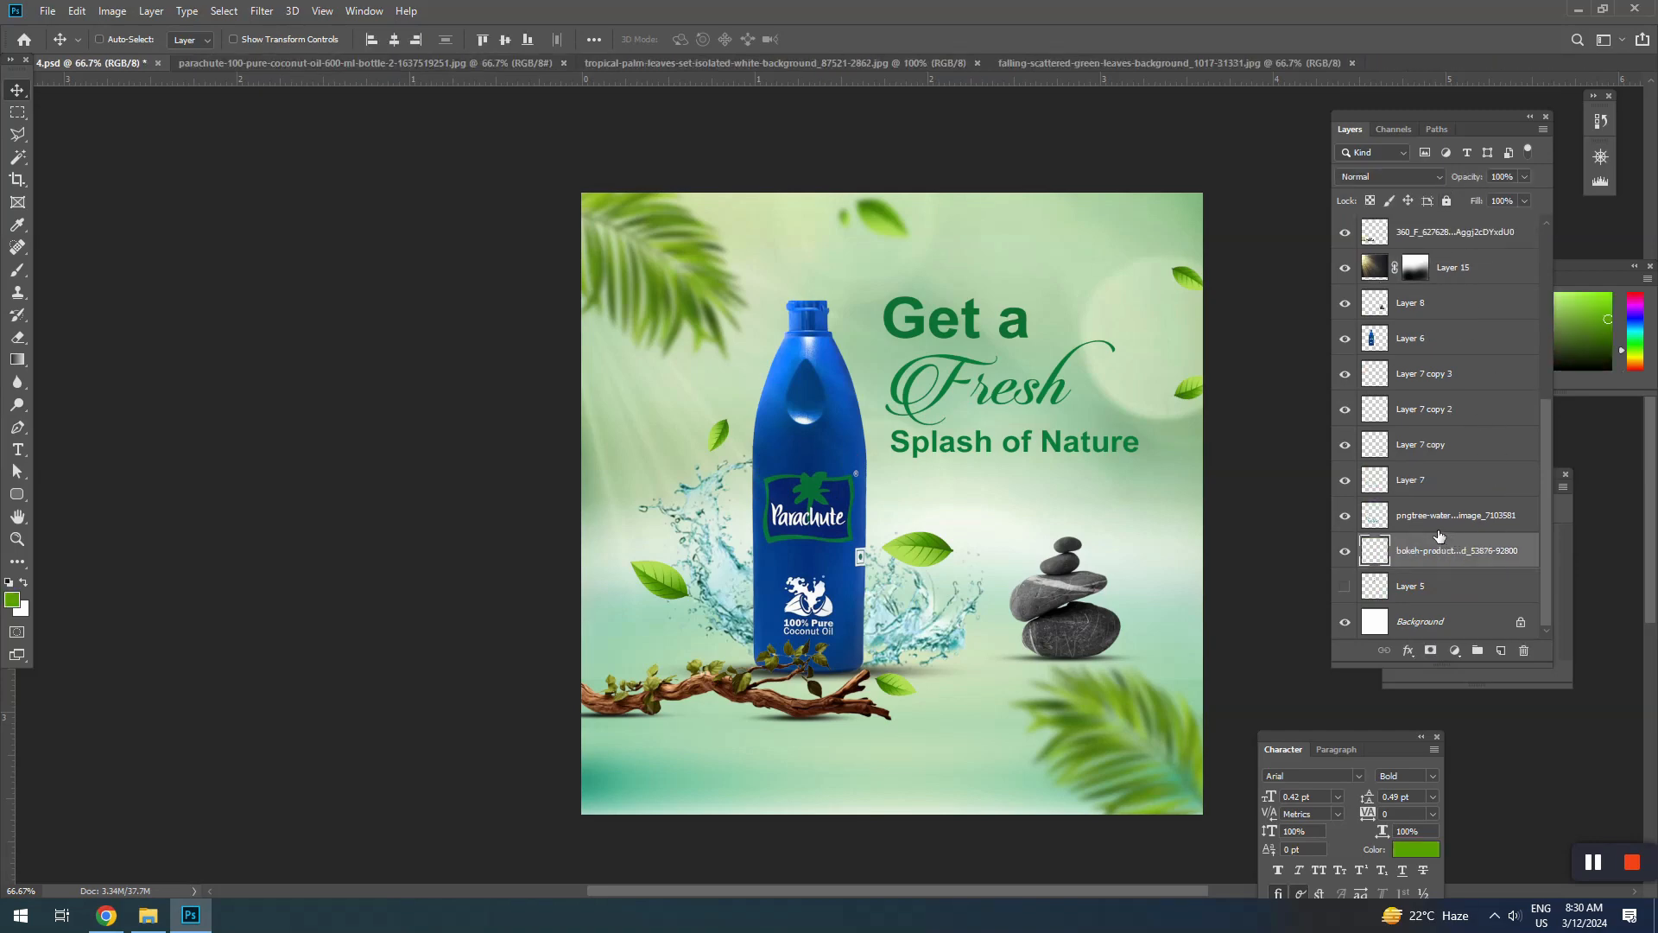
Shift the merged background's midtones toward cyan and blue with Color Balance
key(ctrl+b)
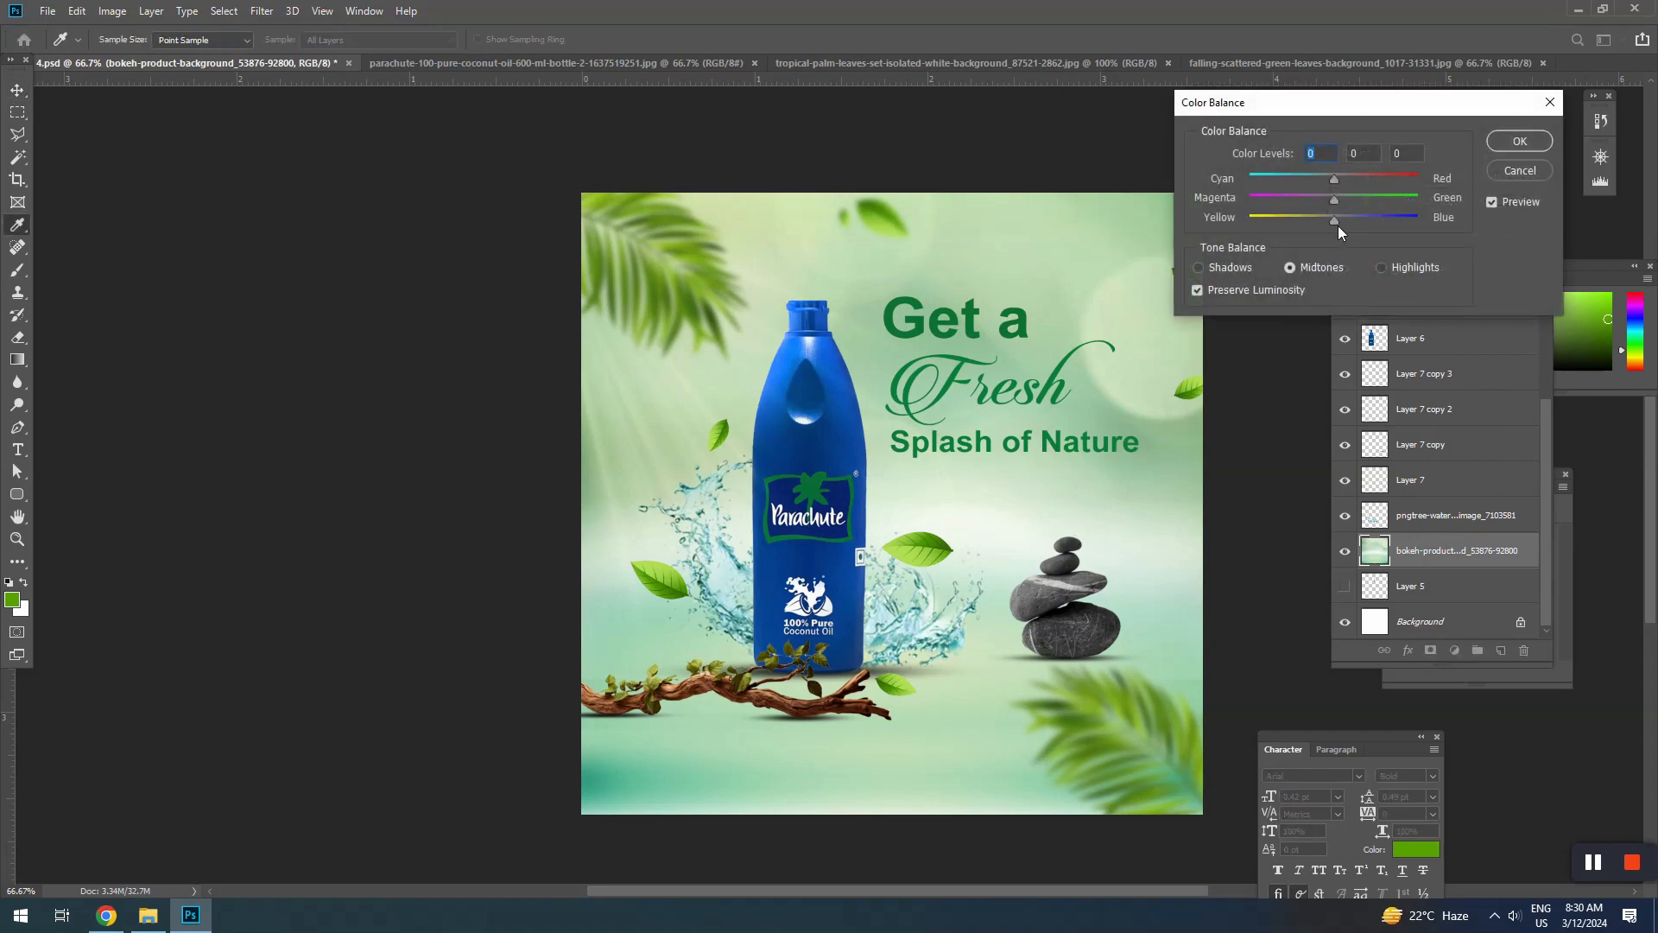
drag(1337, 223, 1414, 229)
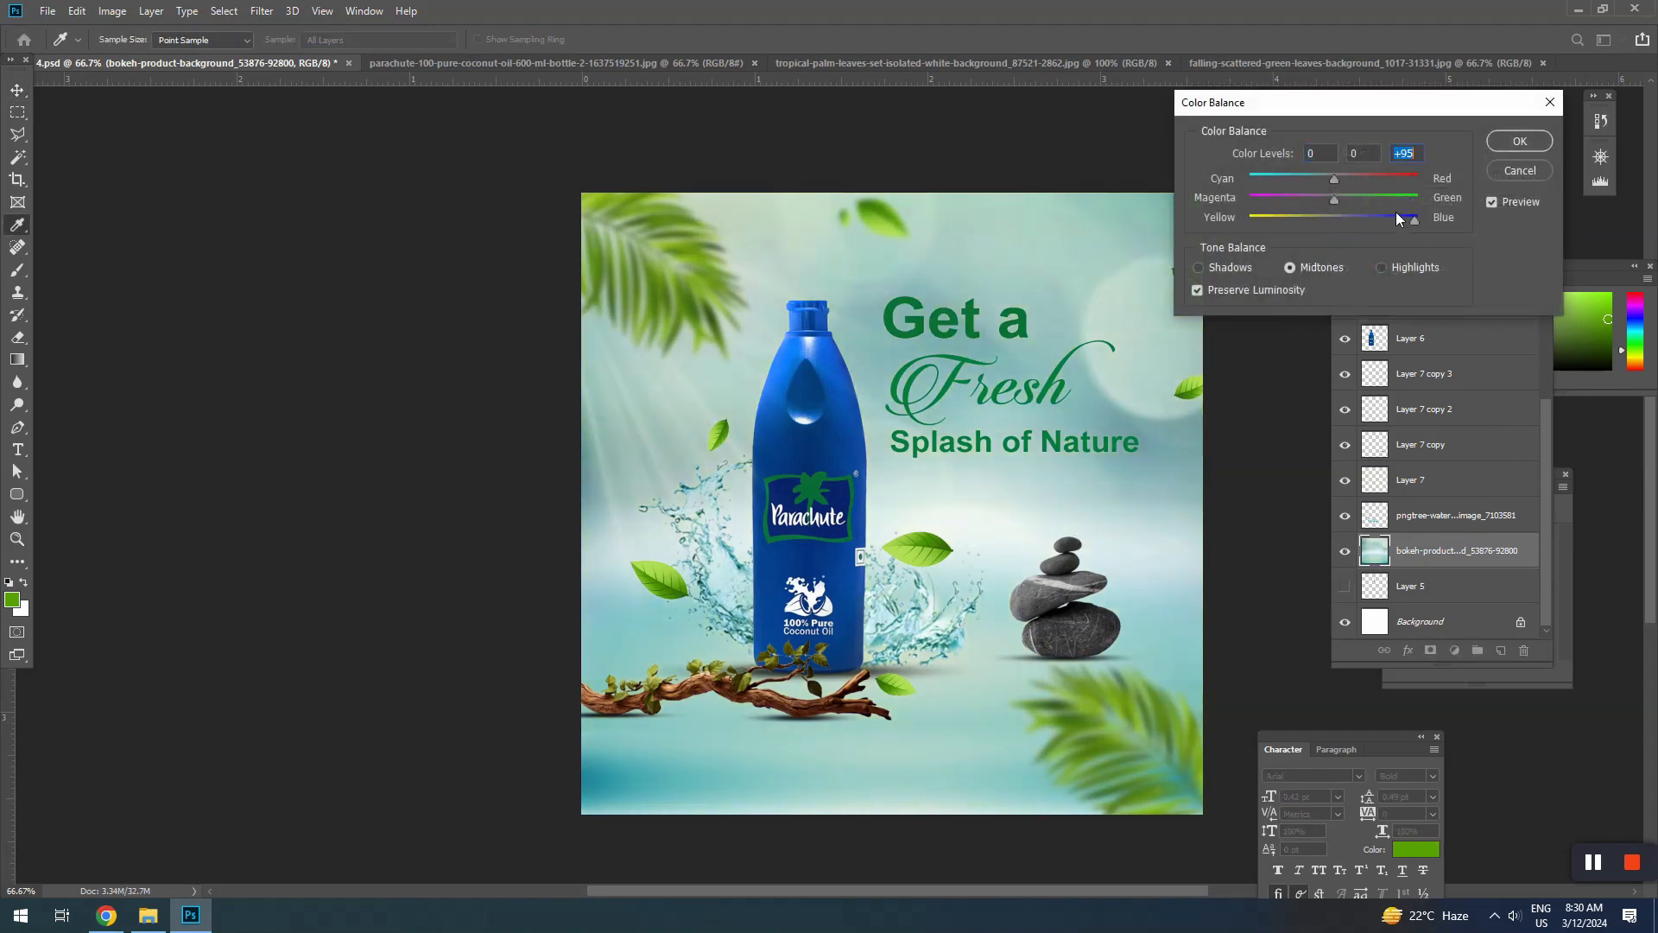
mouse_move(1337, 180)
mouse_down()
mouse_move(1392, 183)
mouse_move(1307, 184)
mouse_up()
drag(1411, 221, 1391, 221)
click(1500, 144)
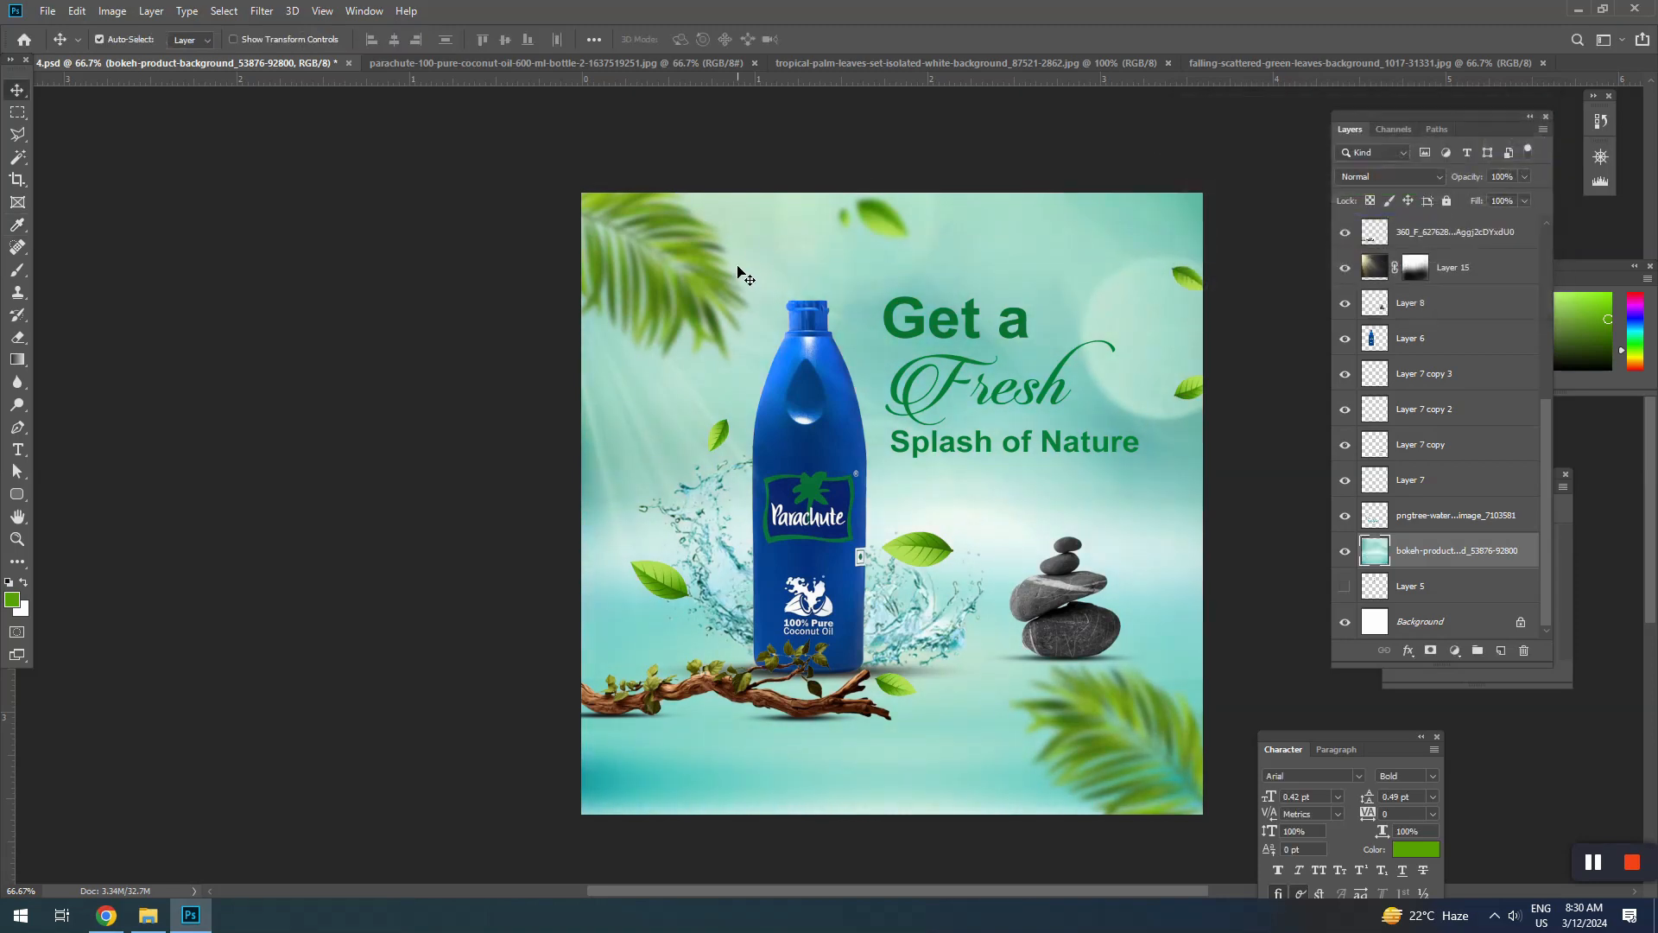
Adjust the merged background with Brightness/Contrast, setting brightness to -6 and contrast to 20
click(112, 12)
mouse_move(172, 57)
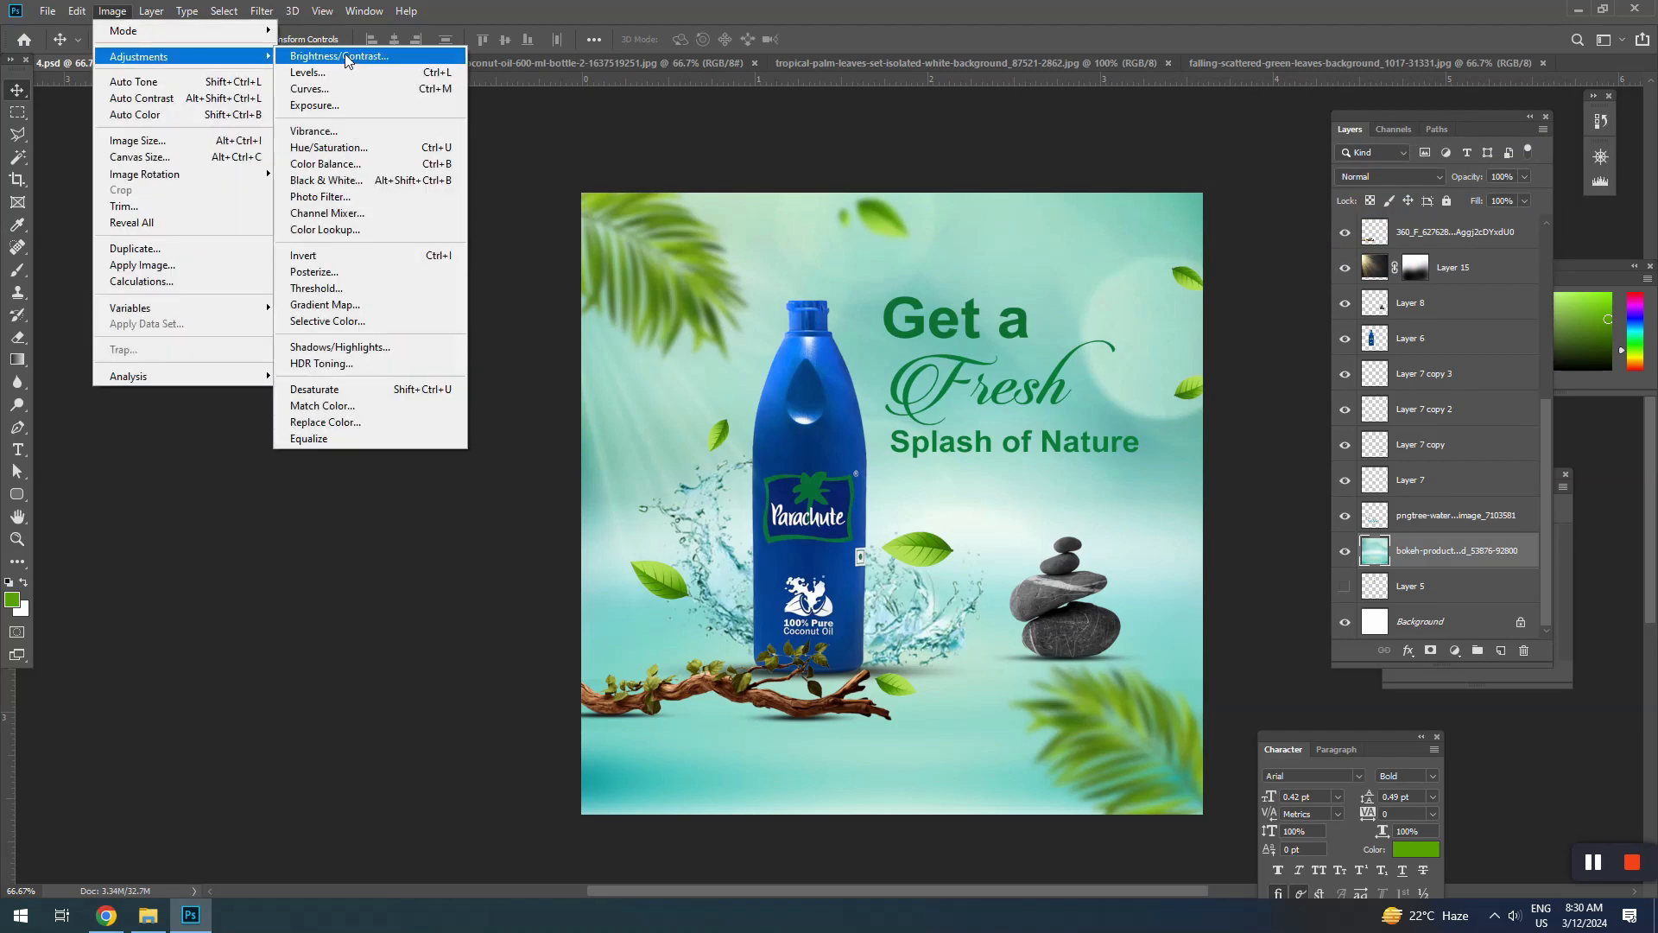
click(345, 56)
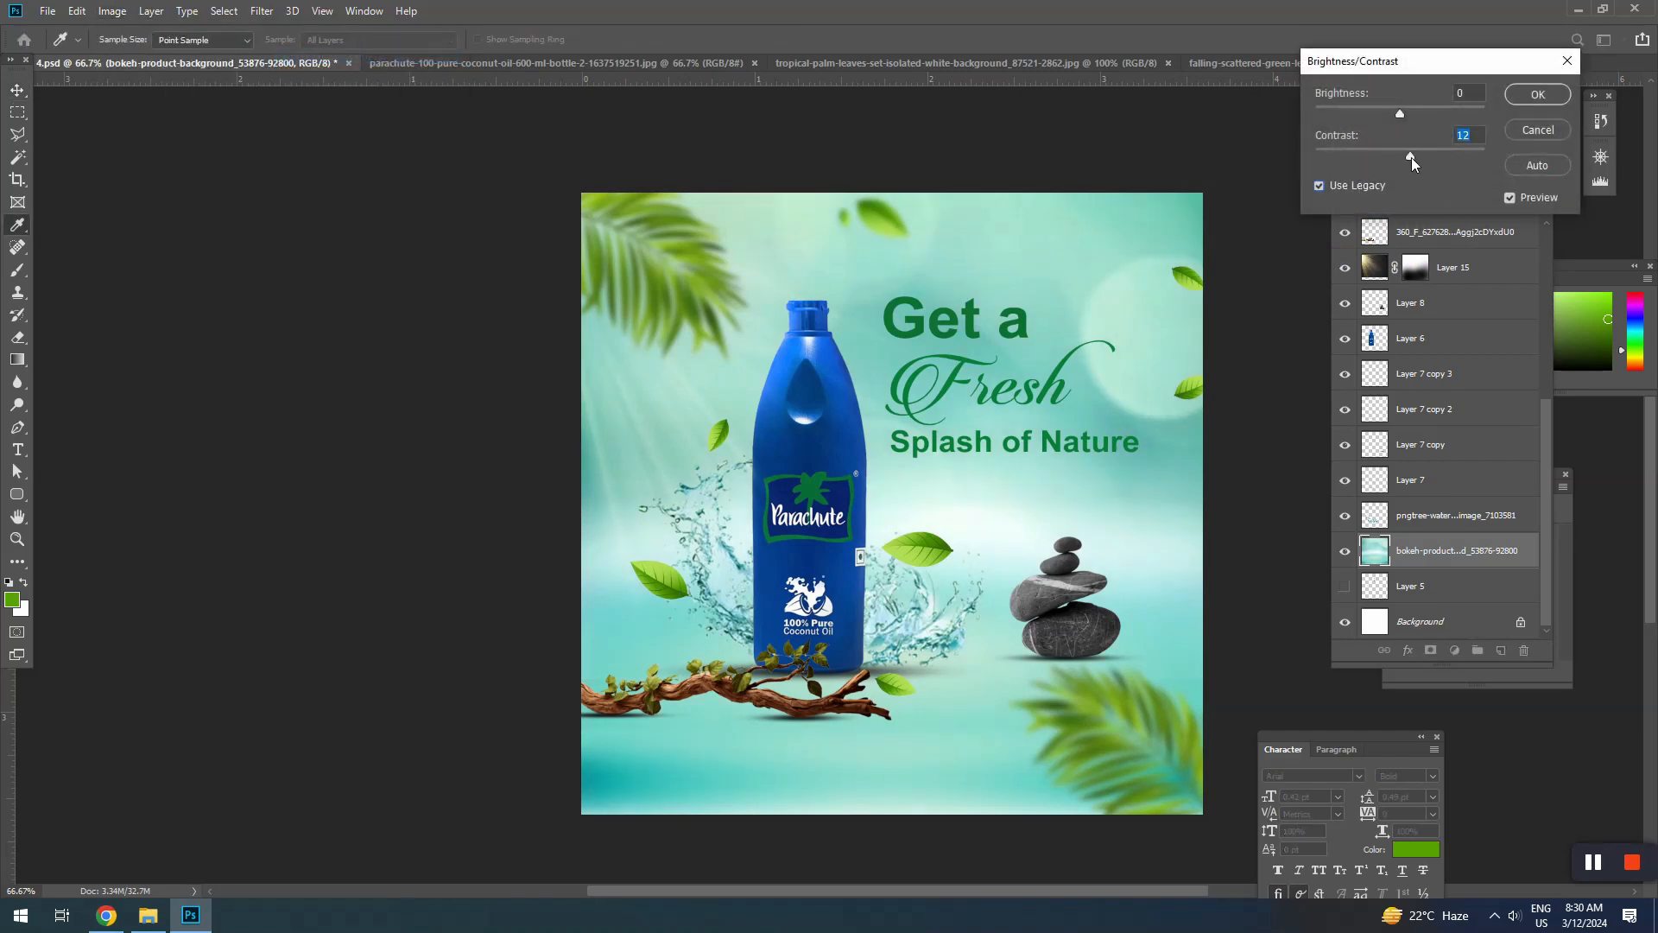
mouse_move(1411, 157)
mouse_down()
mouse_move(1430, 158)
mouse_move(1385, 114)
mouse_move(1417, 153)
mouse_up()
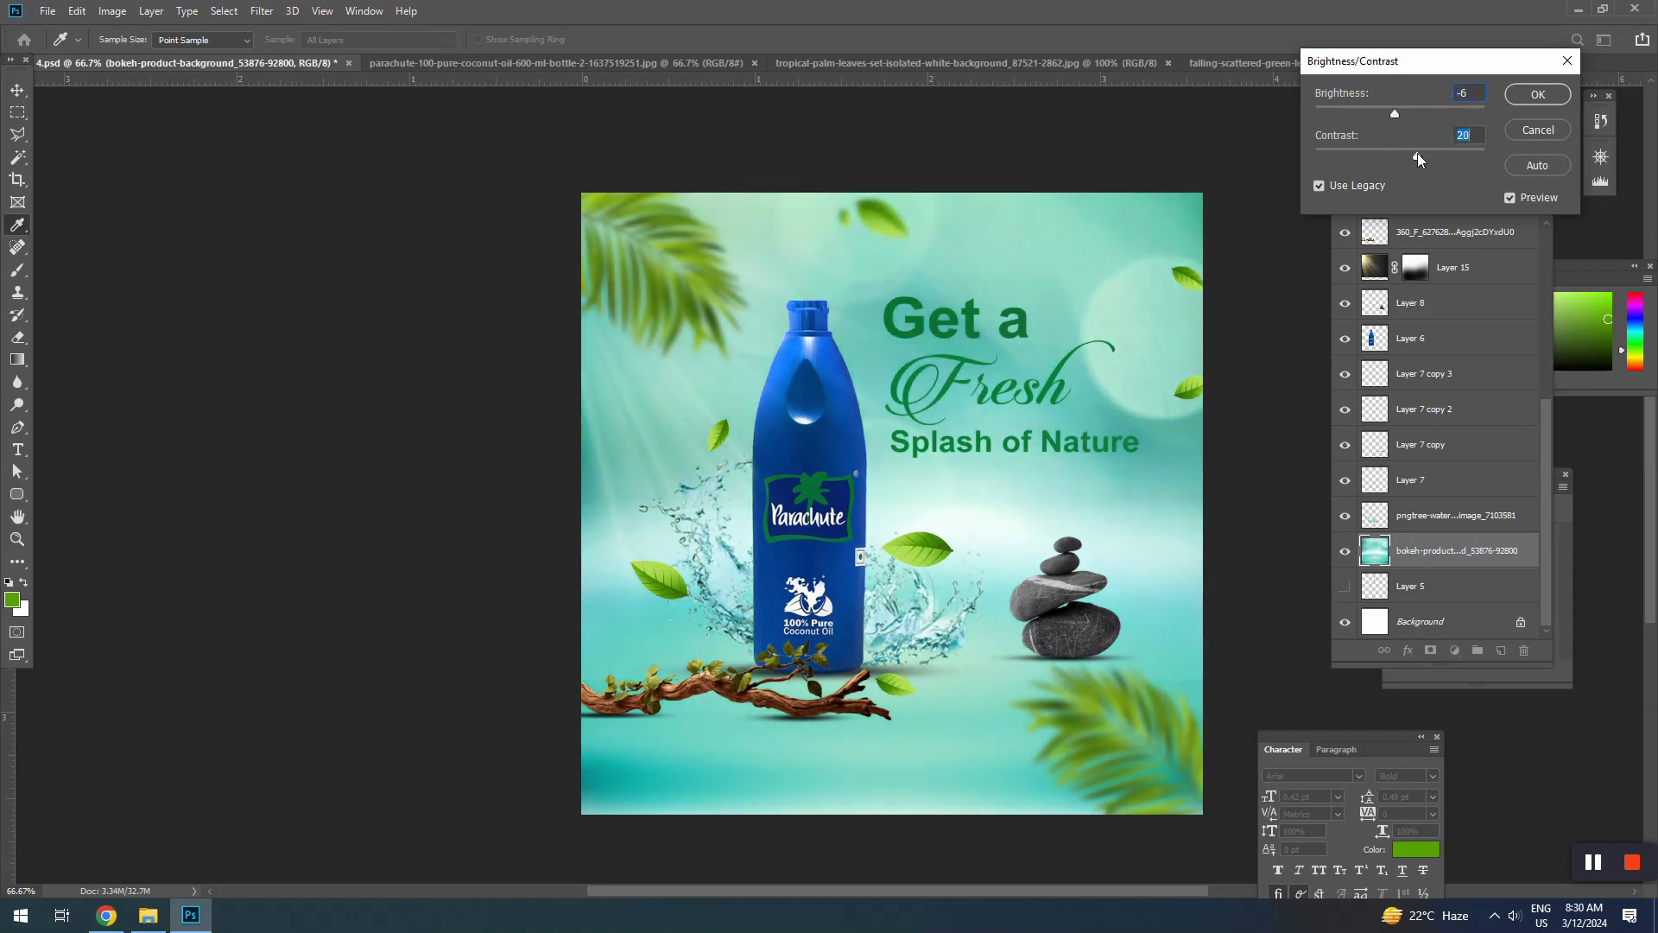
click(1533, 94)
Move the background layer lower and stretch a thin strip of its upper edge upward to fill the exposed canvas
key(ctrl+t)
drag(924, 551, 959, 601)
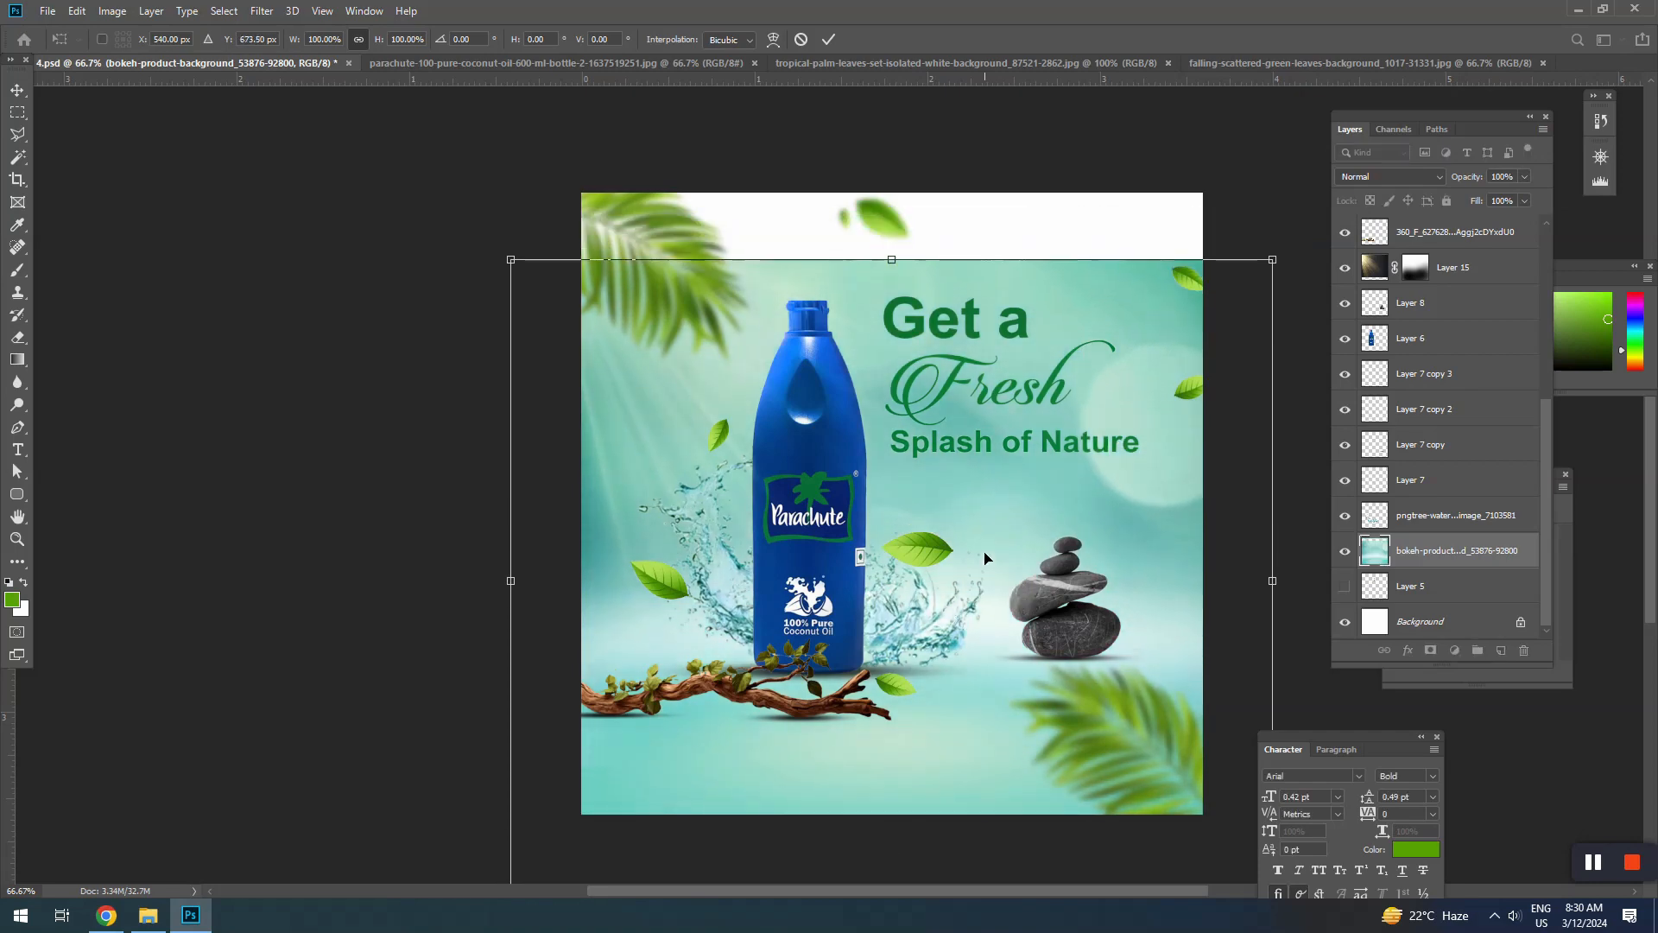
key(Return)
click(17, 112)
drag(568, 259, 1213, 293)
key(ctrl+t)
drag(892, 259, 901, 177)
key(Return)
key(ctrl+d)
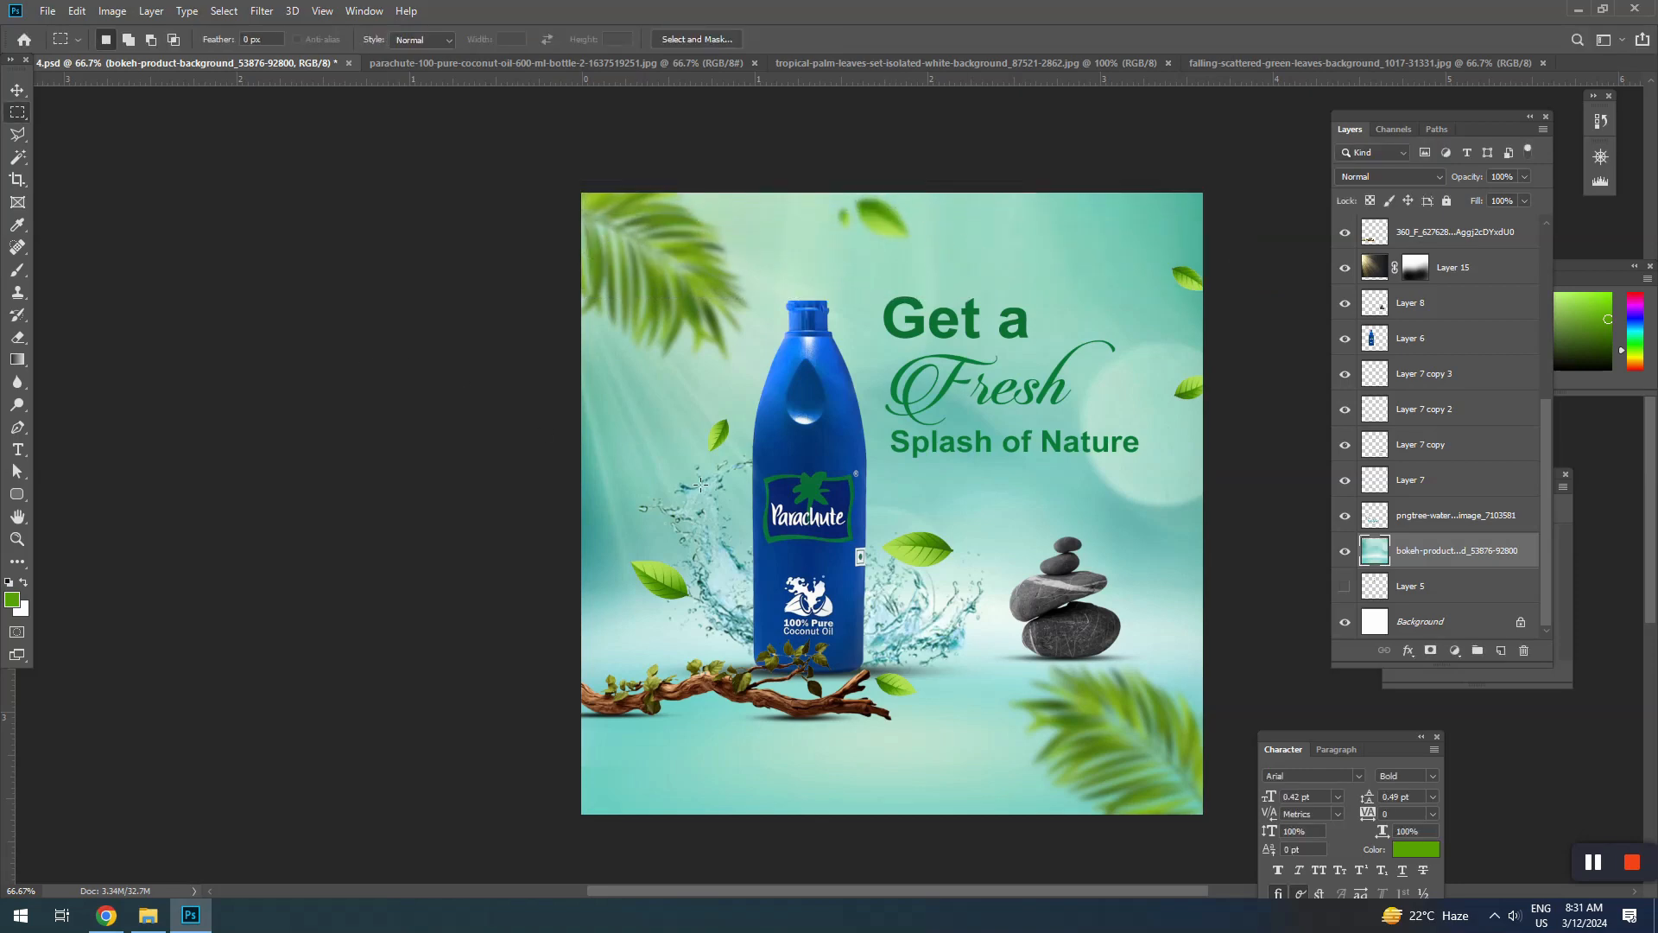
key(v)
click(1098, 615)
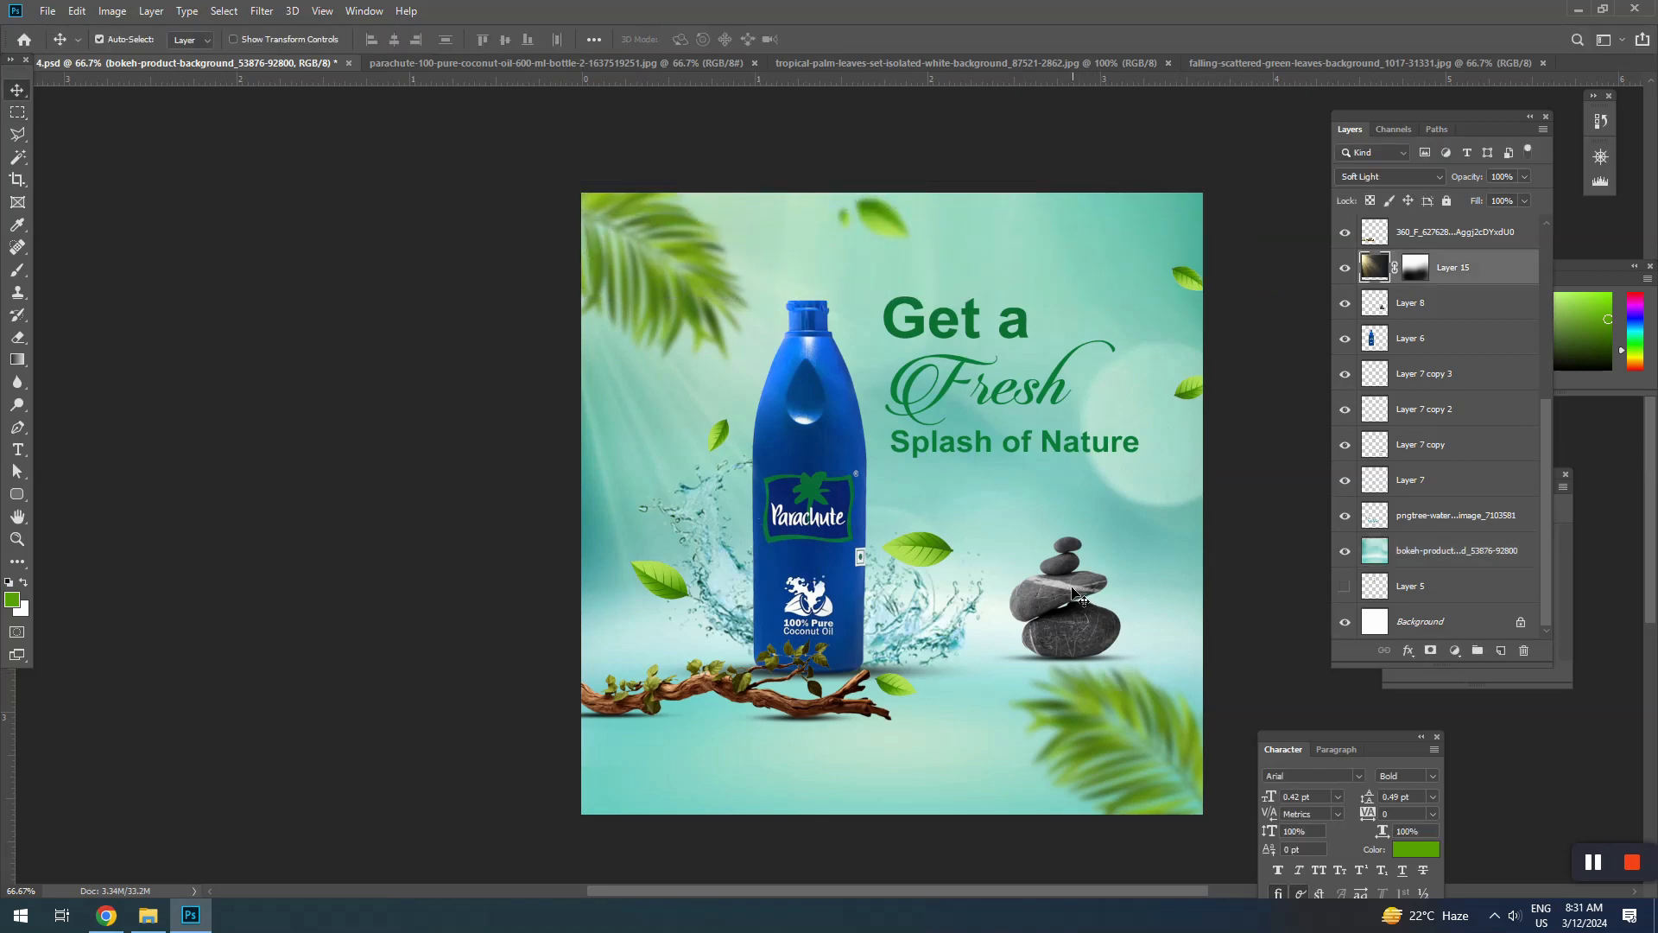
key(ctrl+b)
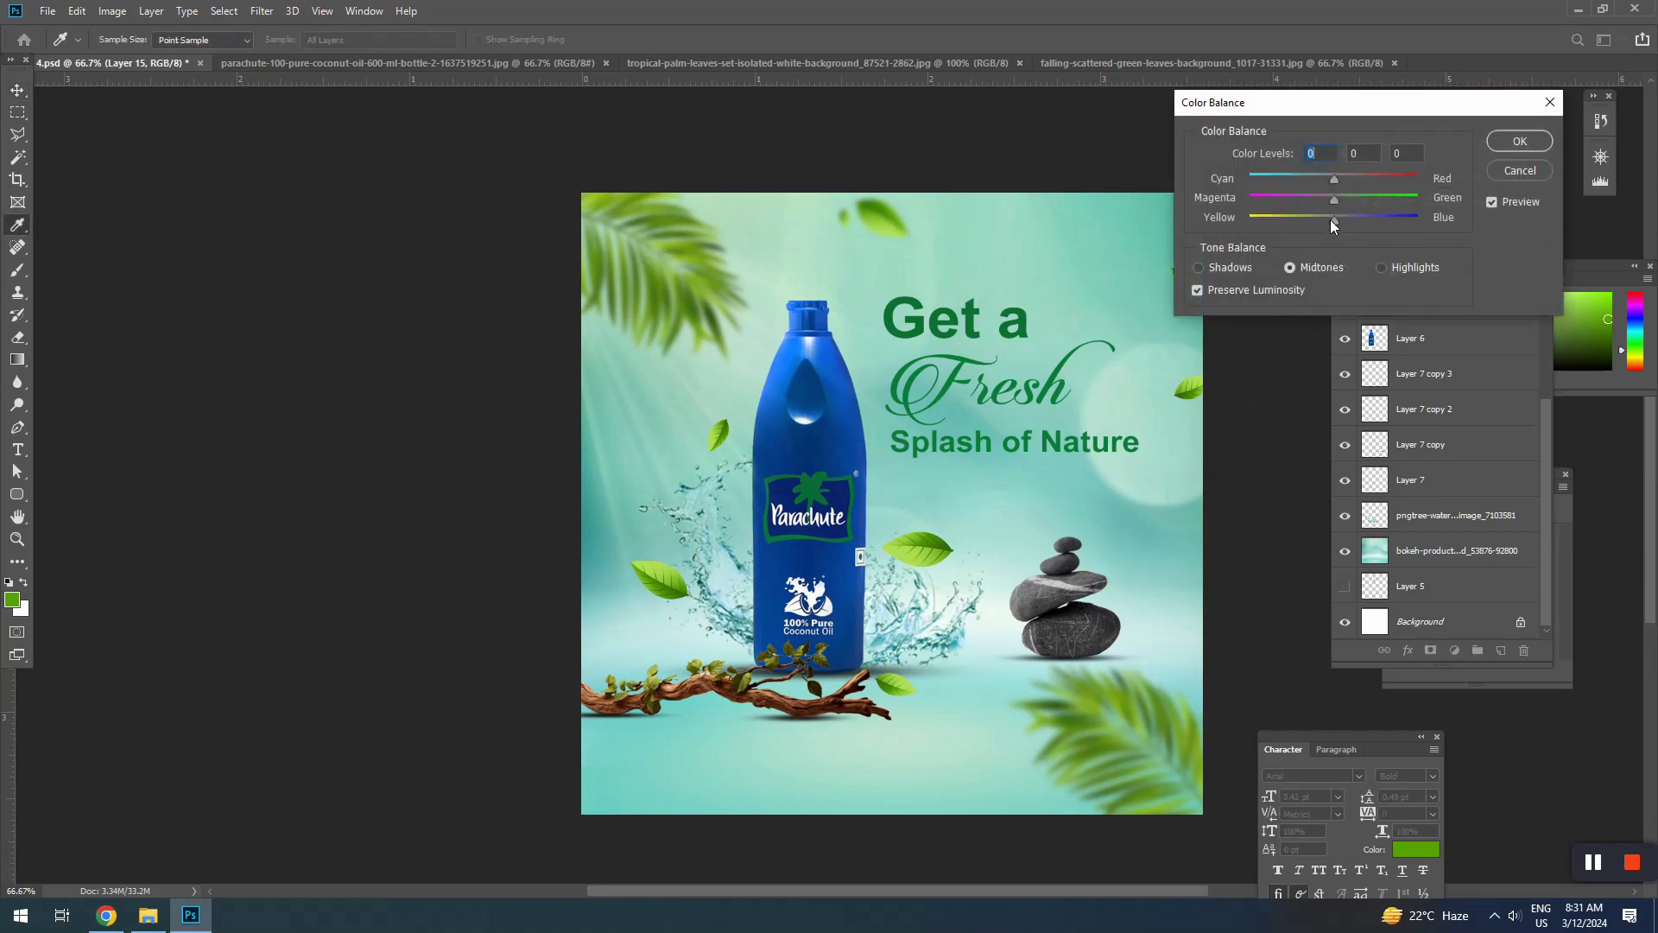
drag(1330, 219, 1287, 218)
click(1285, 217)
drag(1398, 168, 1275, 165)
click(1518, 172)
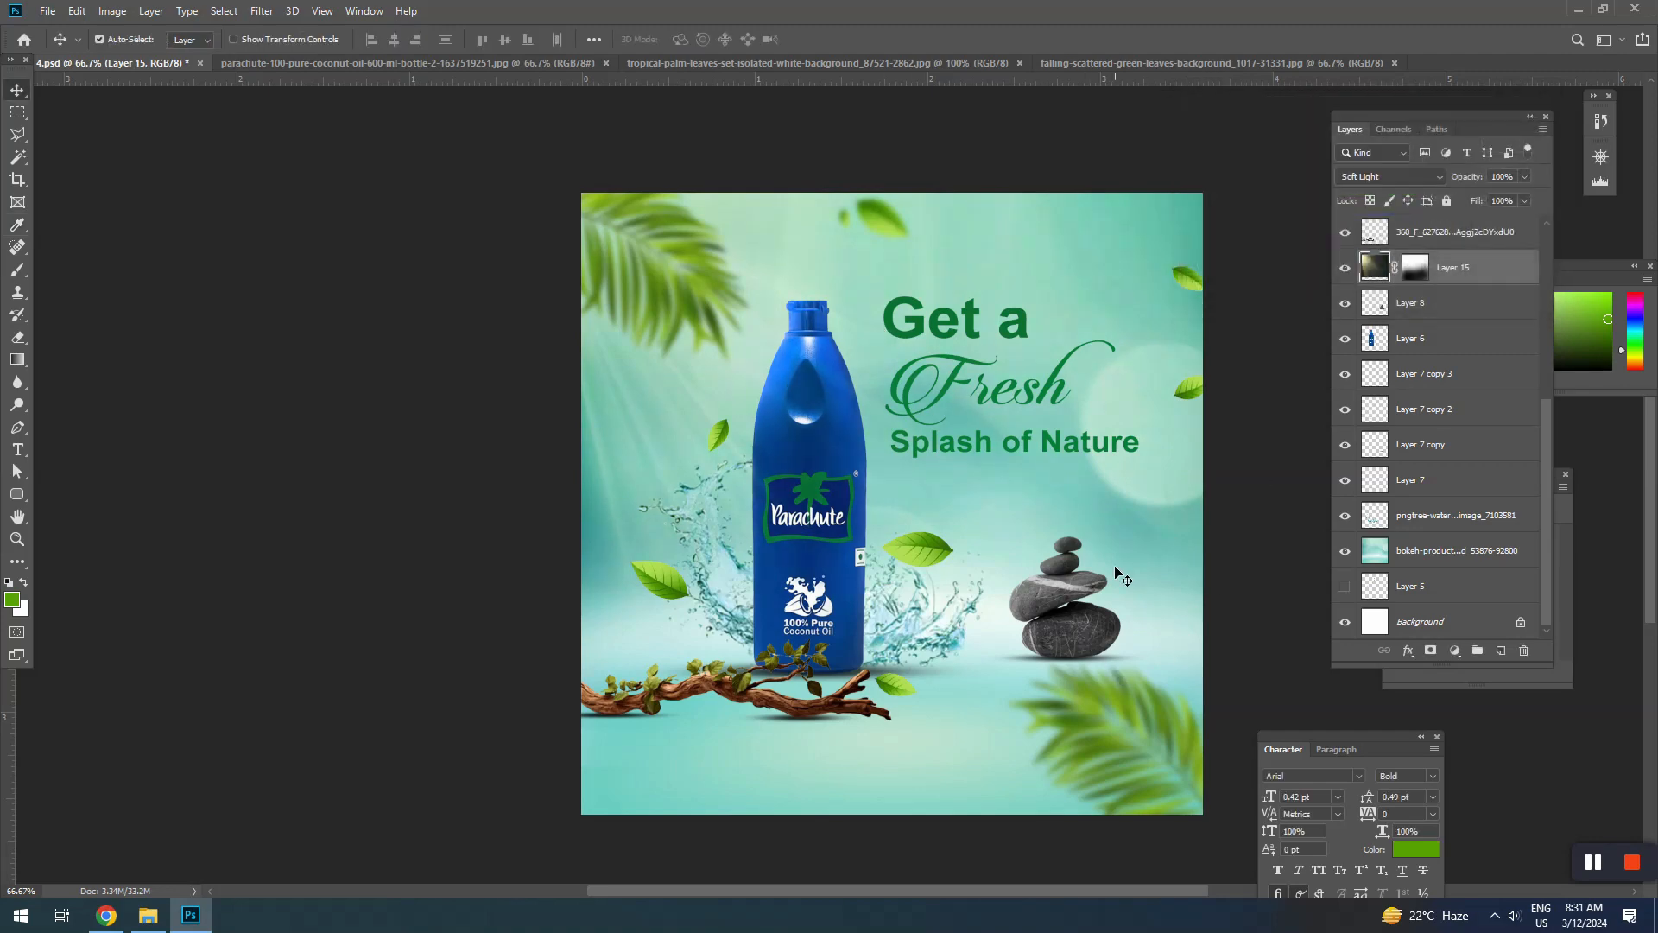
Lock the light rays layer and shift the stone stack on Layer 8 toward yellow with Color Balance
click(1446, 201)
click(1069, 604)
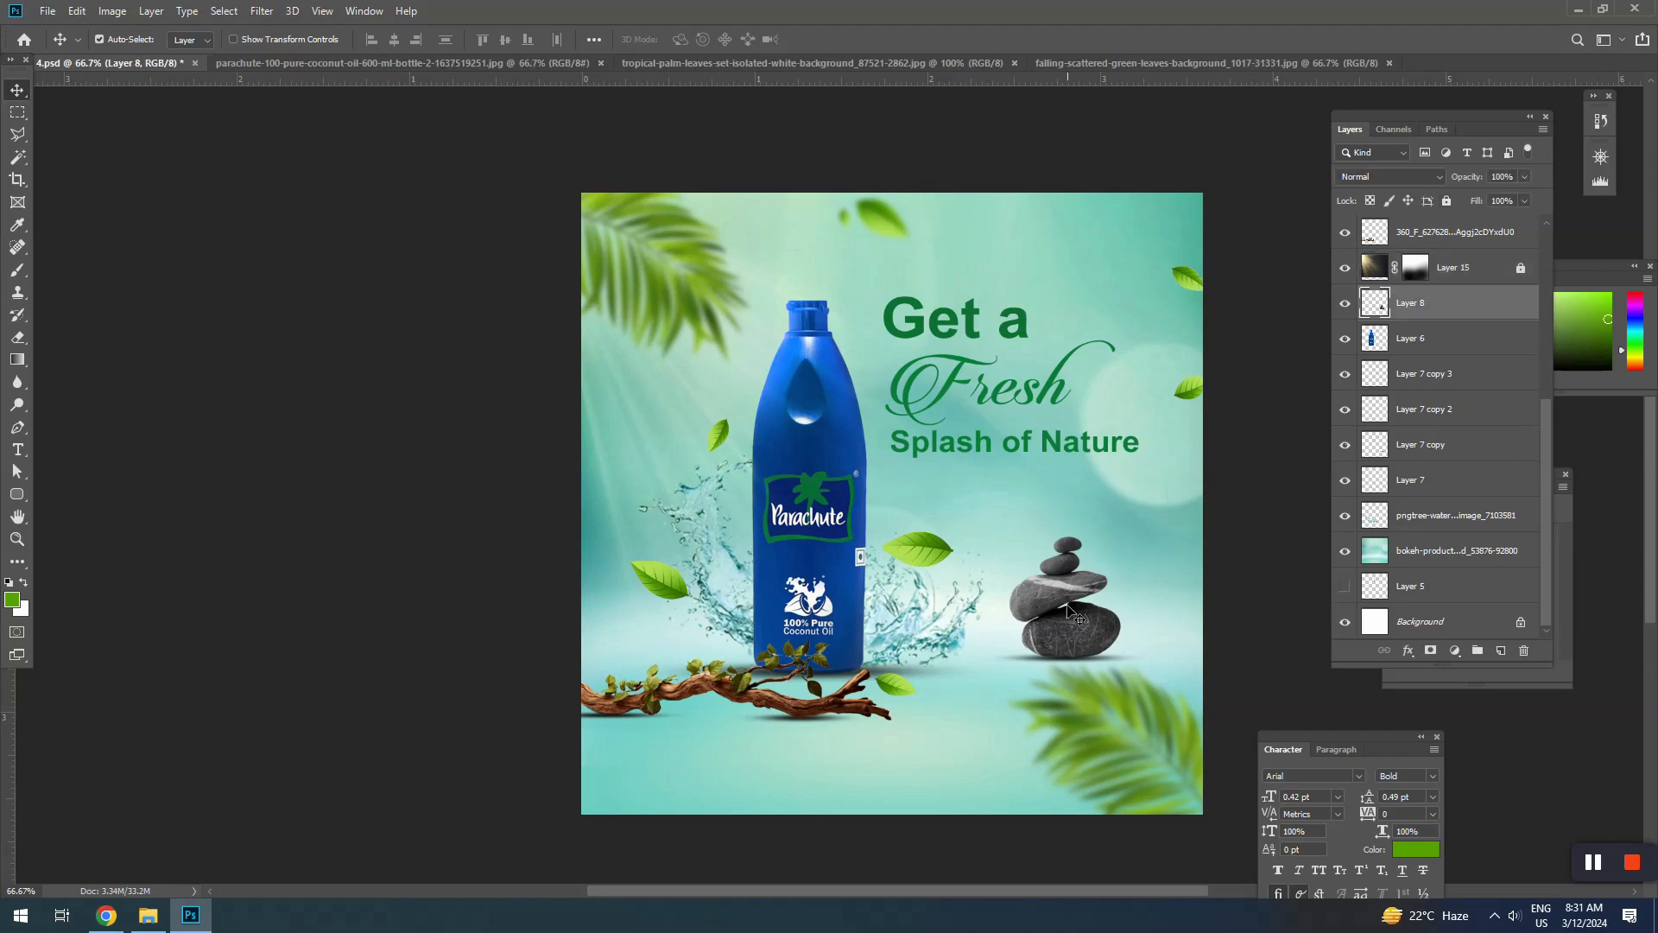
key(ctrl+b)
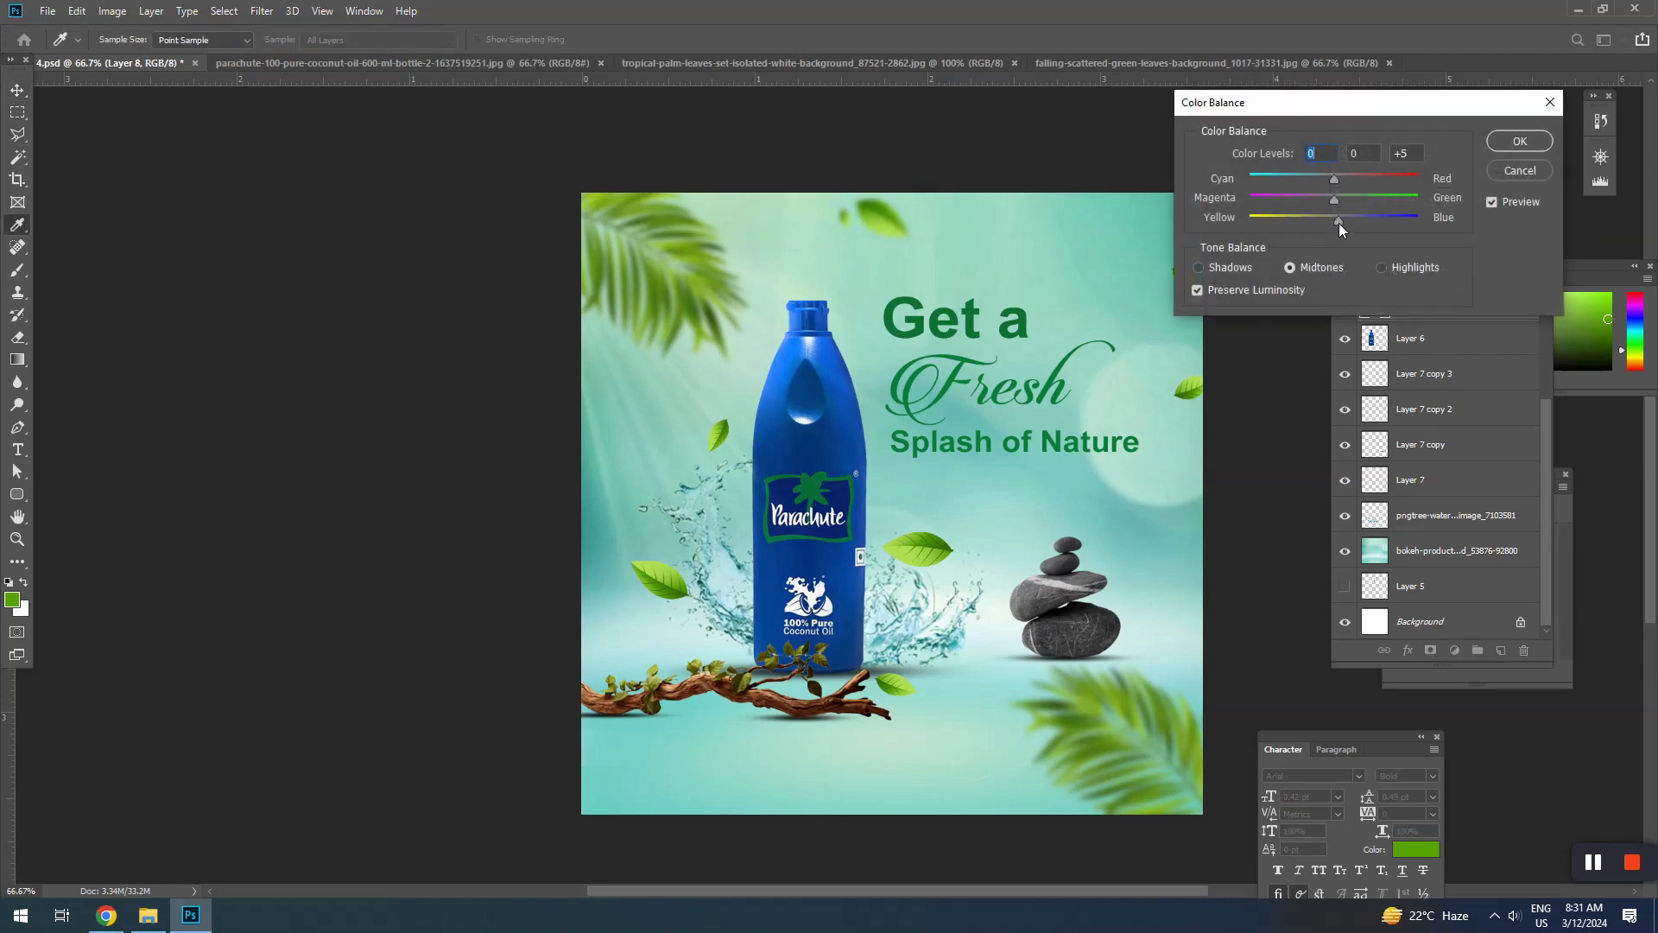
drag(1339, 223, 1302, 216)
click(1520, 141)
Brighten the stone stack with Levels by lowering the white input point
key(ctrl+l)
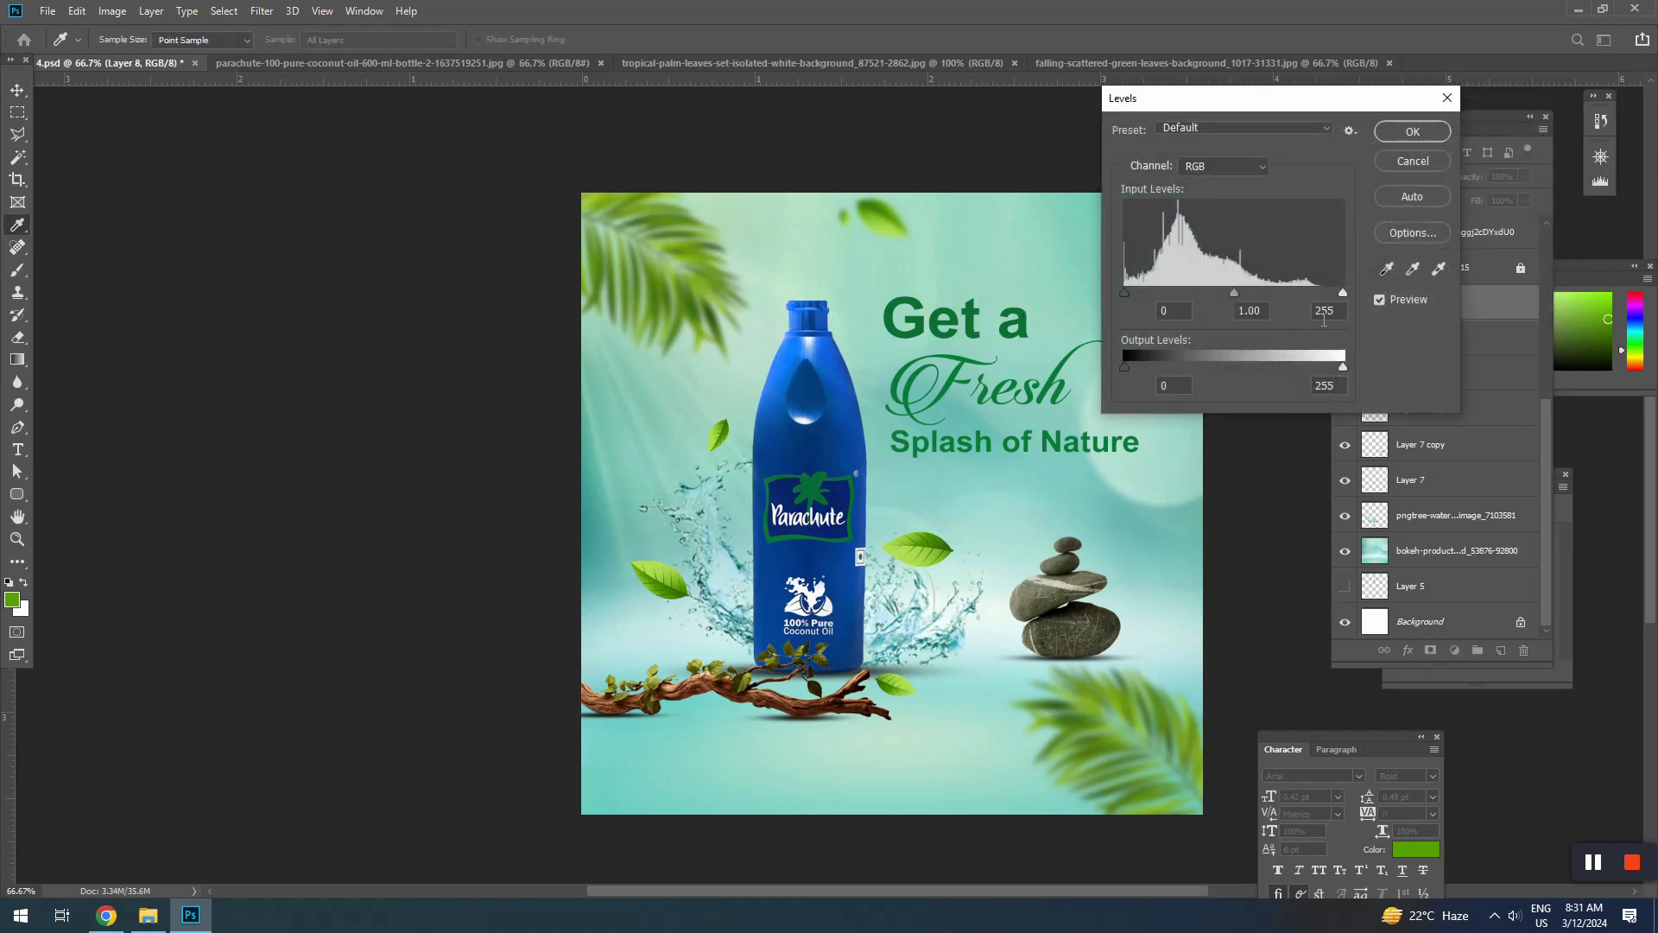
drag(1345, 297, 1328, 292)
click(1412, 133)
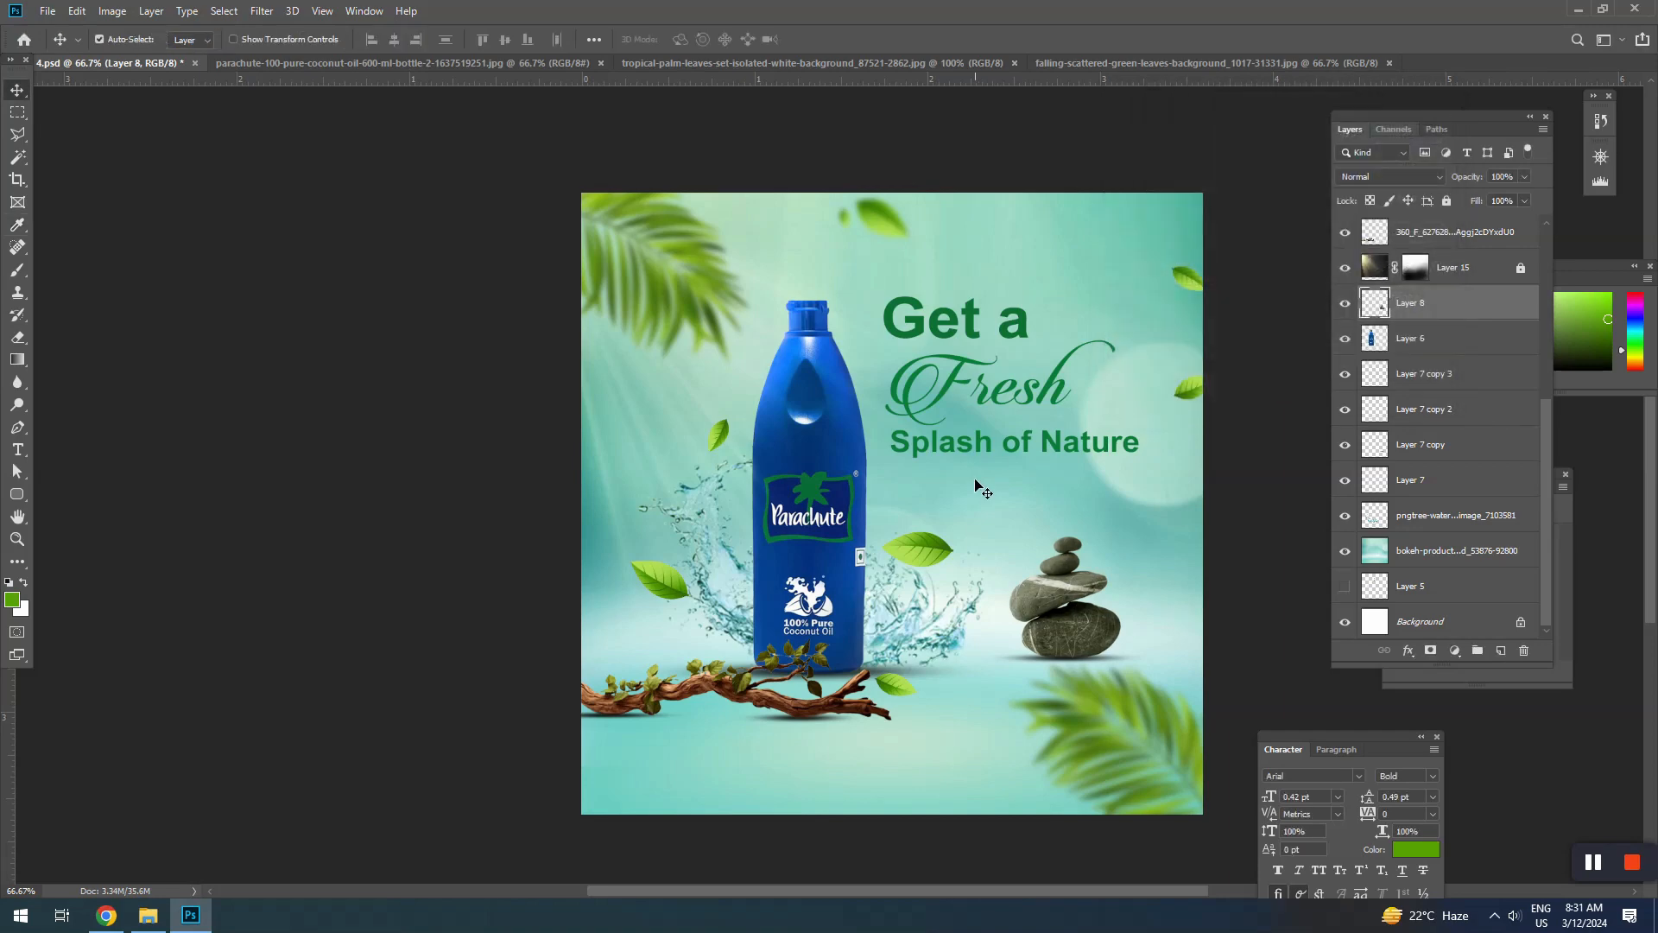
Save the document and review the finished advertisement in full-screen view with the panels hidden
scroll(945, 503, down, 1)
key(ctrl+s)
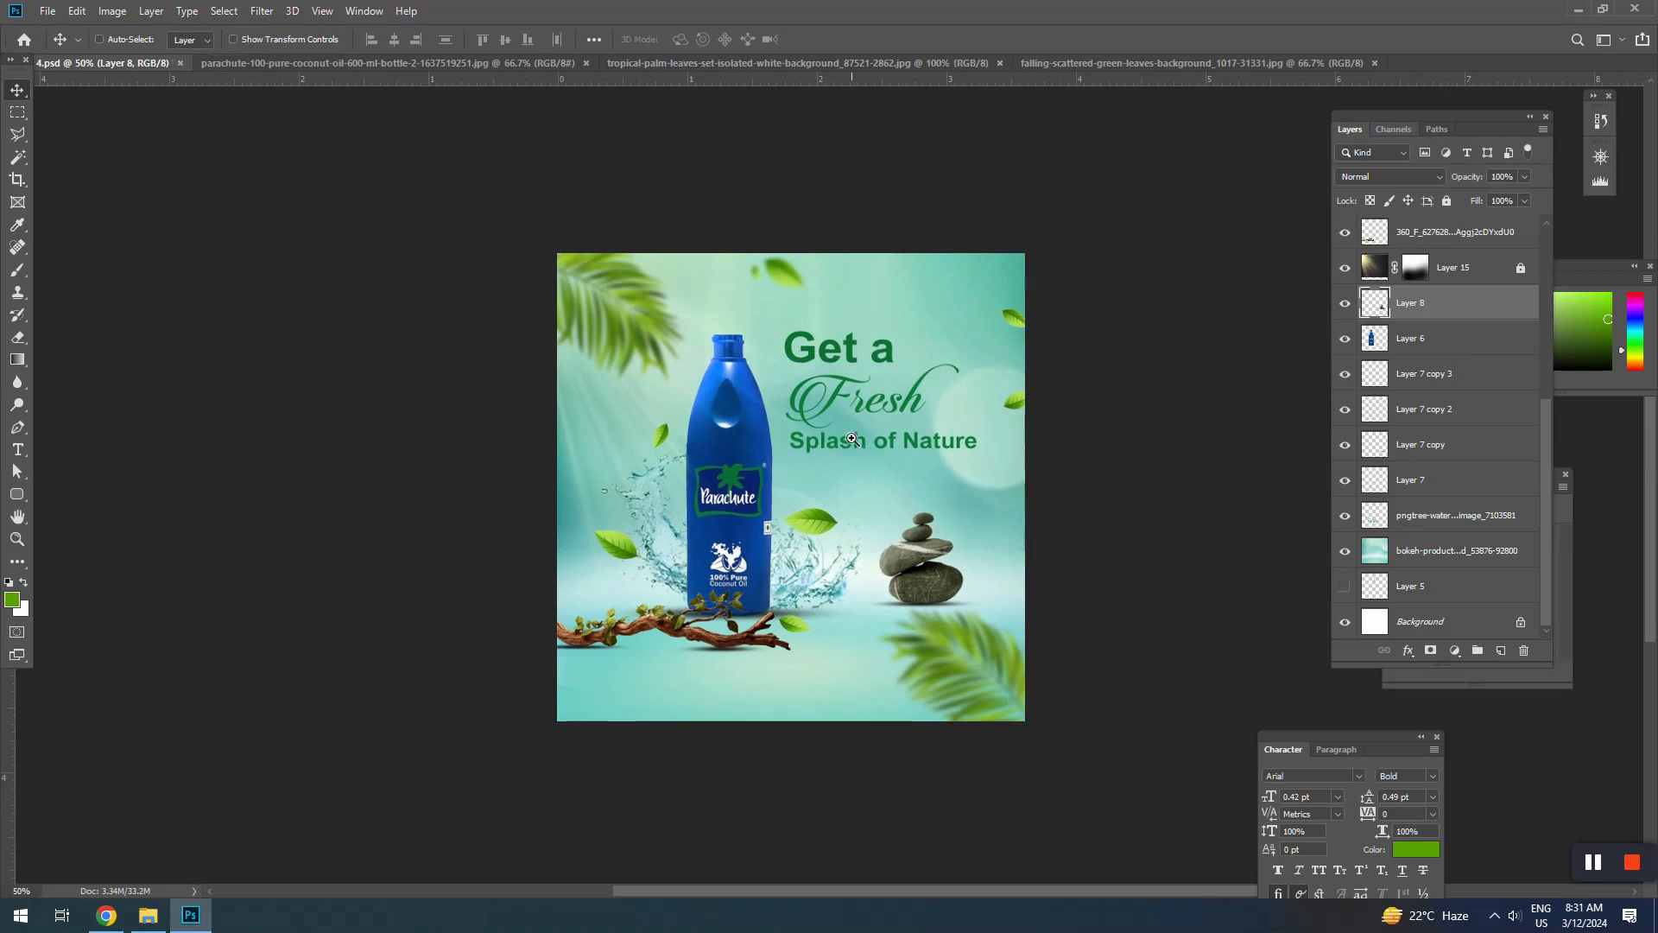
scroll(898, 415, up, 1)
key(Tab)
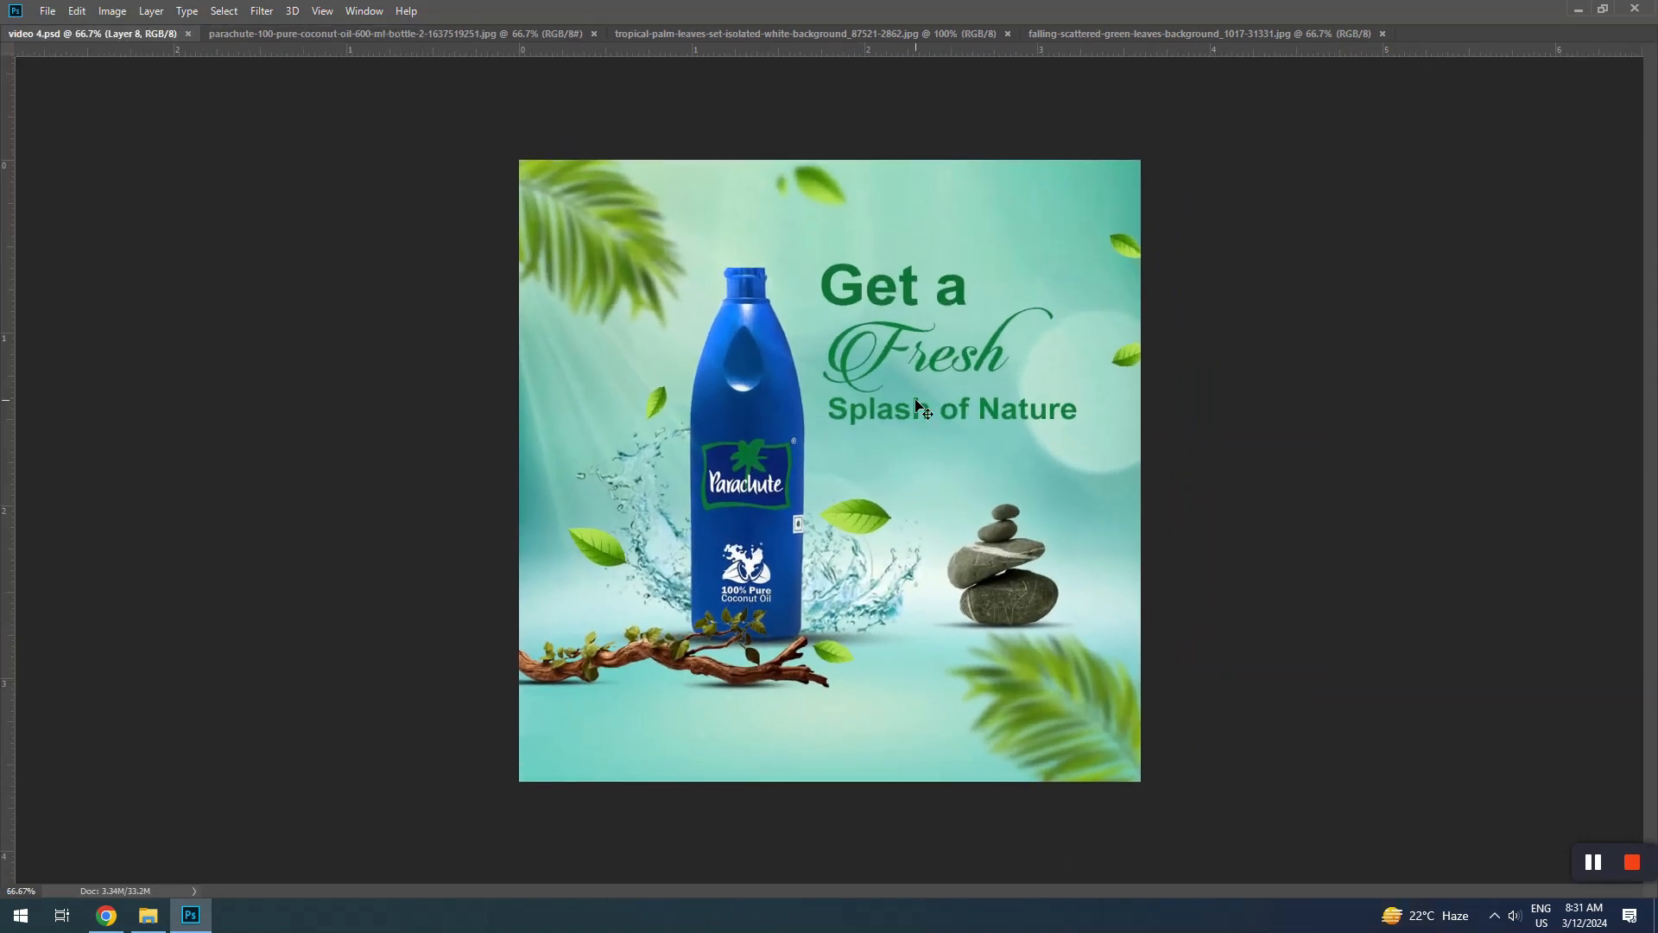
key(f)
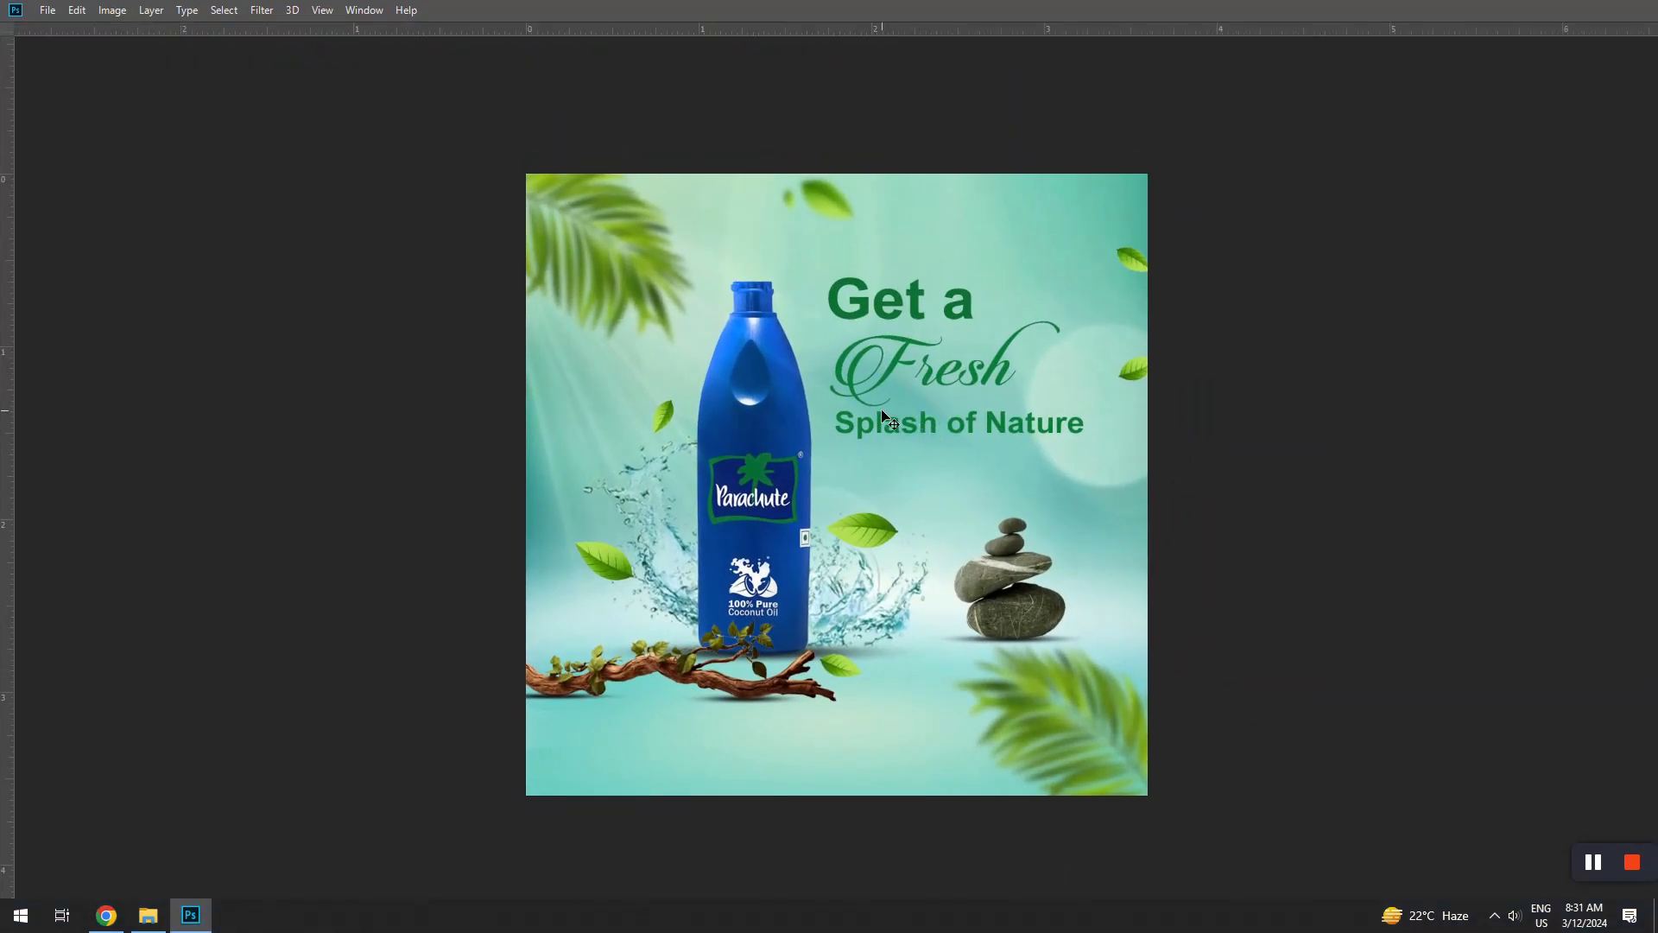
key(z)
mouse_move(889, 422)
mouse_down()
mouse_move(909, 422)
mouse_move(897, 454)
mouse_move(887, 377)
mouse_move(880, 467)
mouse_move(888, 431)
mouse_up()
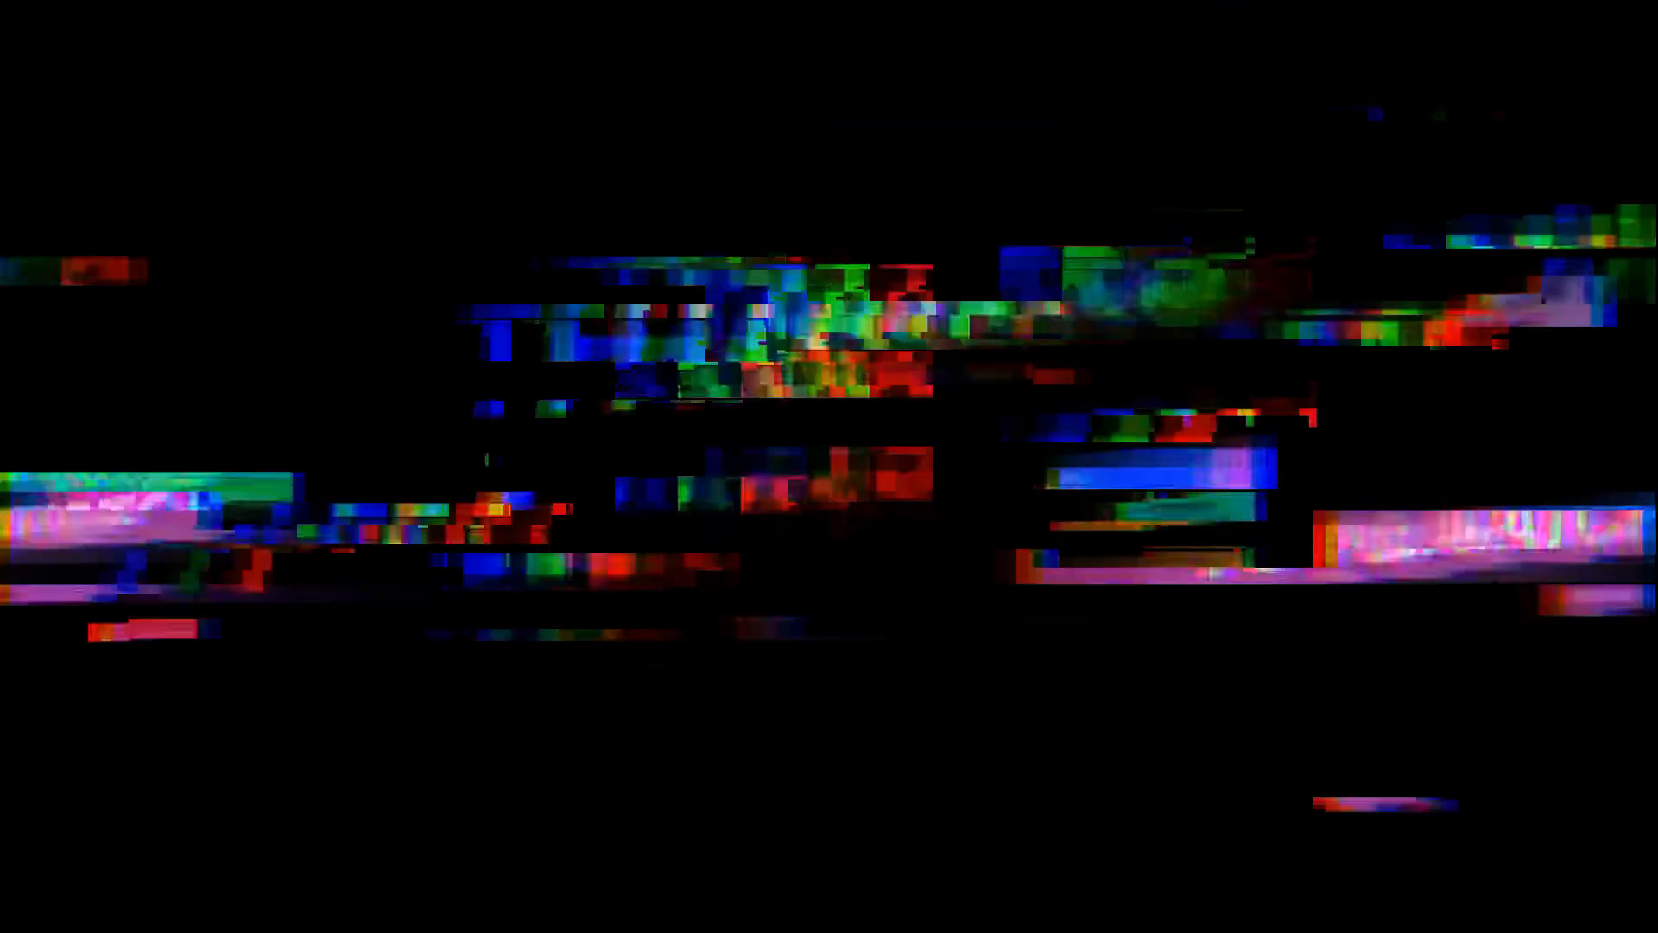